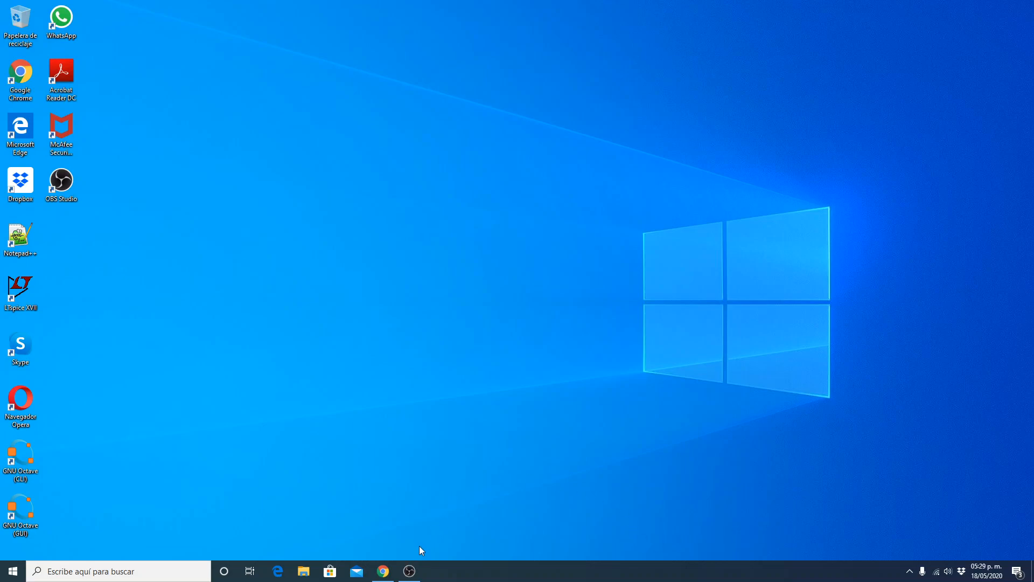
# Switch to Chrome and open the Microelectronica folder of the bookmarked /JOH index in a new tab.
pyautogui.click(383, 571)
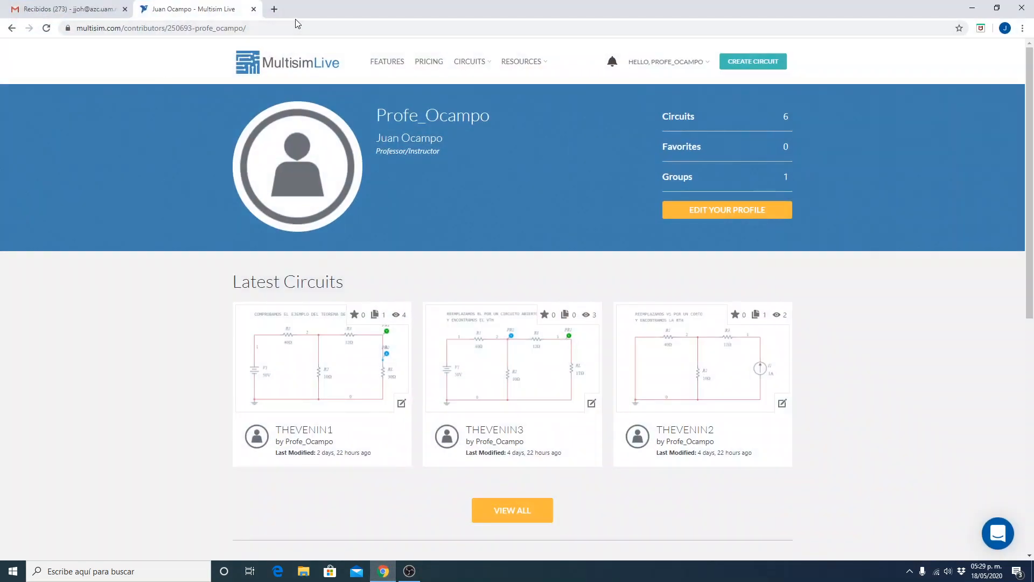
pyautogui.click(274, 9)
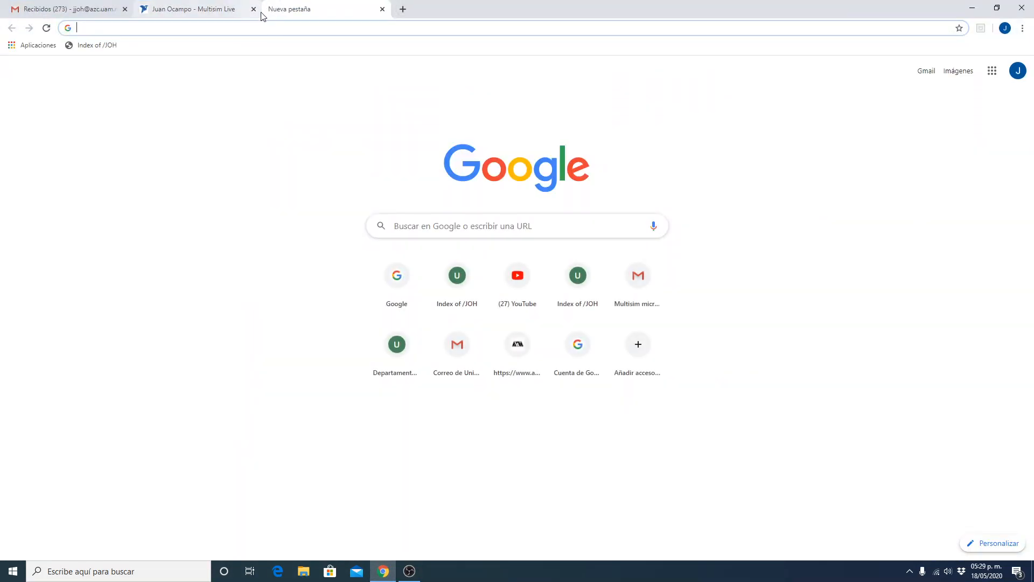
pyautogui.click(107, 47)
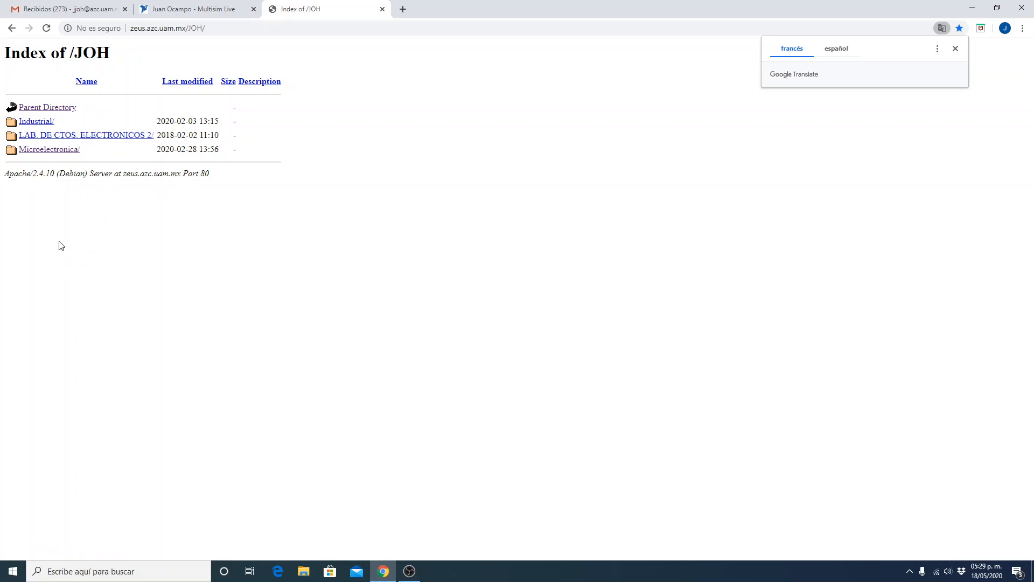
pyautogui.click(35, 154)
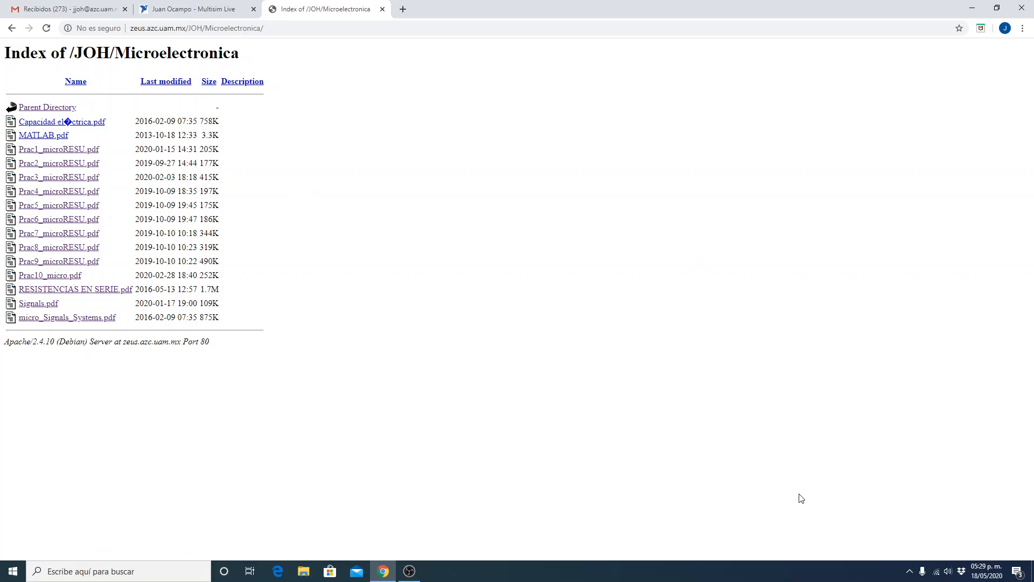
pyautogui.click(988, 571)
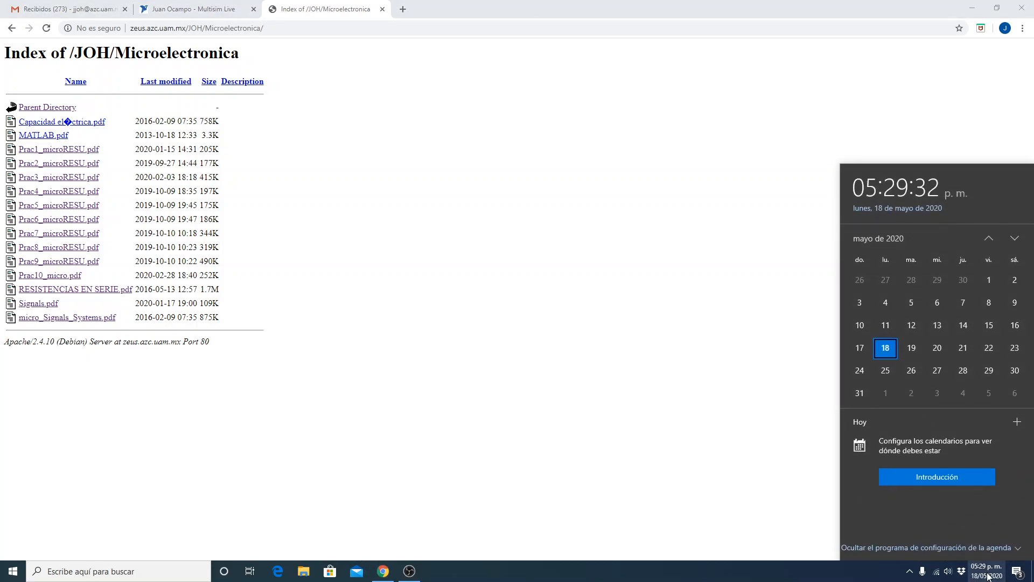
pyautogui.click(988, 575)
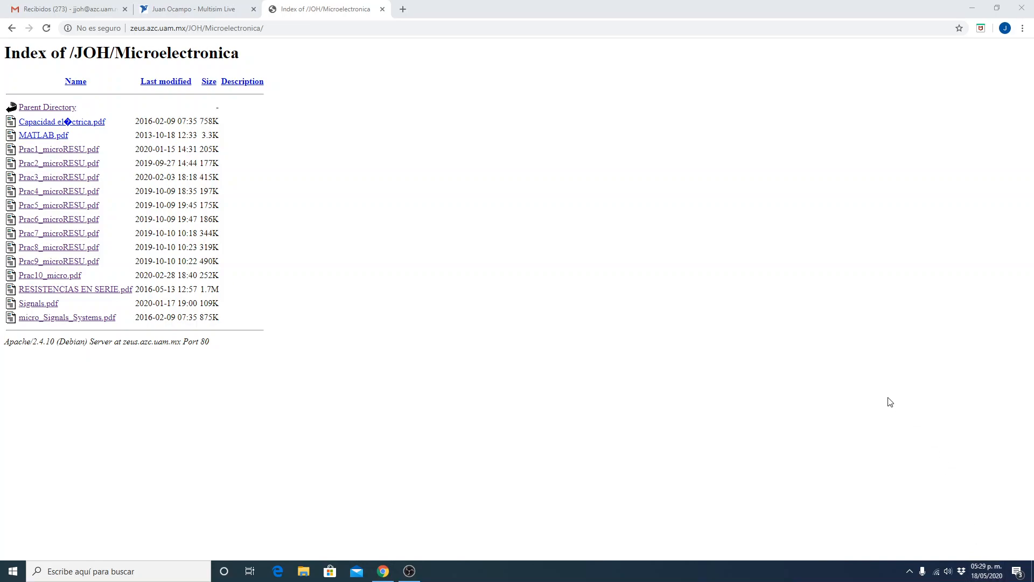
# Open Prac2_microRESU.pdf from the Microelectronica folder and enlarge its pages for reading.
pyautogui.click(54, 162)
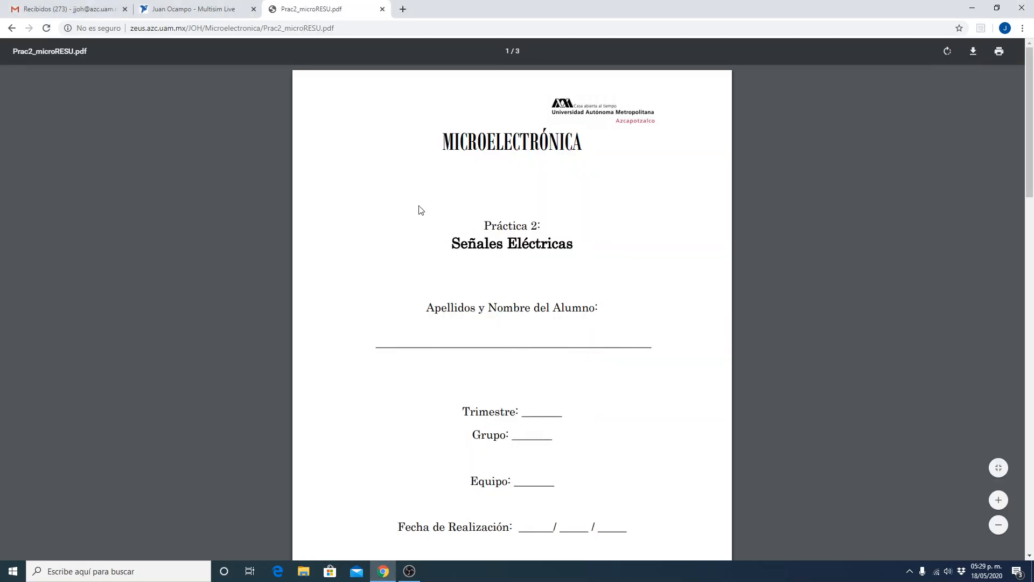
pyautogui.click(999, 500)
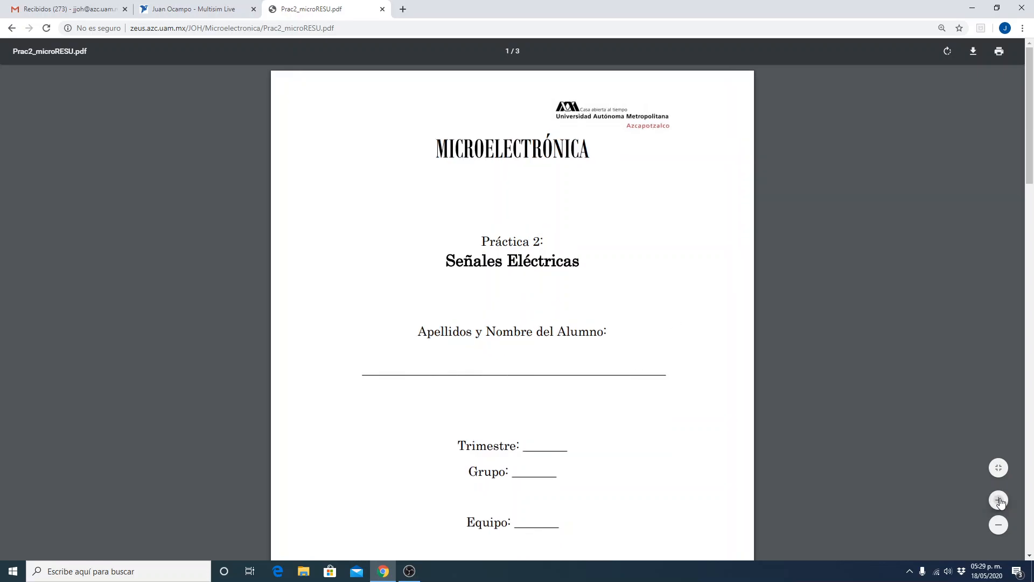
pyautogui.click(999, 500)
pyautogui.click(998, 500)
# Read the practice's objectives, material list, signal specifications for each waveform and the oscilloscope measurement instructions.
pyautogui.scroll(-10, 644, 360)
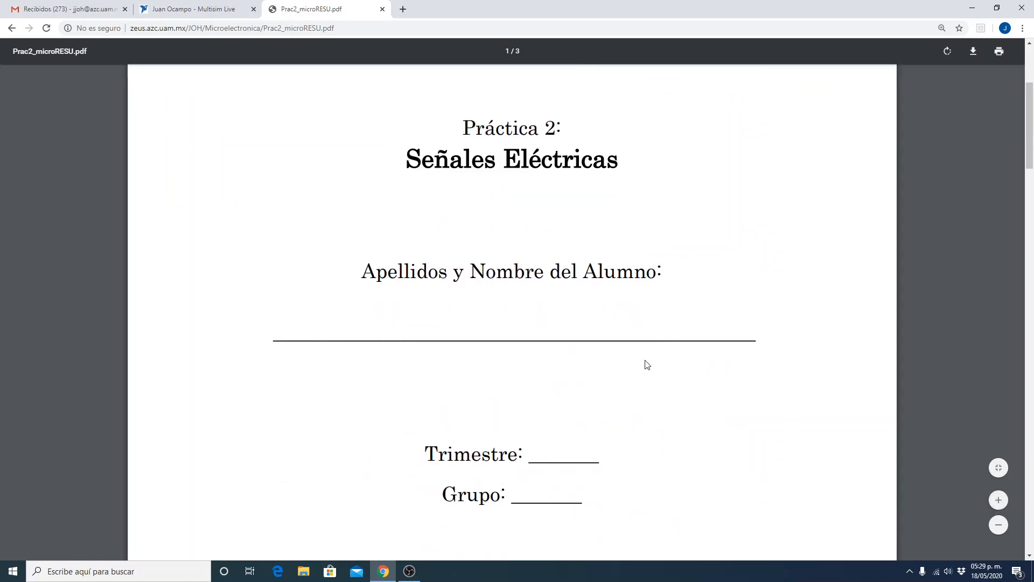
pyautogui.scroll(-13, 641, 361)
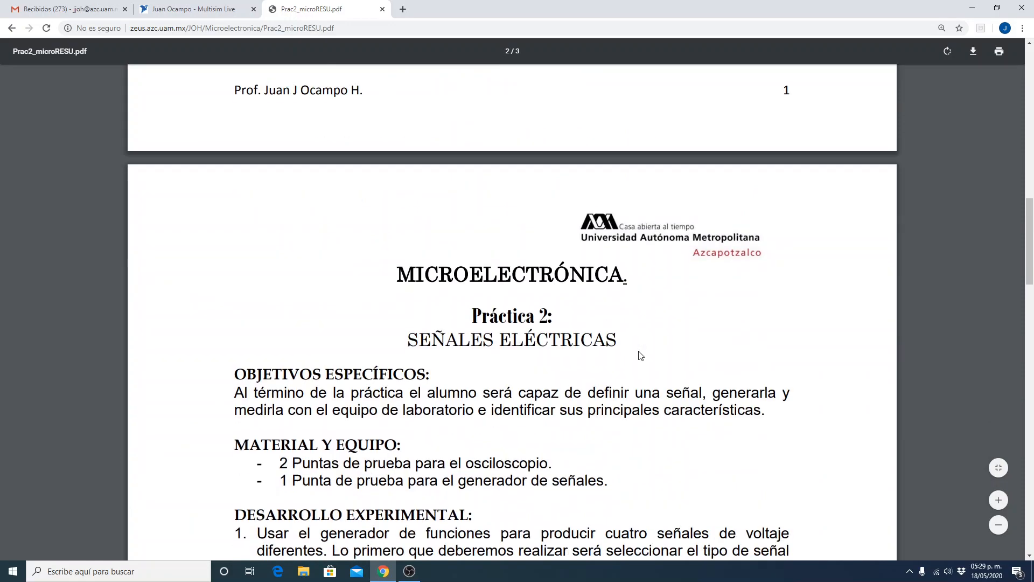
pyautogui.scroll(-2, 638, 355)
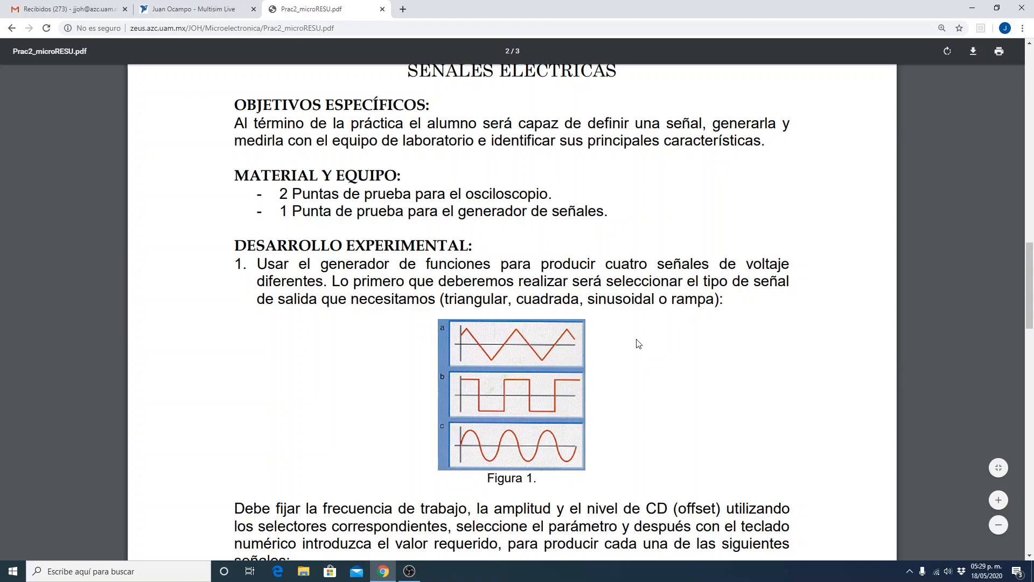
pyautogui.scroll(-3, 639, 343)
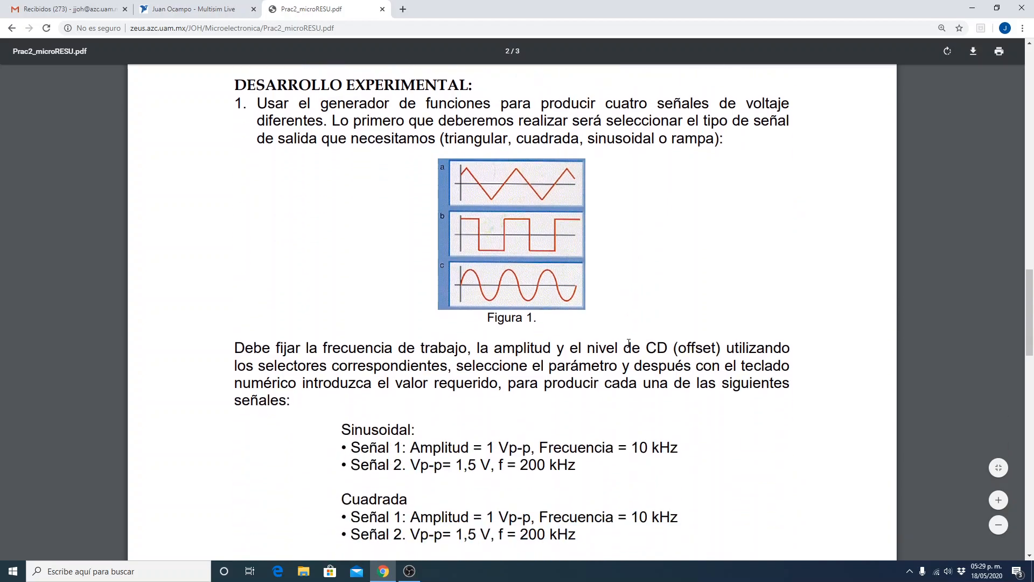
pyautogui.scroll(-1, 626, 345)
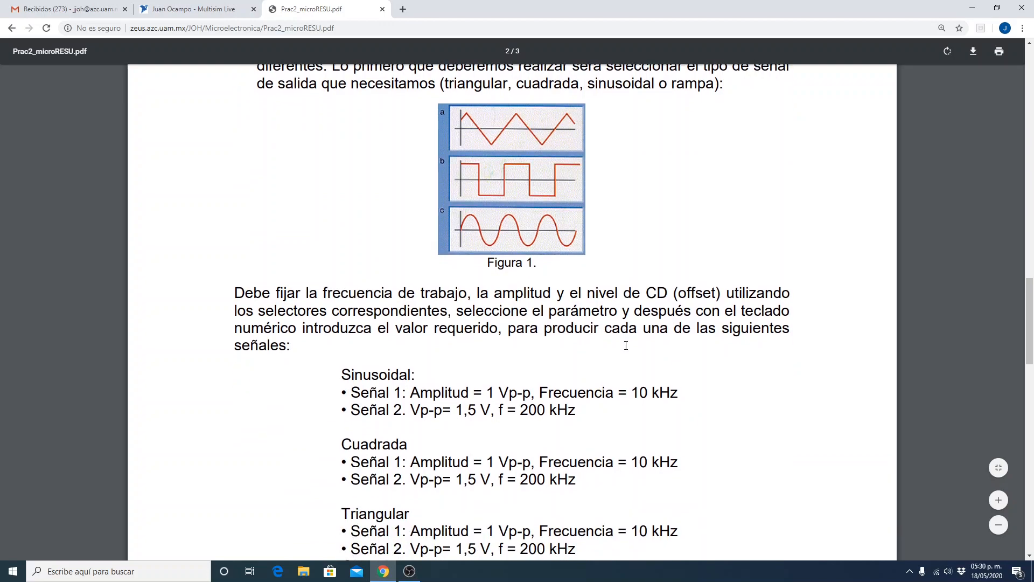
pyautogui.scroll(-7, 626, 345)
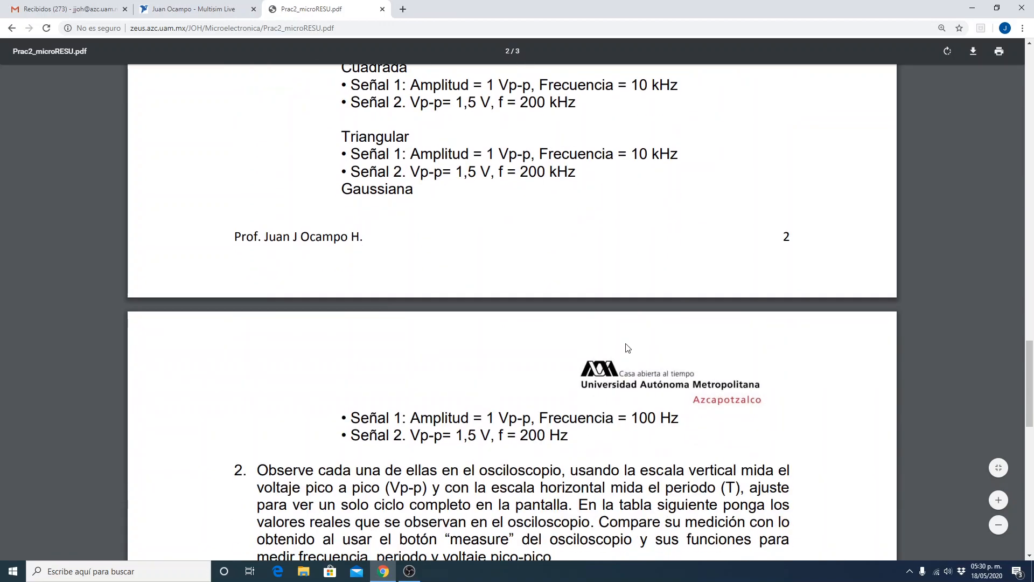
pyautogui.scroll(-4, 626, 345)
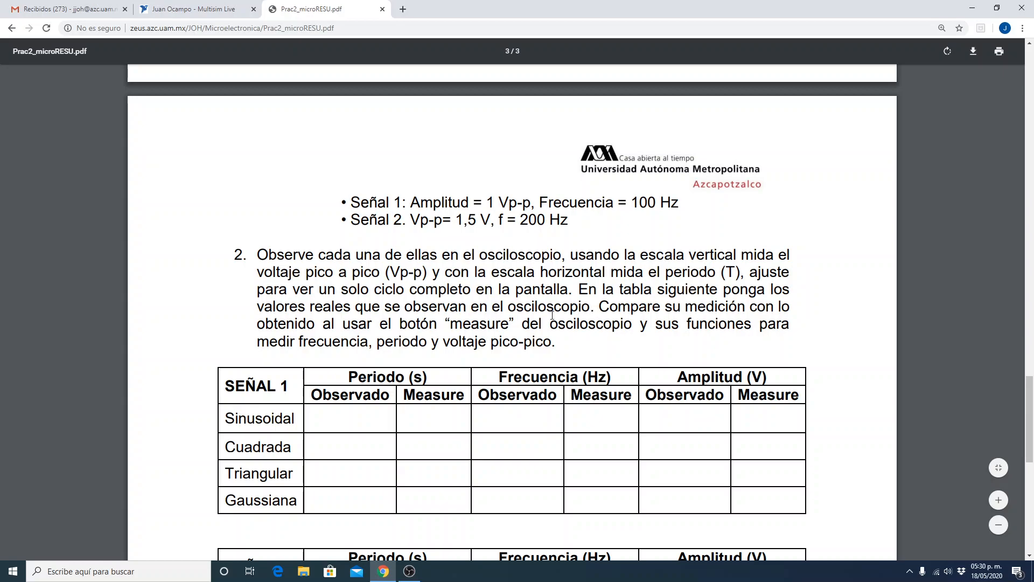
pyautogui.scroll(4, 552, 315)
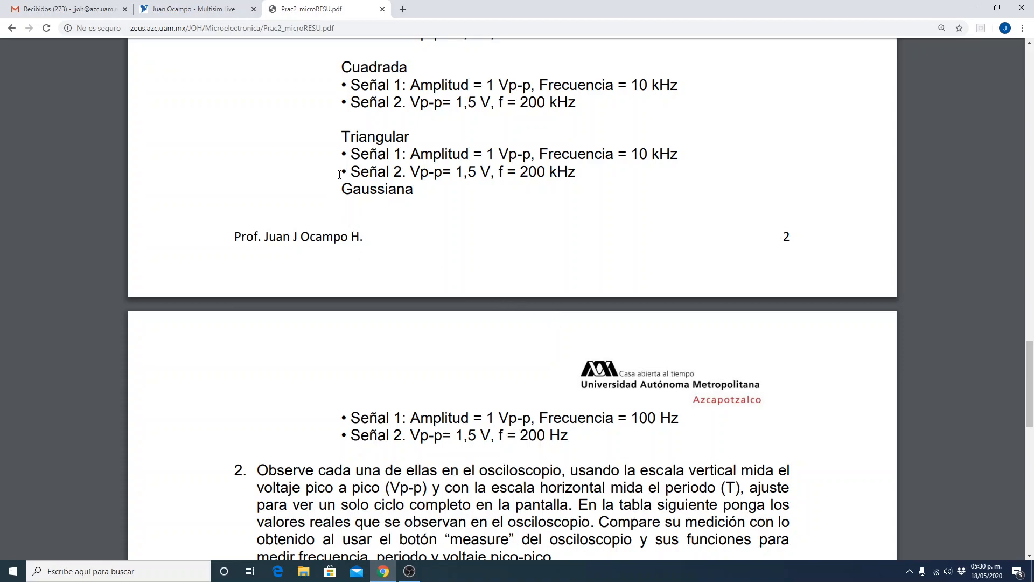
pyautogui.scroll(-1, 554, 271)
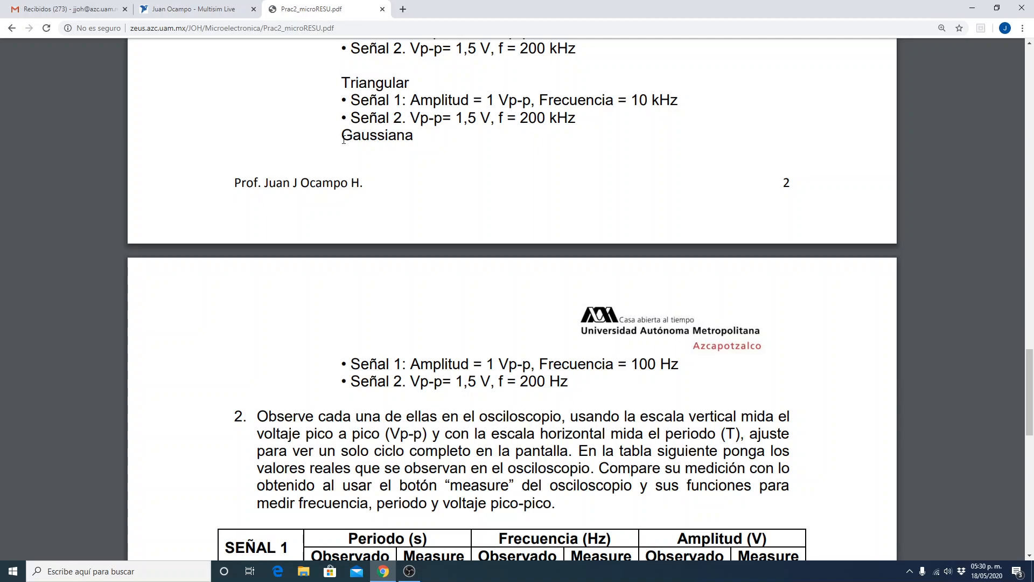
# Highlight the word "Gaussiana" in the signal list and enlarge the page further around it.
pyautogui.moveTo(343, 139); pyautogui.dragTo(408, 145)
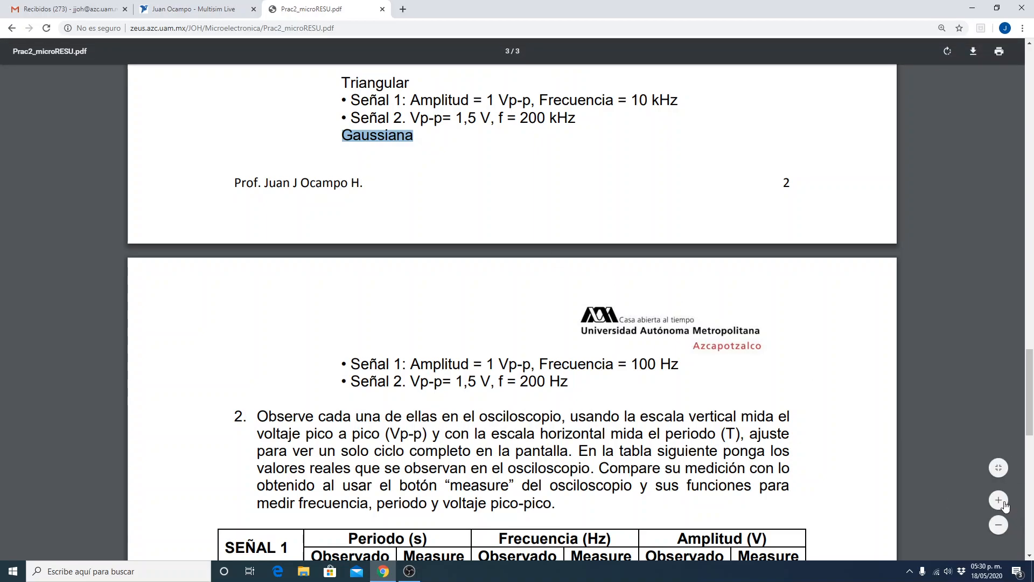
pyautogui.click(999, 501)
pyautogui.click(999, 500)
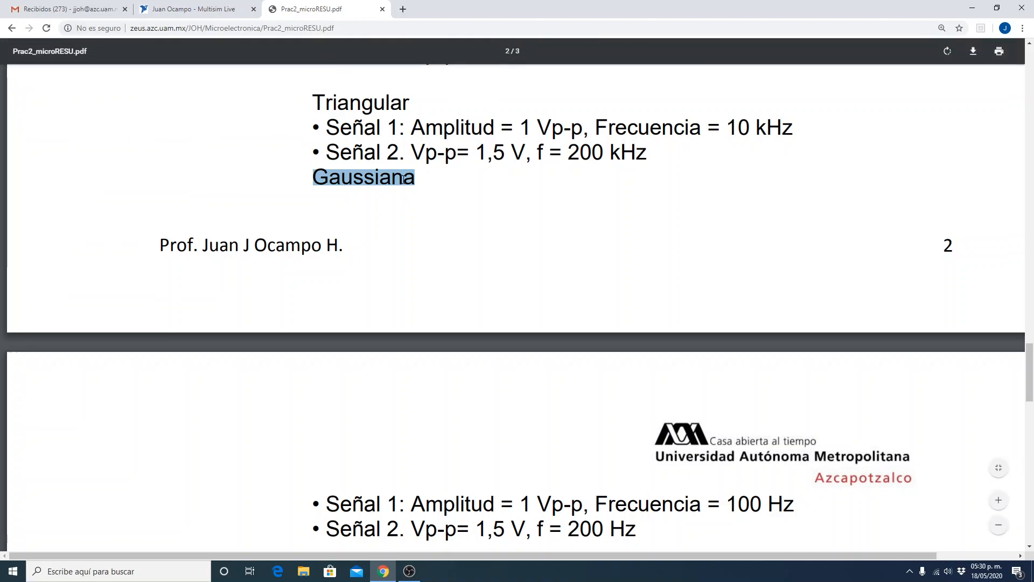
pyautogui.click(361, 183)
# Examine the Gaussian signal values, the SEÑAL 1 and SEÑAL 2 measurement tables, and the continuous/discontinuous classification table.
pyautogui.scroll(-4, 344, 215)
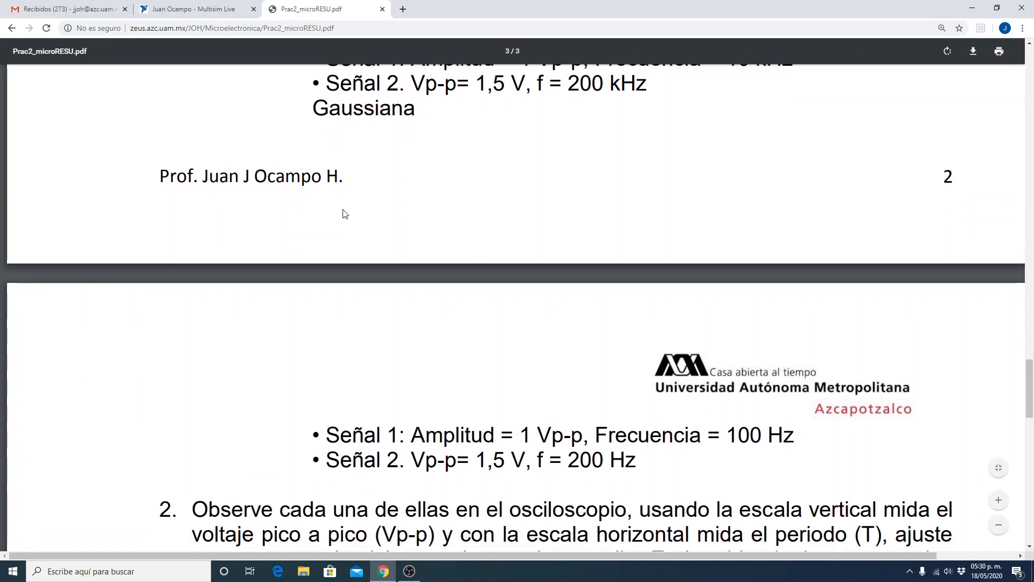
pyautogui.scroll(-1, 345, 216)
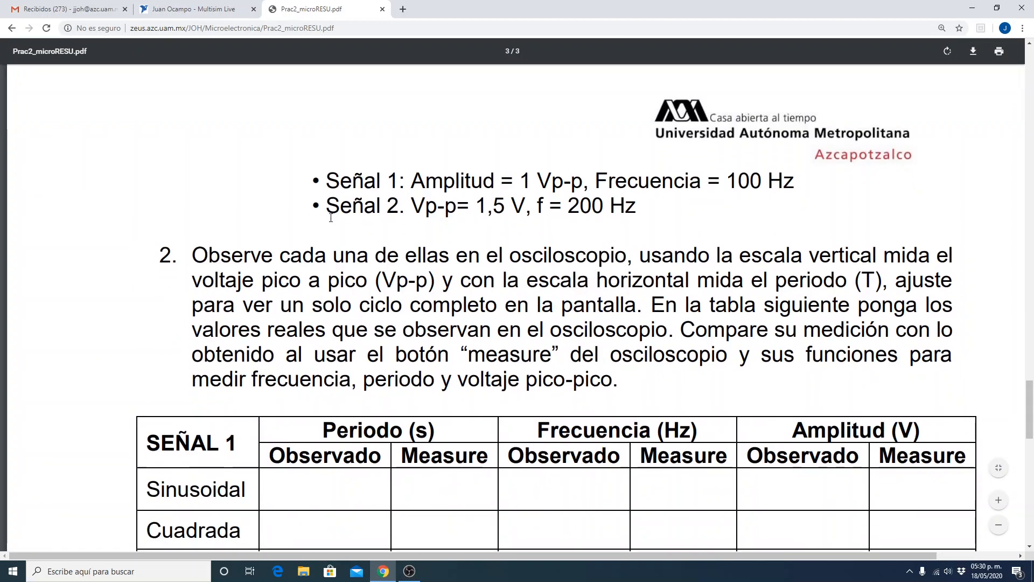
pyautogui.scroll(-5, 330, 218)
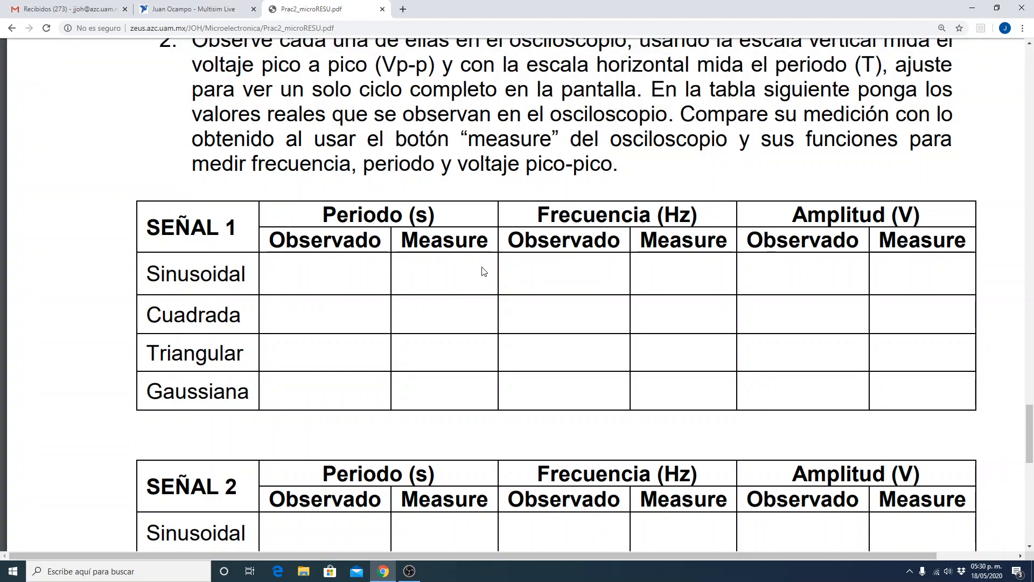
pyautogui.scroll(-3, 468, 258)
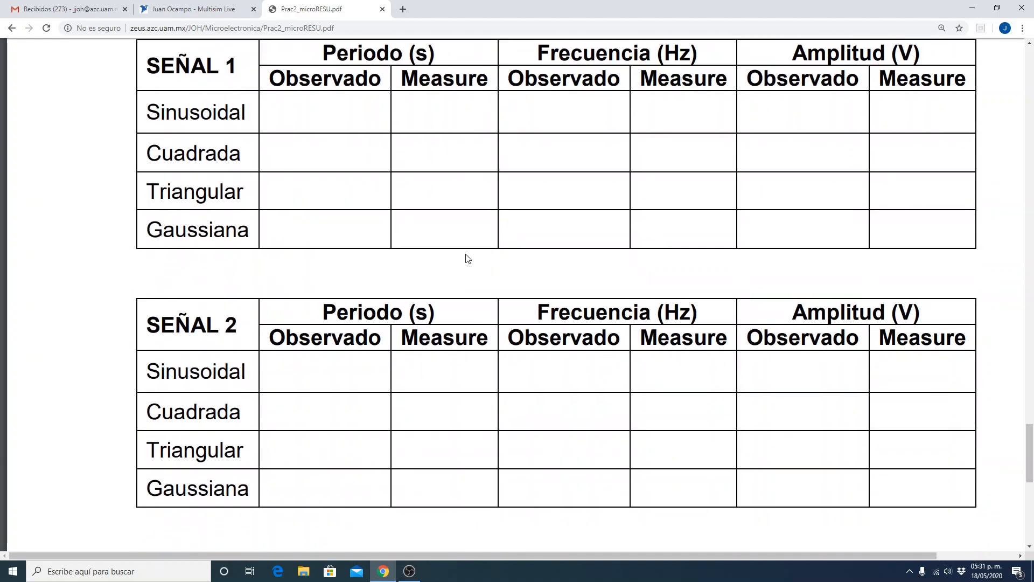
pyautogui.scroll(-2, 468, 258)
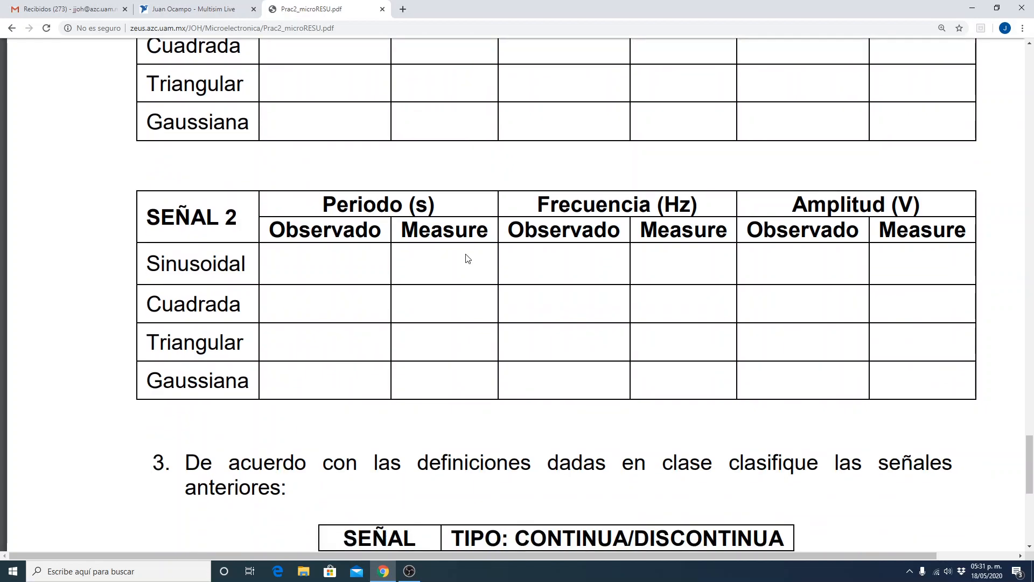
pyautogui.scroll(-2, 468, 258)
pyautogui.scroll(-2, 398, 331)
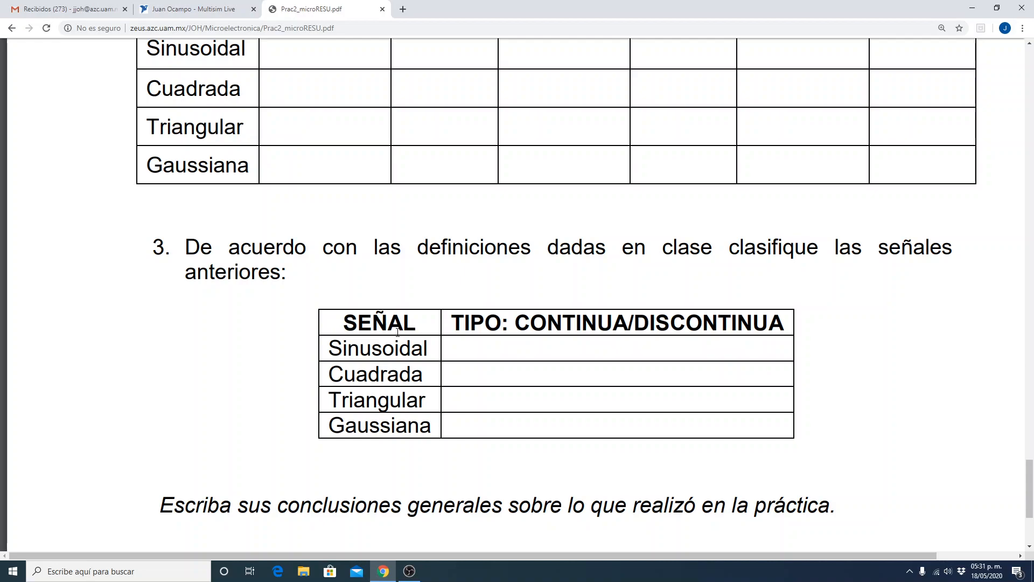
pyautogui.scroll(-2, 415, 303)
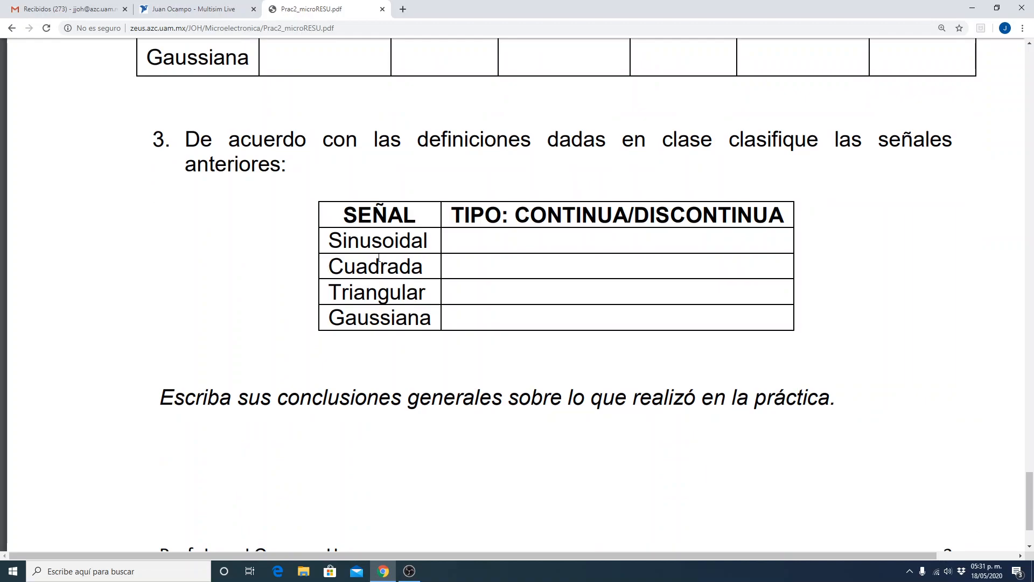
pyautogui.scroll(-2, 392, 287)
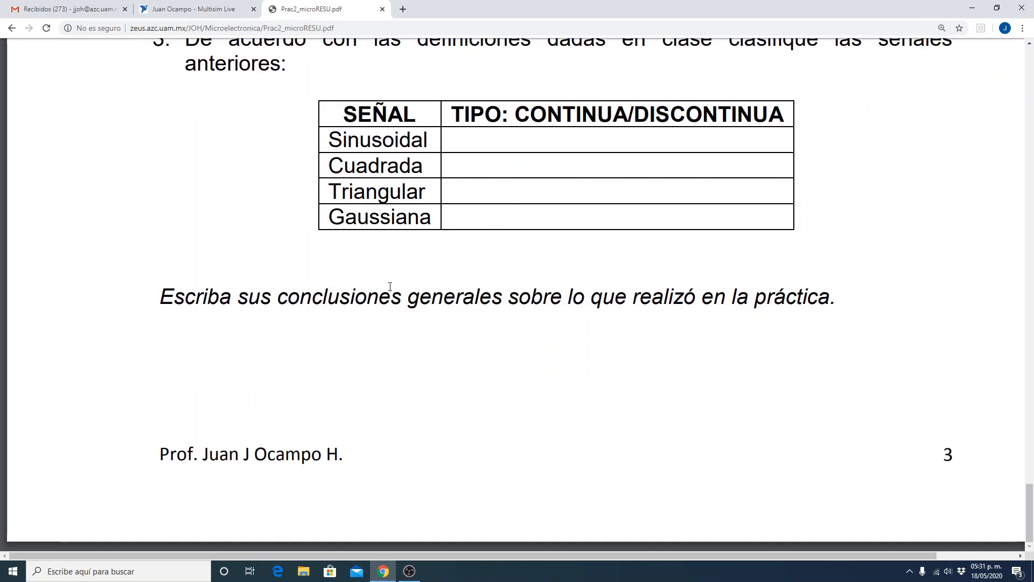
# Highlight "Gaussiana" in the signal classification table of item 3.
pyautogui.scroll(1, 392, 285)
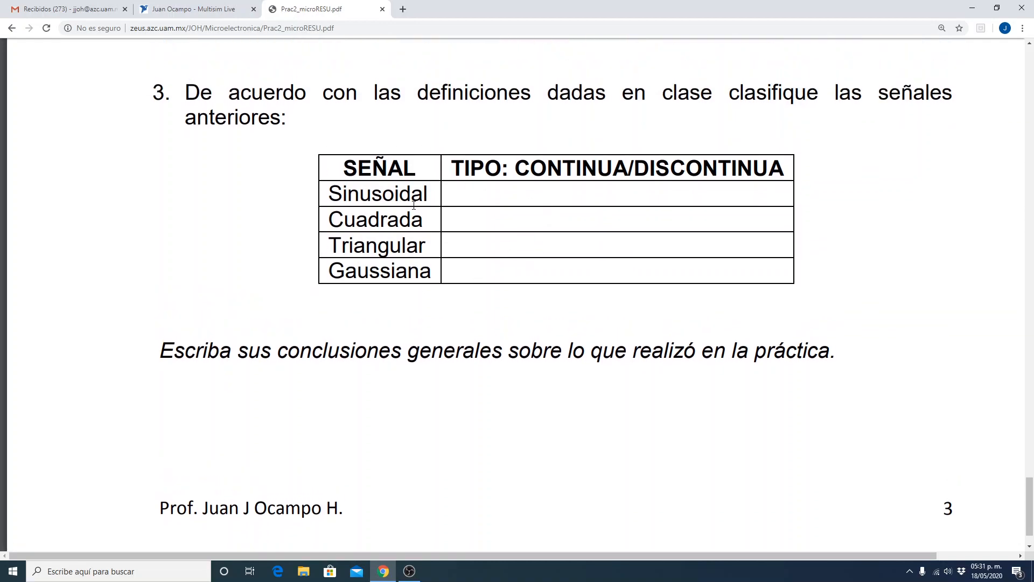
pyautogui.scroll(3, 477, 210)
pyautogui.moveTo(329, 433); pyautogui.dragTo(441, 439)
# Review the measurement tables, the signal specifications and the instructions of item 2 again, ending at the classification table.
pyautogui.scroll(2, 377, 447)
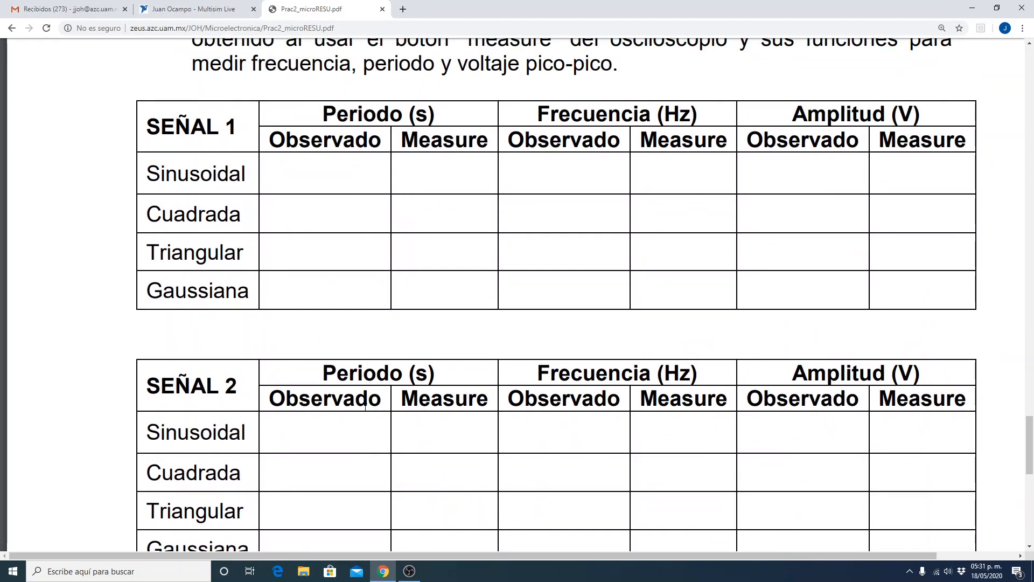
pyautogui.scroll(6, 312, 409)
pyautogui.scroll(10, 312, 407)
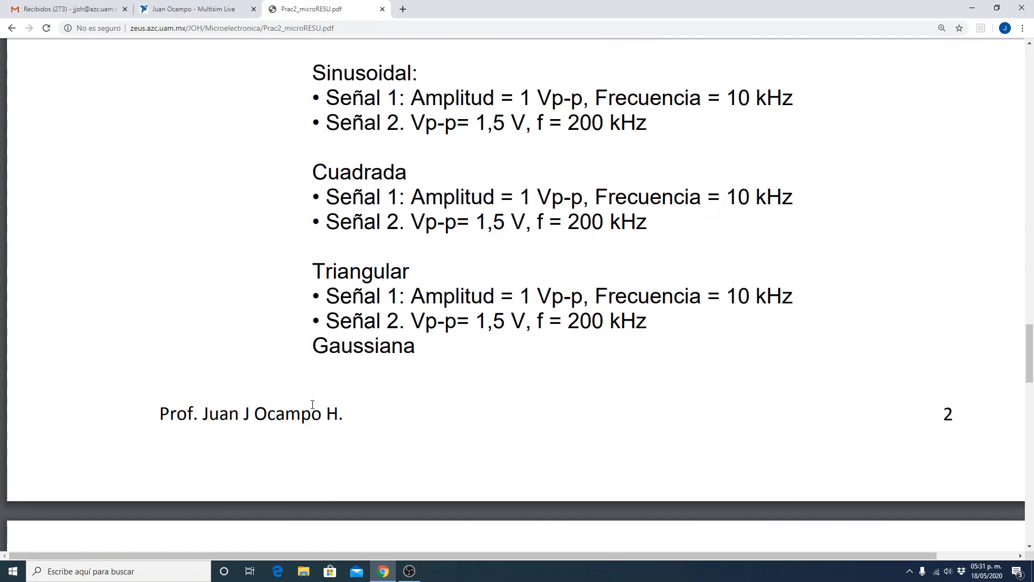
pyautogui.scroll(-10, 313, 402)
pyautogui.scroll(-3, 313, 403)
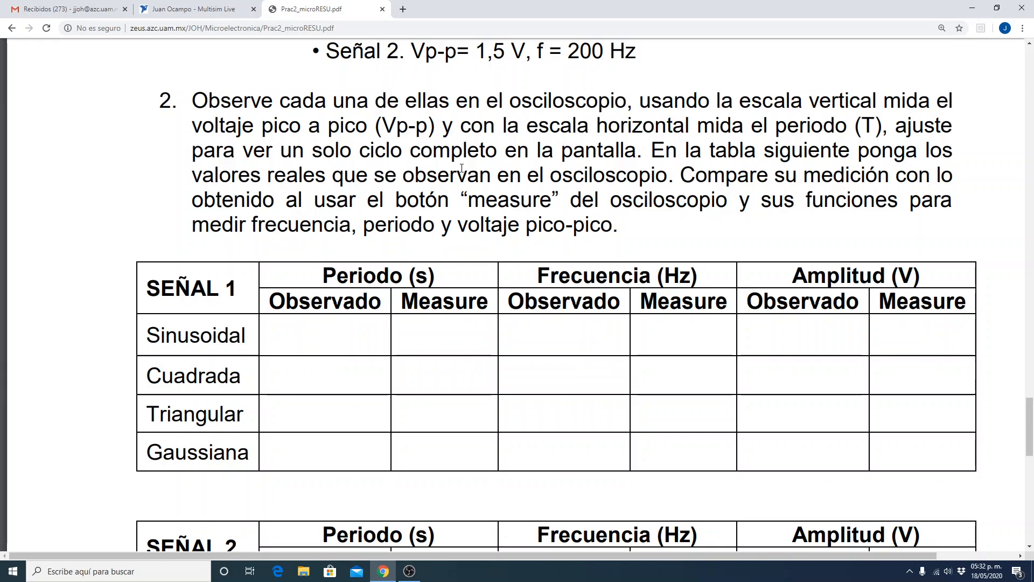
pyautogui.scroll(5, 357, 232)
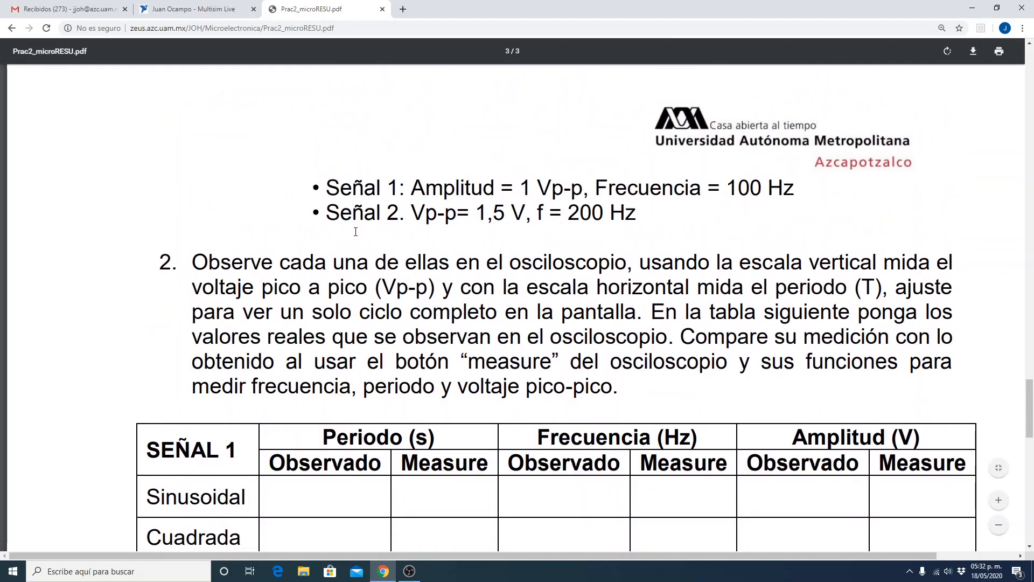
pyautogui.scroll(1, 357, 232)
pyautogui.scroll(-1, 385, 180)
pyautogui.scroll(-20, 385, 181)
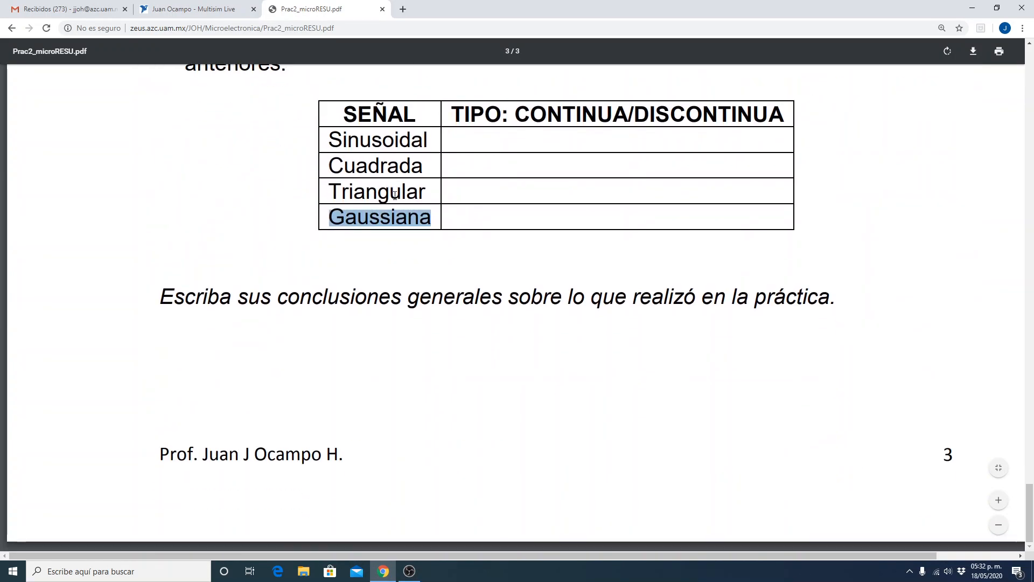
# Switch to Multisim Live, open the MICRO20I group from the profile, and view the circuits shared with it.
pyautogui.click(215, 12)
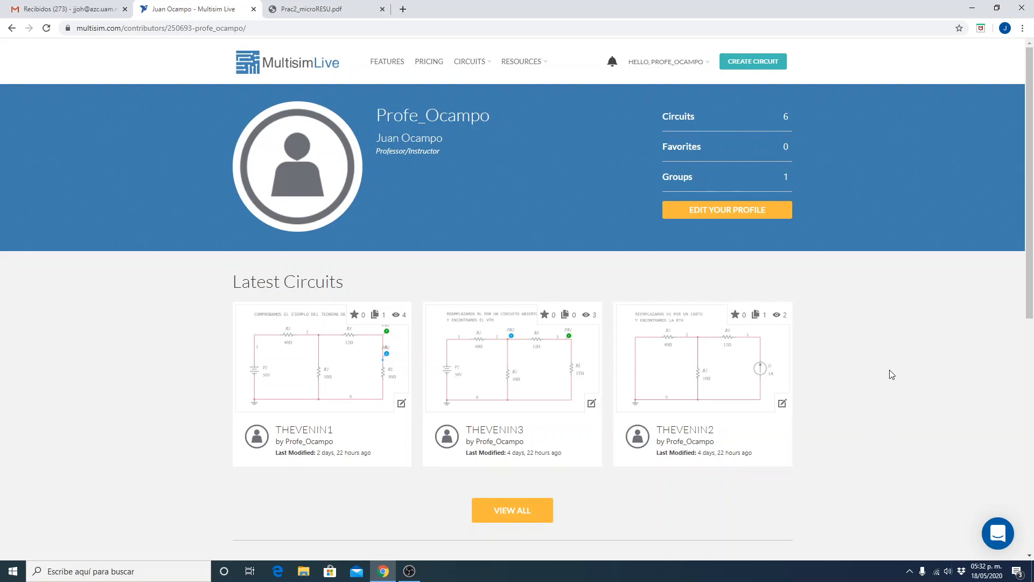
pyautogui.scroll(-8, 892, 375)
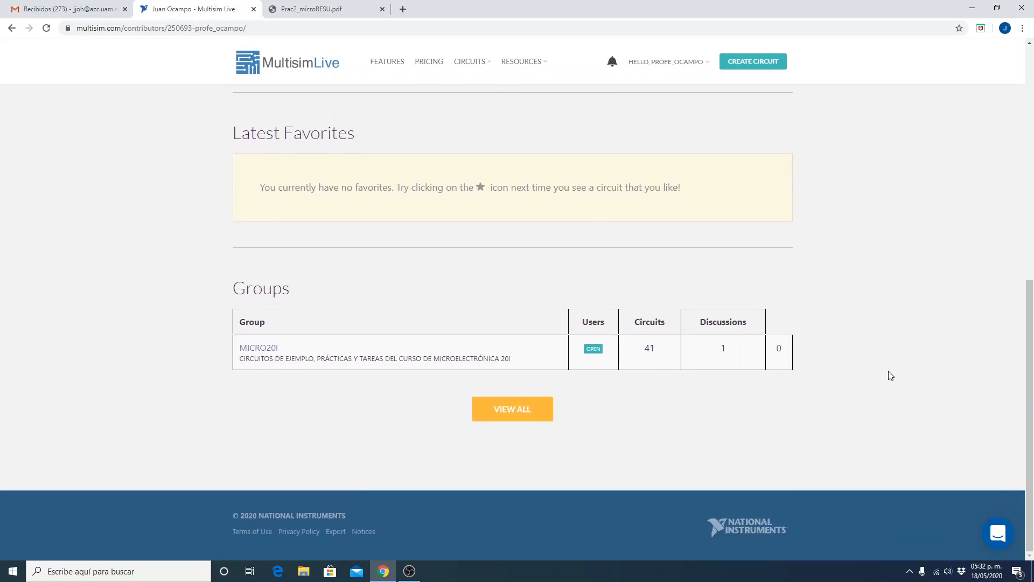
pyautogui.click(275, 349)
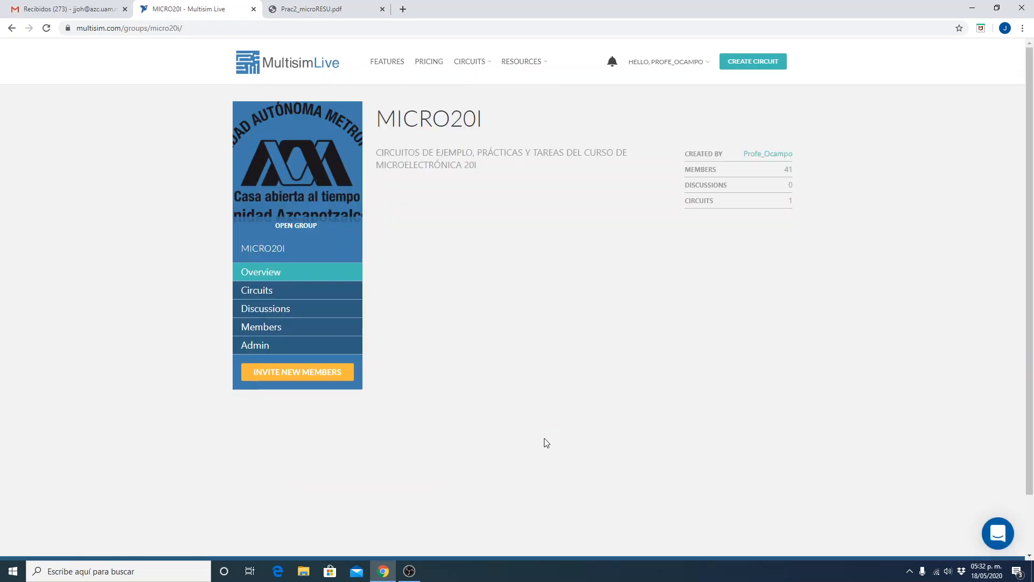
pyautogui.click(281, 291)
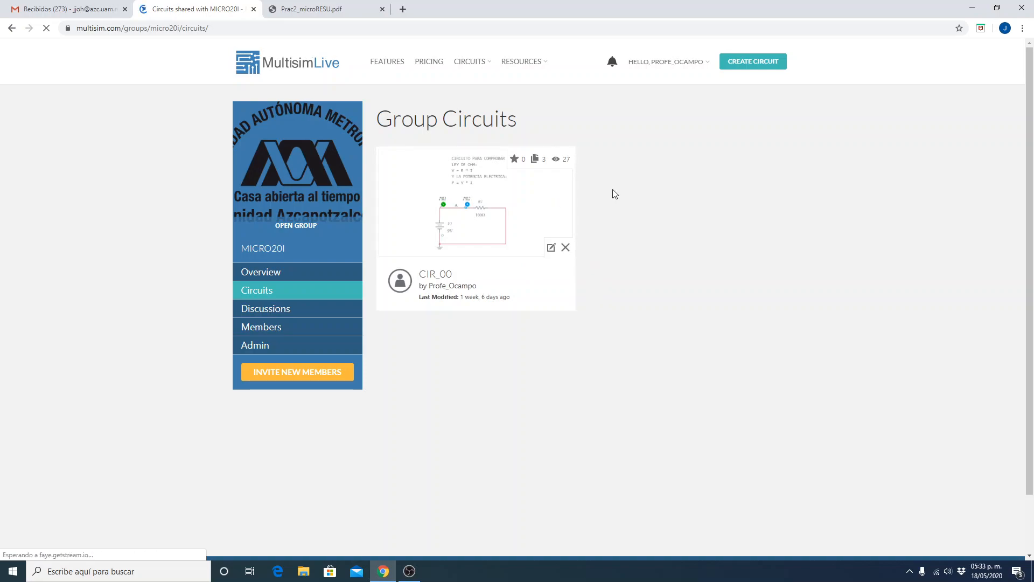
# Return to the MICRO20I overview and view the latest circuits on the group creator's profile.
pyautogui.click(301, 270)
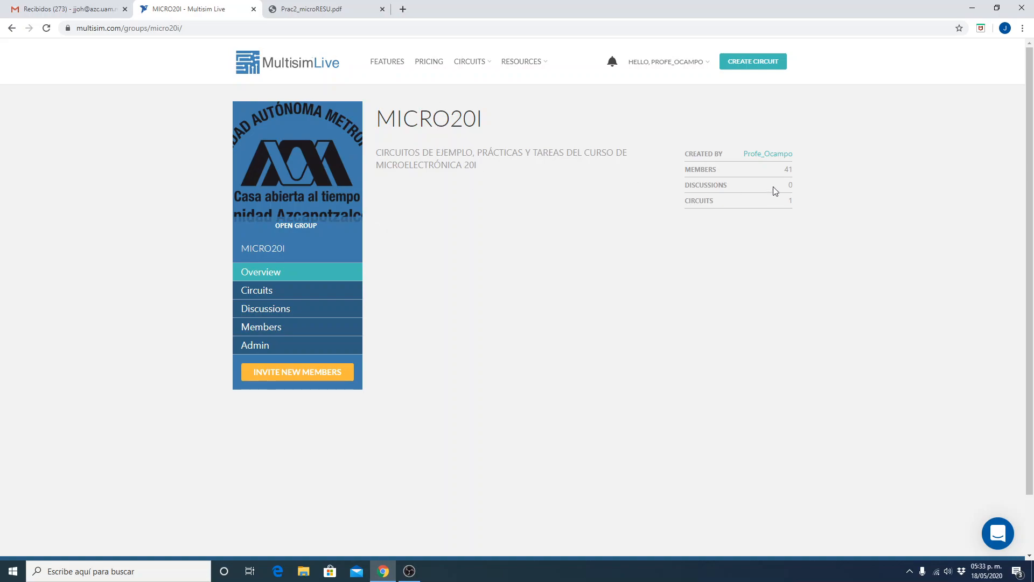
pyautogui.click(777, 157)
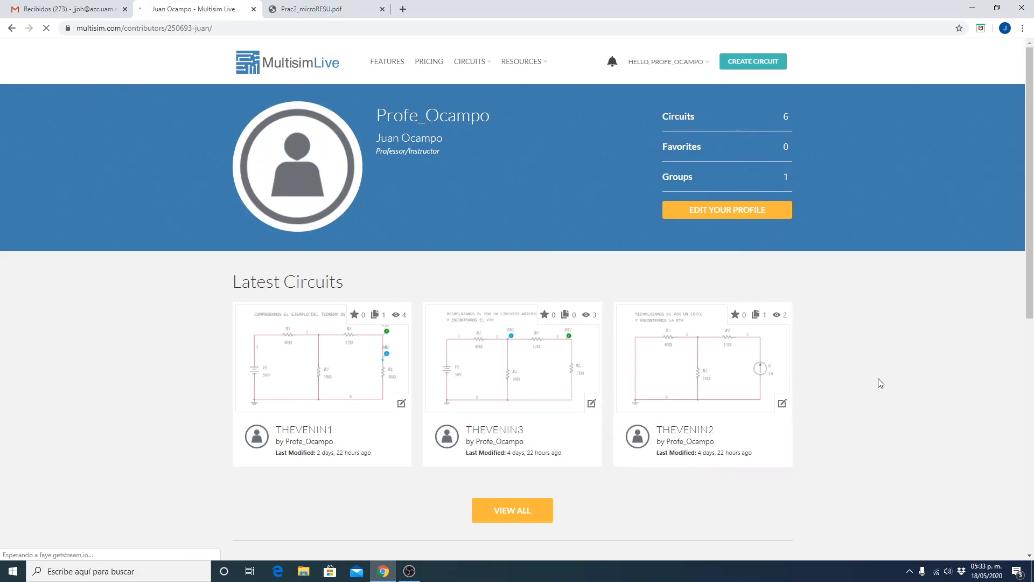
pyautogui.scroll(-3, 890, 396)
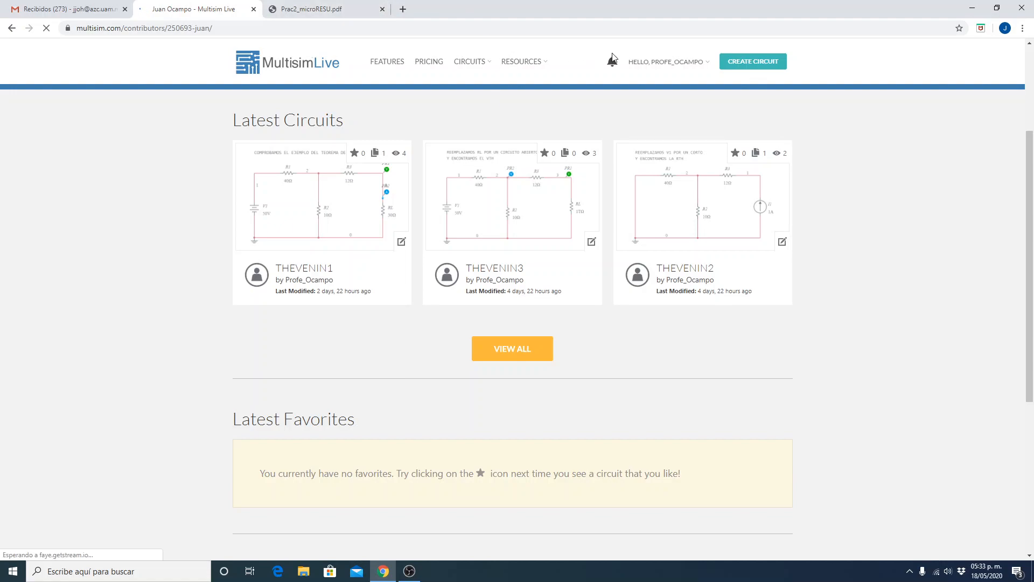
# Open the account's own profile and go back into the MICRO20I group listed there.
pyautogui.click(681, 67)
pyautogui.click(670, 84)
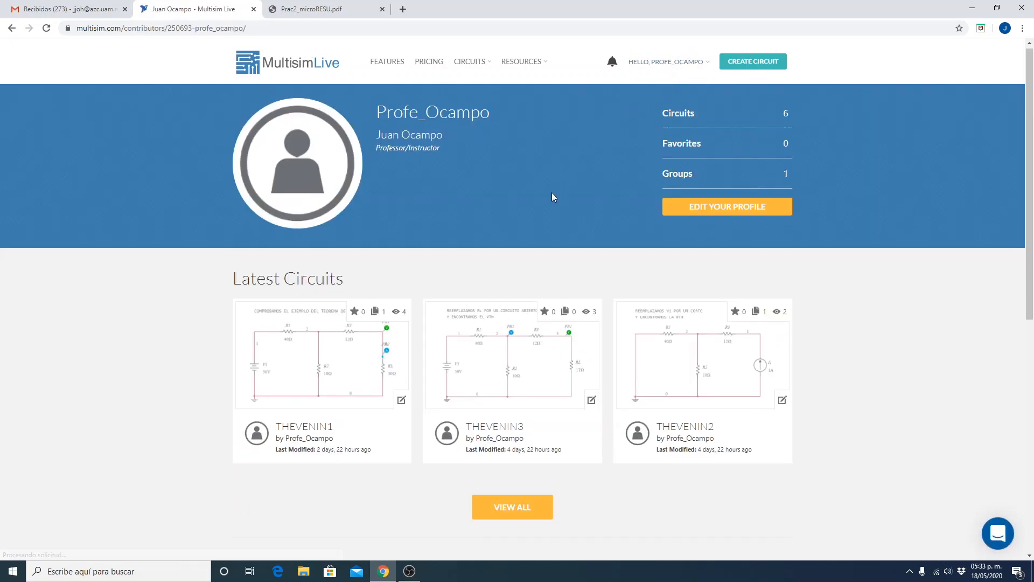
pyautogui.scroll(-8, 549, 195)
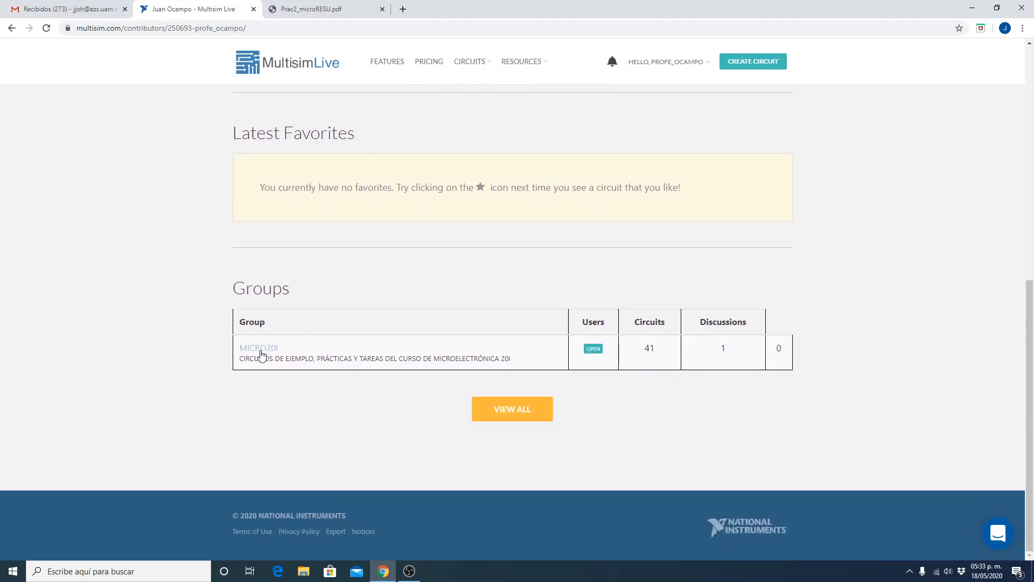
pyautogui.click(261, 353)
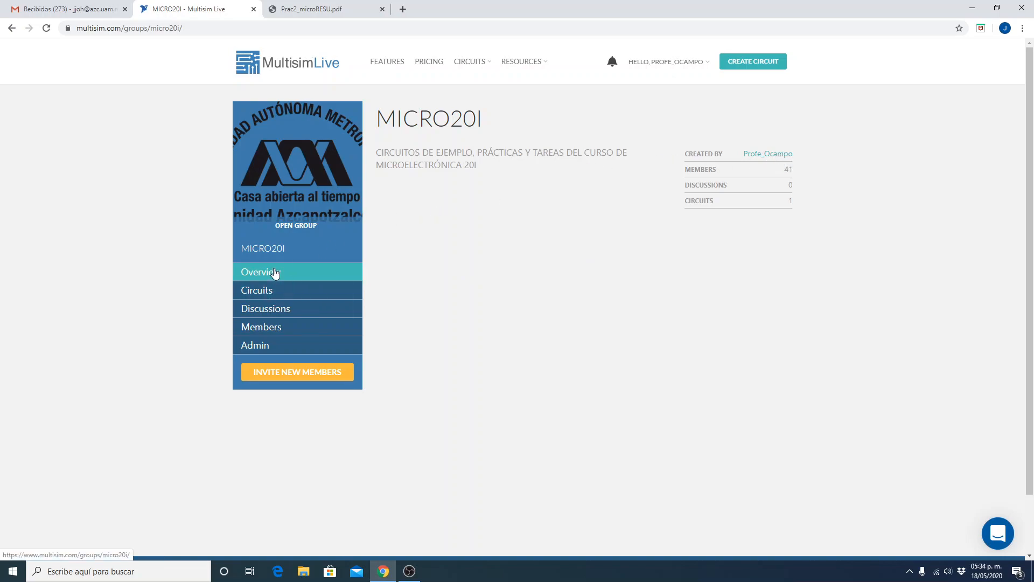
# Look through a student member's profile from the MICRO20I member list and return to the list.
pyautogui.click(274, 330)
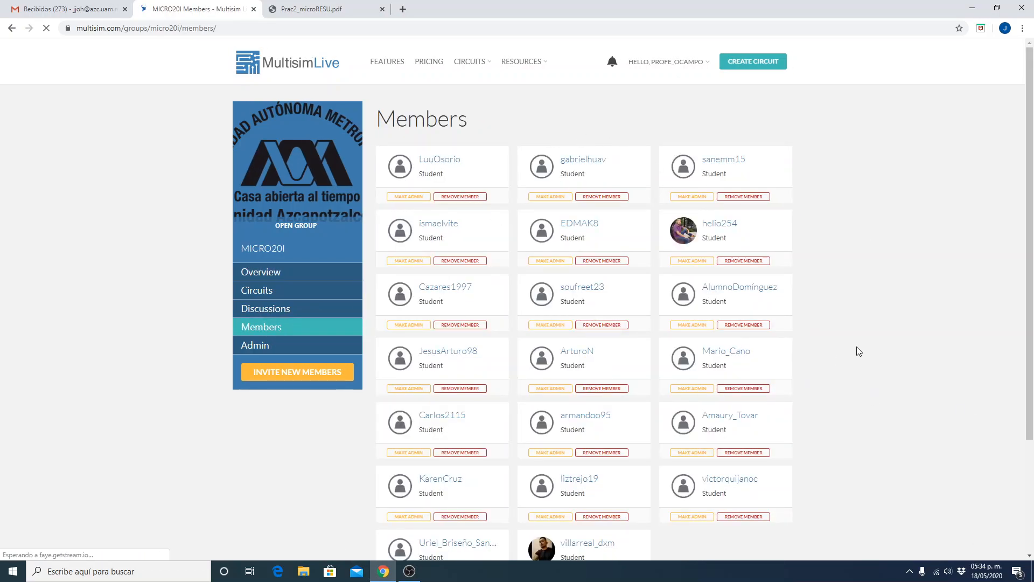
pyautogui.click(731, 230)
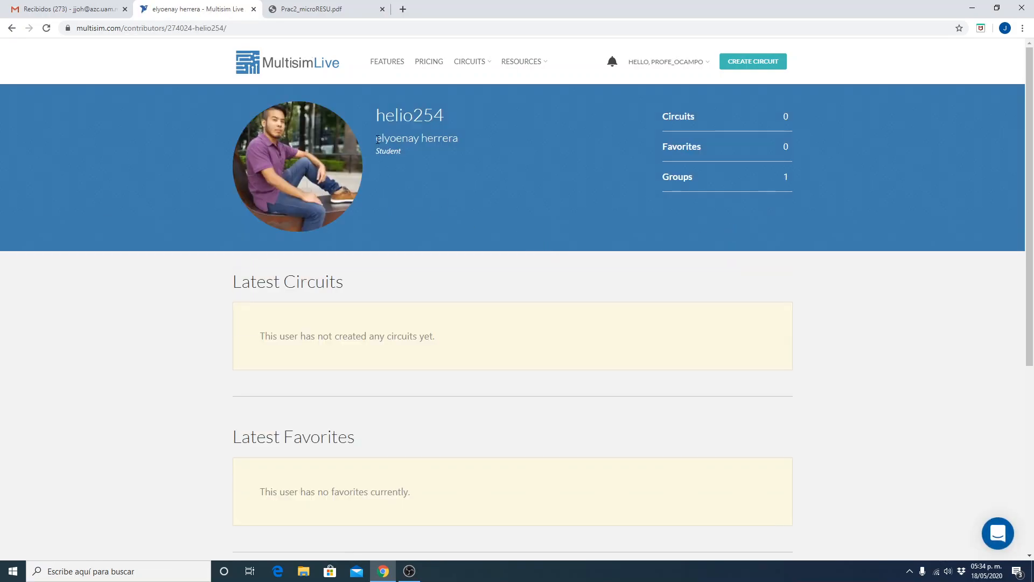
pyautogui.scroll(-5, 418, 443)
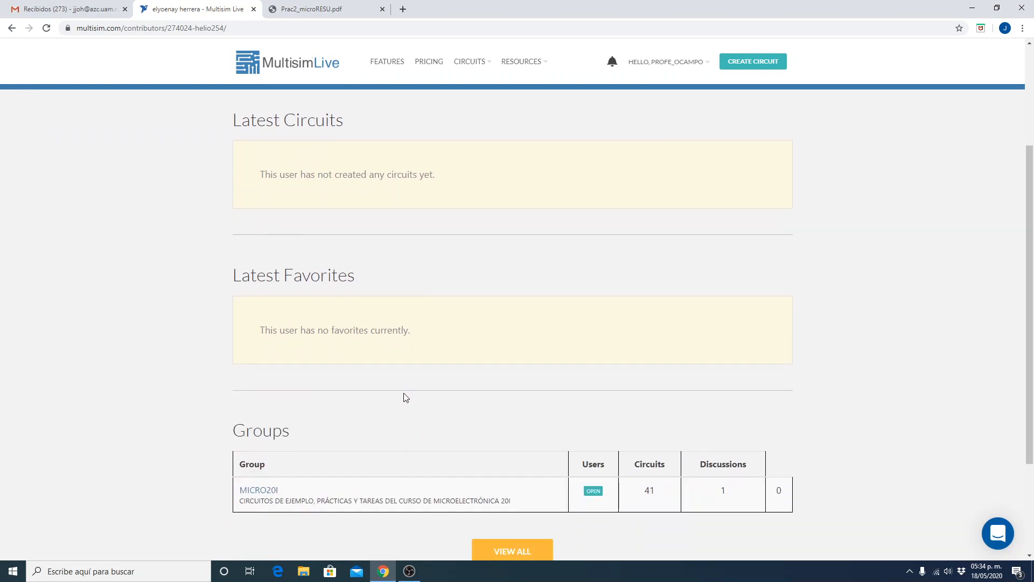
pyautogui.scroll(5, 406, 398)
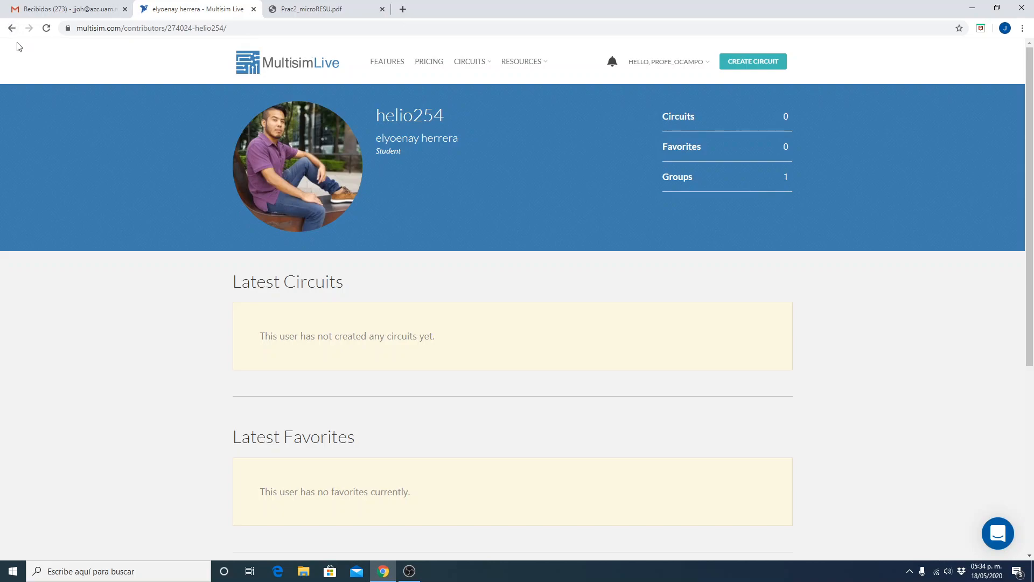
pyautogui.click(11, 28)
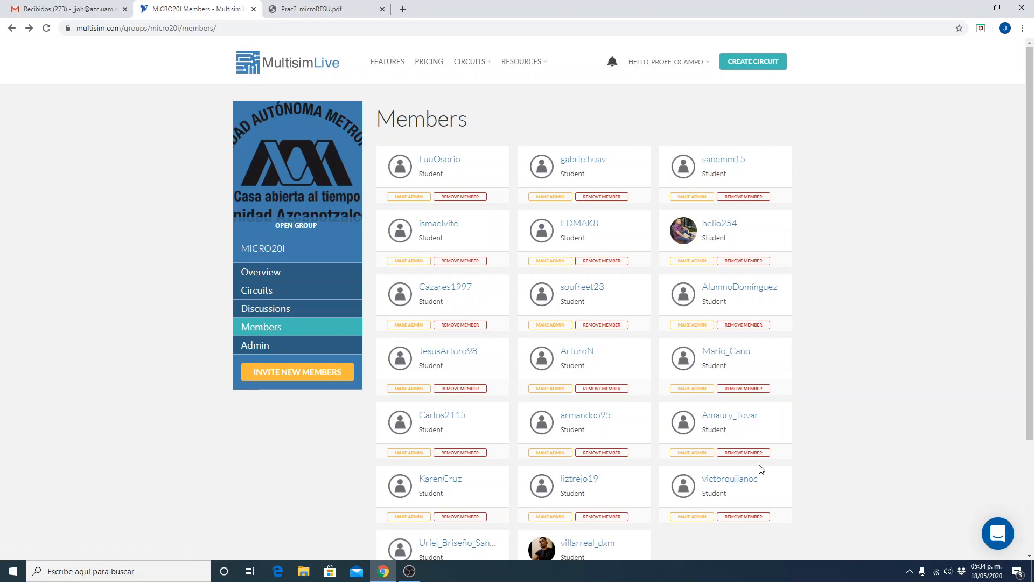
# Look through the first two pages of the MICRO20I member list.
pyautogui.scroll(-3, 761, 469)
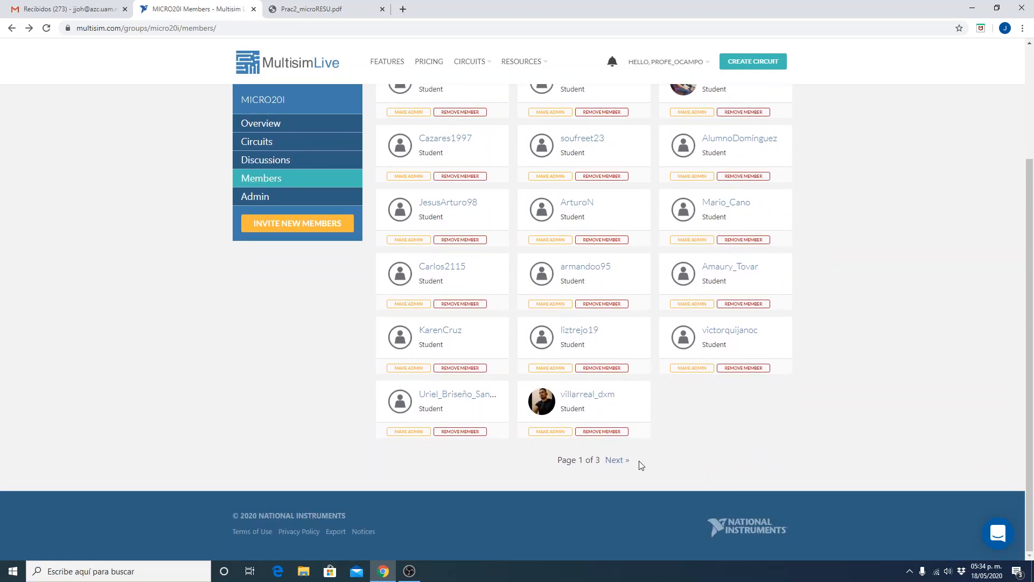
pyautogui.click(614, 461)
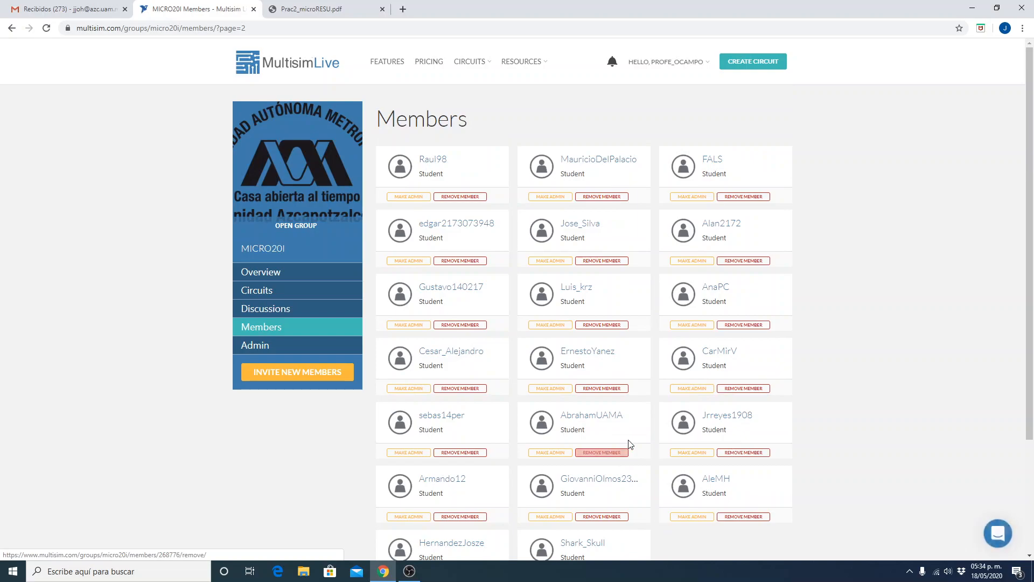
pyautogui.scroll(-3, 630, 446)
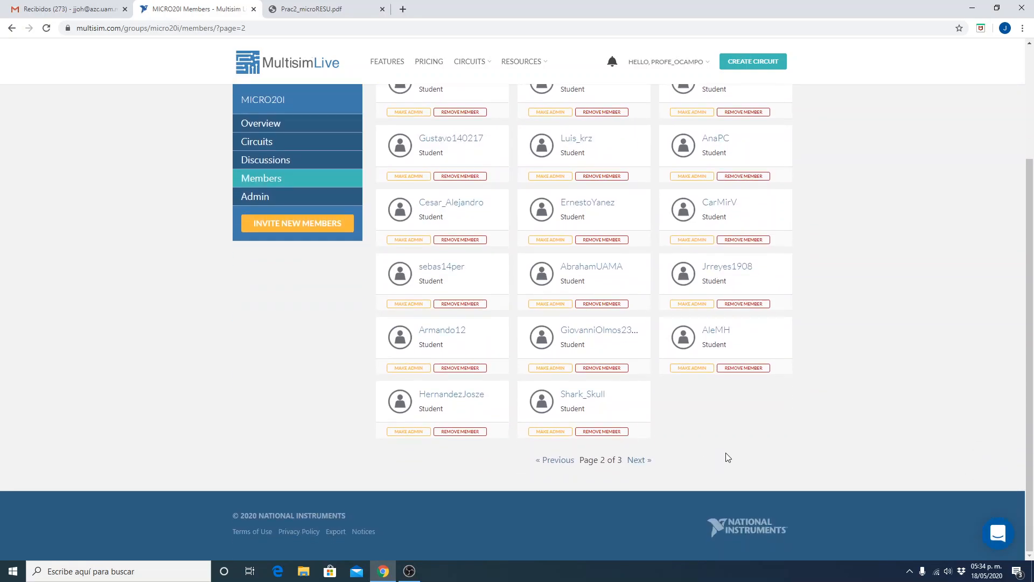
pyautogui.scroll(3, 728, 457)
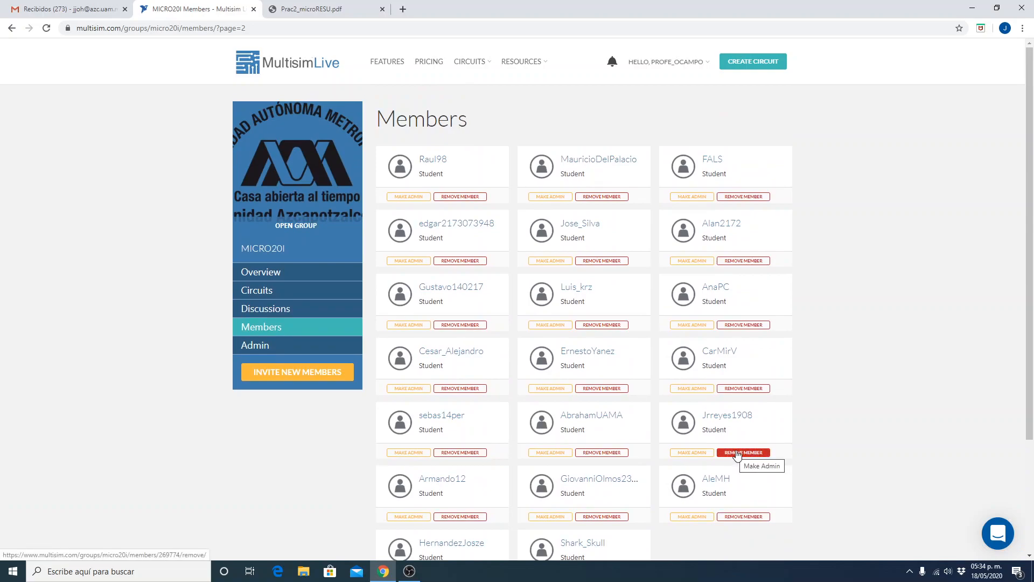
pyautogui.scroll(-1, 739, 456)
pyautogui.scroll(-2, 706, 501)
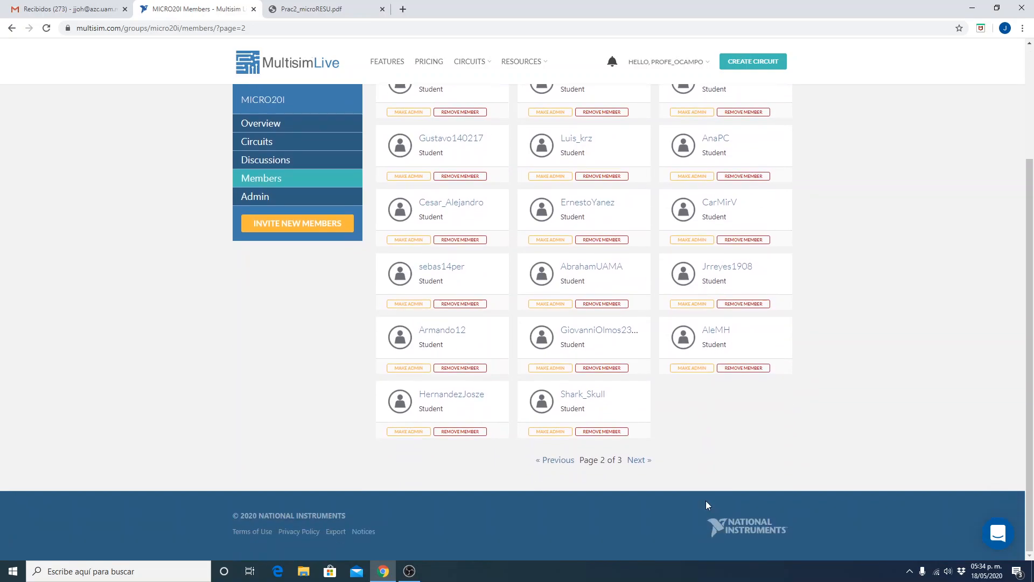
pyautogui.scroll(3, 742, 443)
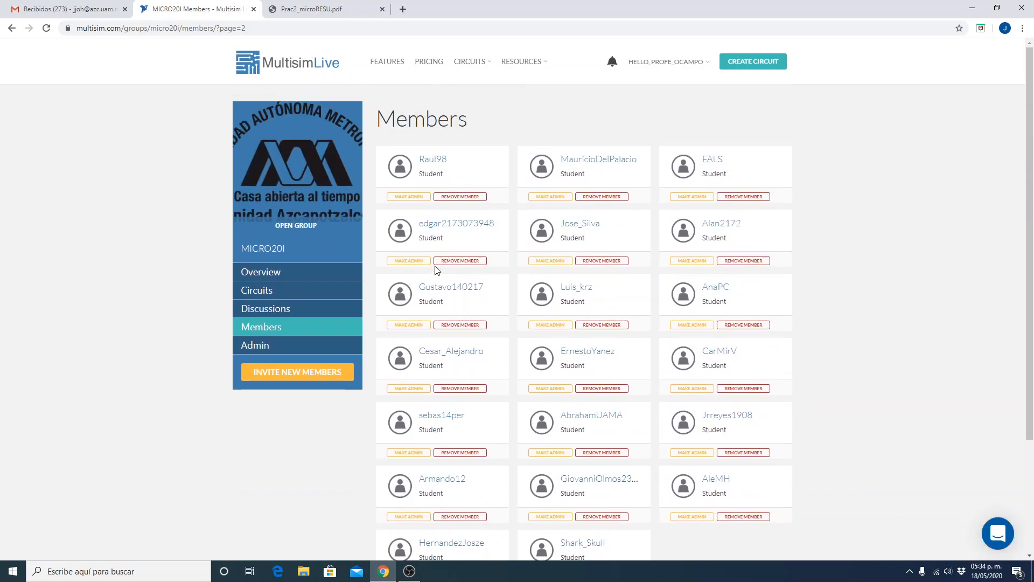
# Open the group creator's profile from the MICRO20I overview and create a new blank circuit.
pyautogui.click(265, 278)
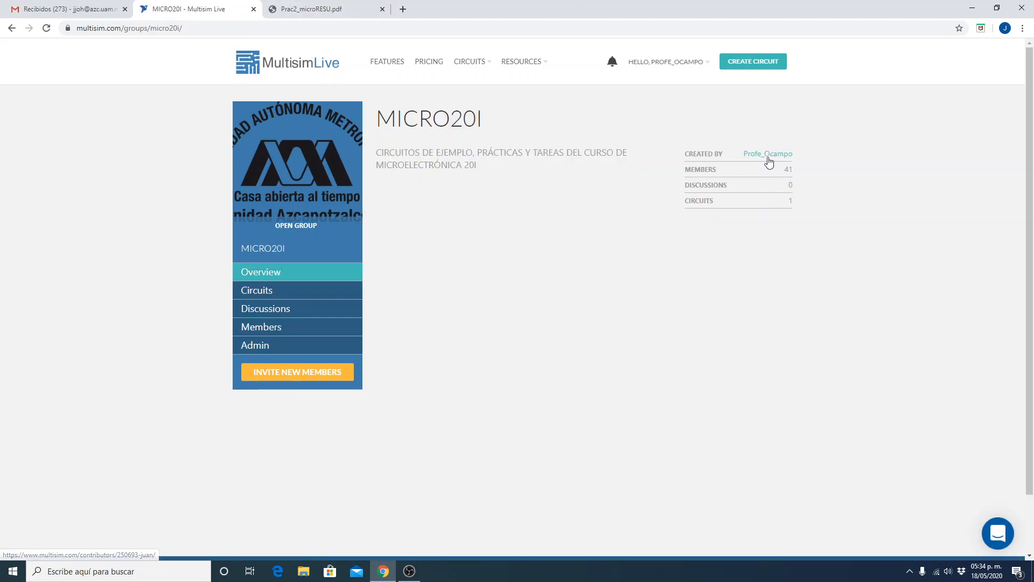
pyautogui.click(773, 158)
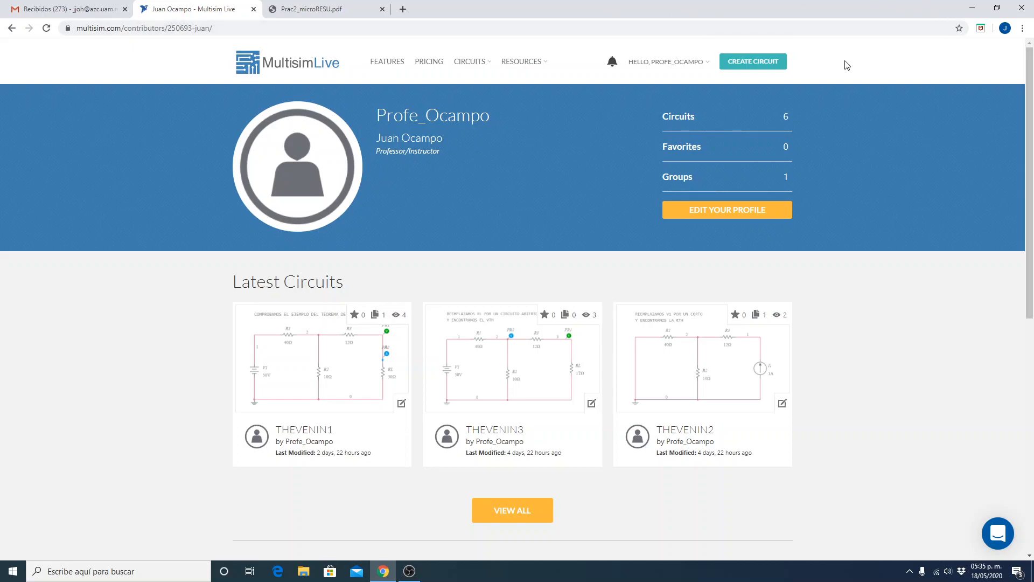
pyautogui.click(746, 72)
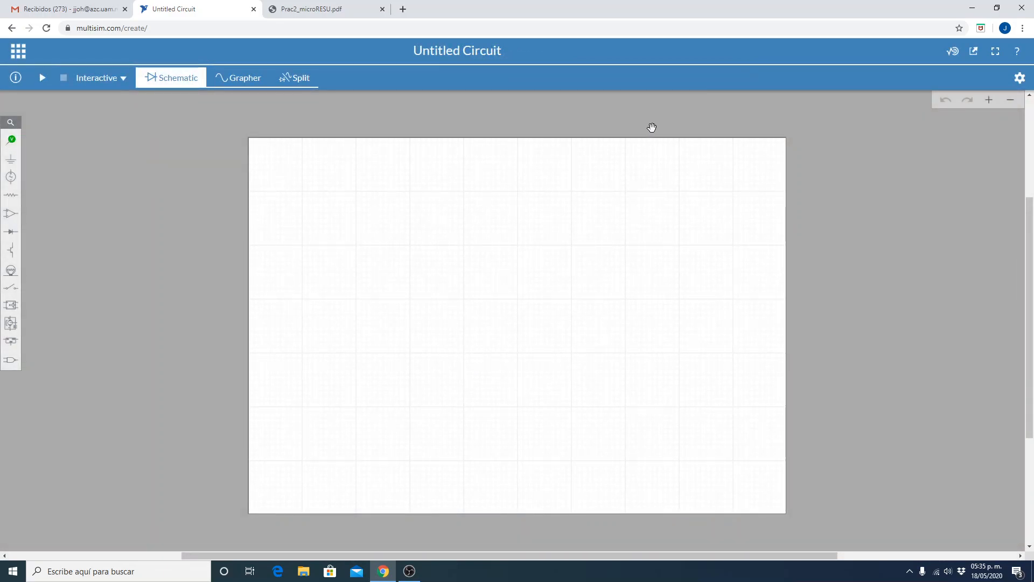
pyautogui.click(988, 100)
pyautogui.click(988, 100)
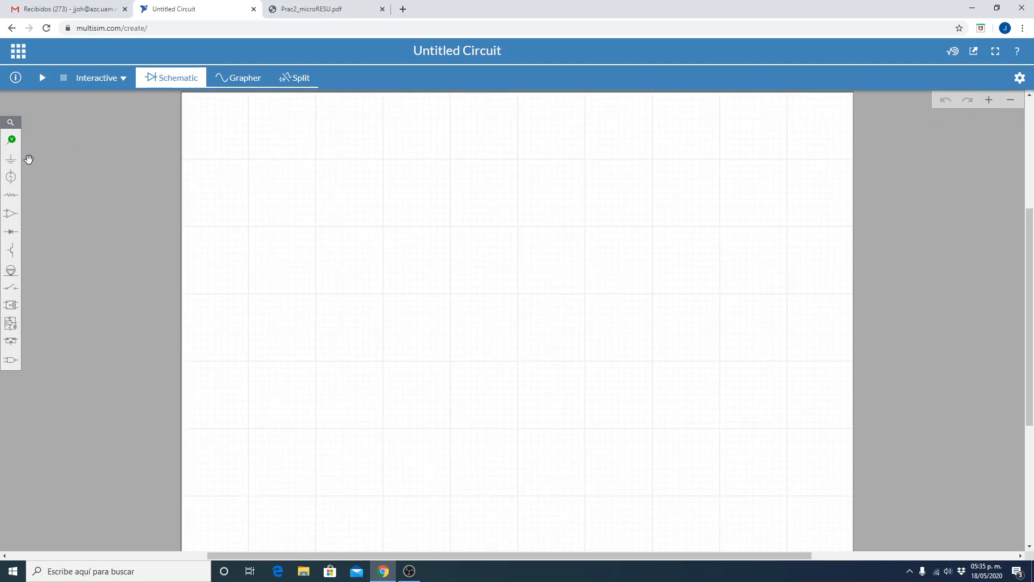
# Place an AC Voltage source in the upper-left area of the schematic sheet and delete it again.
pyautogui.click(10, 176)
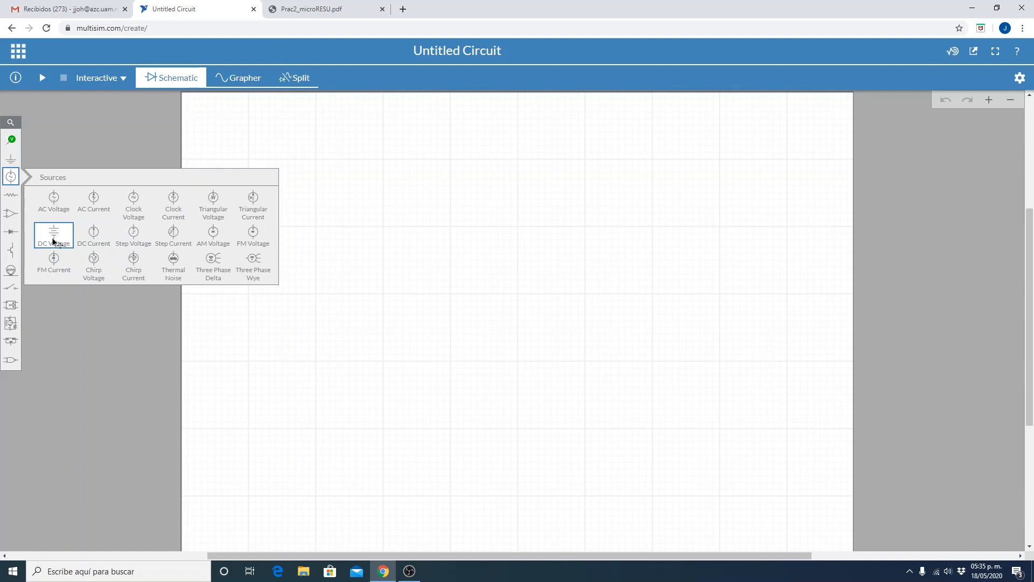
pyautogui.click(55, 204)
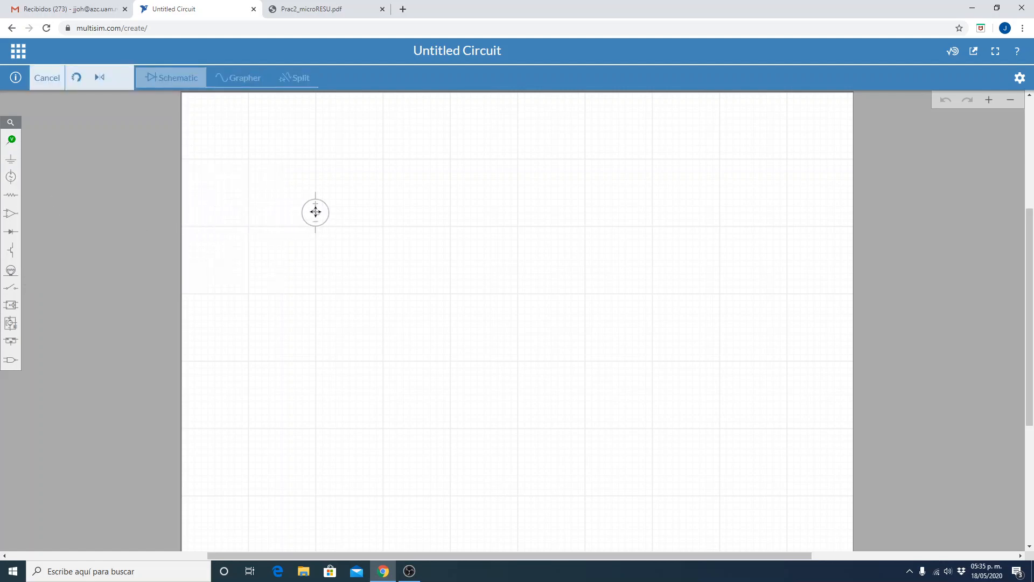
pyautogui.click(315, 211)
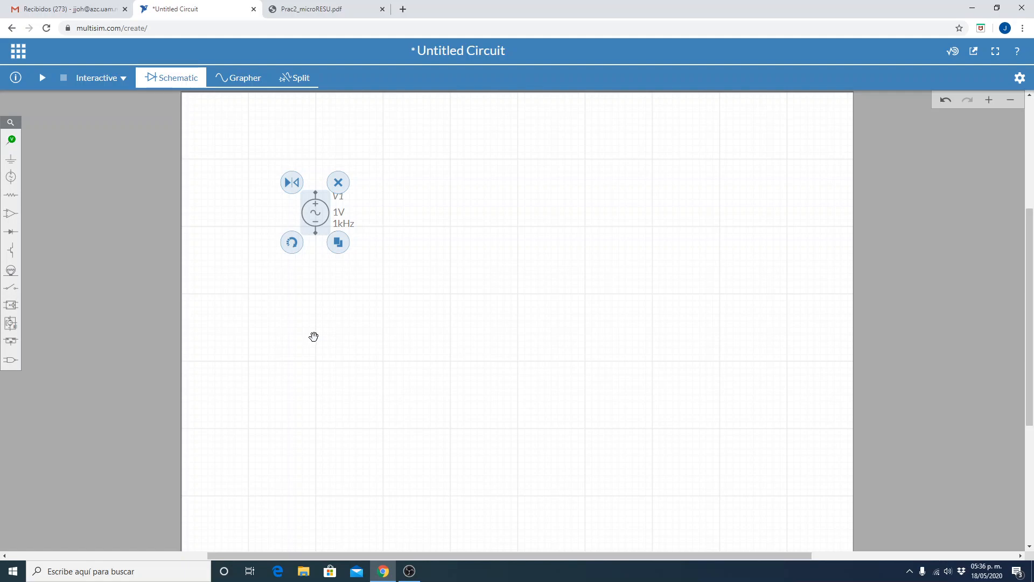
pyautogui.click(313, 336)
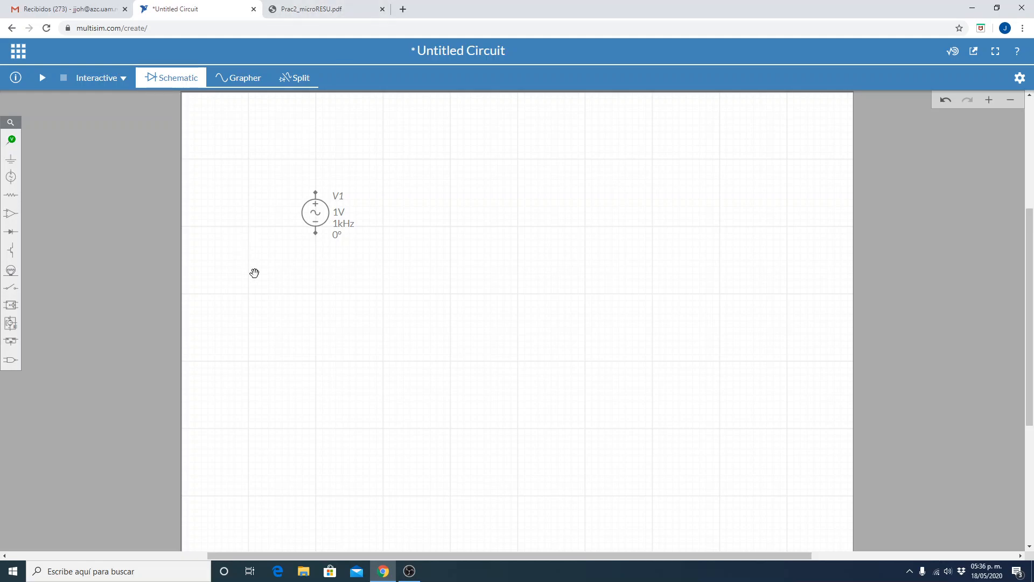
pyautogui.click(320, 220)
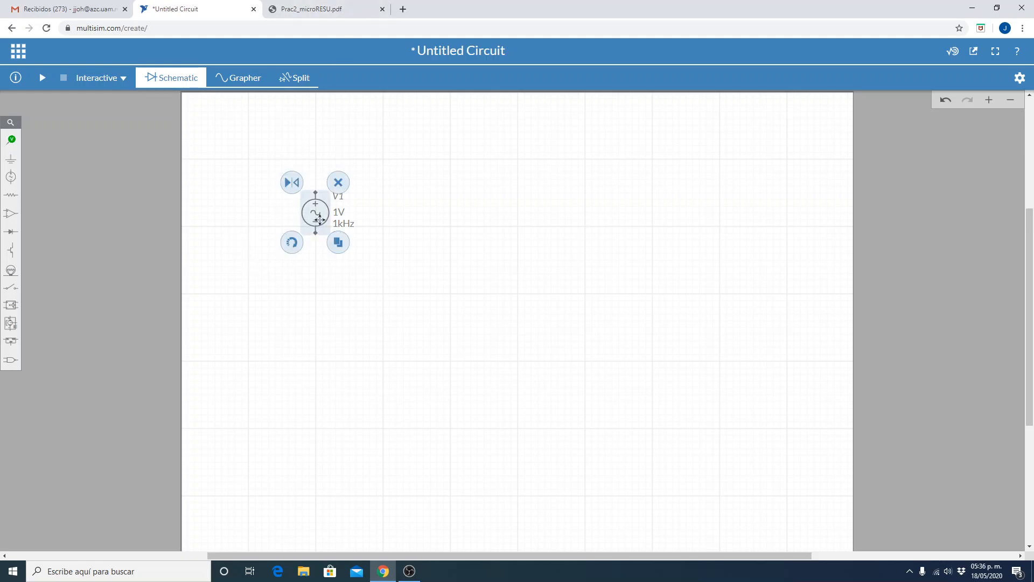
pyautogui.click(337, 182)
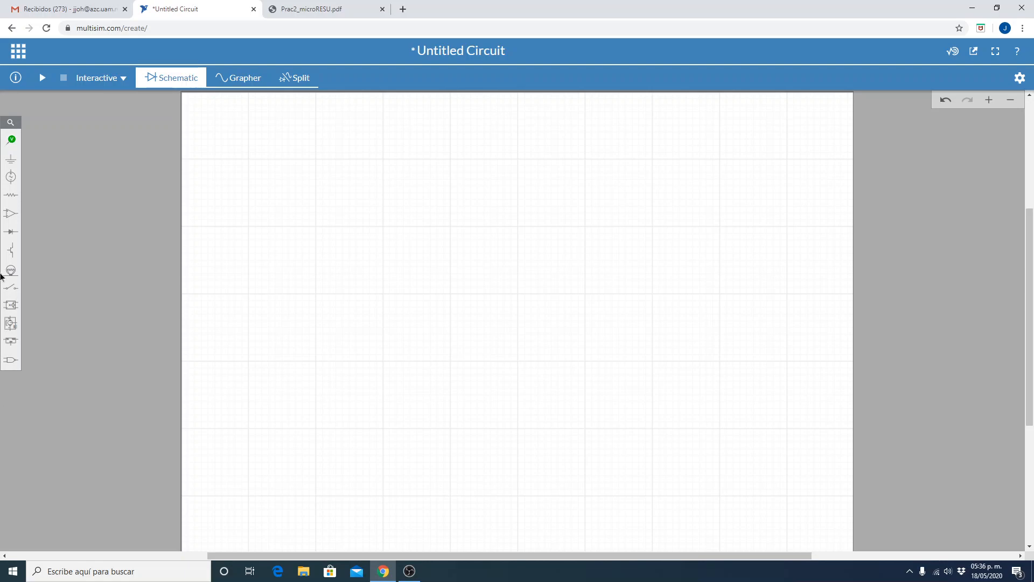
# Place a Ground connector in the left half of the schematic sheet and deselect it.
pyautogui.click(8, 164)
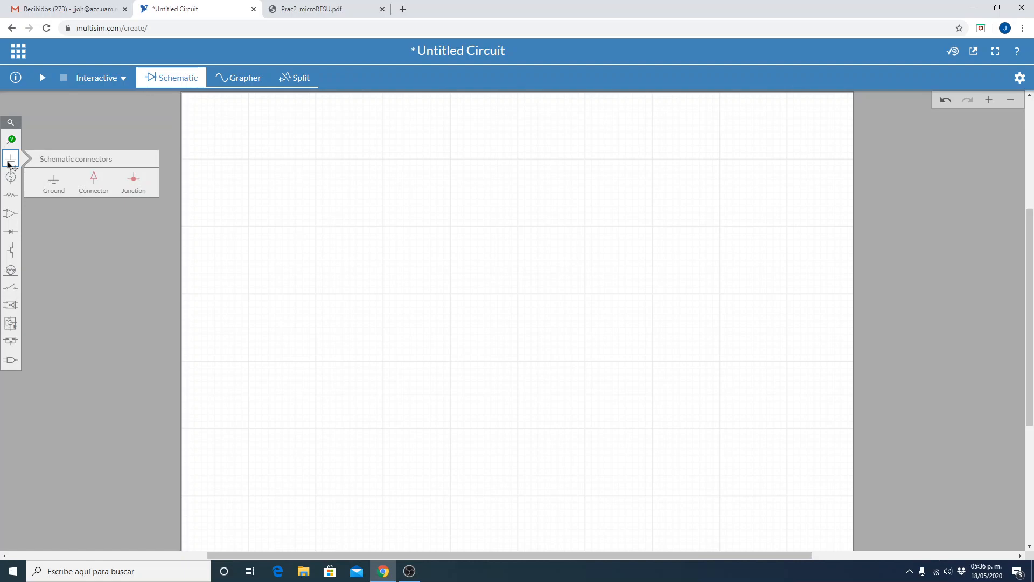
pyautogui.click(54, 180)
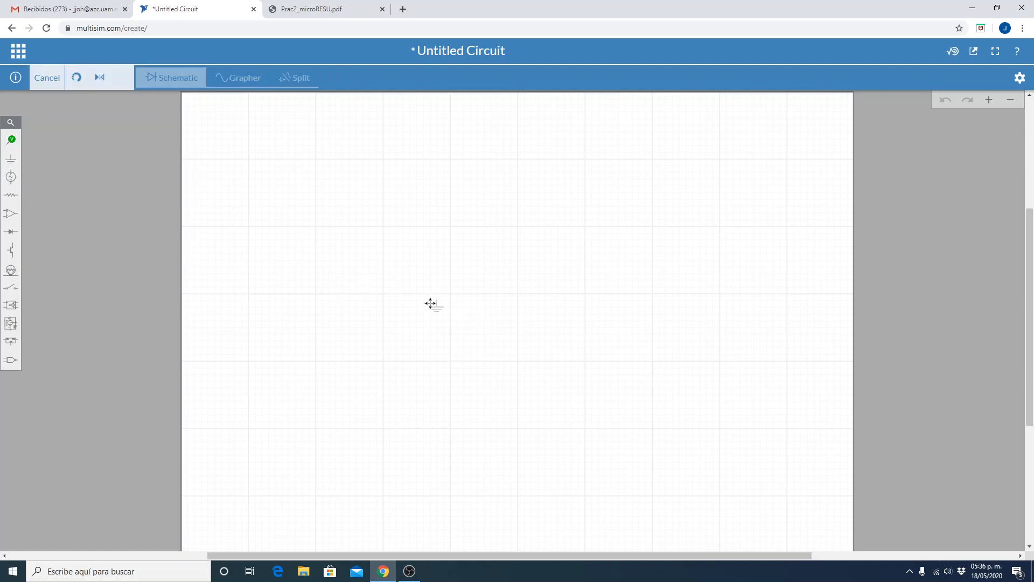
pyautogui.click(383, 299)
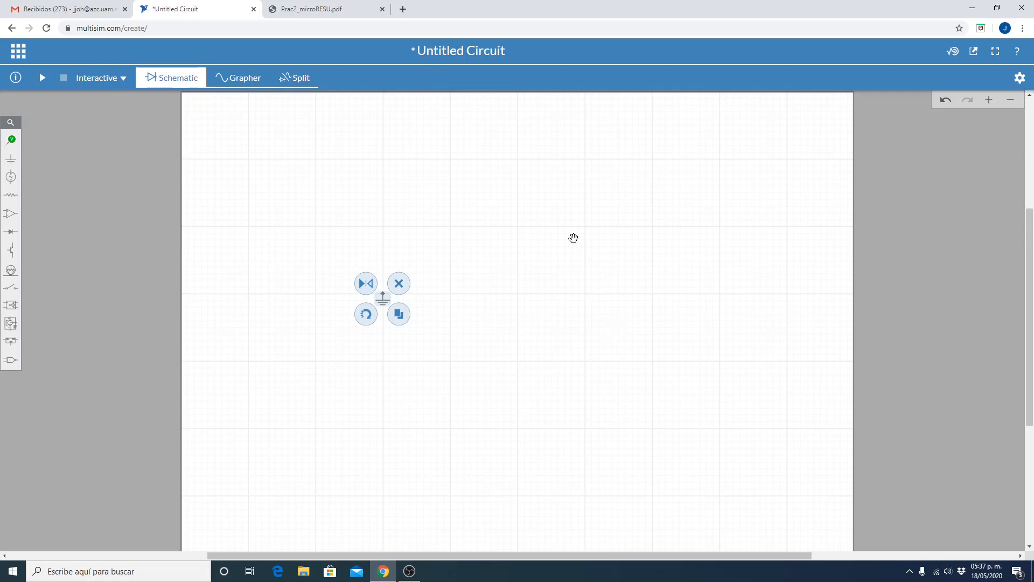
pyautogui.click(541, 186)
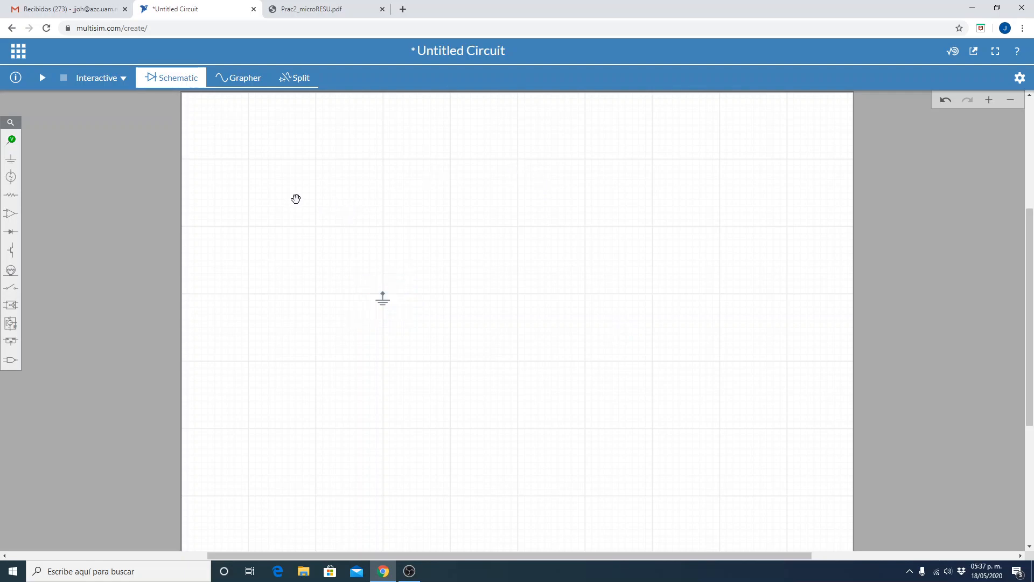
# Place a DC voltage source directly above the ground connector on the schematic sheet.
pyautogui.click(12, 176)
pyautogui.click(63, 230)
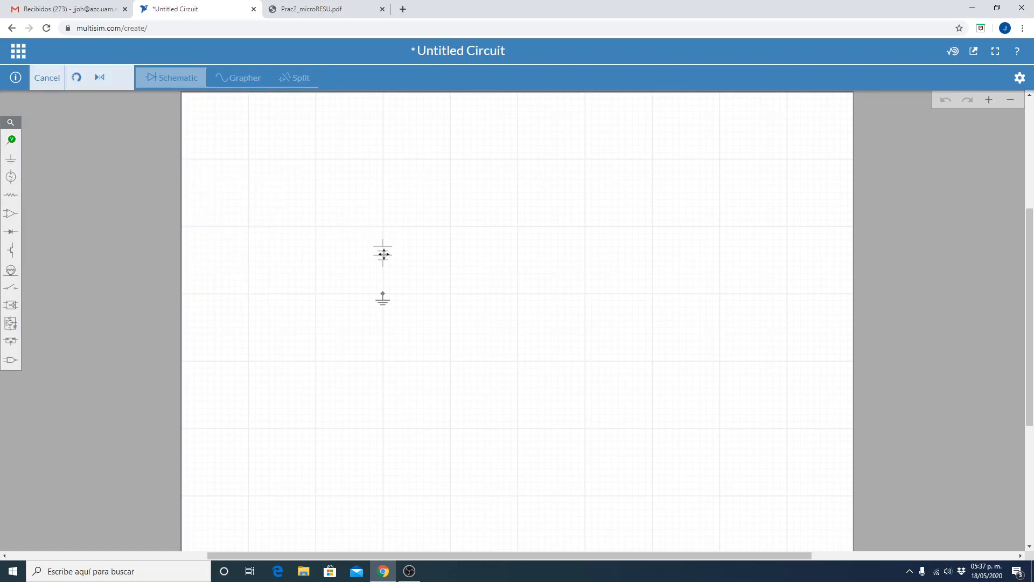
pyautogui.click(382, 252)
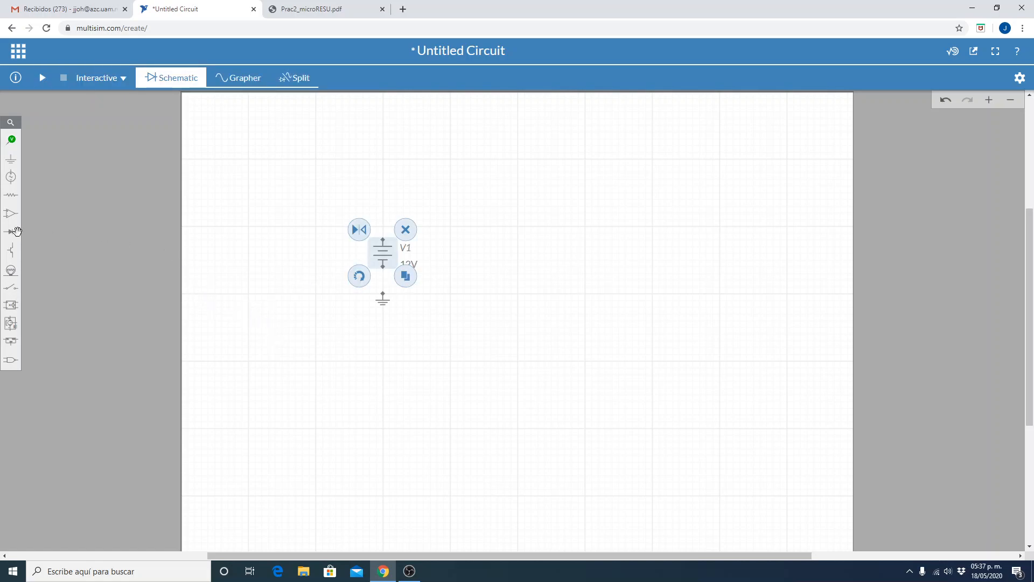
# Place a resistor beside the voltage source, rotate it to vertical and deselect it.
pyautogui.click(11, 195)
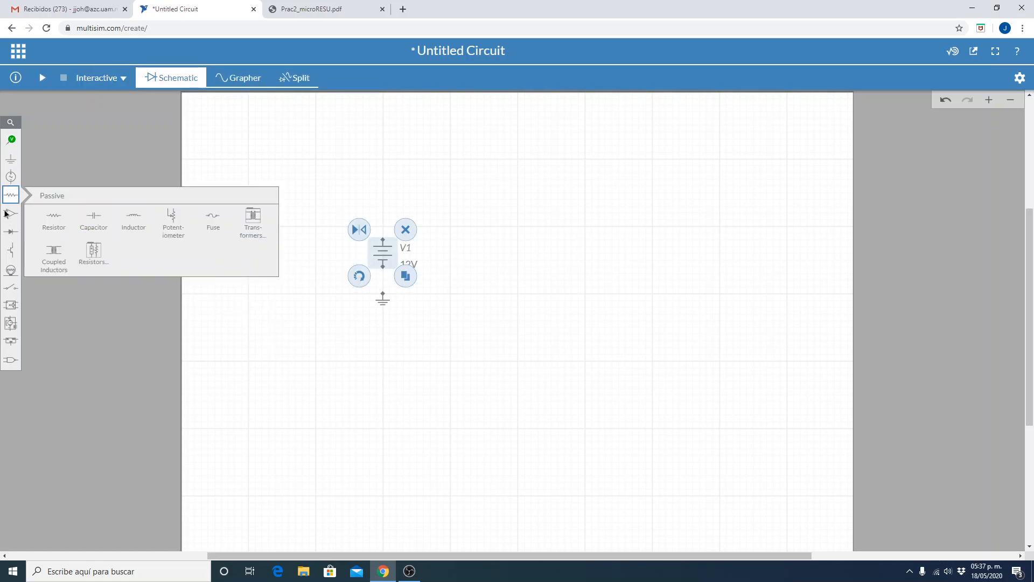
pyautogui.click(55, 220)
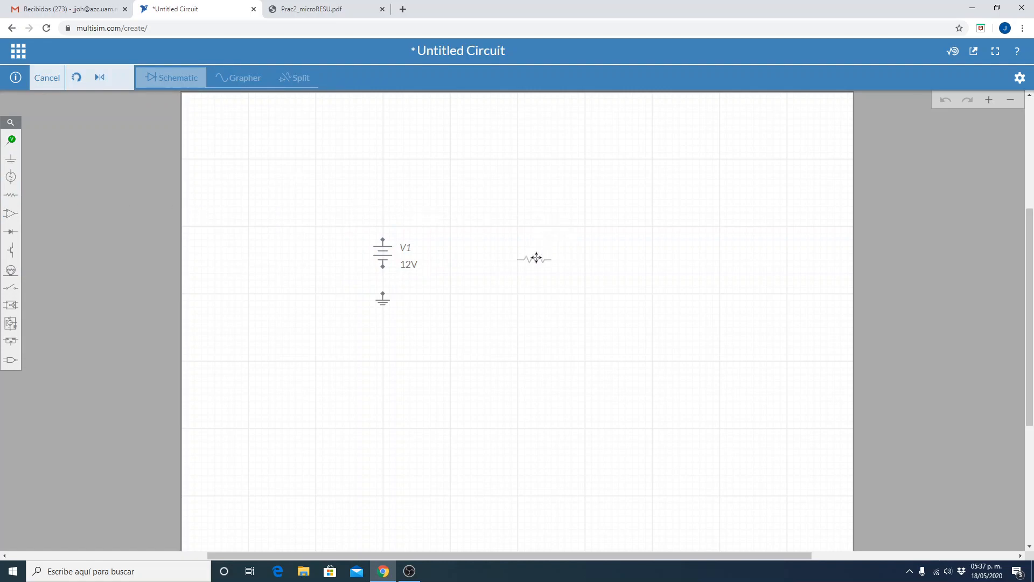
pyautogui.click(500, 259)
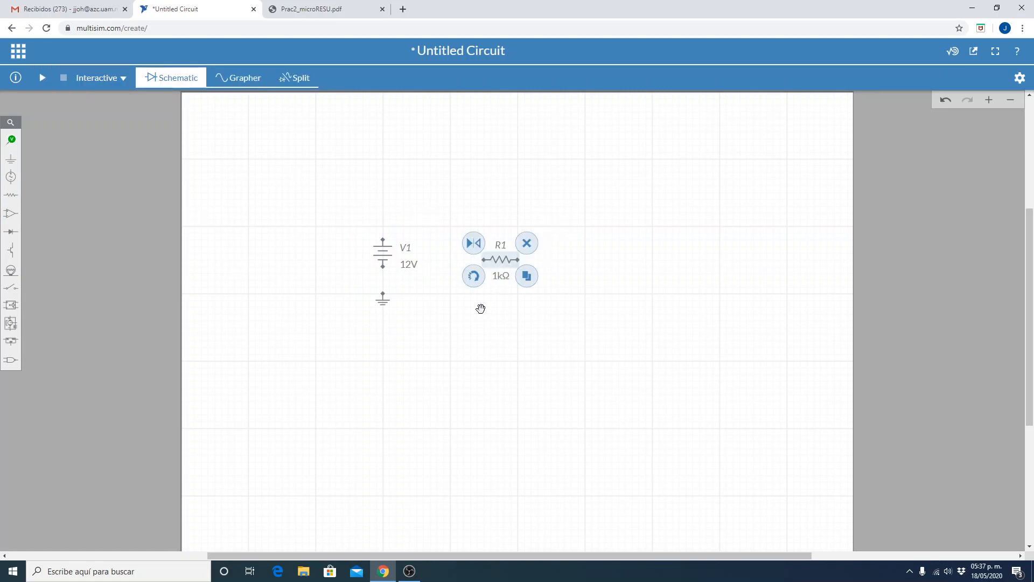
pyautogui.click(478, 282)
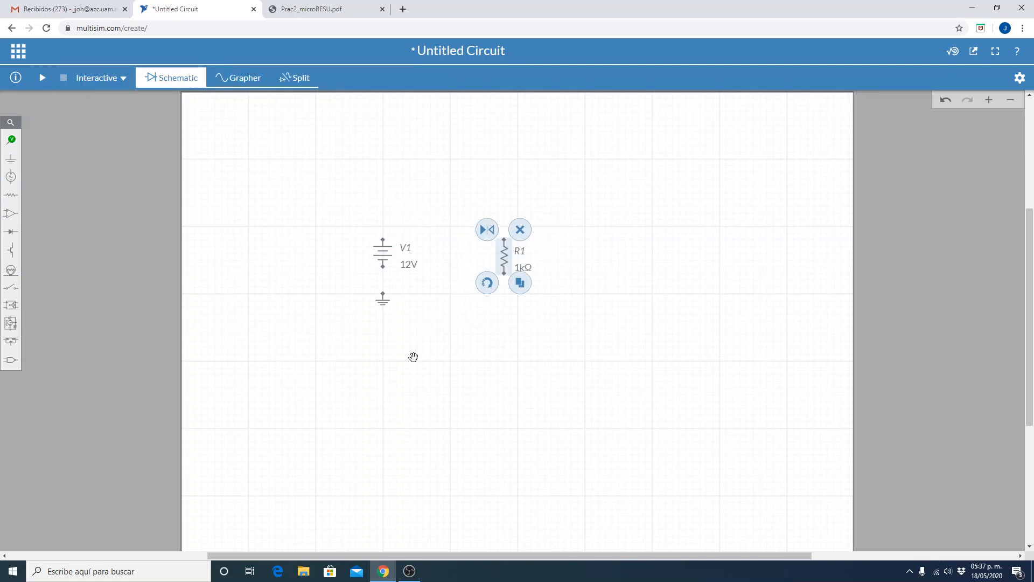
pyautogui.click(445, 373)
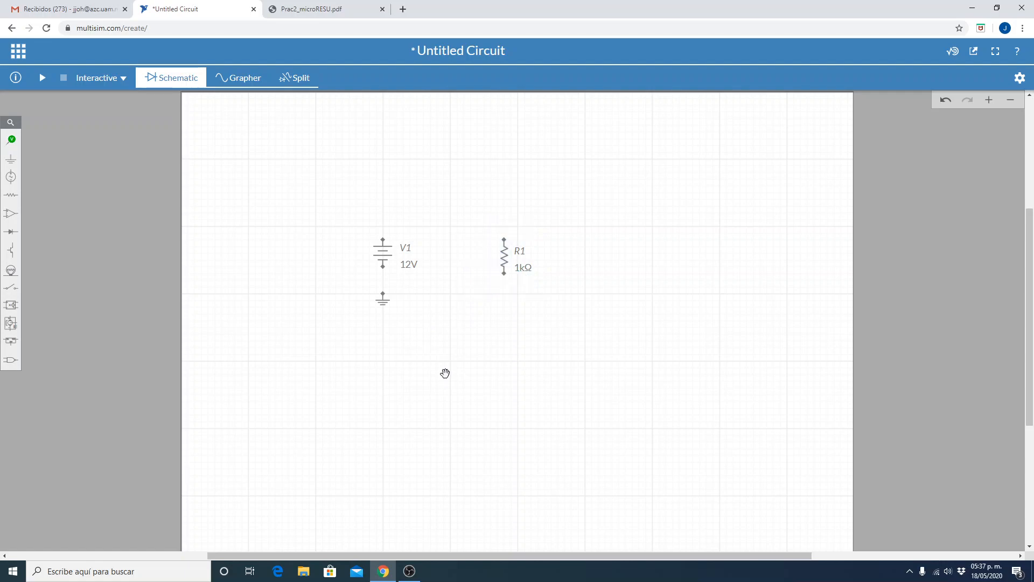
# Wire the resistor's upper end to the source's positive terminal, and connect the source's negative terminal and the resistor's lower end to ground.
pyautogui.click(504, 240)
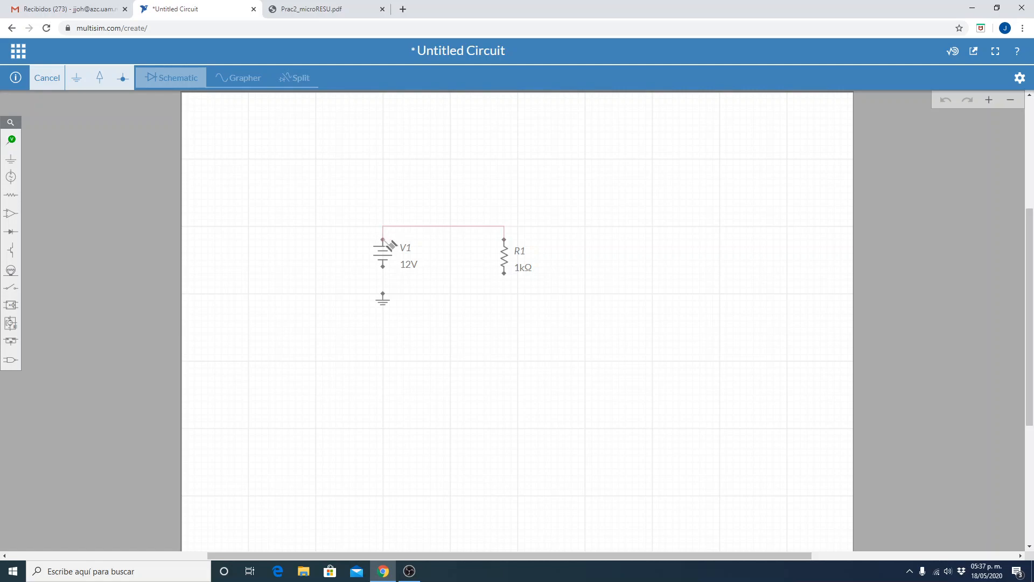
pyautogui.click(383, 239)
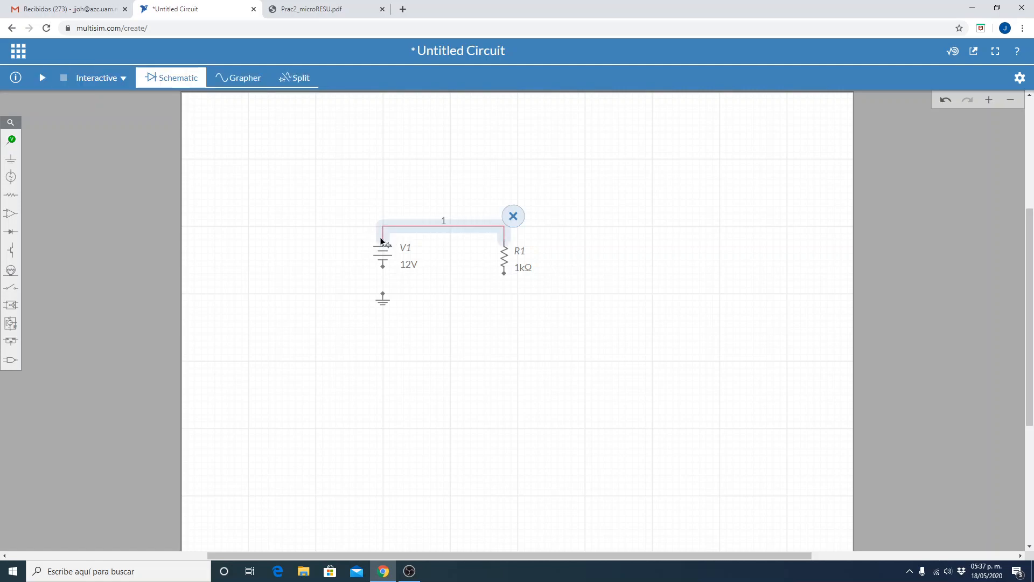
pyautogui.click(384, 268)
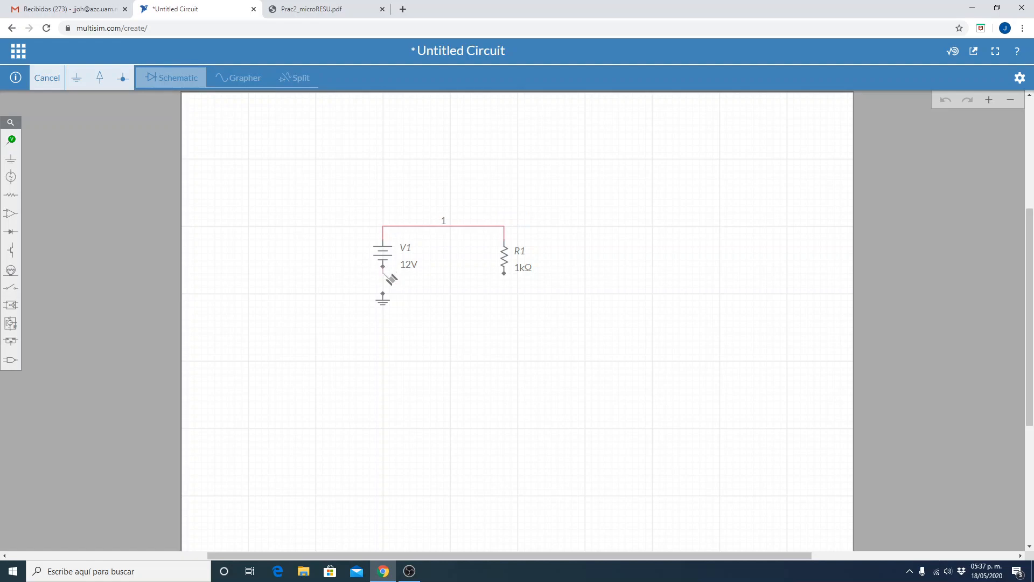
pyautogui.click(383, 295)
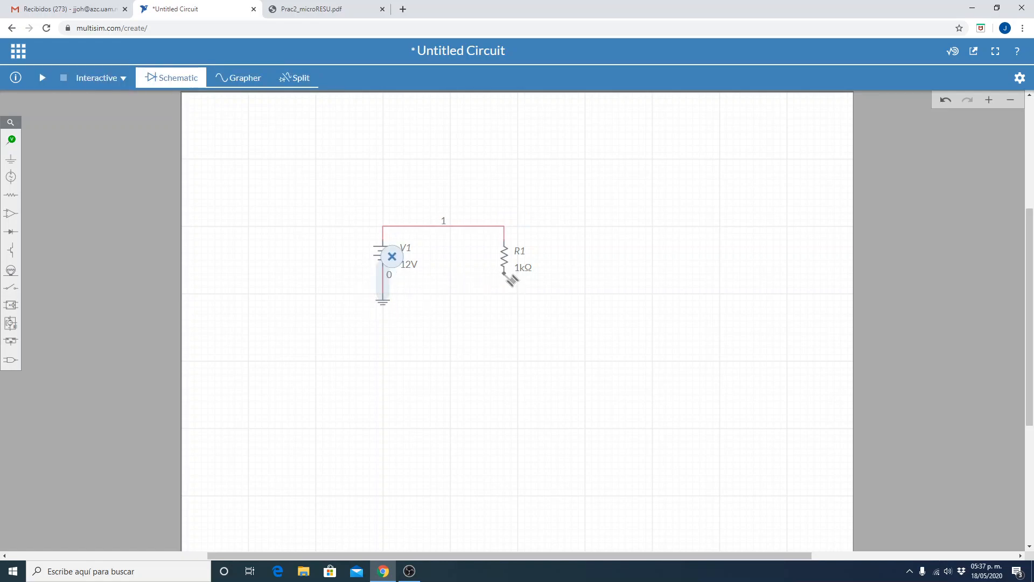
pyautogui.click(505, 275)
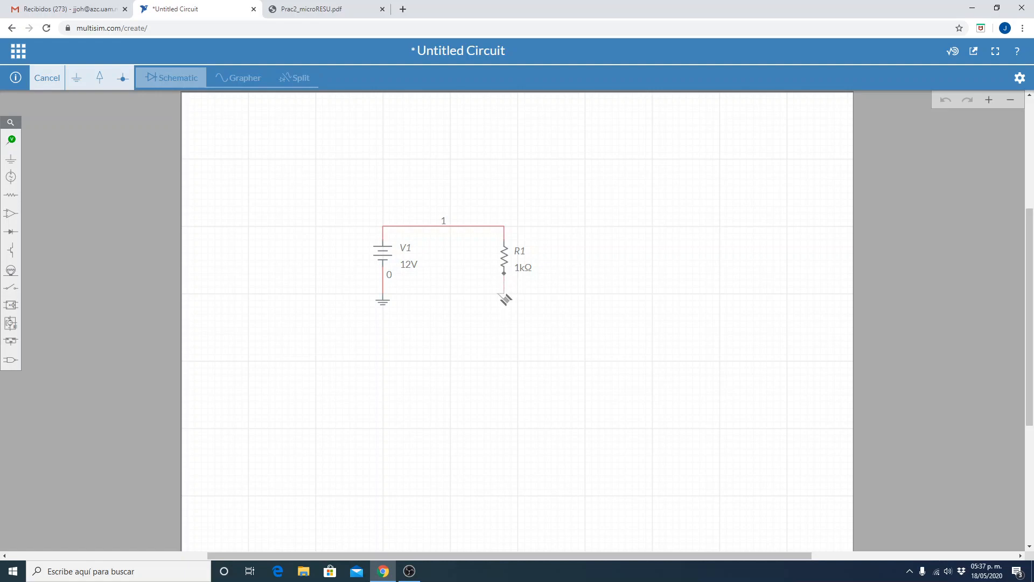
pyautogui.click(387, 297)
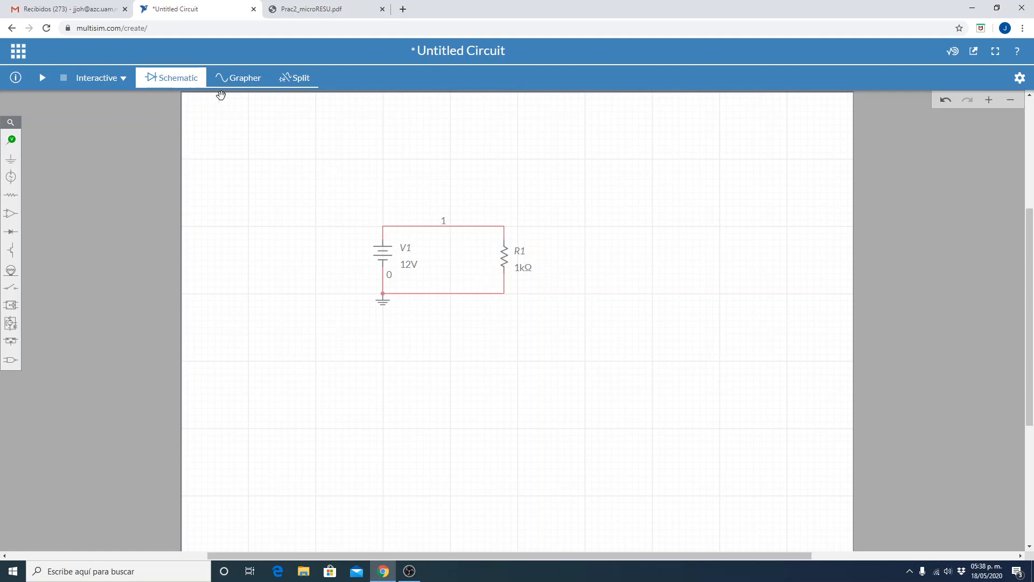
# Place a Voltage probe on the upper wire and a Current probe on the wire just above resistor R1.
pyautogui.click(15, 143)
pyautogui.click(53, 164)
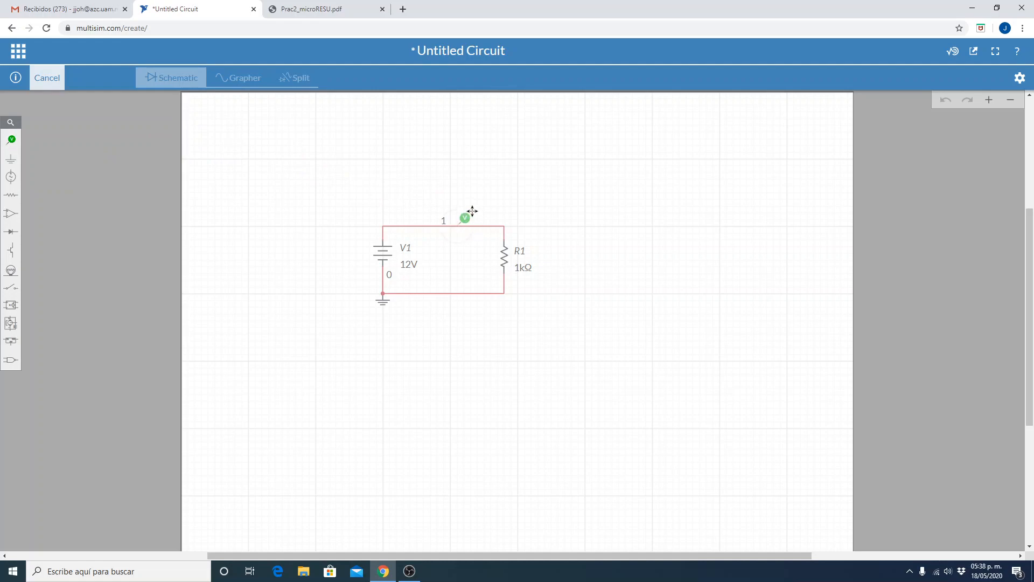
pyautogui.click(468, 220)
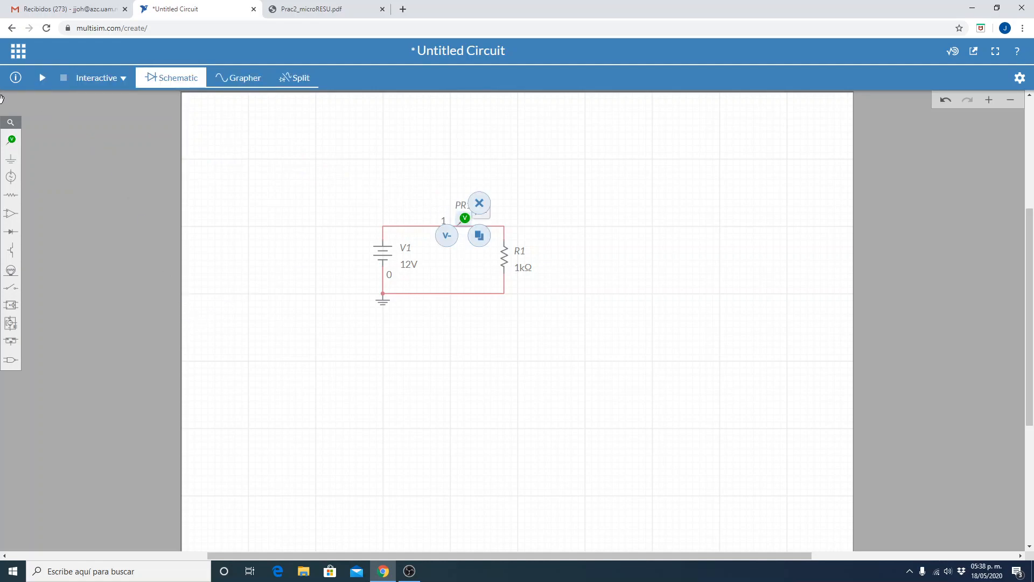
pyautogui.click(12, 140)
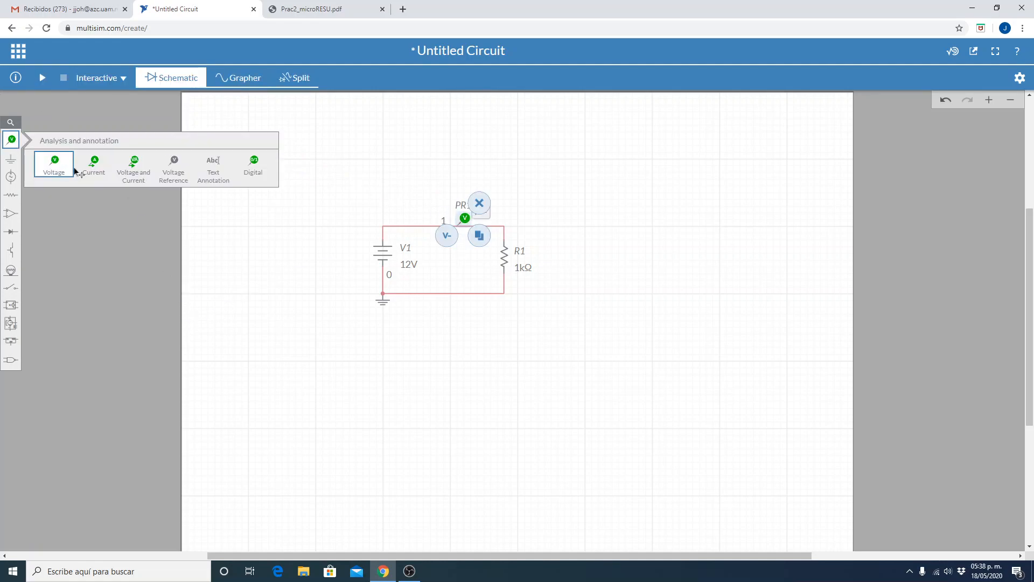
pyautogui.click(94, 163)
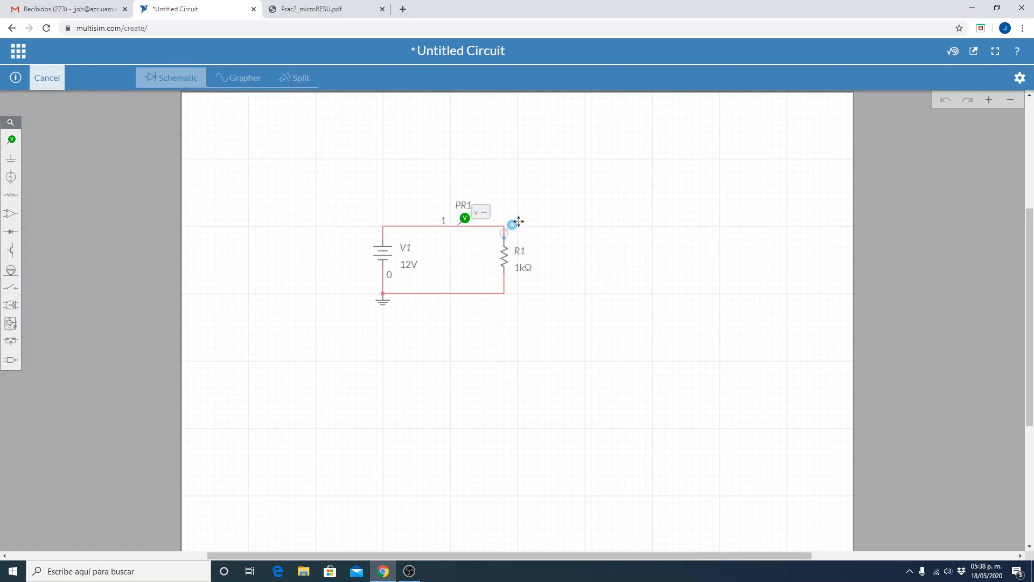
pyautogui.click(517, 220)
pyautogui.click(668, 230)
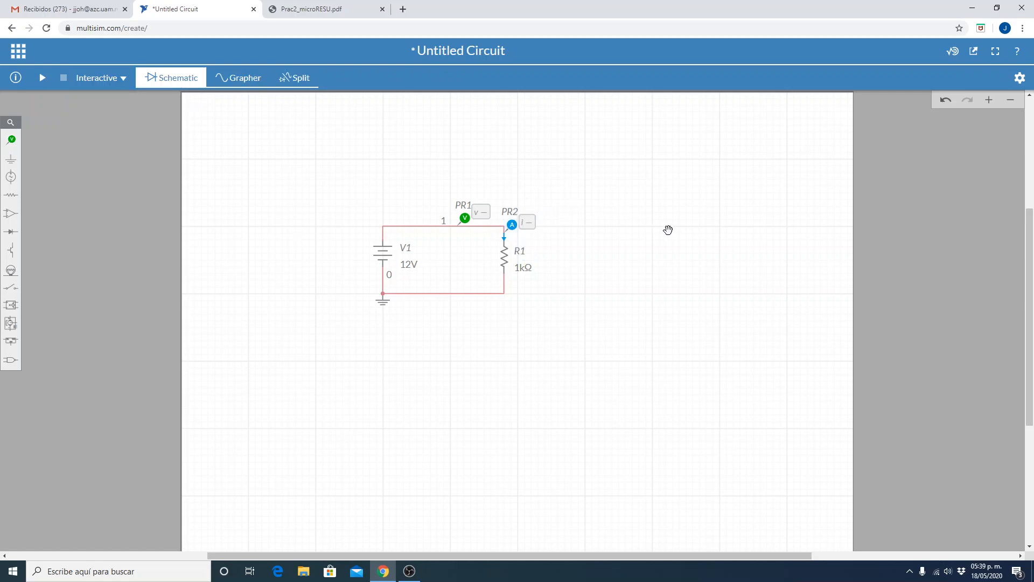
# Set the simulation type to DC Op.
pyautogui.click(124, 78)
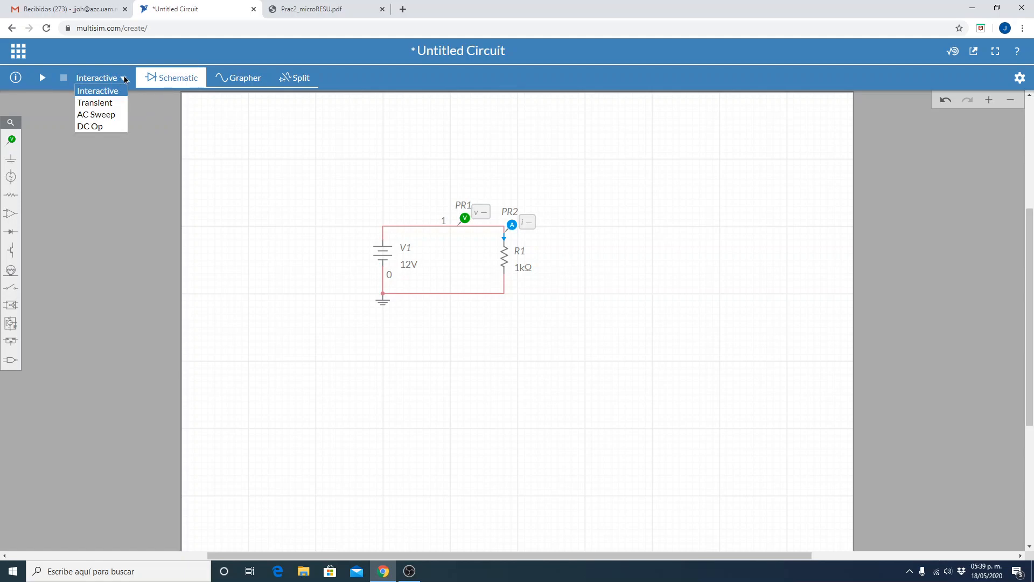
pyautogui.click(95, 127)
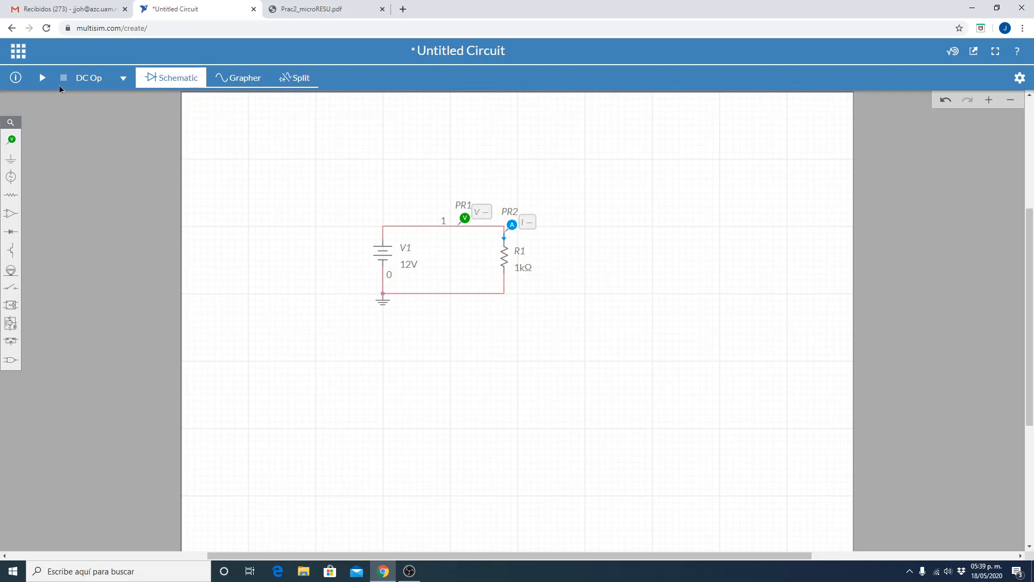
# Save the circuit as Tierra with the description "Explicamos el concepto de Tierra".
pyautogui.click(18, 54)
pyautogui.click(33, 128)
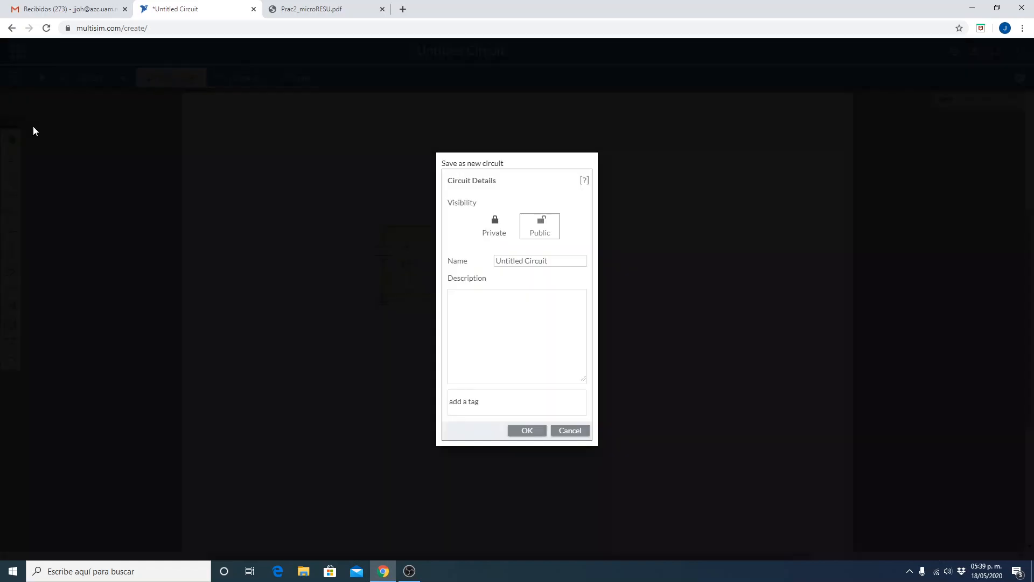
pyautogui.tripleClick(564, 260)
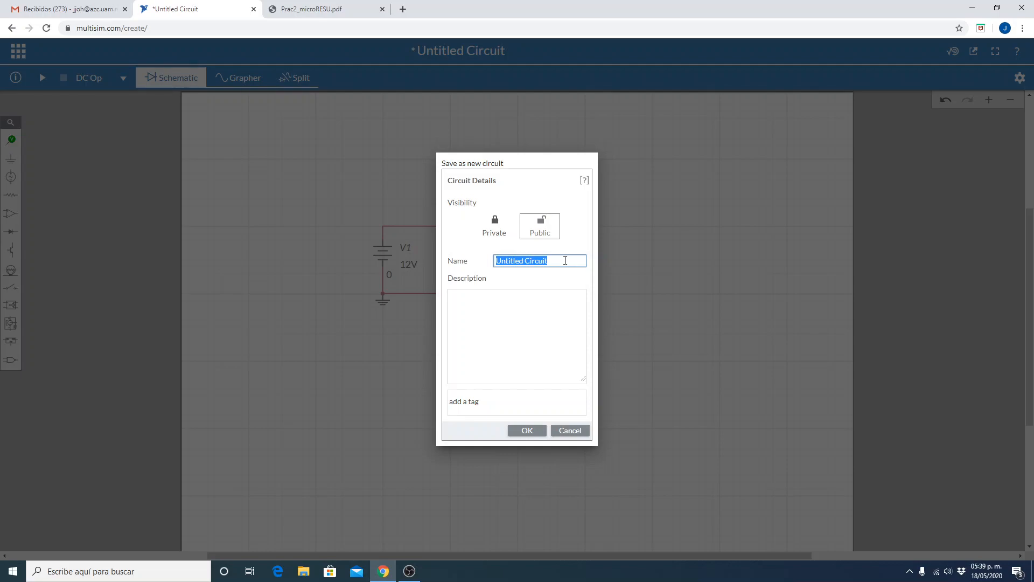
pyautogui.write('Tierra')
pyautogui.click(519, 323)
pyautogui.write('Explicamos el concept')
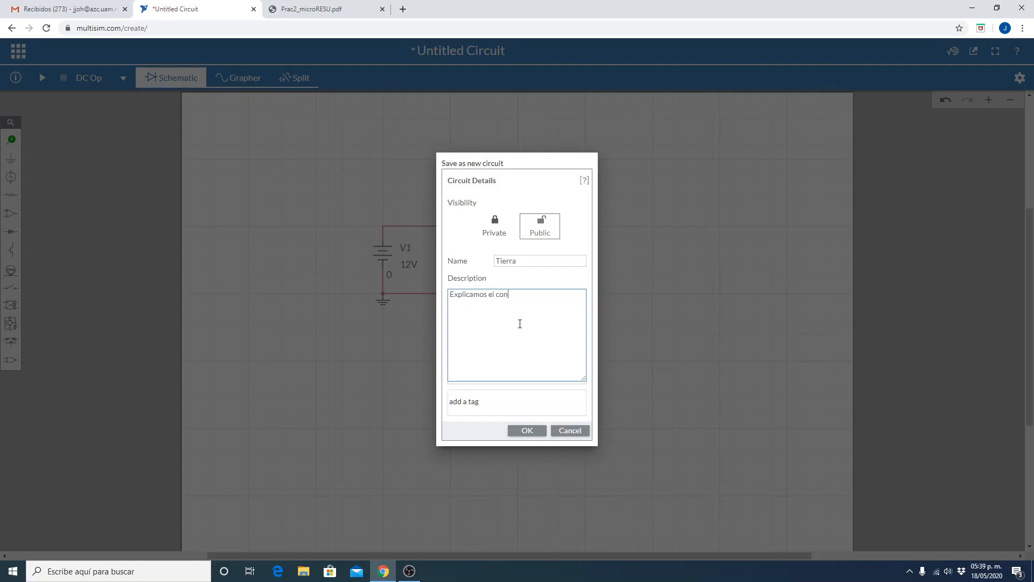
pyautogui.write('o de Tierra')
pyautogui.click(524, 430)
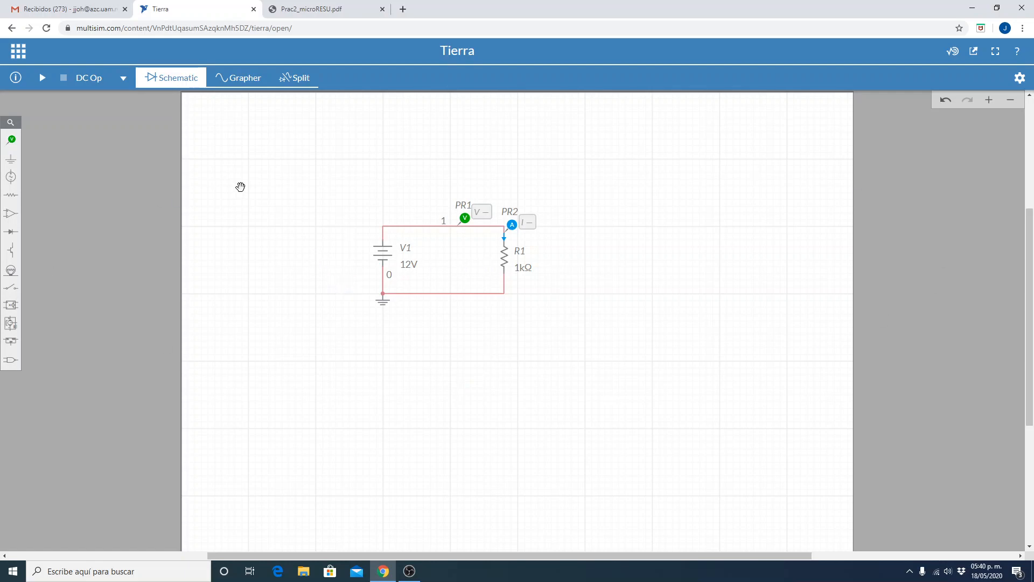
# Run the DC Op simulation and examine the voltage and current probe readings.
pyautogui.click(43, 79)
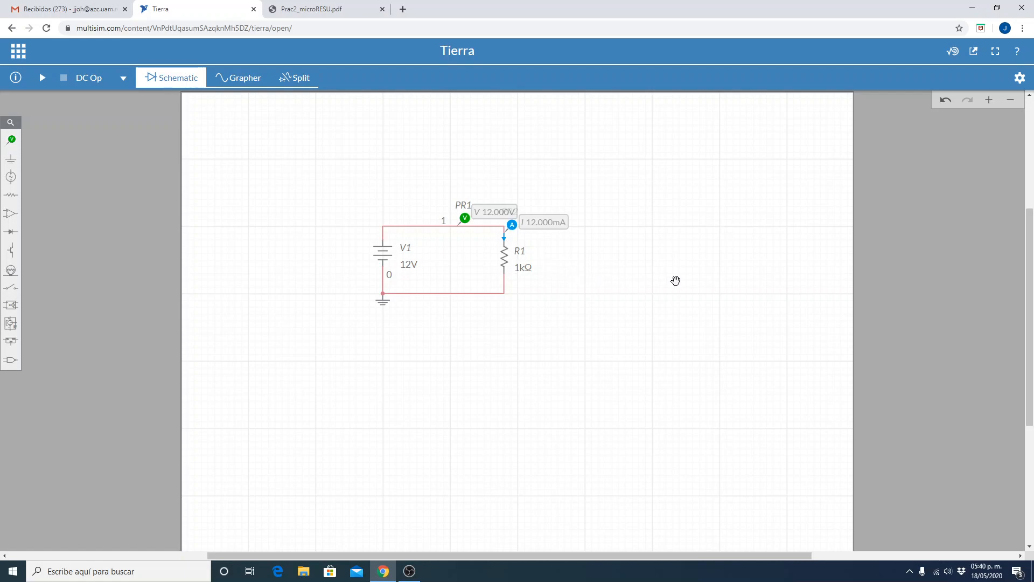
pyautogui.click(988, 100)
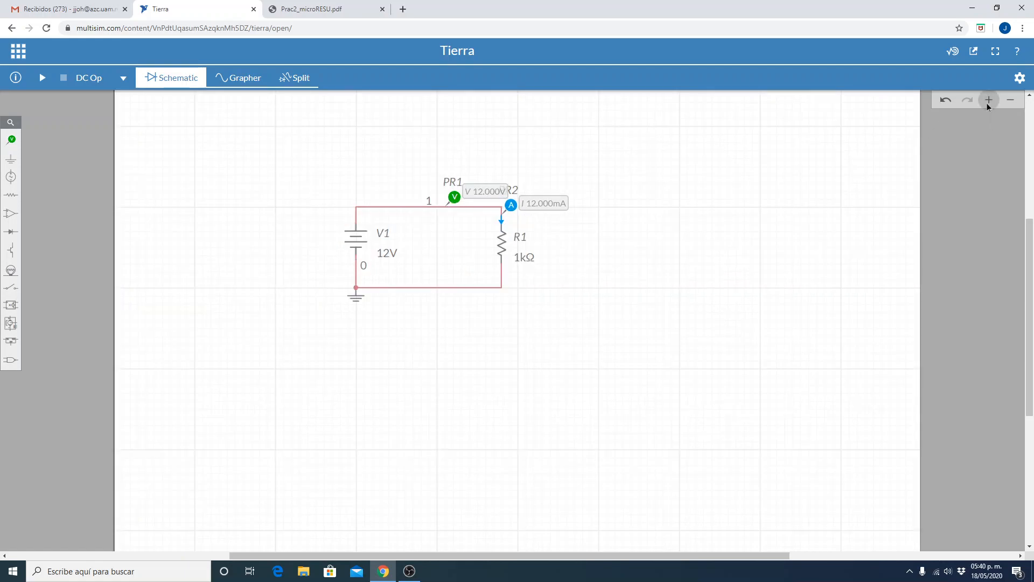
pyautogui.scroll(3, 790, 267)
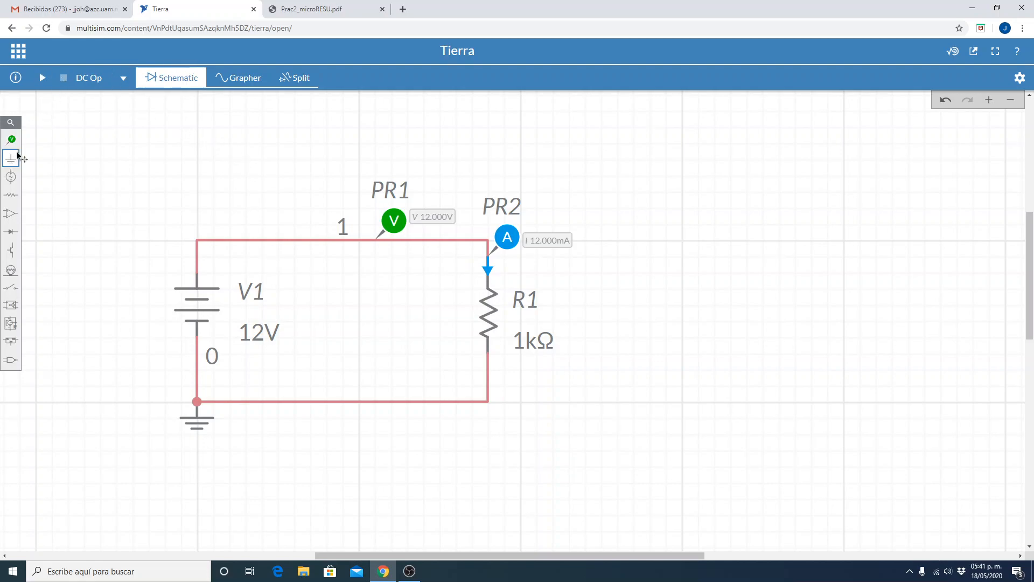
# Place a text annotation beside resistor R1 near its upper end and change its text to "+".
pyautogui.moveTo(14, 140)
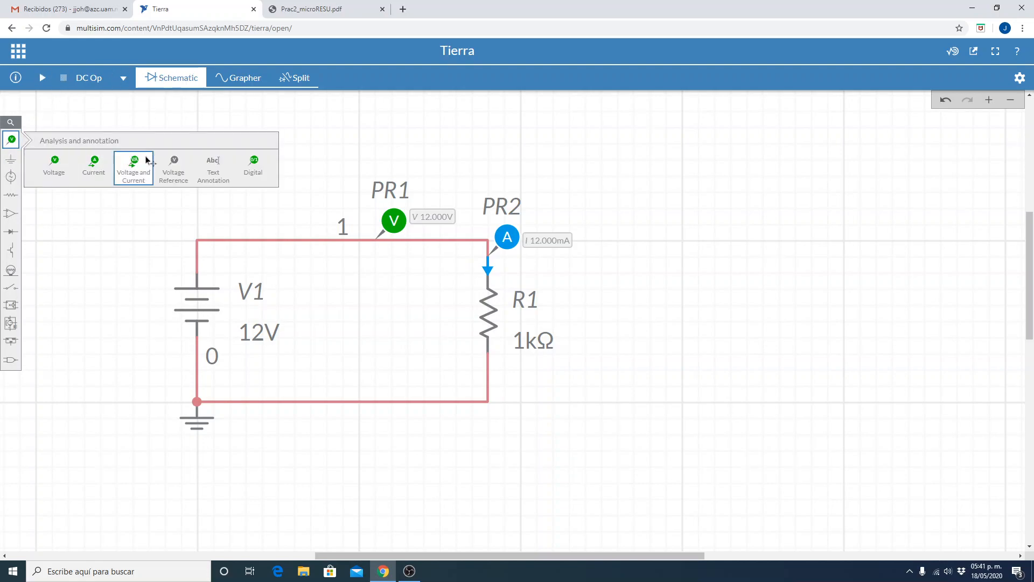
pyautogui.click(213, 163)
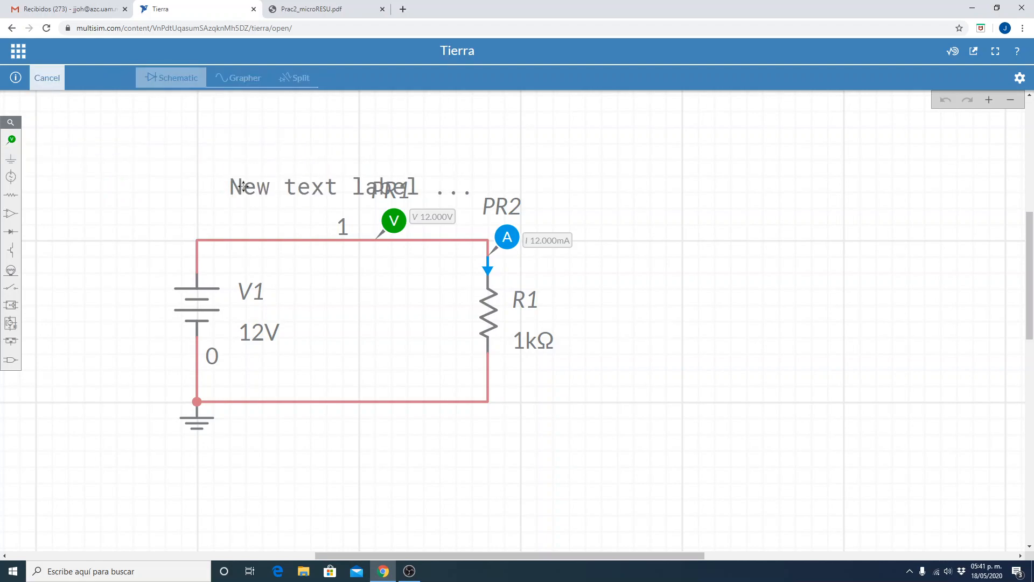
pyautogui.click(590, 274)
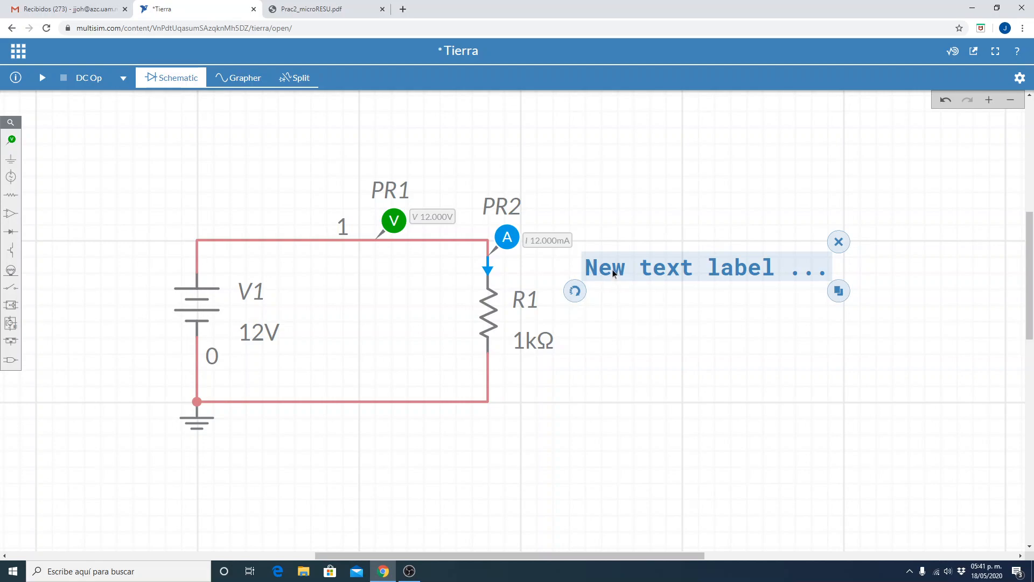
pyautogui.doubleClick(614, 273)
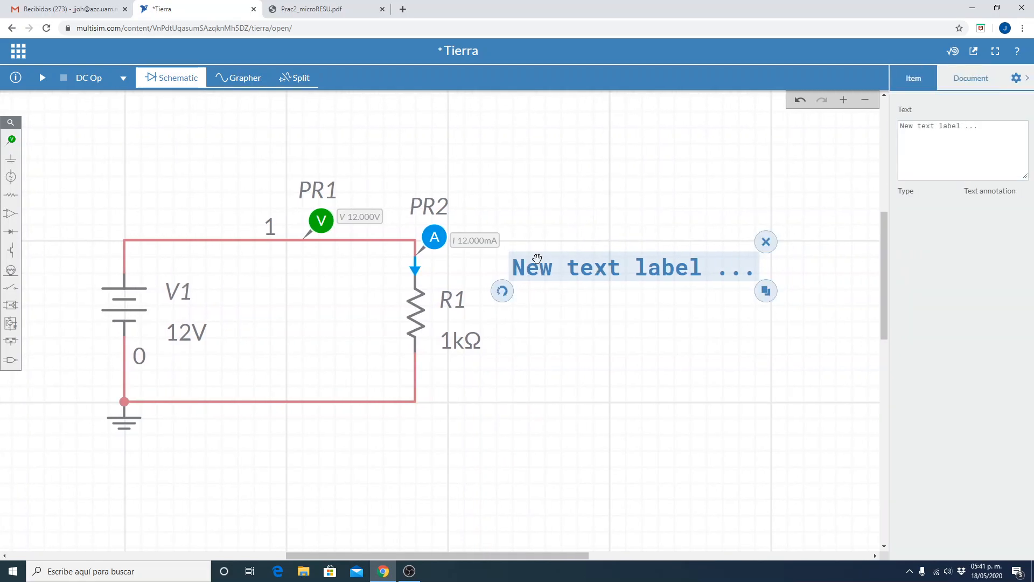
pyautogui.click(1006, 126)
pyautogui.hotkey('ctrl', 'a')
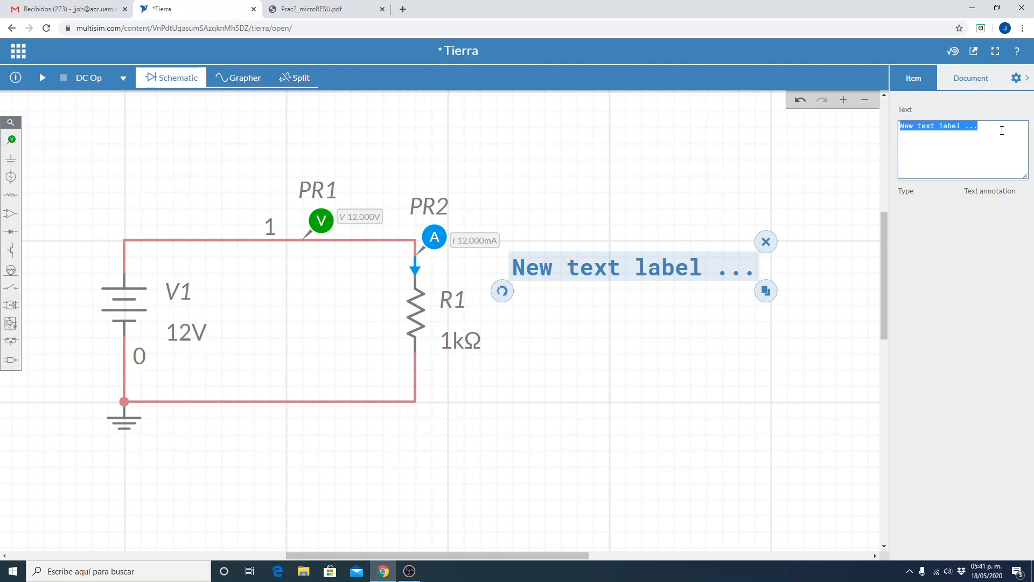
pyautogui.write('+')
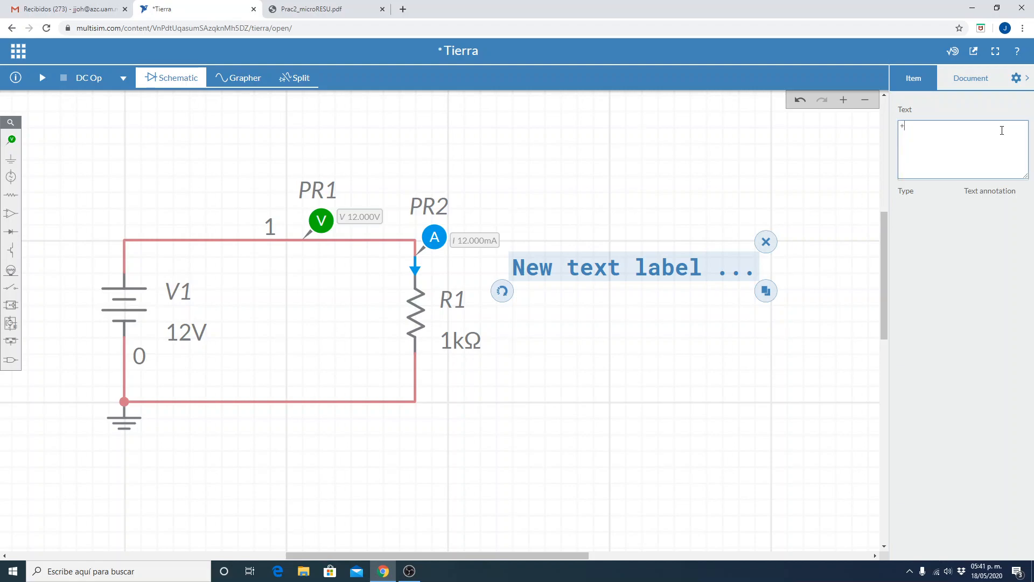
pyautogui.press('Return')
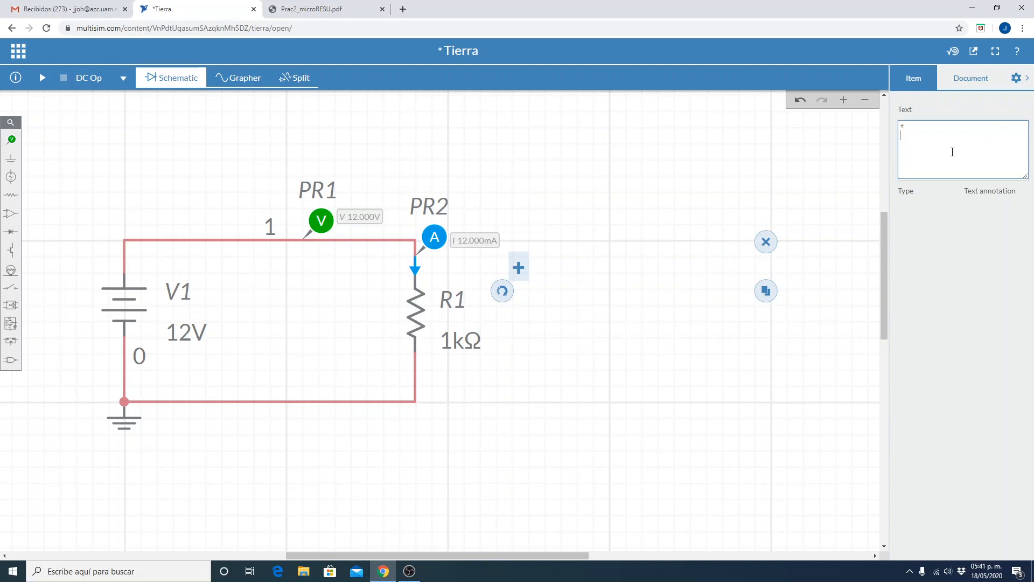
pyautogui.click(601, 435)
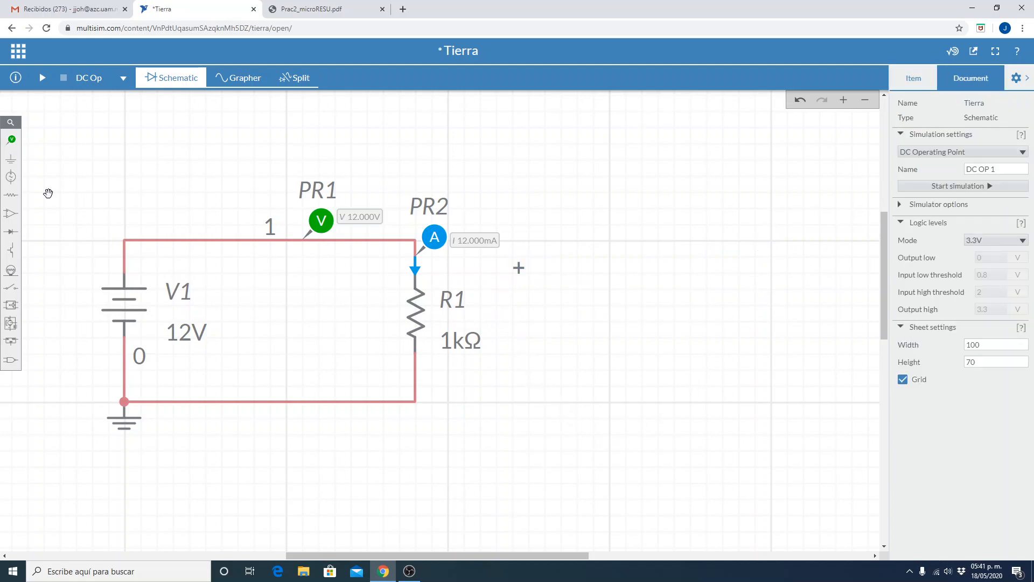
# Place a text annotation beside the lower end of resistor R1 and change its text to "-".
pyautogui.click(10, 160)
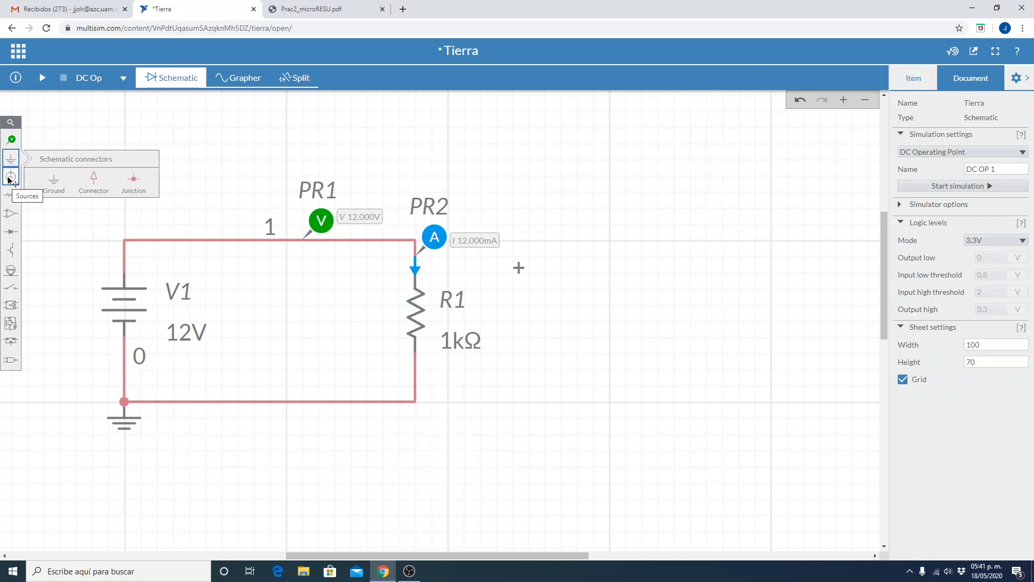
pyautogui.click(12, 139)
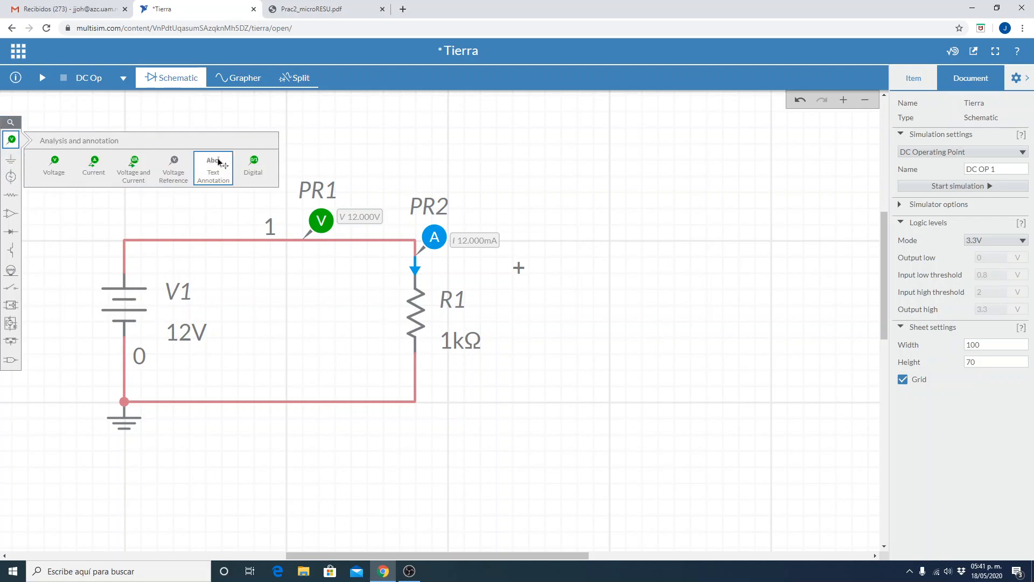
pyautogui.click(216, 165)
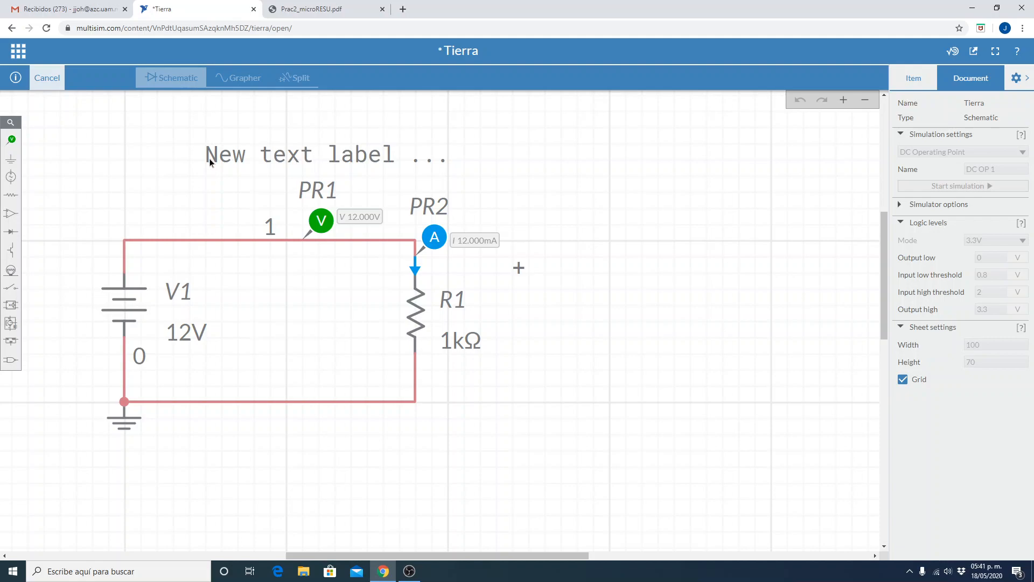
pyautogui.click(429, 387)
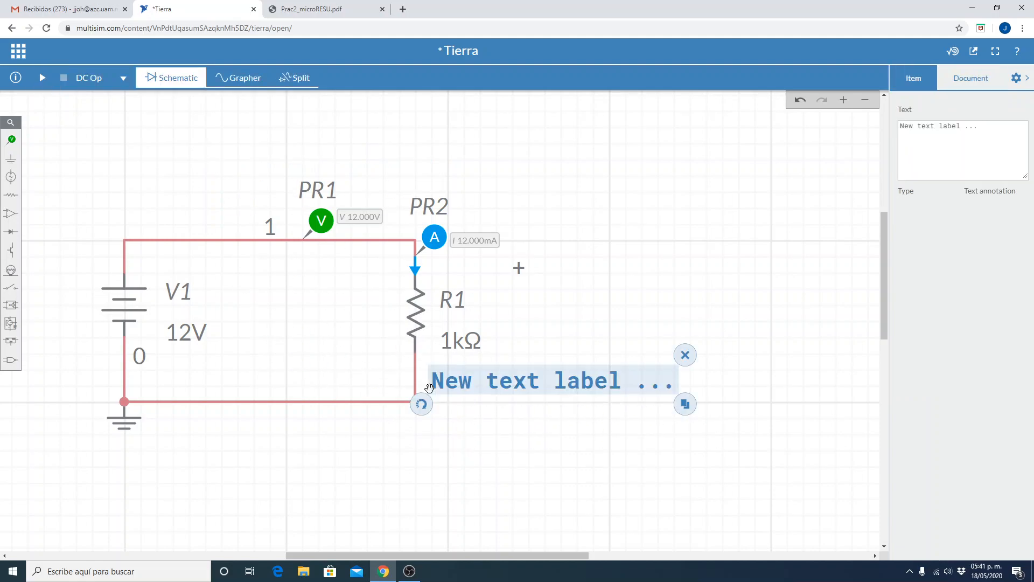
pyautogui.doubleClick(450, 389)
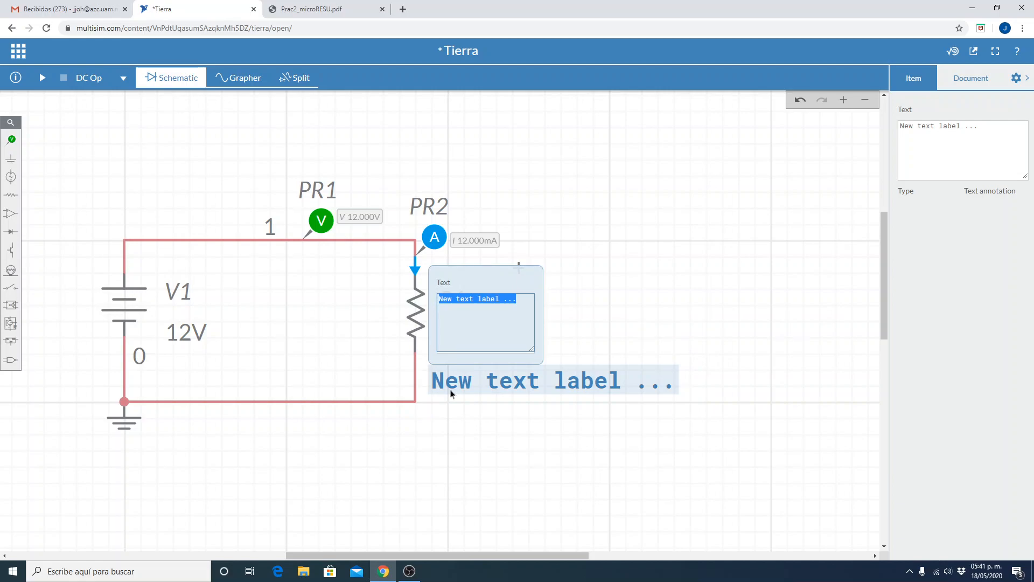
pyautogui.write('-')
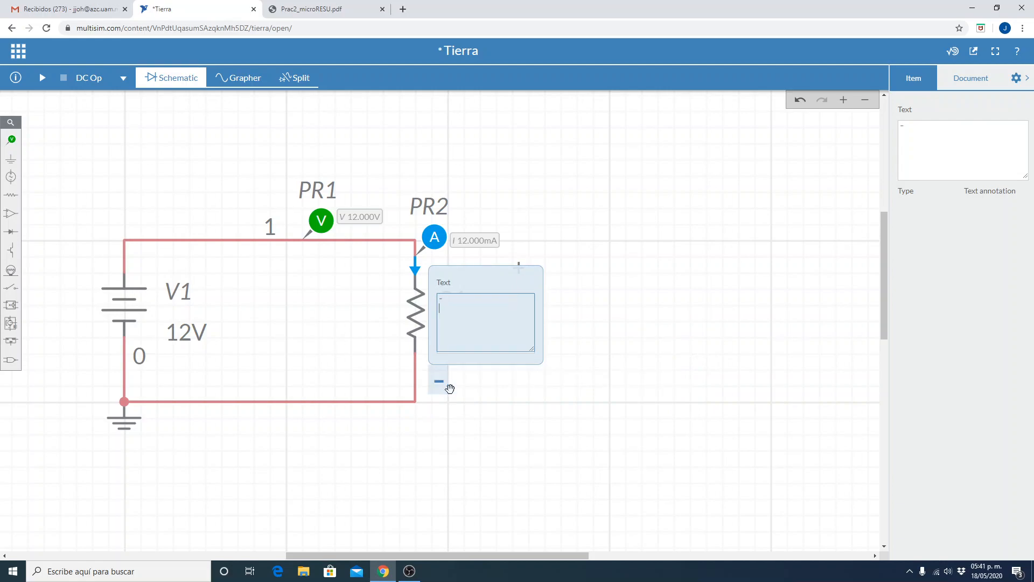
pyautogui.click(497, 443)
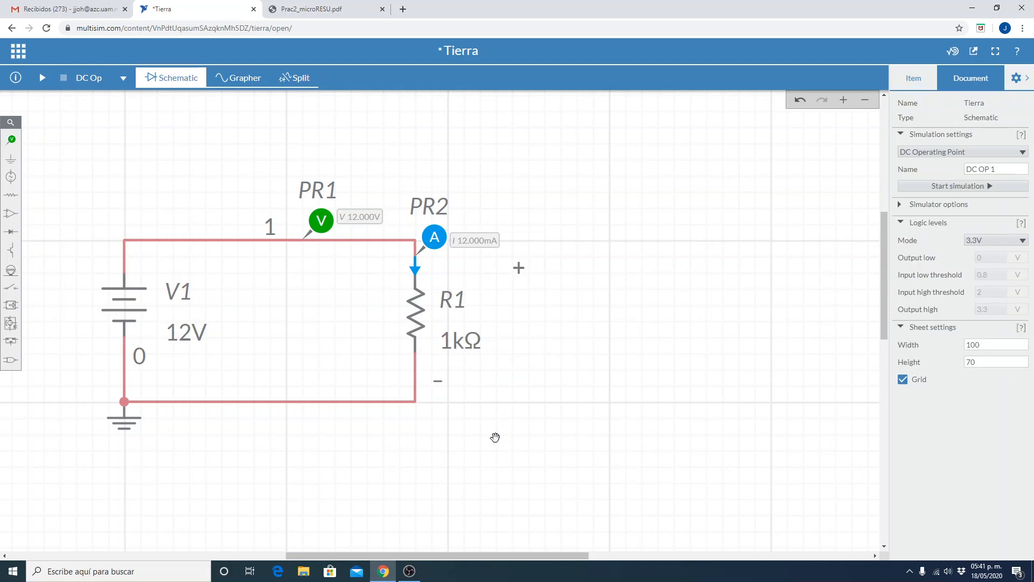
# Move the "+" annotation closer to R1's upper end and align the "-" annotation vertically beneath it.
pyautogui.click(520, 272)
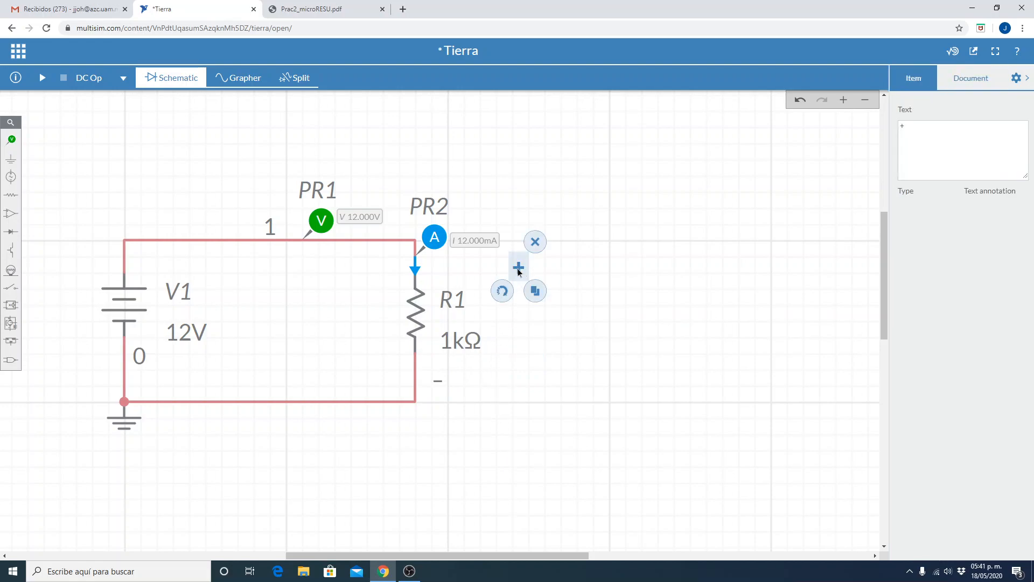
pyautogui.moveTo(503, 260); pyautogui.dragTo(433, 265)
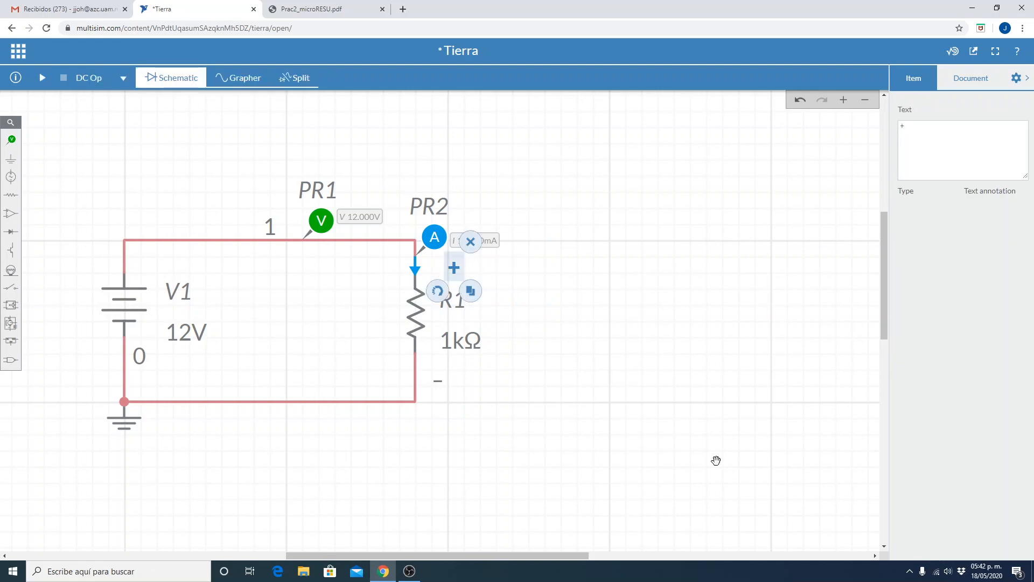
pyautogui.click(446, 400)
pyautogui.moveTo(442, 388); pyautogui.dragTo(459, 391)
pyautogui.click(585, 427)
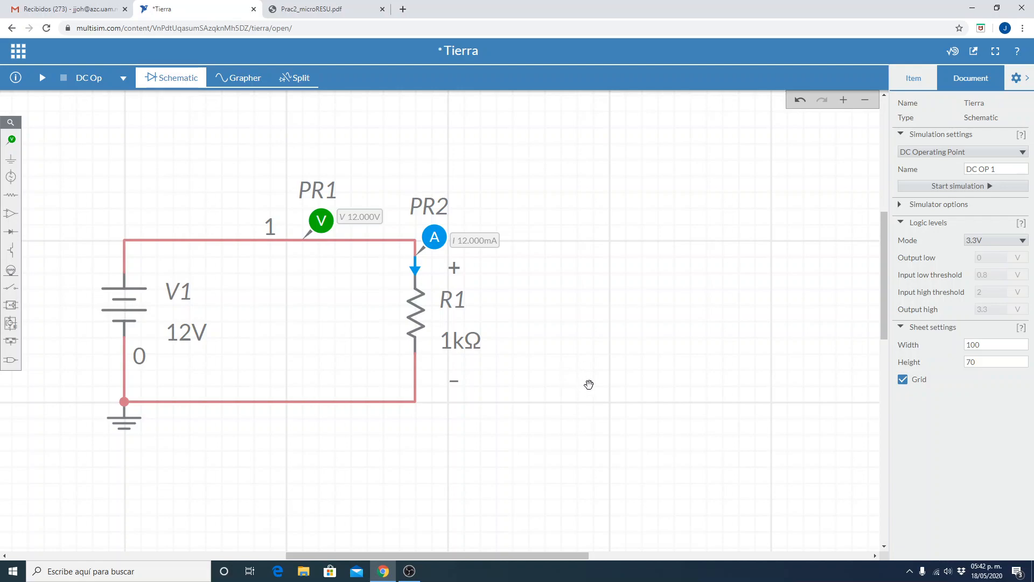
# Duplicate the 1 kΩ resistor R1 twice, placing both copies vertically in line below the first circuit.
pyautogui.scroll(-2, 623, 407)
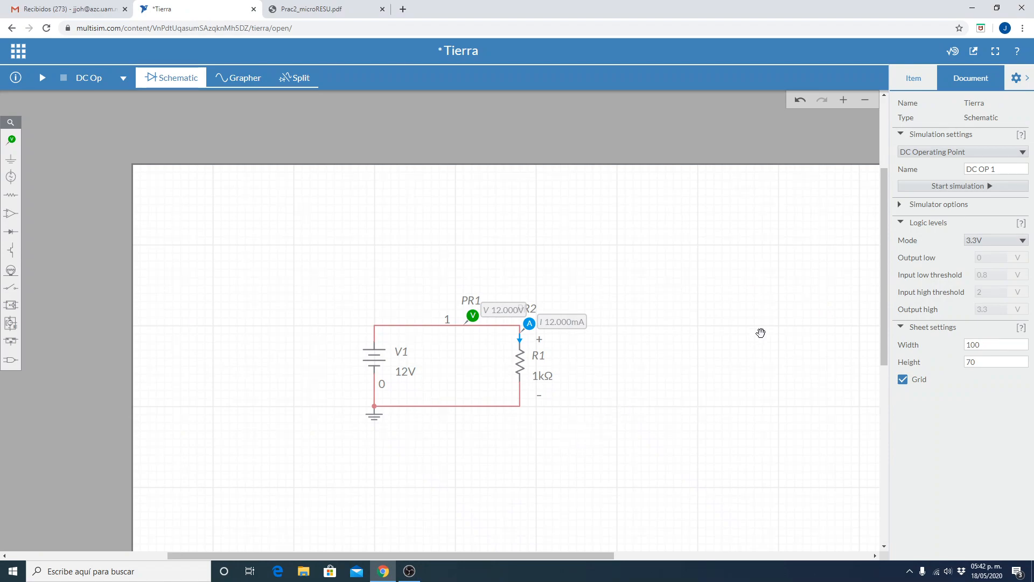
pyautogui.moveTo(884, 327); pyautogui.dragTo(880, 364)
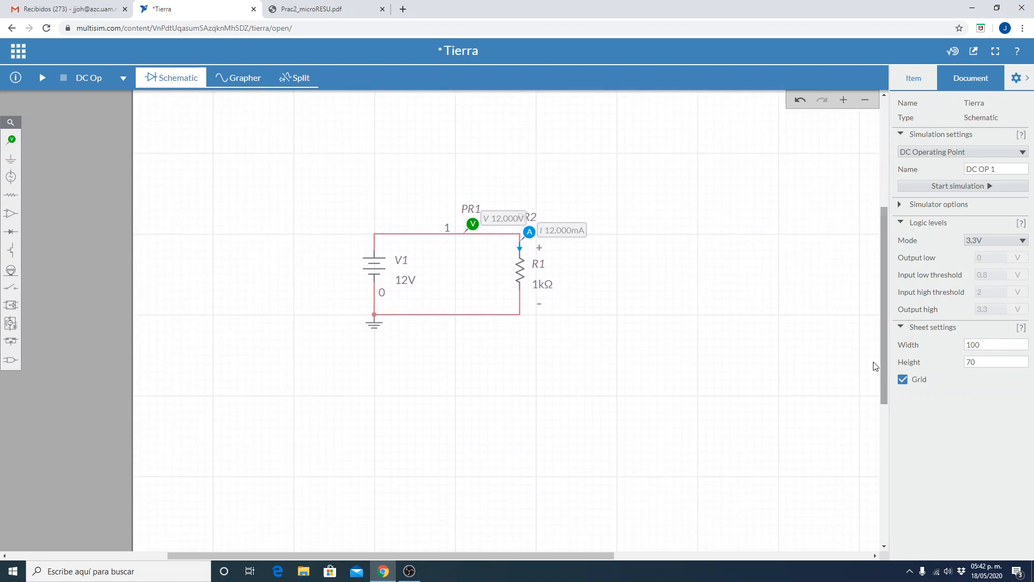
pyautogui.click(520, 279)
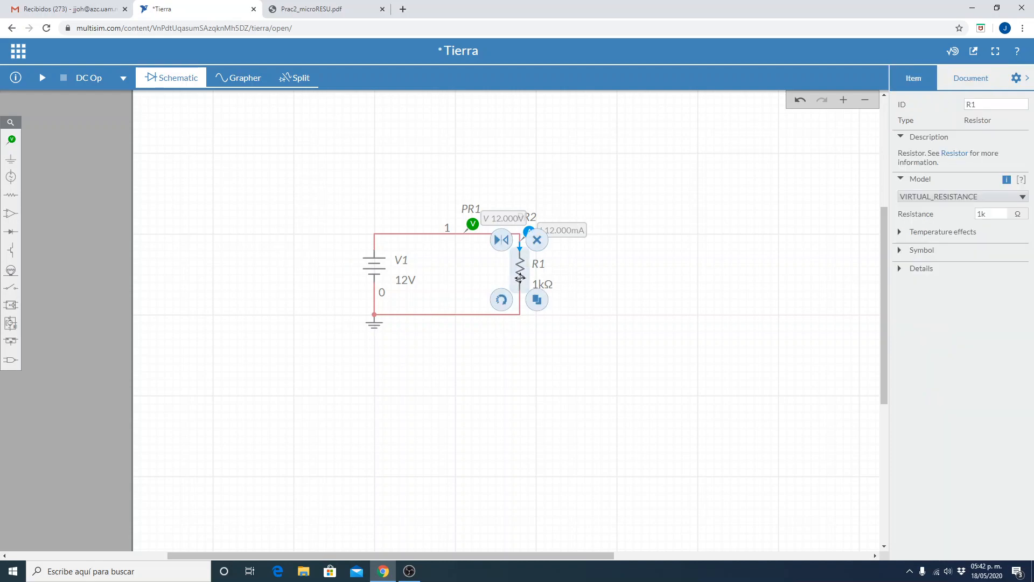
pyautogui.click(537, 299)
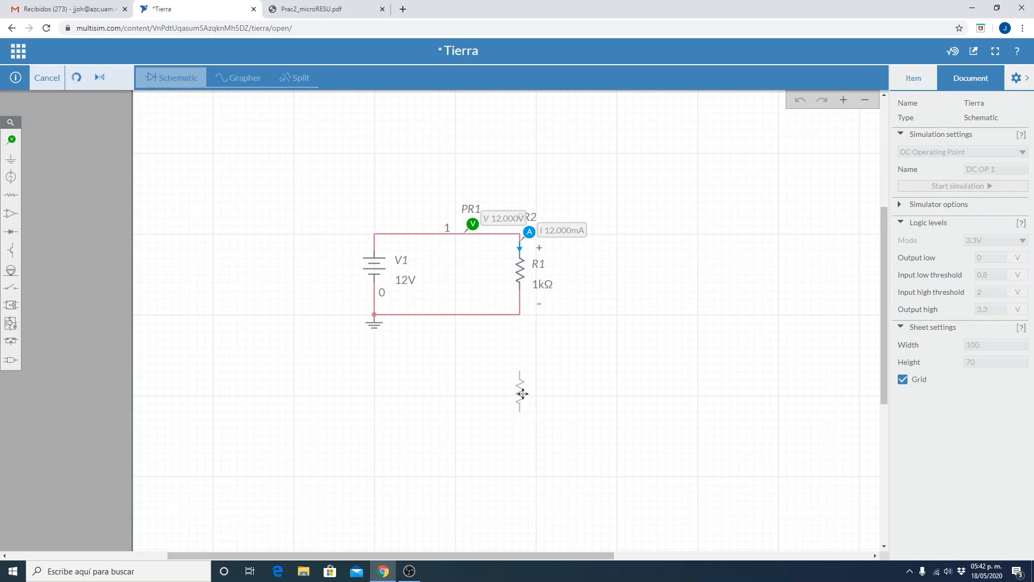
pyautogui.click(521, 396)
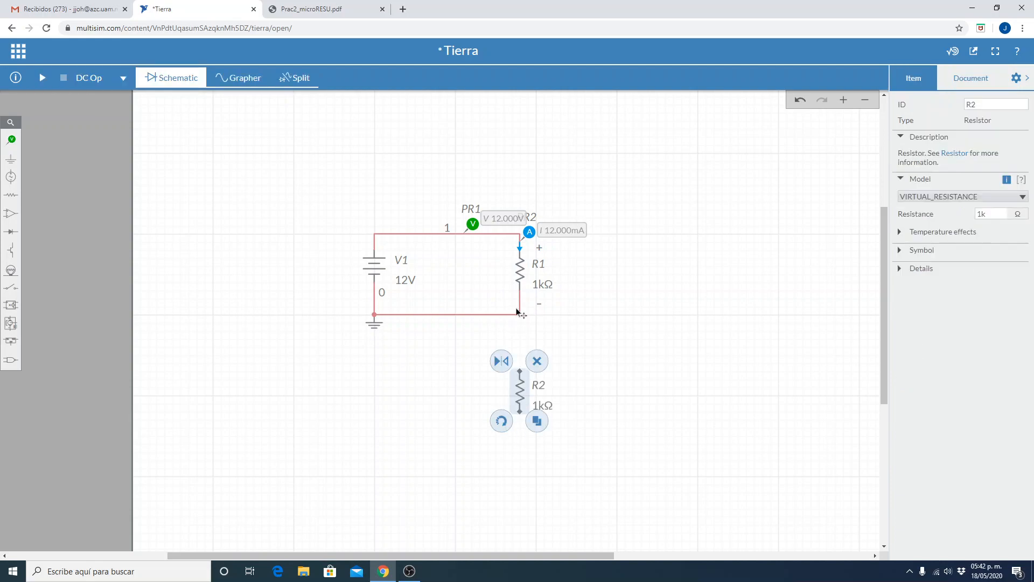
pyautogui.click(537, 420)
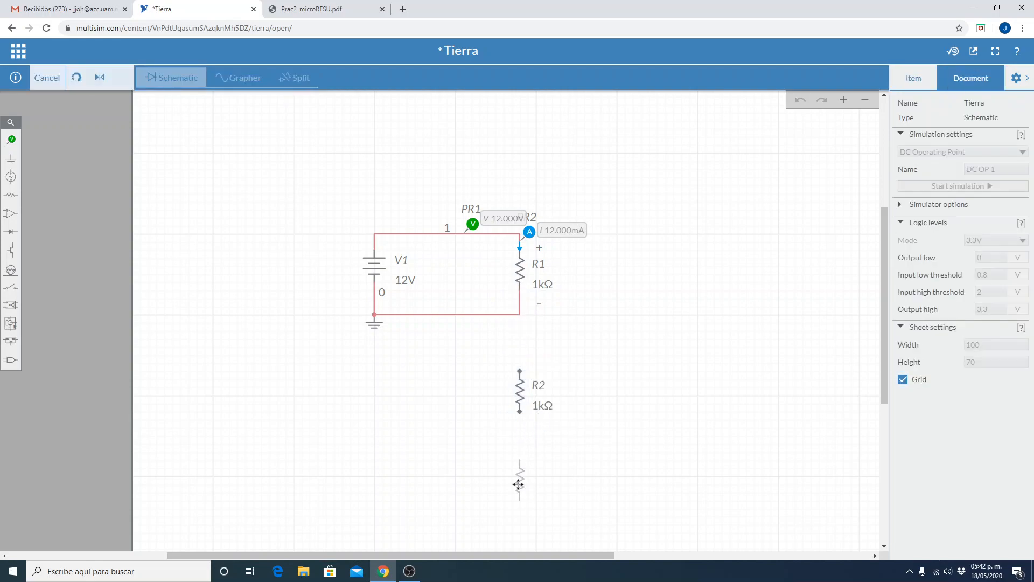
pyautogui.click(520, 480)
pyautogui.click(347, 442)
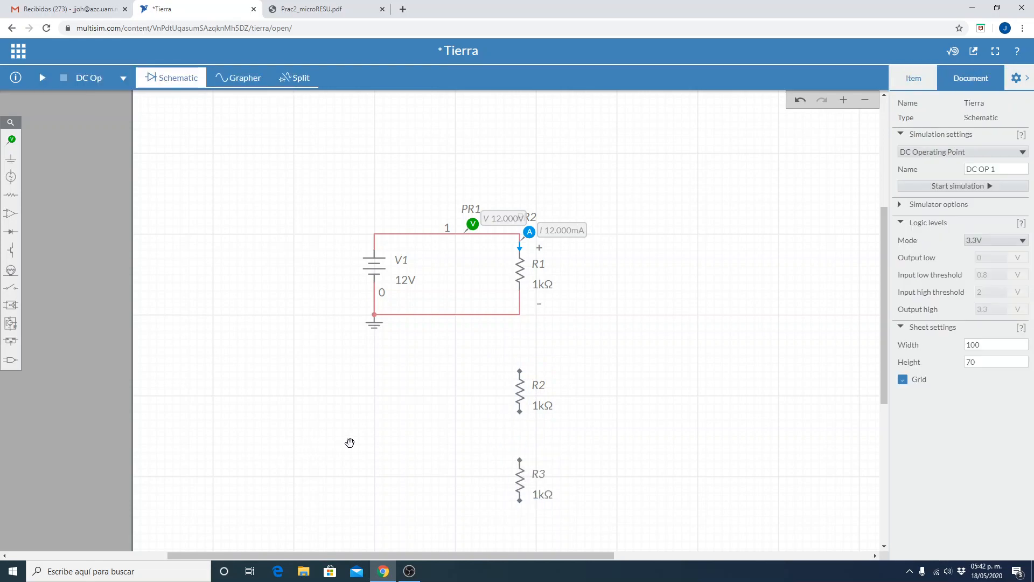
# Duplicate the 12 V source V1 and place the copy directly below the first circuit's ground.
pyautogui.click(371, 268)
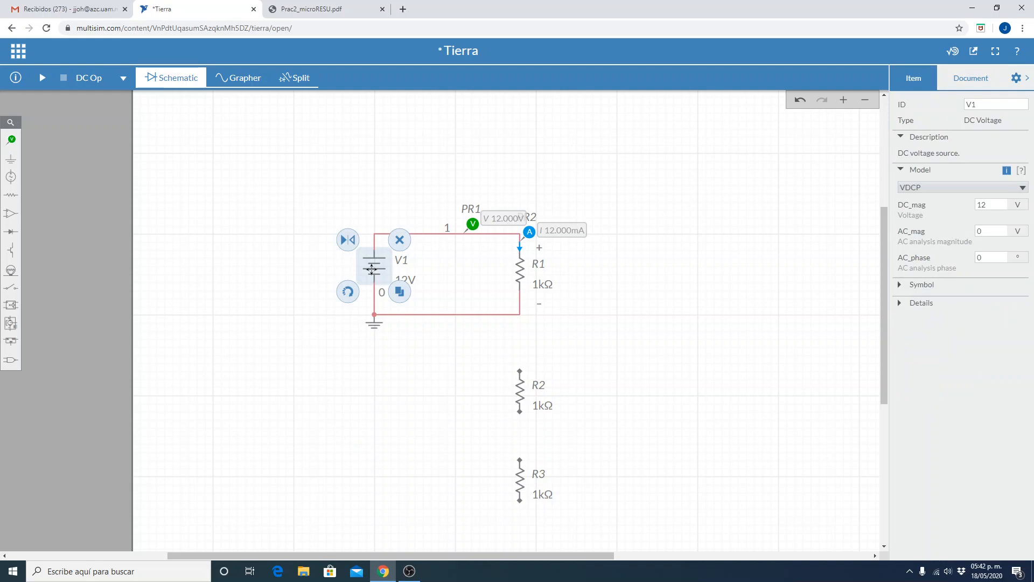
pyautogui.click(403, 298)
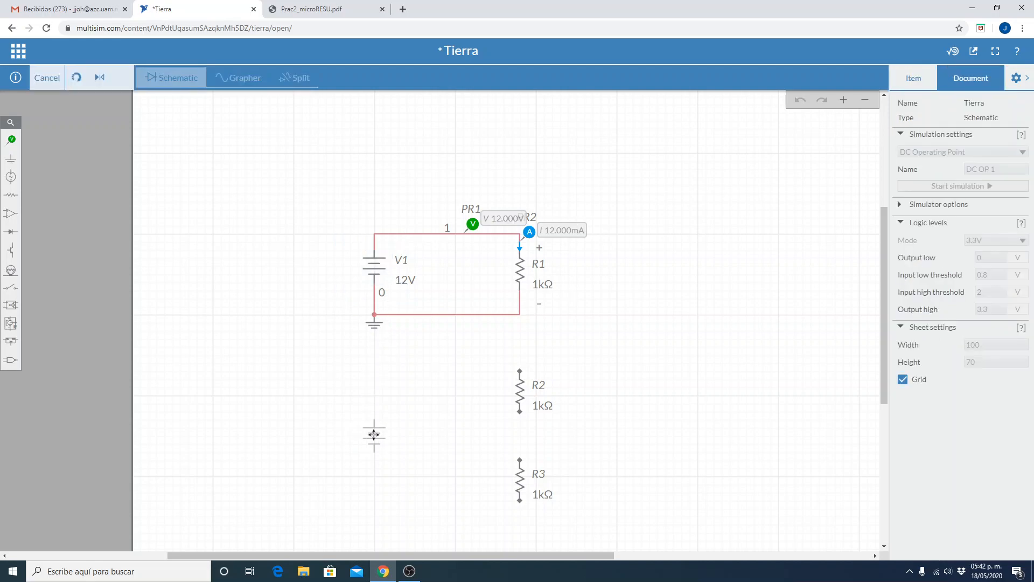
pyautogui.click(374, 434)
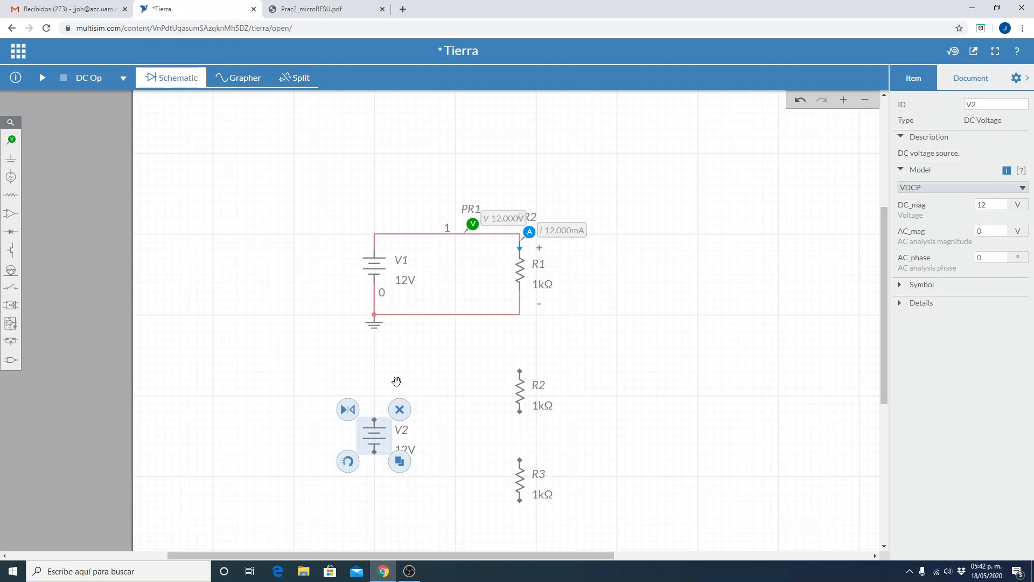
pyautogui.click(392, 364)
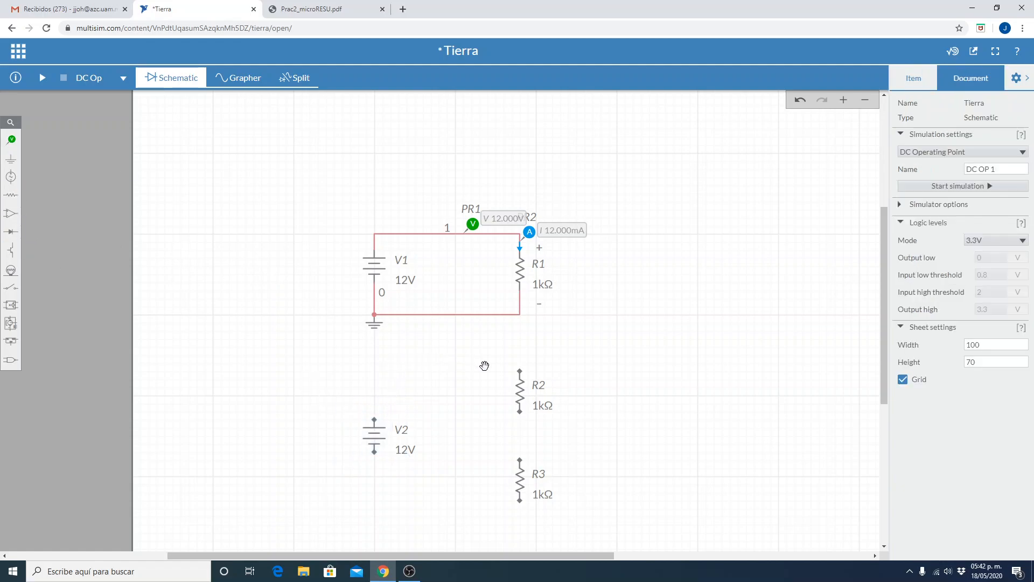
# Wire R2 and R3 in series and connect both ends of the pair to source V2 to close the loop.
pyautogui.click(520, 413)
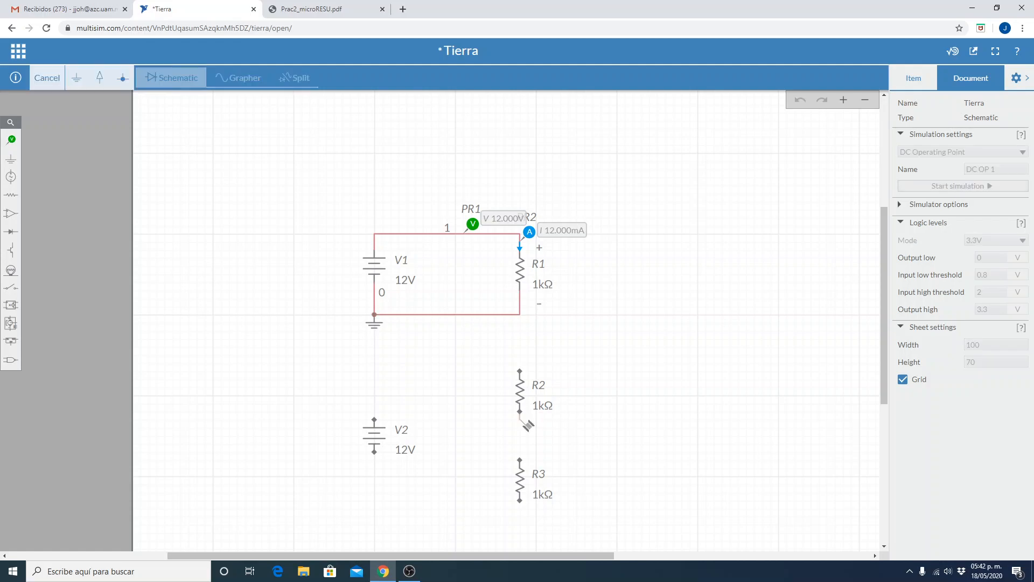
pyautogui.click(520, 460)
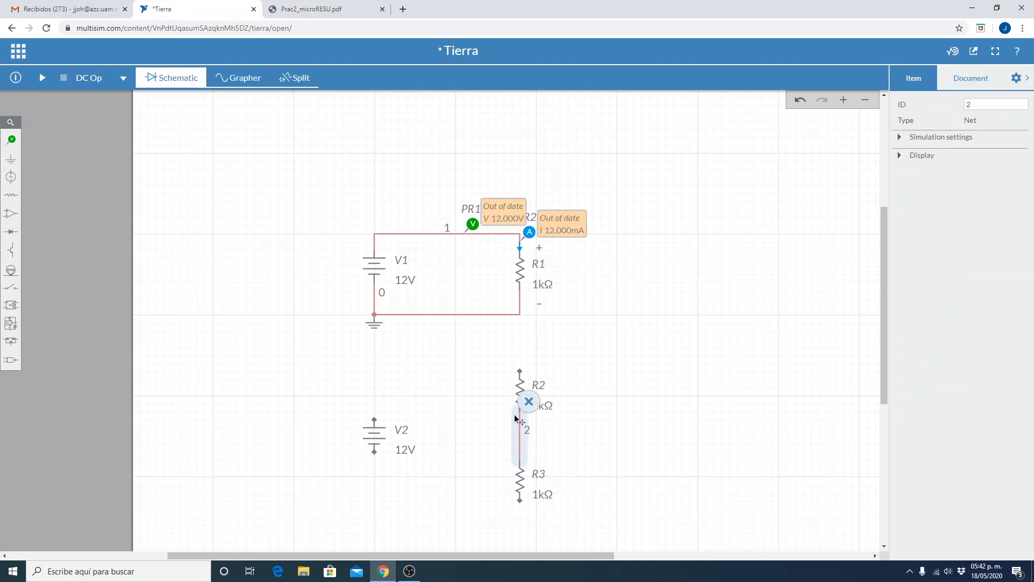
pyautogui.click(520, 371)
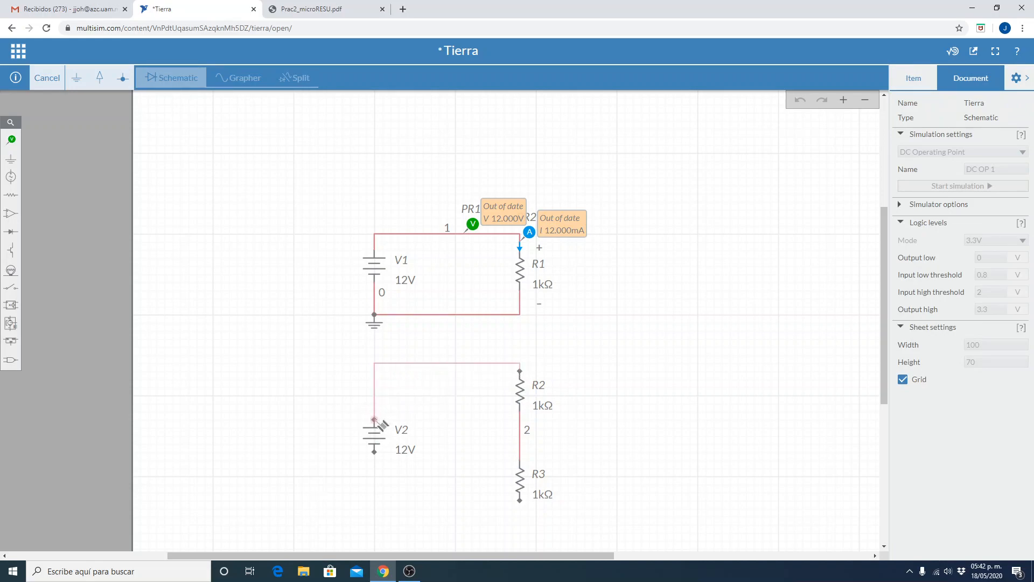
pyautogui.click(375, 420)
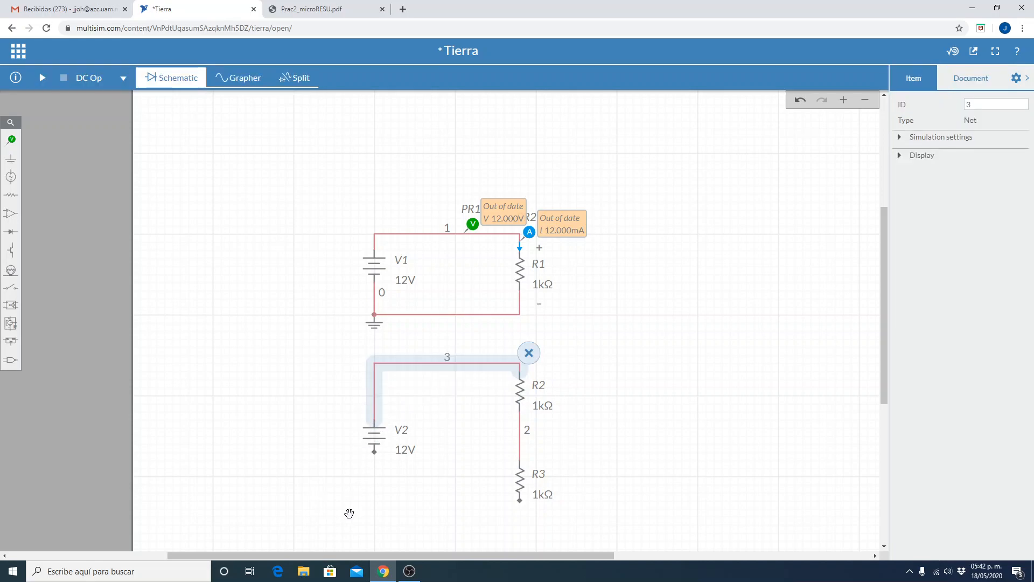
pyautogui.click(374, 453)
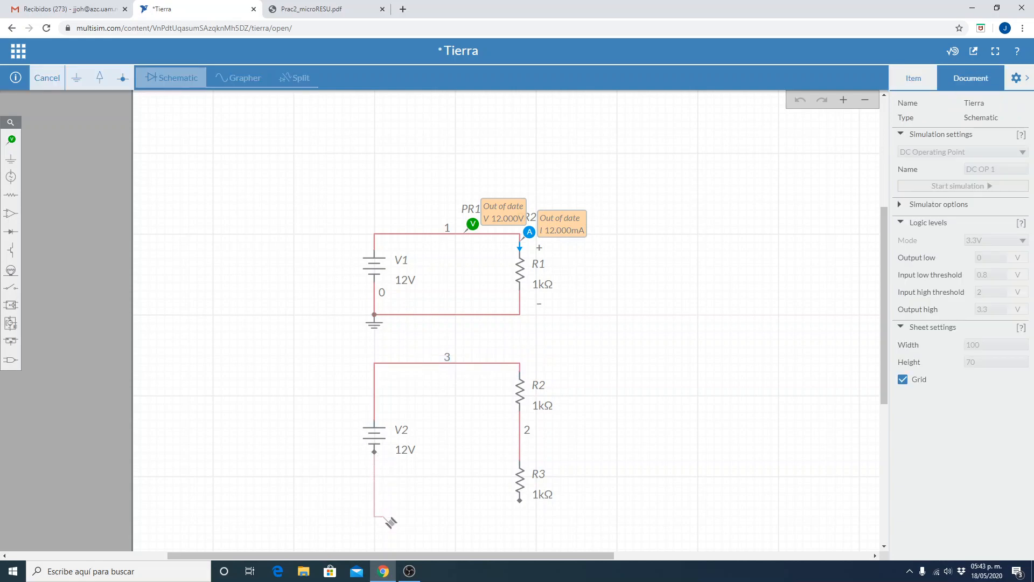
pyautogui.click(520, 500)
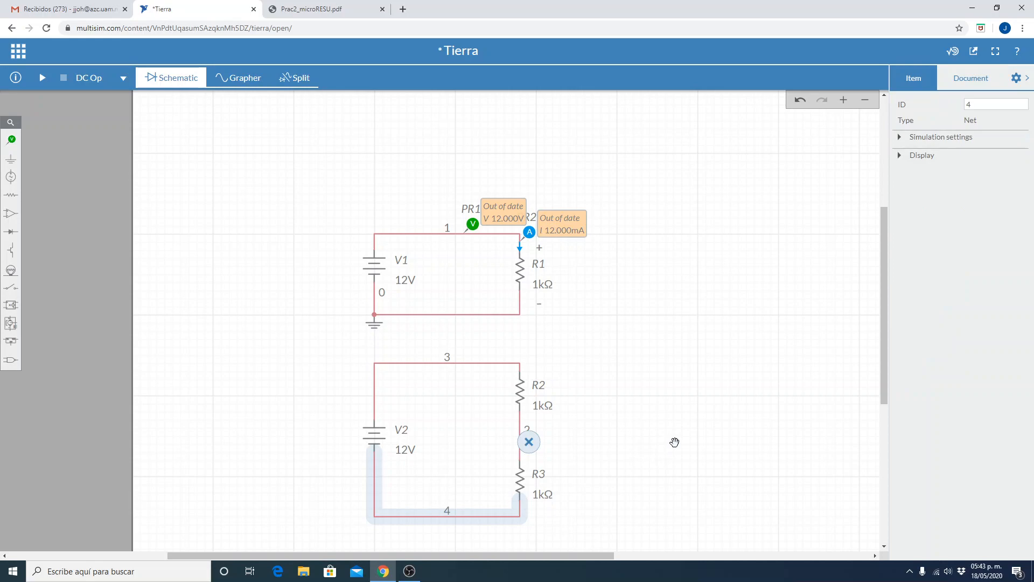
pyautogui.click(674, 442)
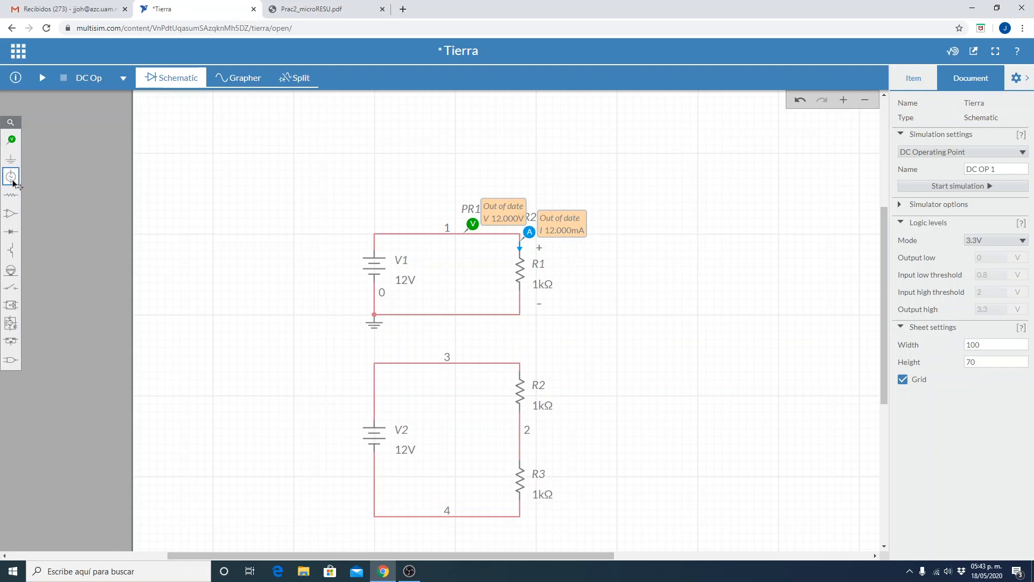
# Place a ground on the lower corner of the second circuit, below source V2.
pyautogui.click(8, 159)
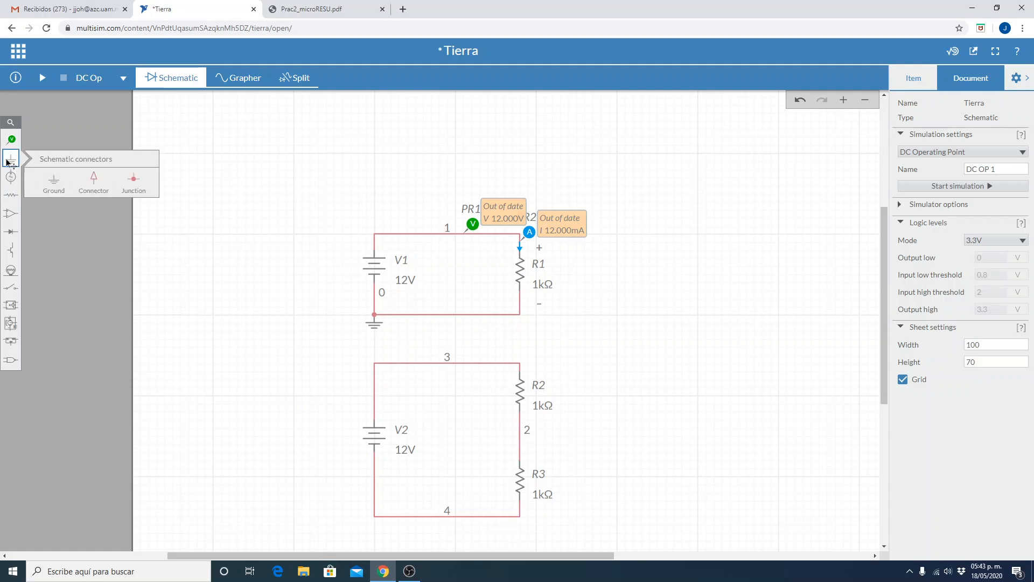
pyautogui.click(47, 182)
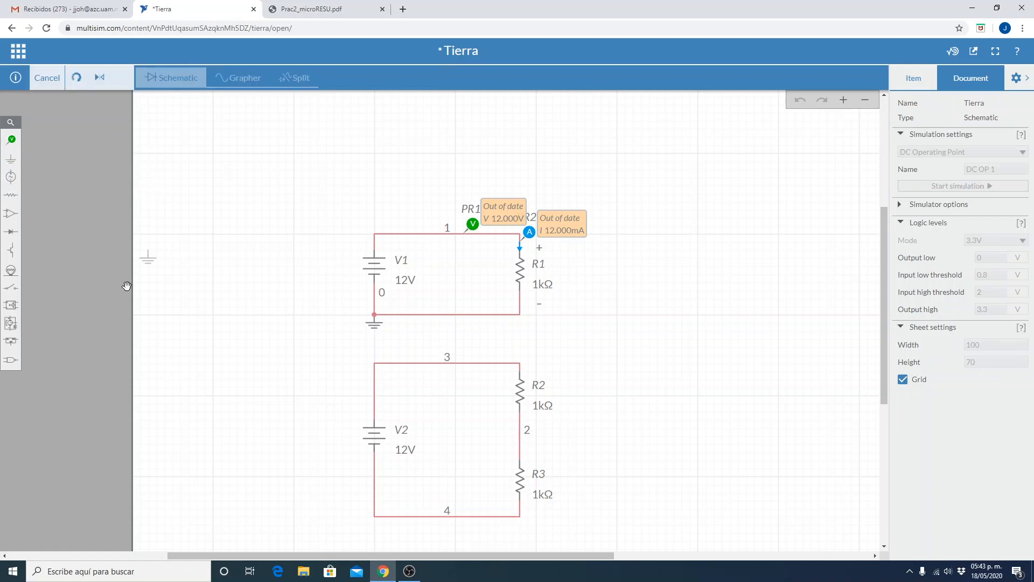
pyautogui.click(373, 522)
pyautogui.click(302, 498)
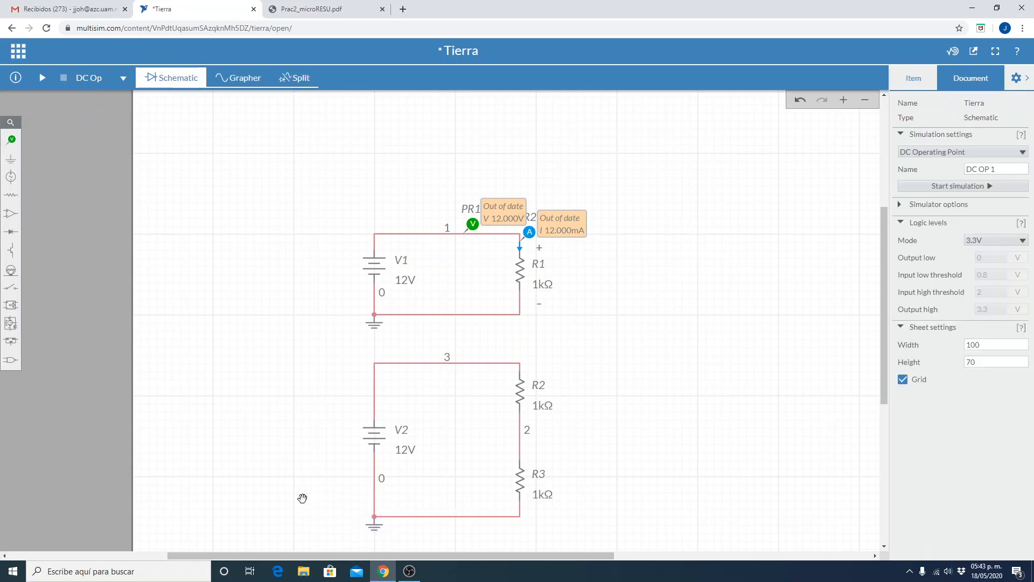
# Inspect the net ID of the lower wire in each of the two circuits.
pyautogui.click(426, 516)
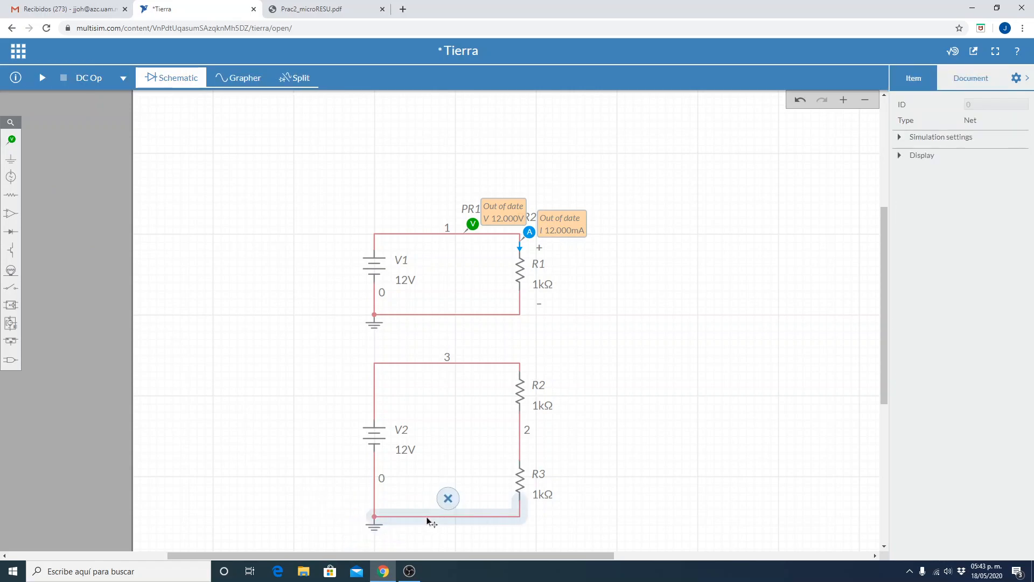
pyautogui.click(444, 315)
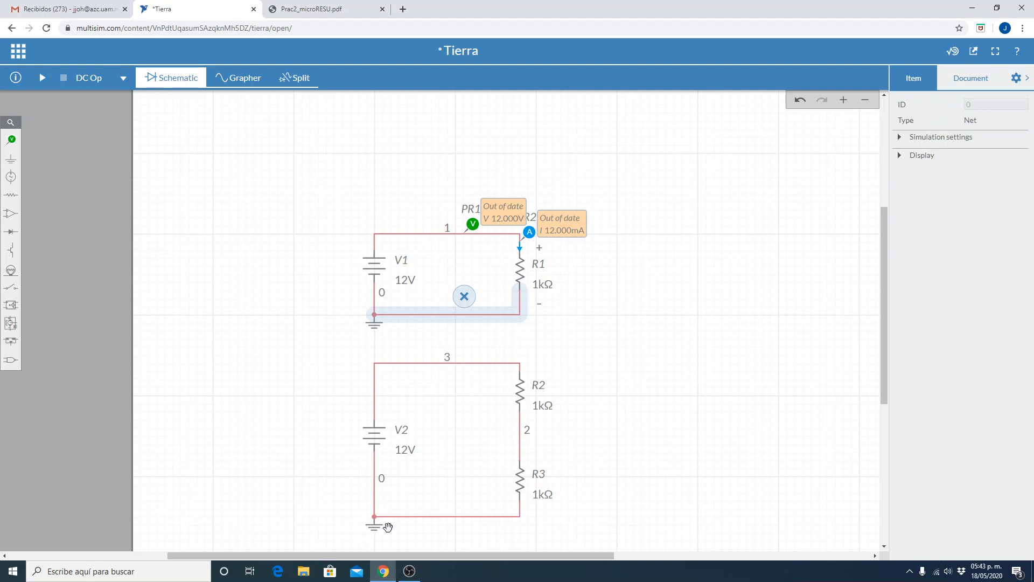
pyautogui.click(695, 470)
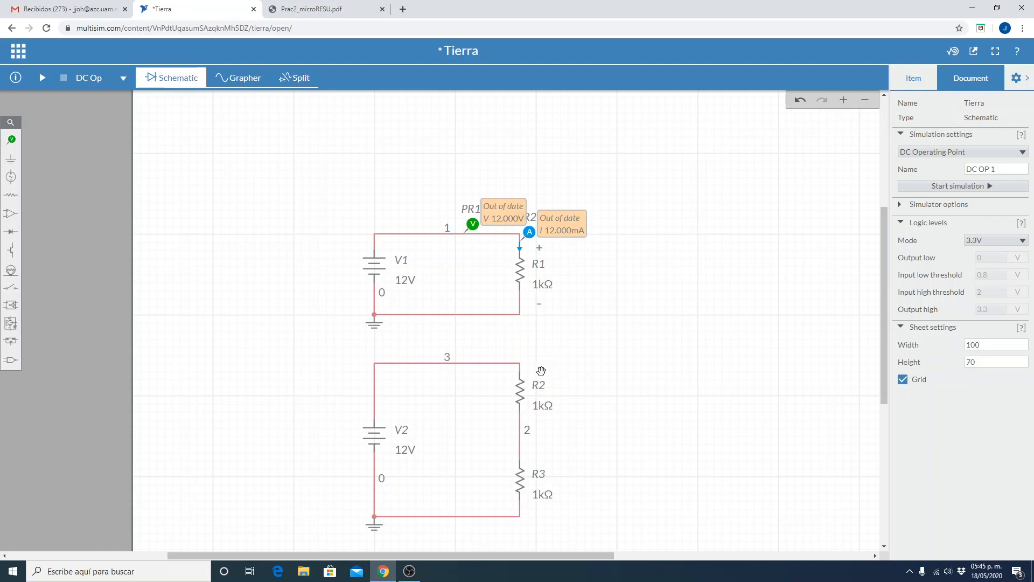
# Add a text annotation reading "+" beside the upper end of R2 in the second circuit.
pyautogui.click(12, 140)
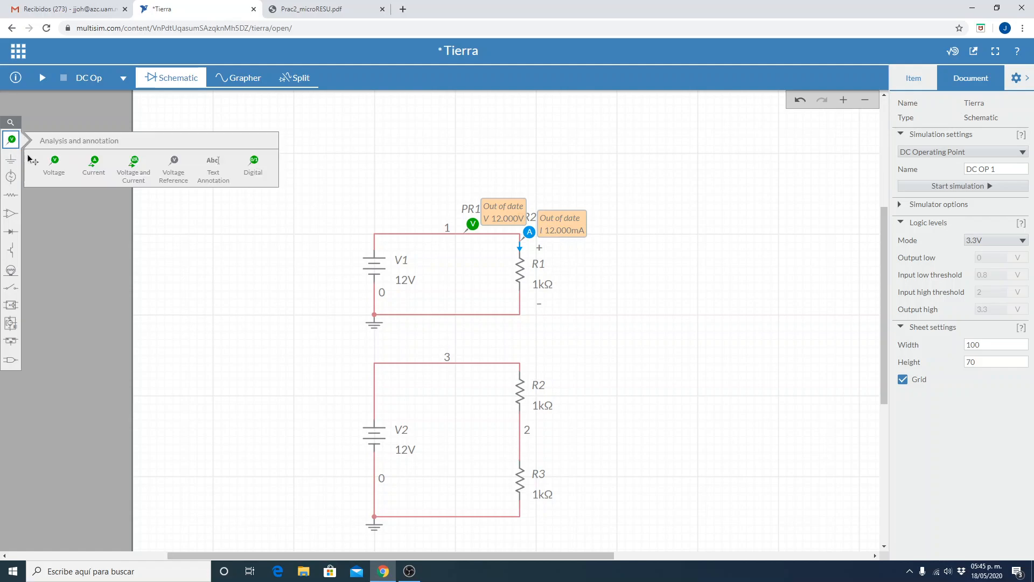
pyautogui.click(213, 167)
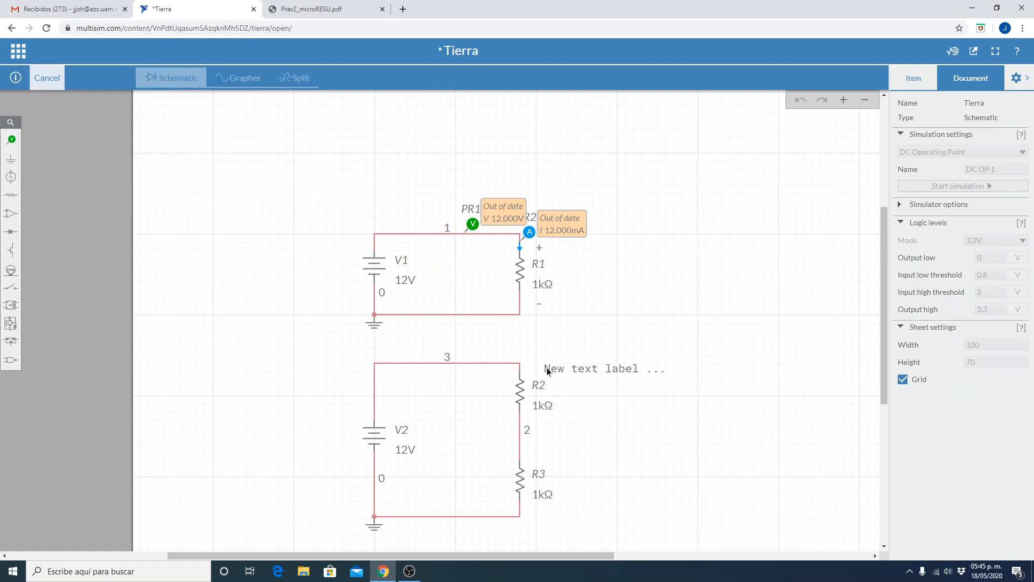
pyautogui.click(543, 363)
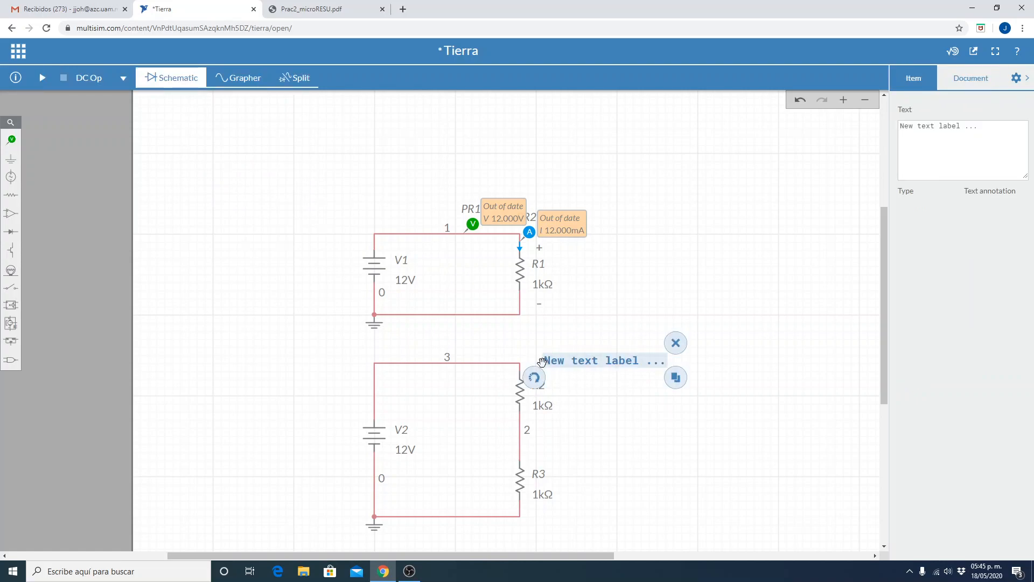
pyautogui.doubleClick(560, 363)
pyautogui.doubleClick(561, 363)
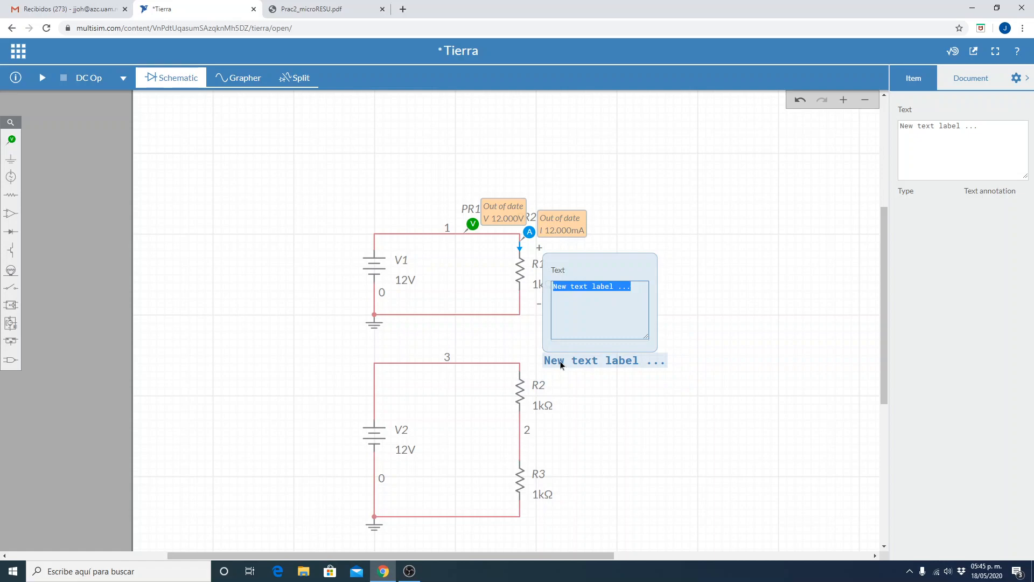
pyautogui.write('+')
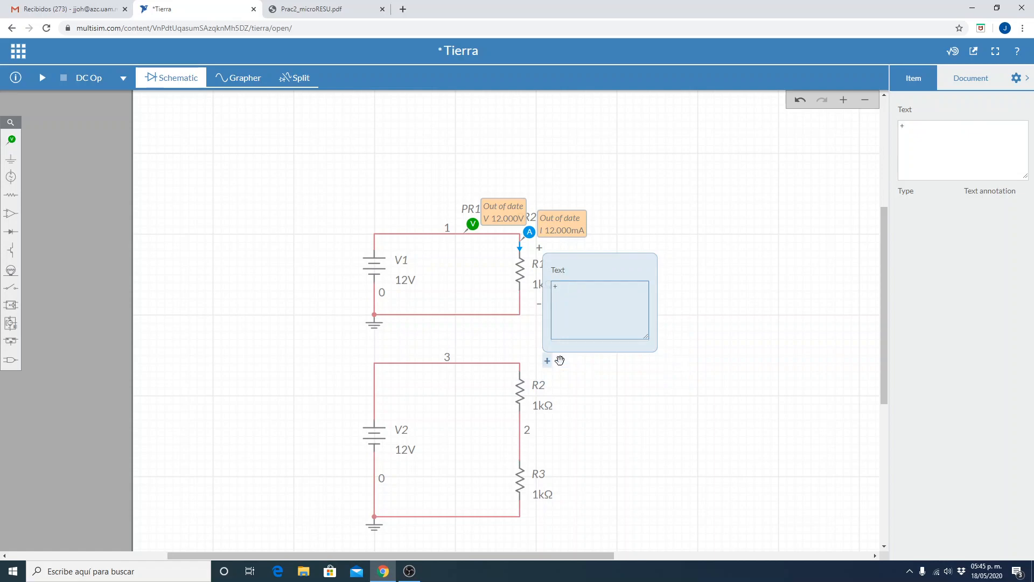
pyautogui.click(614, 439)
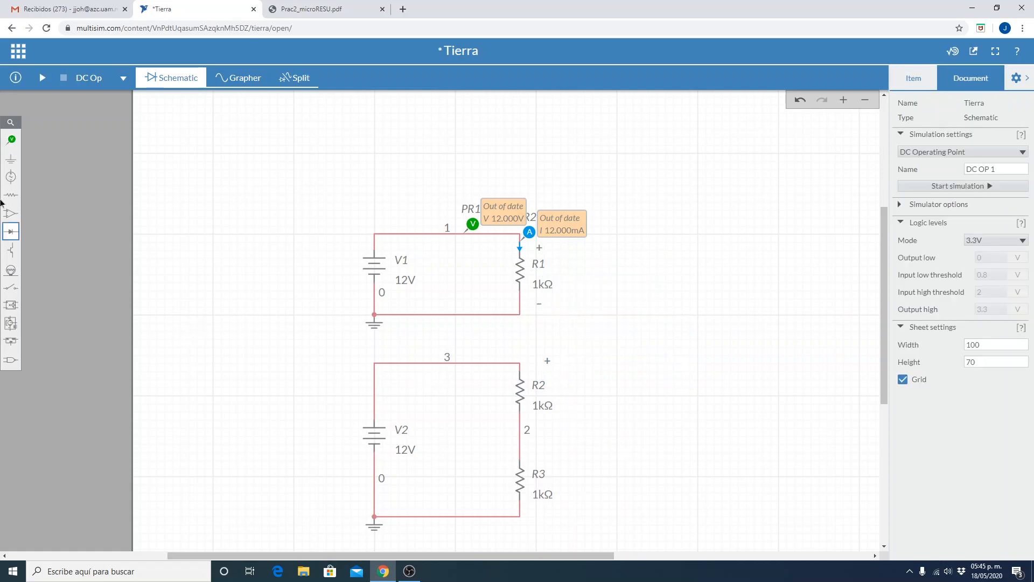
# Add a minus-sign text annotation beside the lower end of R2 and align the "+" label above R2 with it.
pyautogui.click(12, 141)
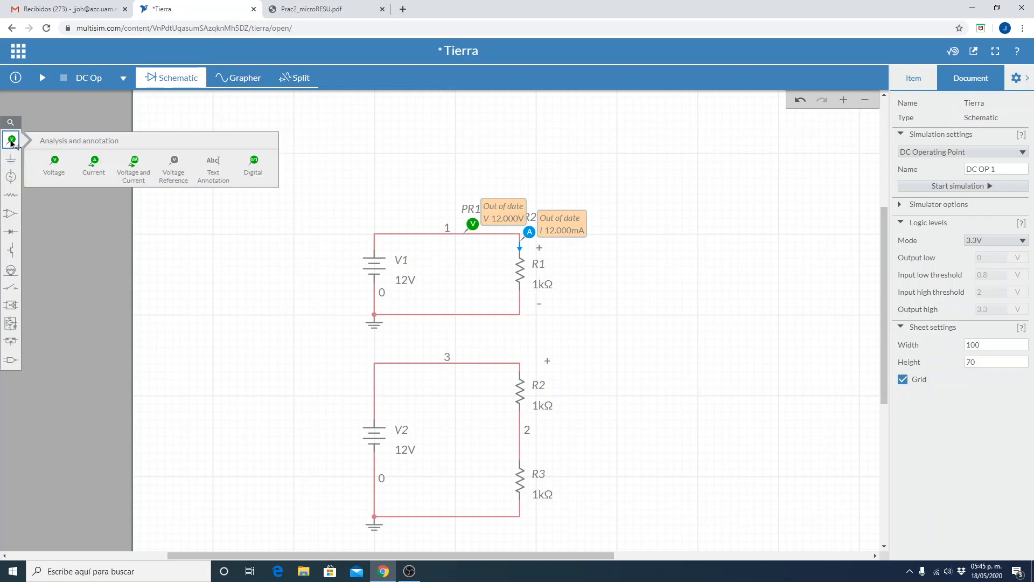
pyautogui.click(213, 165)
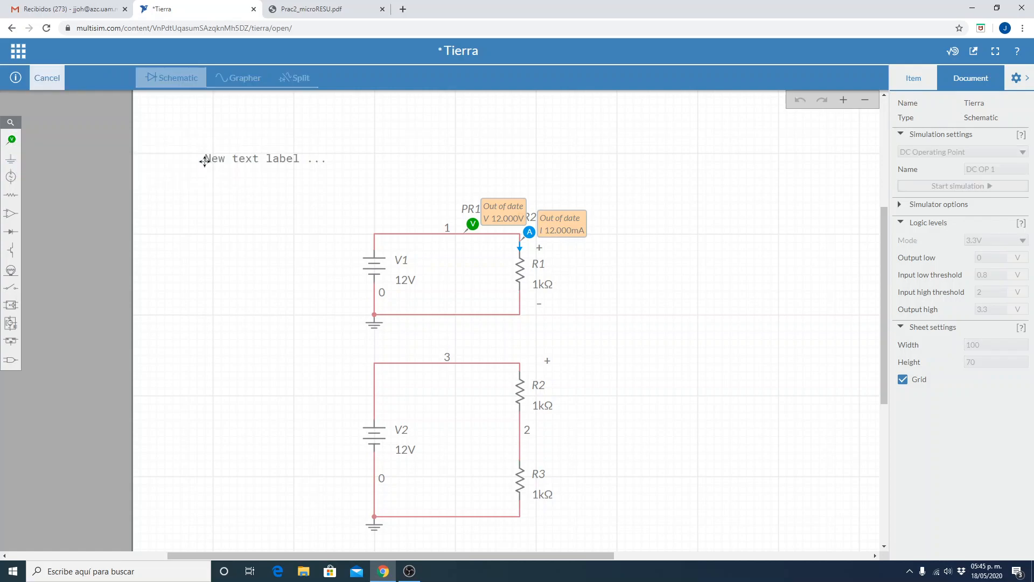
pyautogui.scroll(-1, 565, 403)
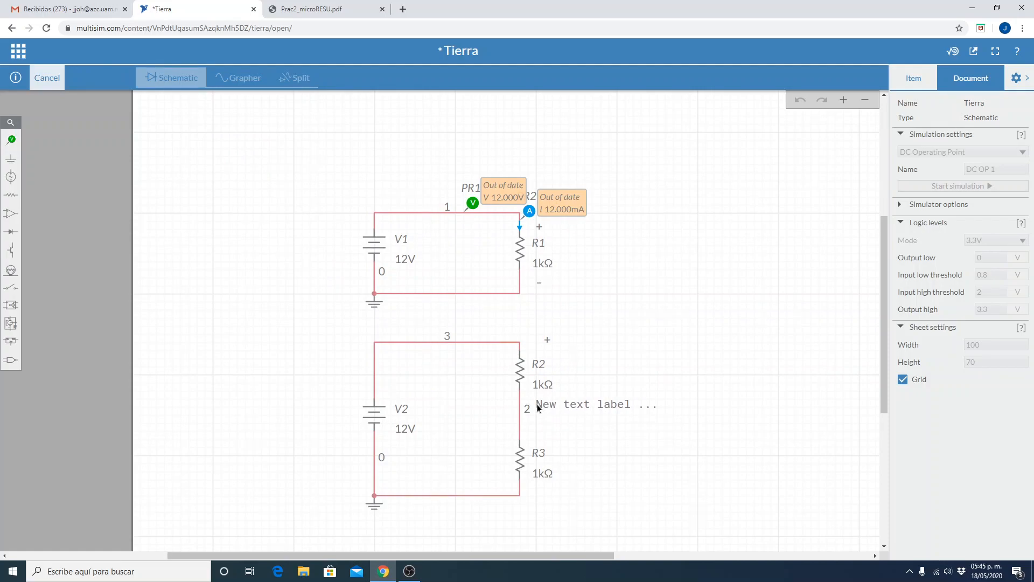
pyautogui.click(536, 404)
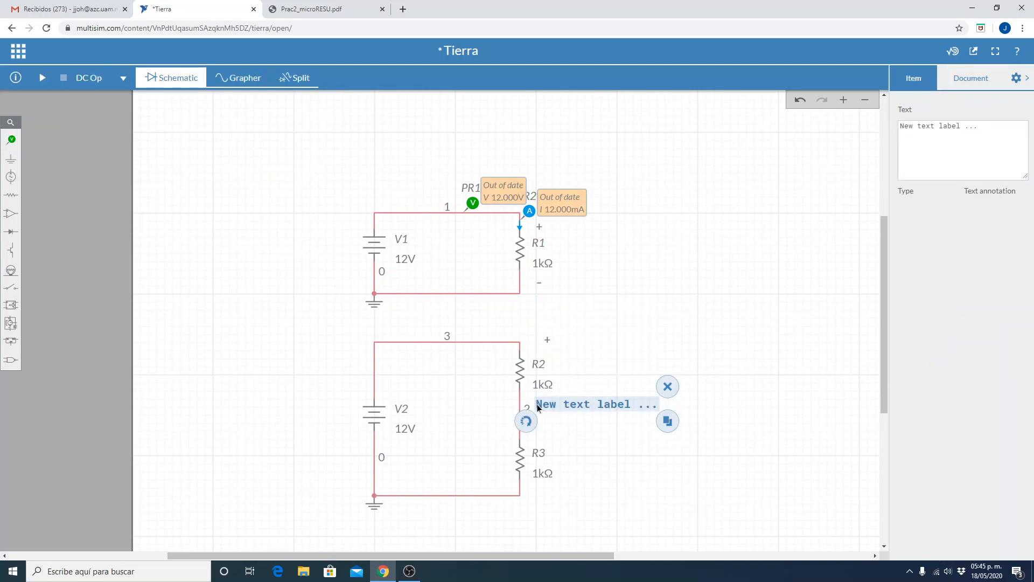
pyautogui.doubleClick(538, 407)
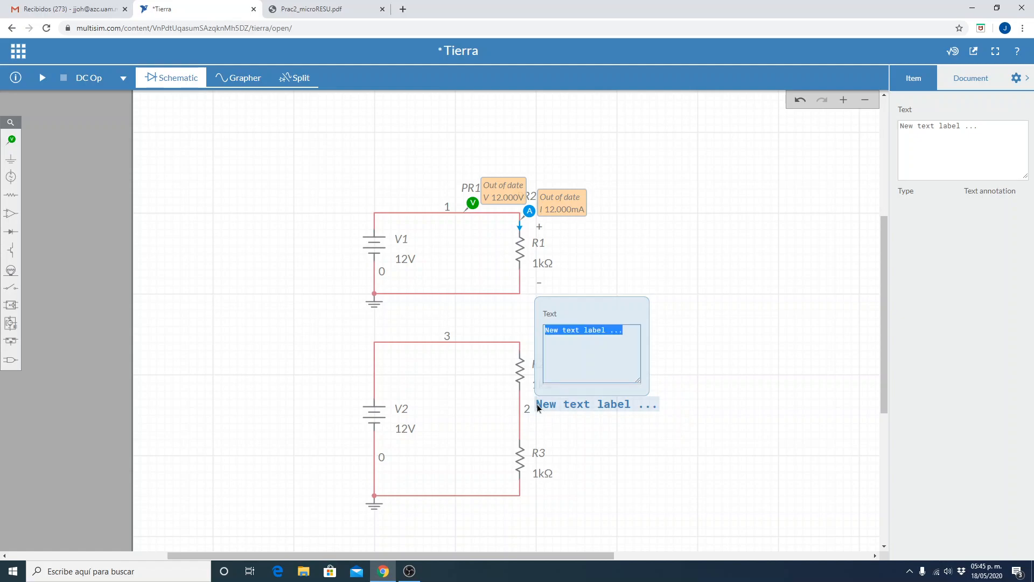
pyautogui.write('_')
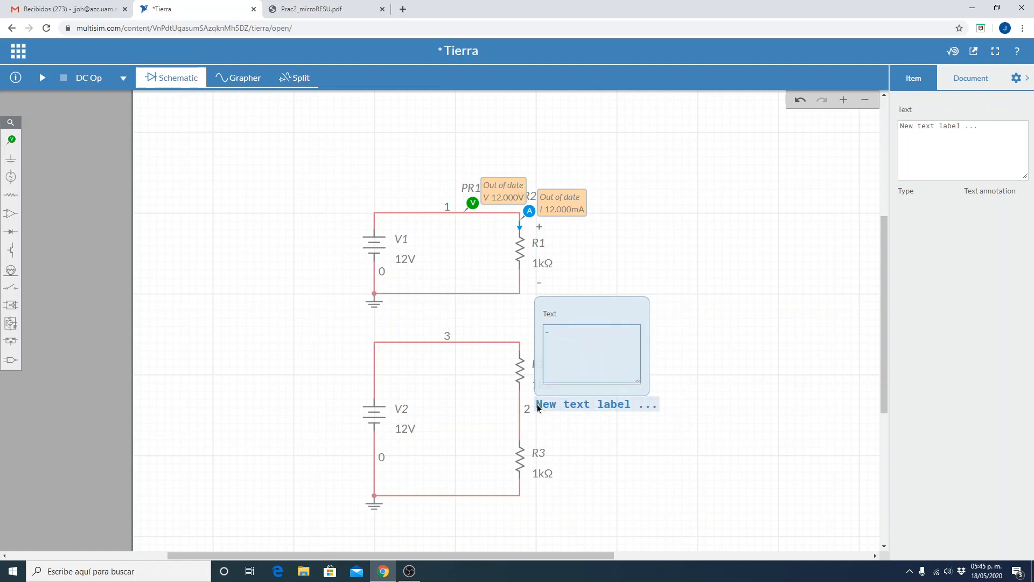
pyautogui.press('Return')
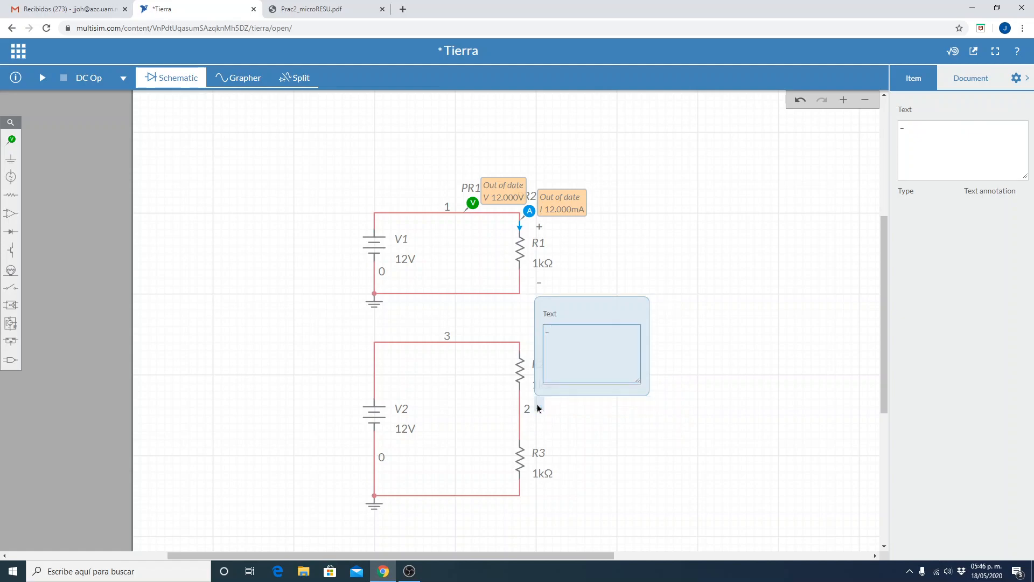
pyautogui.click(597, 447)
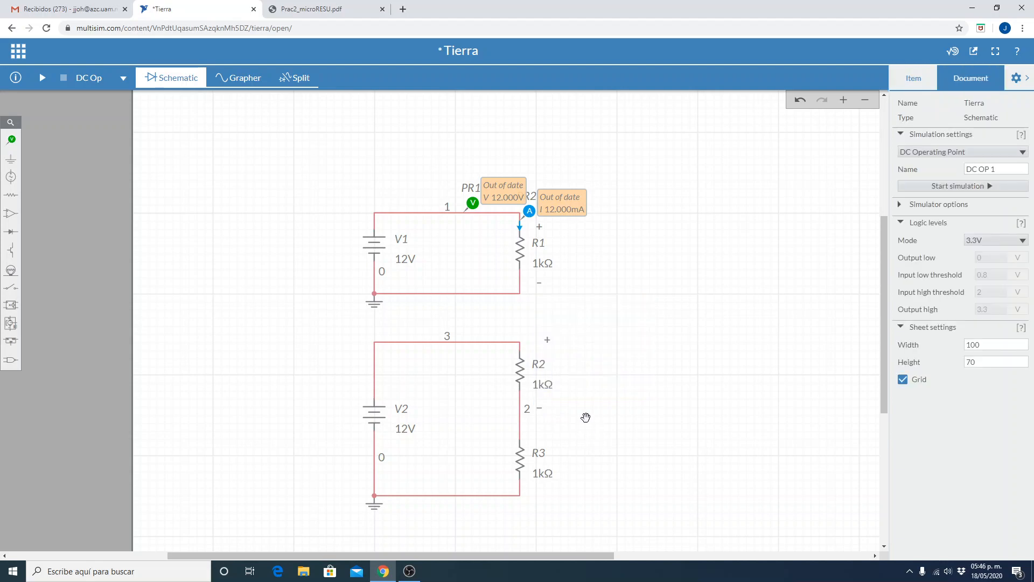
pyautogui.click(546, 339)
pyautogui.moveTo(545, 338); pyautogui.dragTo(538, 339)
# Inspect the net IDs of the second circuit's upper wire and the wire between R2 and R3.
pyautogui.click(490, 348)
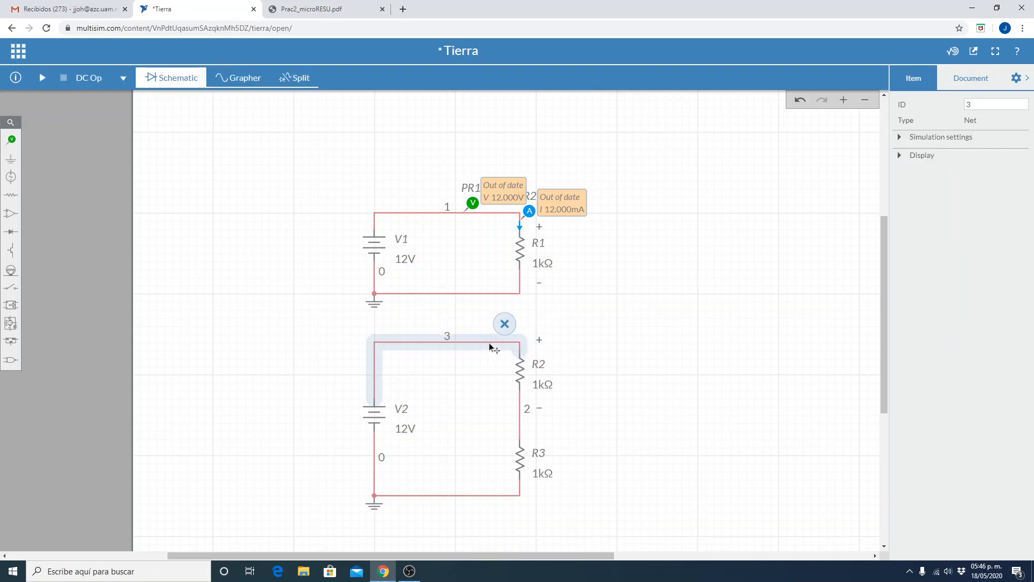
pyautogui.click(521, 433)
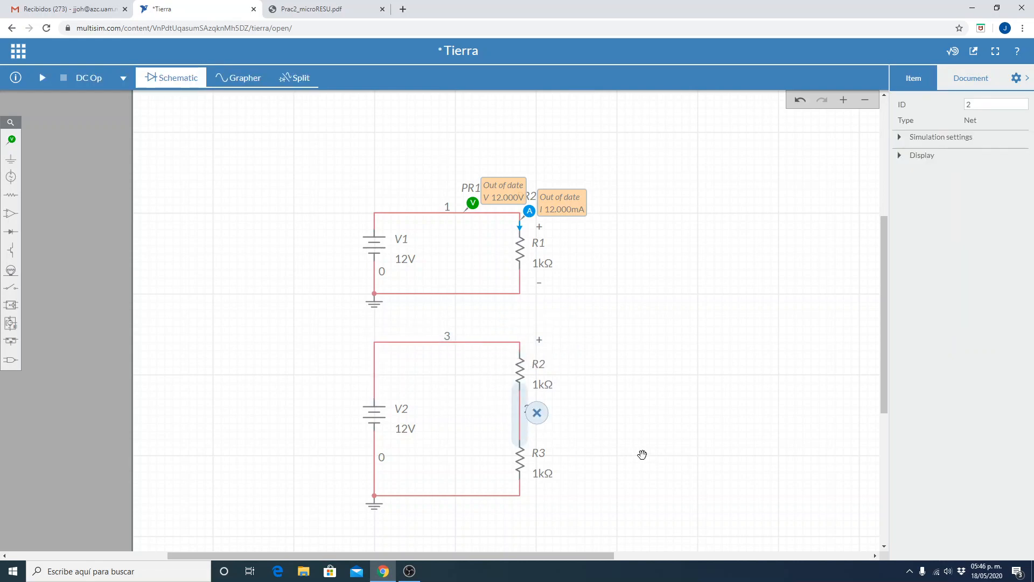
pyautogui.click(647, 436)
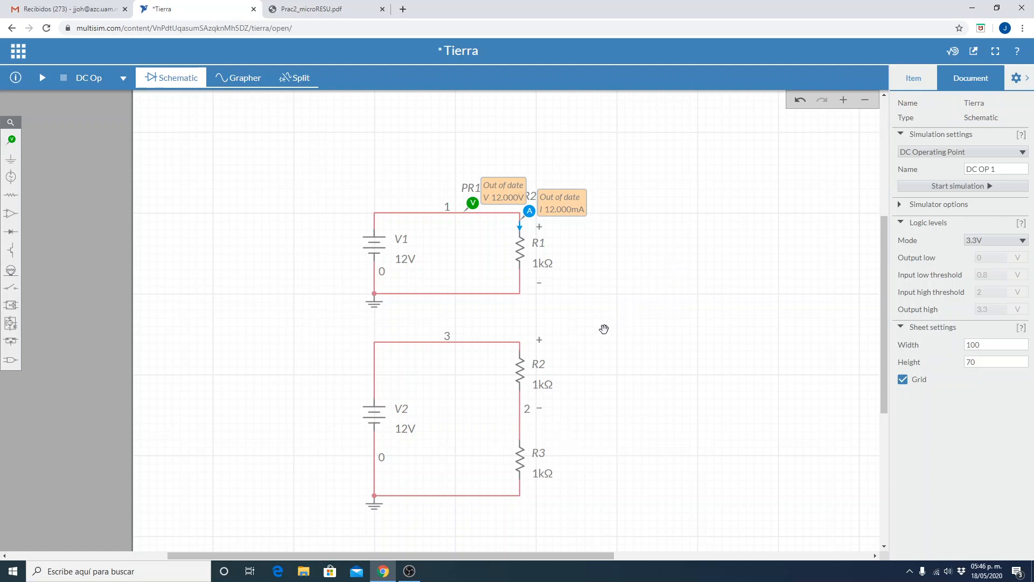
# Duplicate R2's "+" label and place the copy beside the upper end of R3.
pyautogui.click(540, 341)
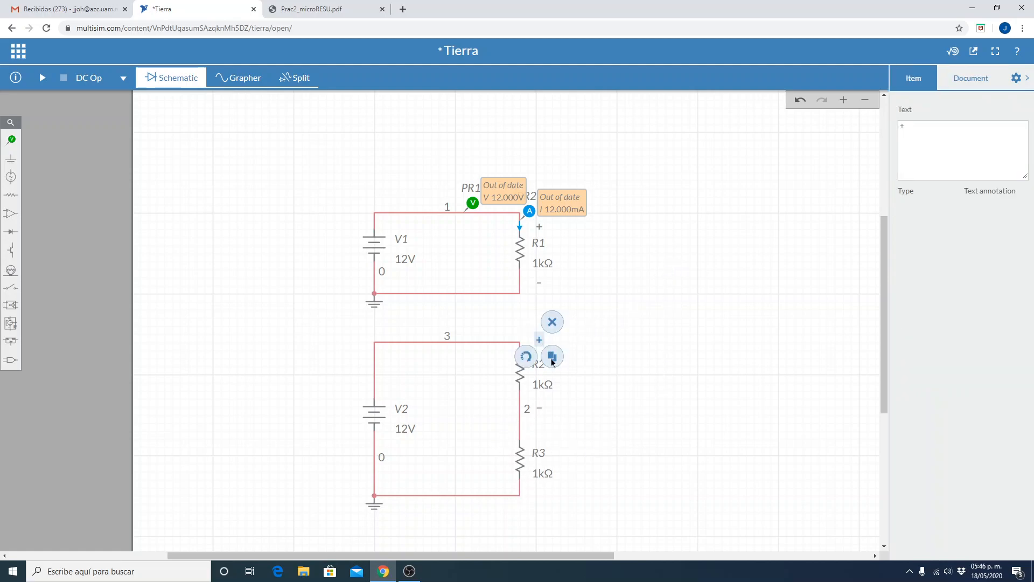
pyautogui.click(552, 360)
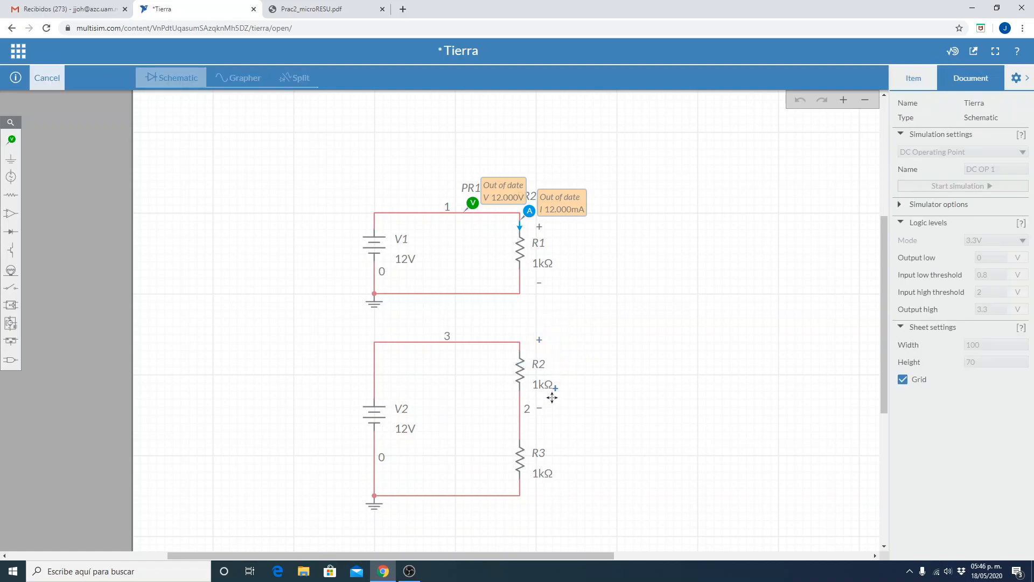
pyautogui.click(532, 432)
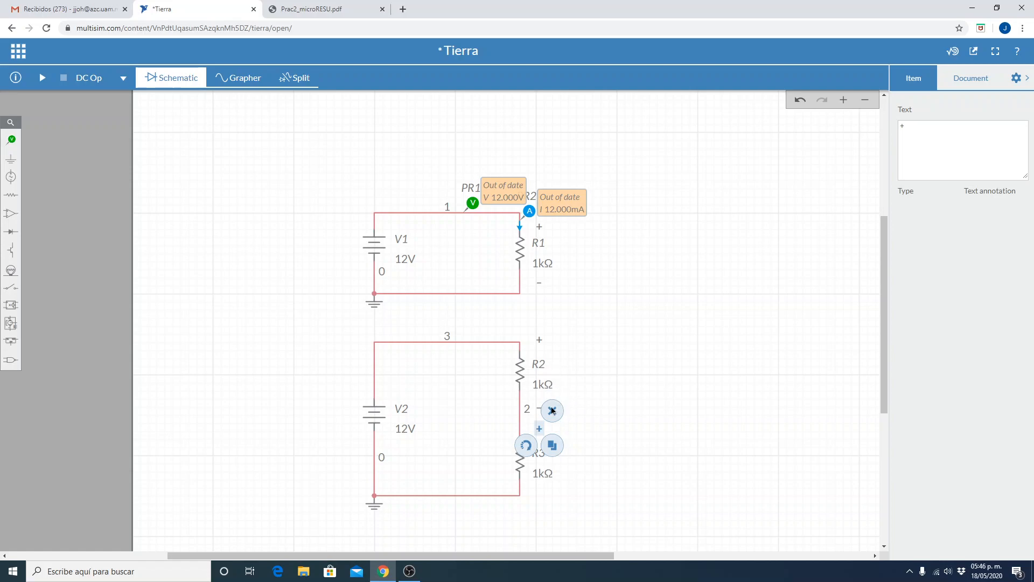
pyautogui.click(576, 322)
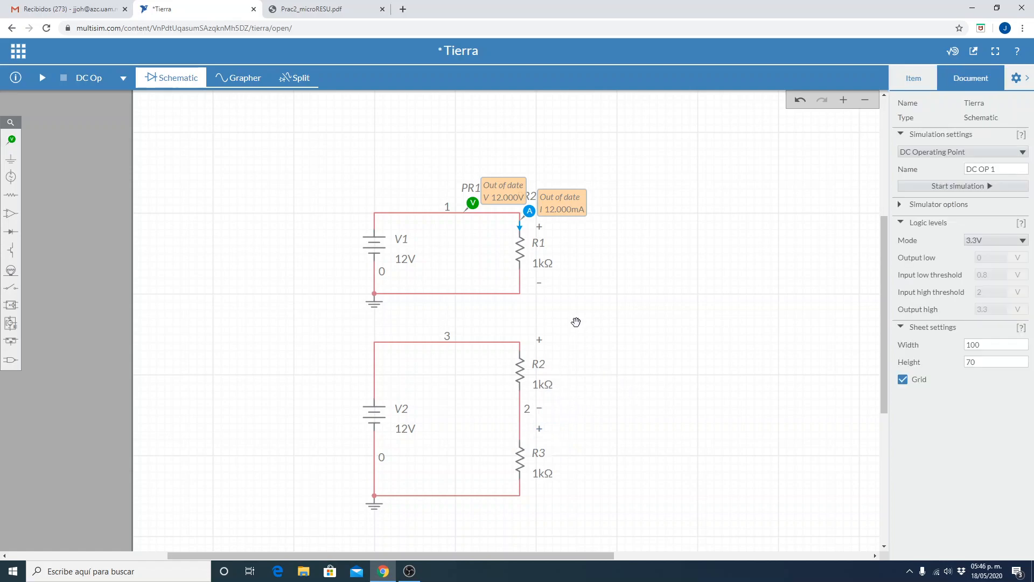
# Duplicate R1's minus label and place the copy beside the lower end of R3.
pyautogui.click(542, 287)
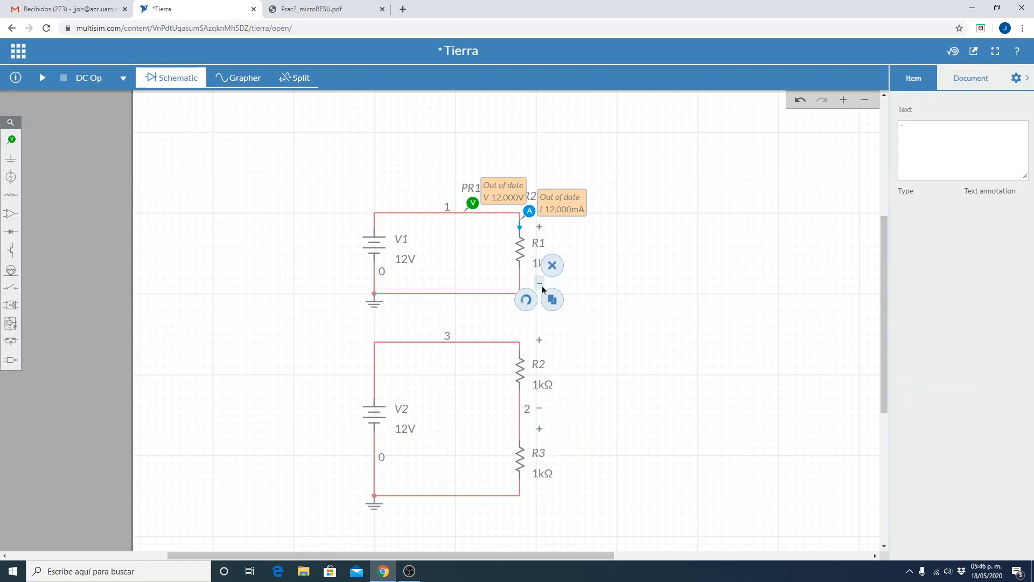
pyautogui.click(551, 303)
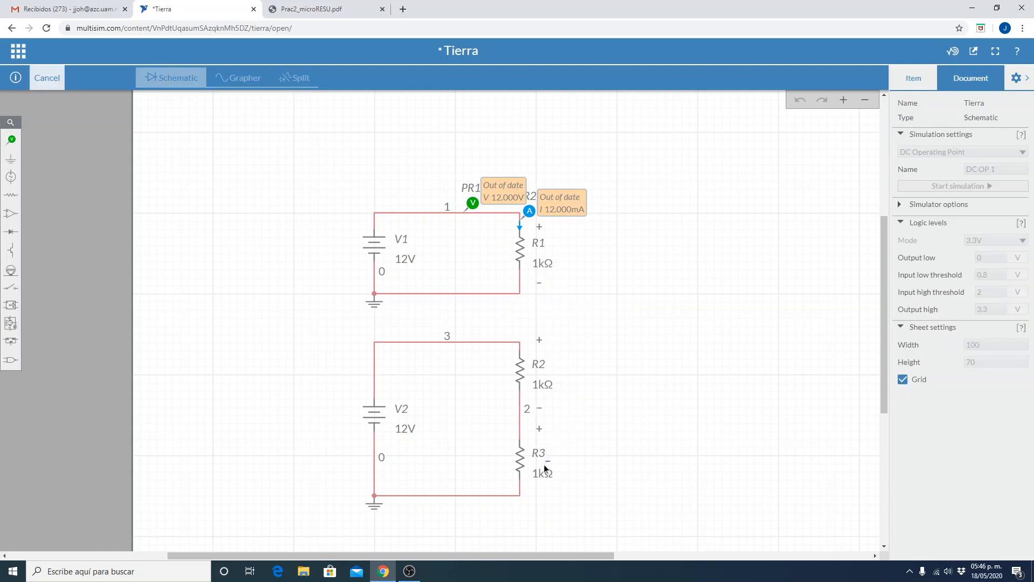
pyautogui.click(535, 492)
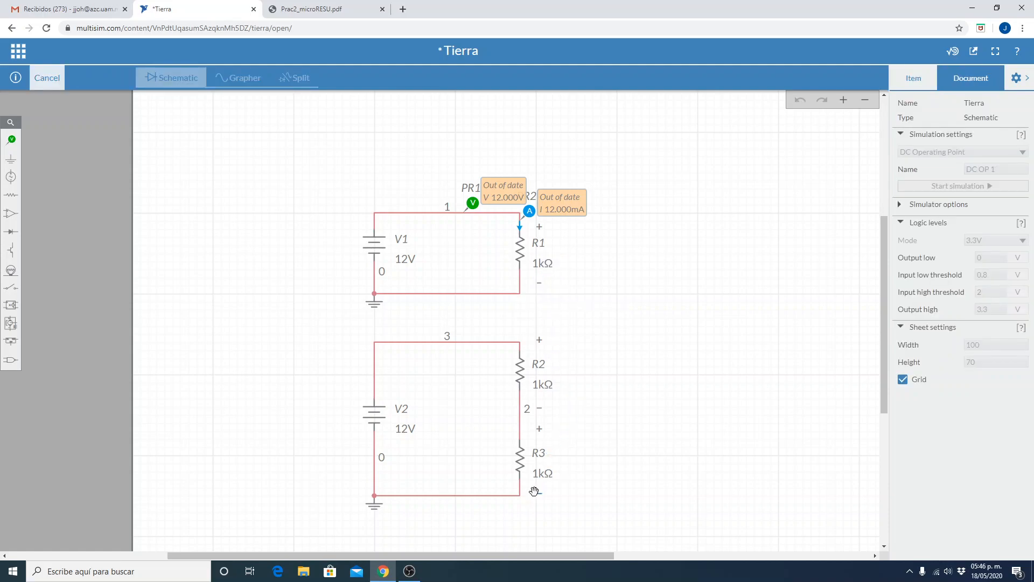
pyautogui.click(674, 456)
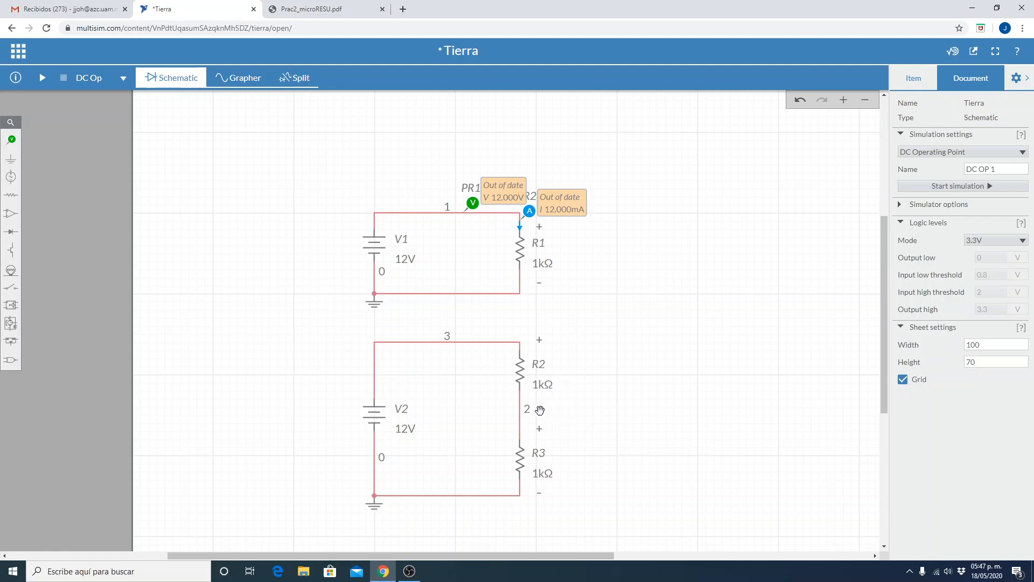
# Examine the second circuit's nets: the grounded lower wire, the upper wire and the wire joining R2 and R3.
pyautogui.scroll(1, 618, 415)
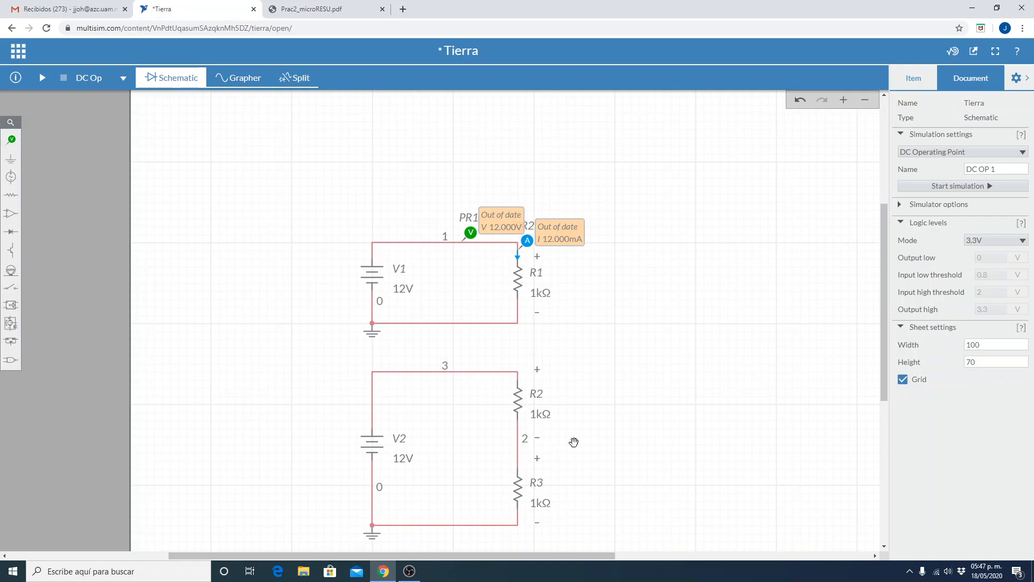
pyautogui.scroll(-2, 625, 480)
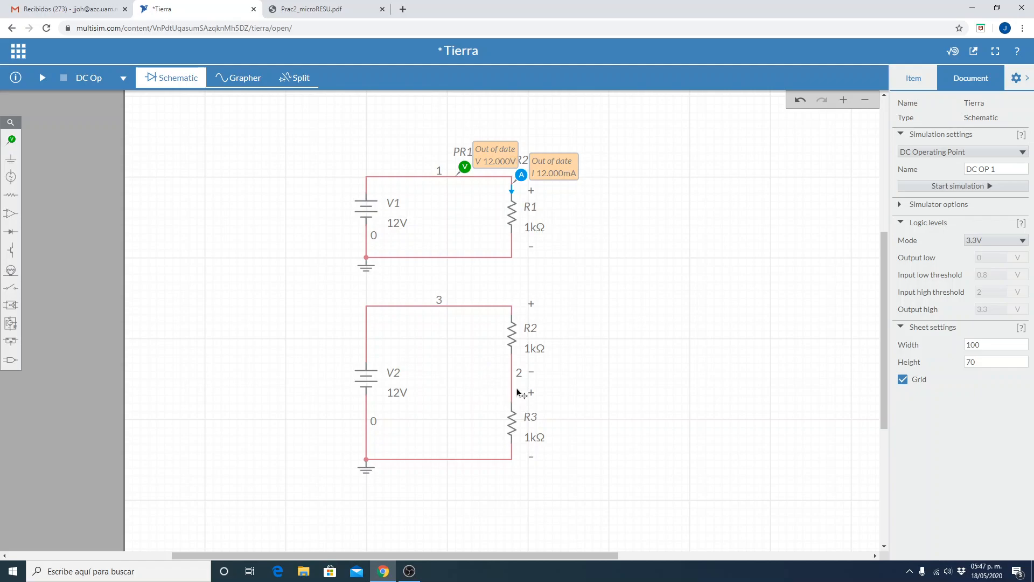
pyautogui.click(499, 458)
pyautogui.click(492, 484)
pyautogui.click(426, 460)
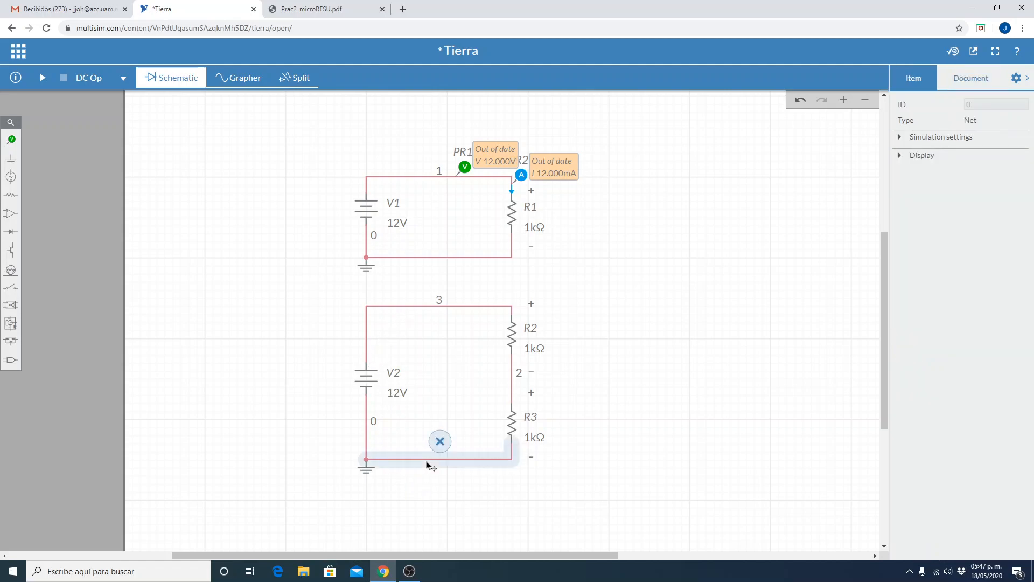
pyautogui.click(407, 307)
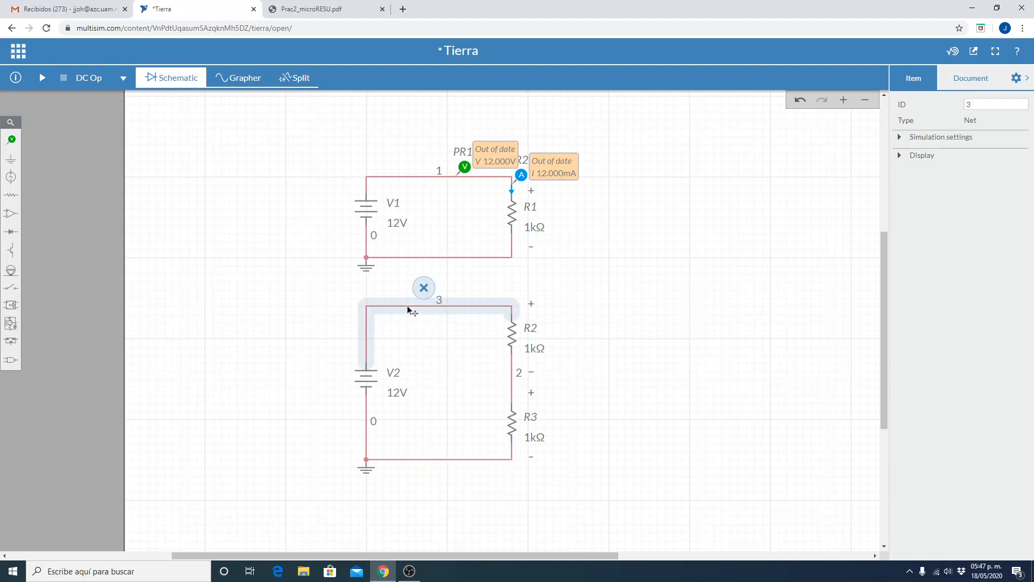
pyautogui.click(511, 383)
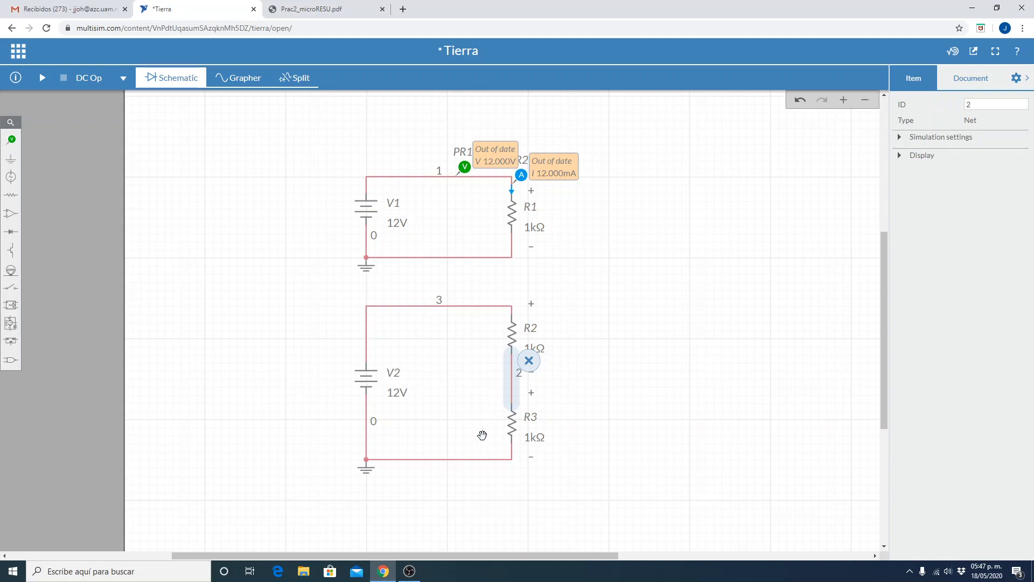
pyautogui.click(495, 462)
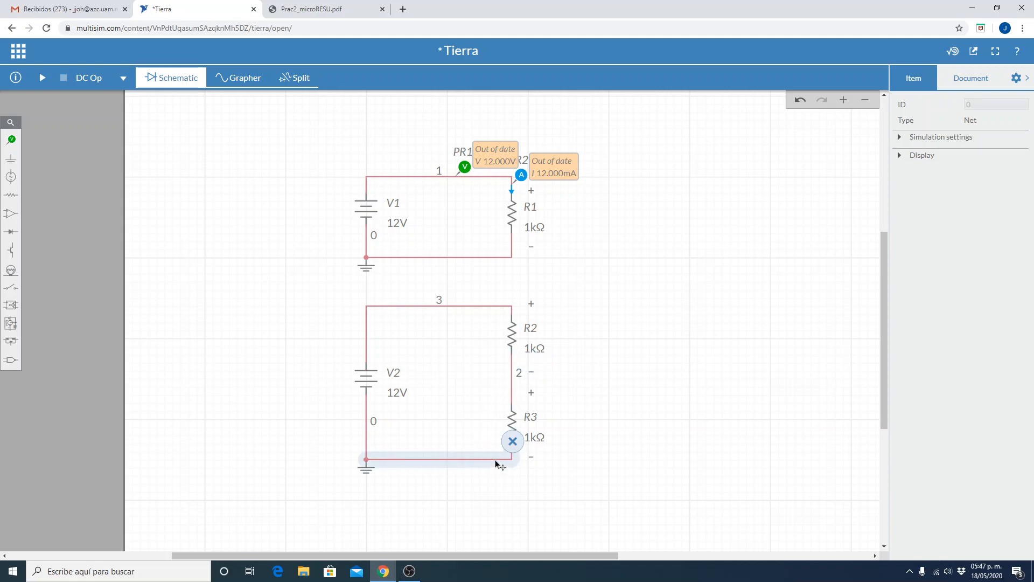
pyautogui.click(738, 396)
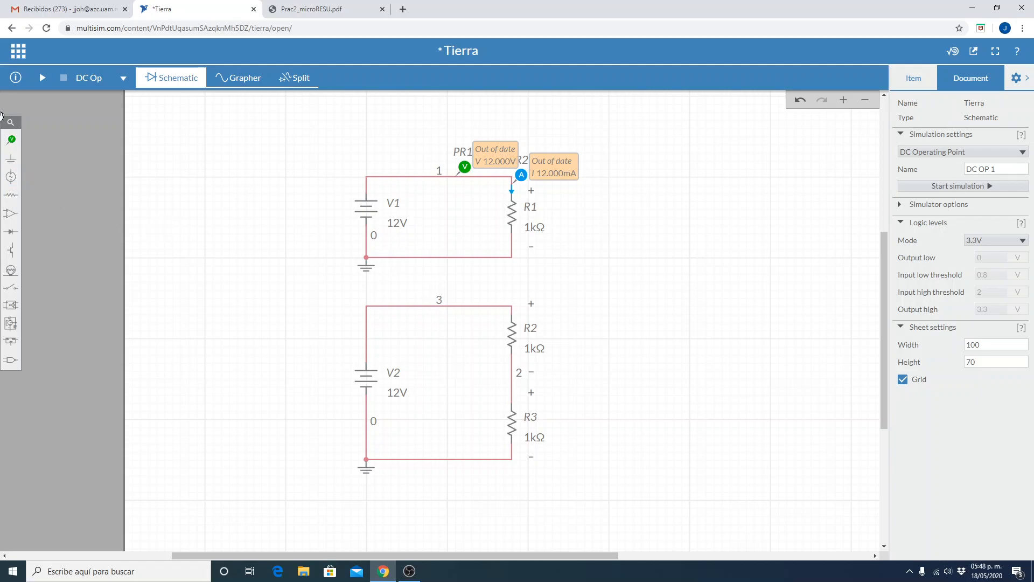
# Place a voltage probe on the upper wire of the second circuit, between V2 and R2.
pyautogui.click(10, 140)
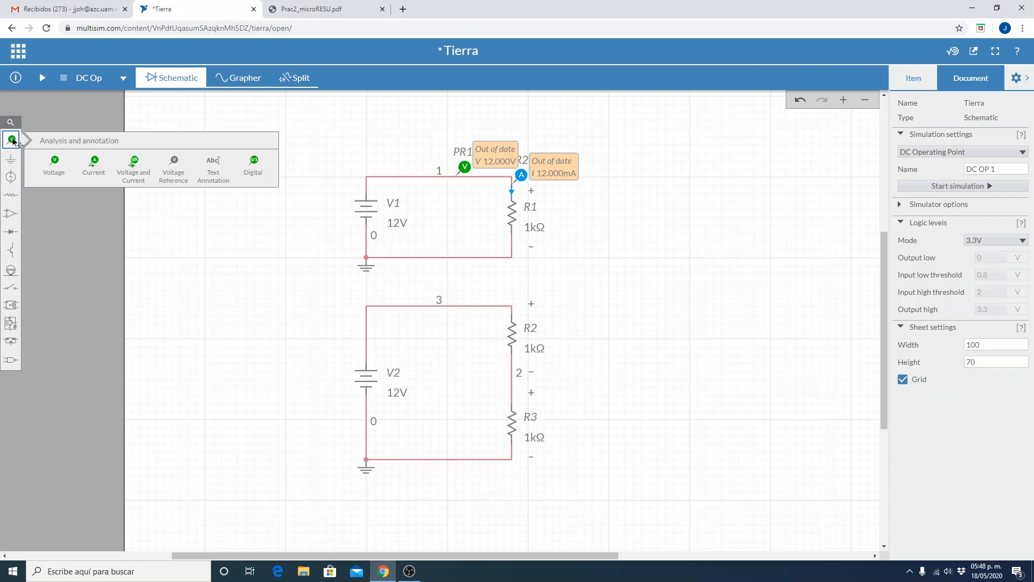
pyautogui.click(56, 164)
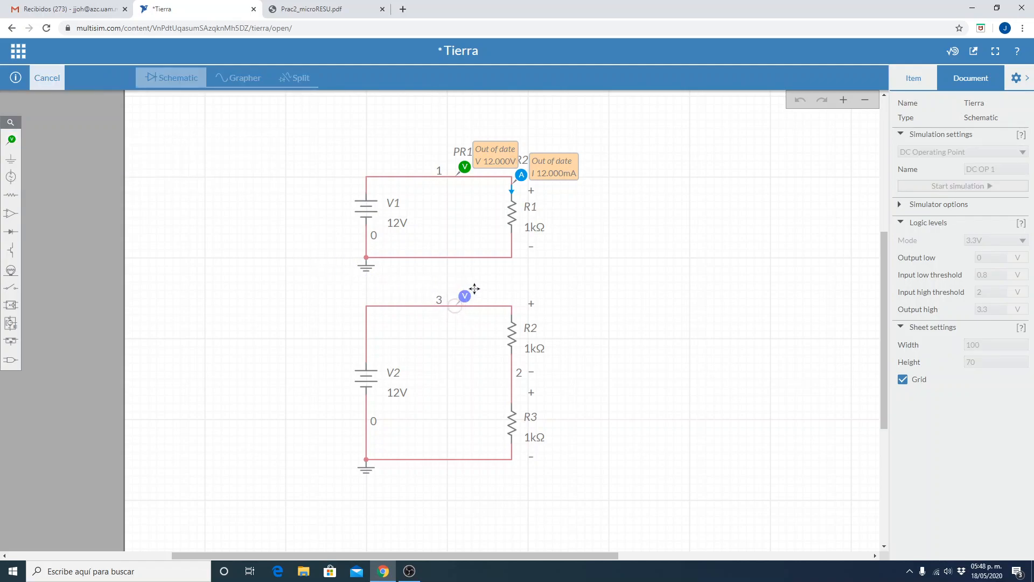
pyautogui.click(474, 288)
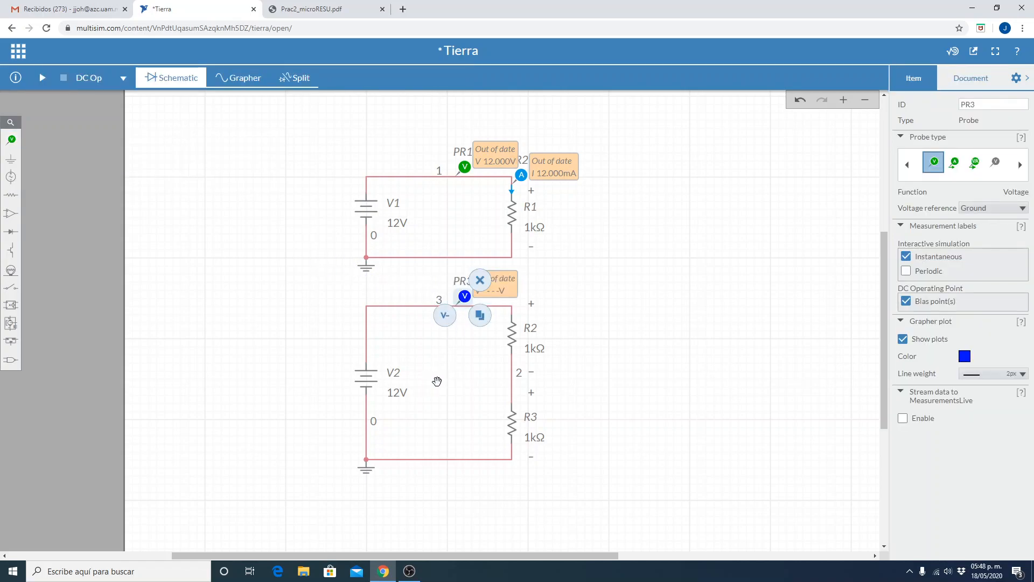
# Duplicate the voltage probe PR3 and place the copy on the wire between R2 and R3.
pyautogui.click(453, 372)
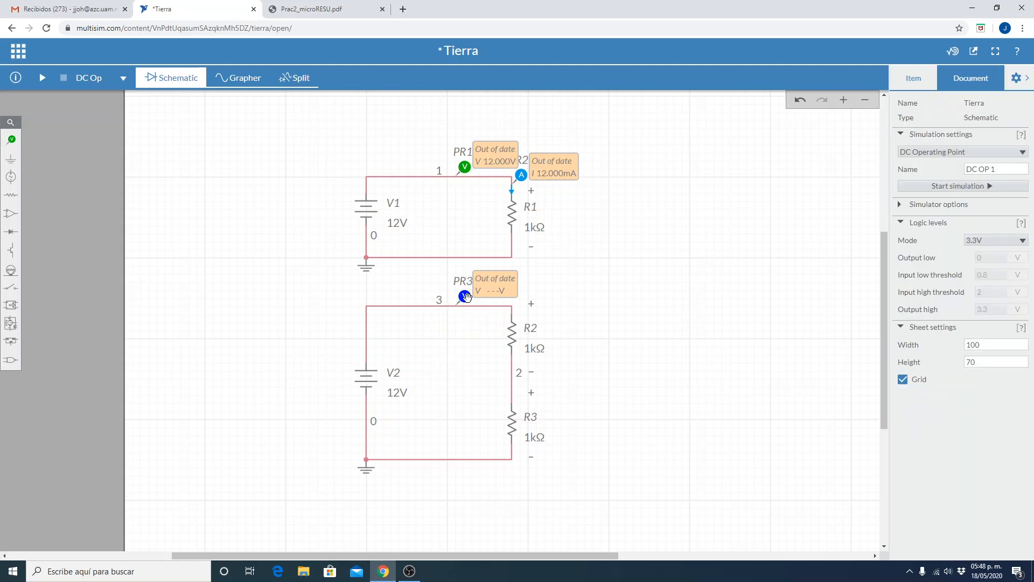
pyautogui.click(466, 310)
pyautogui.click(475, 317)
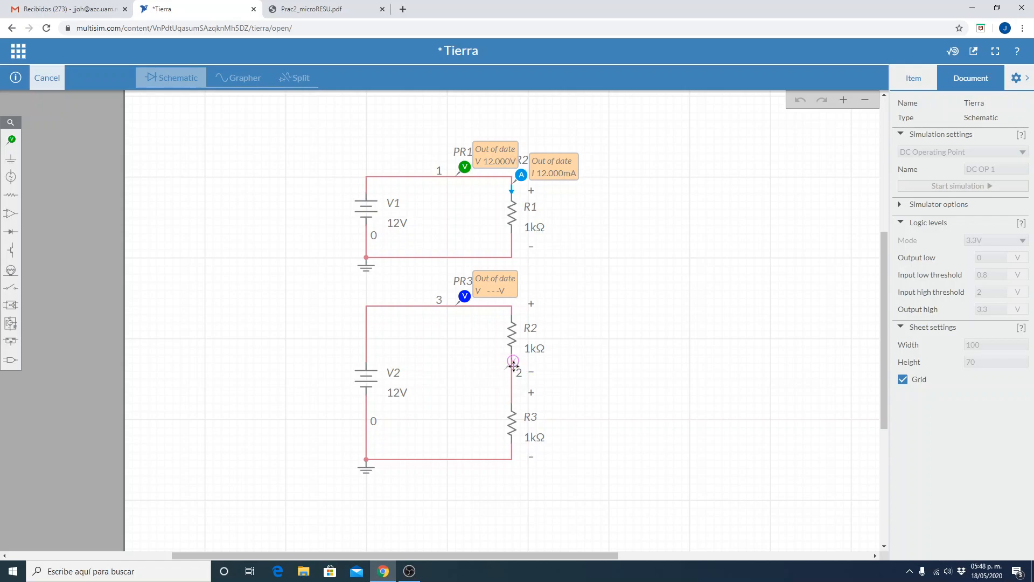
pyautogui.click(519, 358)
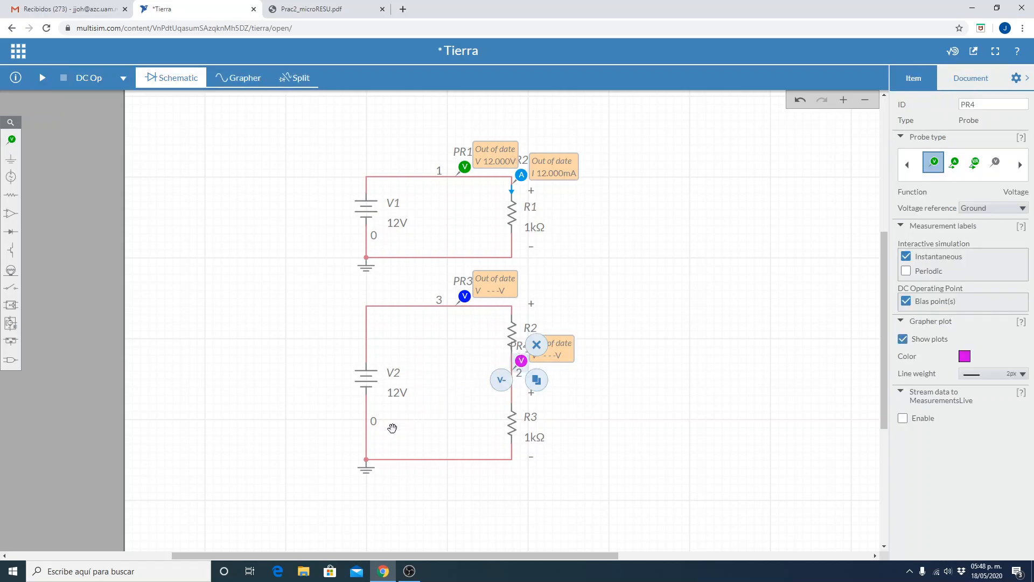
pyautogui.click(453, 397)
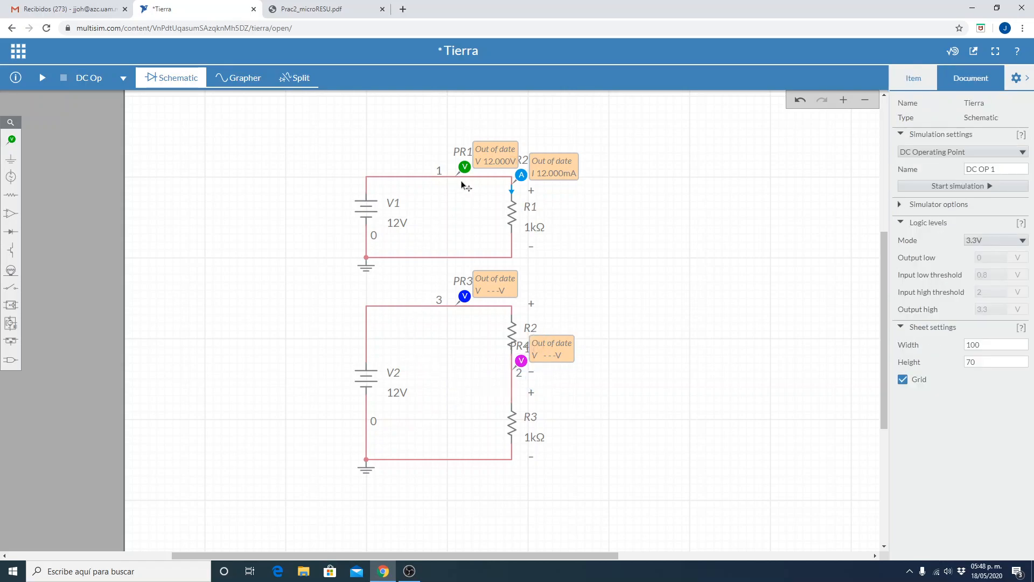
# Duplicate the current probe PR2 and place the copy on the second circuit's upper wire, near V2's corner.
pyautogui.click(521, 180)
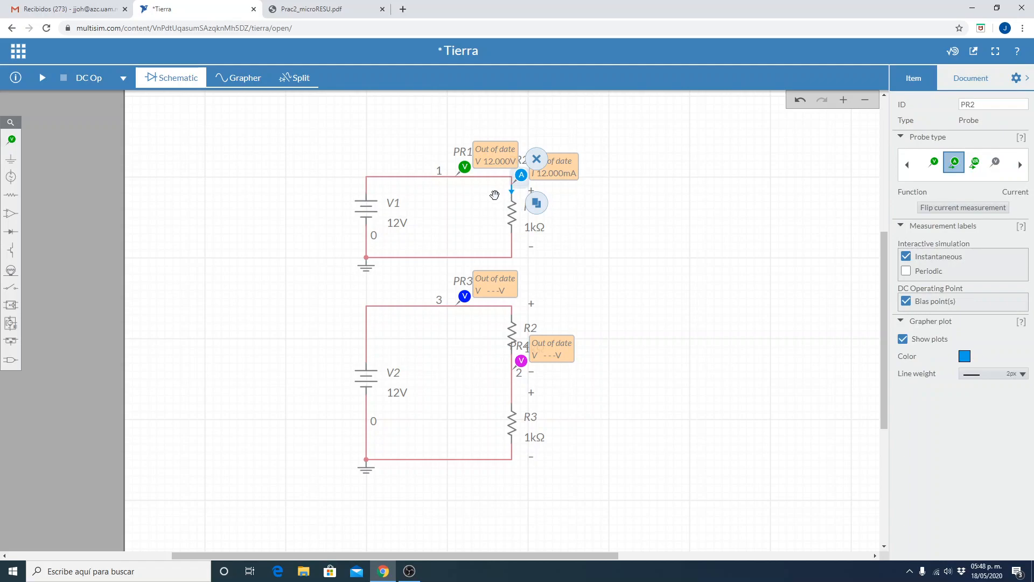
pyautogui.click(536, 205)
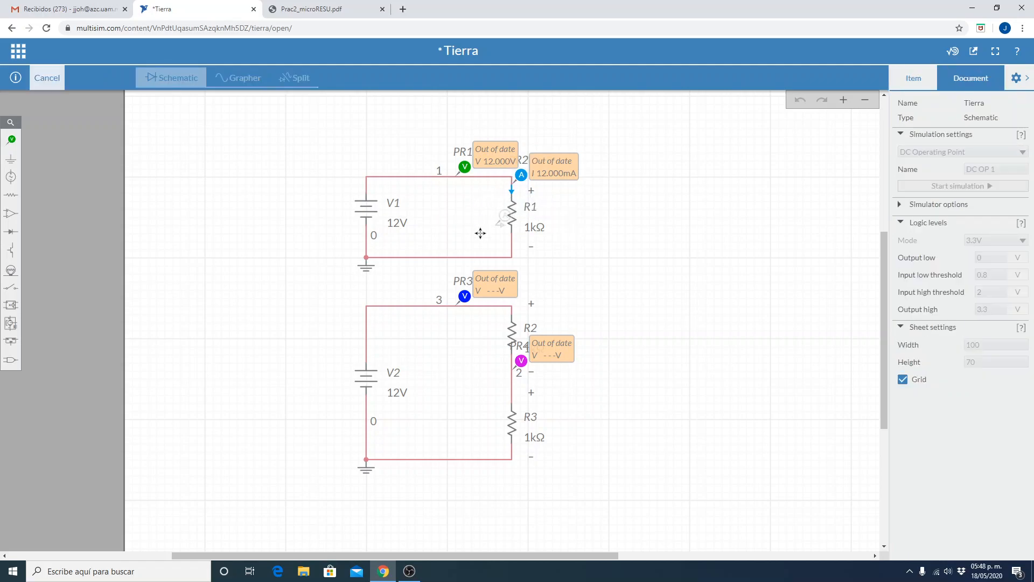
pyautogui.click(371, 306)
pyautogui.click(291, 327)
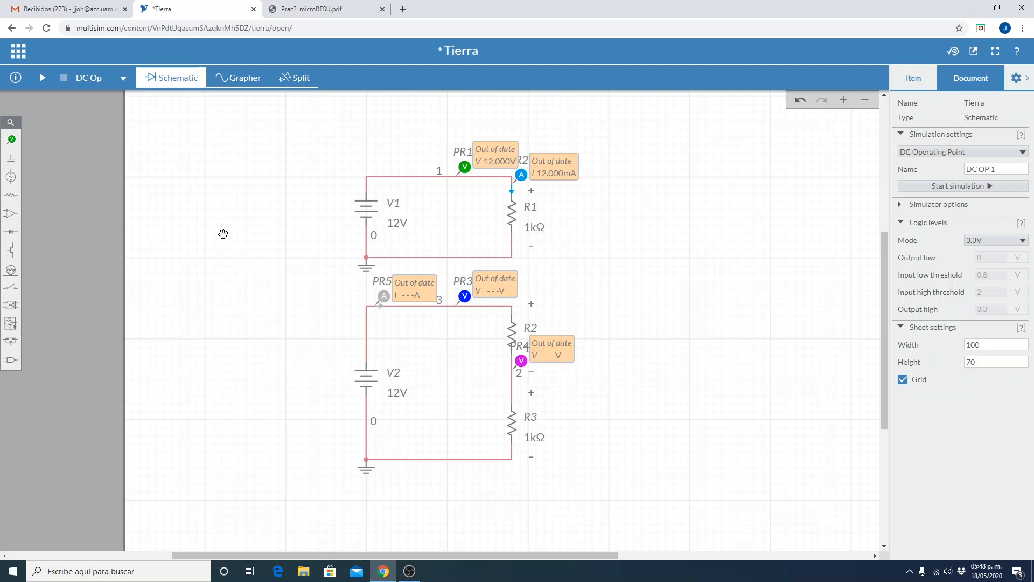
# Run the DC operating point simulation and inspect the probe readings of the second circuit.
pyautogui.click(1027, 79)
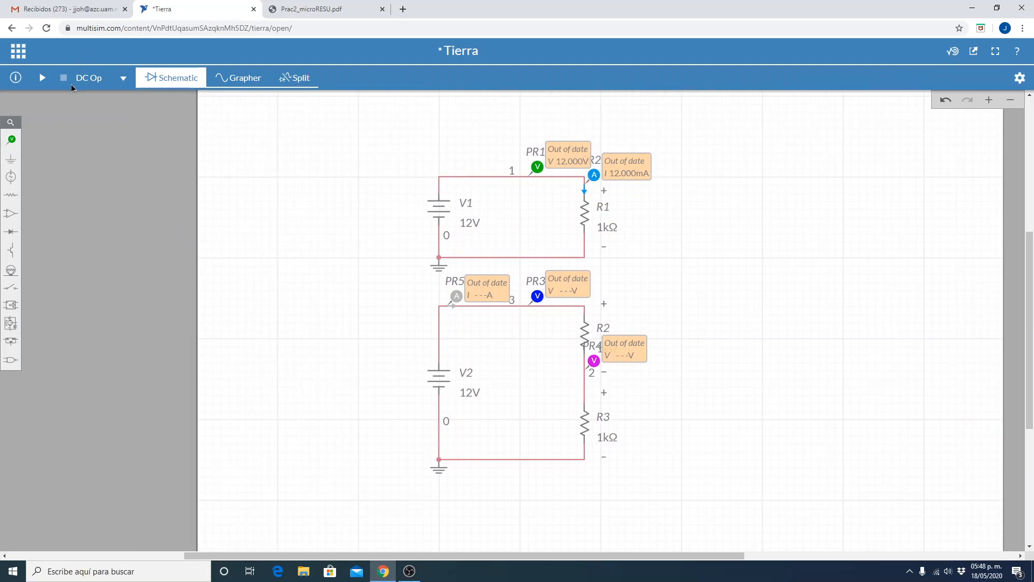
pyautogui.click(43, 79)
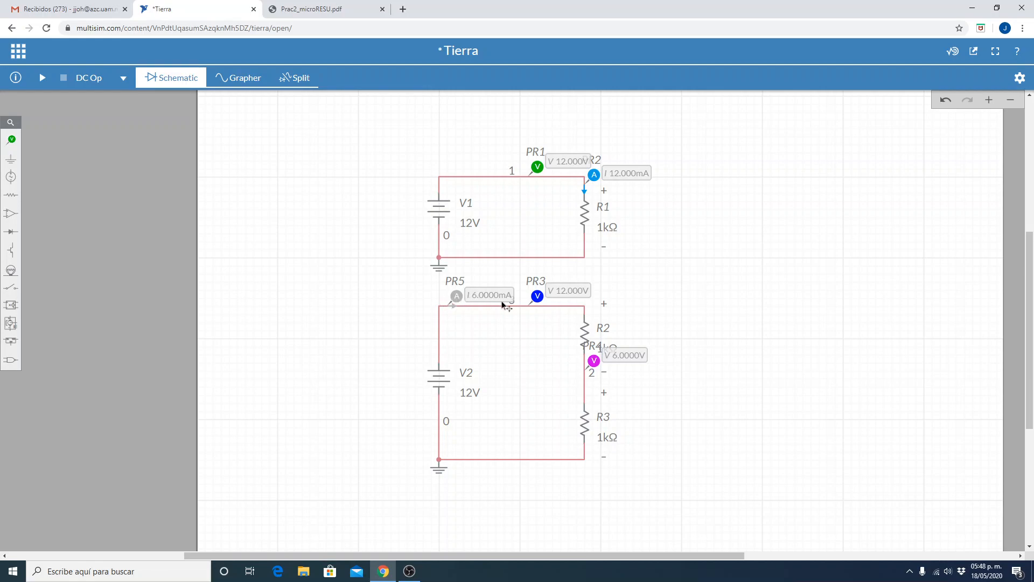
pyautogui.click(988, 100)
pyautogui.click(989, 100)
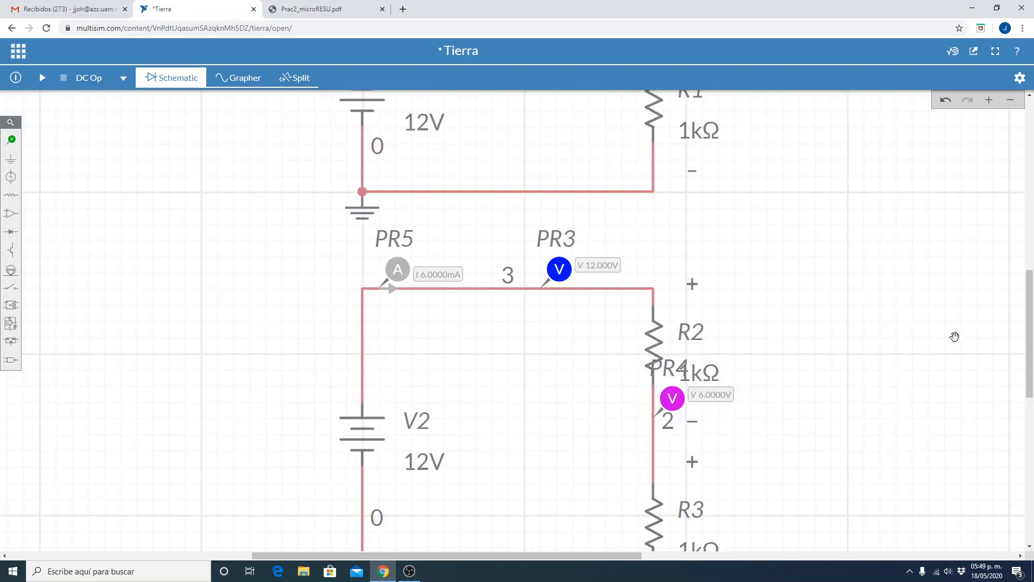
pyautogui.moveTo(951, 384); pyautogui.dragTo(939, 307)
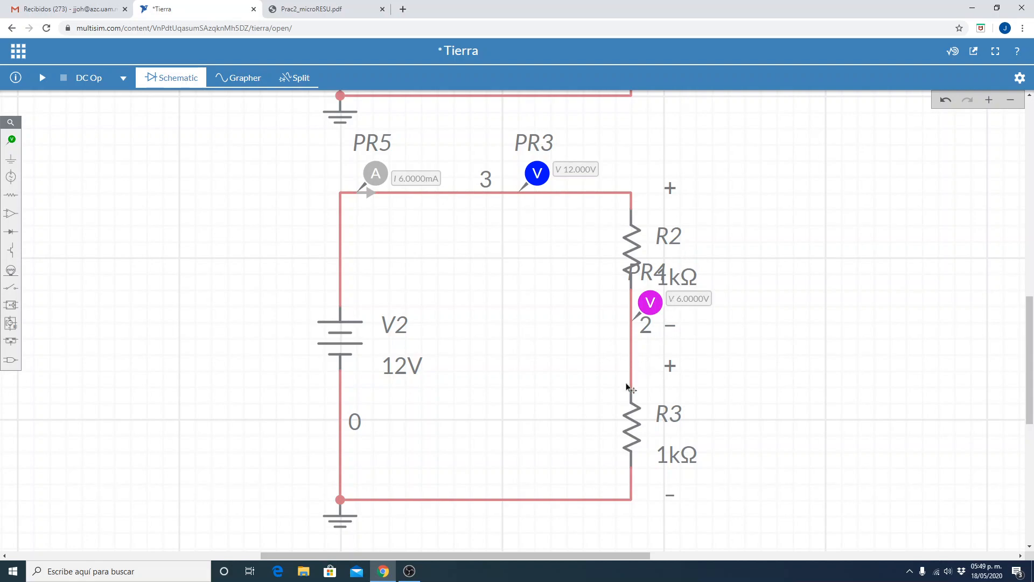
# Move the voltage probe PR4 farther down the wire between R2 and R3, clear of R2's value label.
pyautogui.click(647, 335)
pyautogui.moveTo(648, 340); pyautogui.dragTo(633, 351)
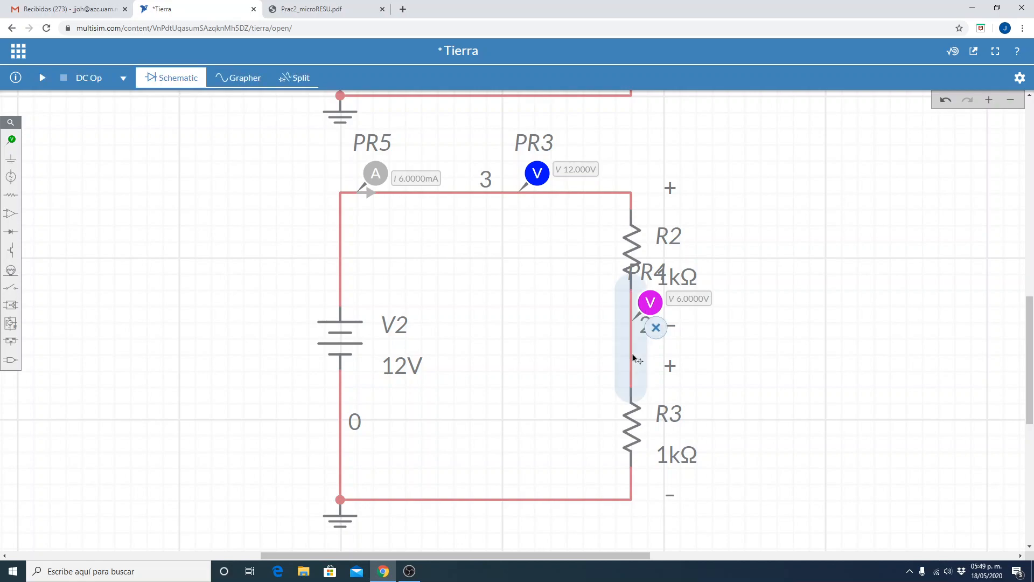
pyautogui.click(769, 342)
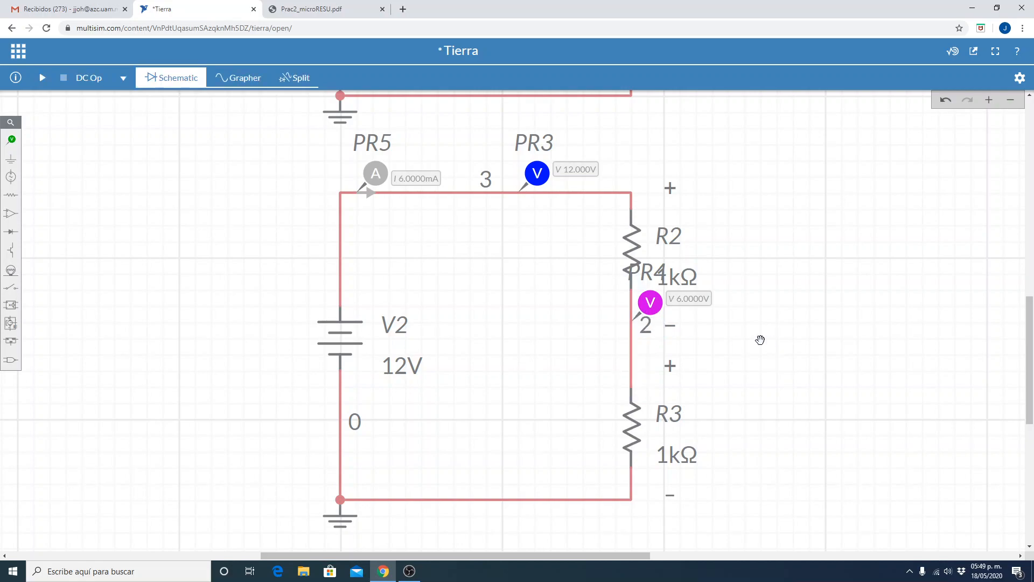
pyautogui.click(651, 303)
pyautogui.moveTo(651, 303); pyautogui.dragTo(650, 335)
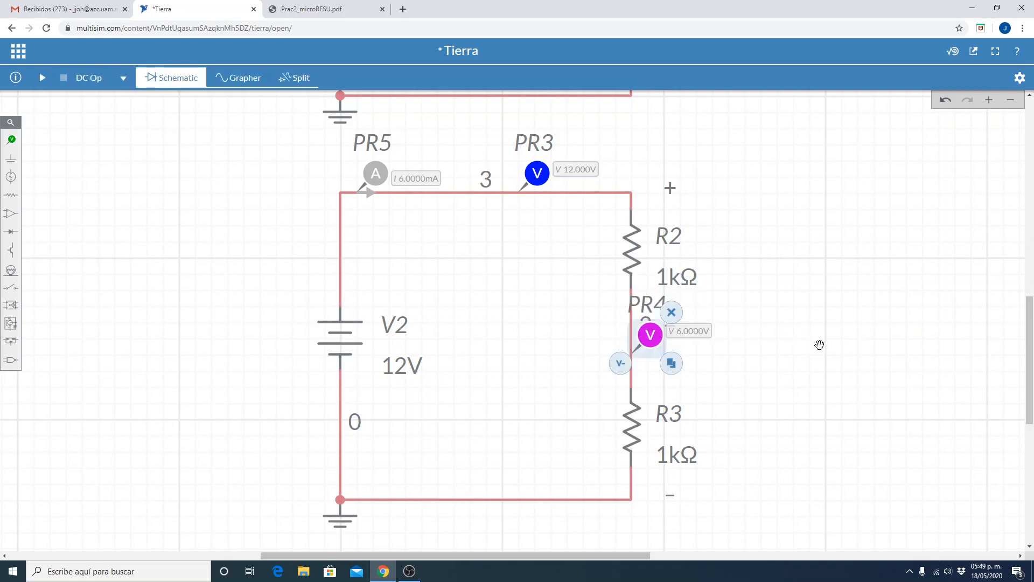
pyautogui.click(818, 345)
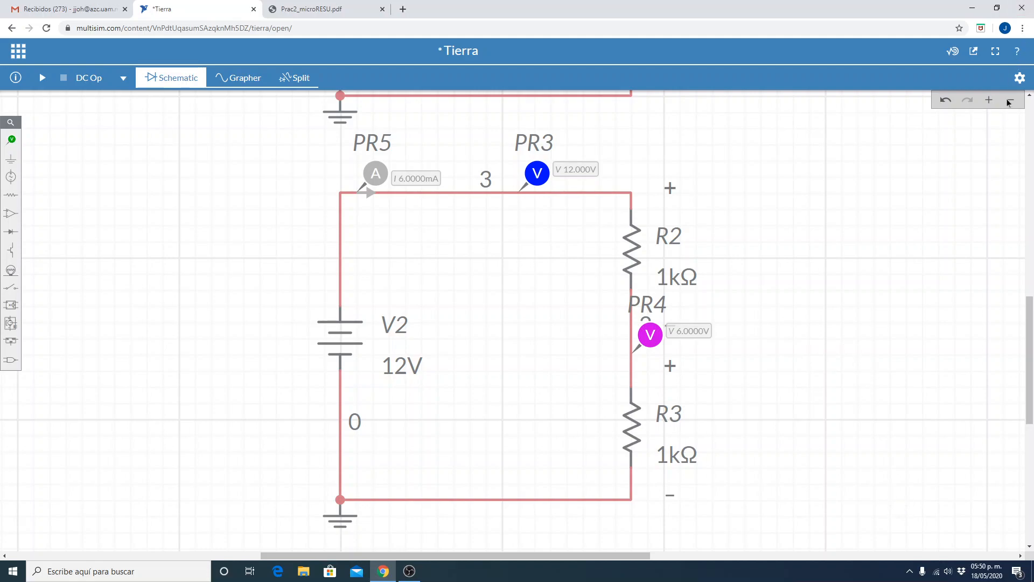
# Duplicate the 12 V source V2 twice, placing the copies one above the other in the empty area beside the second circuit.
pyautogui.click(989, 100)
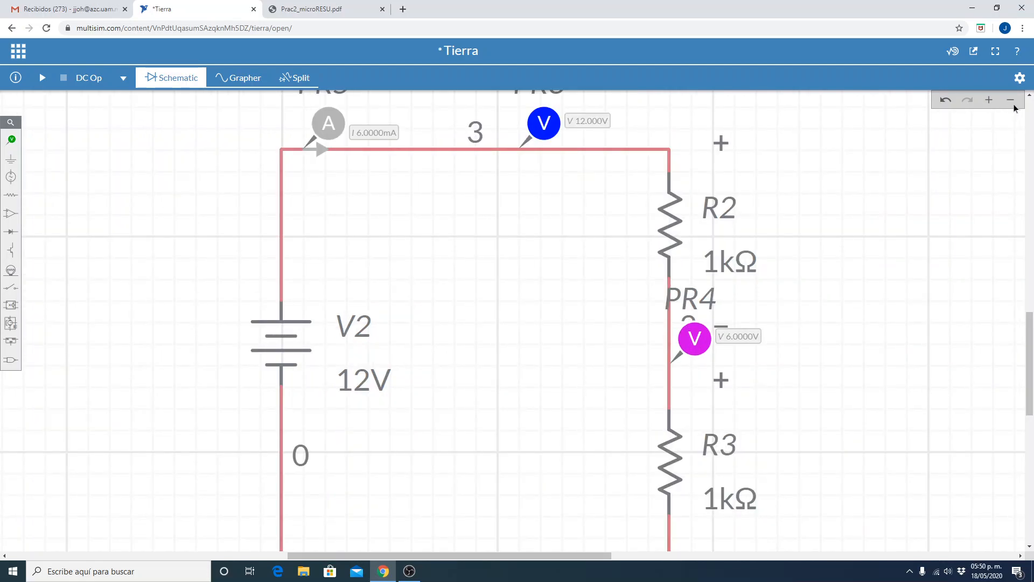
pyautogui.click(1011, 101)
pyautogui.click(1012, 102)
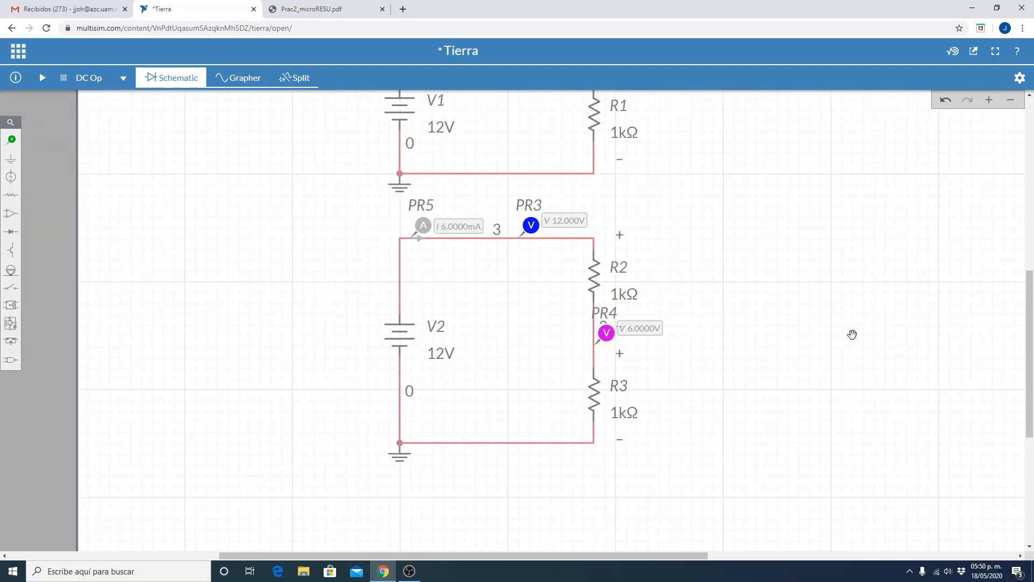
pyautogui.moveTo(861, 312); pyautogui.dragTo(593, 344)
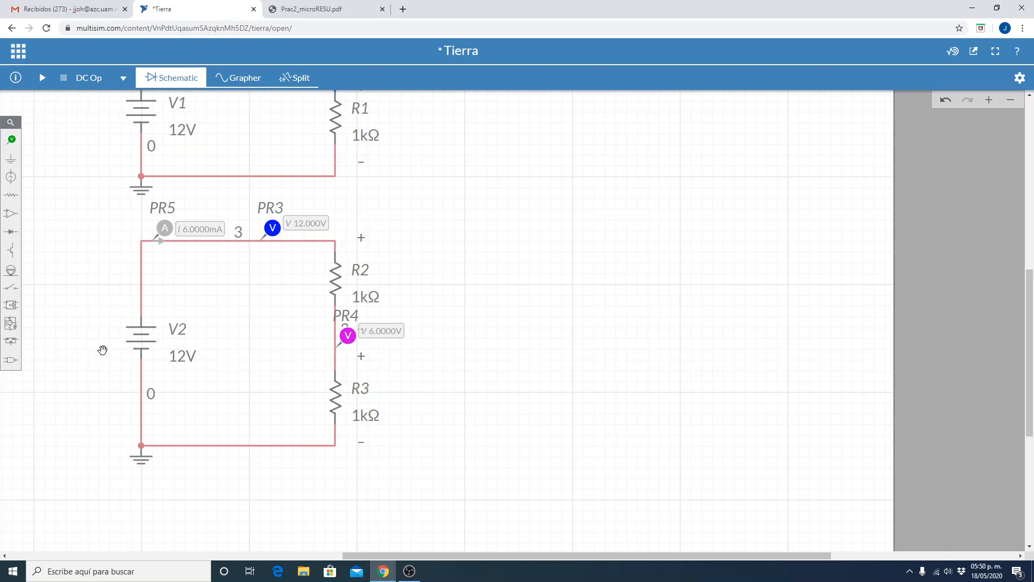
pyautogui.click(141, 336)
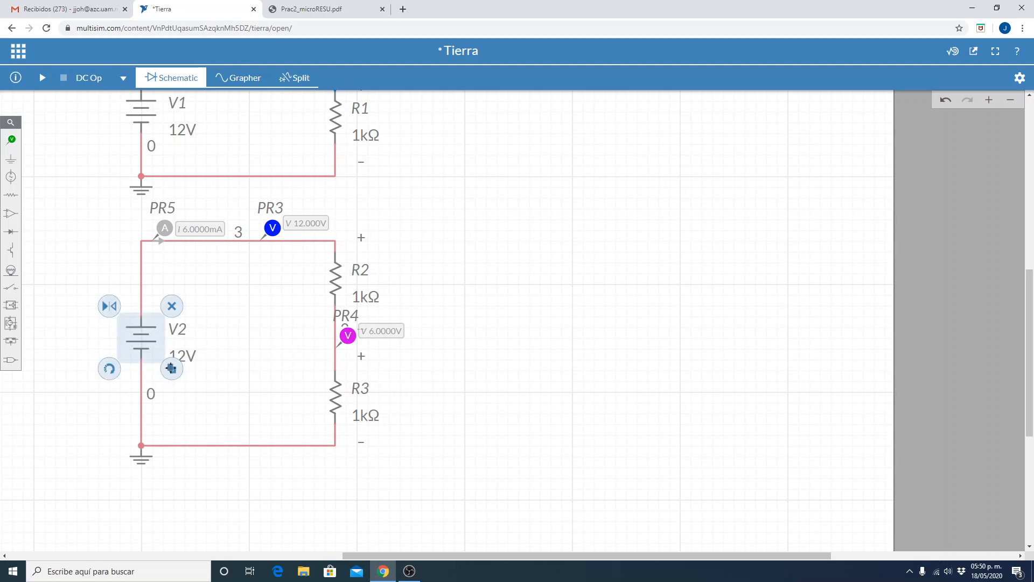
pyautogui.click(172, 368)
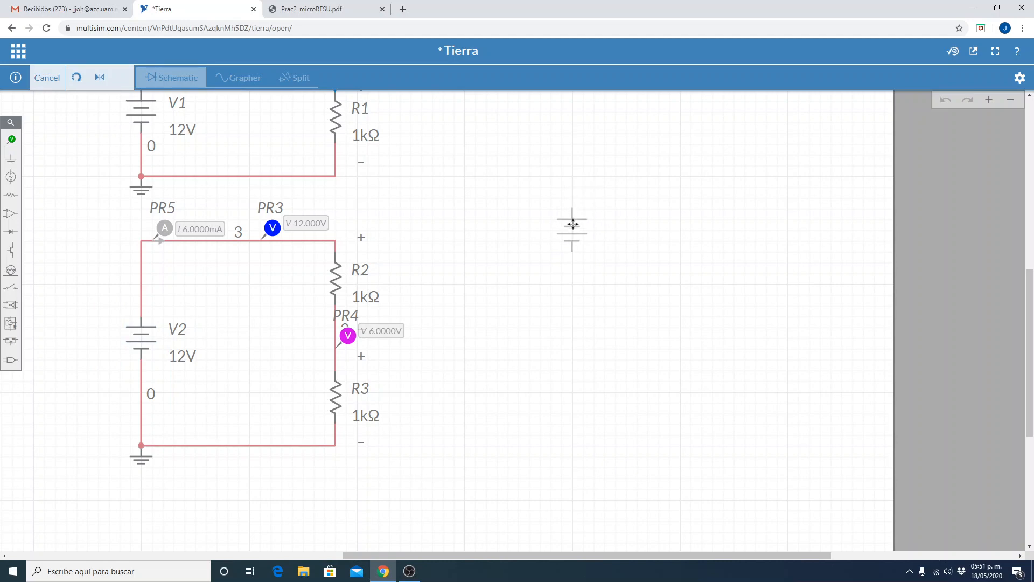
pyautogui.click(572, 229)
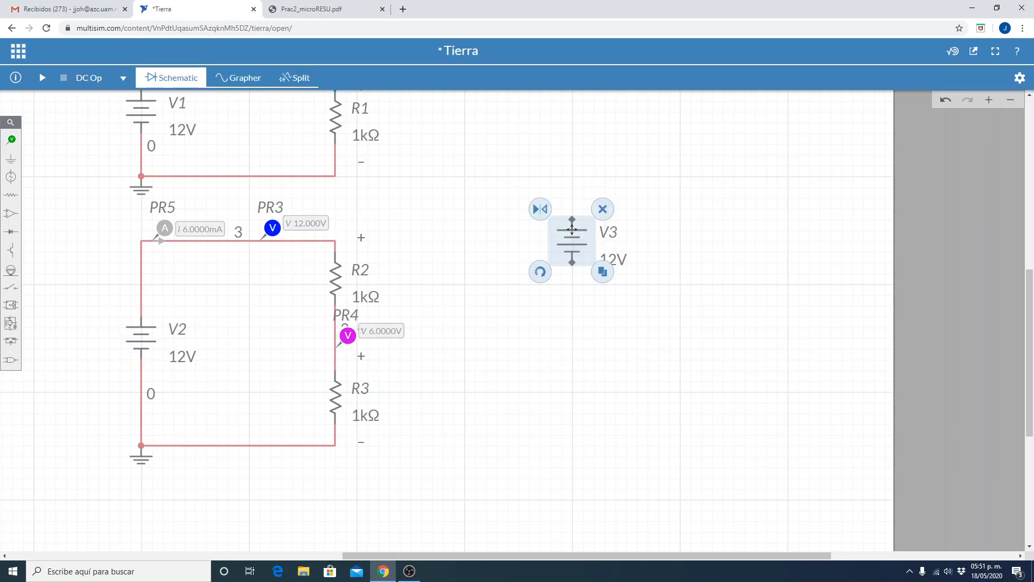
pyautogui.click(600, 271)
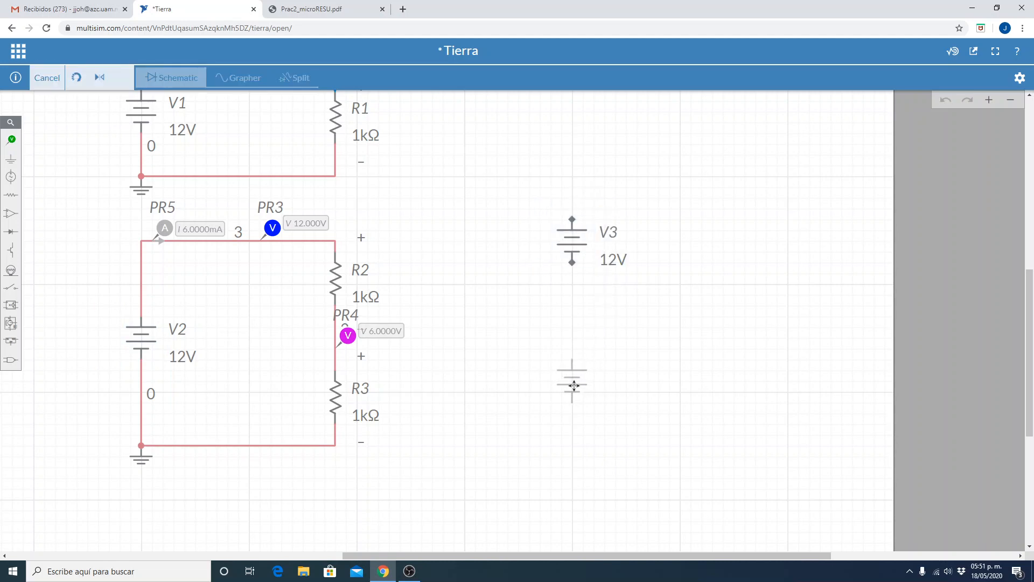
pyautogui.click(570, 391)
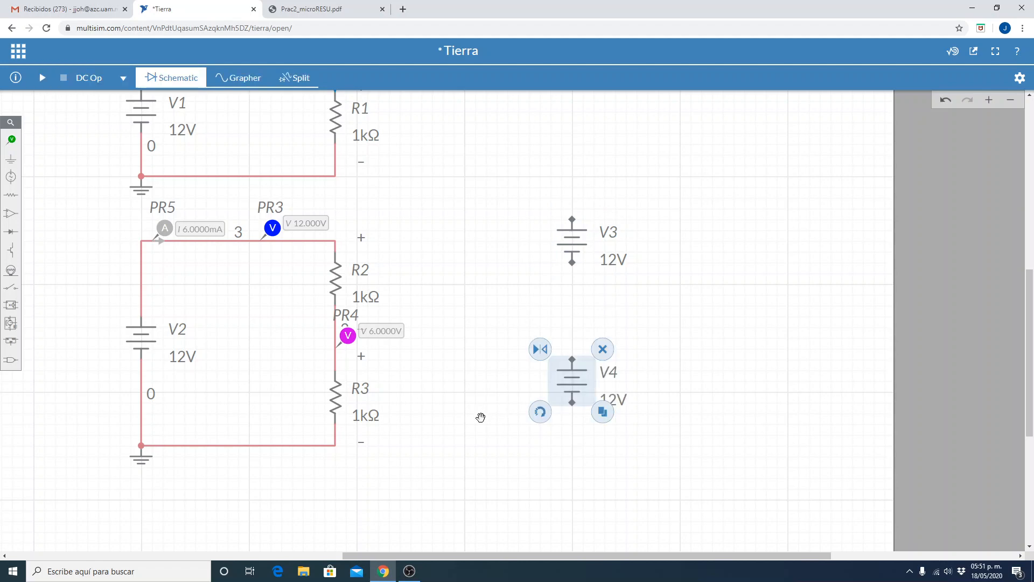
pyautogui.click(480, 418)
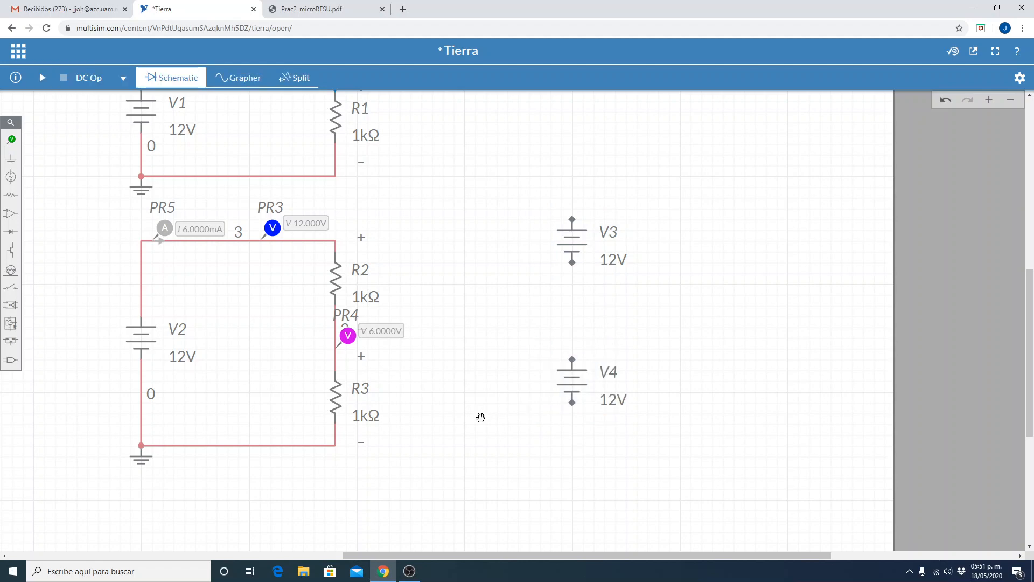
# Wire V3's negative terminal to V4's positive terminal.
pyautogui.click(572, 263)
pyautogui.moveTo(577, 268); pyautogui.dragTo(576, 364)
pyautogui.click(674, 346)
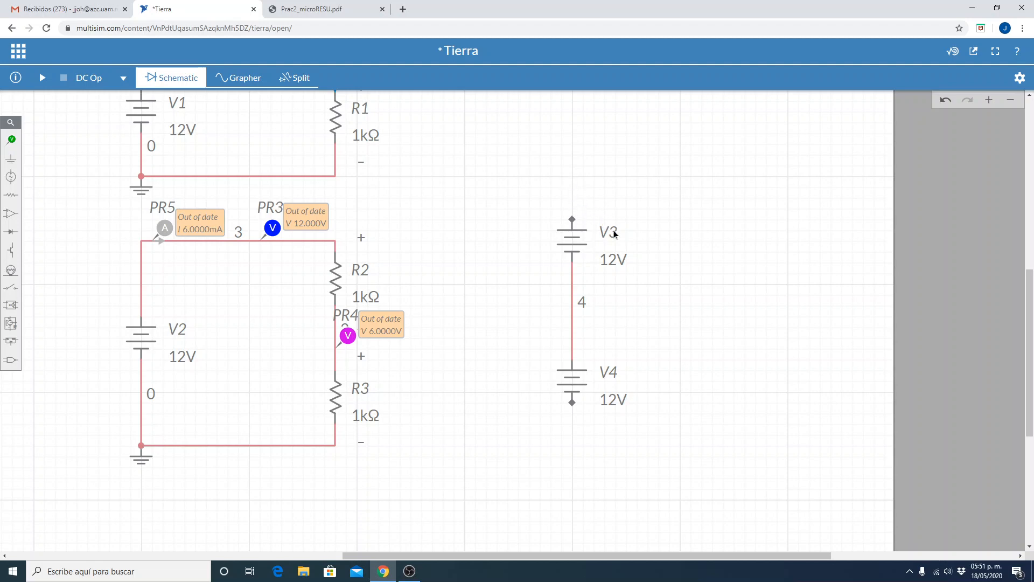
# Place a ground beside the wire joining V3 and V4 and connect it to that wire.
pyautogui.click(1008, 102)
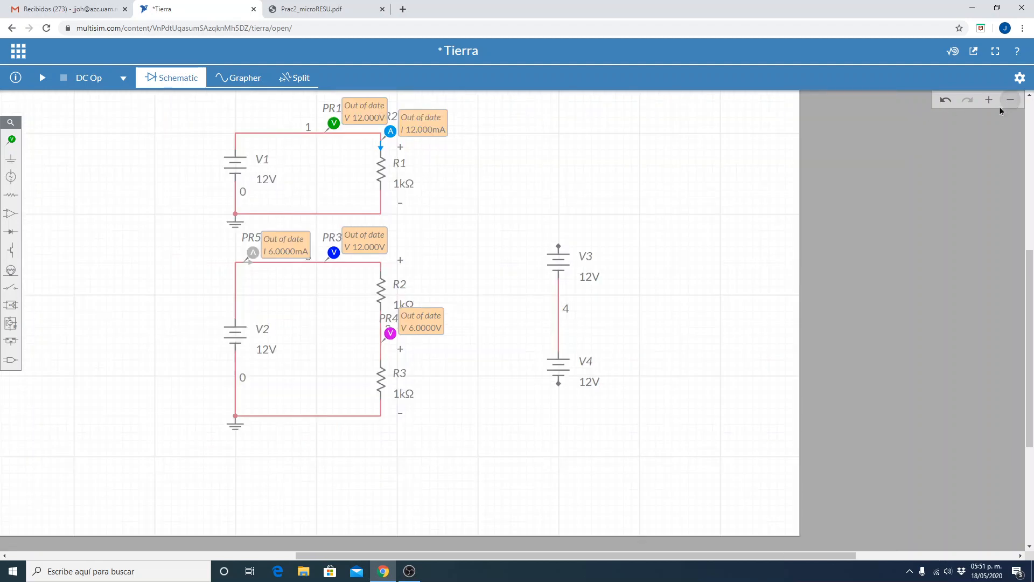
pyautogui.click(989, 101)
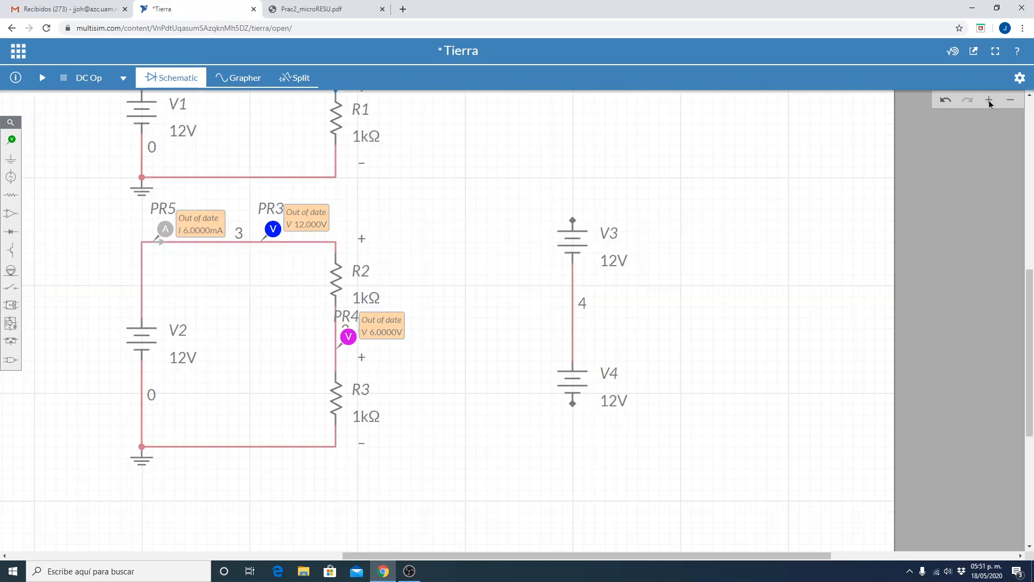
pyautogui.click(989, 102)
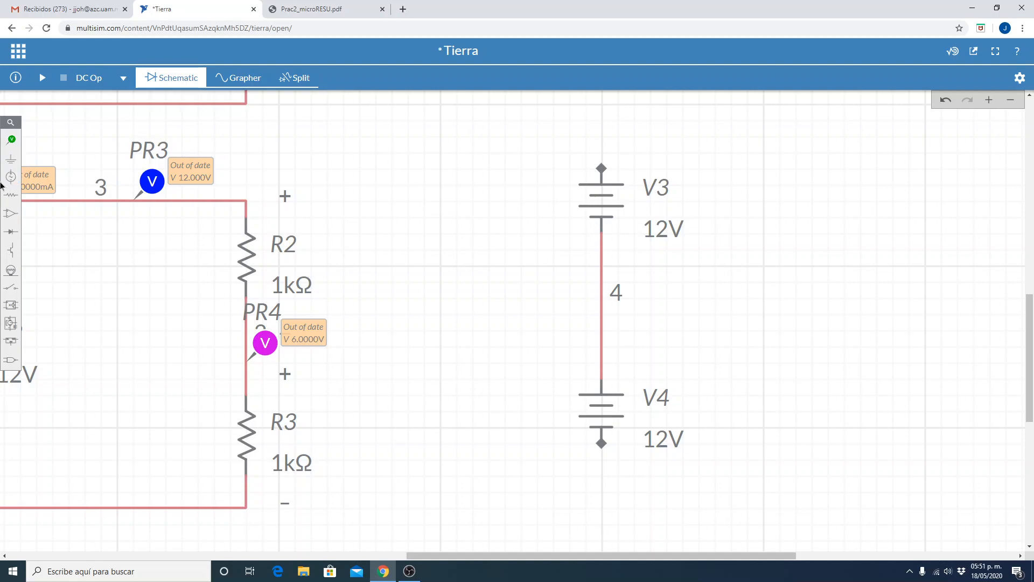
pyautogui.click(8, 160)
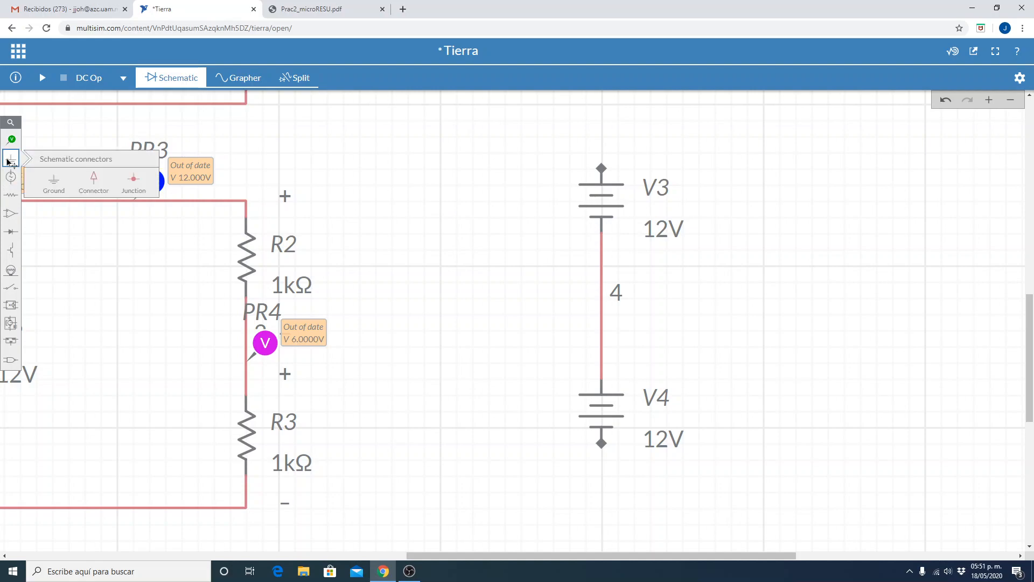
pyautogui.click(52, 181)
pyautogui.click(552, 318)
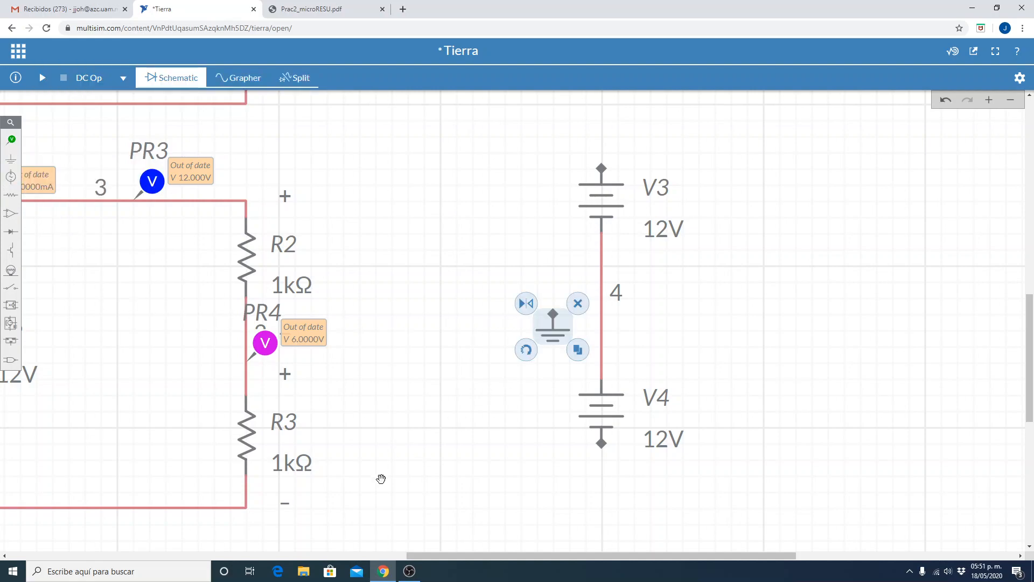
pyautogui.click(492, 433)
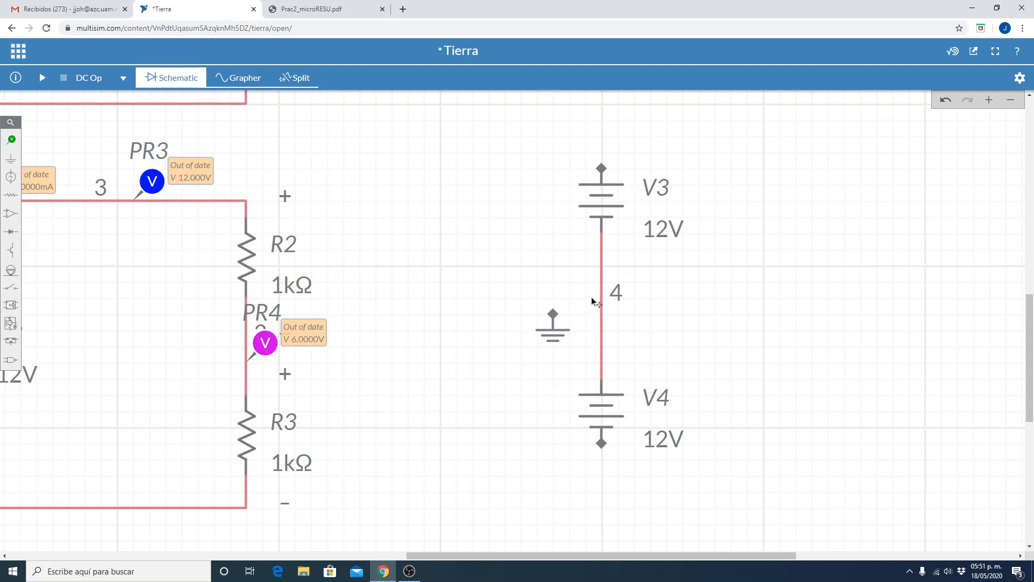
pyautogui.moveTo(552, 311); pyautogui.dragTo(599, 300)
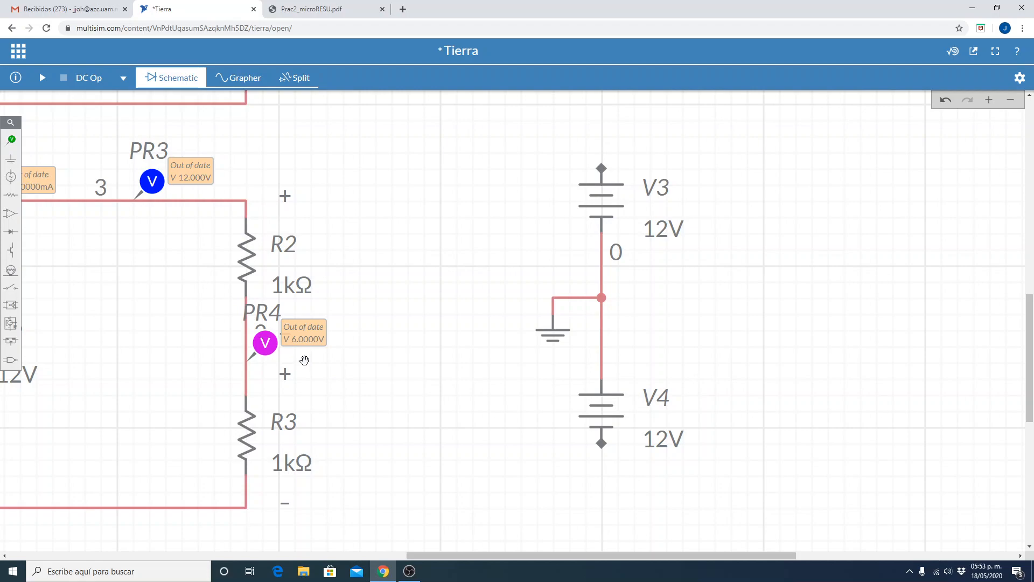
# Duplicate resistors R2 and R3, placing the 1 kΩ copies one above the other across from sources V3 and V4.
pyautogui.click(250, 257)
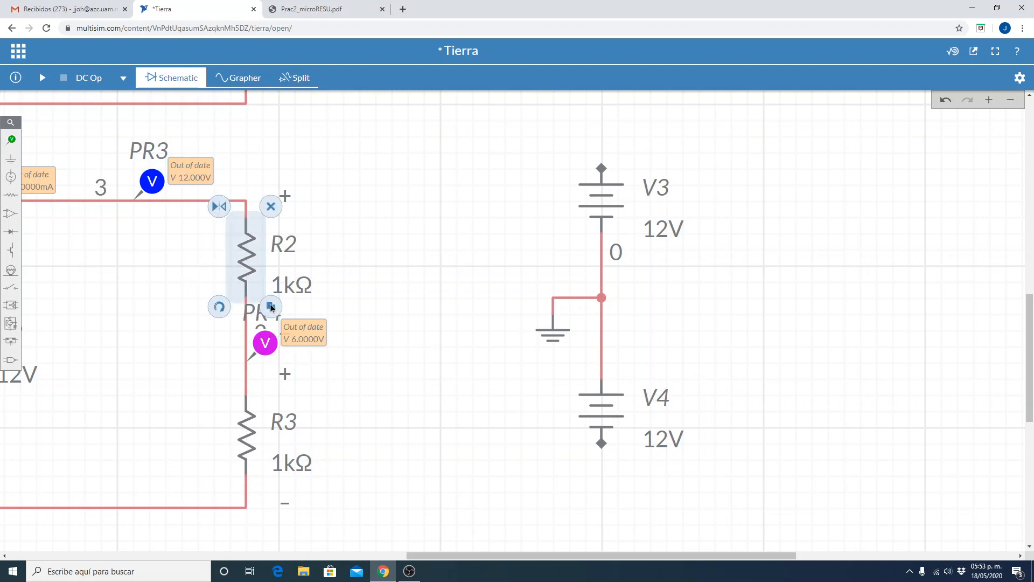
pyautogui.click(271, 307)
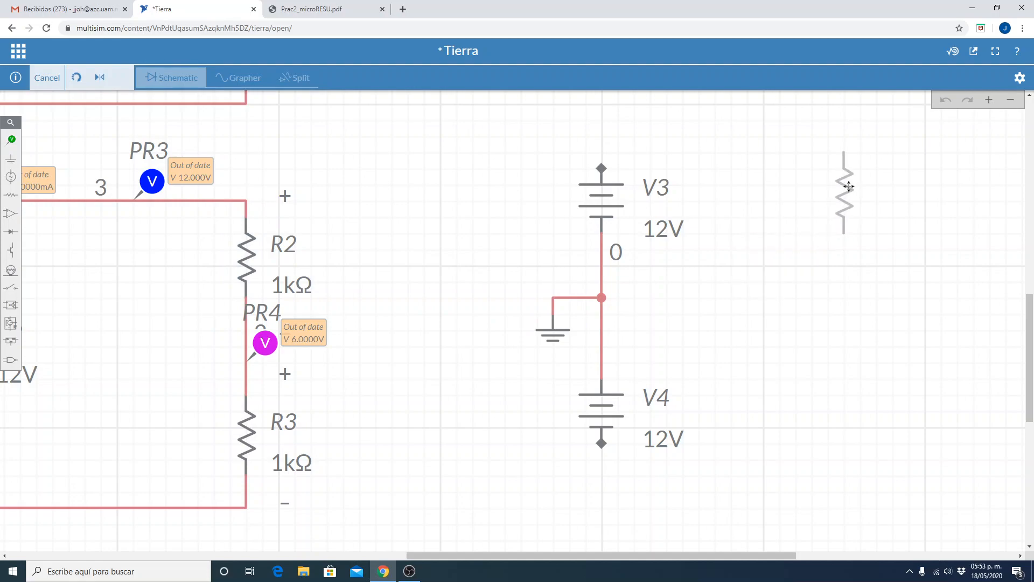
pyautogui.click(849, 186)
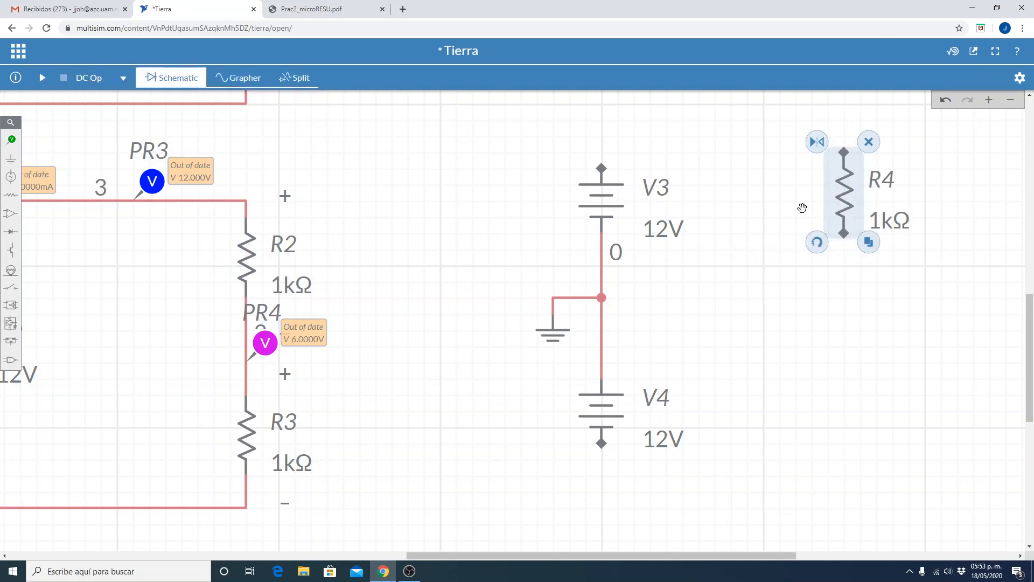
pyautogui.click(246, 451)
pyautogui.click(271, 482)
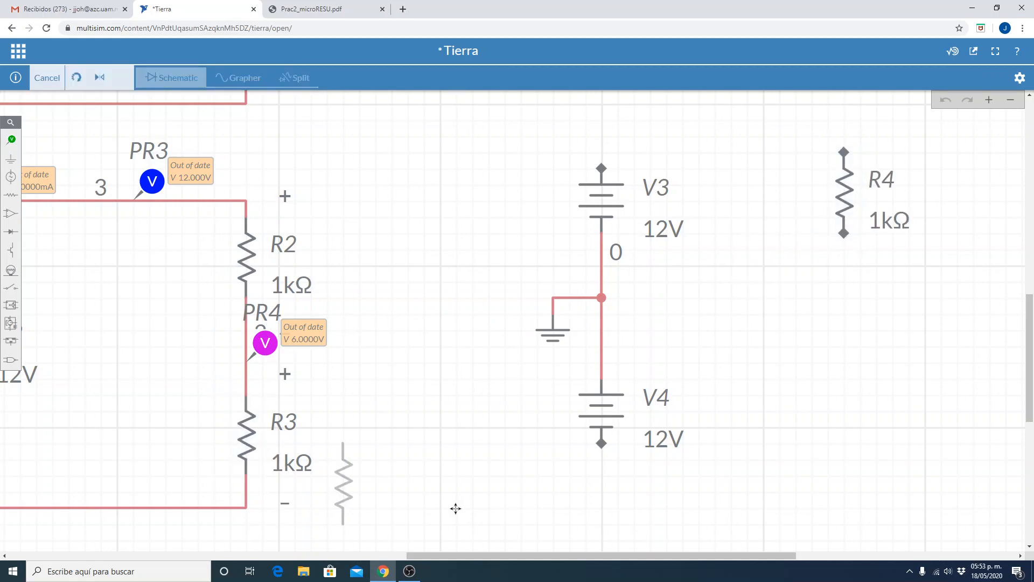
pyautogui.scroll(-2, 387, 501)
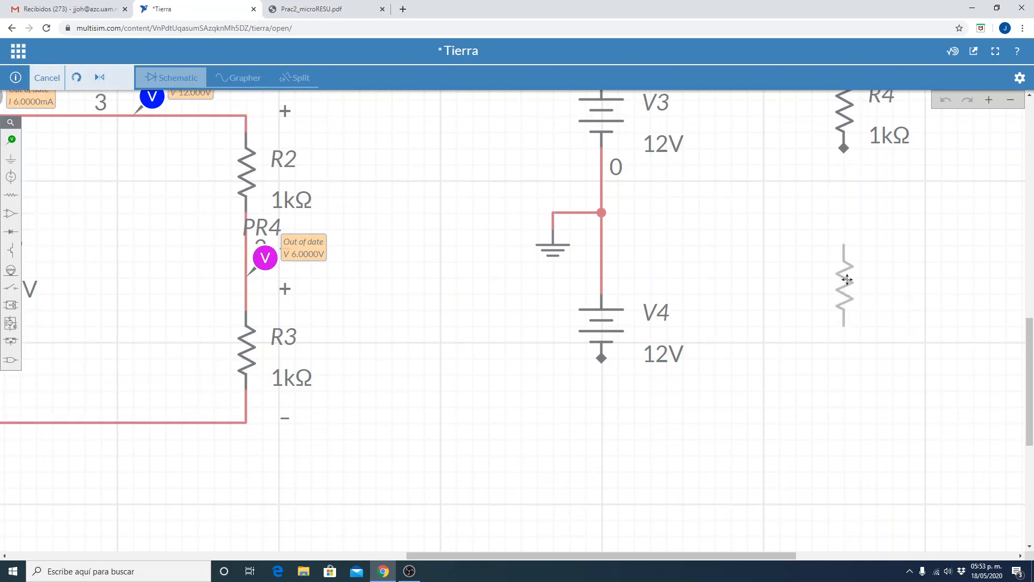
pyautogui.click(847, 281)
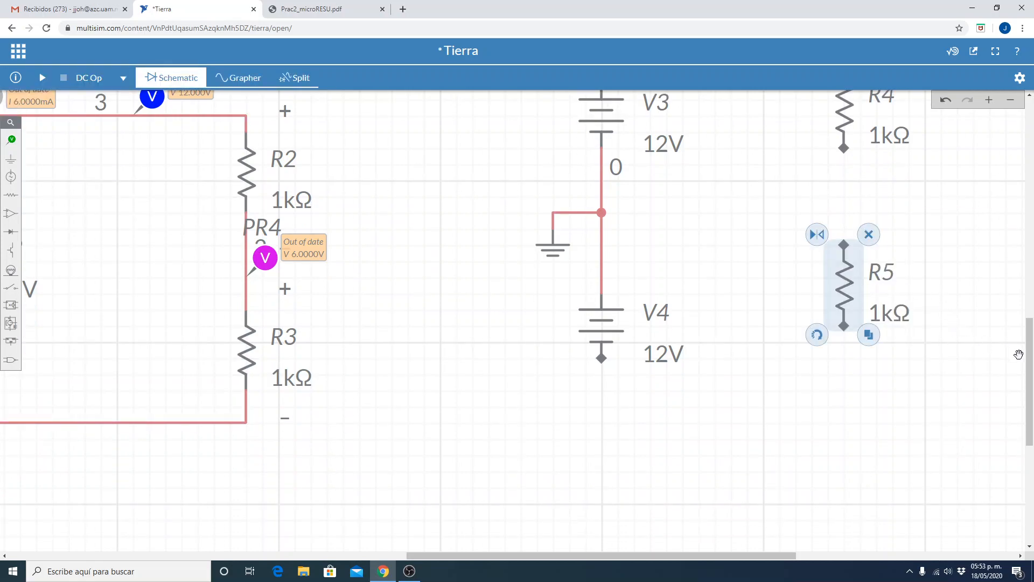
pyautogui.scroll(2, 1031, 345)
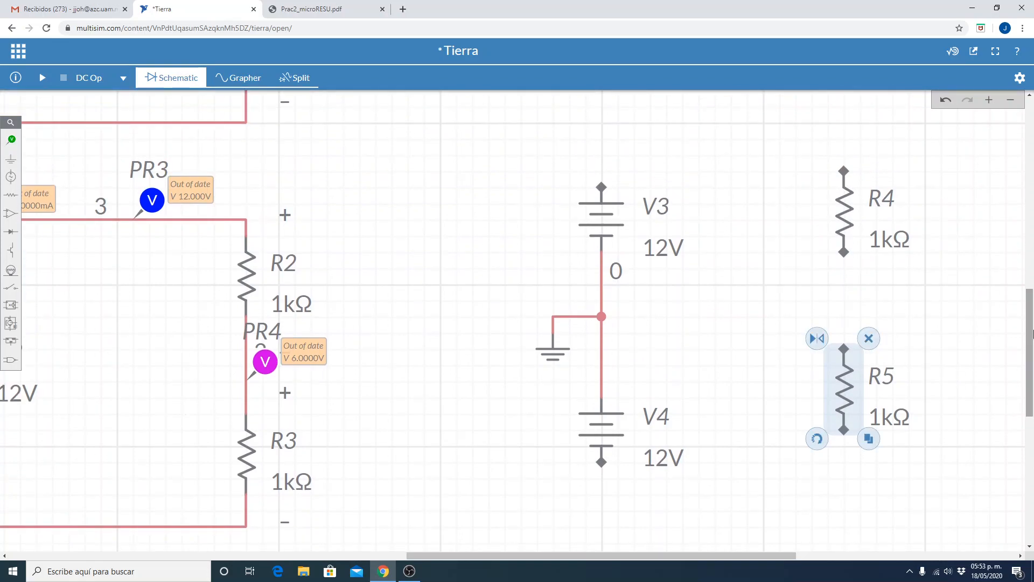
# Reposition R4 and R5 so they line up vertically, with R4 level with V3 and R5 level with V4.
pyautogui.moveTo(851, 384); pyautogui.dragTo(854, 409)
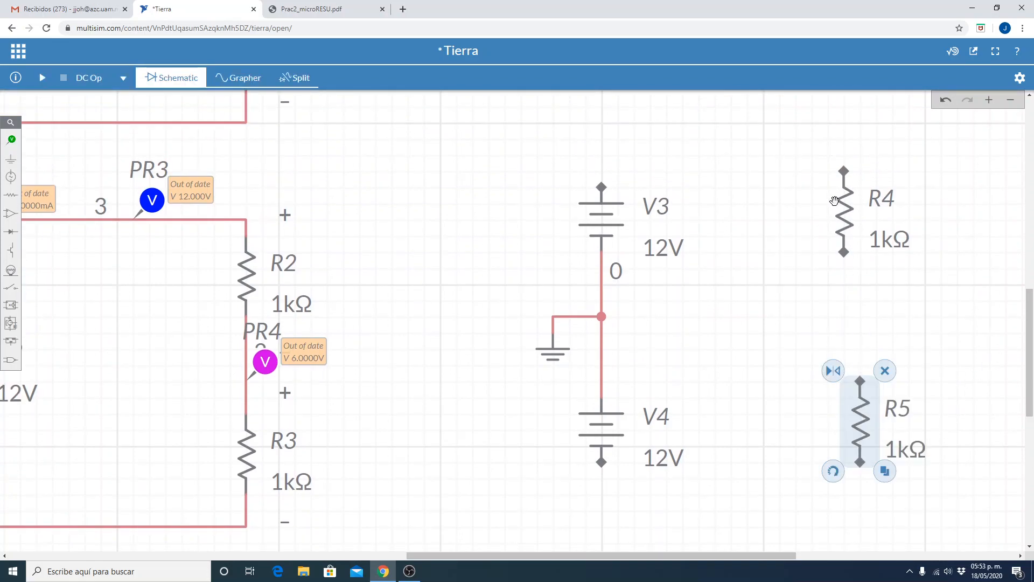
pyautogui.moveTo(844, 214); pyautogui.dragTo(850, 228)
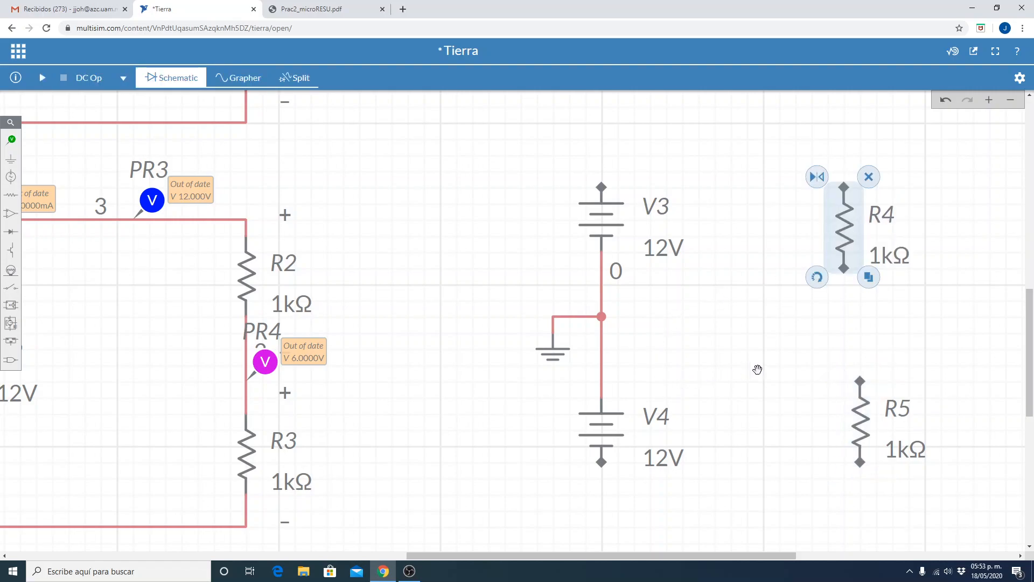
pyautogui.moveTo(856, 228); pyautogui.dragTo(870, 231)
pyautogui.click(794, 280)
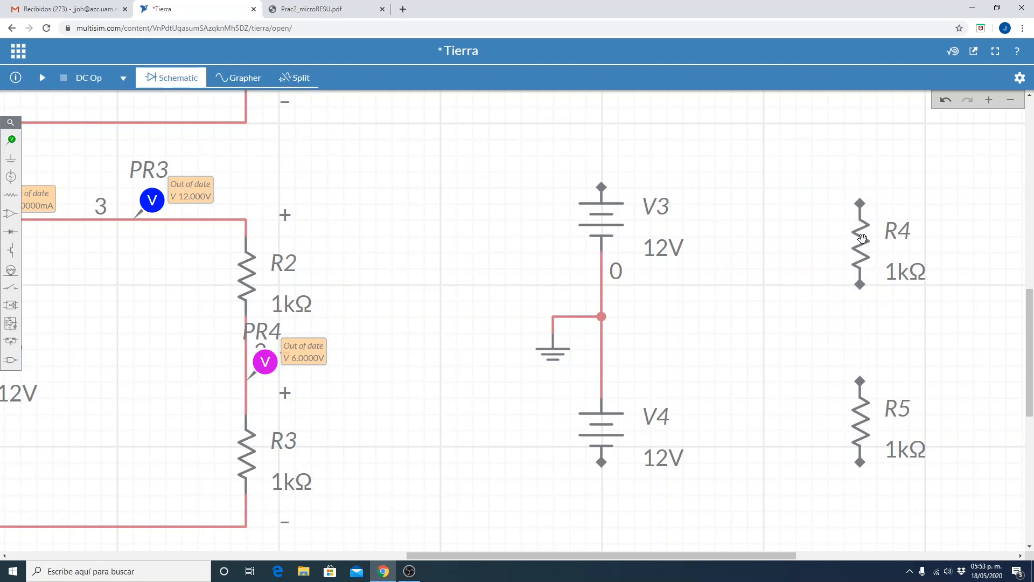
pyautogui.moveTo(860, 233); pyautogui.dragTo(865, 208)
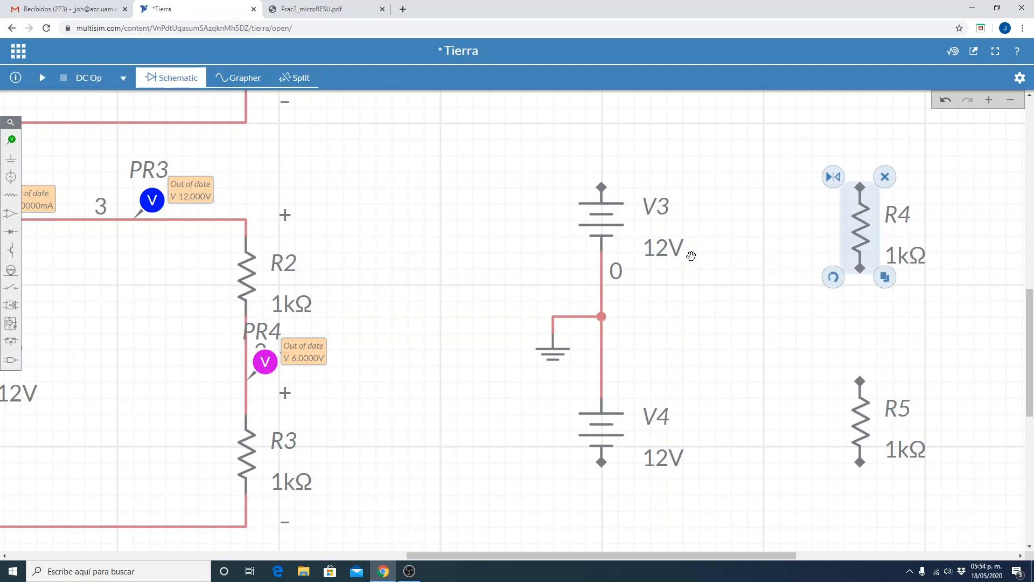
pyautogui.click(670, 340)
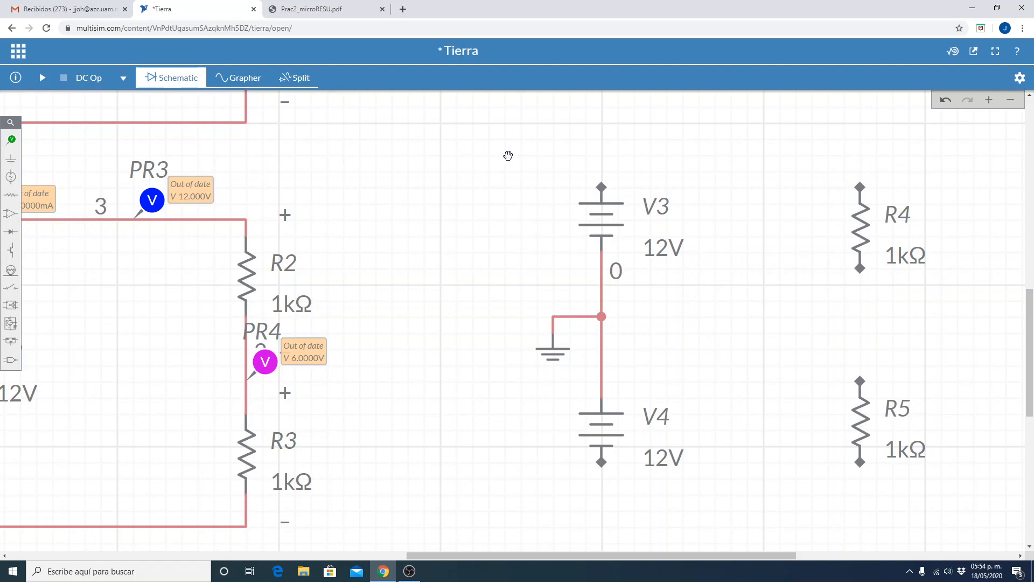
# Close the dual-supply loop by wiring V3's positive terminal to R4, R4 to R5, and R5 to V4's negative terminal.
pyautogui.click(595, 186)
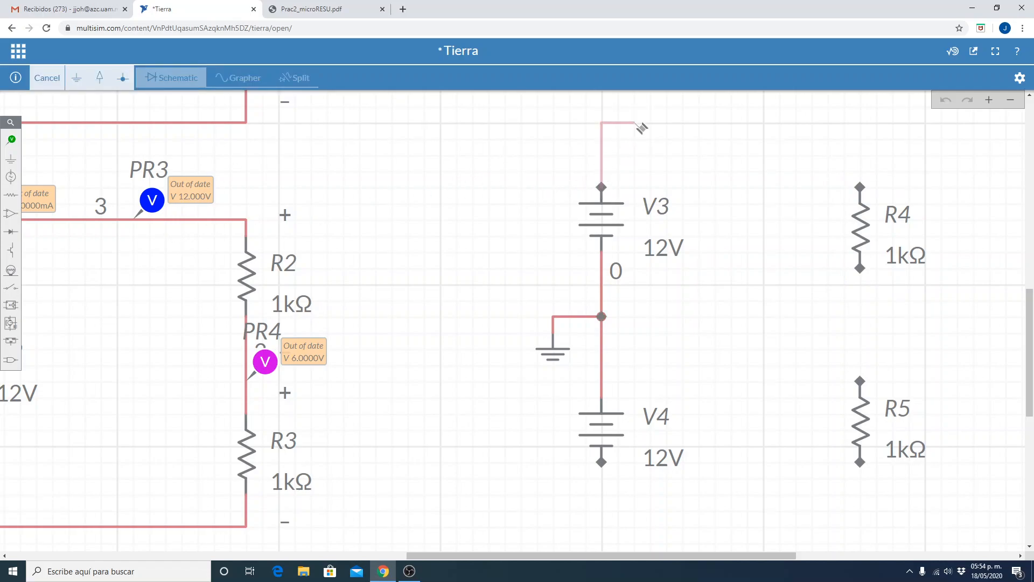
pyautogui.click(860, 189)
pyautogui.click(863, 271)
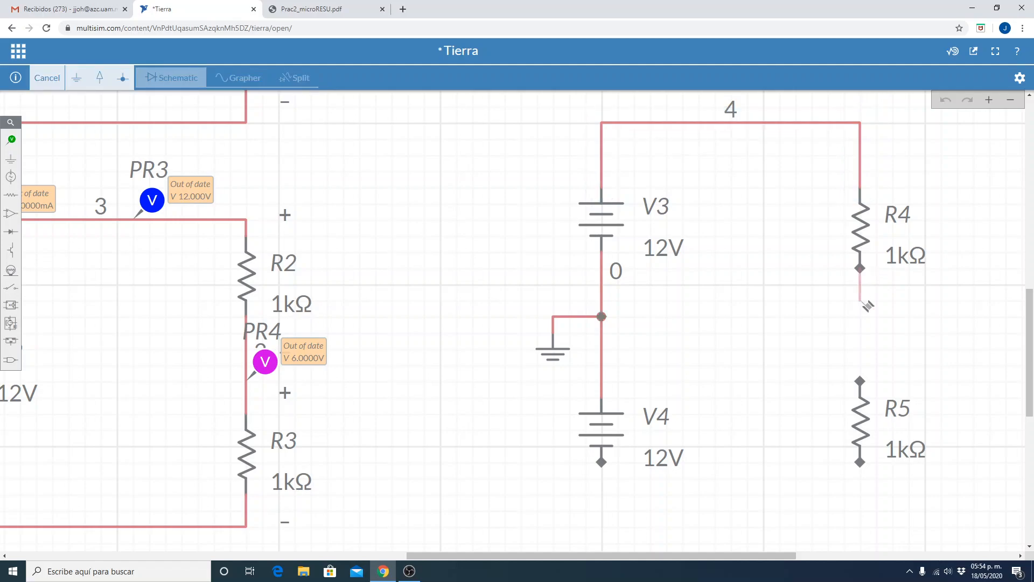
pyautogui.click(861, 383)
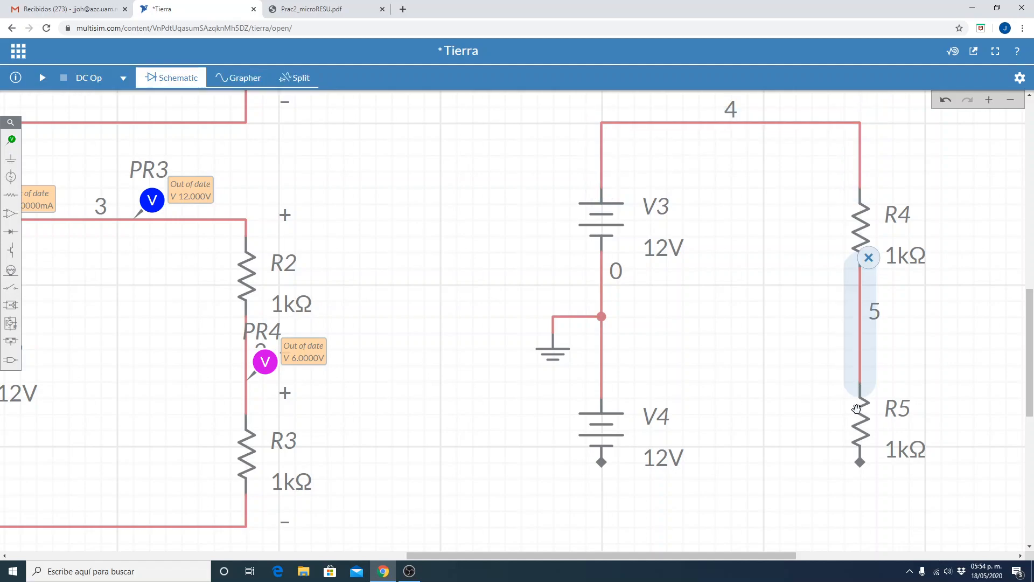
pyautogui.click(864, 467)
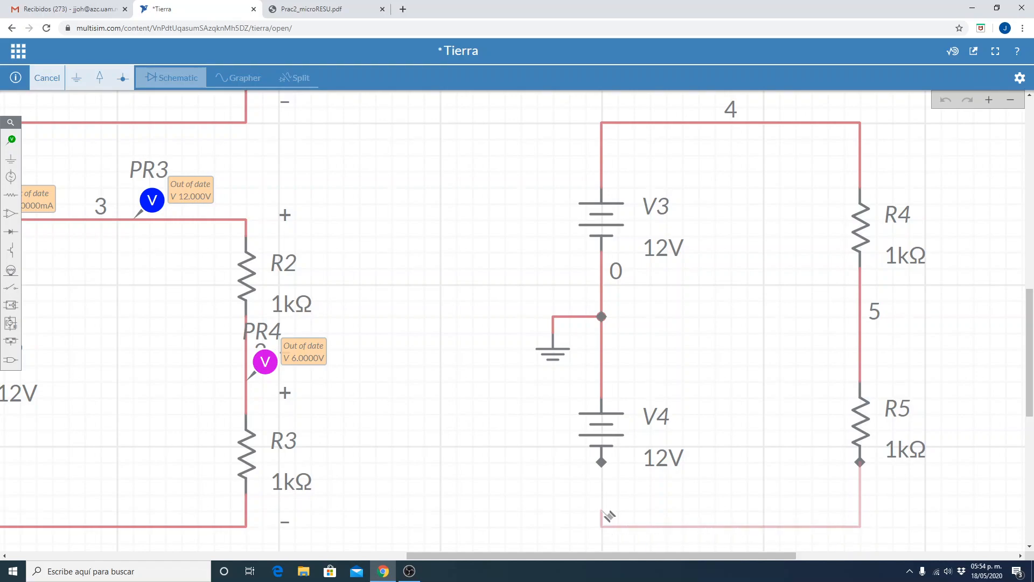
pyautogui.click(602, 461)
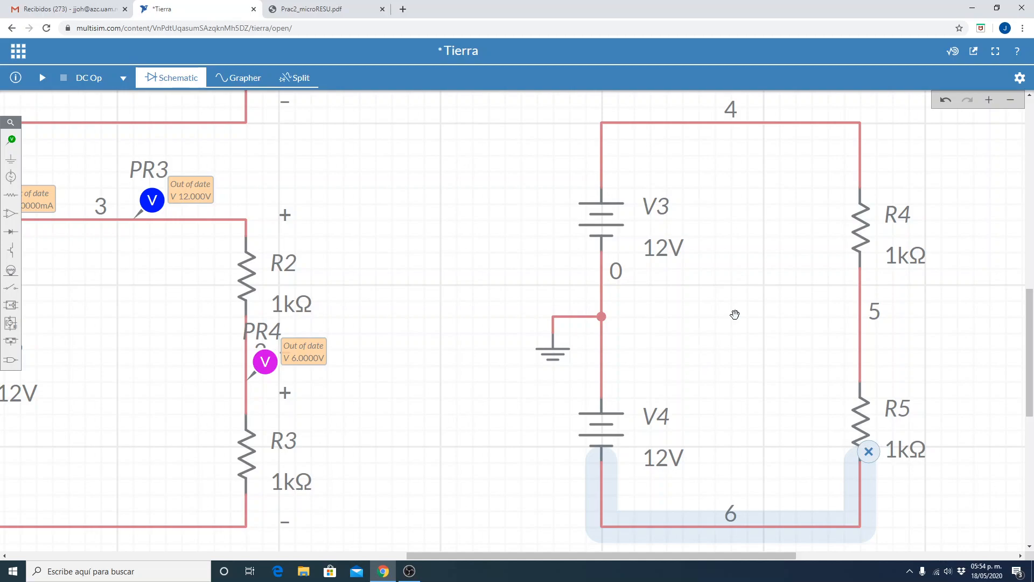
pyautogui.click(443, 351)
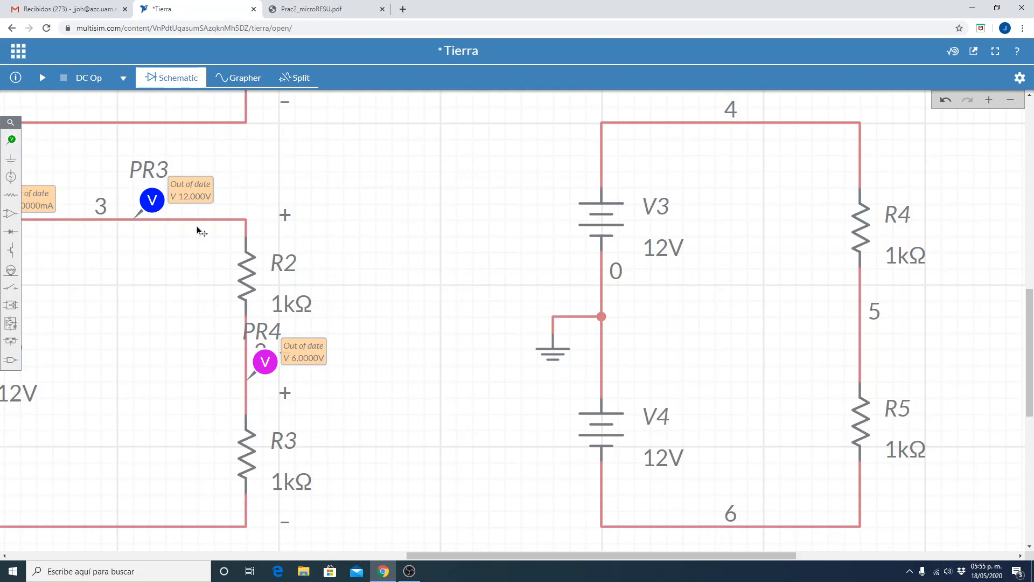
# Duplicate voltage probe PR3 onto the wire from V3 to R4, and duplicate that copy onto the wire between R4 and R5.
pyautogui.click(144, 202)
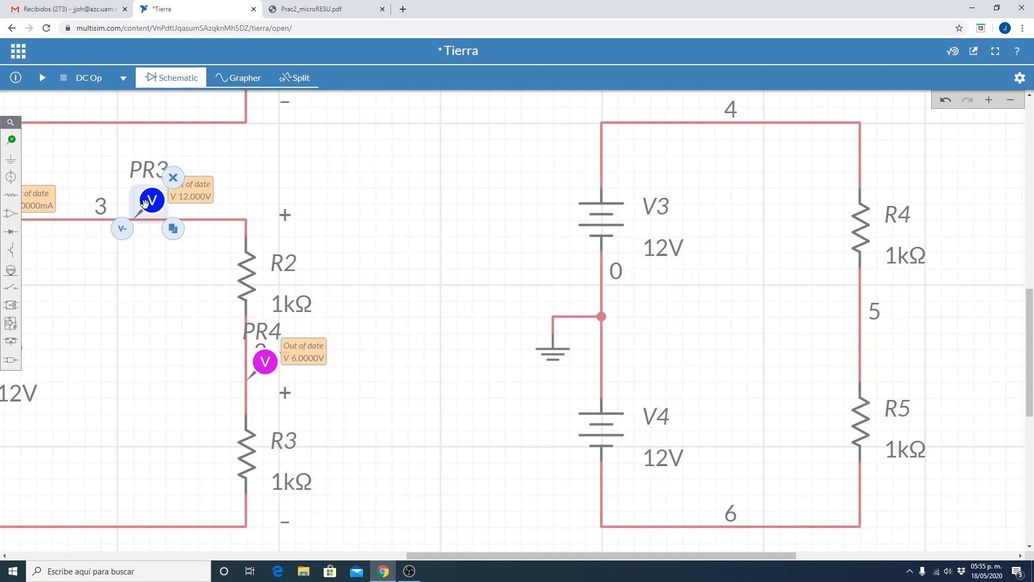
pyautogui.click(174, 230)
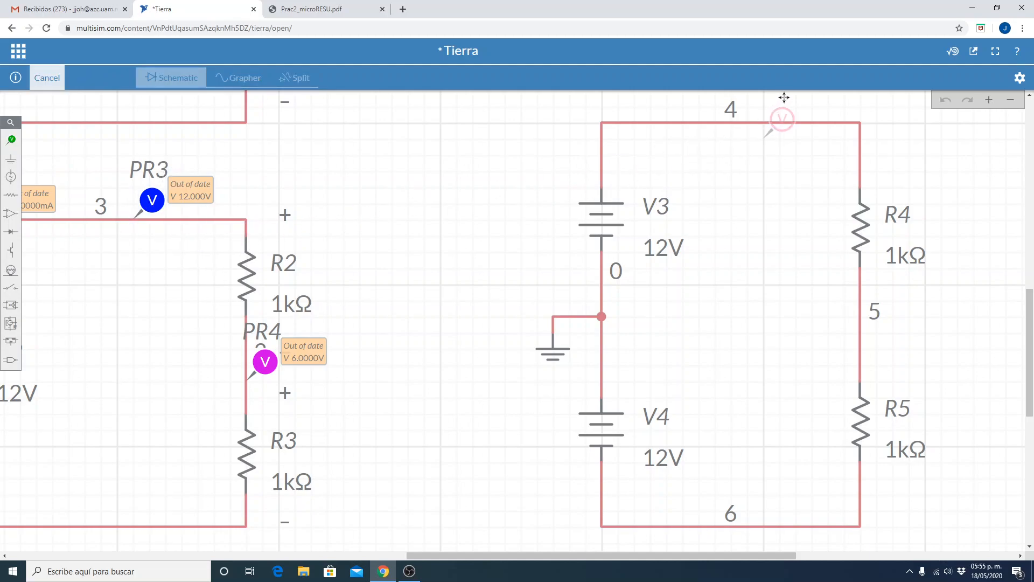
pyautogui.click(782, 121)
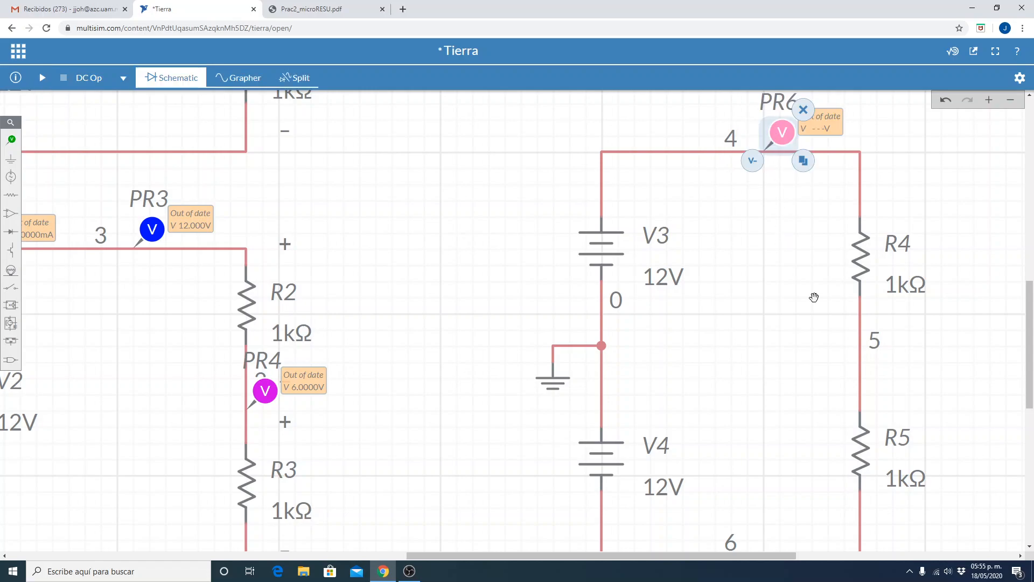
pyautogui.click(803, 161)
pyautogui.click(880, 373)
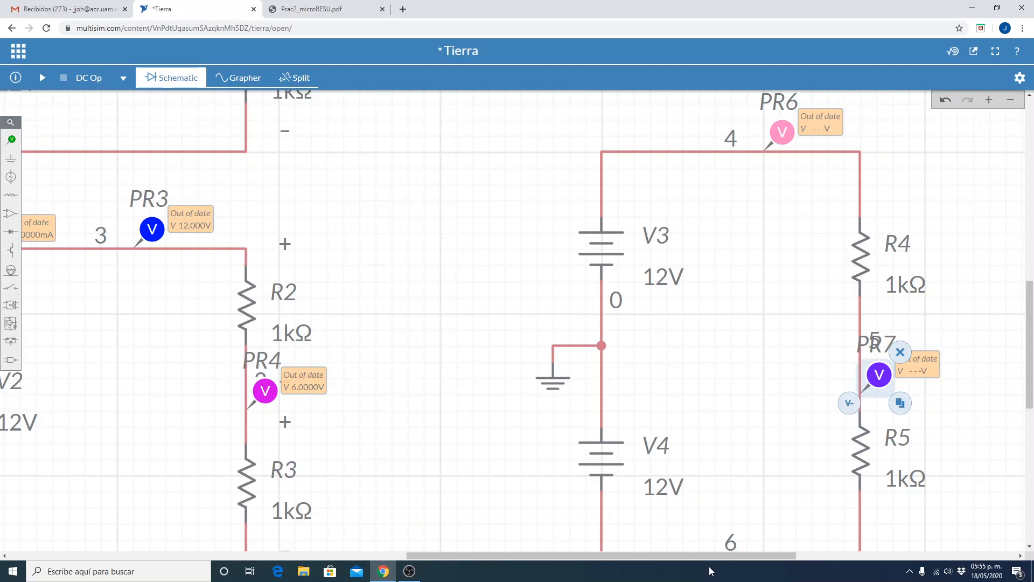
# Duplicate current probe PR5 onto the upper wire near V3 in the dual-supply circuit.
pyautogui.moveTo(703, 555); pyautogui.dragTo(574, 554)
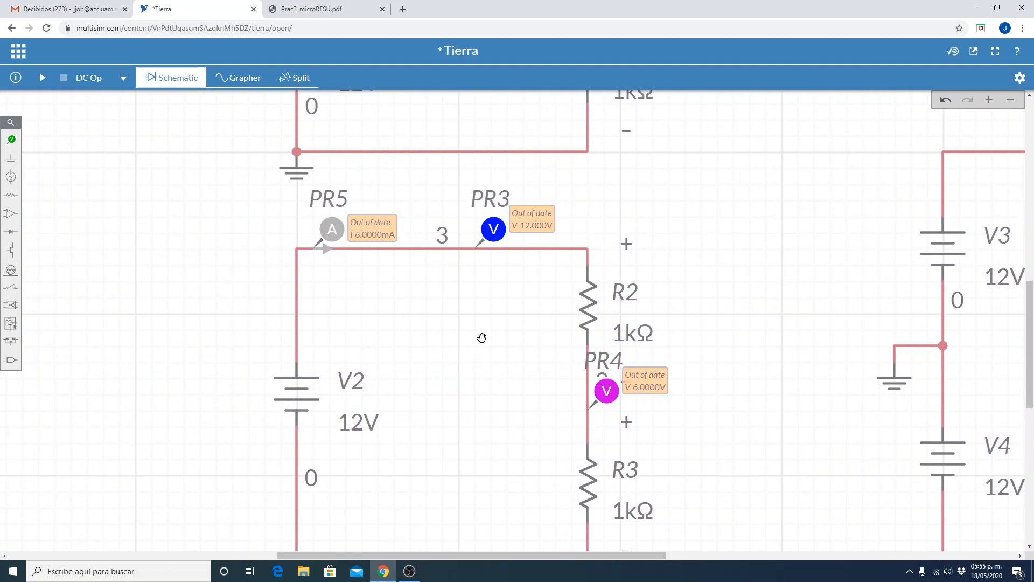
pyautogui.click(328, 231)
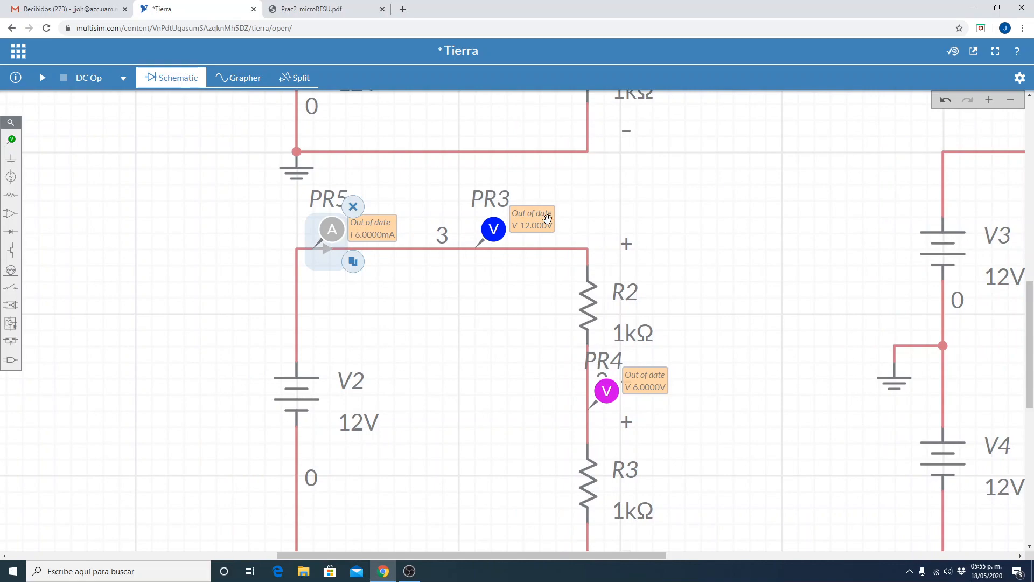
pyautogui.click(354, 263)
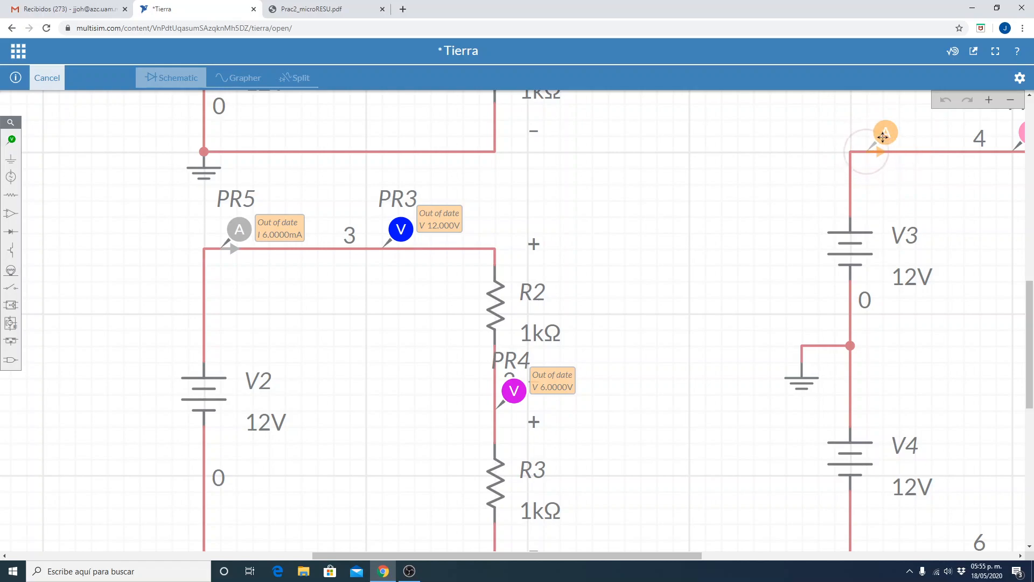
pyautogui.click(883, 135)
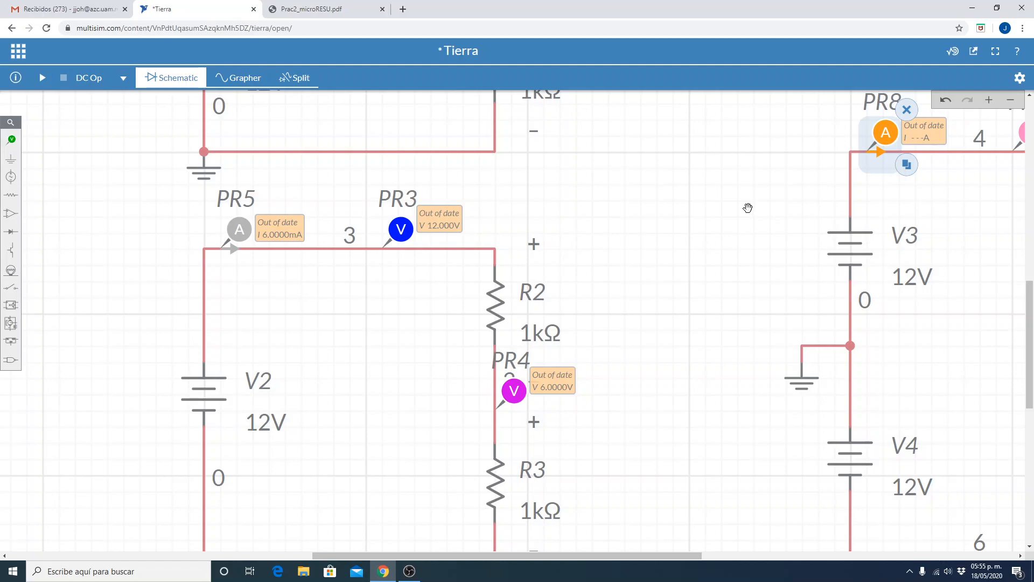
# Move resistor R4 slightly up its branch to leave more room above probe PR7.
pyautogui.click(1009, 103)
pyautogui.moveTo(671, 556); pyautogui.dragTo(754, 542)
pyautogui.click(697, 509)
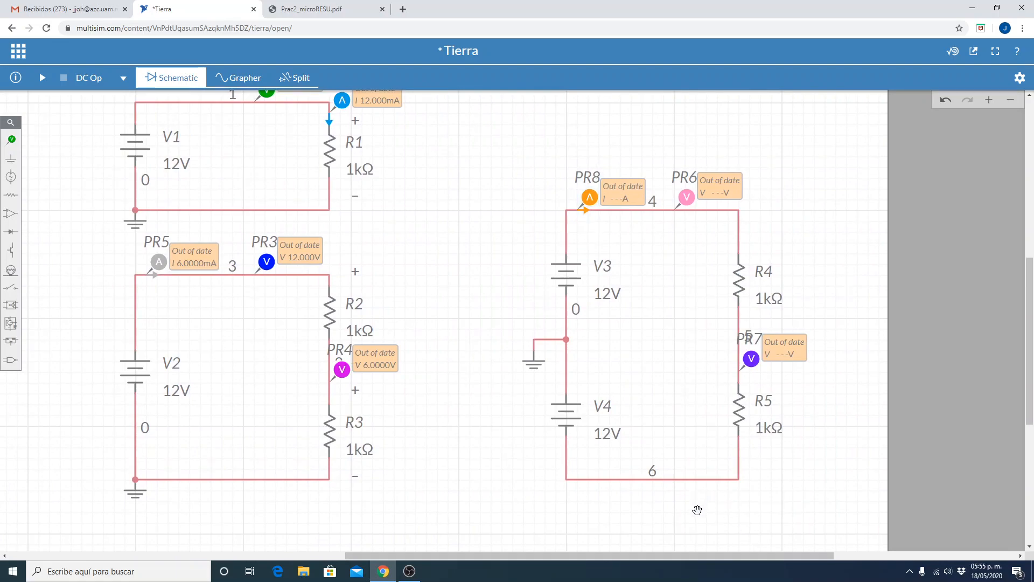
pyautogui.click(742, 279)
pyautogui.moveTo(743, 277); pyautogui.dragTo(742, 246)
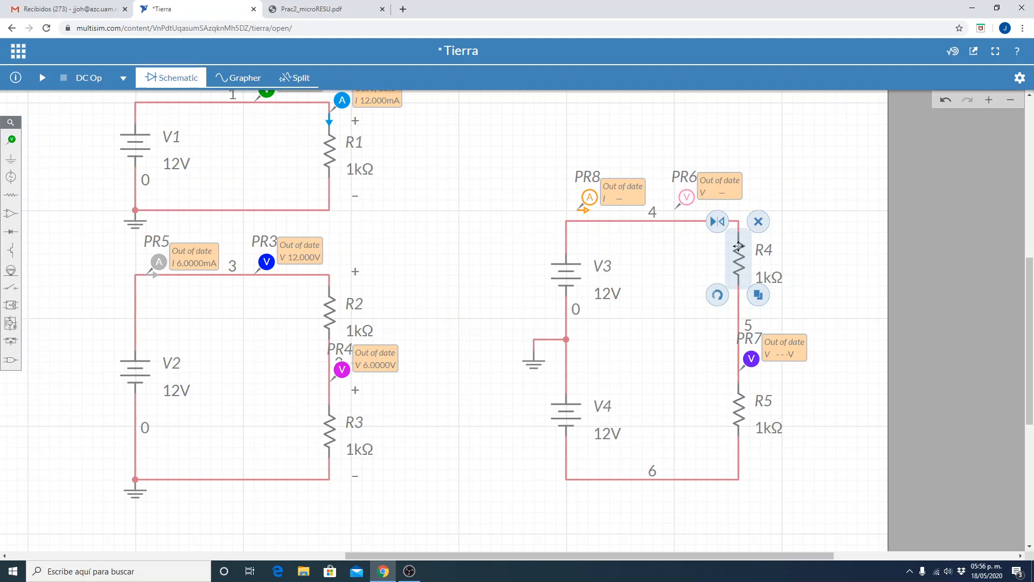
pyautogui.click(738, 246)
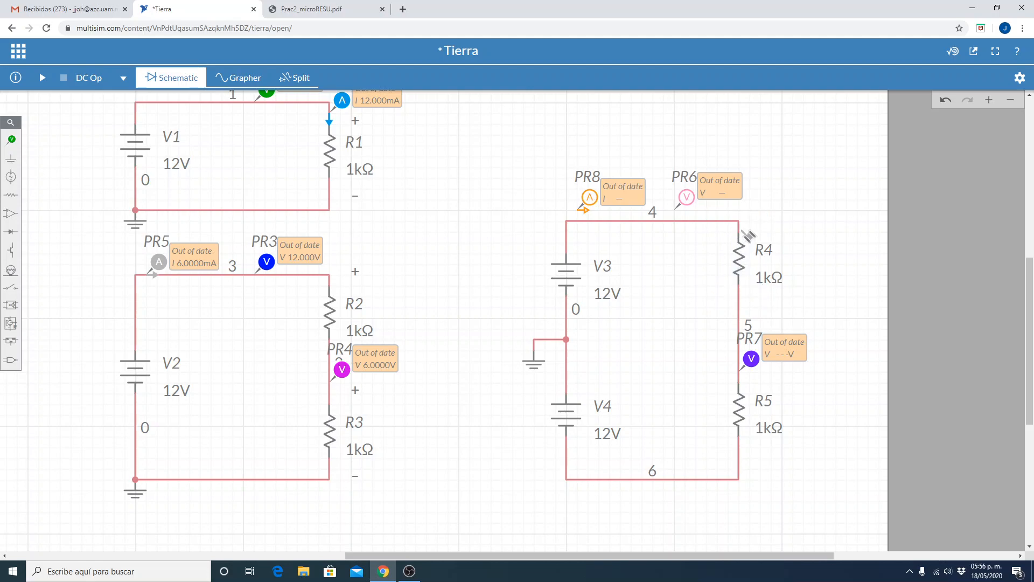
pyautogui.moveTo(738, 259); pyautogui.dragTo(741, 233)
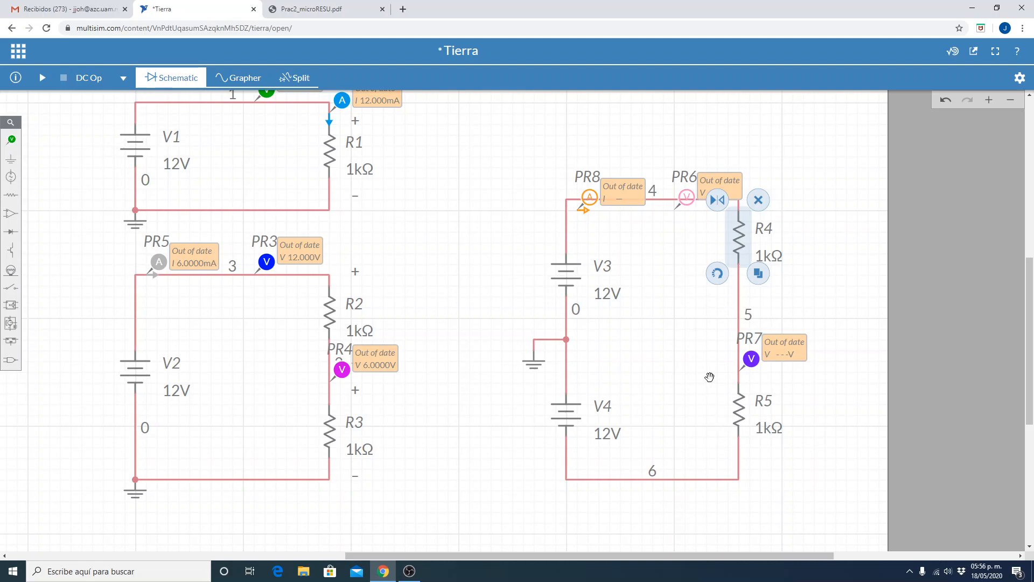
pyautogui.moveTo(735, 244); pyautogui.dragTo(740, 261)
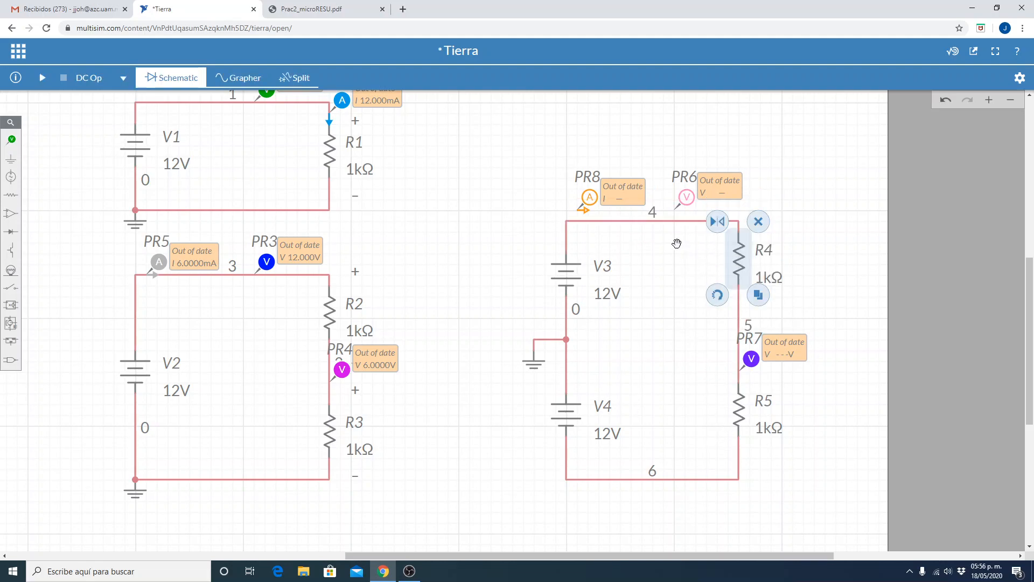
# Shift the upper wire between V3 and R4 back up so it meets probes PR8 and PR6.
pyautogui.click(664, 218)
pyautogui.moveTo(667, 215); pyautogui.dragTo(664, 211)
pyautogui.click(667, 332)
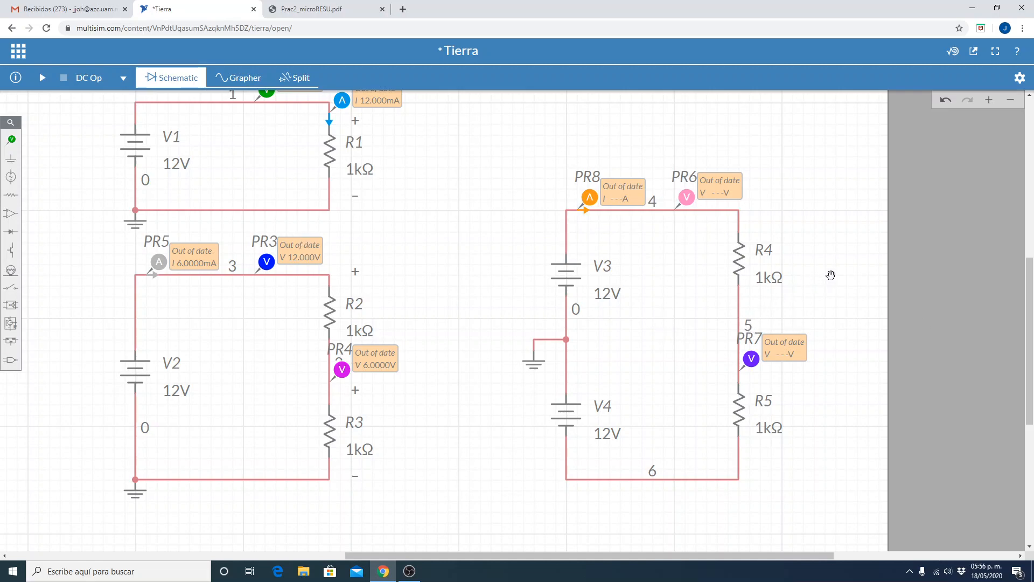
pyautogui.click(749, 326)
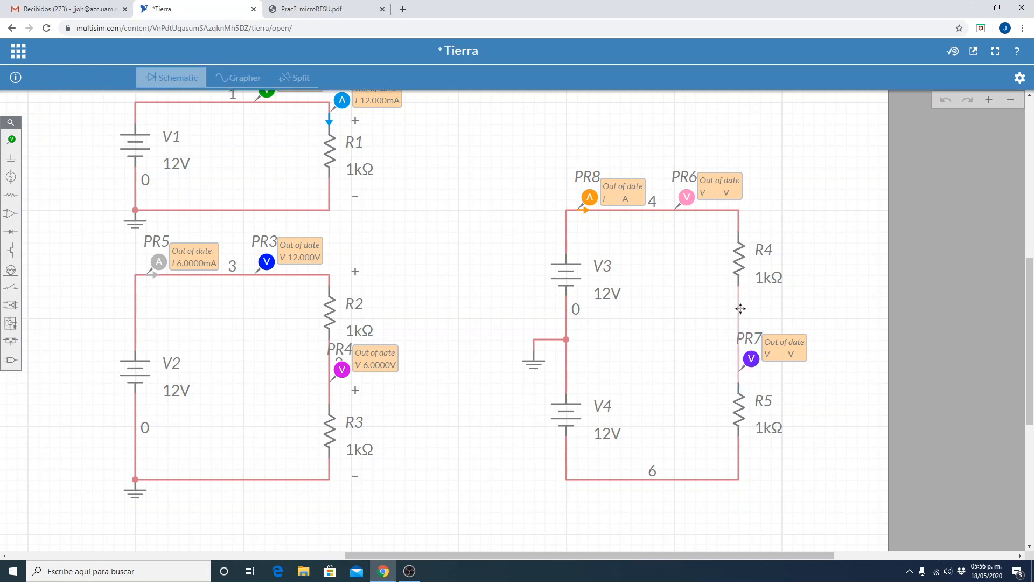
pyautogui.click(740, 304)
pyautogui.click(821, 304)
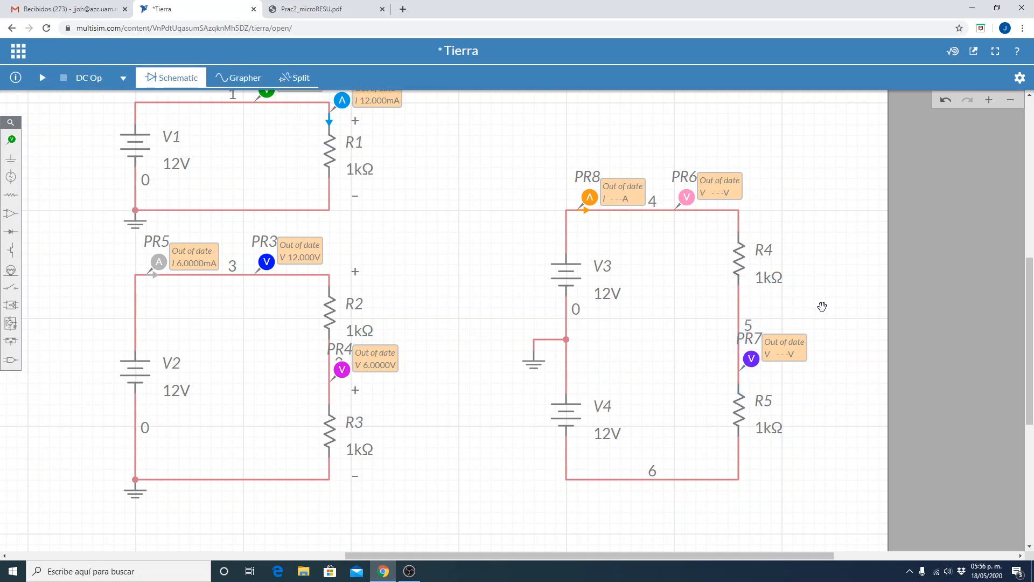
# Run the DC operating point simulation of the three circuits.
pyautogui.click(42, 79)
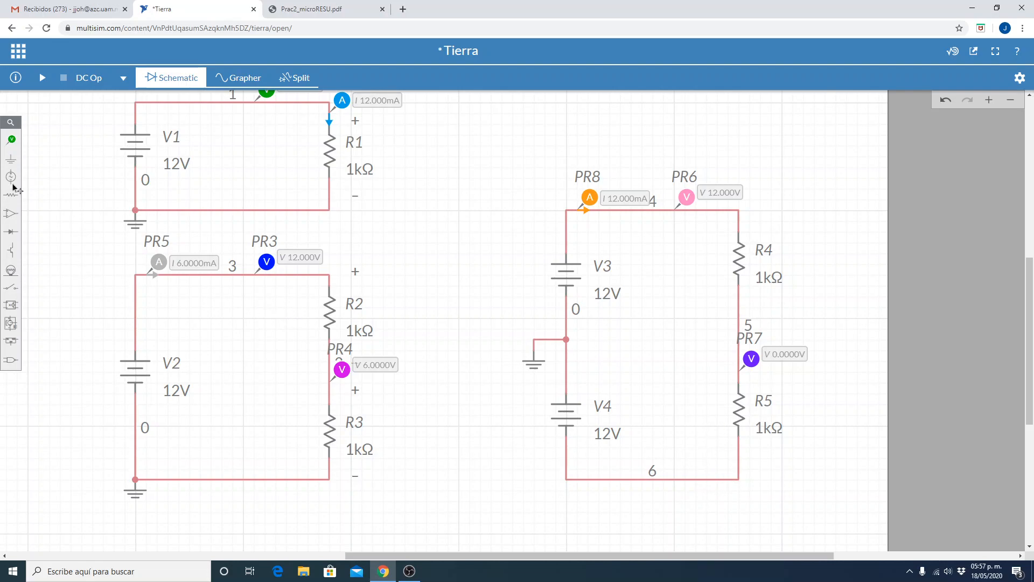
# Place a voltage probe on the lower wire of the dual-supply circuit and rerun the DC operating point simulation.
pyautogui.click(13, 142)
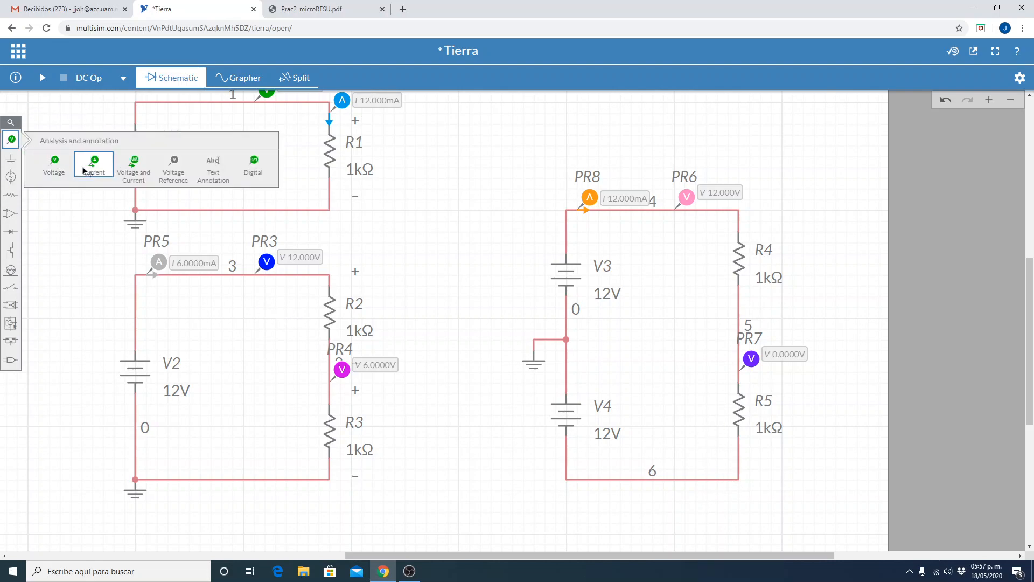
pyautogui.click(57, 164)
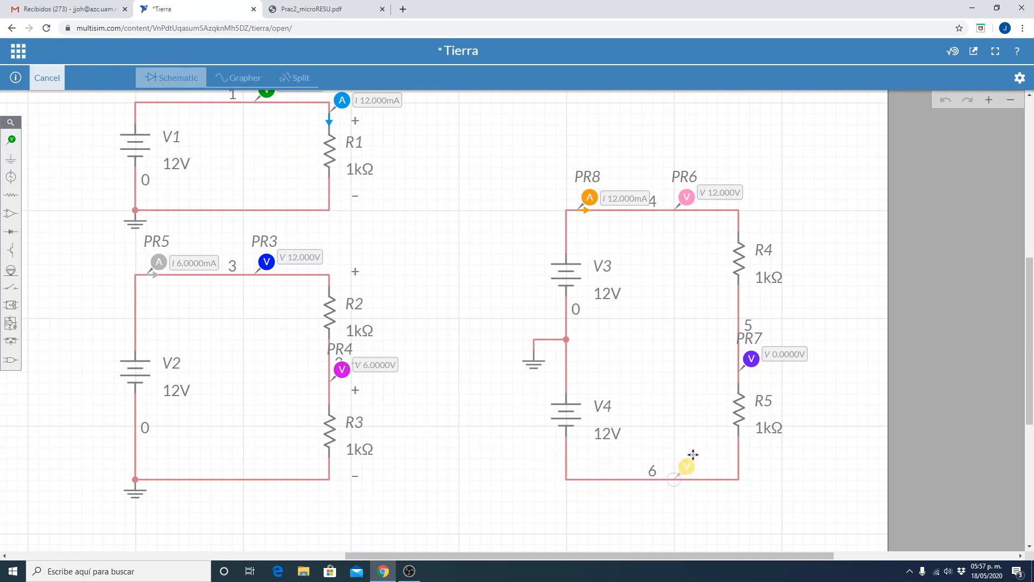
pyautogui.click(693, 454)
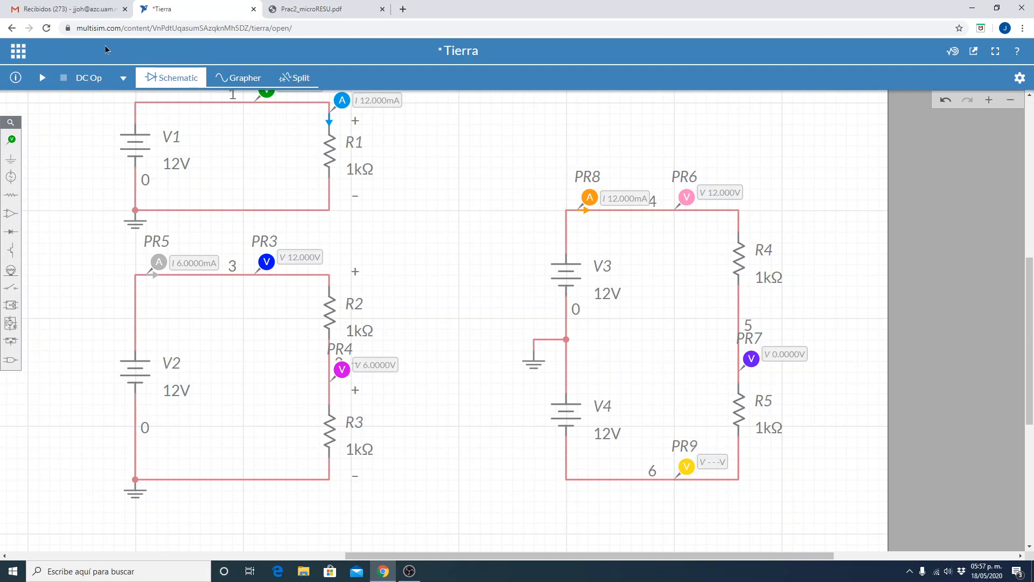
pyautogui.click(43, 78)
# Duplicate the plus sign beside R2 and place the copy at the upper end of R4.
pyautogui.click(364, 273)
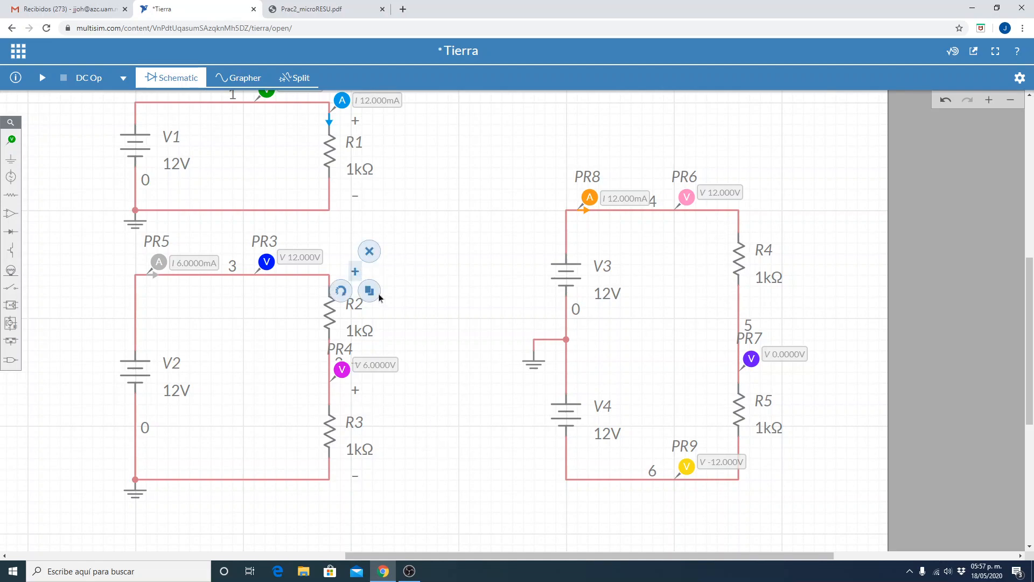
pyautogui.click(370, 291)
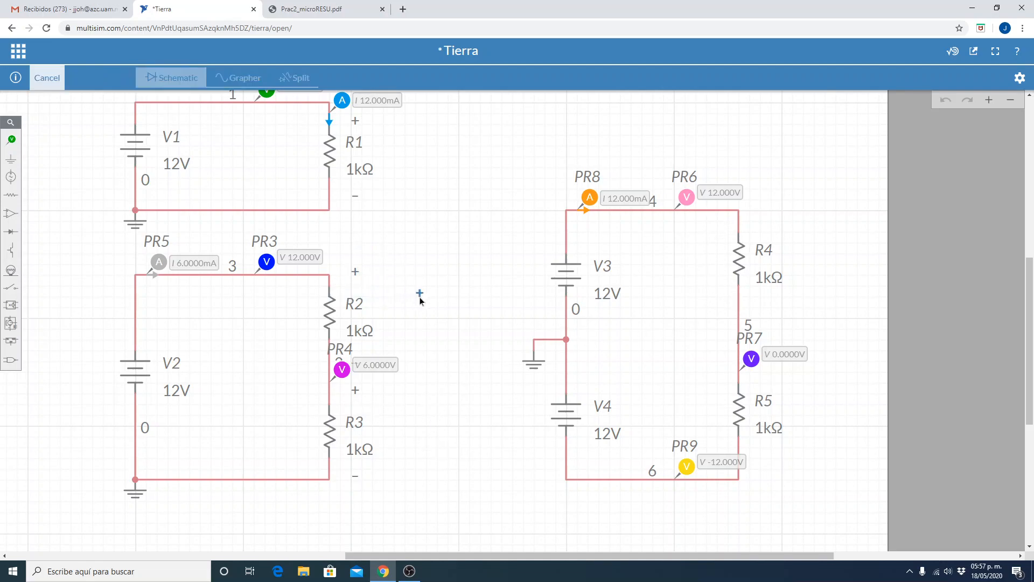
pyautogui.click(744, 211)
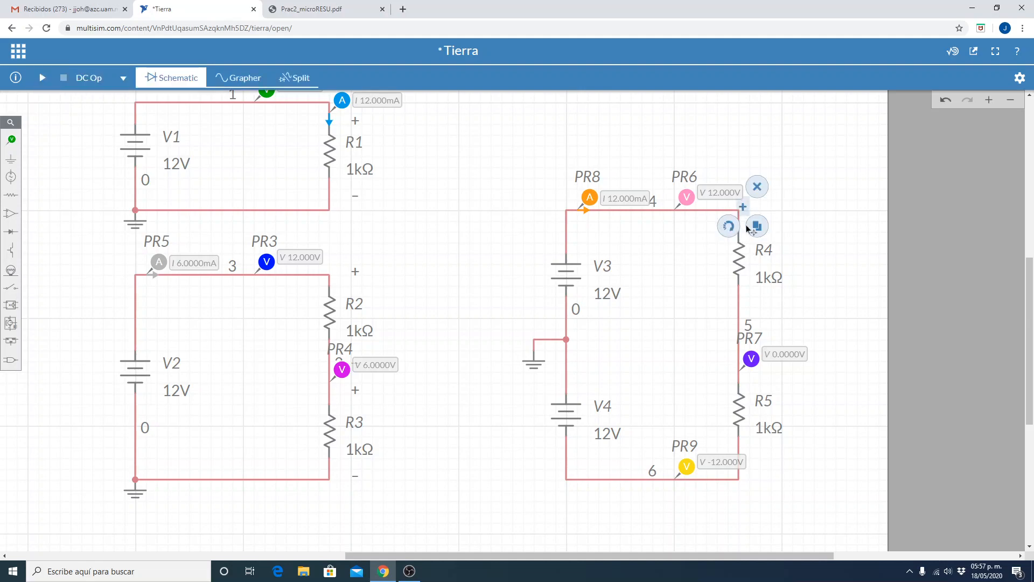
pyautogui.click(690, 279)
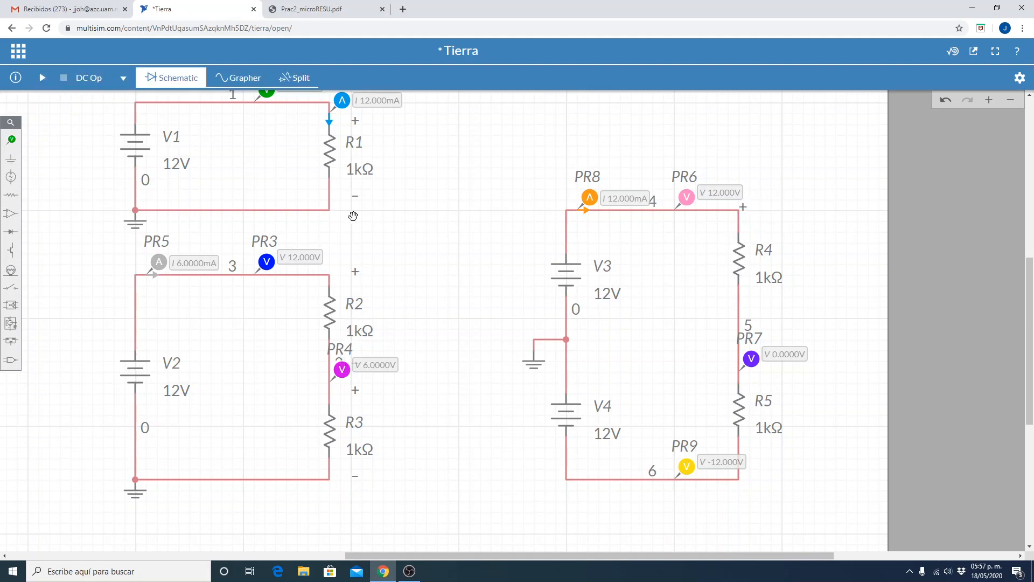
# Duplicate the minus sign beside R1 and place the copy at the lower end of R4.
pyautogui.click(356, 196)
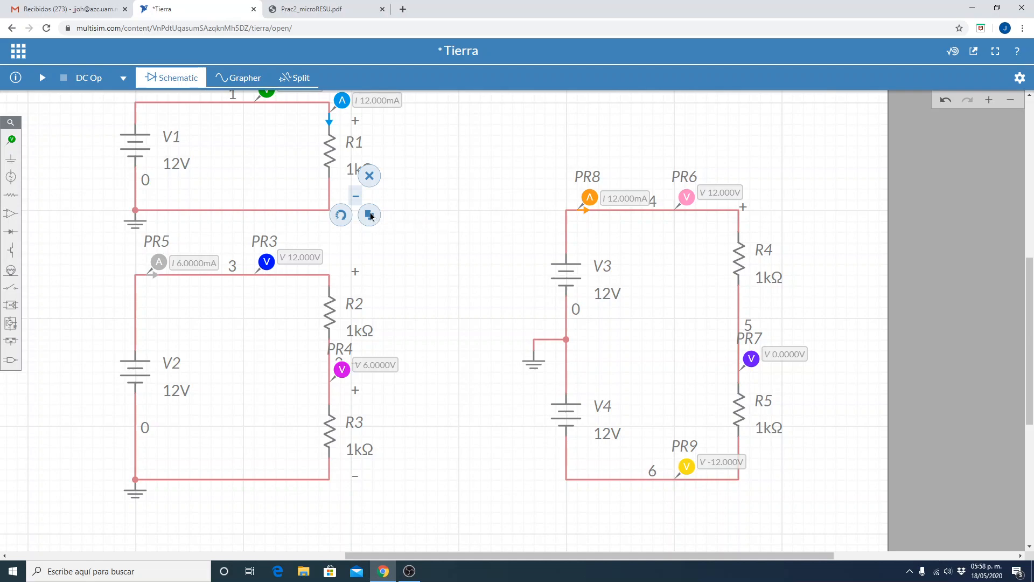
pyautogui.click(370, 215)
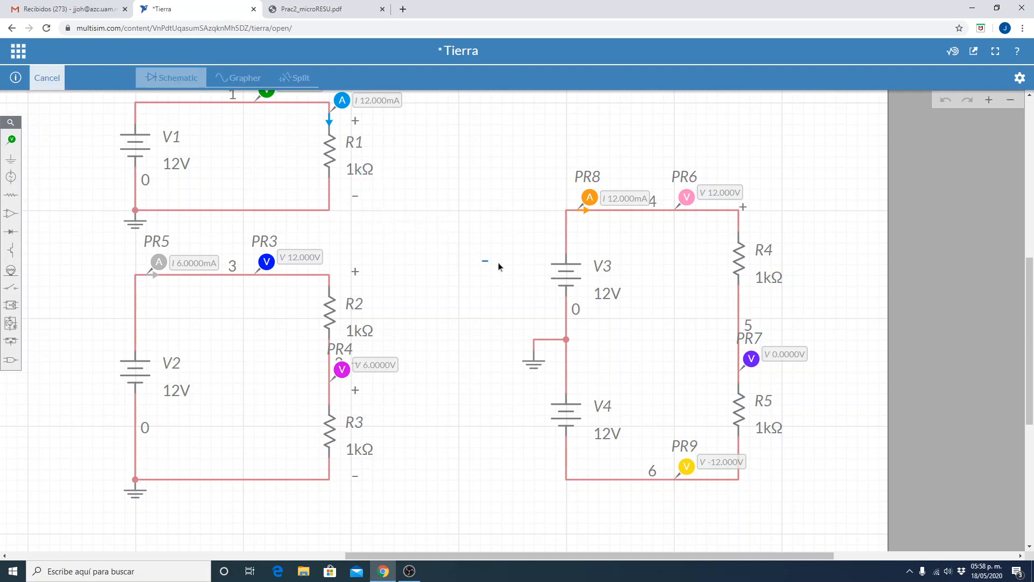
pyautogui.click(741, 296)
pyautogui.click(633, 335)
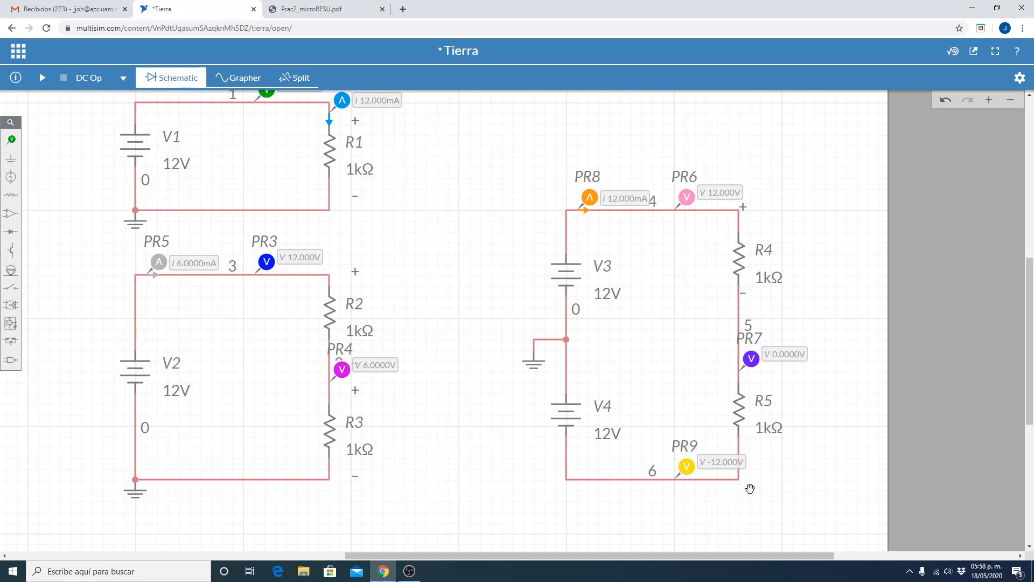
pyautogui.click(354, 199)
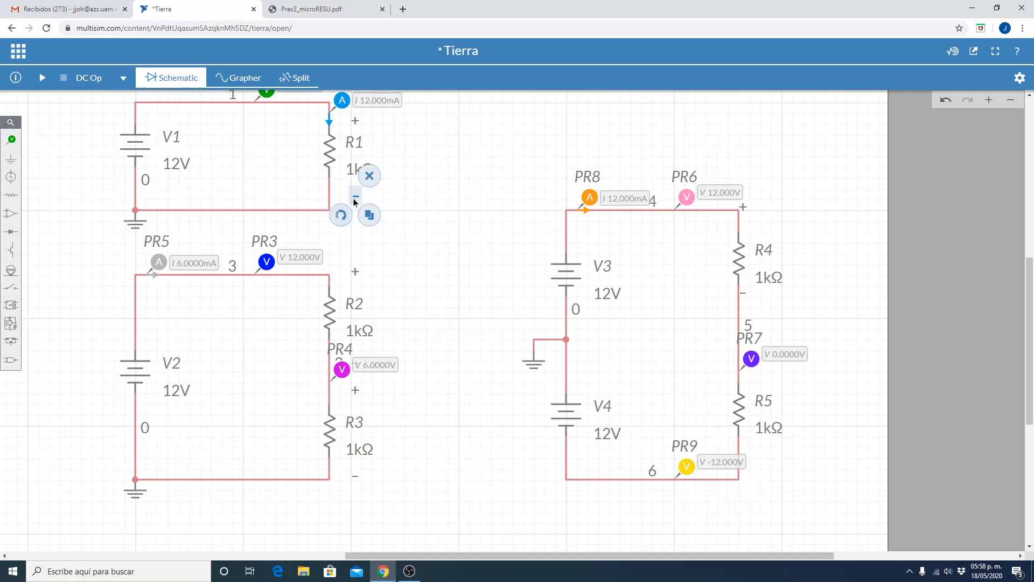
pyautogui.click(369, 215)
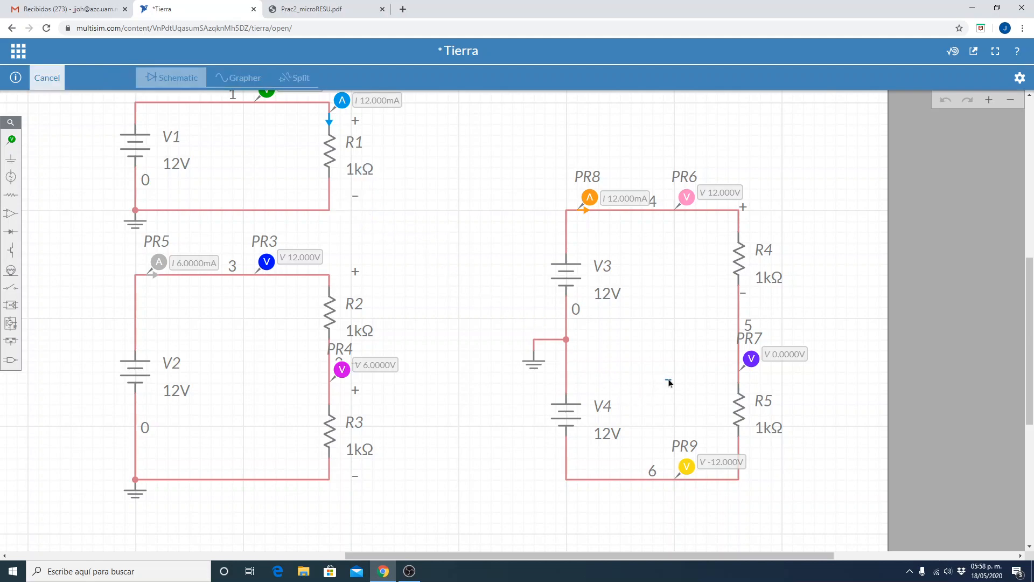
pyautogui.click(725, 380)
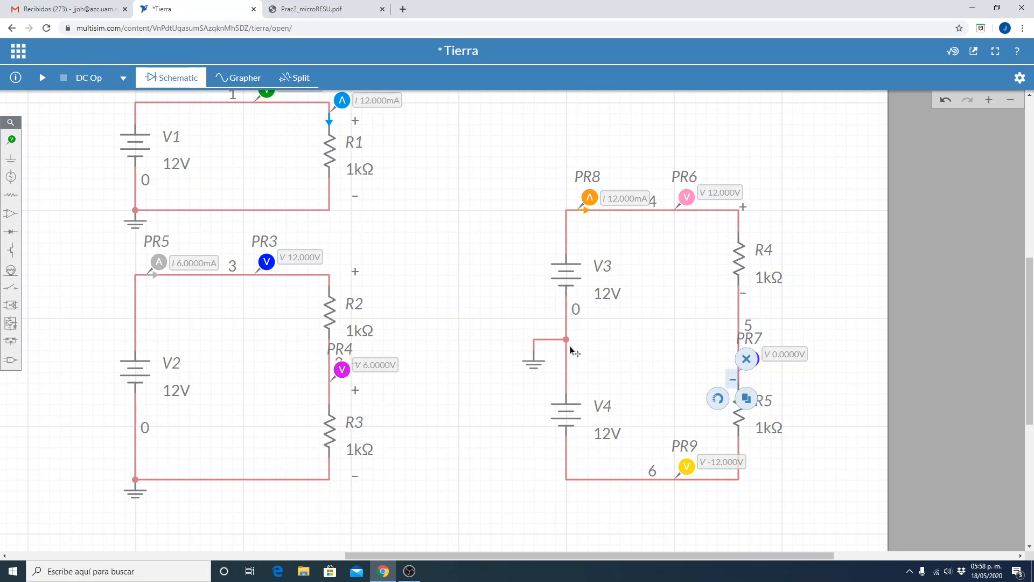
pyautogui.click(746, 359)
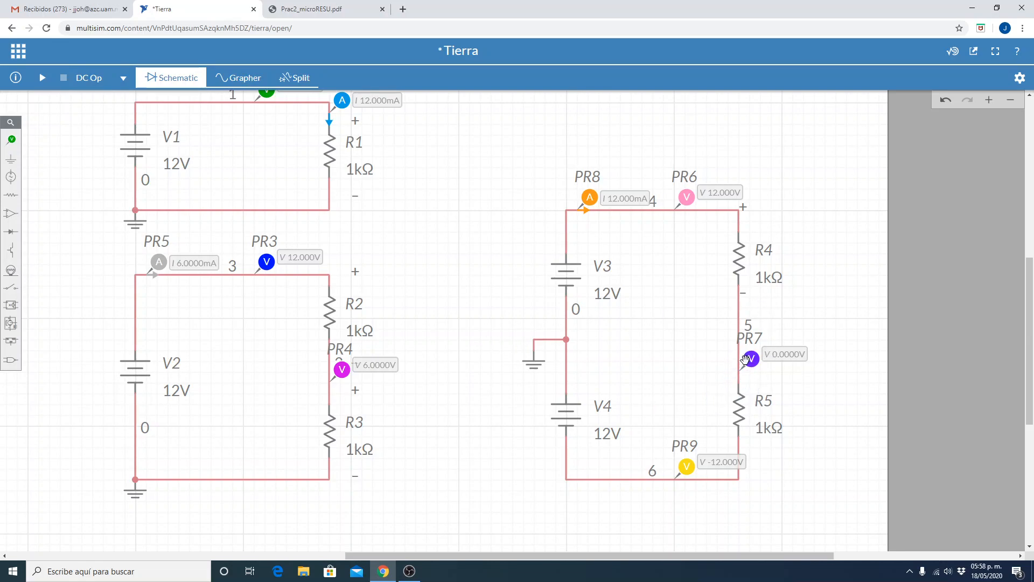
# Duplicate the minus sign beside R1 and place the copy at the lower end of R5.
pyautogui.click(355, 198)
pyautogui.click(370, 215)
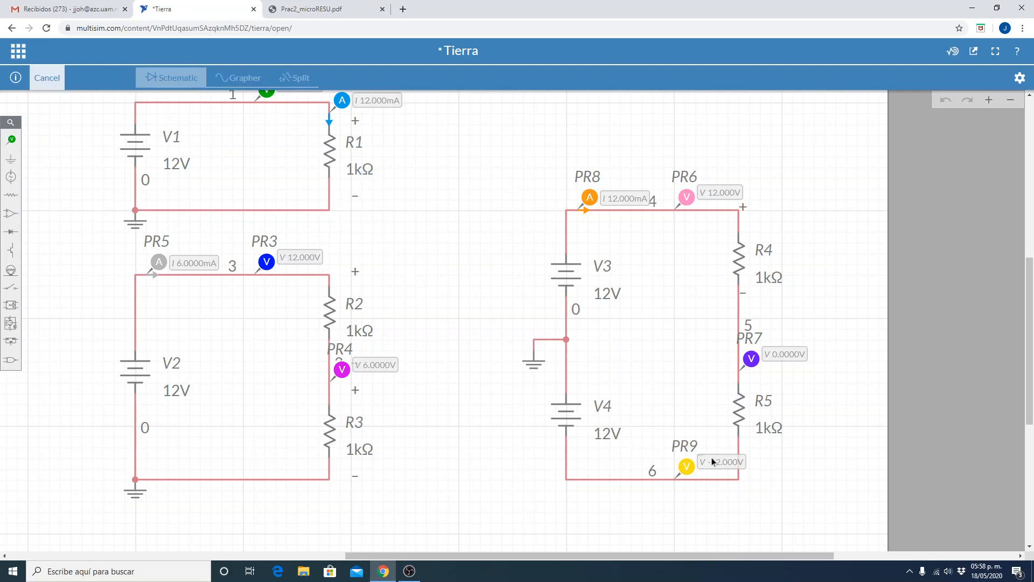
pyautogui.click(742, 477)
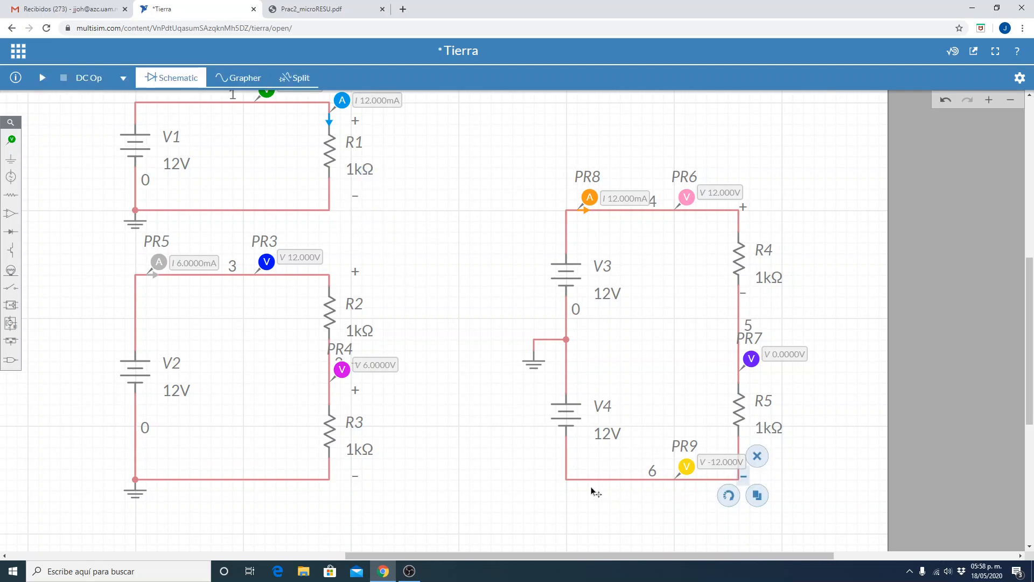
pyautogui.click(488, 472)
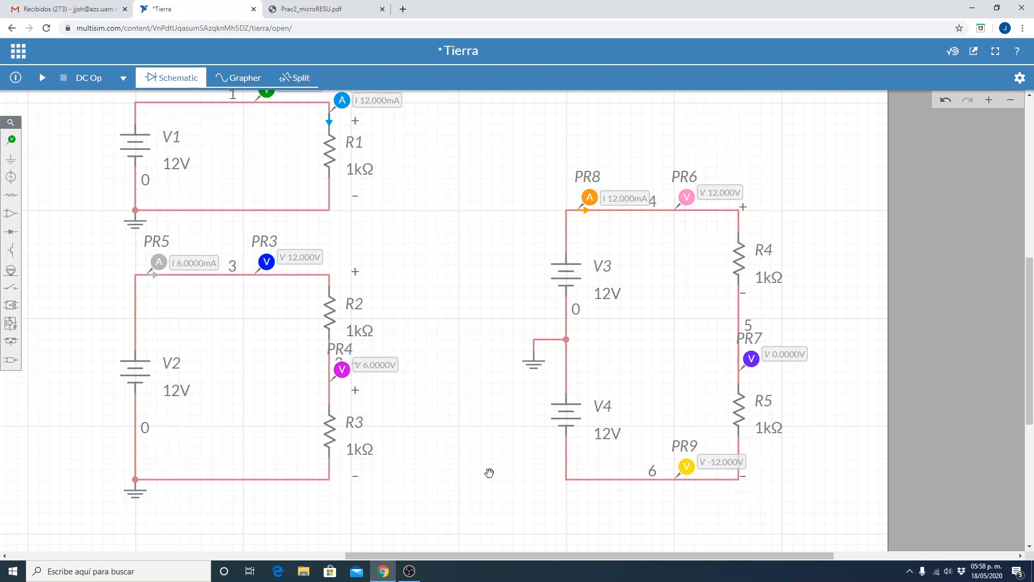
# Duplicate the plus sign beside R1 and place the copy at the upper end of R5, just below probe PR7.
pyautogui.click(356, 122)
pyautogui.click(369, 140)
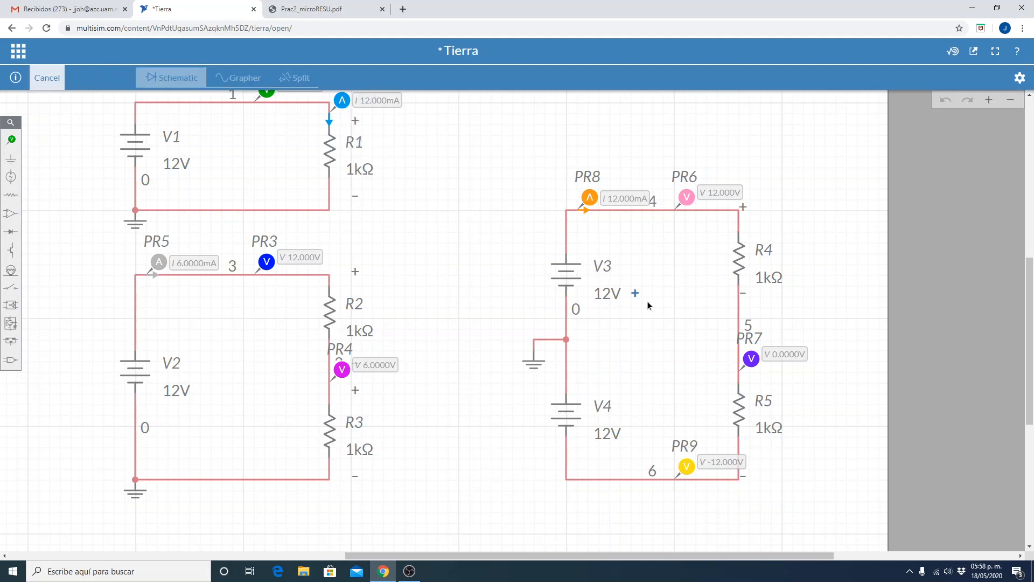
pyautogui.click(743, 386)
pyautogui.click(457, 452)
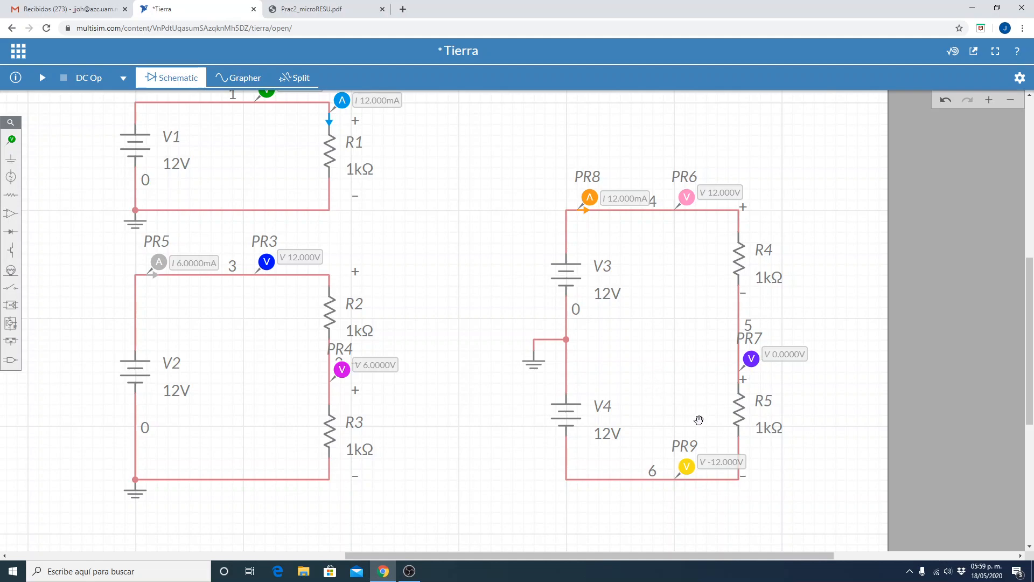
# Save the Tierra file containing the three circuits.
pyautogui.click(1009, 104)
pyautogui.click(1009, 105)
pyautogui.moveTo(570, 196); pyautogui.dragTo(637, 225)
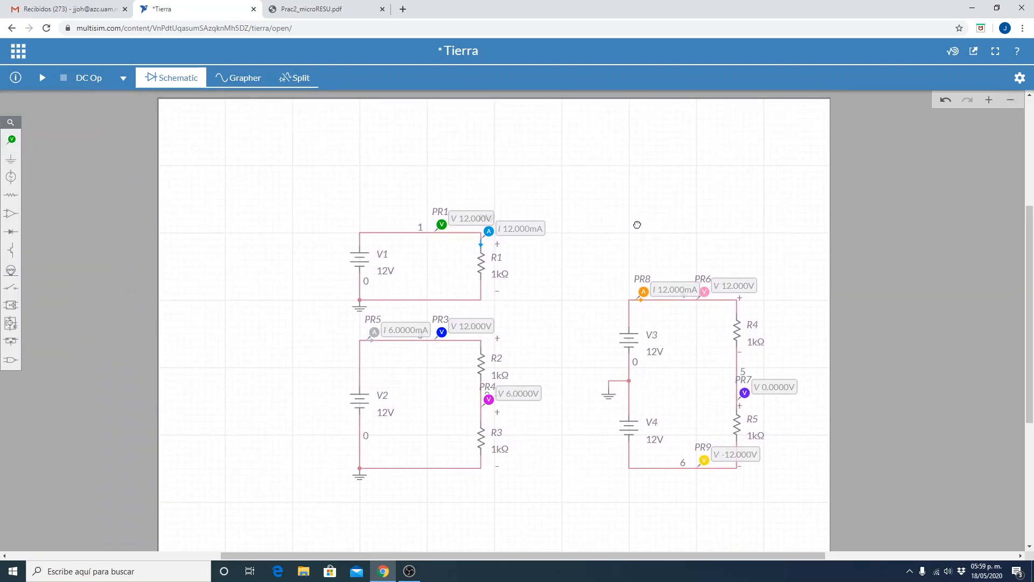
pyautogui.click(1006, 103)
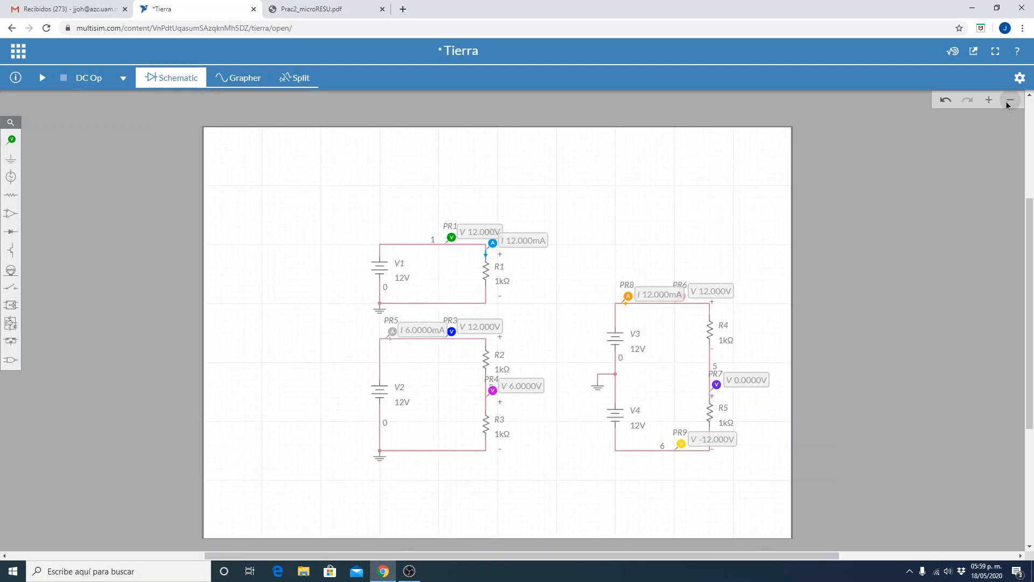
pyautogui.moveTo(252, 275); pyautogui.dragTo(254, 261)
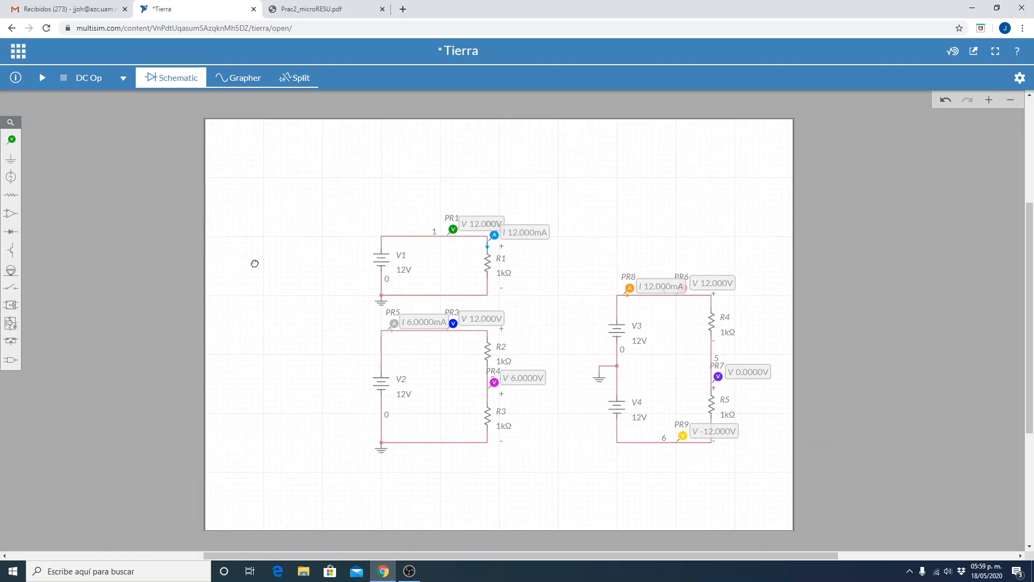
pyautogui.click(19, 52)
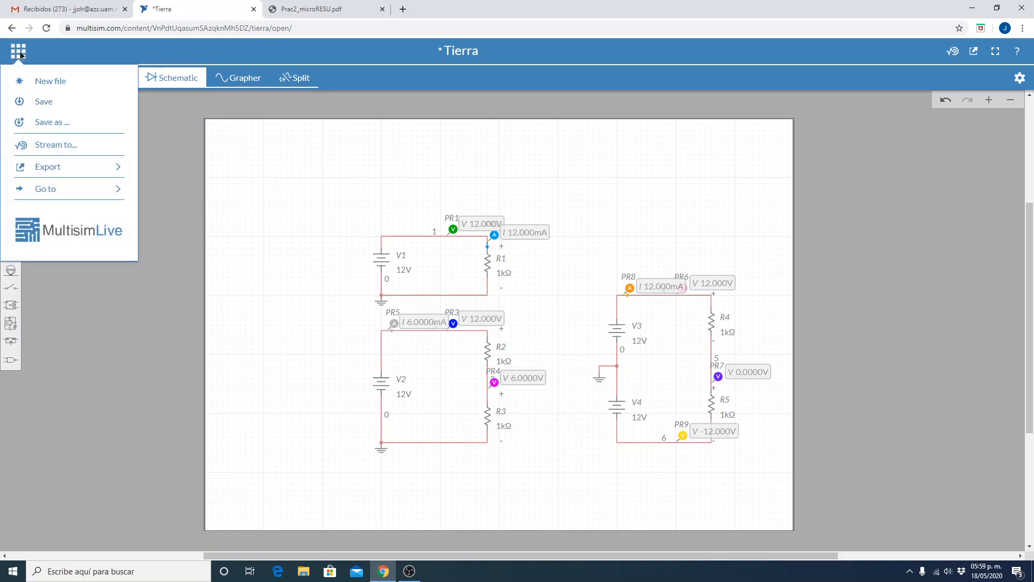
pyautogui.click(50, 101)
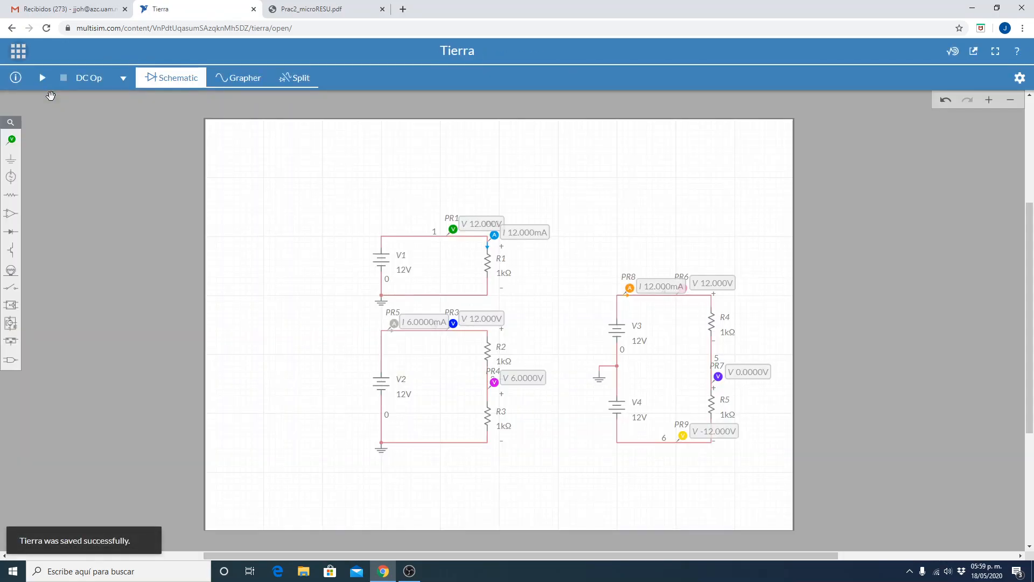
# Create a new blank circuit file and place an AC voltage source in the upper-left area of the sheet.
pyautogui.click(18, 54)
pyautogui.click(46, 85)
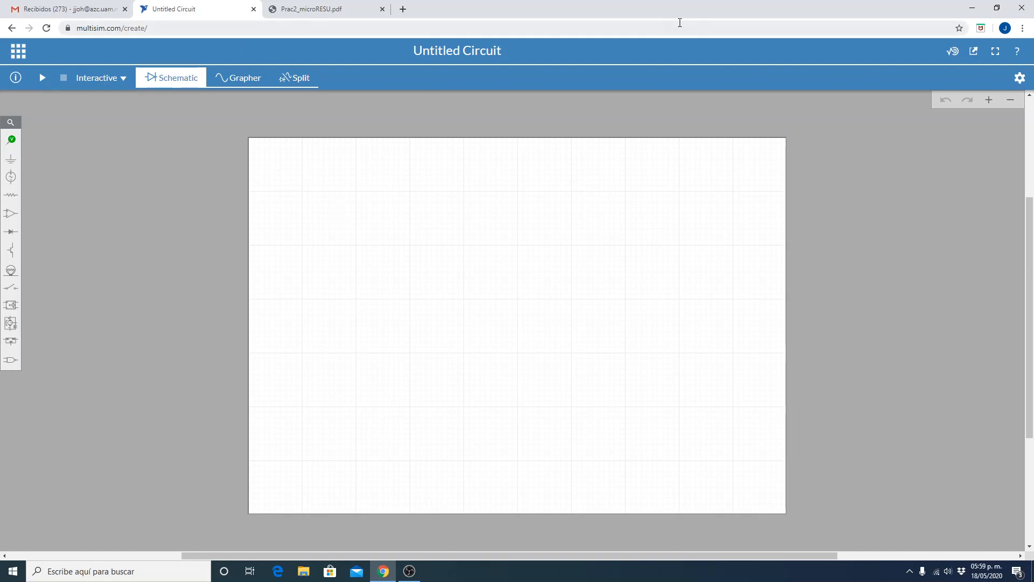
pyautogui.click(990, 100)
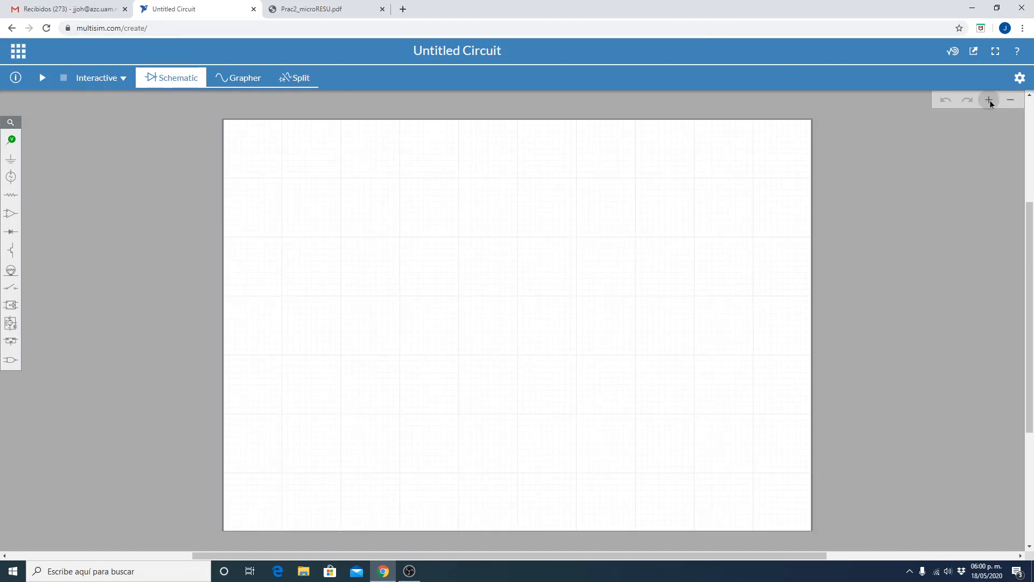
pyautogui.click(990, 100)
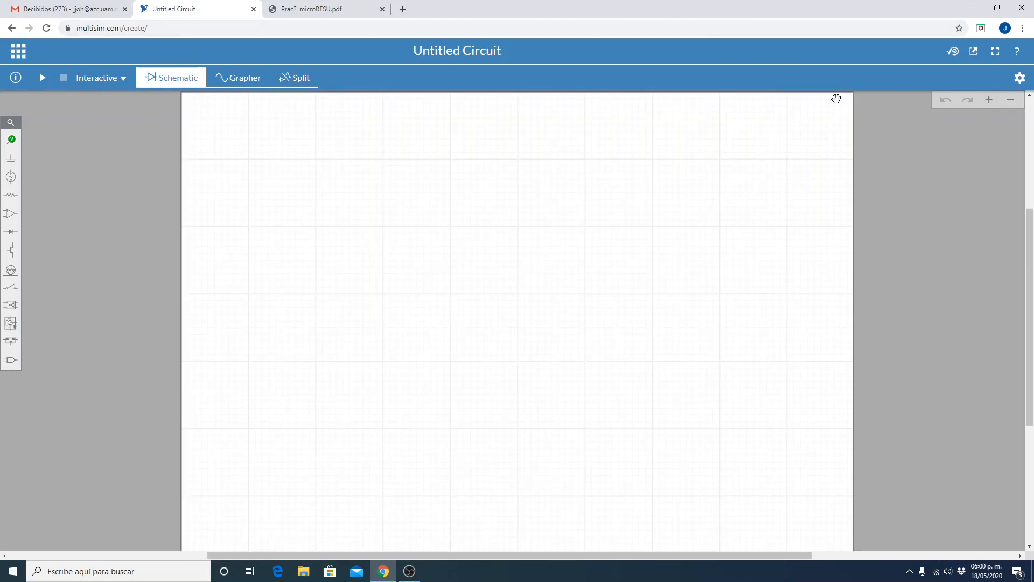
pyautogui.click(12, 178)
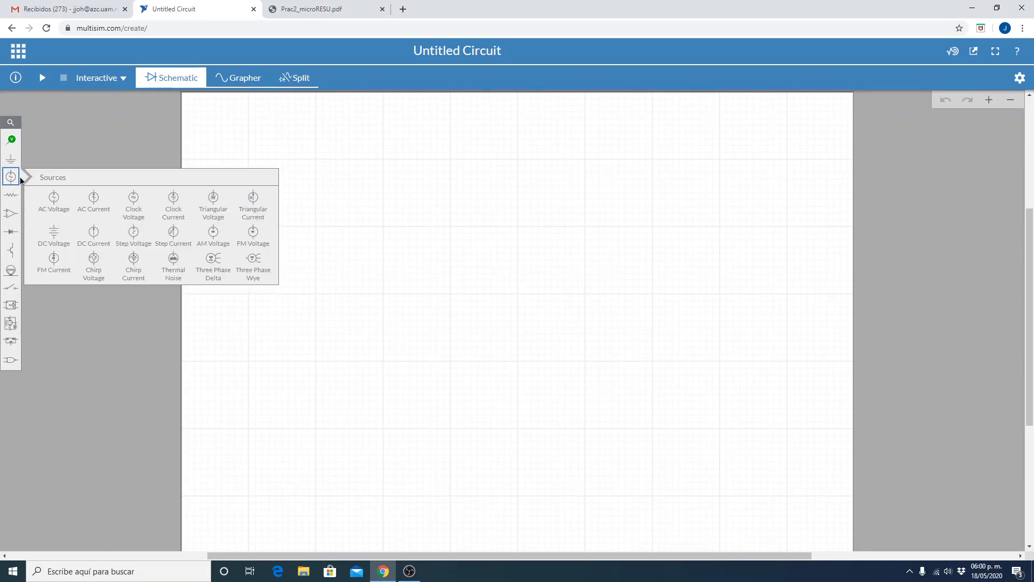
pyautogui.click(56, 208)
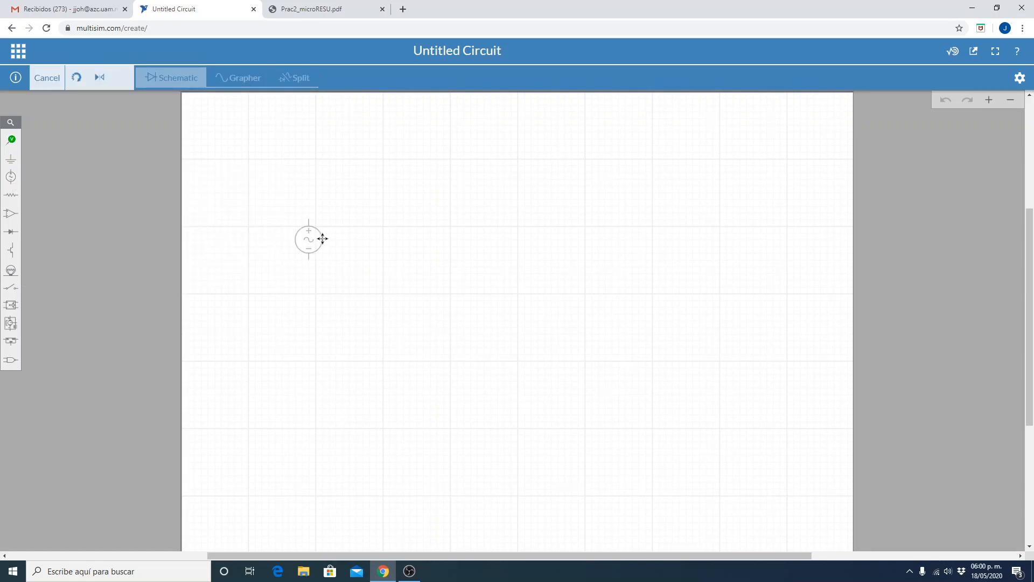
pyautogui.click(315, 225)
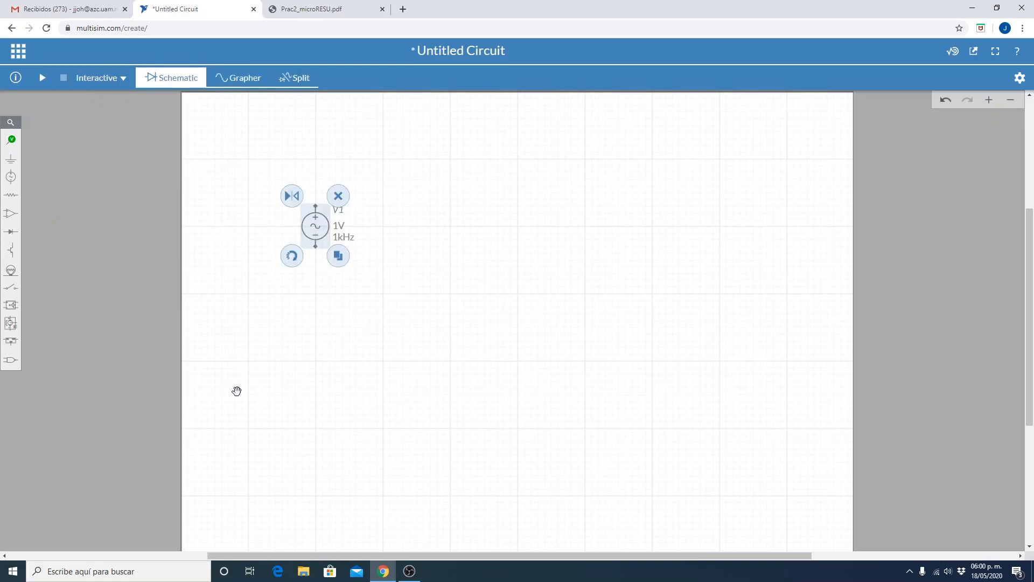
# Place a ground symbol directly below the AC voltage source V1.
pyautogui.click(9, 162)
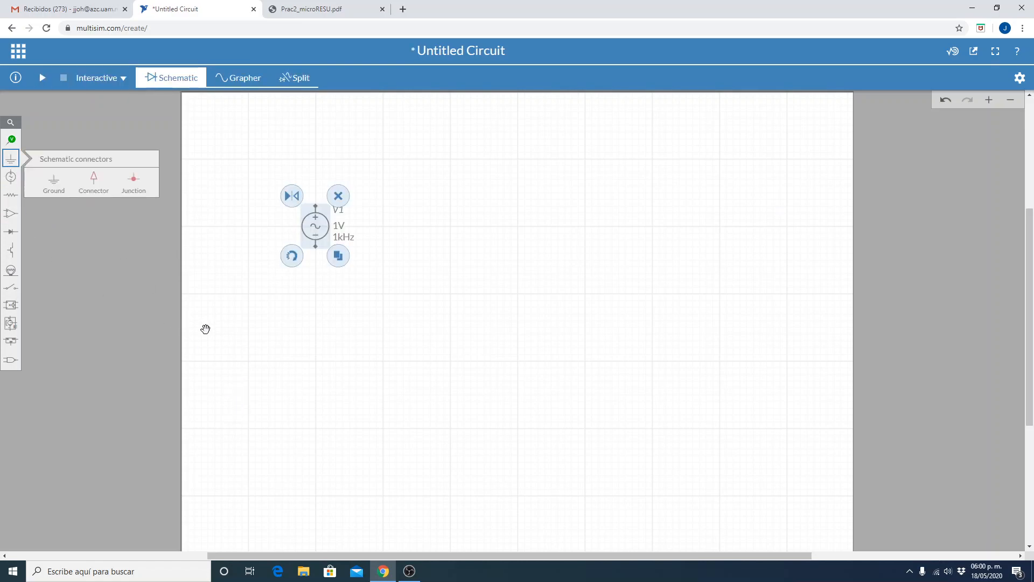
pyautogui.click(58, 184)
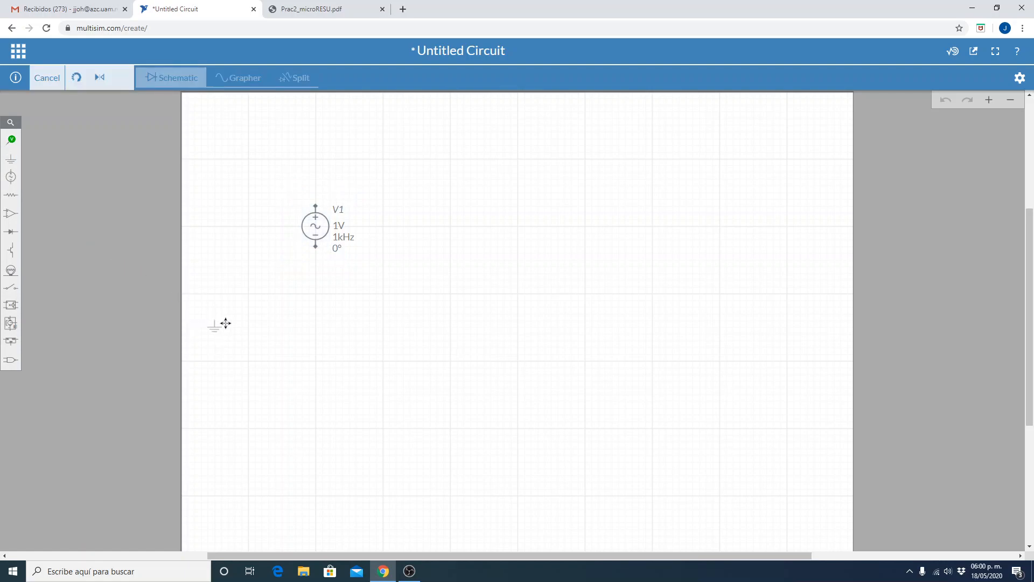
pyautogui.click(315, 270)
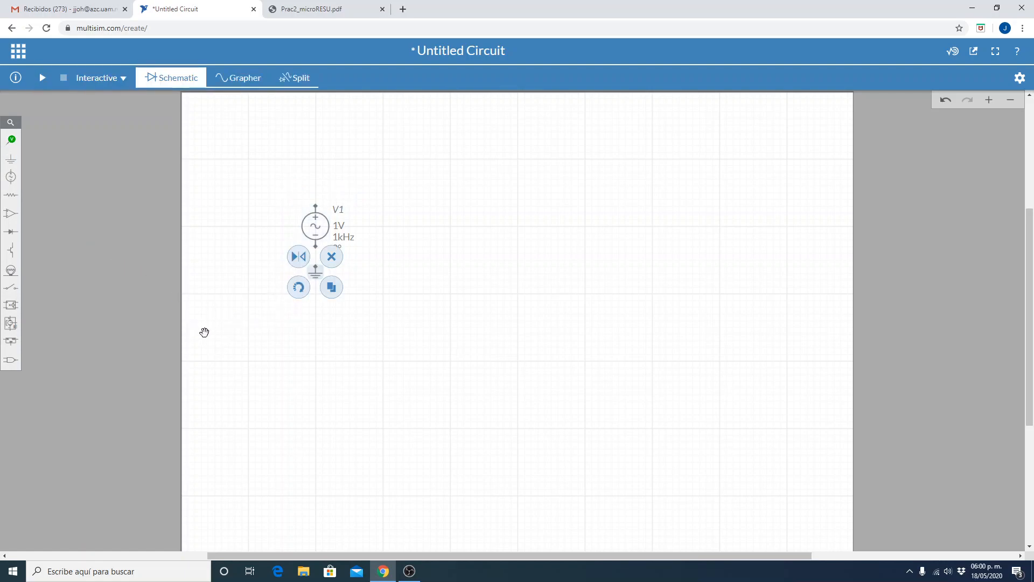
pyautogui.click(273, 370)
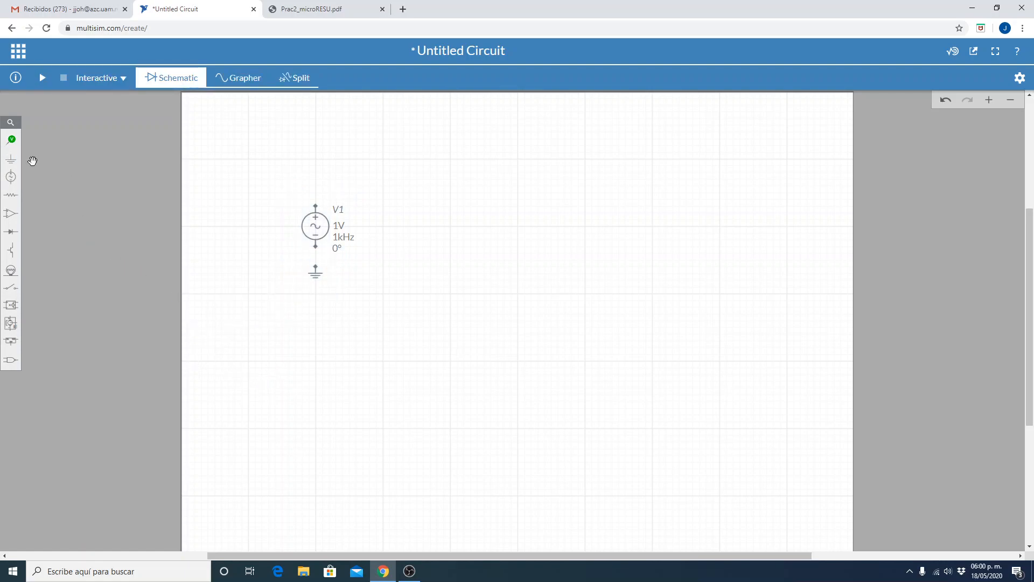
# Place a resistor to the right of source V1 and rotate it to stand vertically.
pyautogui.click(13, 210)
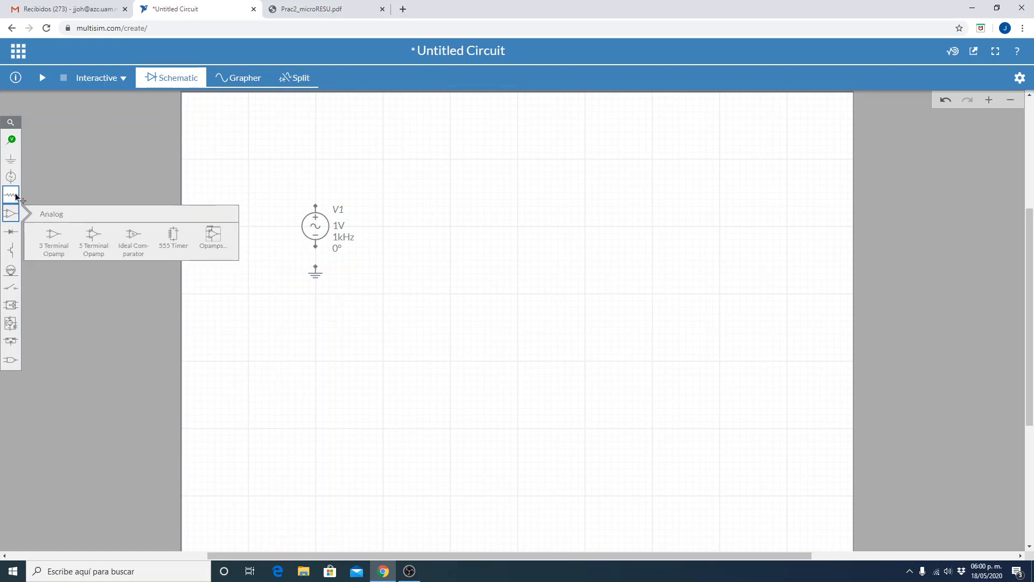
pyautogui.click(11, 194)
pyautogui.click(60, 216)
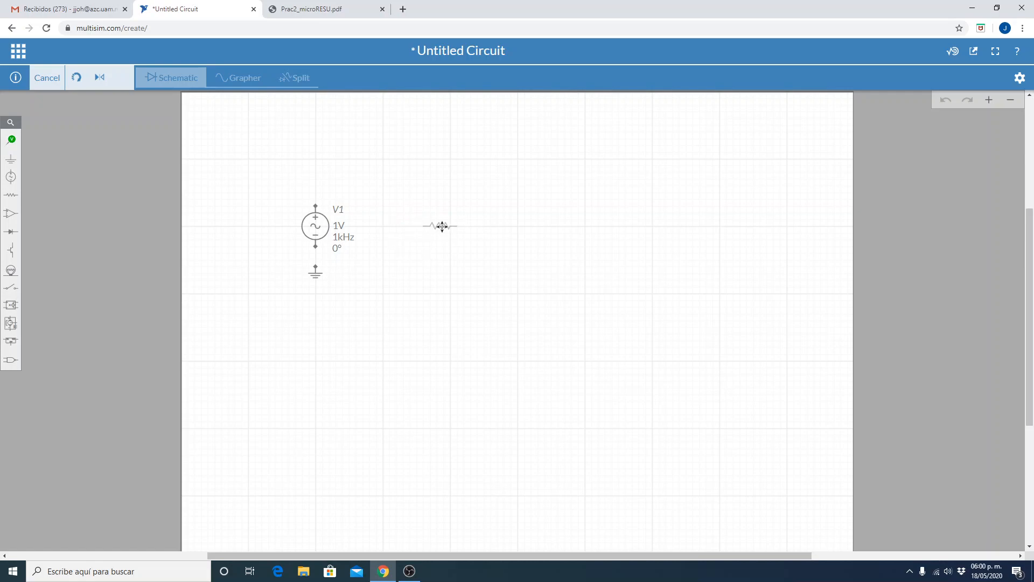
pyautogui.click(442, 226)
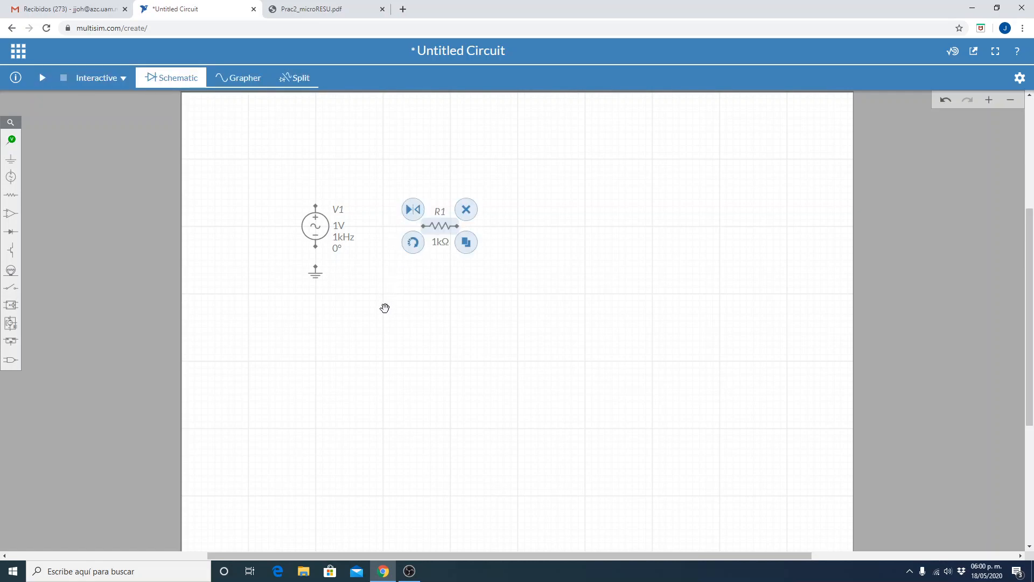
pyautogui.click(415, 245)
pyautogui.moveTo(443, 225); pyautogui.dragTo(441, 226)
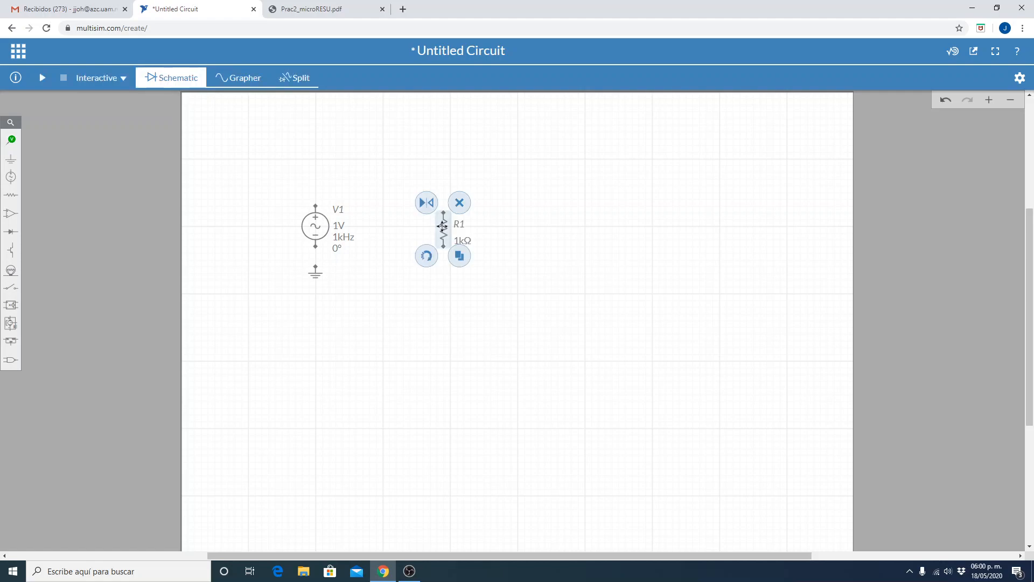
pyautogui.click(327, 411)
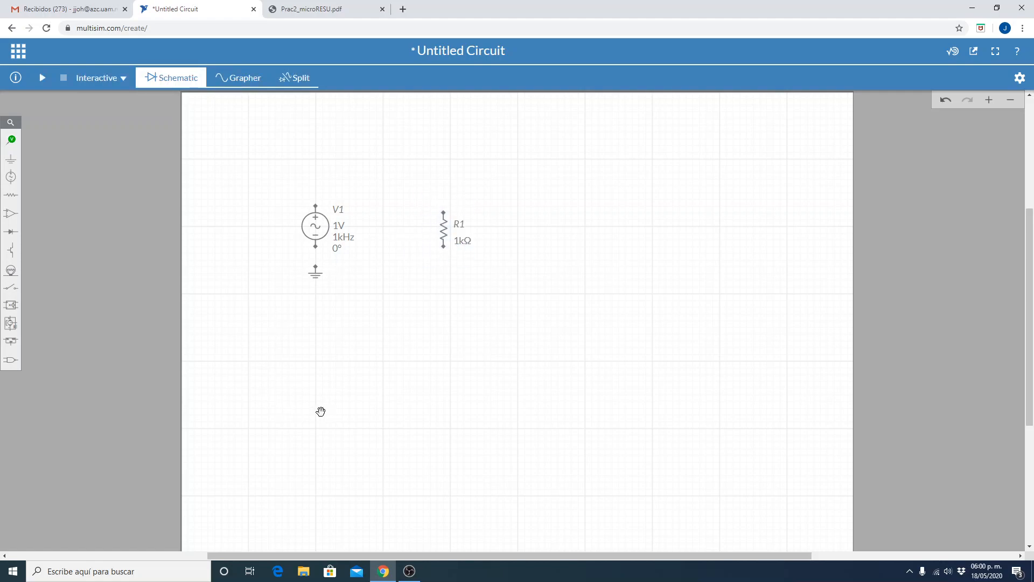
# Wire R1 in parallel with V1, joining their upper terminals and connecting both lower terminals to ground.
pyautogui.click(444, 212)
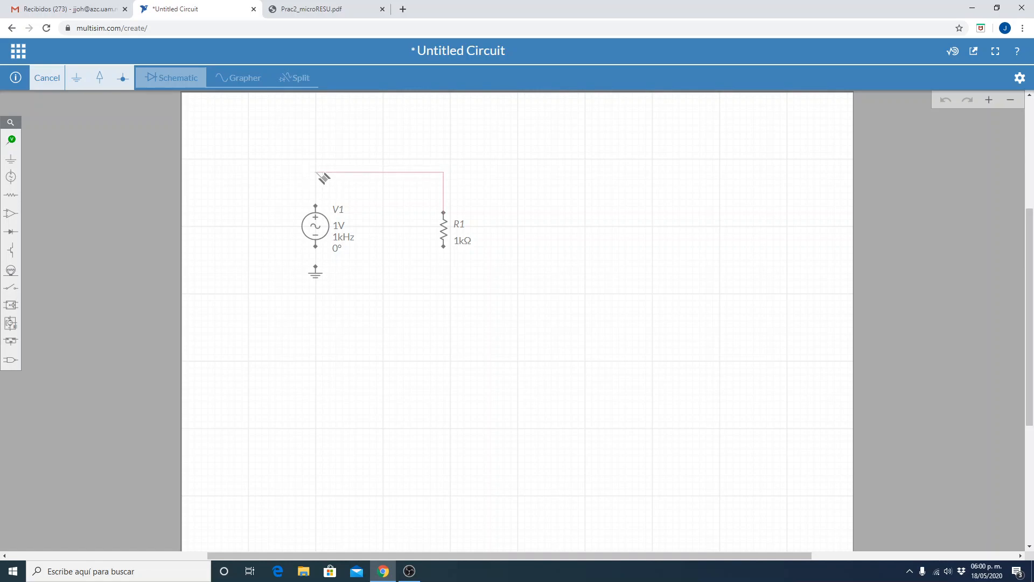
pyautogui.click(316, 211)
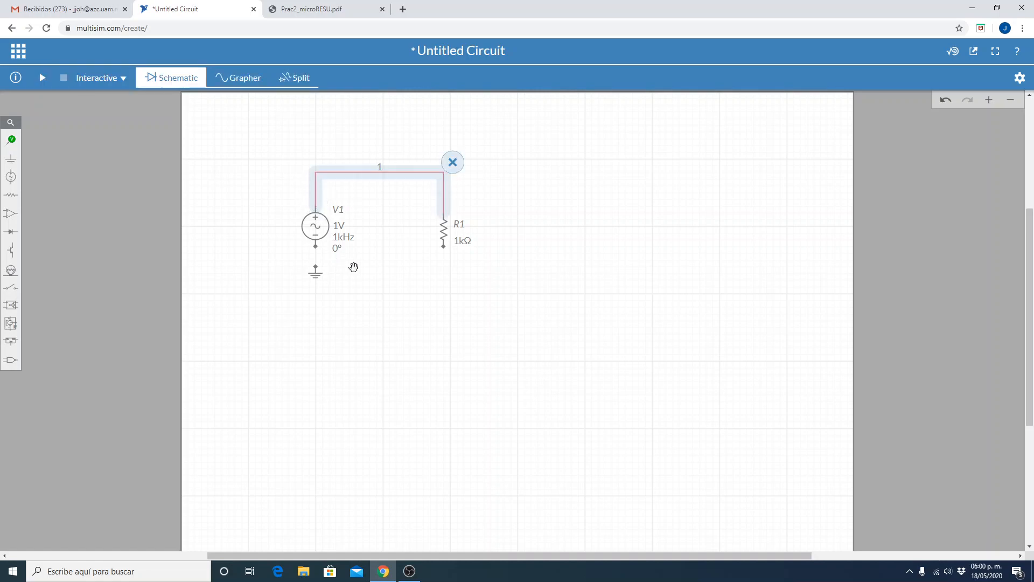
pyautogui.click(317, 248)
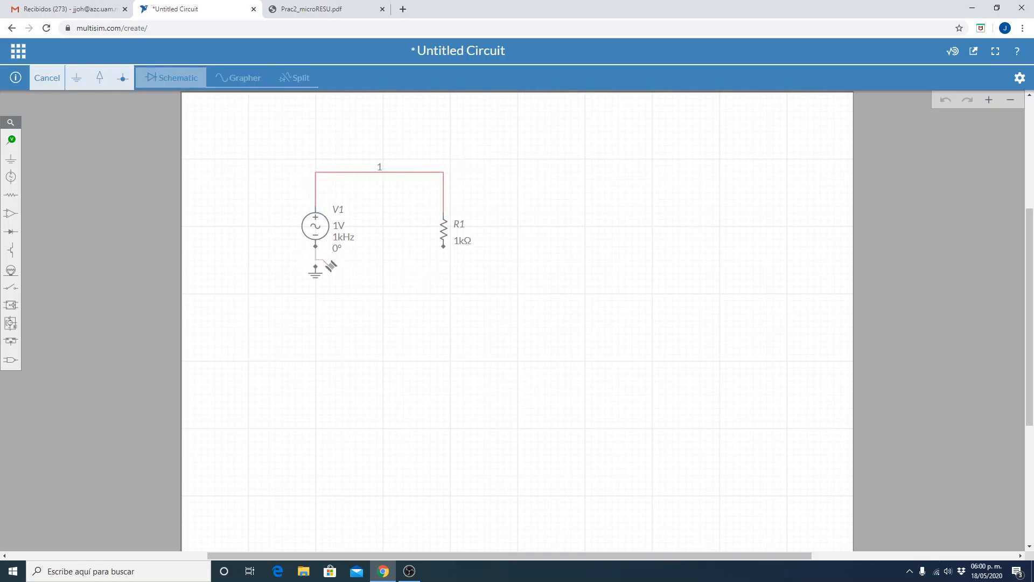
pyautogui.click(315, 267)
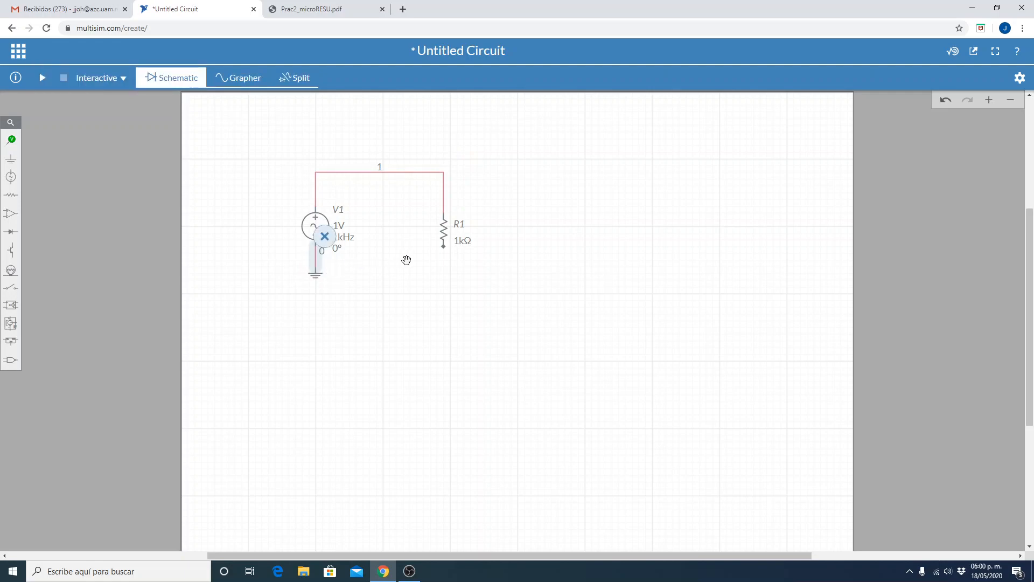
pyautogui.click(445, 248)
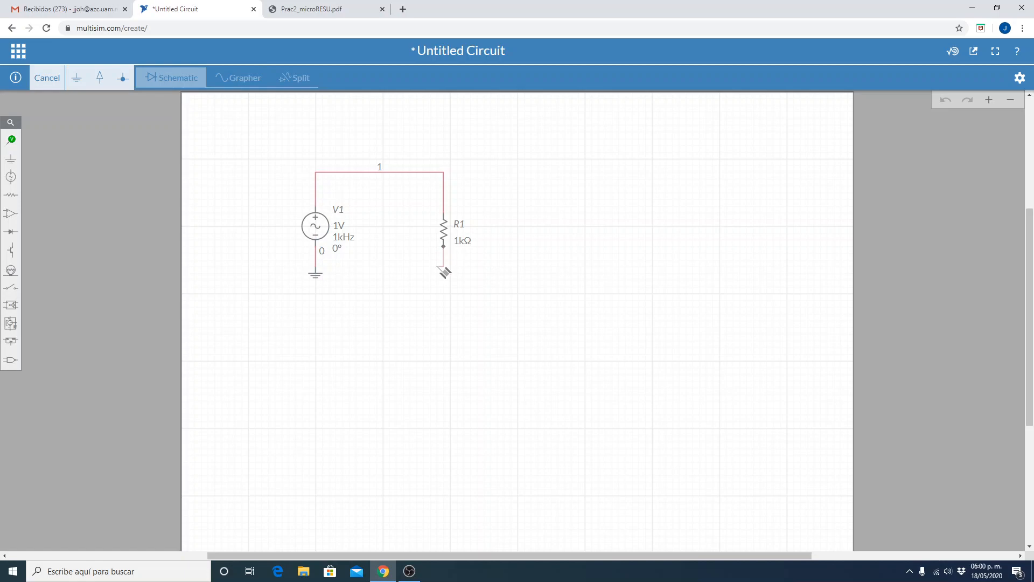
pyautogui.click(317, 268)
pyautogui.click(370, 357)
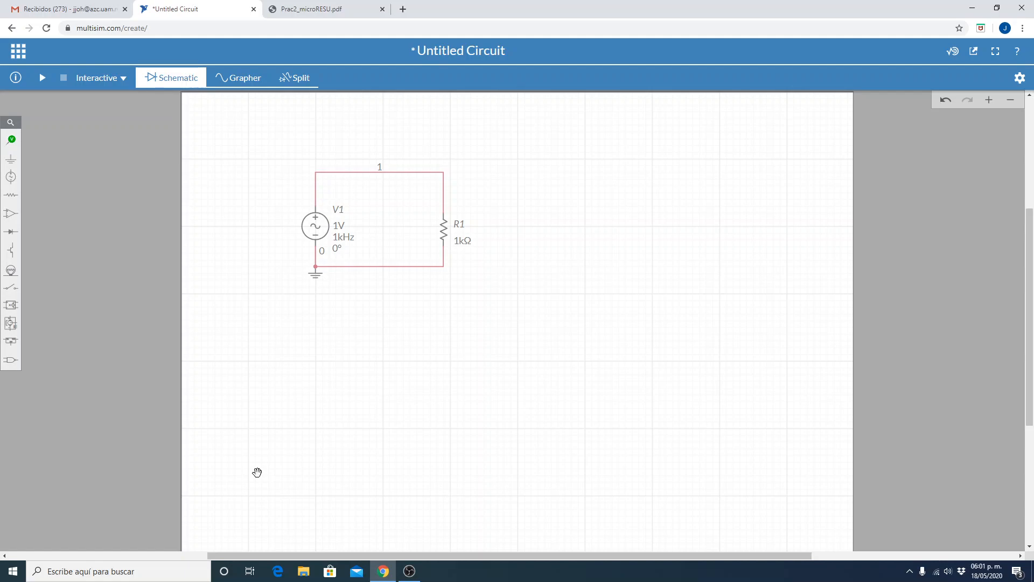
# Place a text annotation above the circuit.
pyautogui.click(12, 143)
pyautogui.click(210, 164)
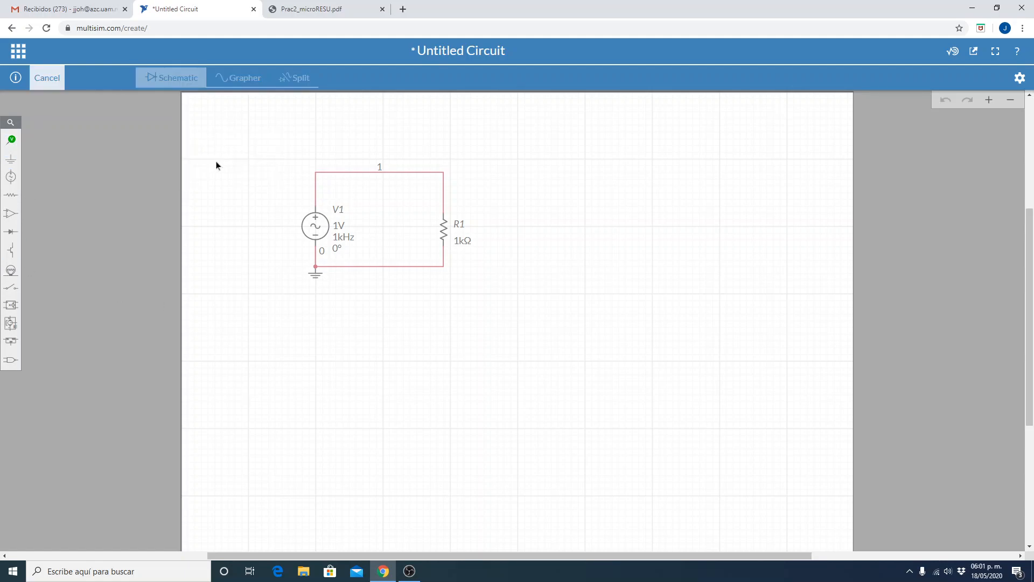
pyautogui.click(393, 113)
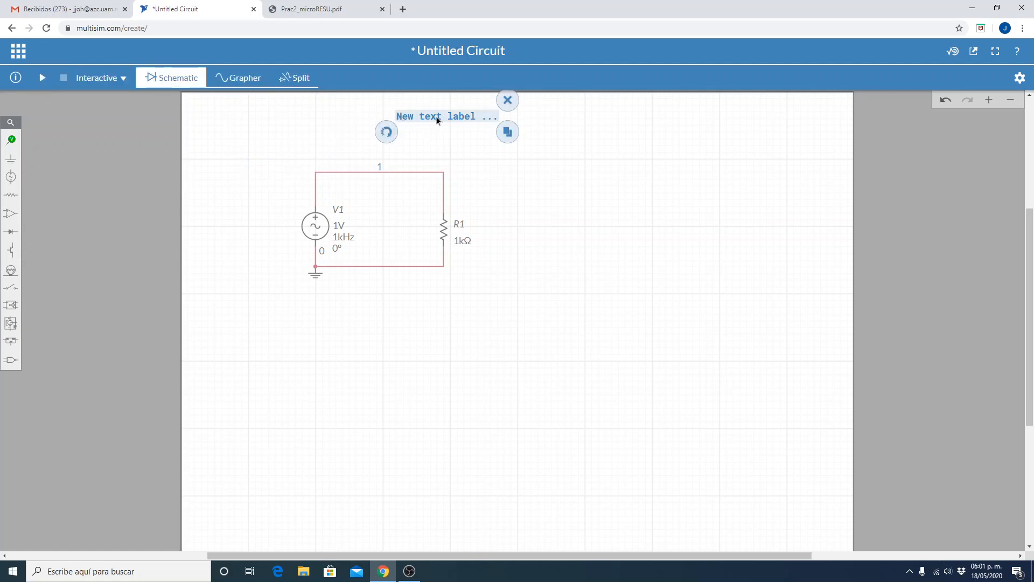
# Change the annotation's text to "SEÑAL SENOIDAL DE 250kHz Y 5Vpp".
pyautogui.doubleClick(435, 116)
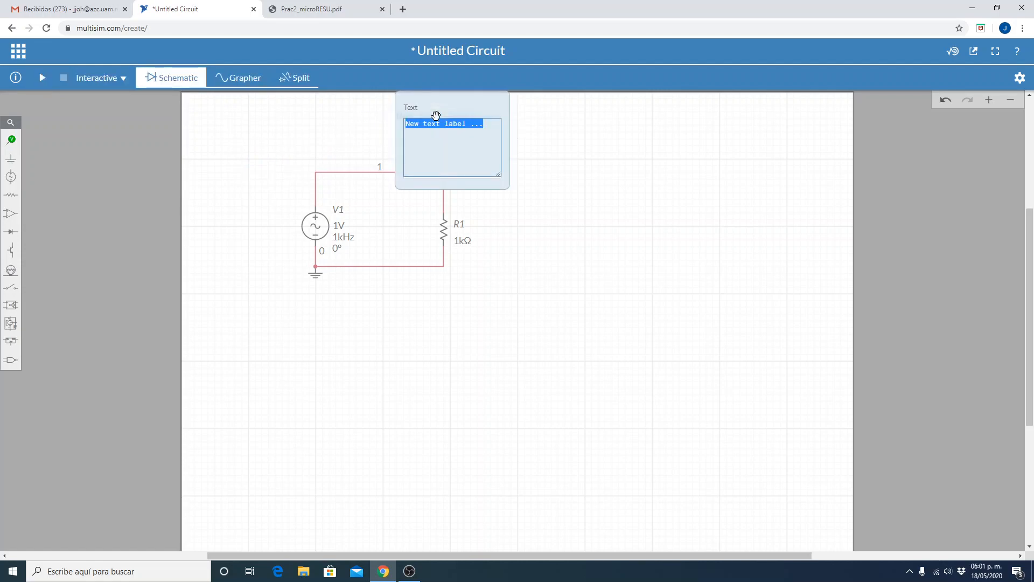
pyautogui.write('señal')
pyautogui.press('BackSpace')
pyautogui.press('BackSpace')
pyautogui.press('BackSpace')
pyautogui.press('BackSpace')
pyautogui.press('BackSpace')
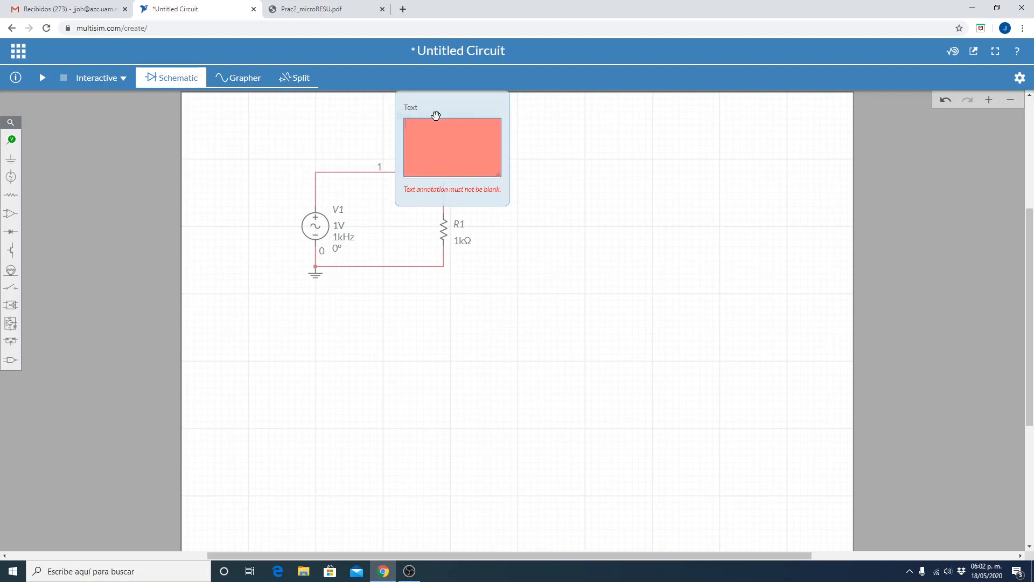
pyautogui.write('SEÑAL')
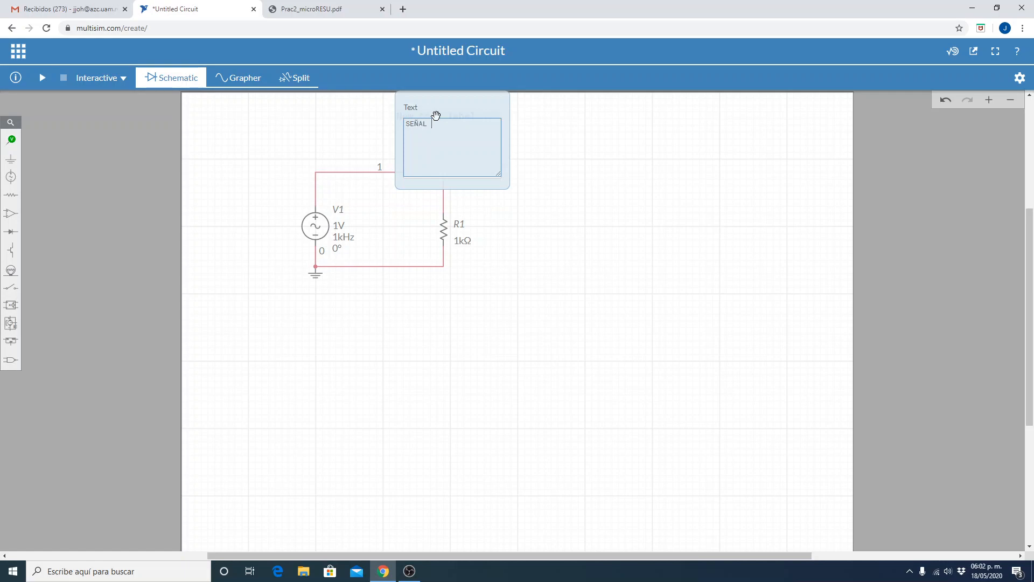
pyautogui.write(' SENOIDAL DE 250')
pyautogui.write('kHz ')
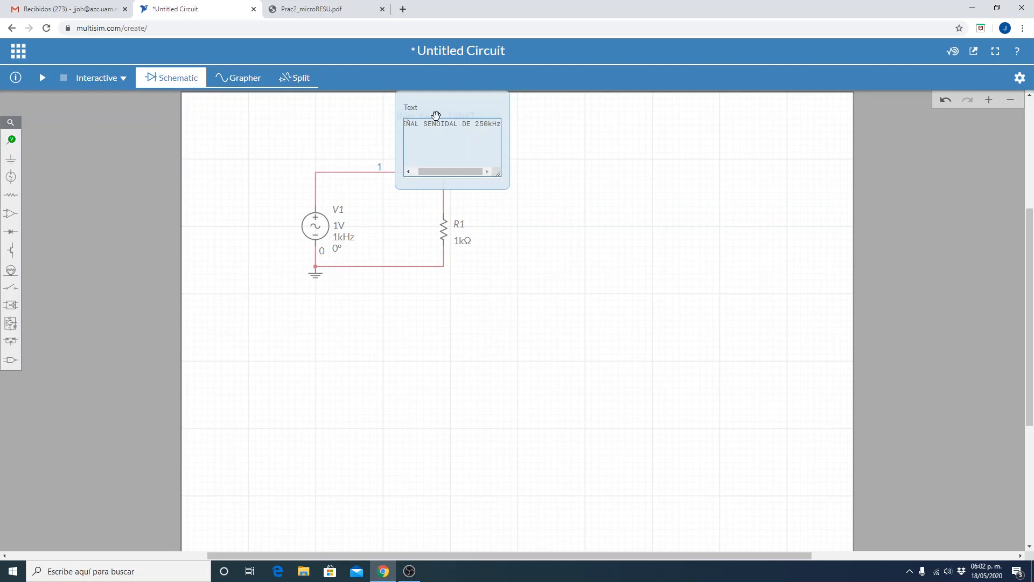
pyautogui.write('Y 5Vpp')
pyautogui.press('Return')
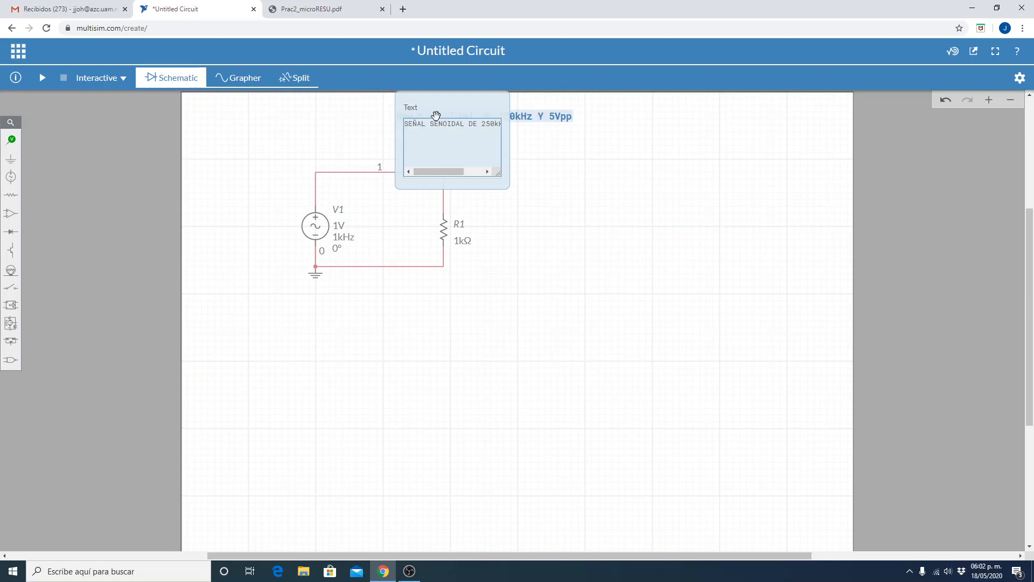
pyautogui.click(557, 145)
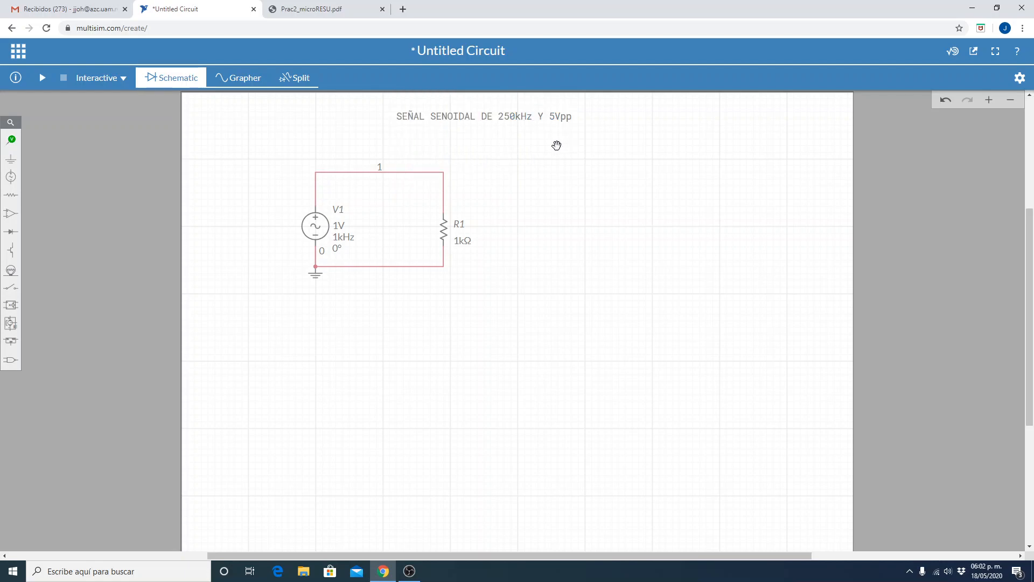
# Keep V1 on the Peak_Voltage model and set its peak voltage VA to 2.5 V.
pyautogui.doubleClick(322, 228)
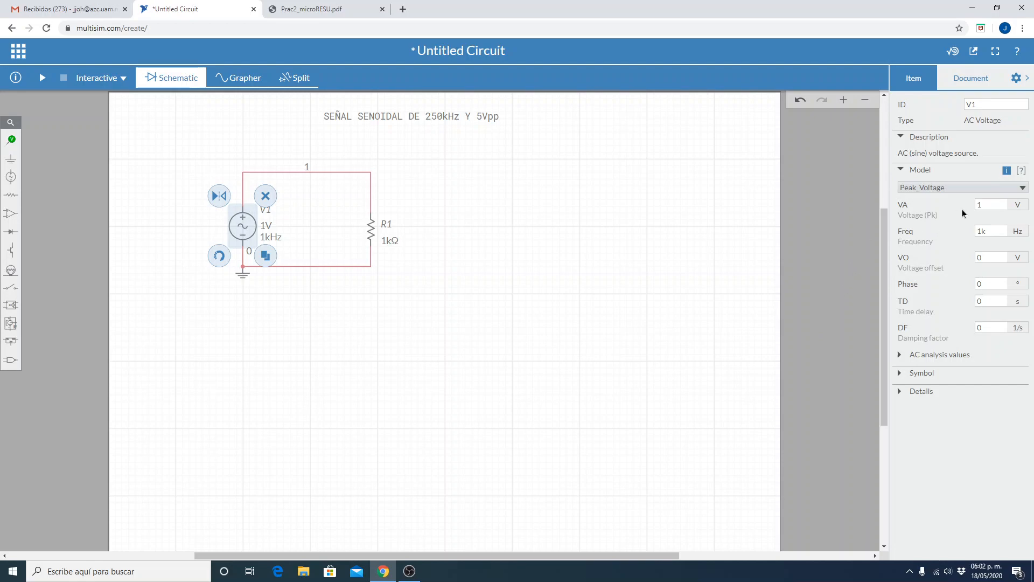
pyautogui.click(935, 188)
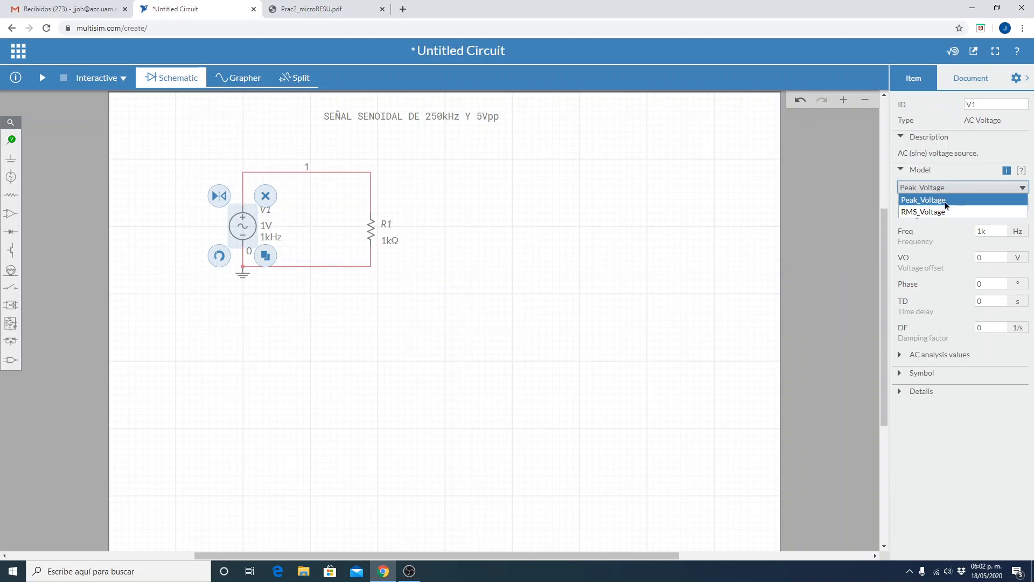
pyautogui.click(960, 201)
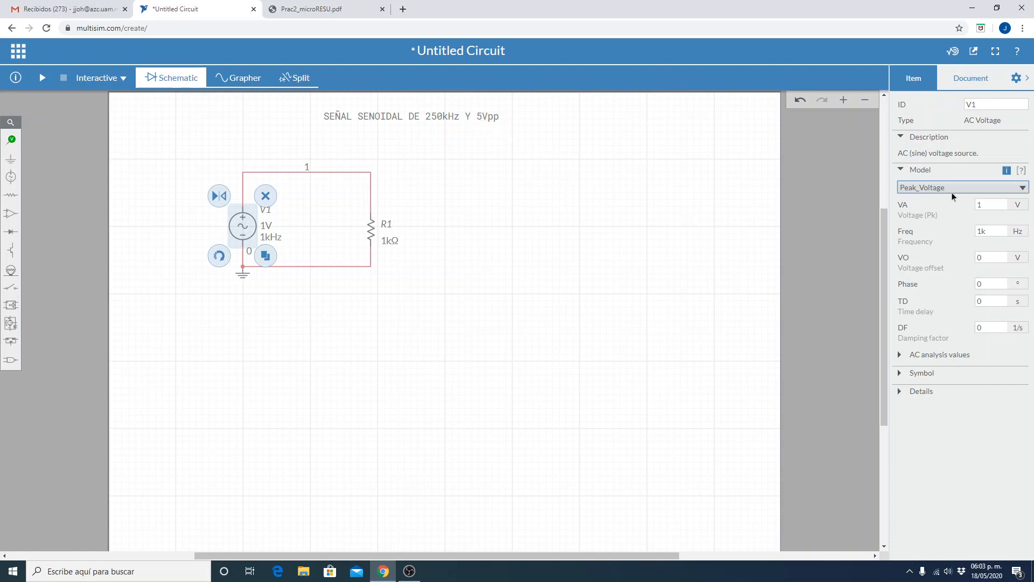
pyautogui.click(997, 203)
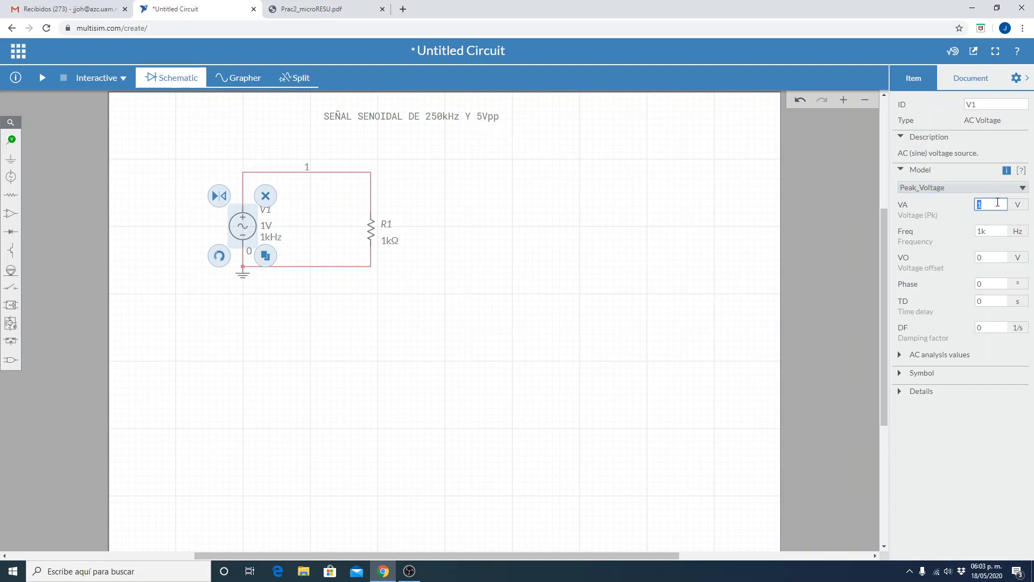
pyautogui.write('2.5')
# Set V1's frequency to 250k Hz and deselect the source.
pyautogui.click(993, 227)
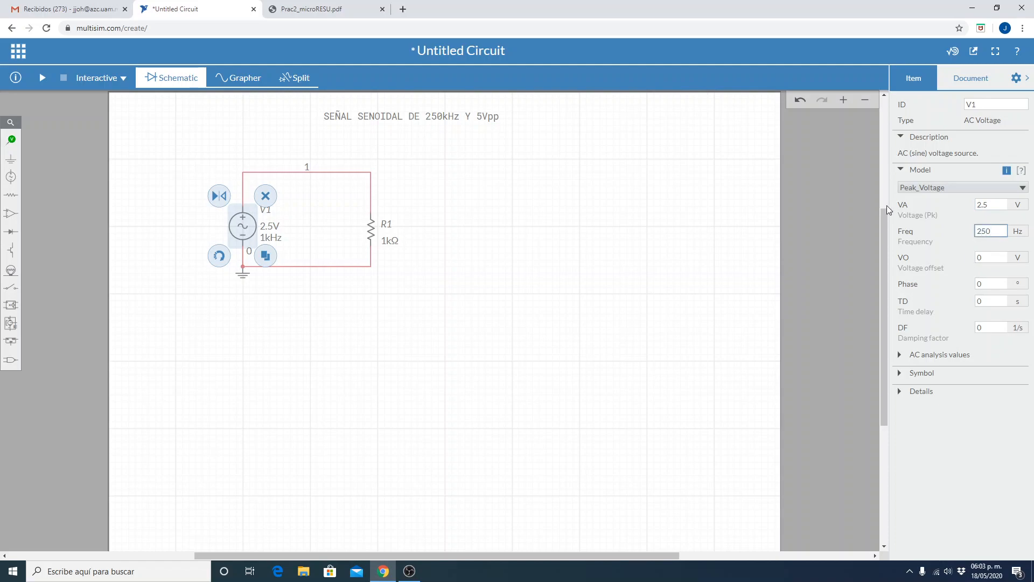
pyautogui.write('250K')
pyautogui.press('BackSpace')
pyautogui.click(1025, 234)
pyautogui.doubleClick(999, 232)
pyautogui.click(999, 232)
pyautogui.write('k')
pyautogui.click(959, 247)
pyautogui.click(998, 256)
pyautogui.click(697, 294)
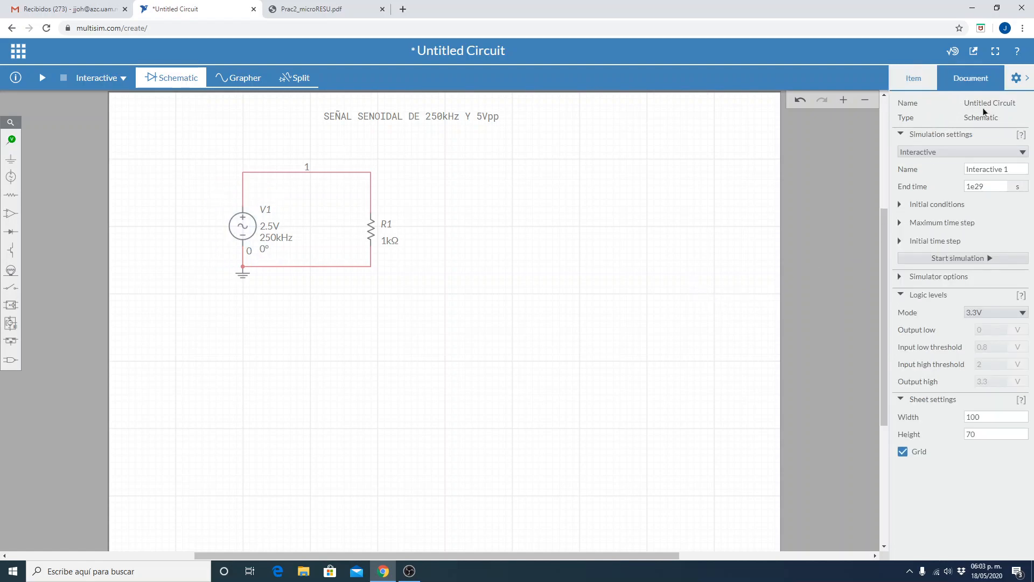
# Review V1's peak voltage, frequency, voltage offset and phase parameters.
pyautogui.click(242, 228)
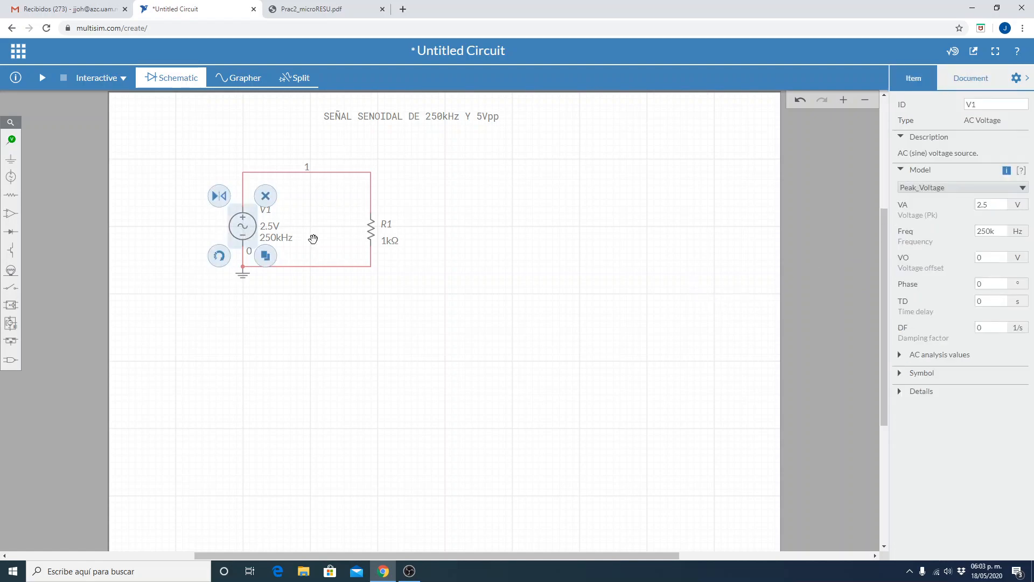
pyautogui.click(987, 253)
pyautogui.click(997, 282)
pyautogui.doubleClick(994, 208)
pyautogui.click(1002, 238)
pyautogui.doubleClick(1005, 254)
pyautogui.click(581, 304)
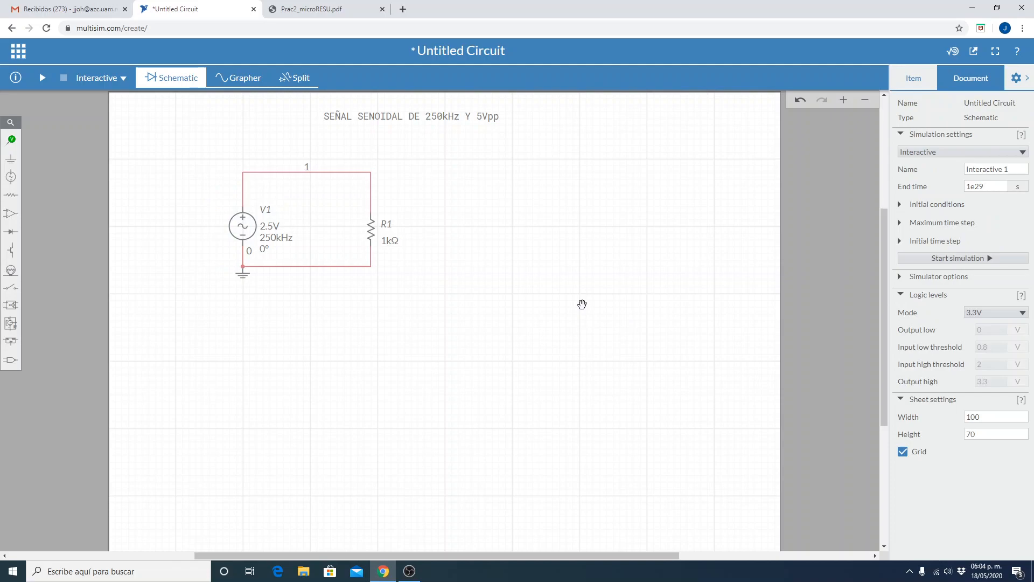
pyautogui.click(914, 81)
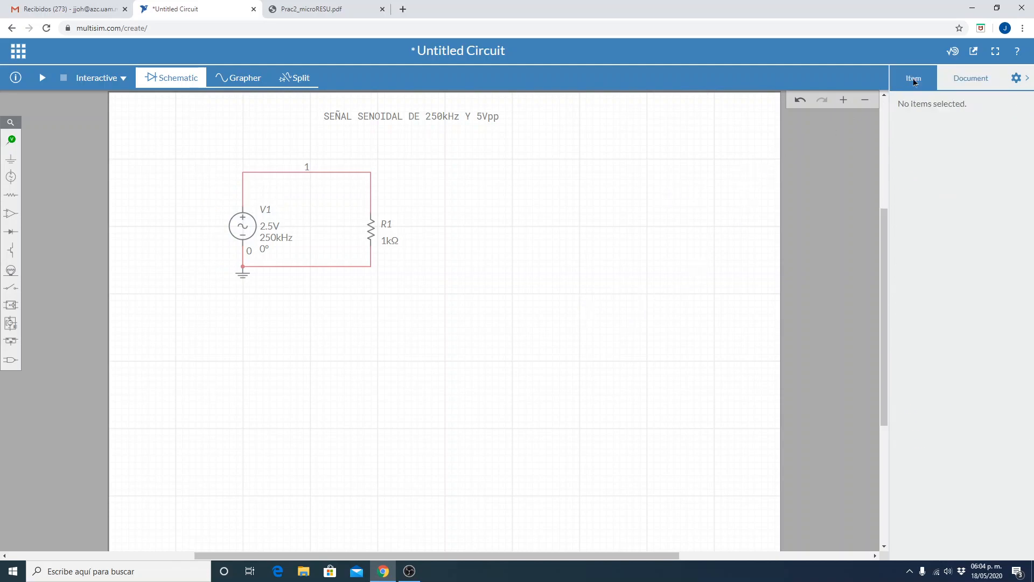
pyautogui.click(245, 225)
pyautogui.click(278, 418)
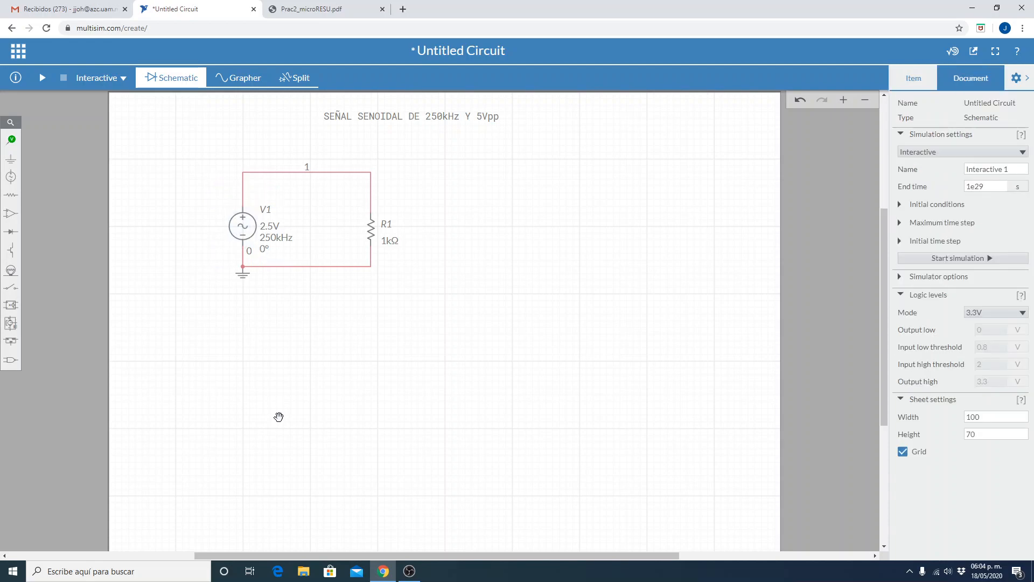
# Start saving the circuit as a new file and name it SENO.
pyautogui.click(22, 52)
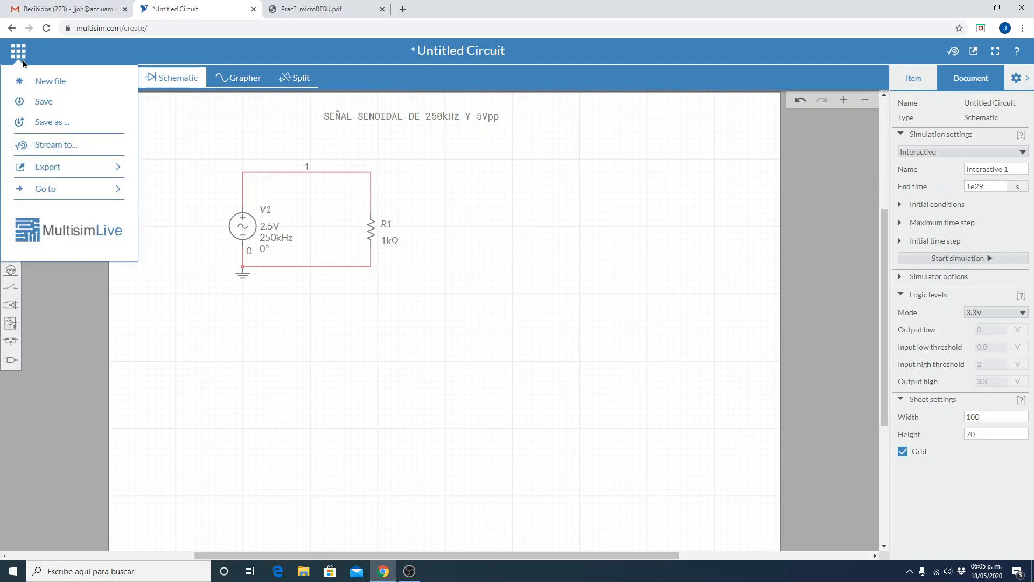
pyautogui.click(56, 120)
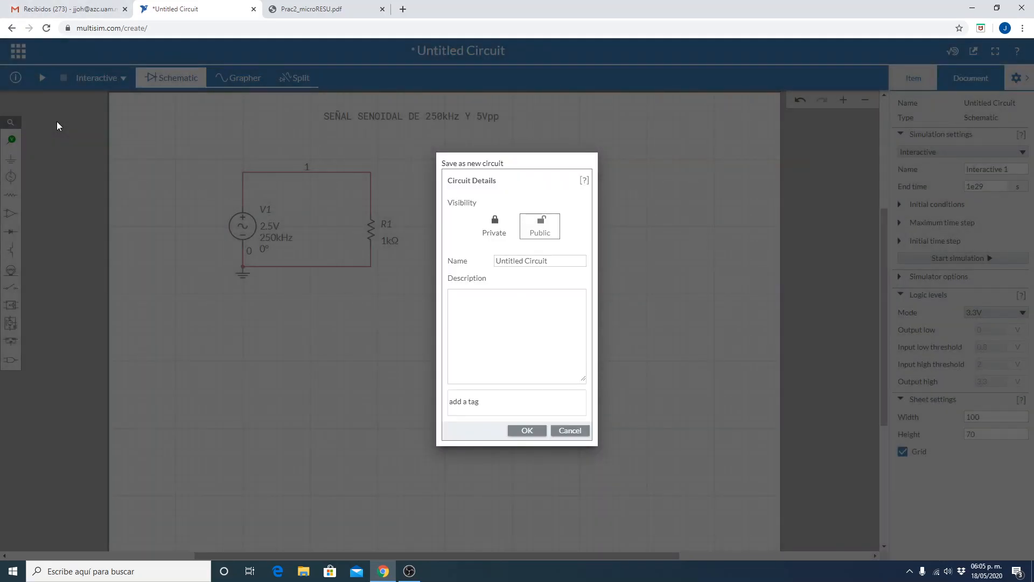
pyautogui.click(546, 261)
pyautogui.hotkey('ctrl', 'a')
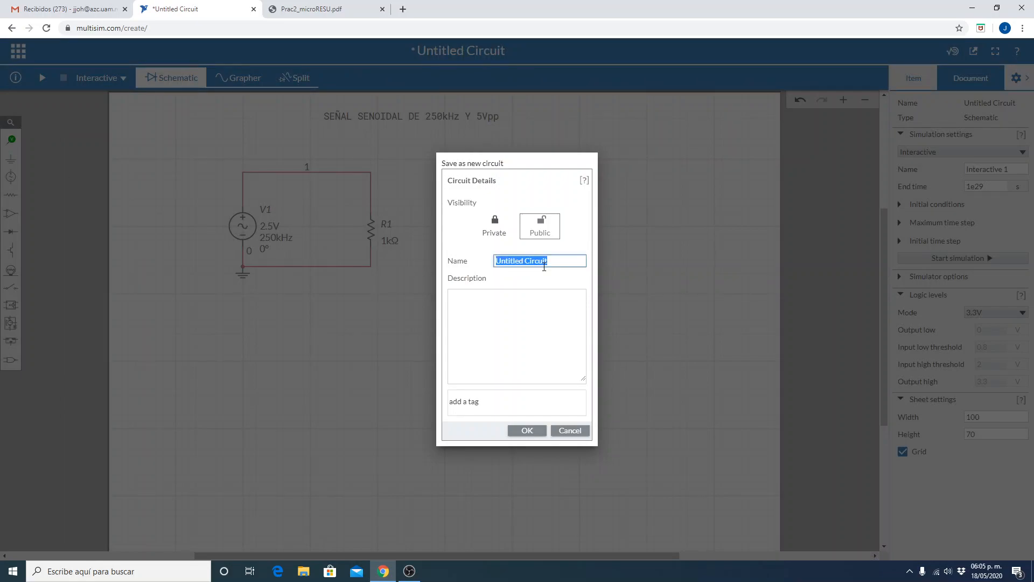
pyautogui.write('SENO')
# Enter the circuit description "GENERACIÓN DE UN VOLTAJE SENOIDAL" in the new circuit's details.
pyautogui.click(525, 304)
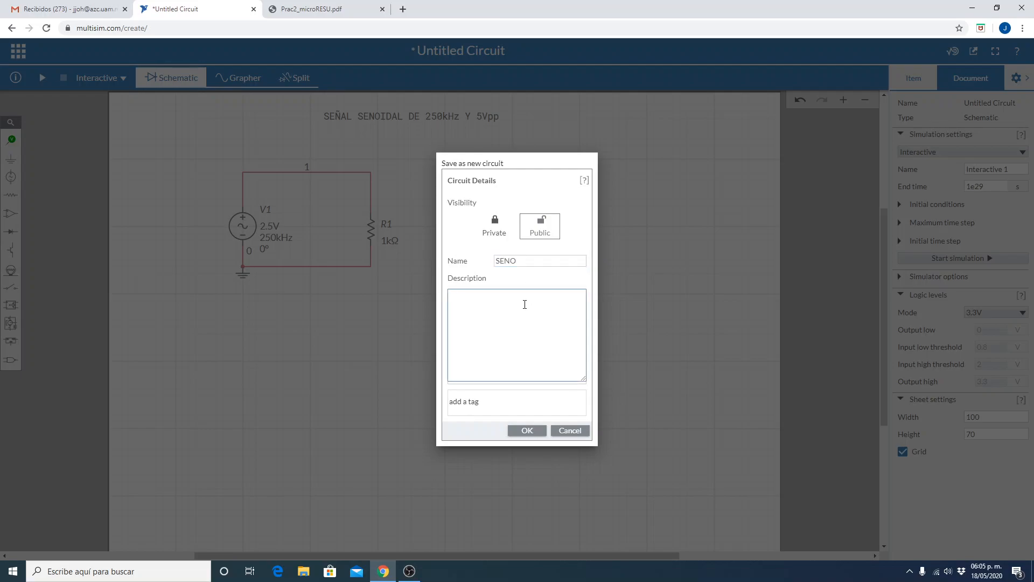
pyautogui.write('P')
pyautogui.press('BackSpace')
pyautogui.write('GEE')
pyautogui.press('BackSpace')
pyautogui.write('NERACIÓN DE UN VOLTAJ')
pyautogui.write('E SENOIDAL')
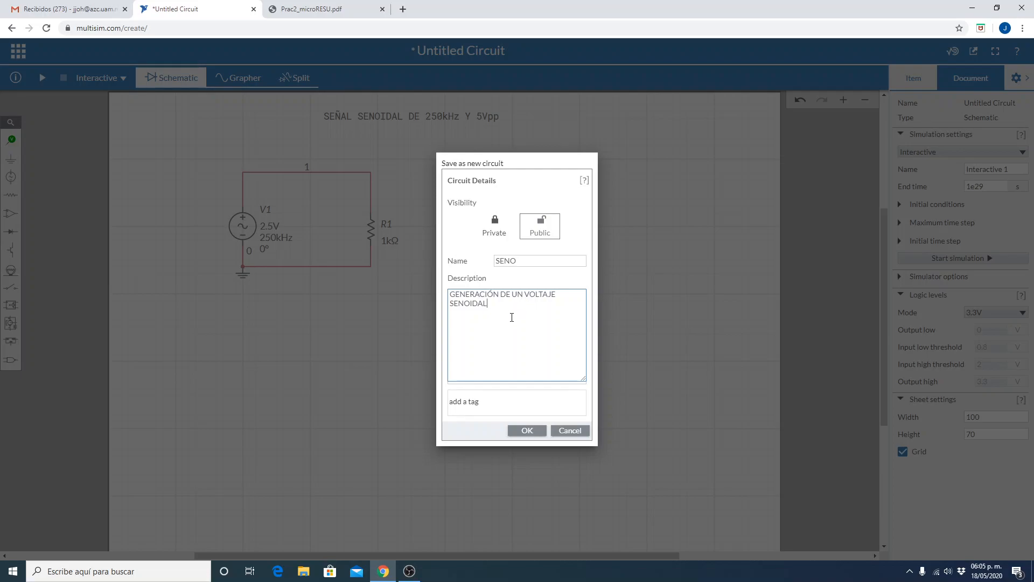
# Add the tags "AC circuits" and "sine wave" and save the new circuit.
pyautogui.click(501, 409)
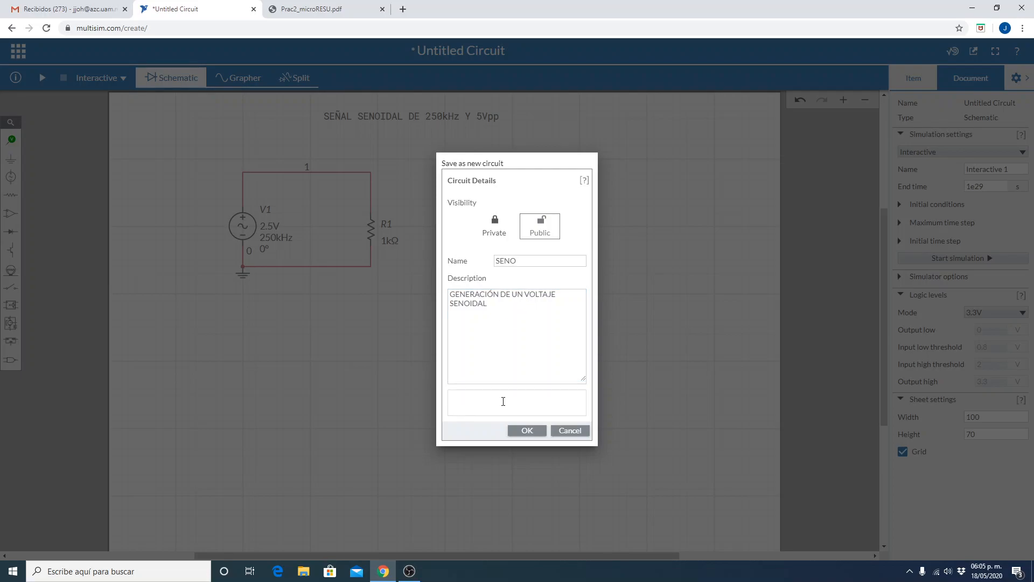
pyautogui.write('ac')
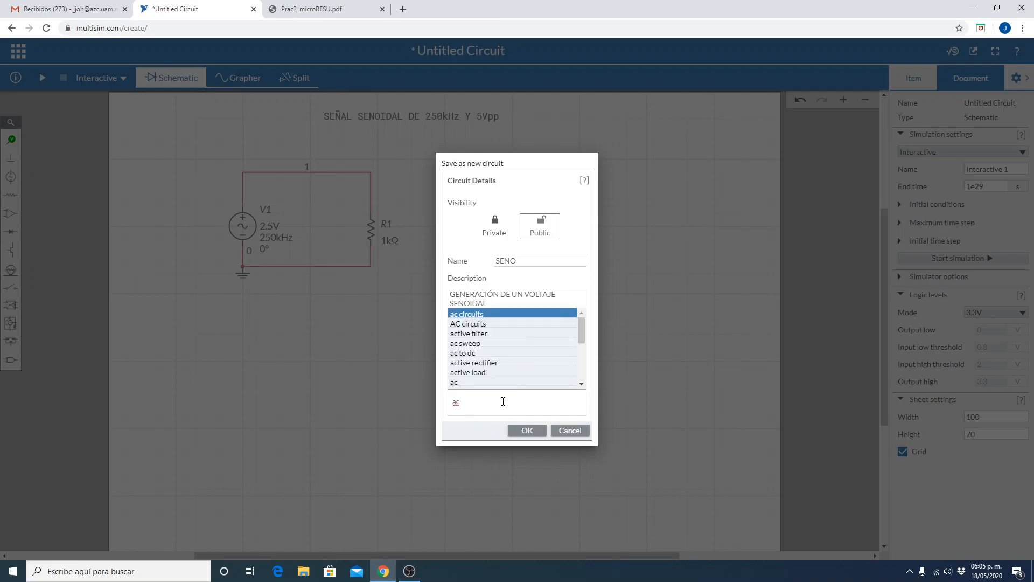
pyautogui.click(510, 327)
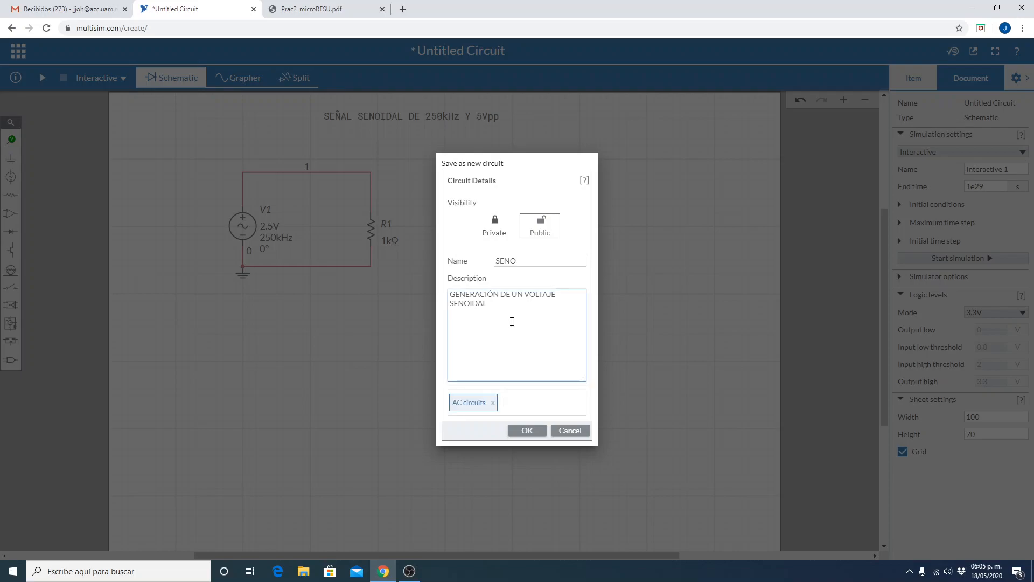
pyautogui.write('si')
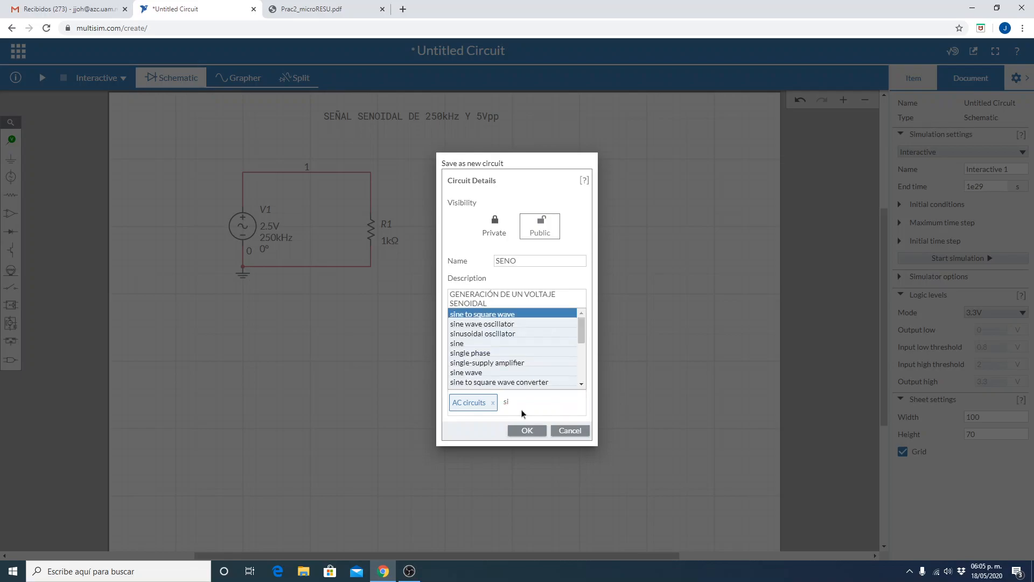
pyautogui.click(467, 372)
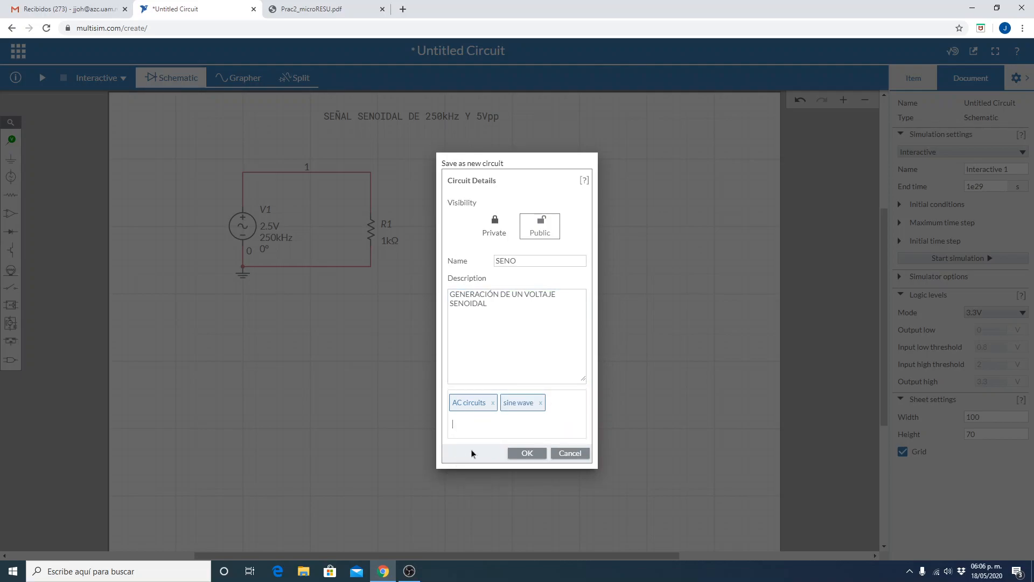
pyautogui.click(539, 454)
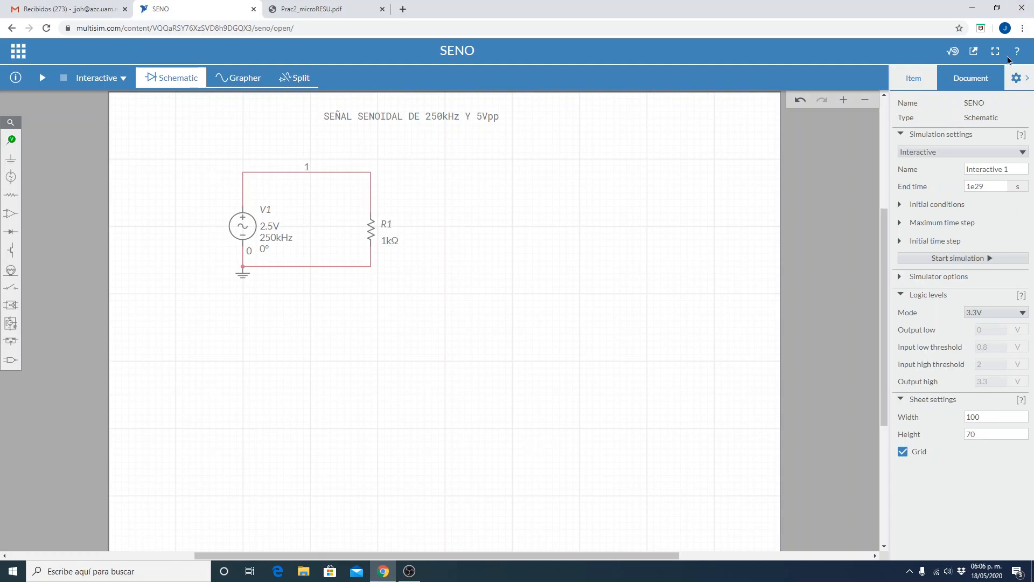
# Hide the document settings and change the simulation type to Transient.
pyautogui.click(1022, 79)
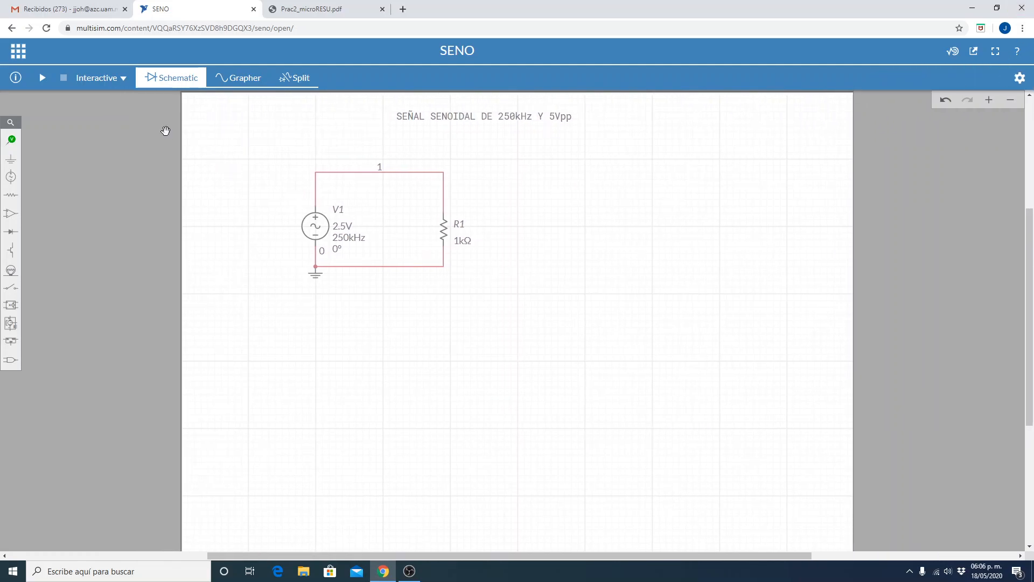
pyautogui.click(122, 80)
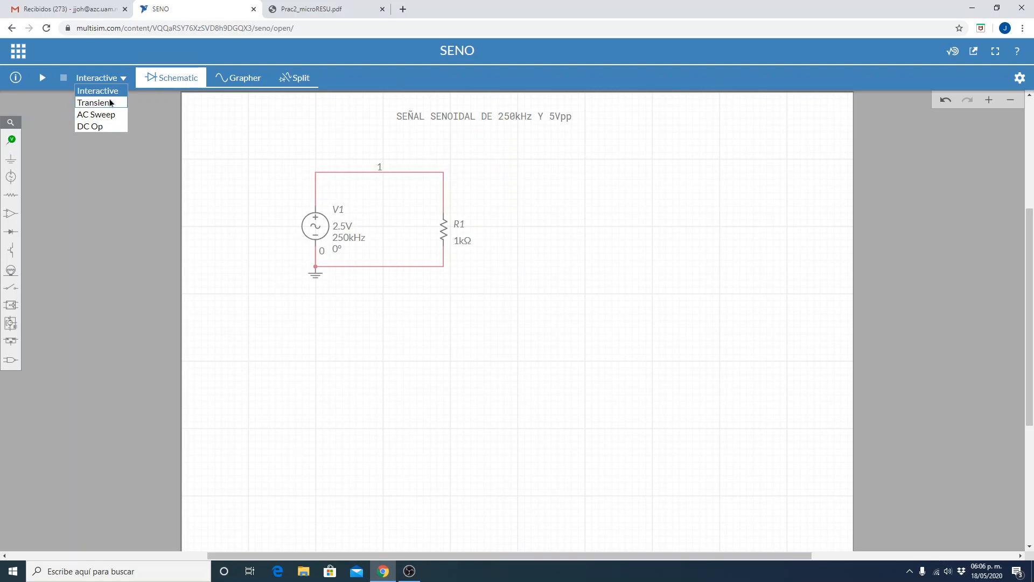
pyautogui.click(110, 102)
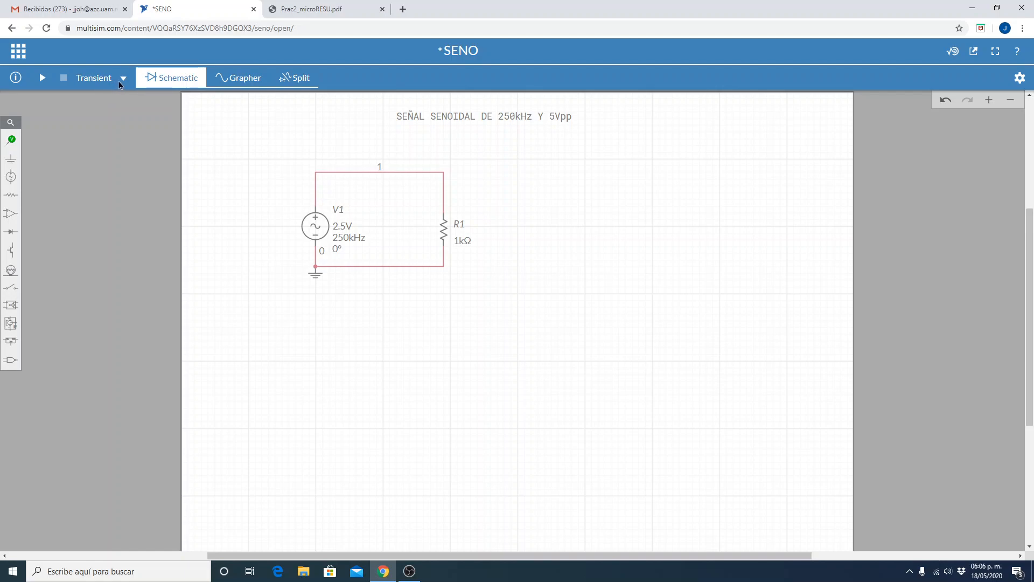
pyautogui.click(123, 81)
pyautogui.click(115, 79)
pyautogui.click(99, 84)
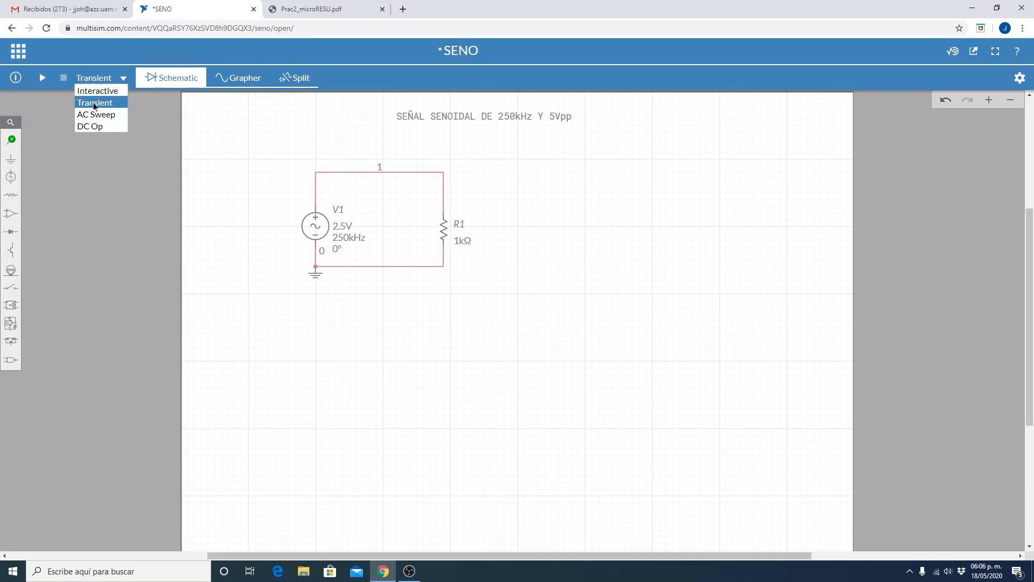
pyautogui.click(96, 100)
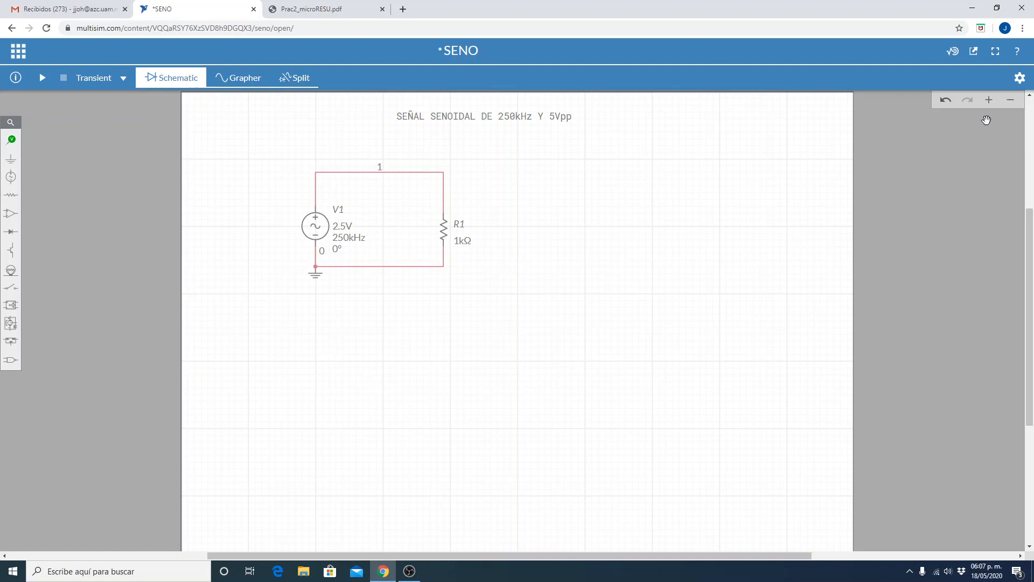
# Show the document settings and review the transient simulation's type, name and start time.
pyautogui.click(1019, 78)
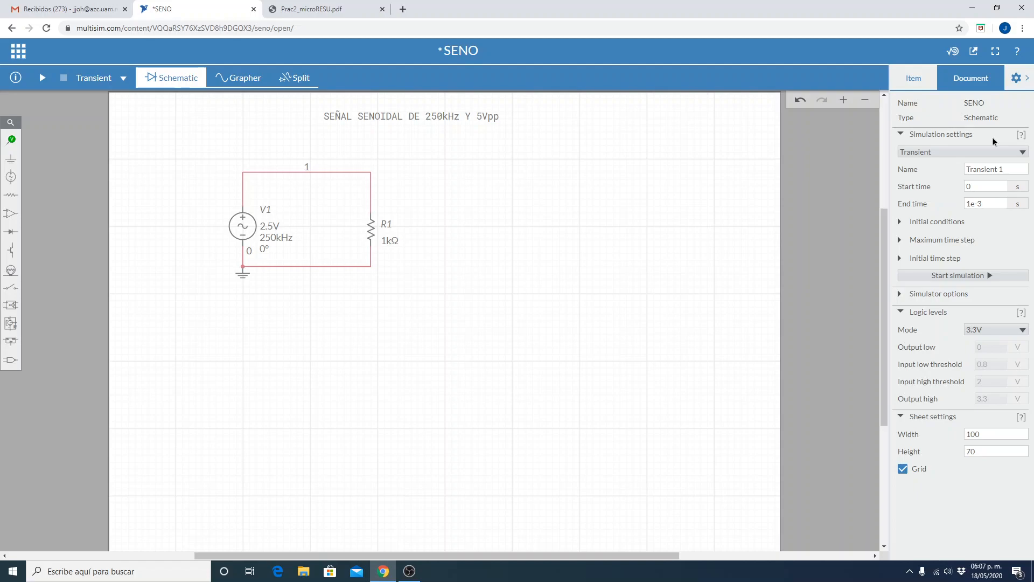
pyautogui.click(984, 171)
pyautogui.click(970, 151)
pyautogui.click(949, 182)
pyautogui.doubleClick(1000, 187)
pyautogui.click(1001, 190)
# Switch to the Windows calculator and compute the signal's period as the reciprocal of 250000, shown in scientific notation.
pyautogui.click(3, 580)
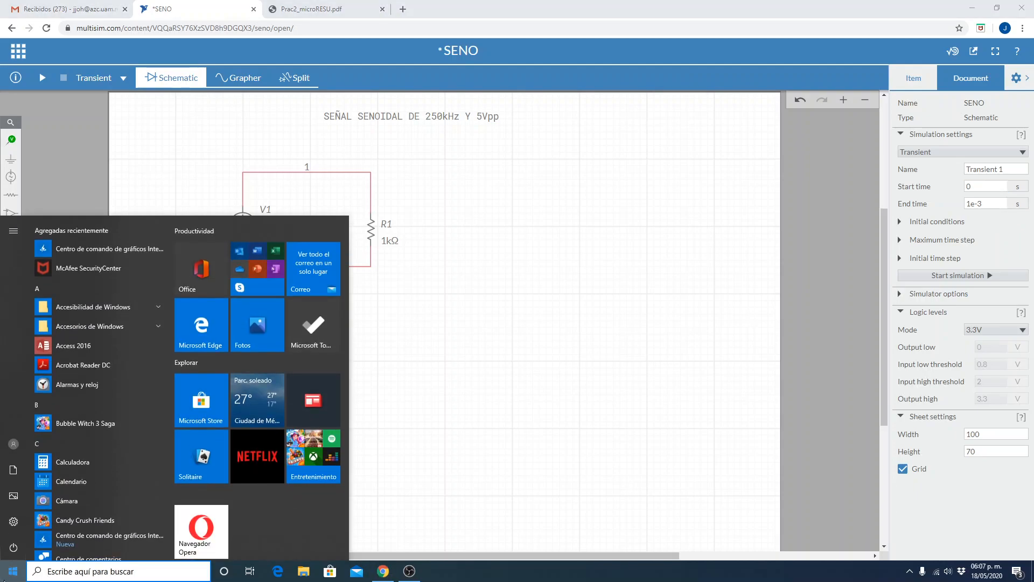
pyautogui.click(67, 463)
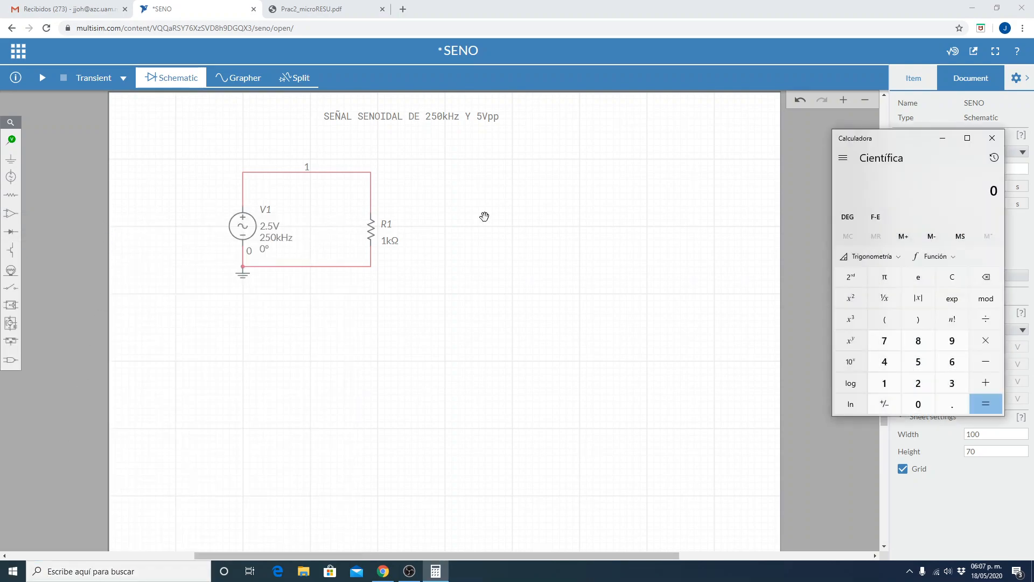
pyautogui.moveTo(916, 135); pyautogui.dragTo(690, 230)
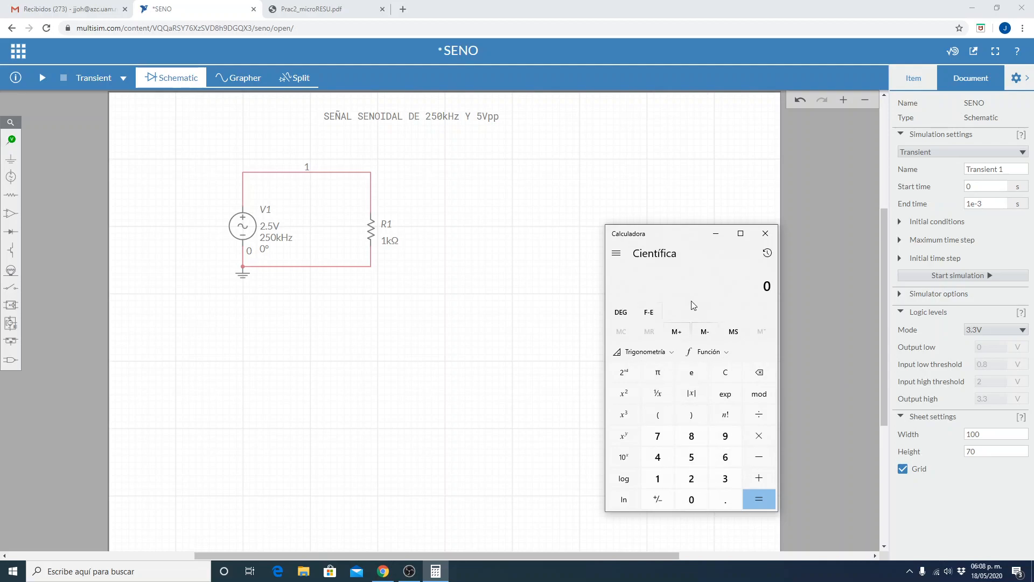
pyautogui.moveTo(691, 235); pyautogui.dragTo(649, 93)
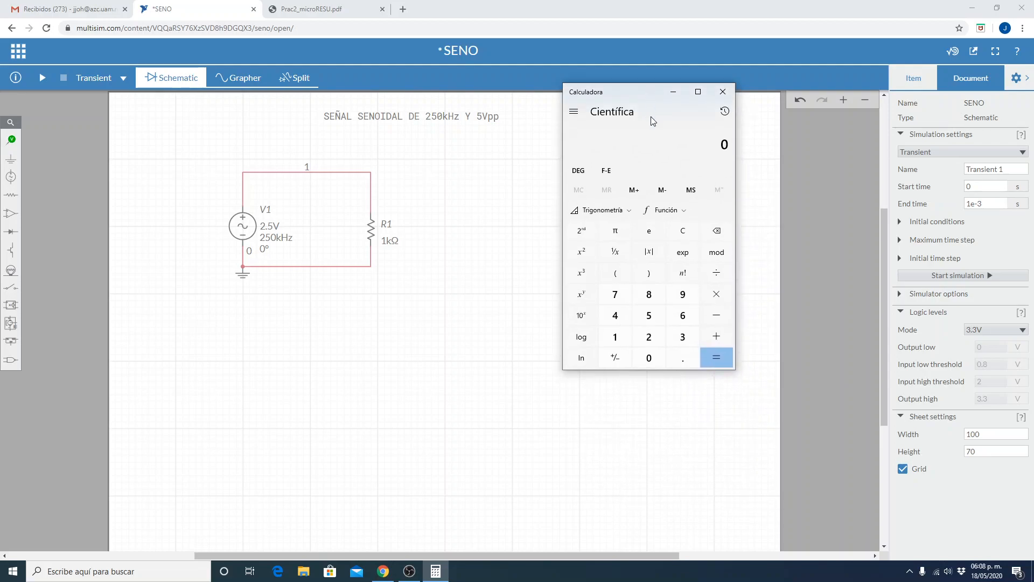
pyautogui.write('250x3')
pyautogui.click(617, 255)
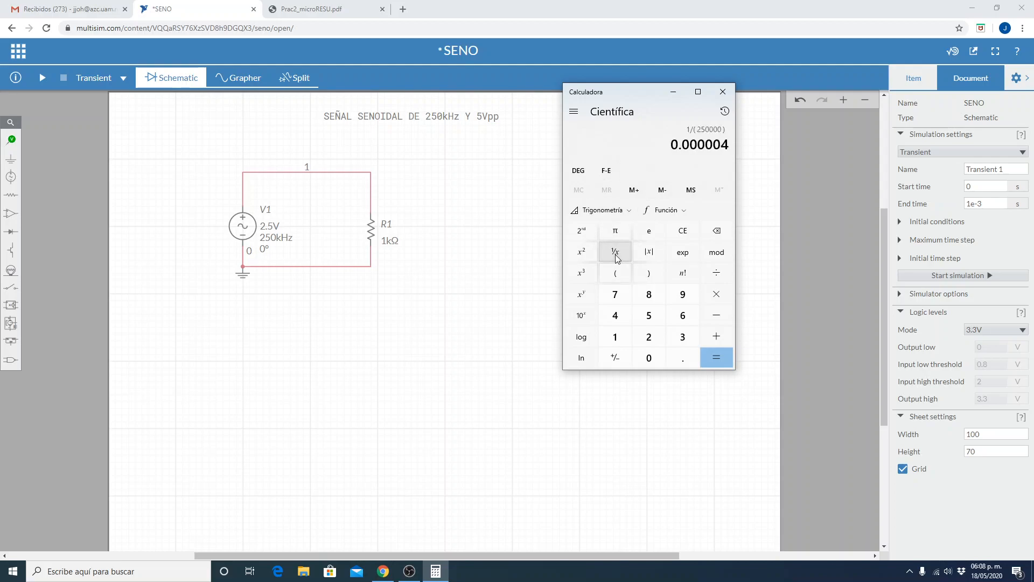
pyautogui.click(612, 173)
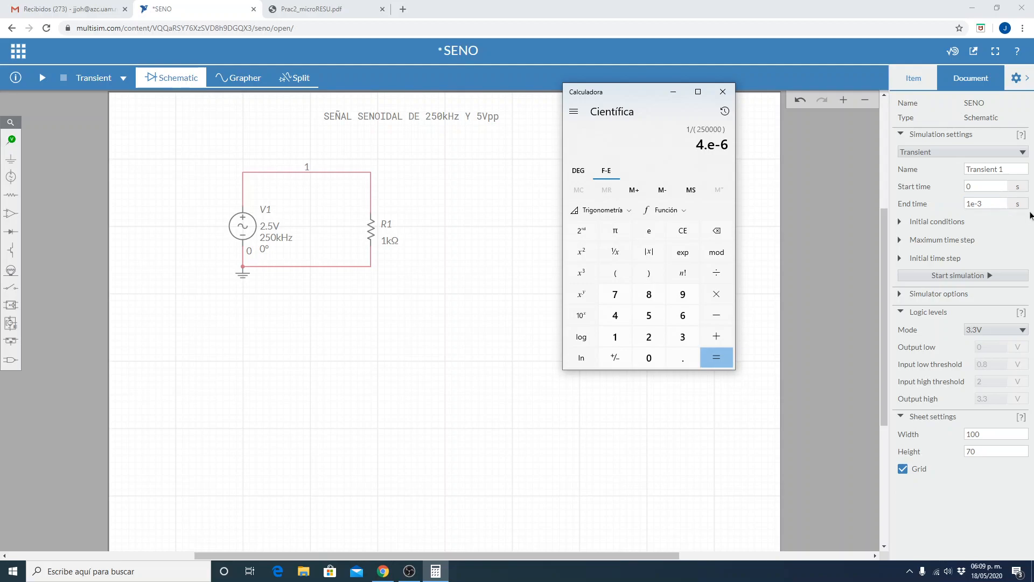
# Switch back to Multisim Live, set the transient end time to 8e-6 s and hide the document settings.
pyautogui.click(991, 203)
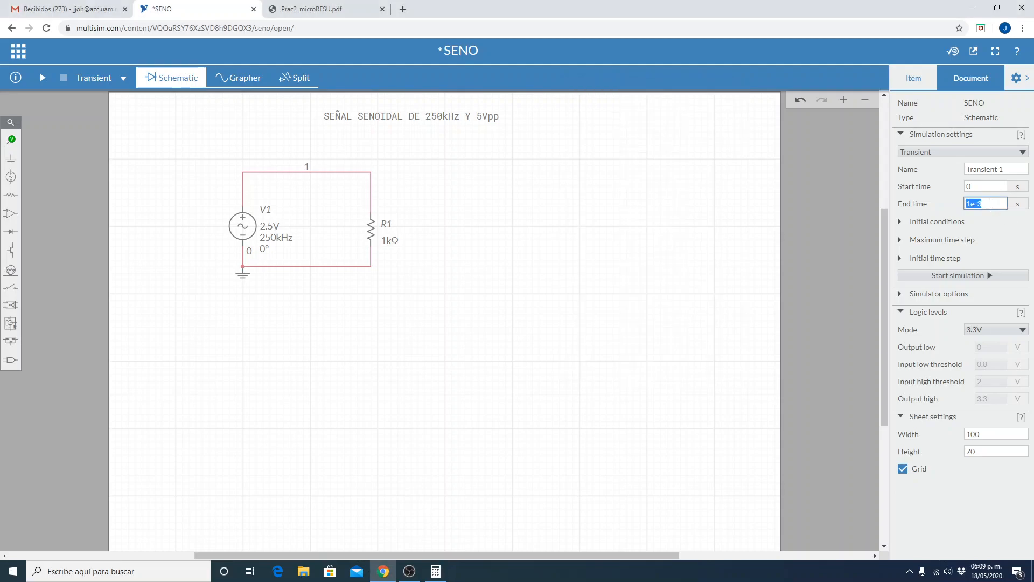
pyautogui.write('8e-6')
pyautogui.click(756, 178)
pyautogui.click(1029, 78)
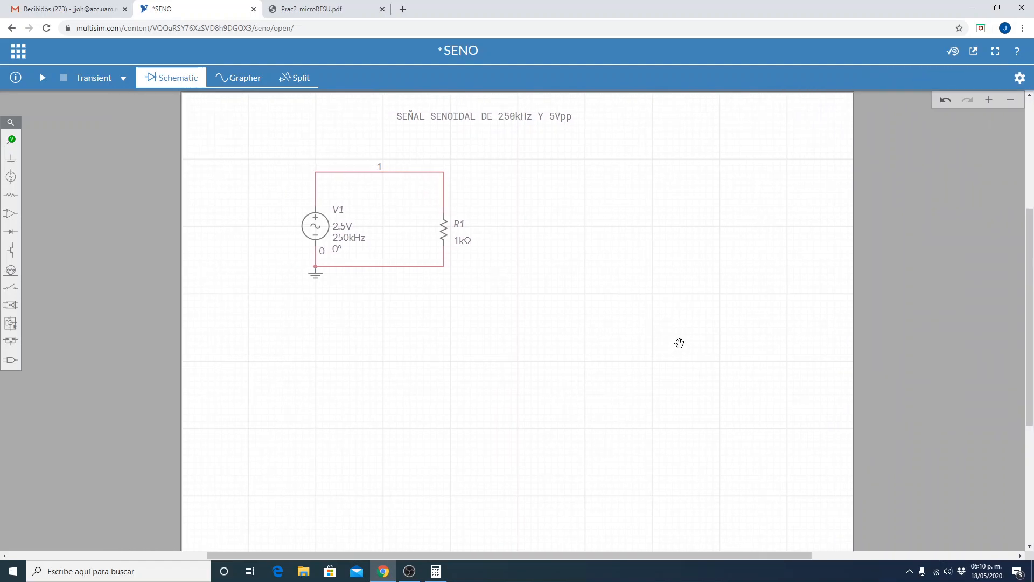
# Place a voltage probe on the upper wire of node 1 near R1 and save the circuit.
pyautogui.click(43, 82)
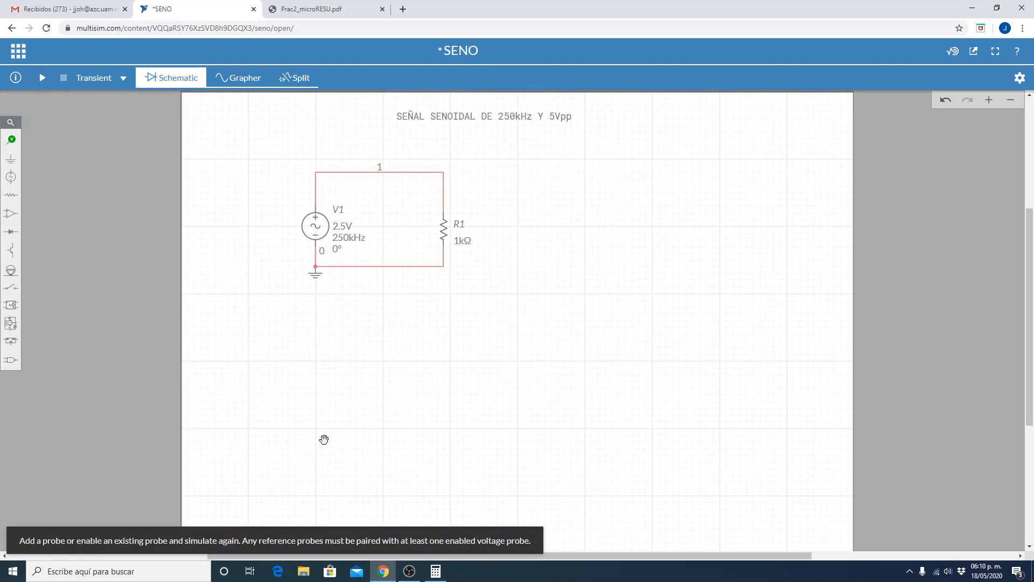
pyautogui.click(11, 140)
pyautogui.click(54, 161)
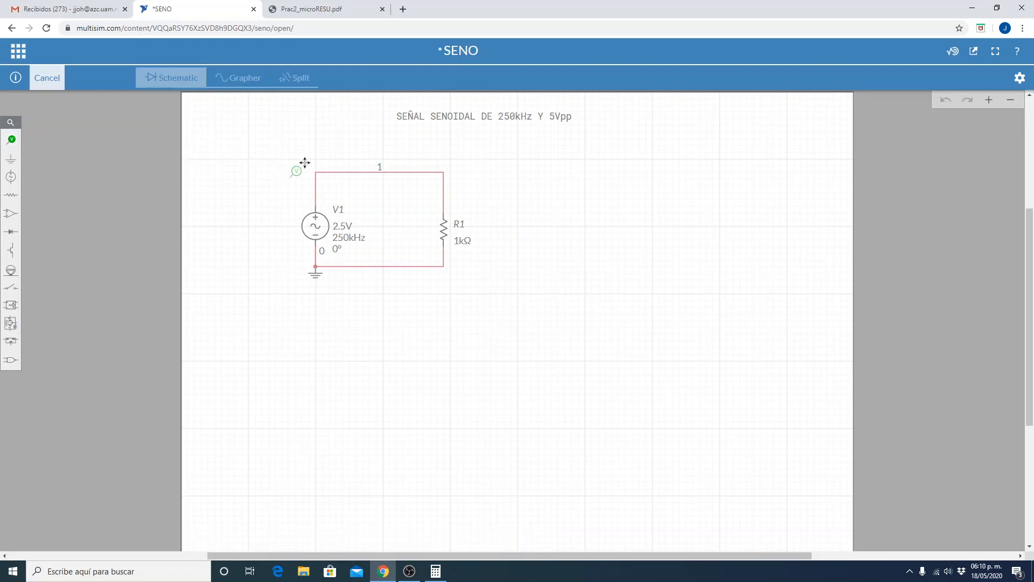
pyautogui.click(428, 166)
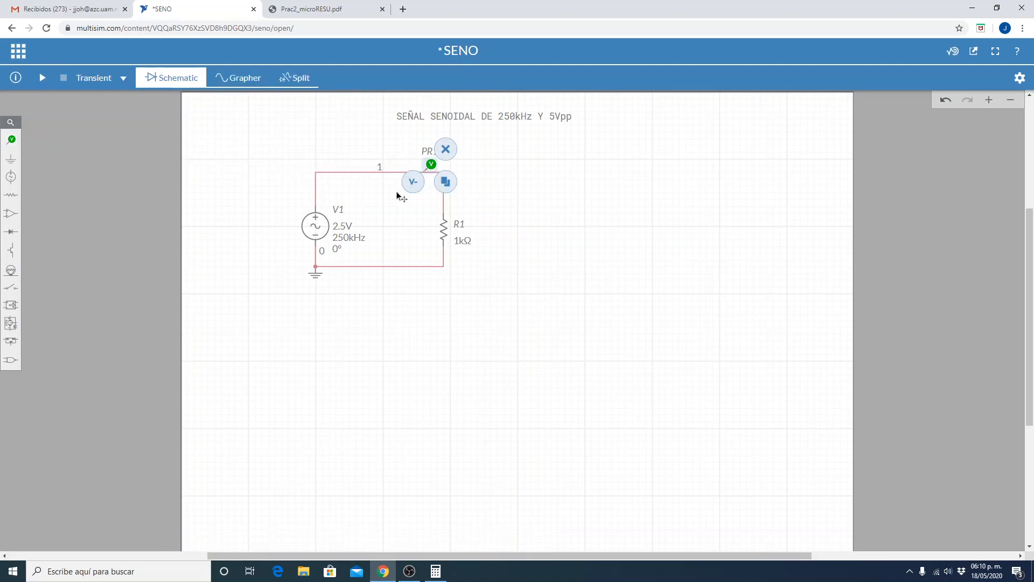
pyautogui.click(319, 408)
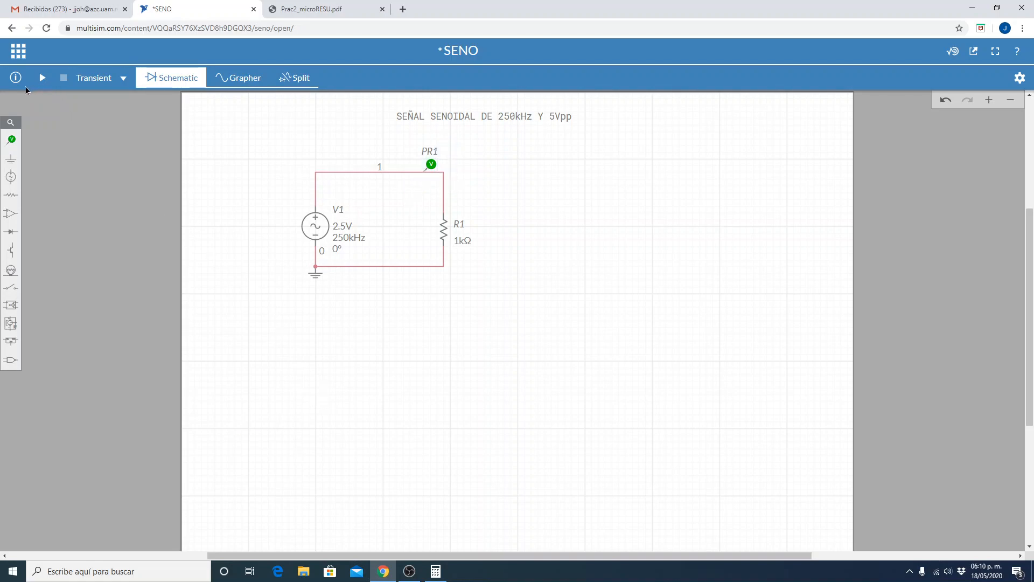
pyautogui.click(17, 50)
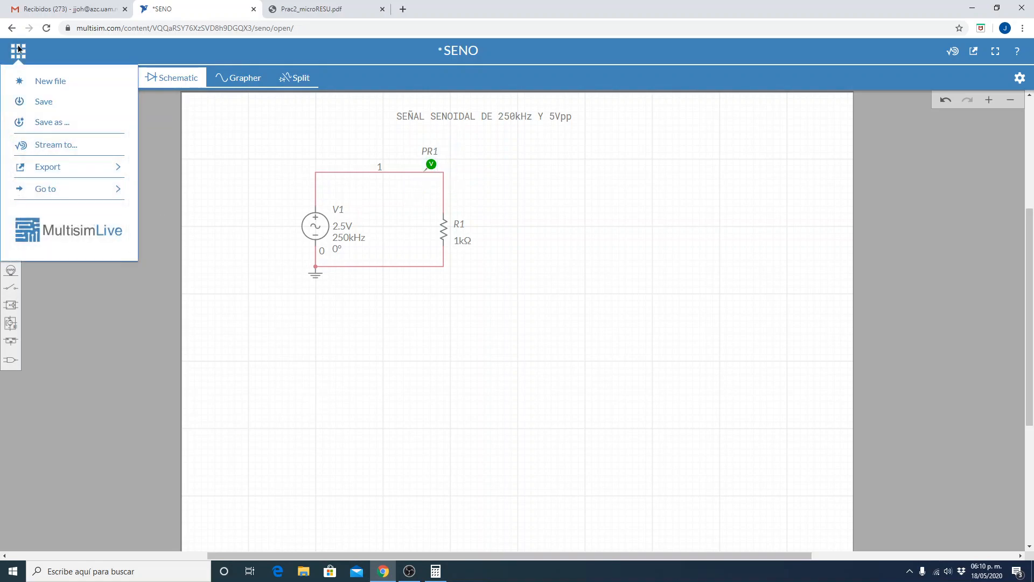
pyautogui.click(41, 104)
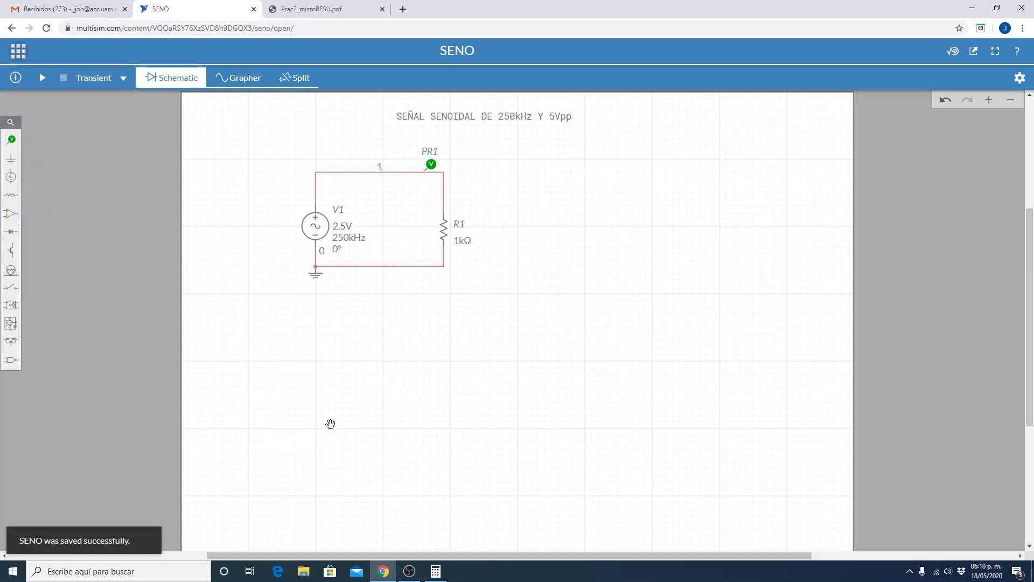
# Run the transient simulation and inspect the sine curve's end of period and first peak in the graph.
pyautogui.click(43, 79)
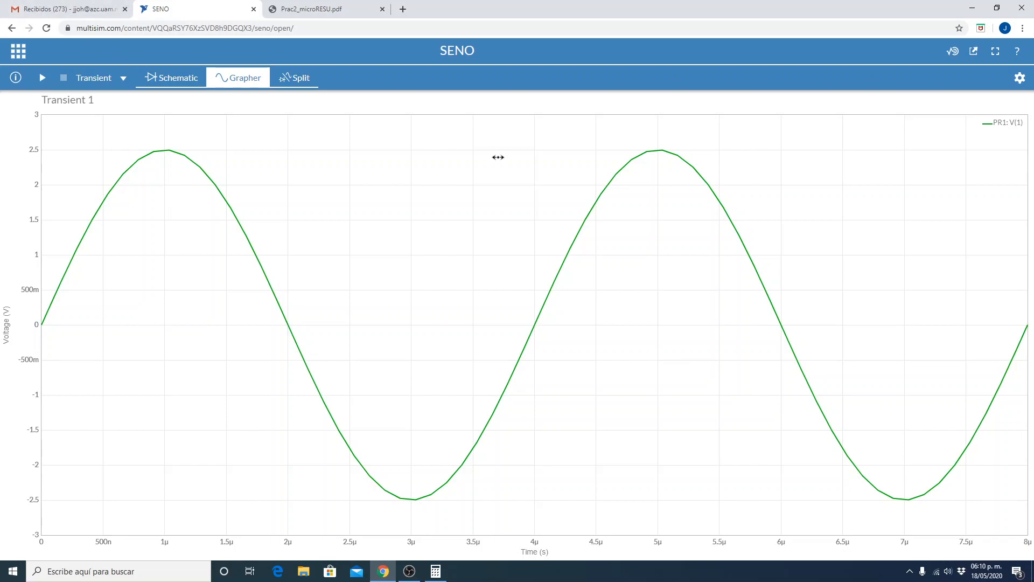
pyautogui.moveTo(539, 358)
pyautogui.moveTo(537, 331)
pyautogui.moveTo(137, 169)
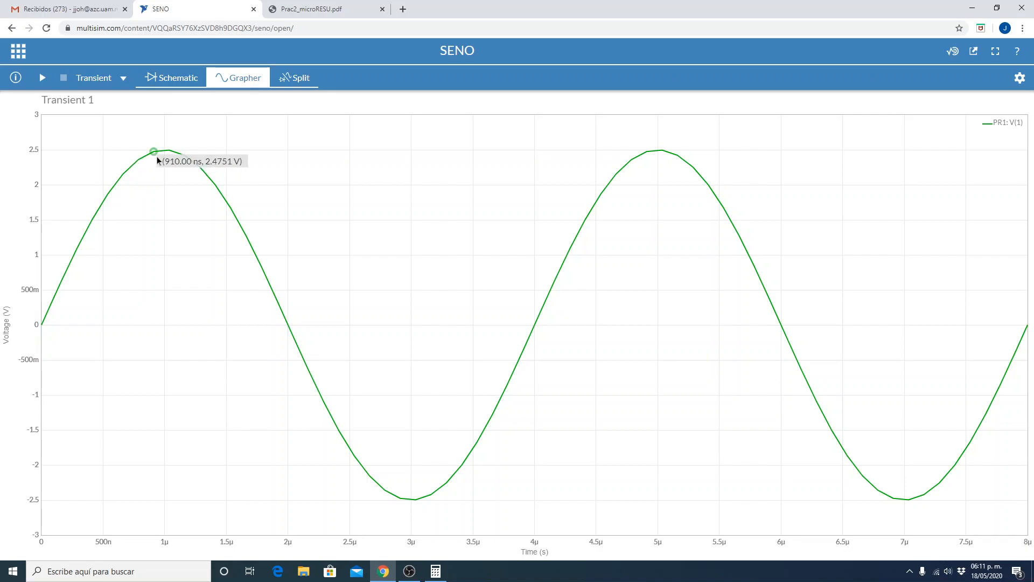
pyautogui.moveTo(170, 157)
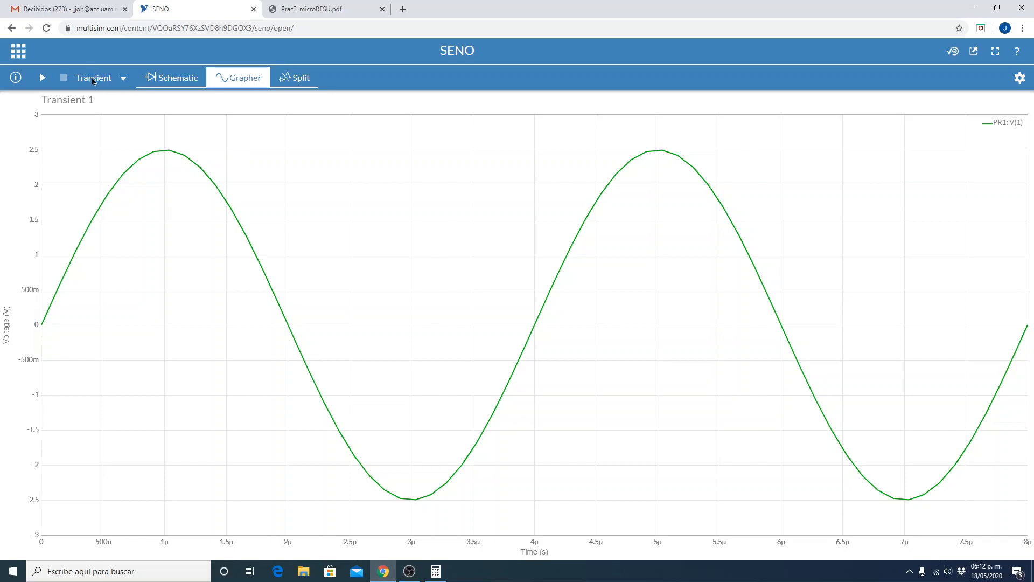
# Return to the schematic, open the document settings and set a manual maximum time step of 100n s for the transient analysis.
pyautogui.click(160, 79)
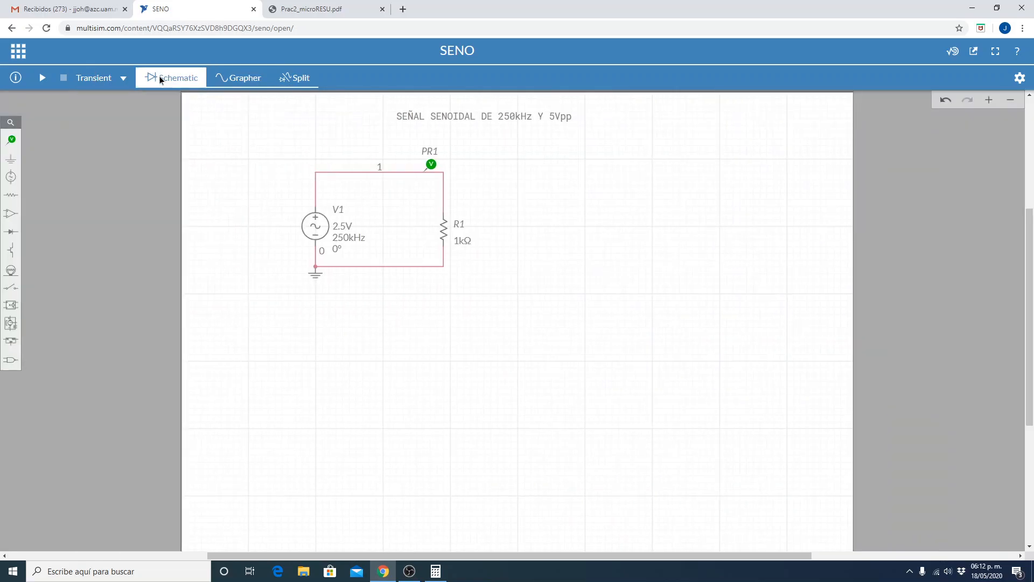
pyautogui.click(1020, 79)
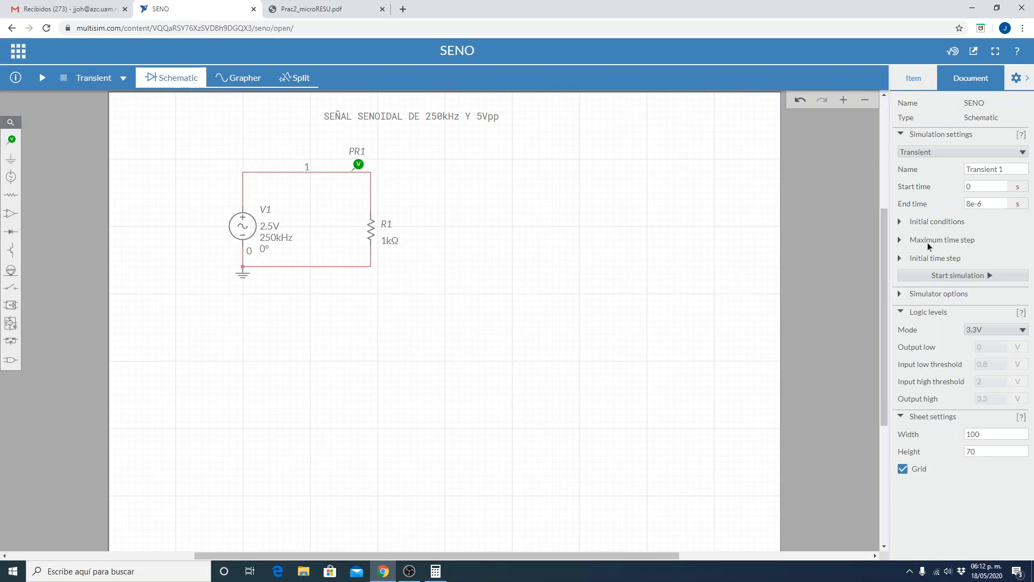
pyautogui.click(899, 241)
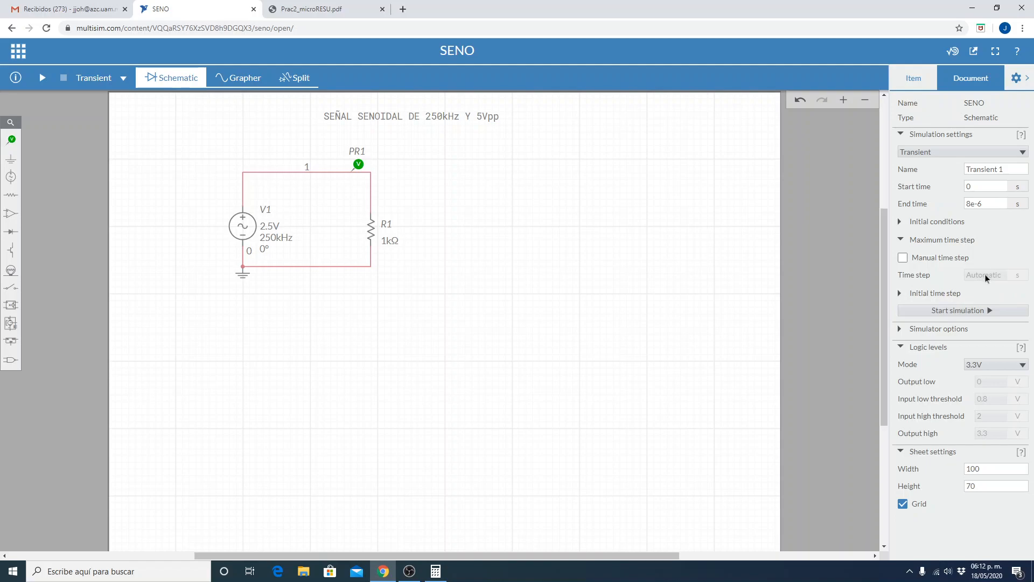
pyautogui.click(902, 258)
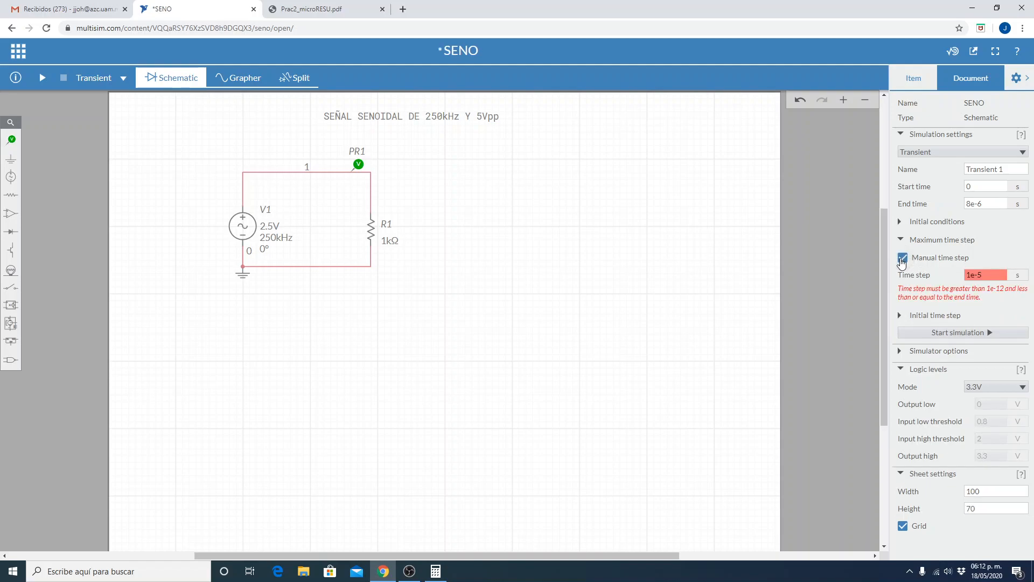
pyautogui.click(992, 276)
pyautogui.click(964, 206)
pyautogui.click(991, 274)
pyautogui.write('100n')
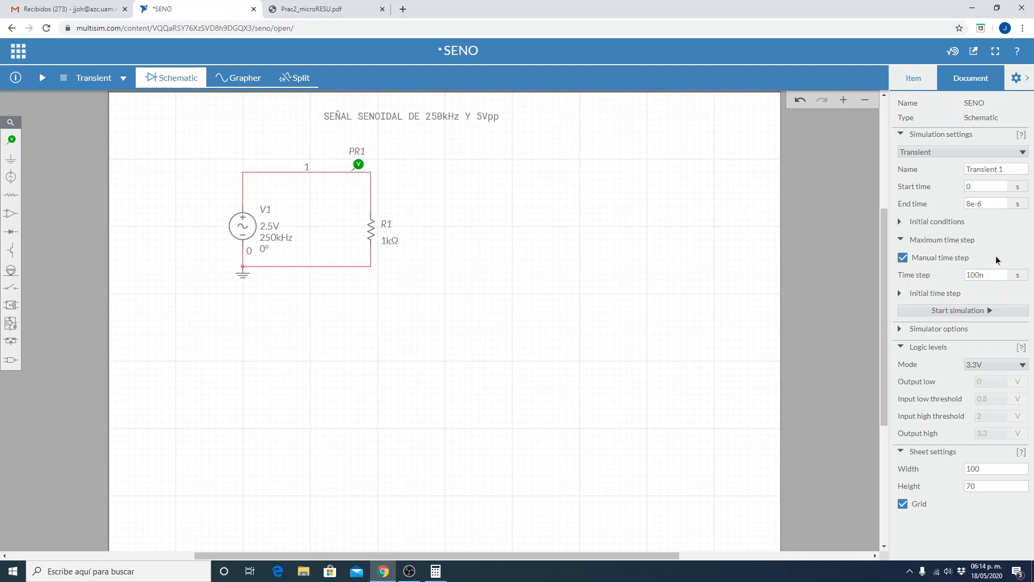
# Run the transient simulation, return to the schematic and save the circuit.
pyautogui.click(986, 311)
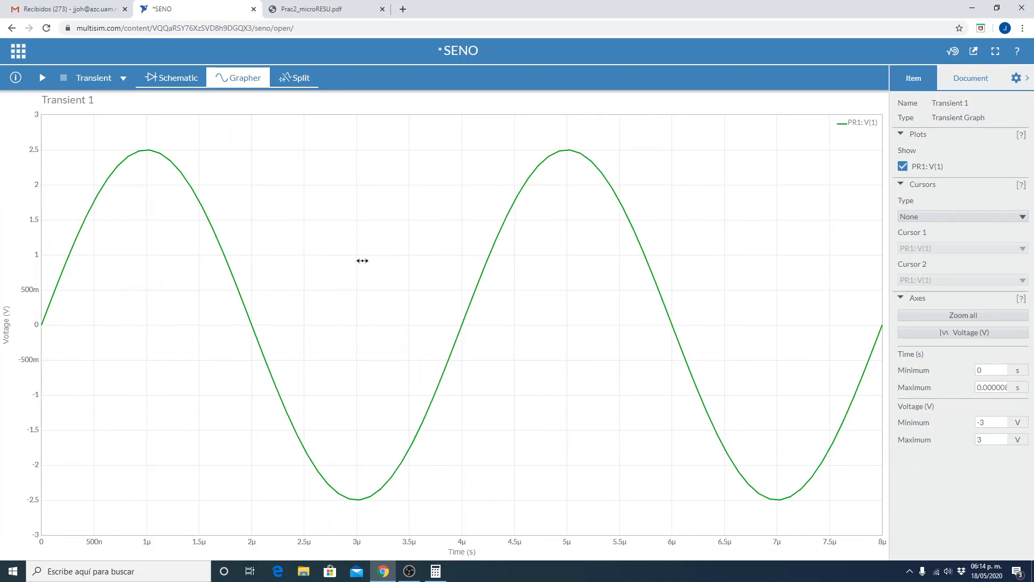
pyautogui.click(108, 80)
pyautogui.click(176, 82)
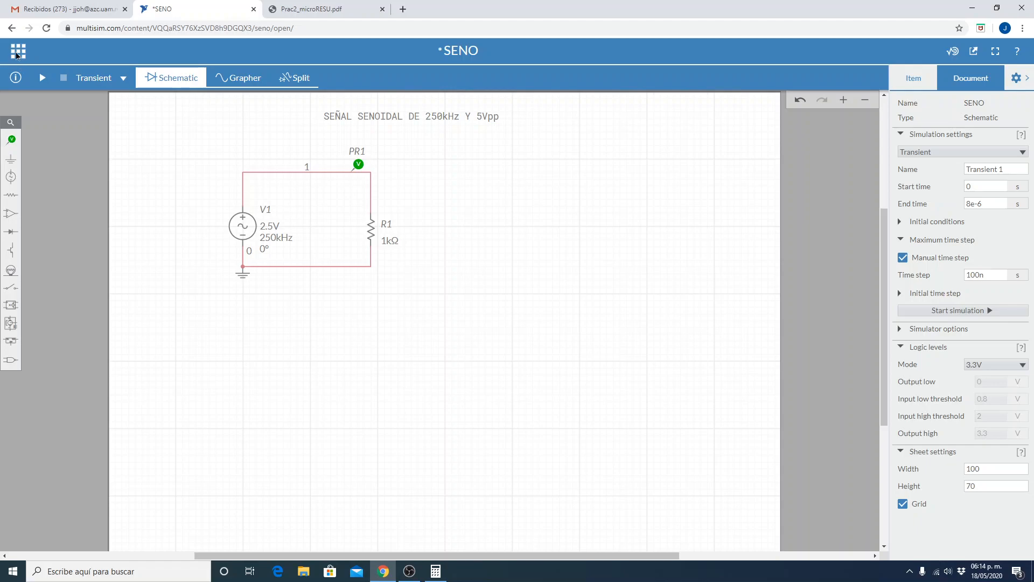
pyautogui.click(16, 53)
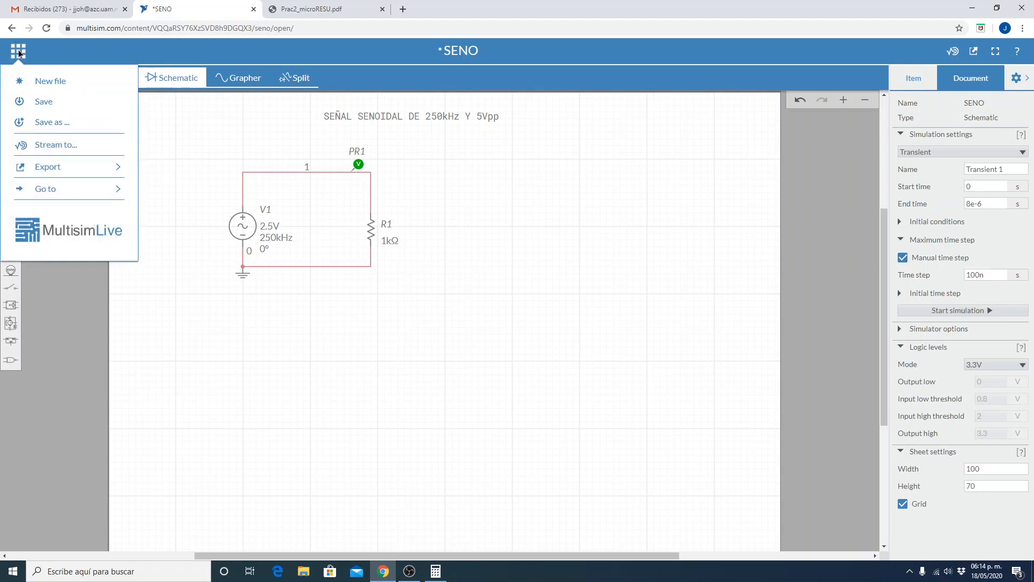
pyautogui.click(41, 102)
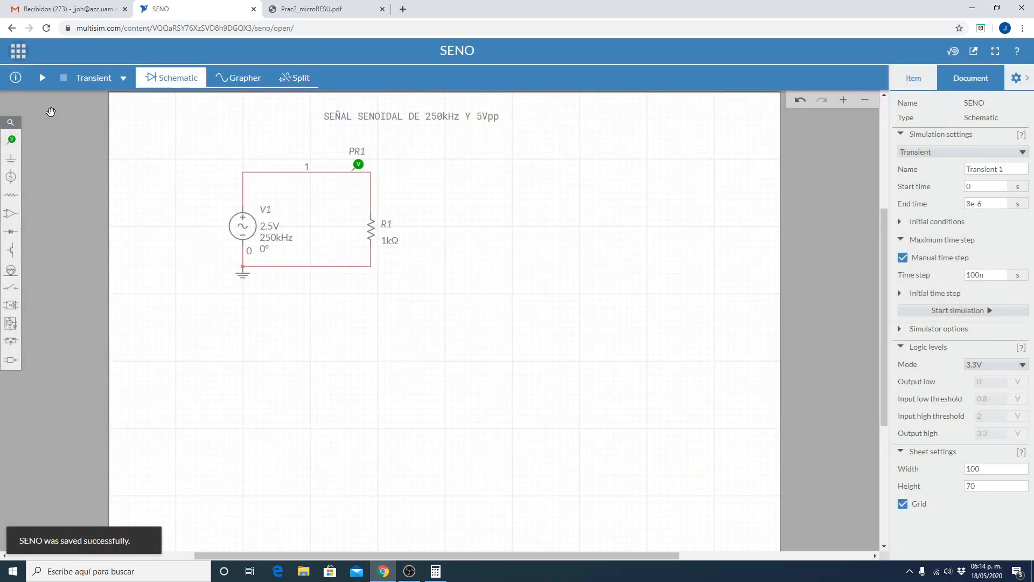
# Hide the document settings and rerun the transient simulation to view the curve at full width.
pyautogui.click(1017, 79)
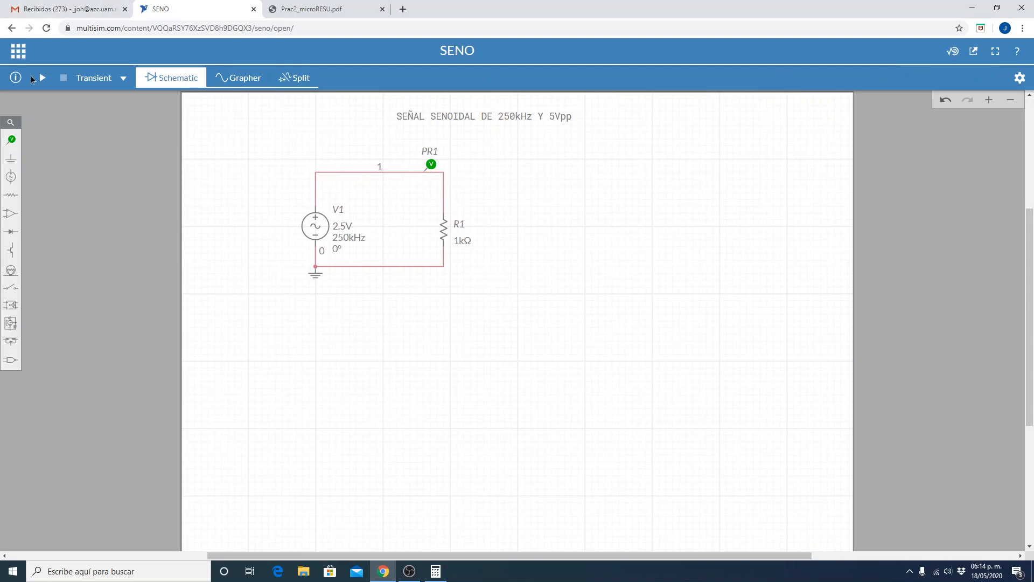
pyautogui.click(42, 79)
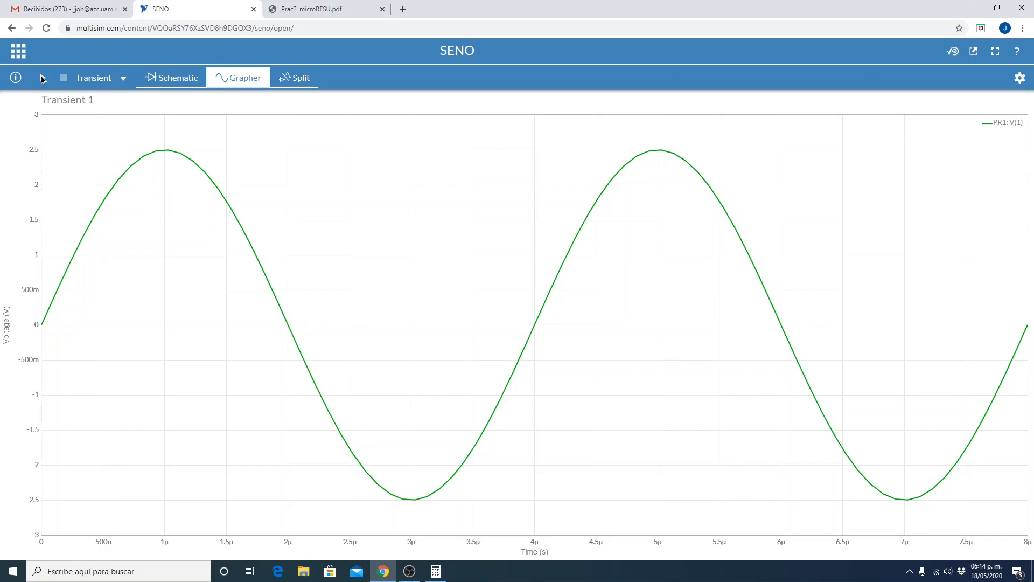
pyautogui.moveTo(529, 338)
# Go back to the schematic's document settings and set a manual initial time step of 10n s.
pyautogui.click(165, 77)
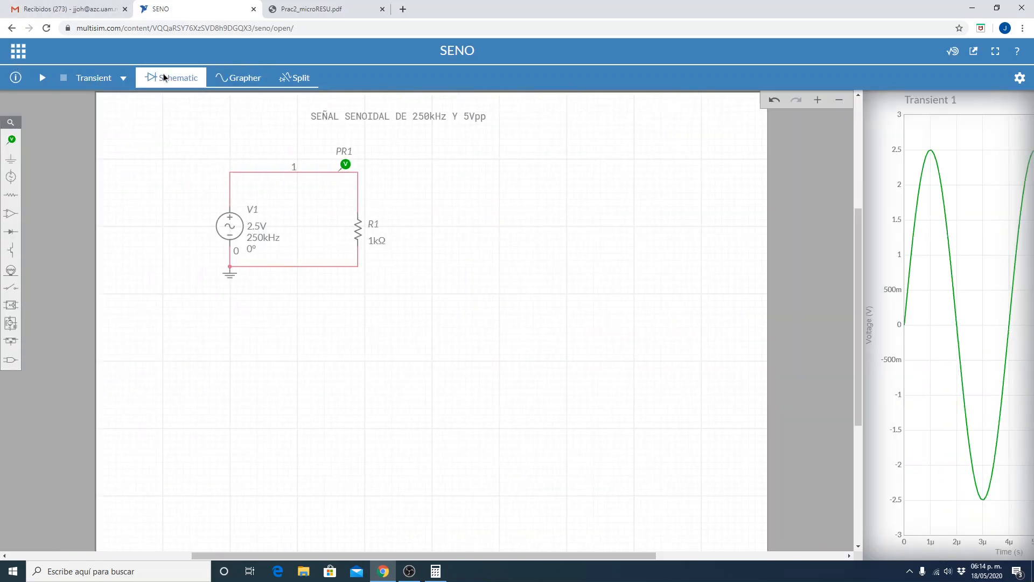
pyautogui.click(1019, 77)
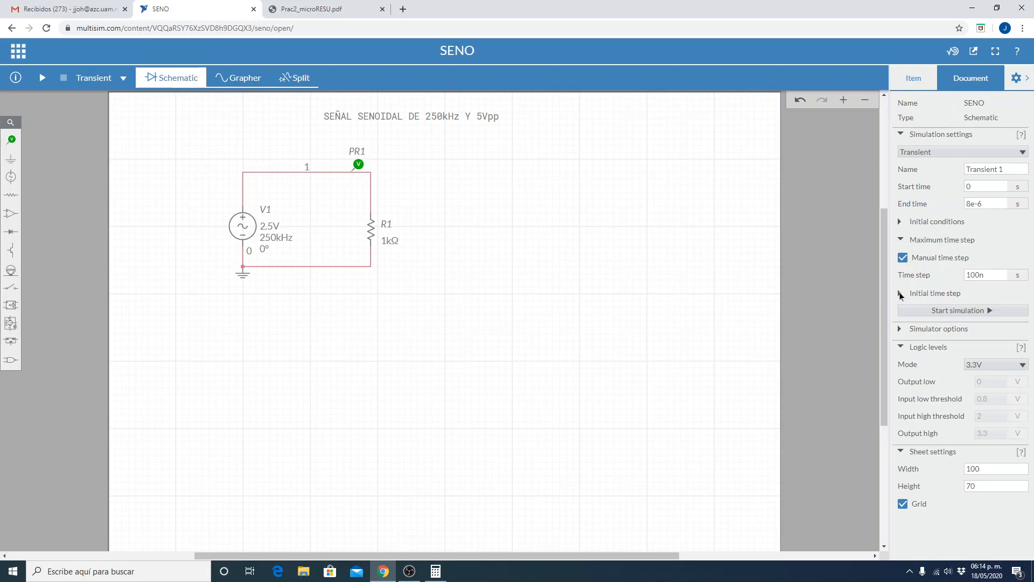
pyautogui.click(899, 293)
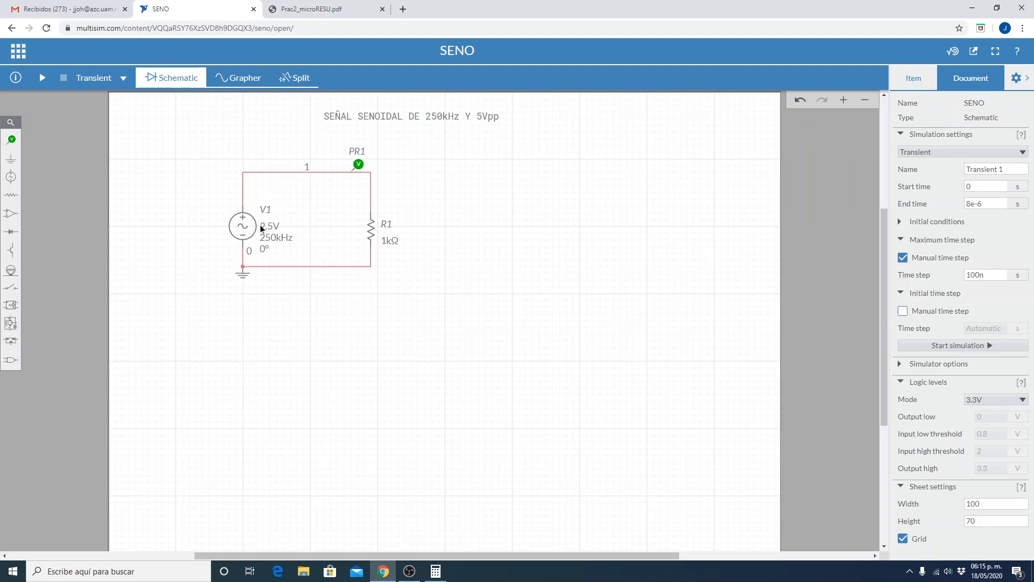
pyautogui.click(902, 311)
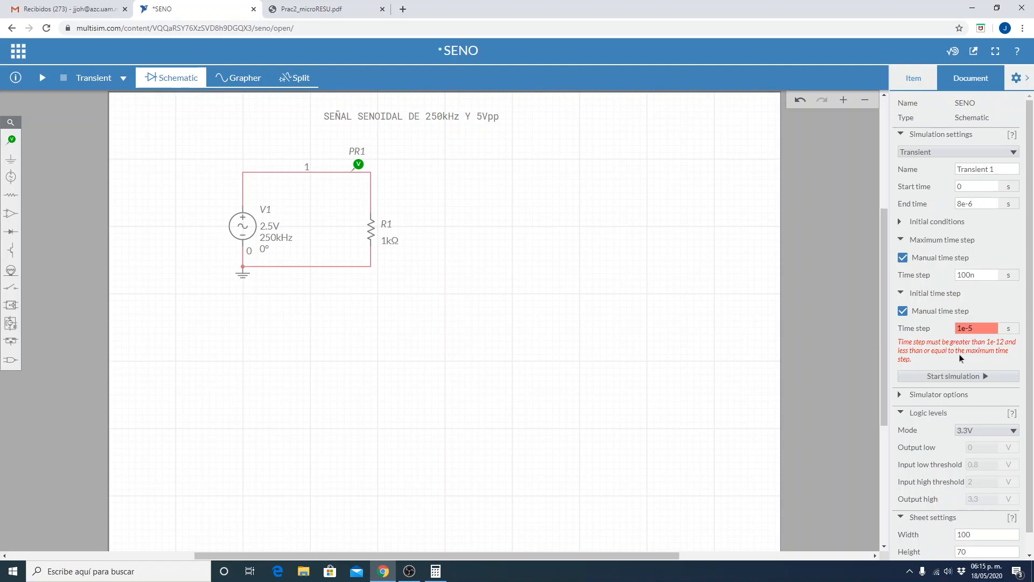
pyautogui.doubleClick(981, 280)
pyautogui.moveTo(979, 330); pyautogui.dragTo(962, 343)
pyautogui.write('10n')
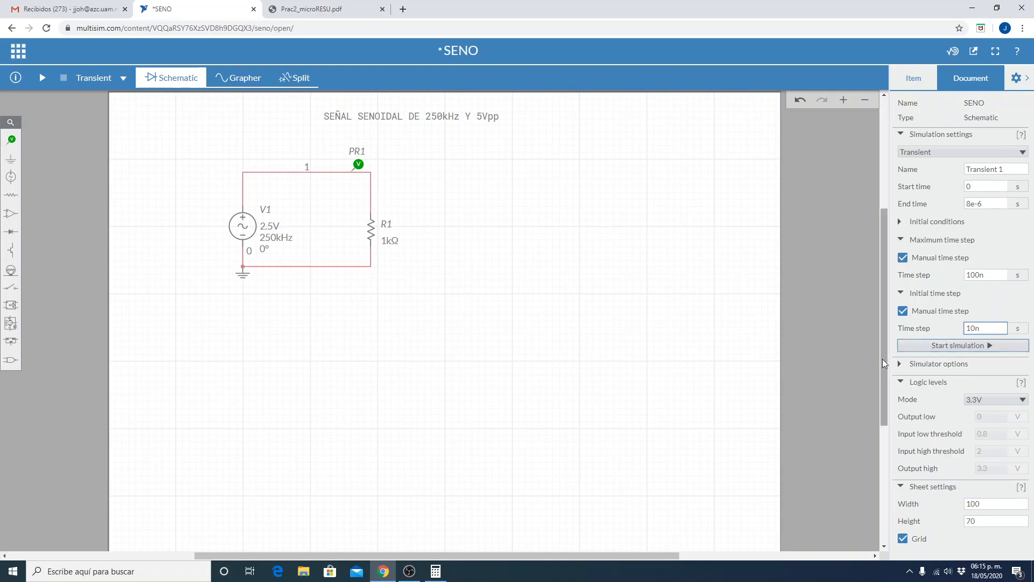
pyautogui.click(900, 364)
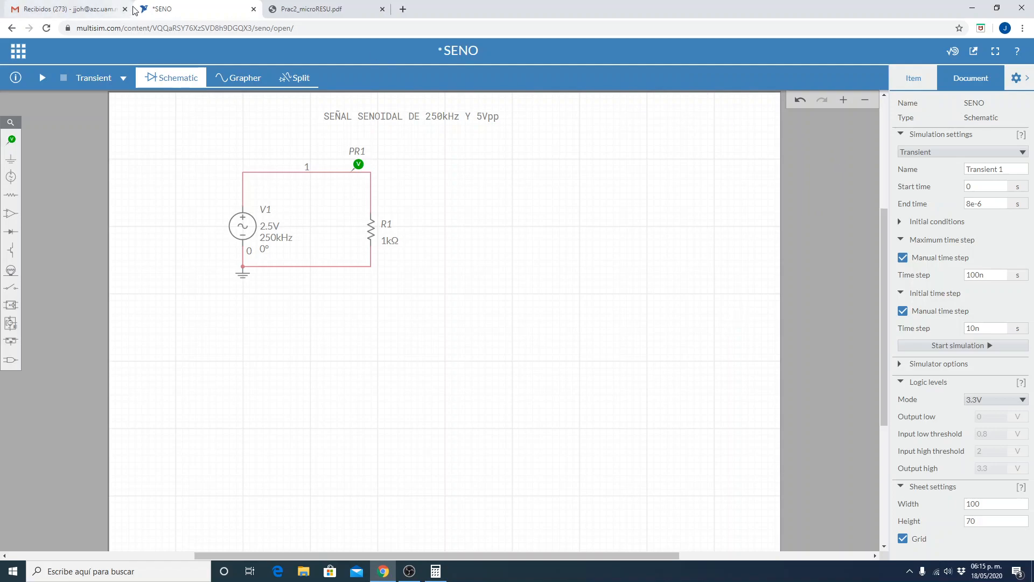
# Save the circuit and run the transient simulation with the 10n s initial time step.
pyautogui.click(24, 54)
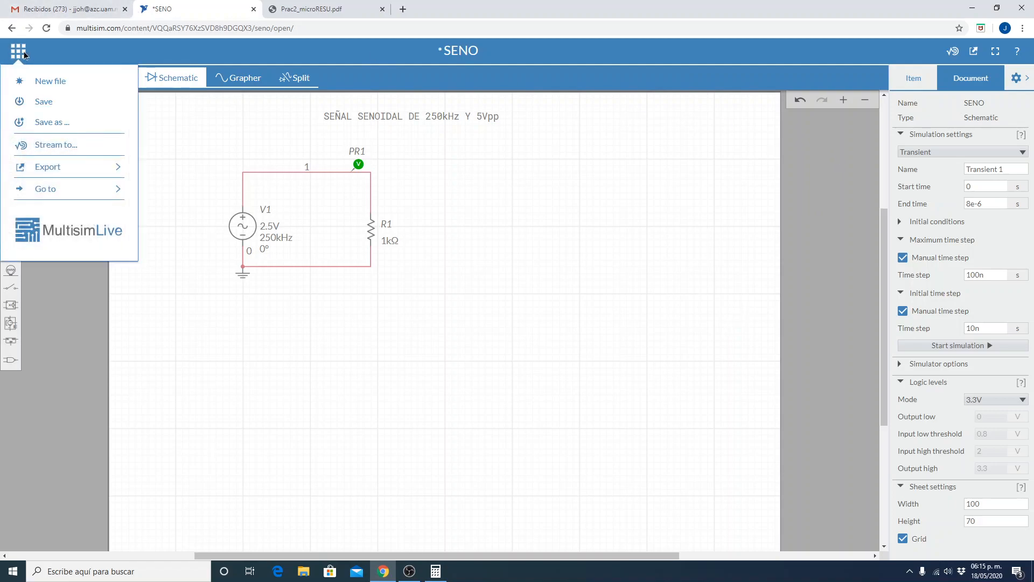
pyautogui.click(35, 103)
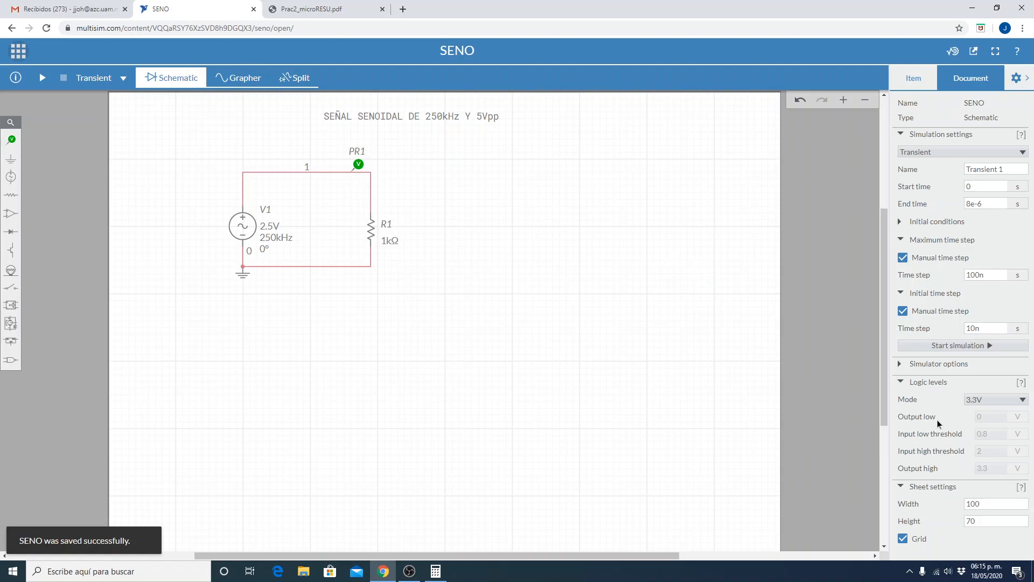
pyautogui.click(40, 76)
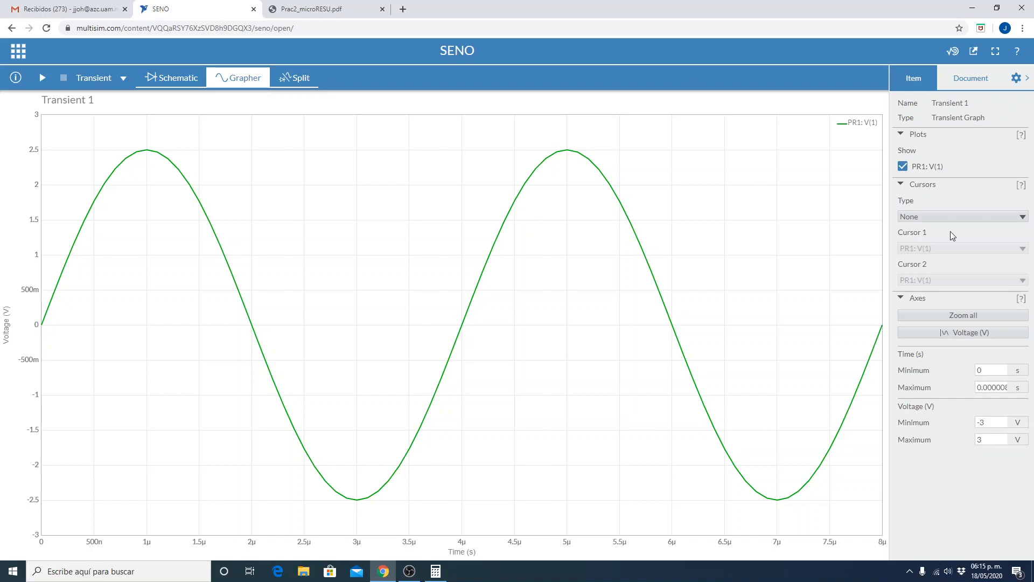
# Turn on X Axis cursors and place cursor 1 on the first peak at about 1 µs and cursor 2 on the second at about 5 µs.
pyautogui.click(955, 215)
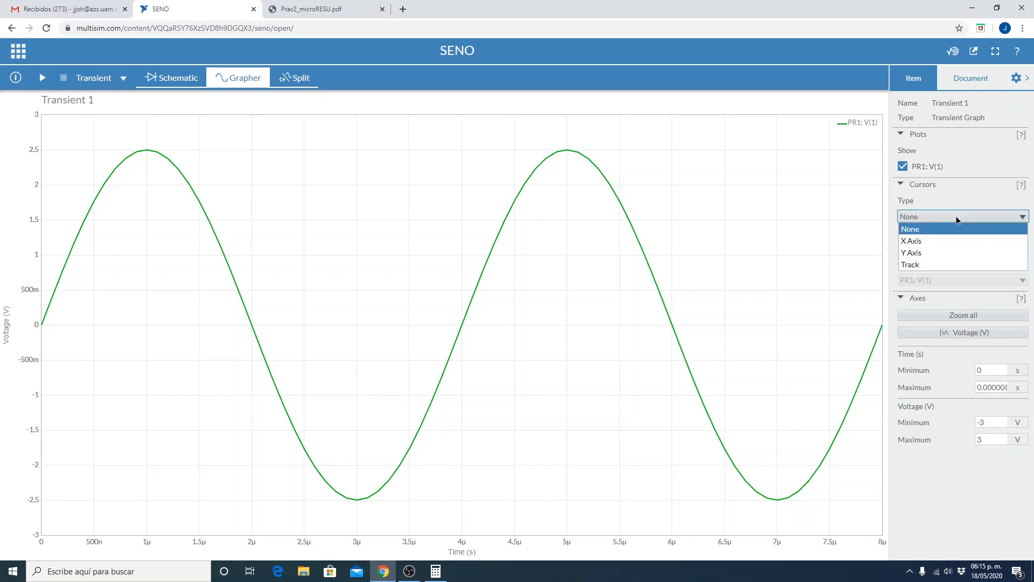
pyautogui.click(944, 241)
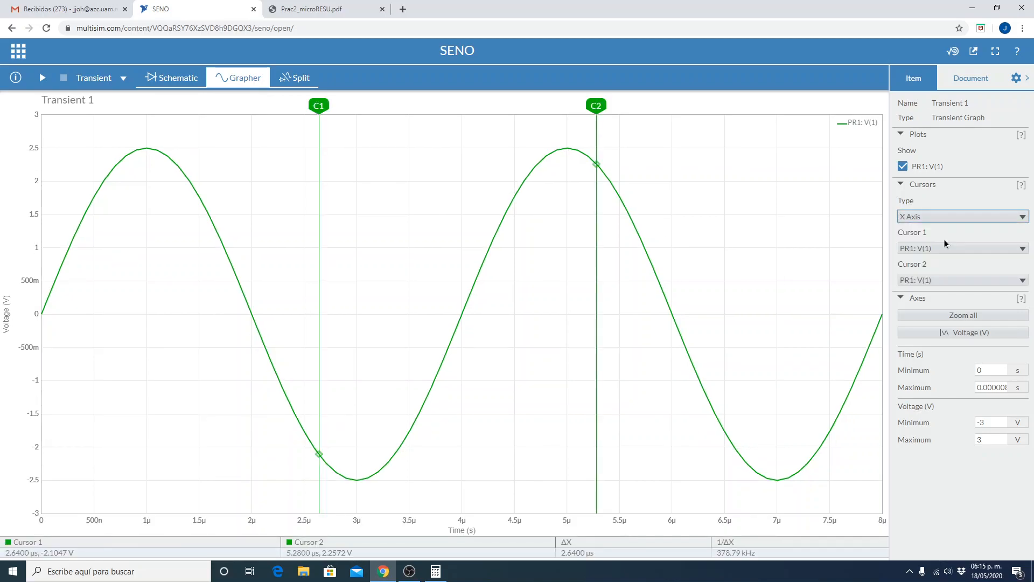
pyautogui.moveTo(311, 104); pyautogui.dragTo(147, 97)
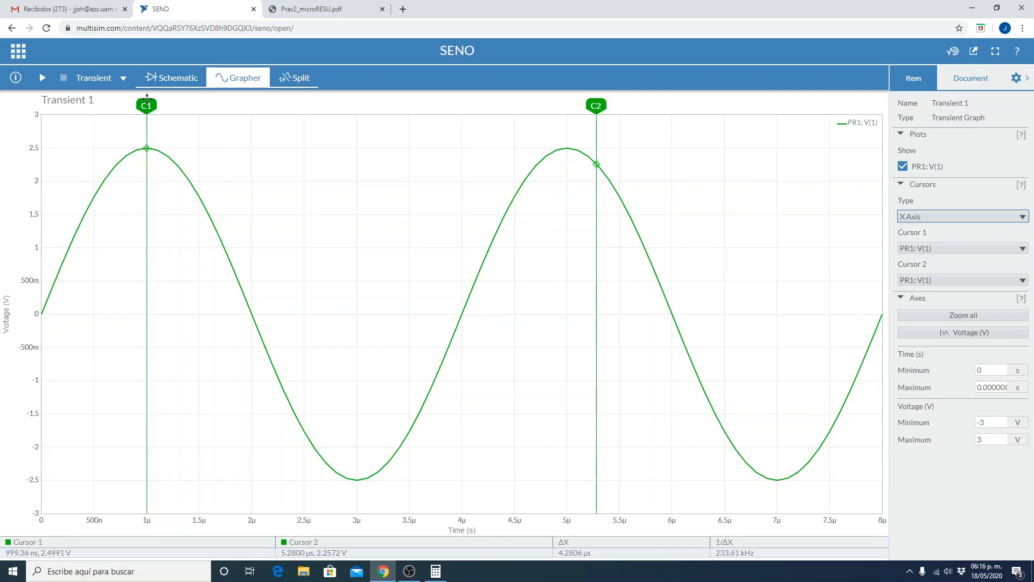
pyautogui.moveTo(596, 105); pyautogui.dragTo(568, 93)
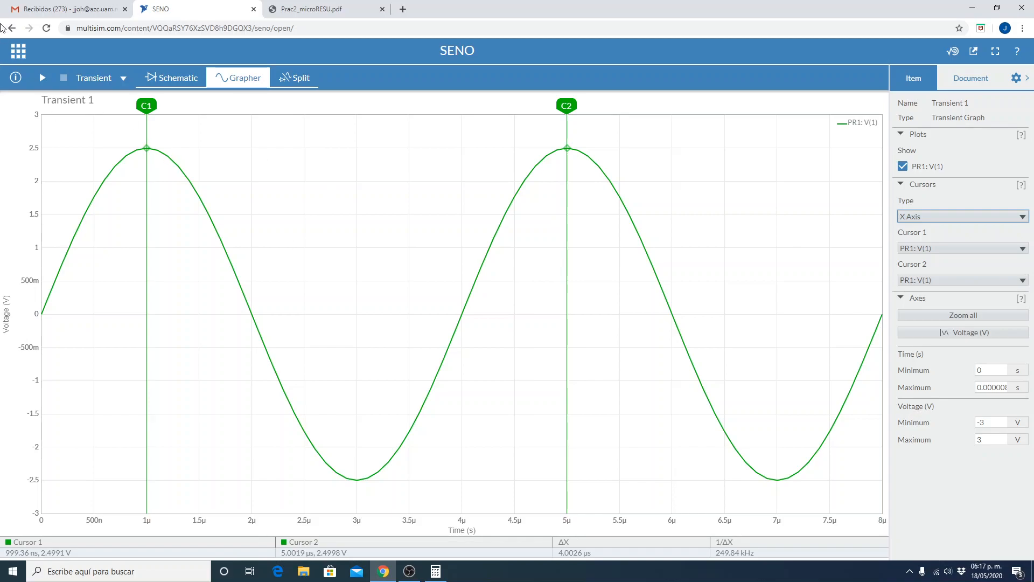
# Look at the circuit and graph in the Schematic, Grapher and Split views, finishing in the Schematic view.
pyautogui.click(188, 85)
pyautogui.click(243, 80)
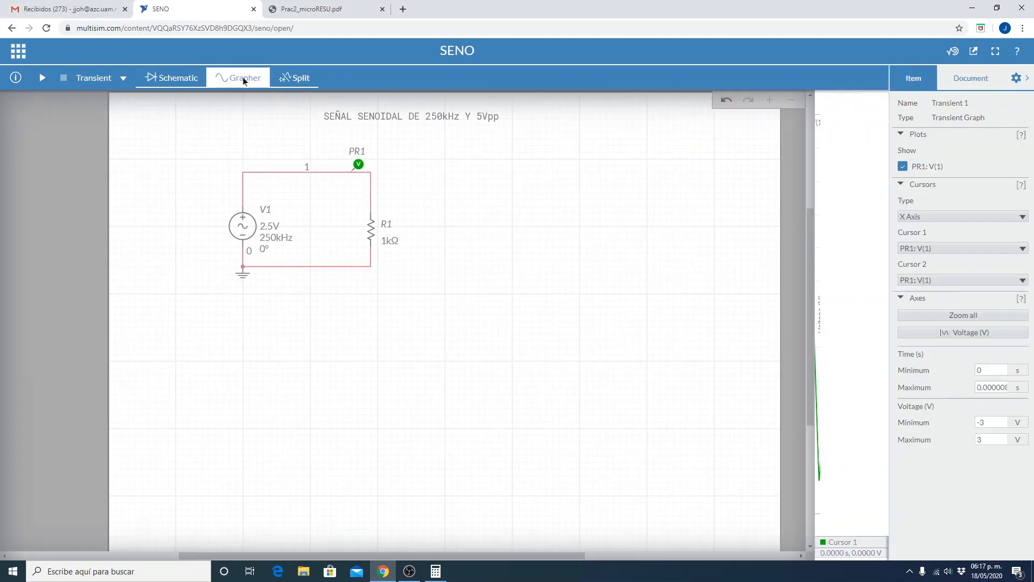
pyautogui.click(295, 80)
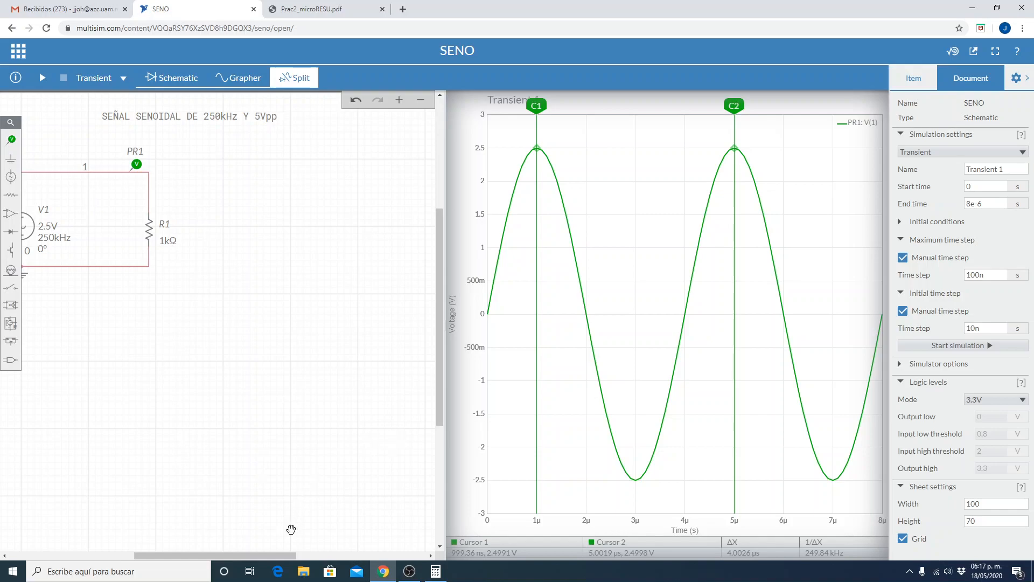
pyautogui.moveTo(269, 555); pyautogui.dragTo(222, 555)
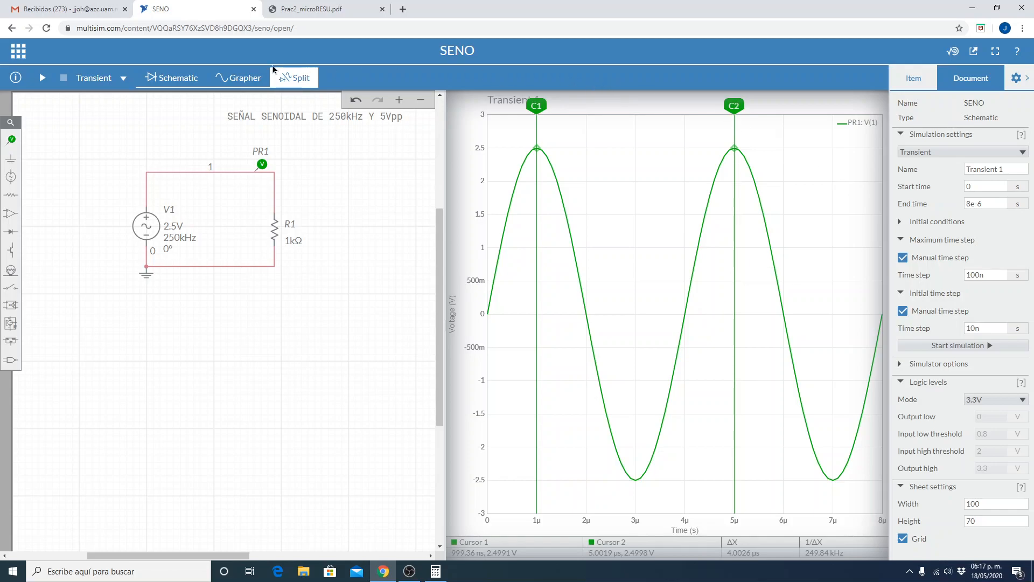
pyautogui.click(228, 79)
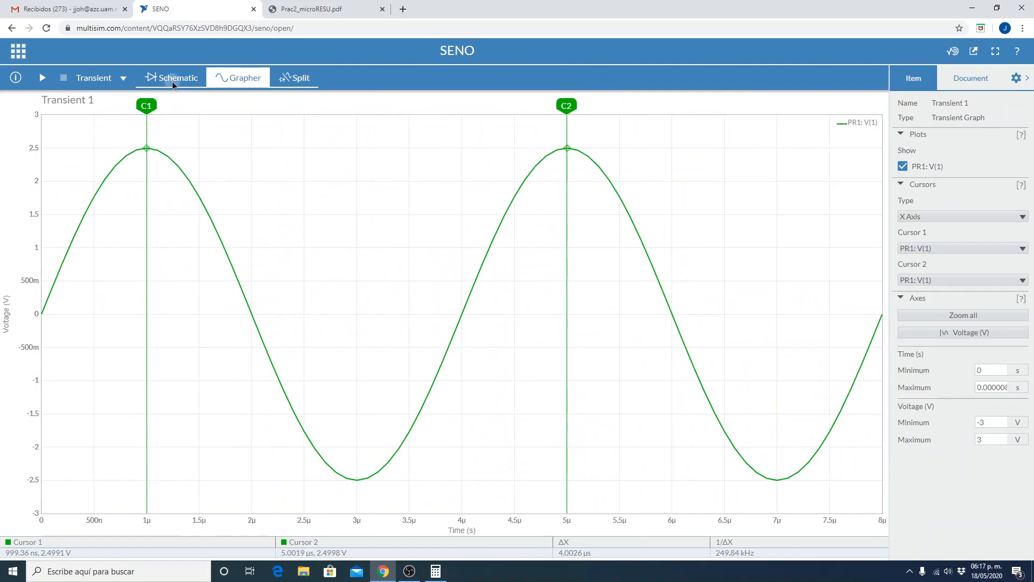
pyautogui.click(172, 81)
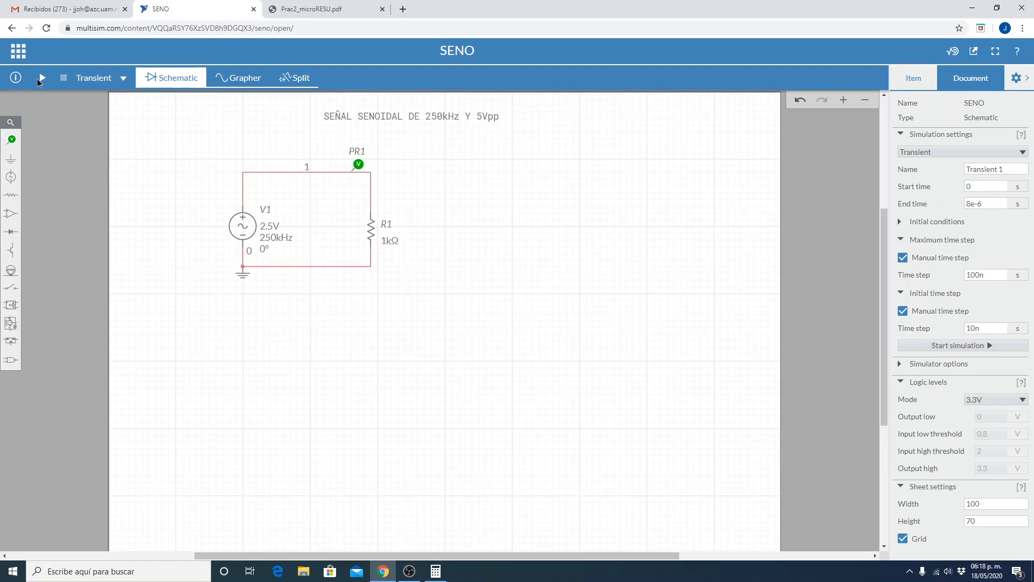
# Place a current probe on the vertical wire just above resistor R1.
pyautogui.click(11, 139)
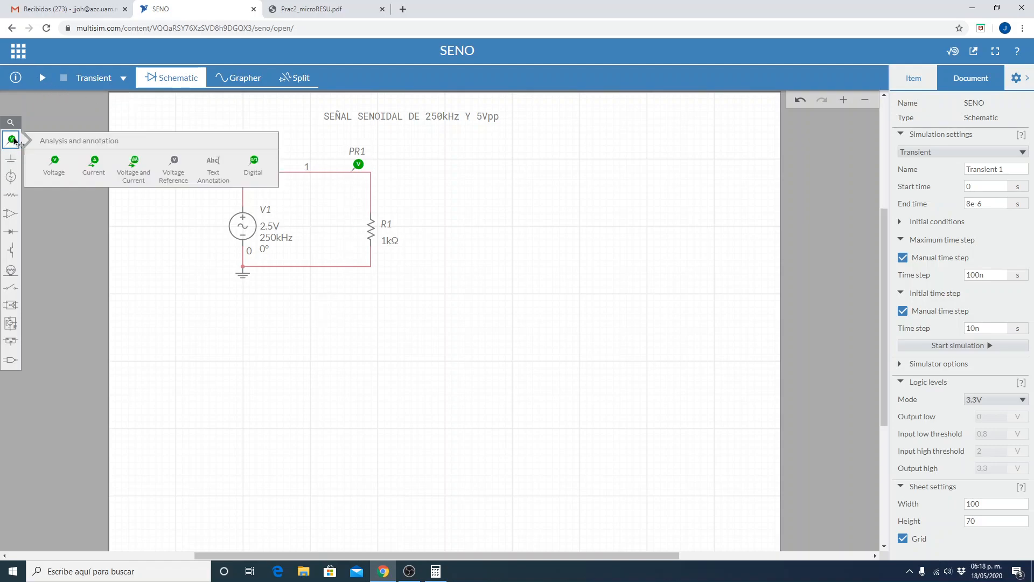
pyautogui.click(94, 161)
pyautogui.moveTo(367, 188); pyautogui.dragTo(381, 185)
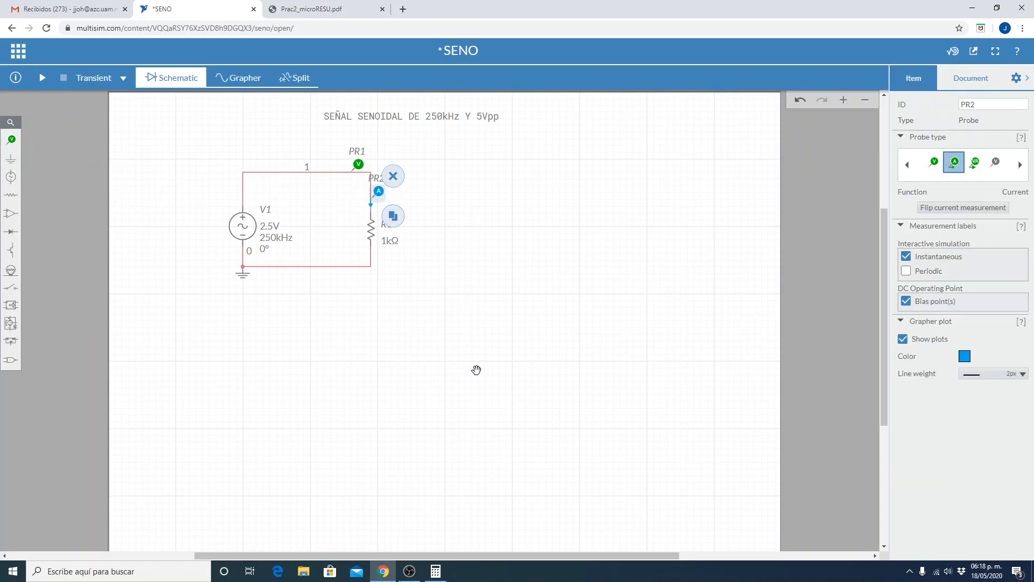
pyautogui.click(476, 370)
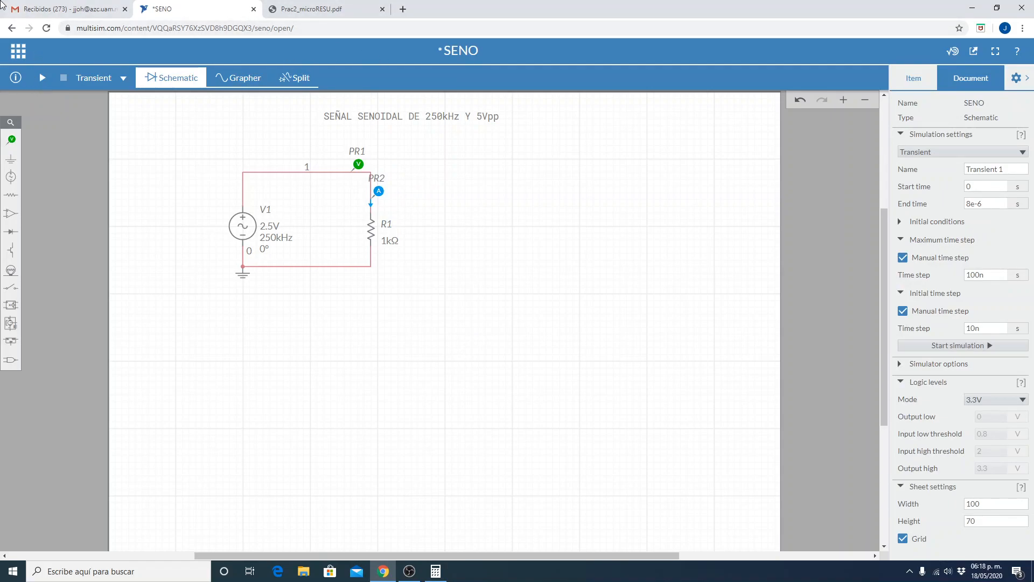
# Save the circuit and run the transient simulation with the voltage and current probes.
pyautogui.click(16, 50)
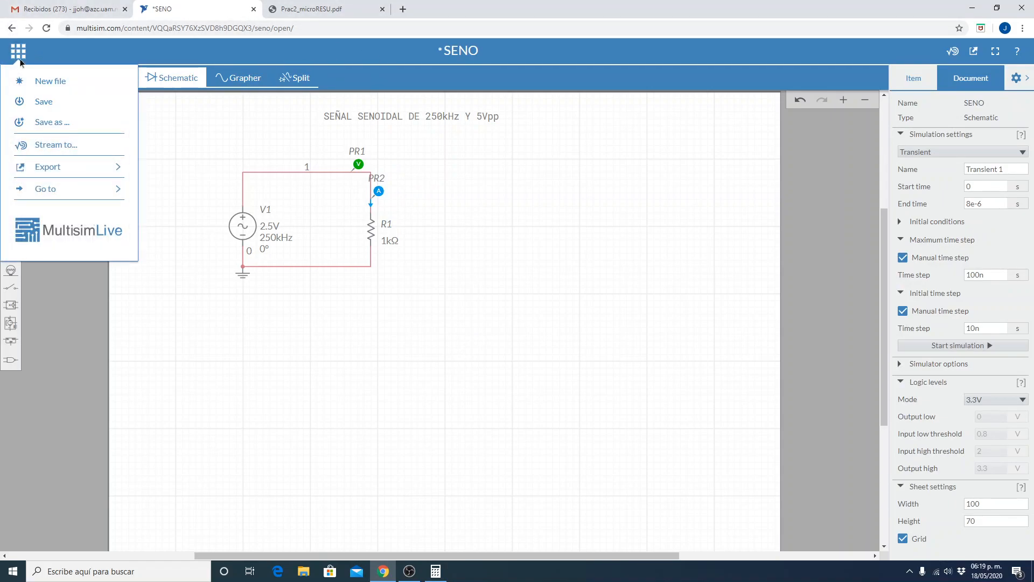
pyautogui.click(42, 106)
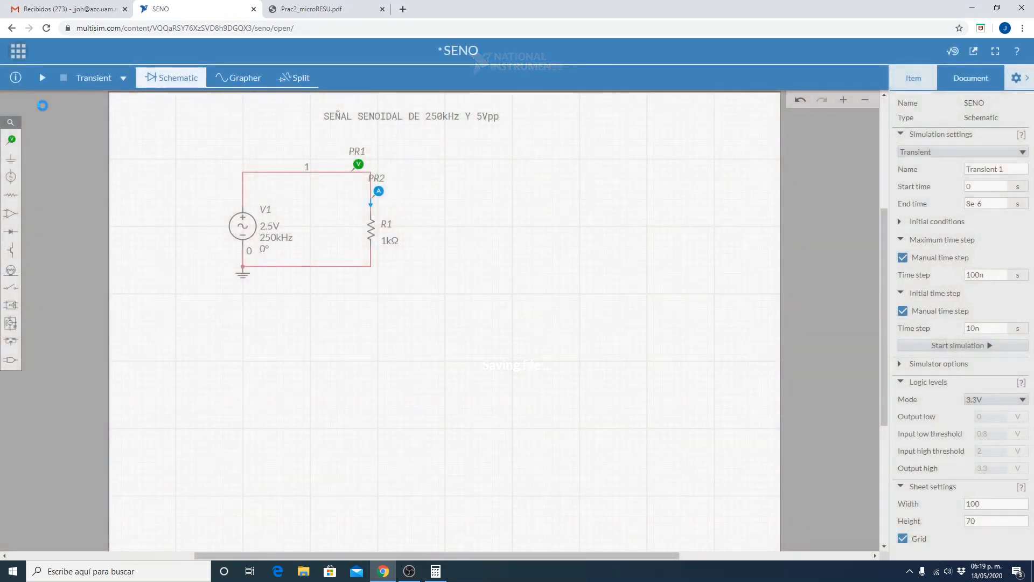
pyautogui.click(43, 78)
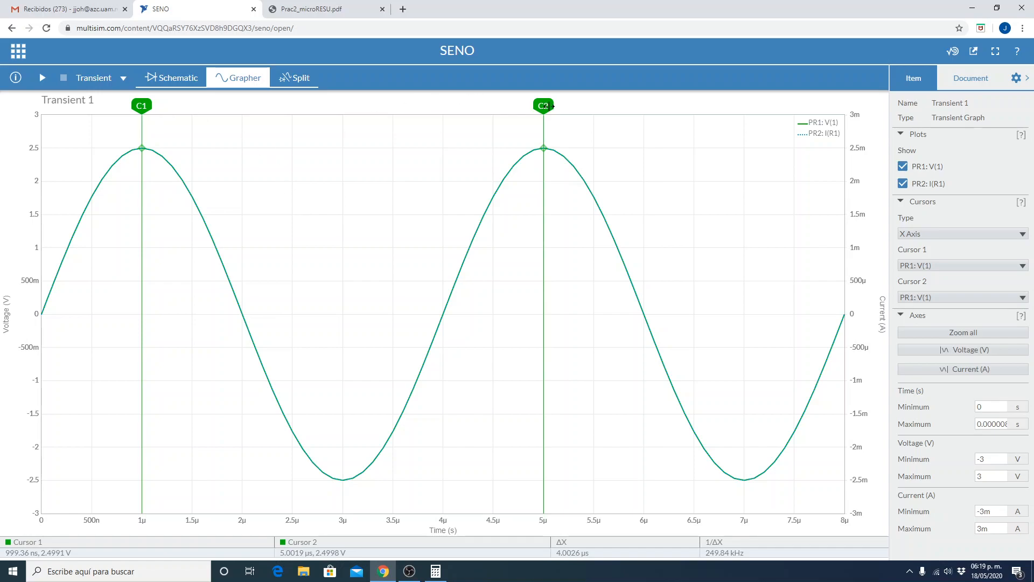
# Compare the two traces by hiding the PR1: V(1) and PR2: I(R1) plots and showing both again.
pyautogui.click(902, 167)
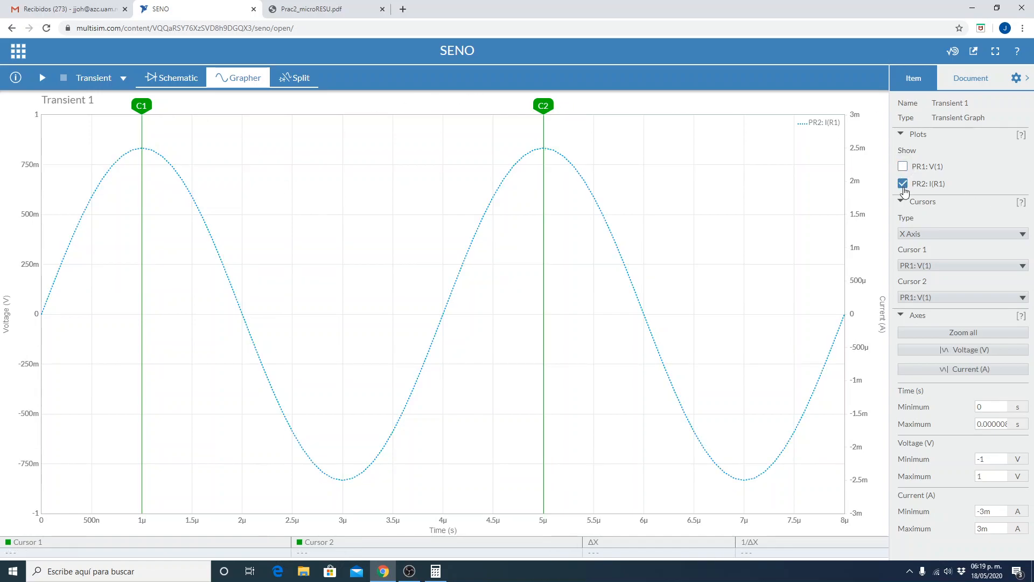
pyautogui.click(904, 184)
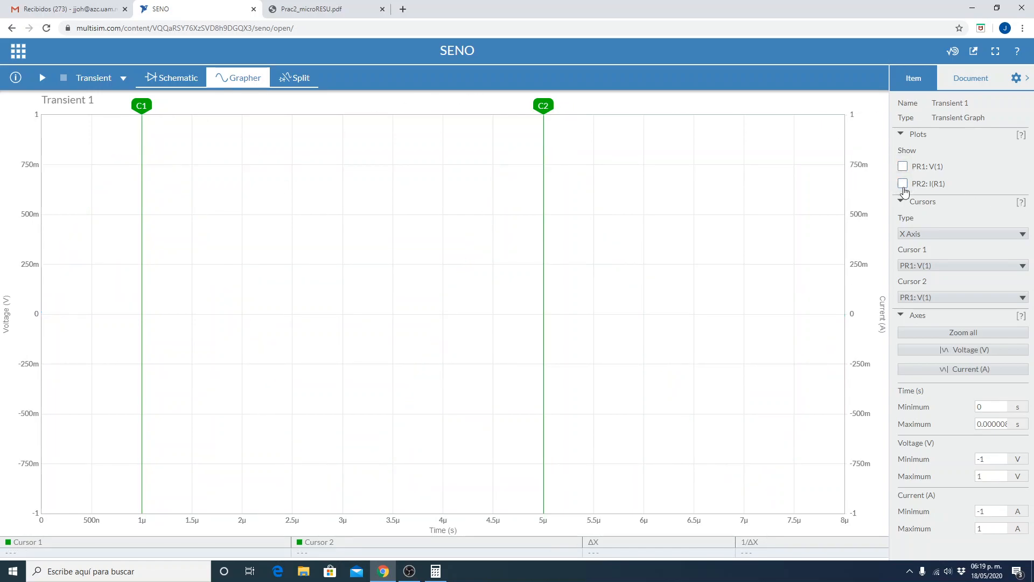
pyautogui.click(903, 186)
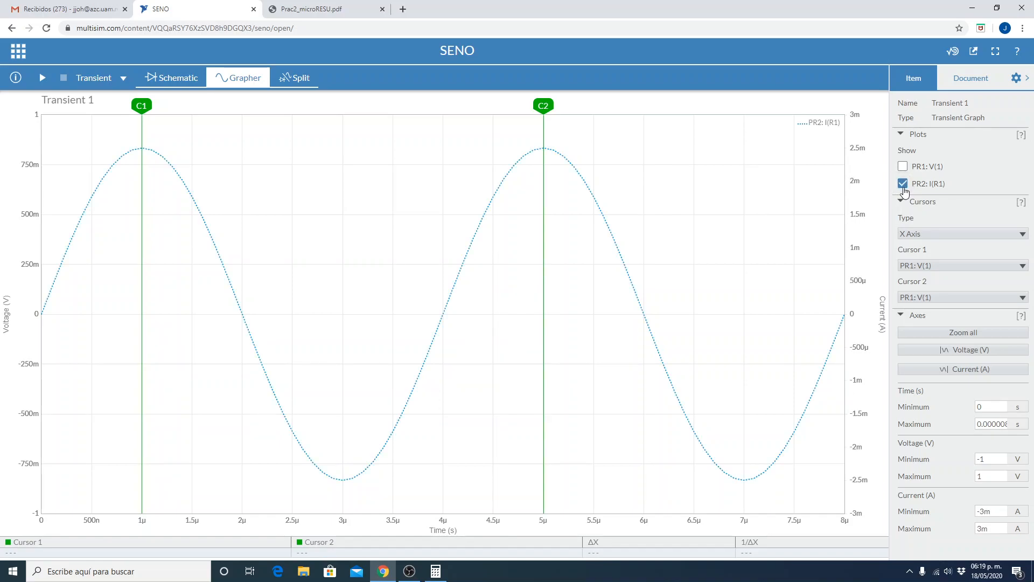
pyautogui.click(903, 169)
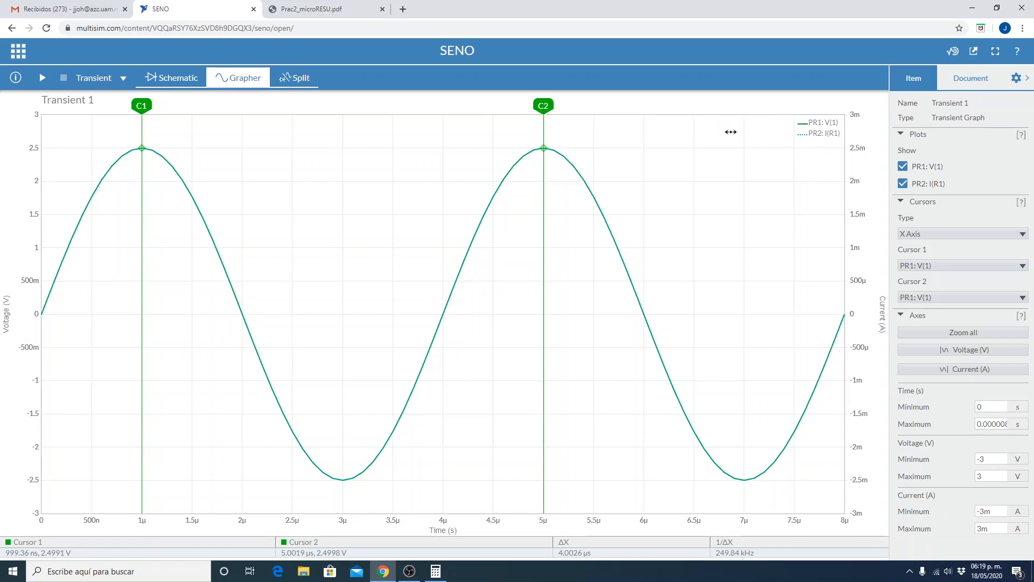
# Set the graph's cursor type to None.
pyautogui.click(901, 134)
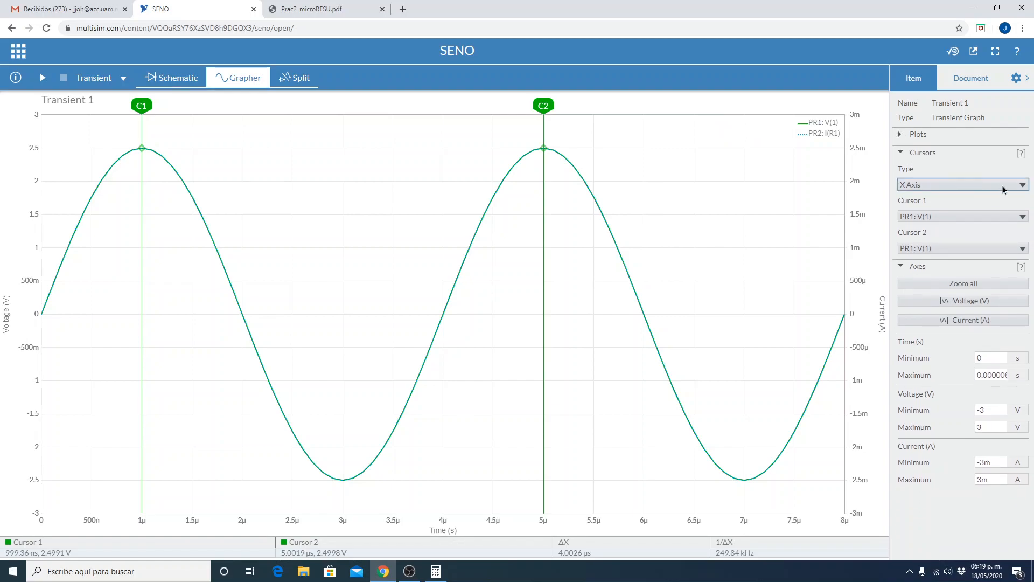
pyautogui.click(927, 186)
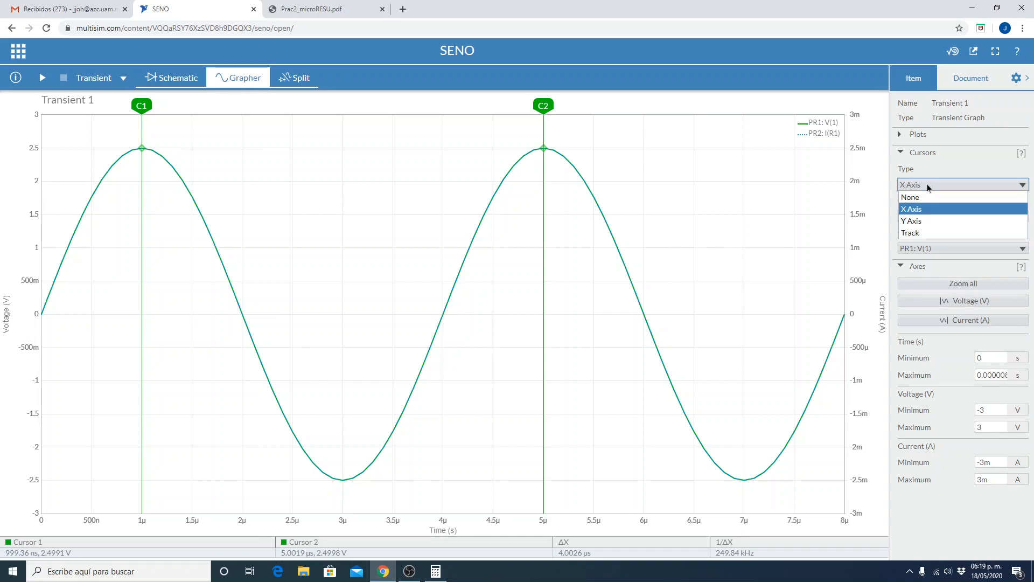
pyautogui.click(926, 183)
pyautogui.click(927, 184)
pyautogui.click(928, 197)
pyautogui.click(928, 197)
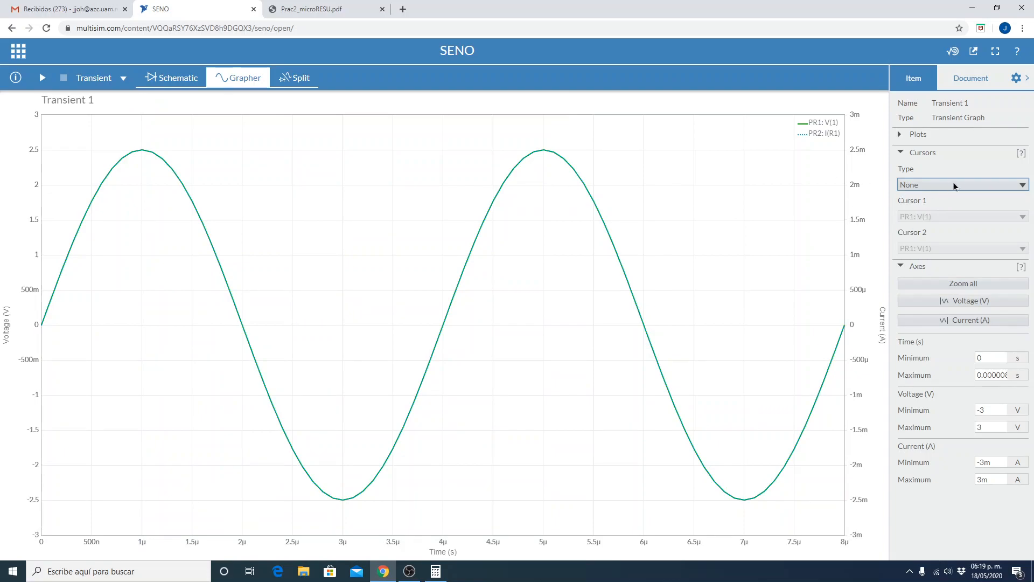
pyautogui.click(901, 154)
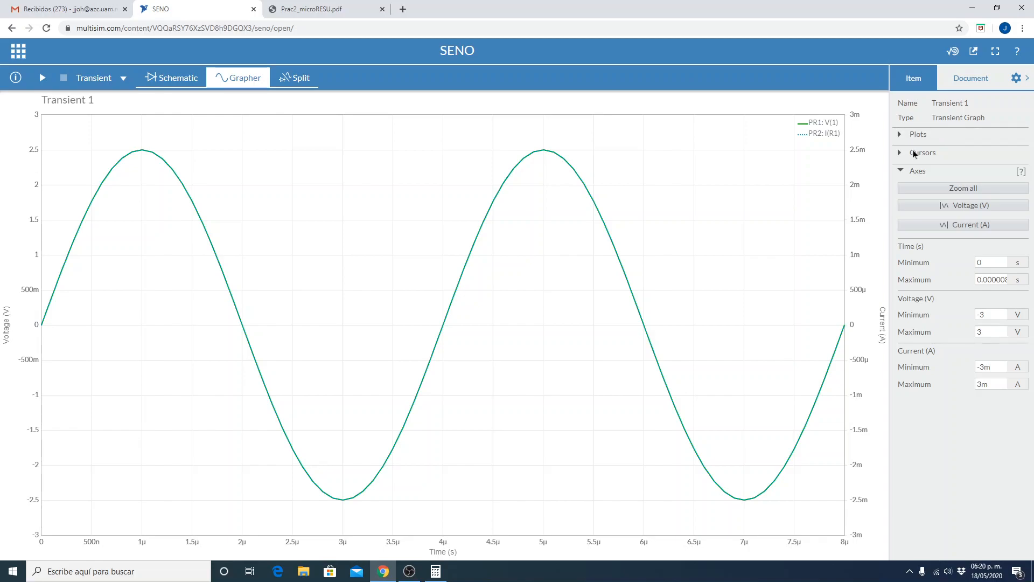
# Hide the PR1: V(1) voltage plot, keeping only the PR2: I(R1) current on the graph.
pyautogui.click(904, 135)
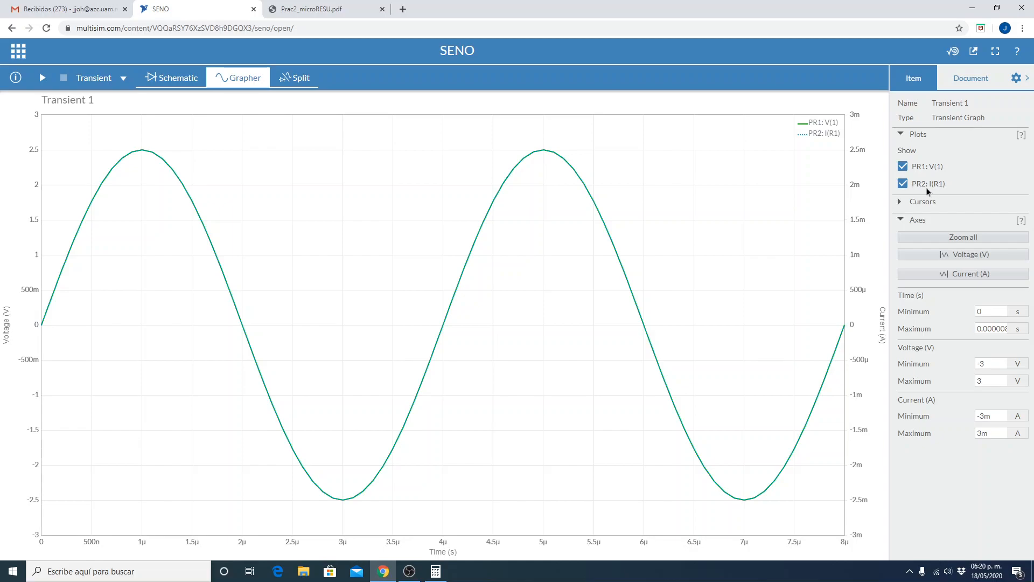
pyautogui.click(903, 167)
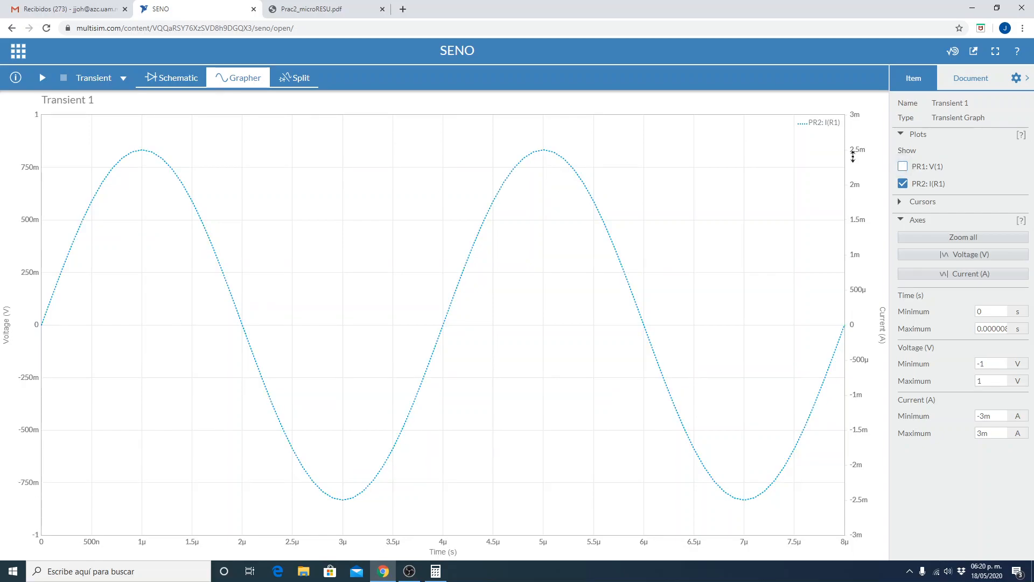
pyautogui.moveTo(551, 157)
# Turn on X Axis cursors and adjust cursor 2 to the second peak at about 5 µs.
pyautogui.click(901, 202)
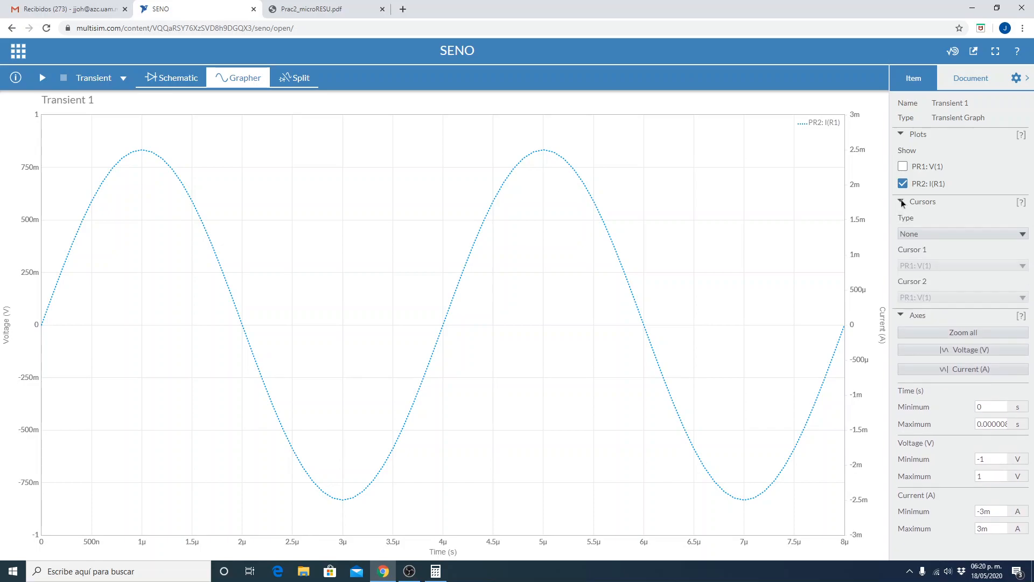
pyautogui.click(919, 236)
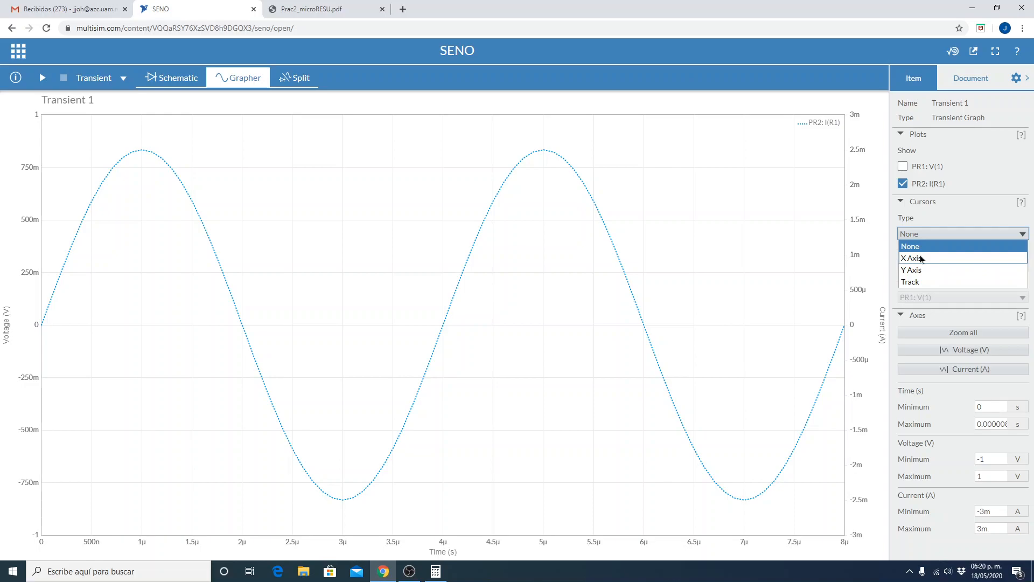
pyautogui.click(920, 259)
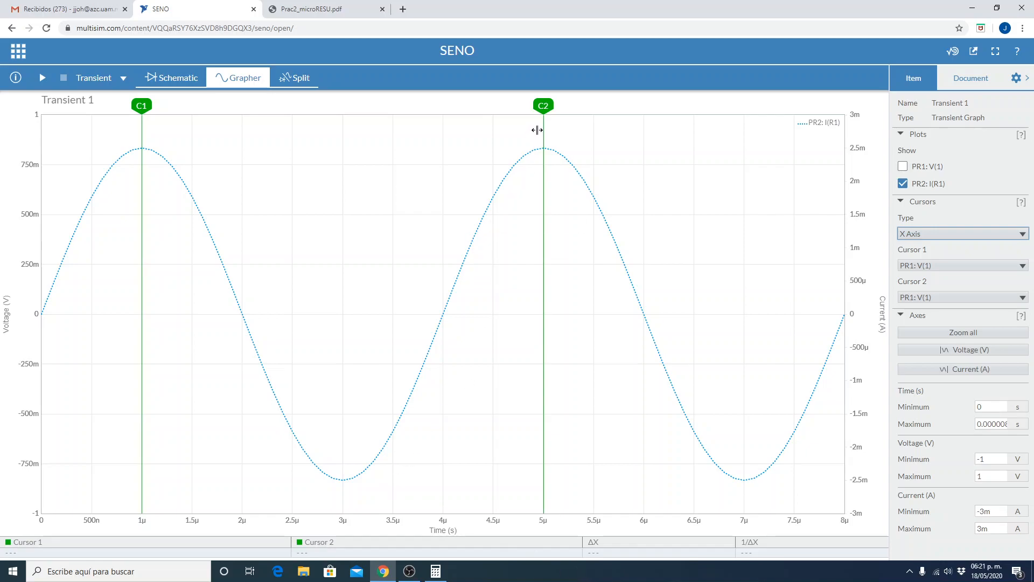
pyautogui.moveTo(538, 107)
pyautogui.mouseDown()
pyautogui.moveTo(566, 112)
pyautogui.moveTo(543, 103)
pyautogui.mouseUp()
# Assign cursors 1 and 2 to the PR2: I(R1) current trace, keeping cursor 2 on the second peak.
pyautogui.click(923, 265)
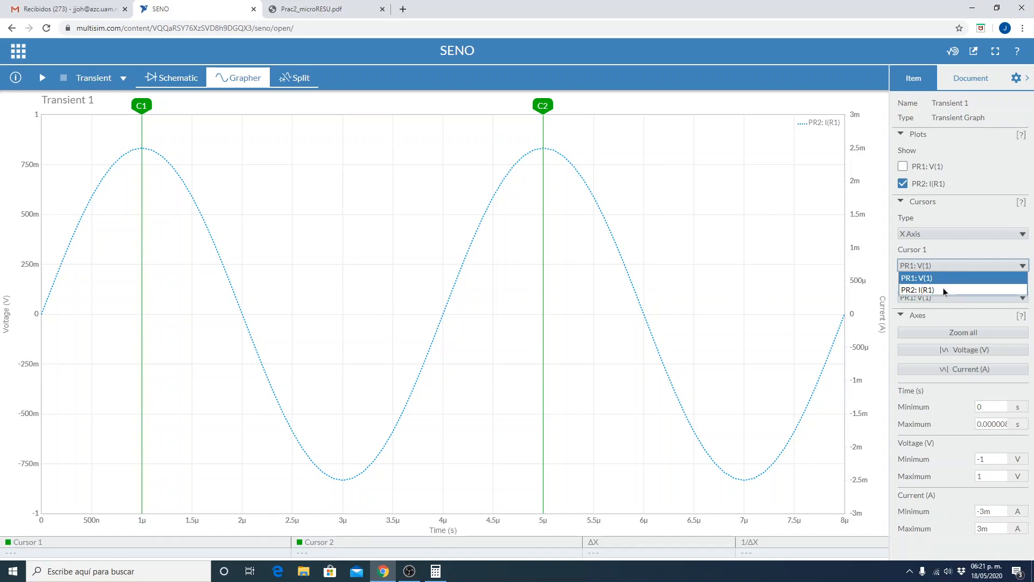
pyautogui.click(943, 290)
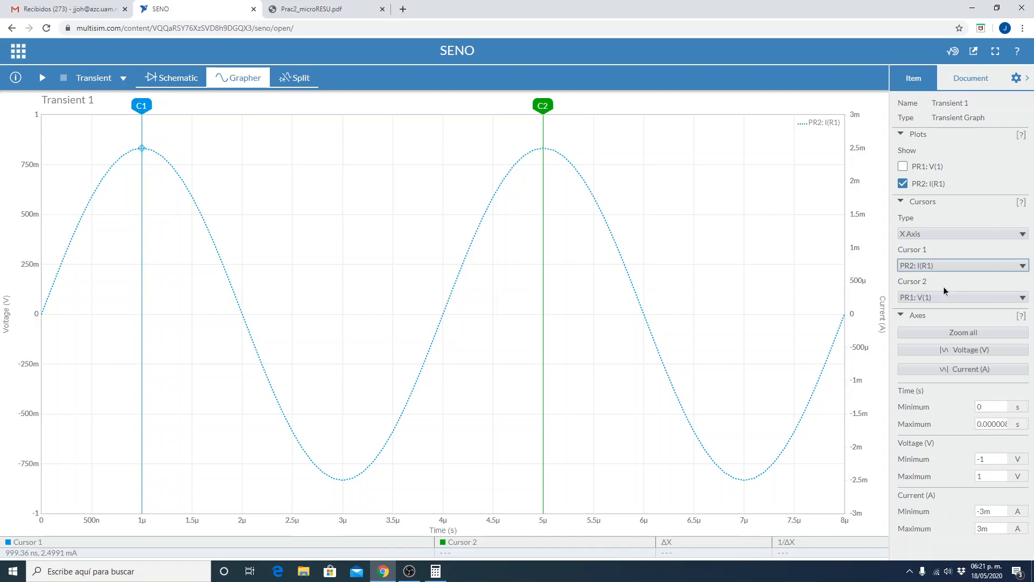
pyautogui.click(934, 298)
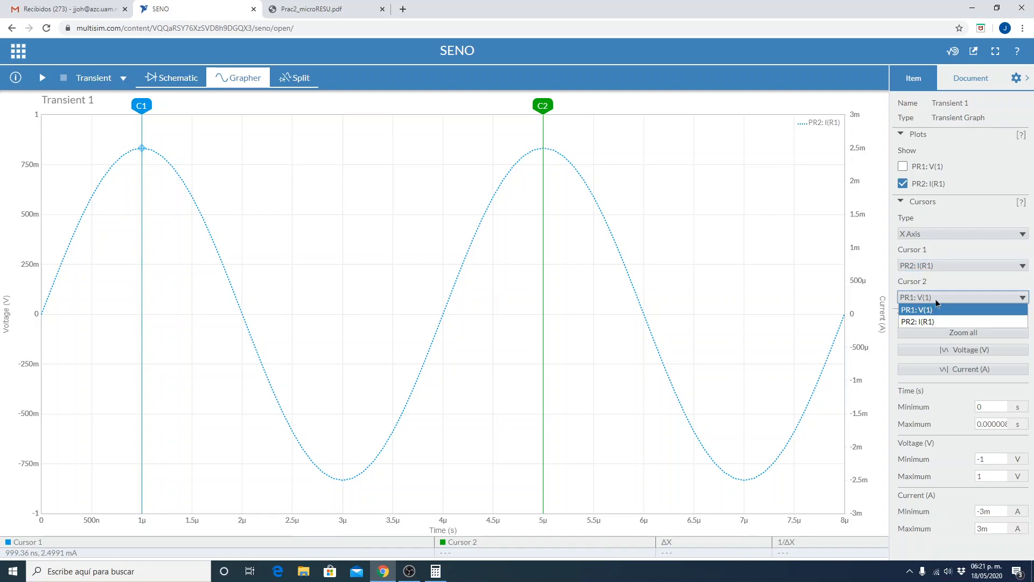
pyautogui.click(932, 322)
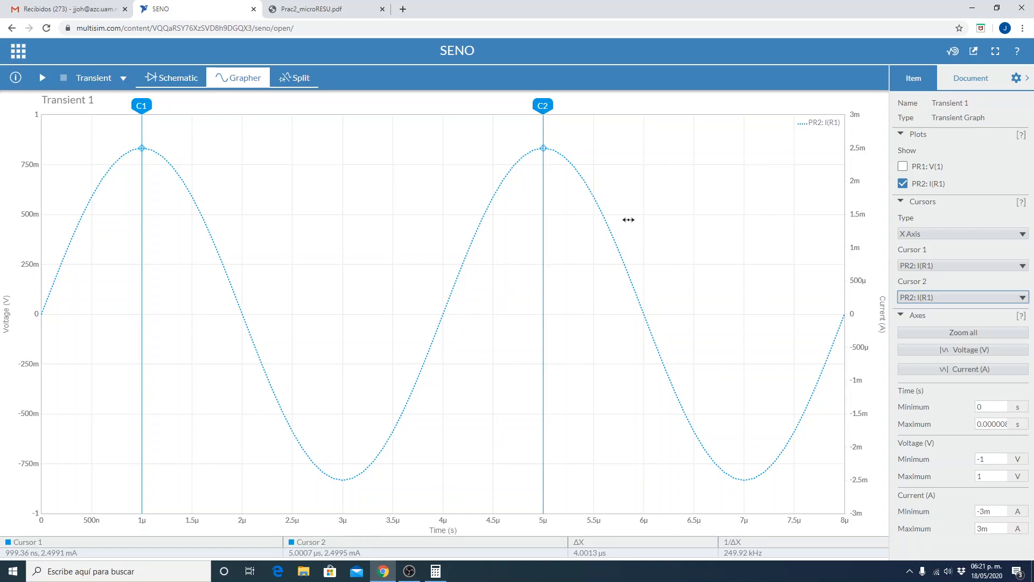
pyautogui.moveTo(544, 104)
pyautogui.mouseDown()
pyautogui.moveTo(563, 105)
pyautogui.moveTo(547, 105)
pyautogui.moveTo(543, 91)
pyautogui.mouseUp()
# Return to the schematic and delete the AC voltage source V1.
pyautogui.click(170, 79)
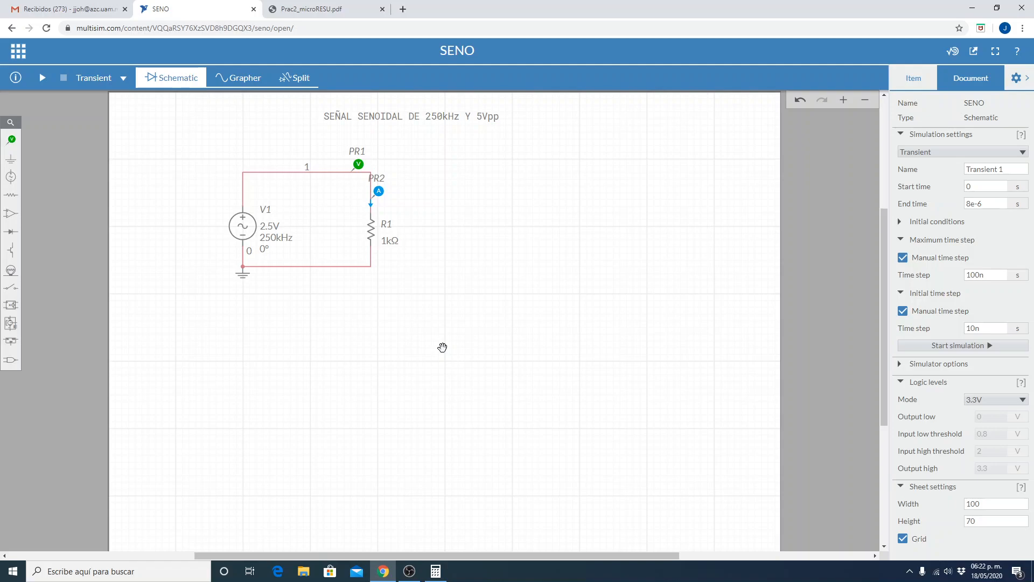
pyautogui.click(242, 229)
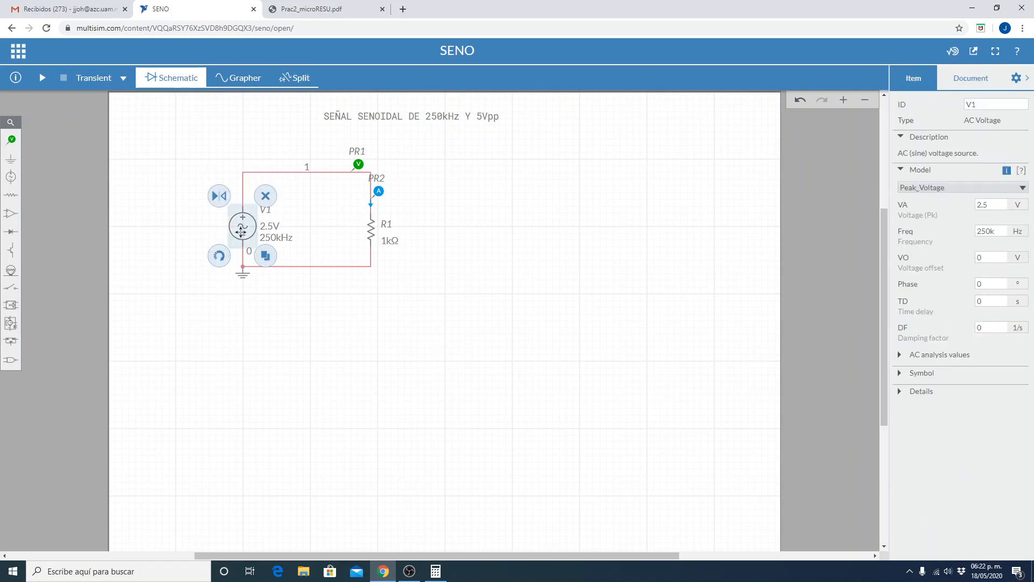
pyautogui.click(265, 196)
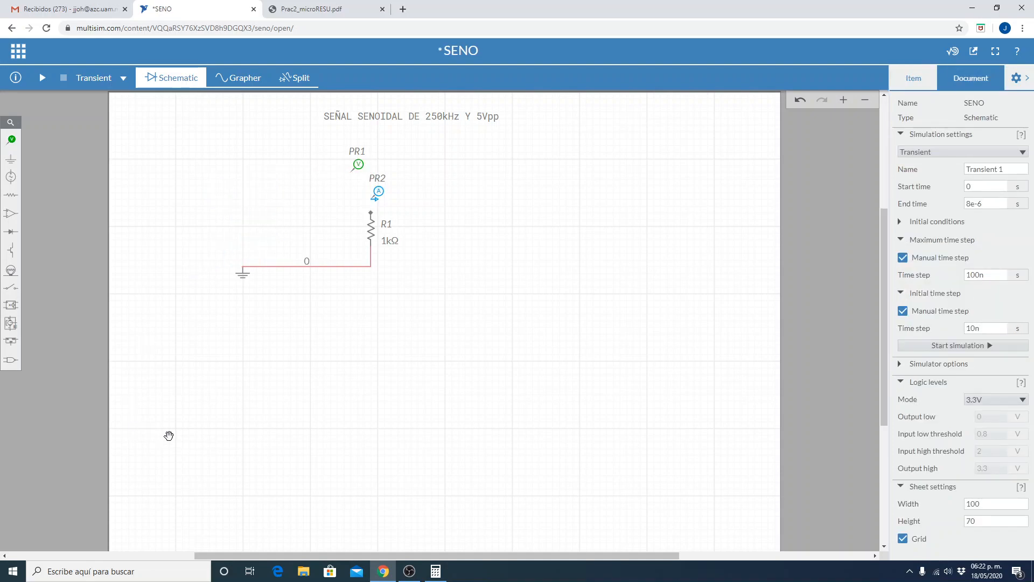
# Place a Clock Voltage source above the ground symbol, where the AC source was.
pyautogui.click(11, 177)
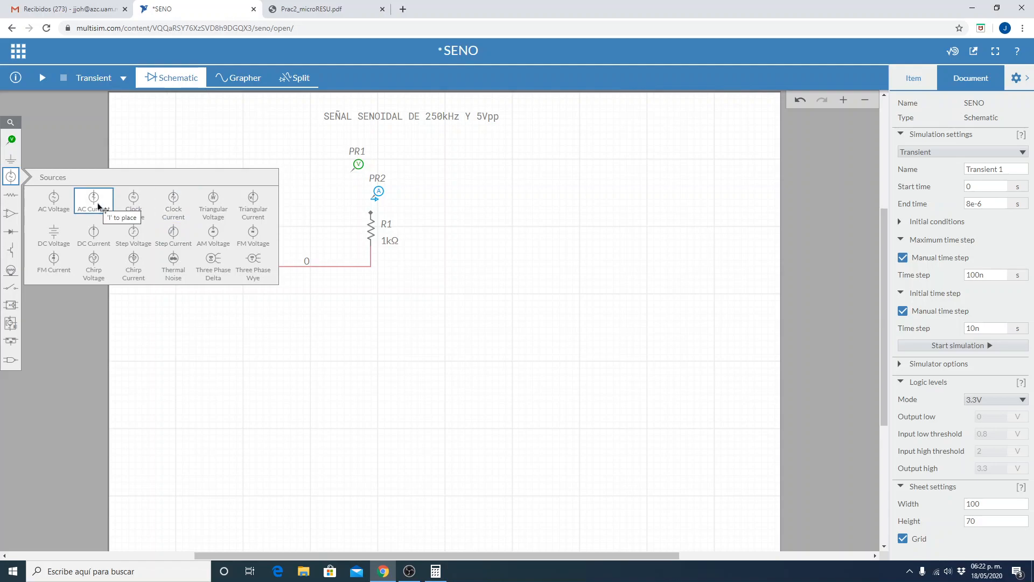
pyautogui.click(134, 208)
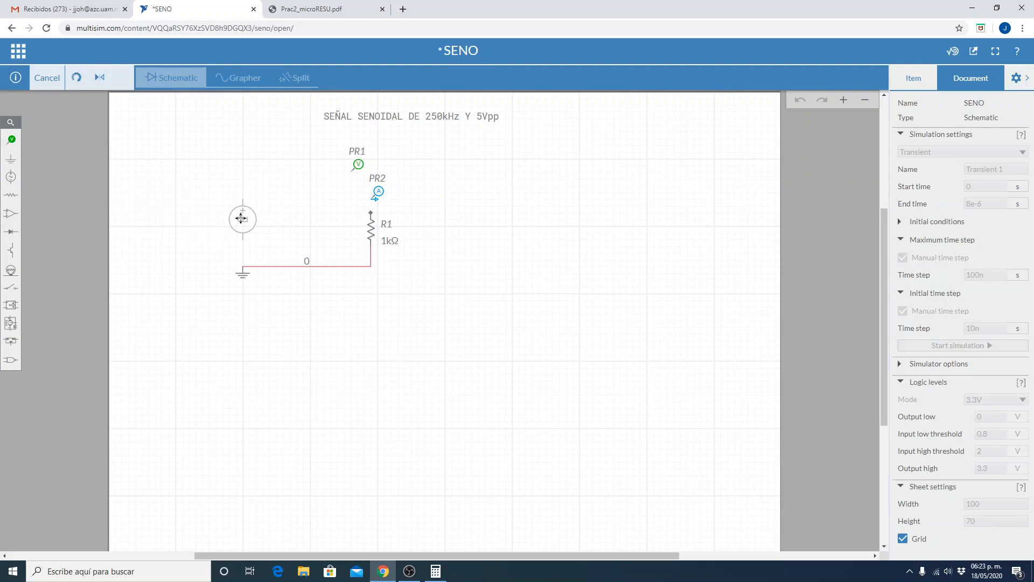
pyautogui.click(243, 227)
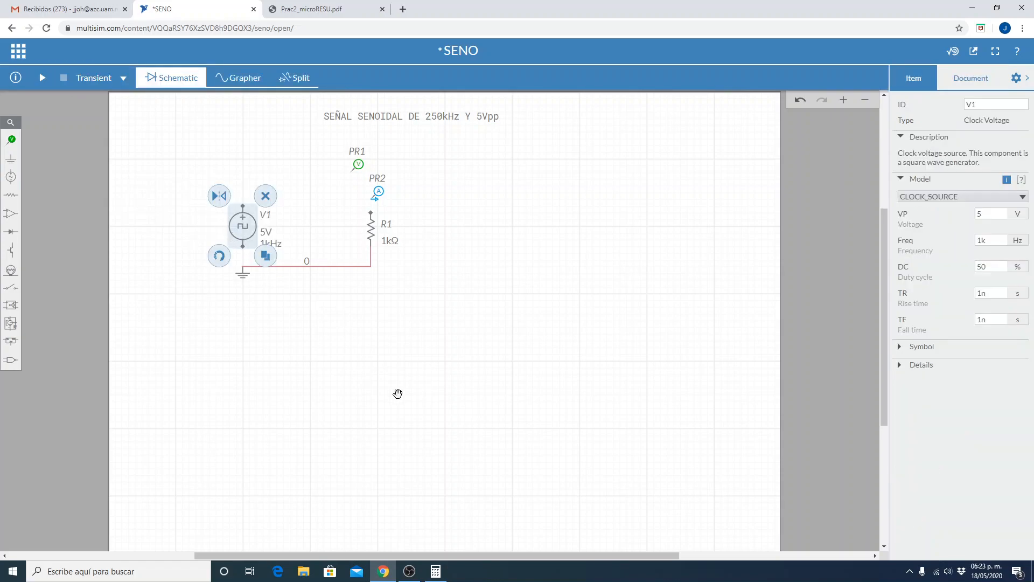
pyautogui.click(405, 399)
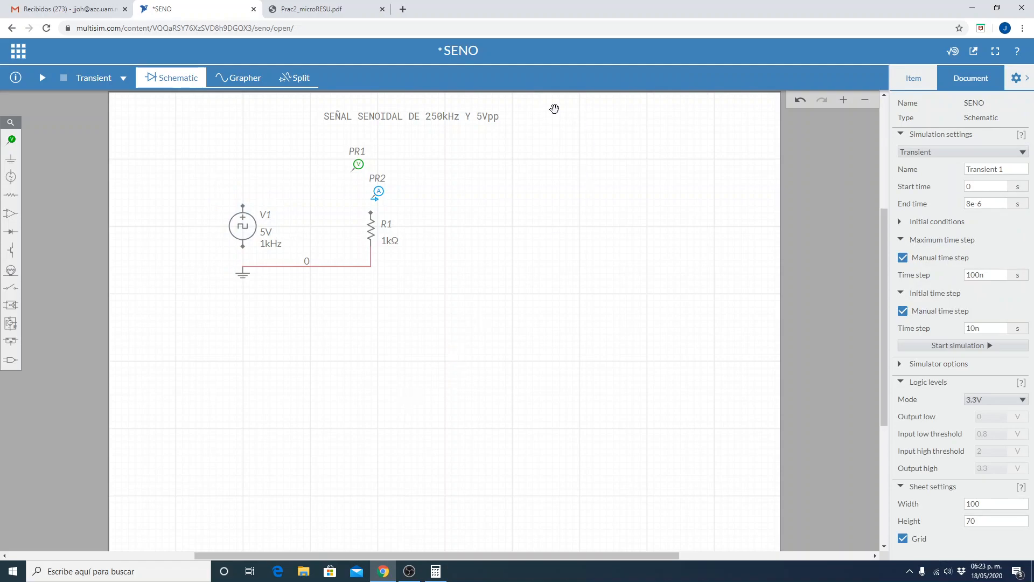
# Open the schematic's title annotation for editing and replace the word SENOIDAL with CUADRADA.
pyautogui.doubleClick(425, 119)
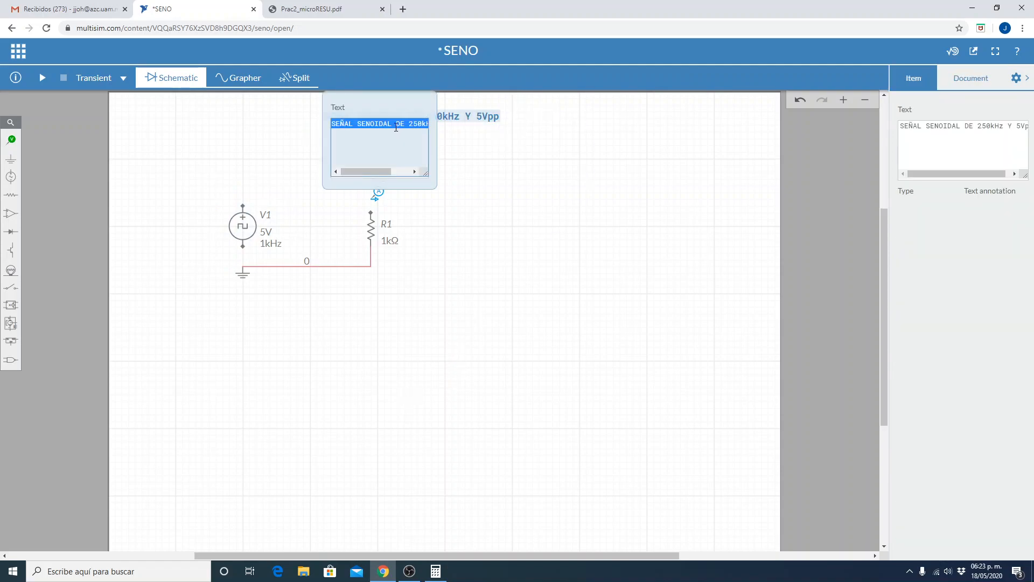
pyautogui.click(389, 123)
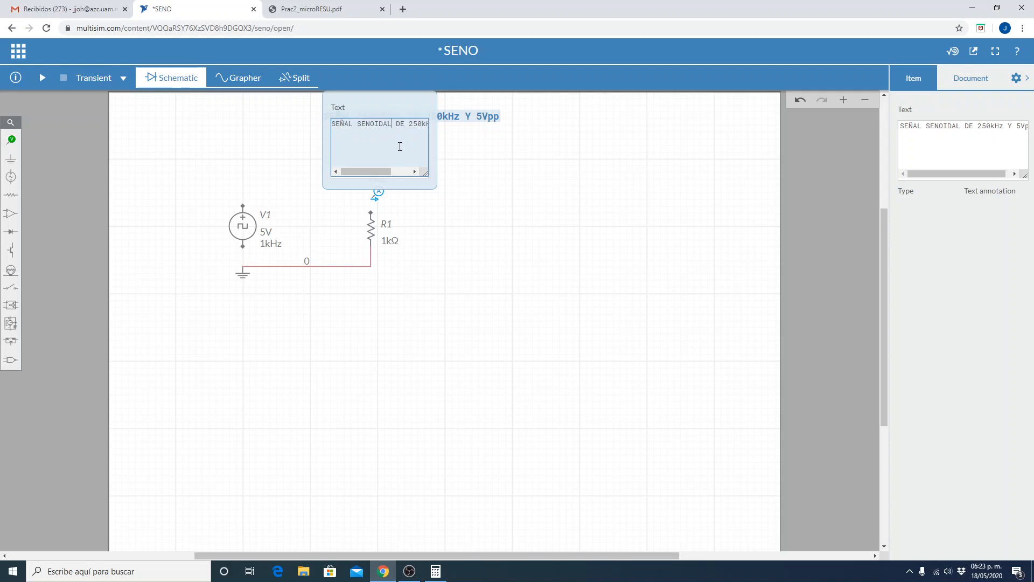
pyautogui.press('BackSpace')
pyautogui.press('BackSpace')
pyautogui.press('BackSpace')
pyautogui.press('BackSpace')
pyautogui.press('BackSpace')
pyautogui.press('BackSpace')
pyautogui.press('BackSpace')
pyautogui.press('BackSpace')
pyautogui.write('cua')
pyautogui.press('BackSpace')
pyautogui.press('BackSpace')
pyautogui.press('BackSpace')
pyautogui.write('CUADR')
pyautogui.write('ADA')
# Change the frequency in the title annotation to 1MHz.
pyautogui.press('Right')
pyautogui.press('Right')
pyautogui.press('Right')
pyautogui.press('Right')
pyautogui.press('Right')
pyautogui.press('Left')
pyautogui.press('Left')
pyautogui.press('BackSpace')
pyautogui.press('BackSpace')
pyautogui.press('BackSpace')
pyautogui.press('BackSpace')
pyautogui.write('1M')
# Append "Y OFFSET DE 2.5V" to the end of the title annotation.
pyautogui.press('End')
pyautogui.press('Return')
pyautogui.press('BackSpace')
pyautogui.write('Y ')
pyautogui.write('O')
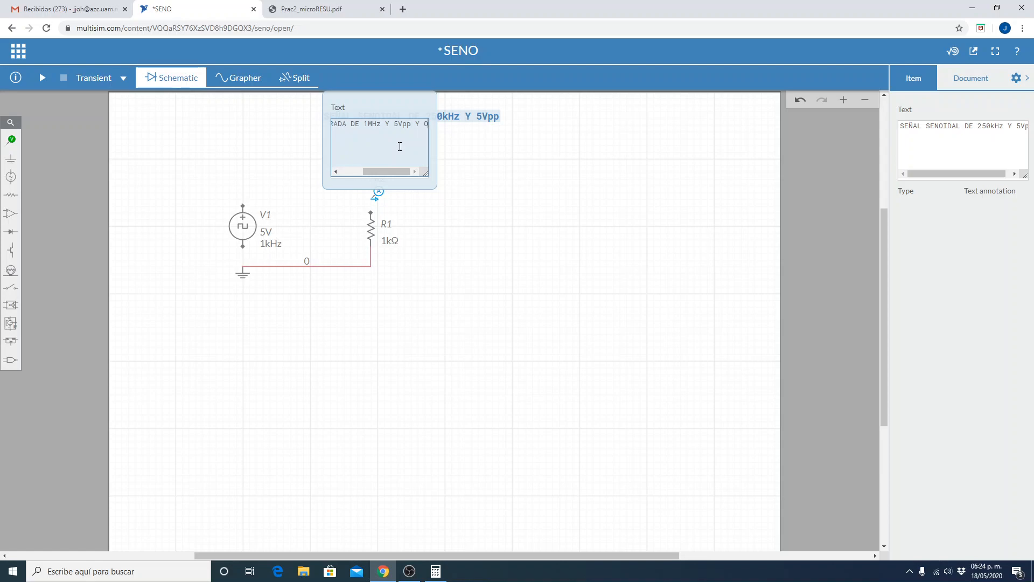
pyautogui.write('FFSET DE 2.5V')
pyautogui.press('Return')
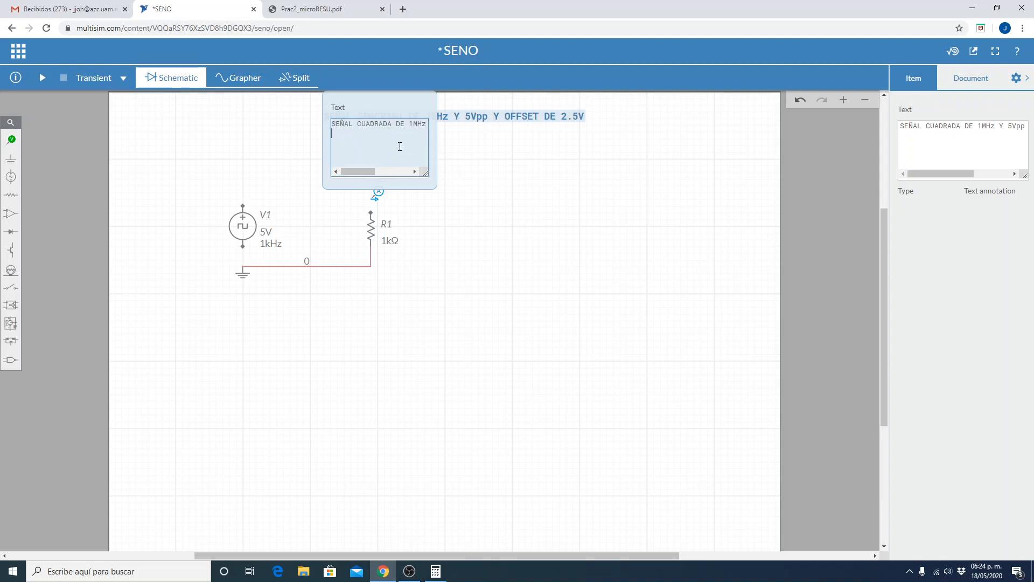
# Wire the clock source's negative terminal to ground and its positive terminal to the upper end of R1, passing both probes.
pyautogui.click(536, 185)
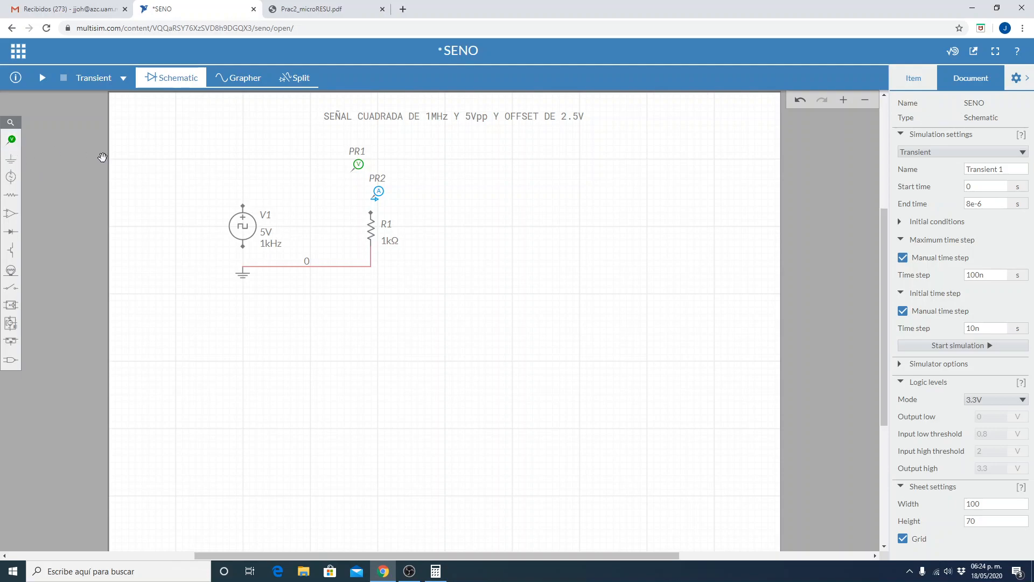
pyautogui.click(242, 247)
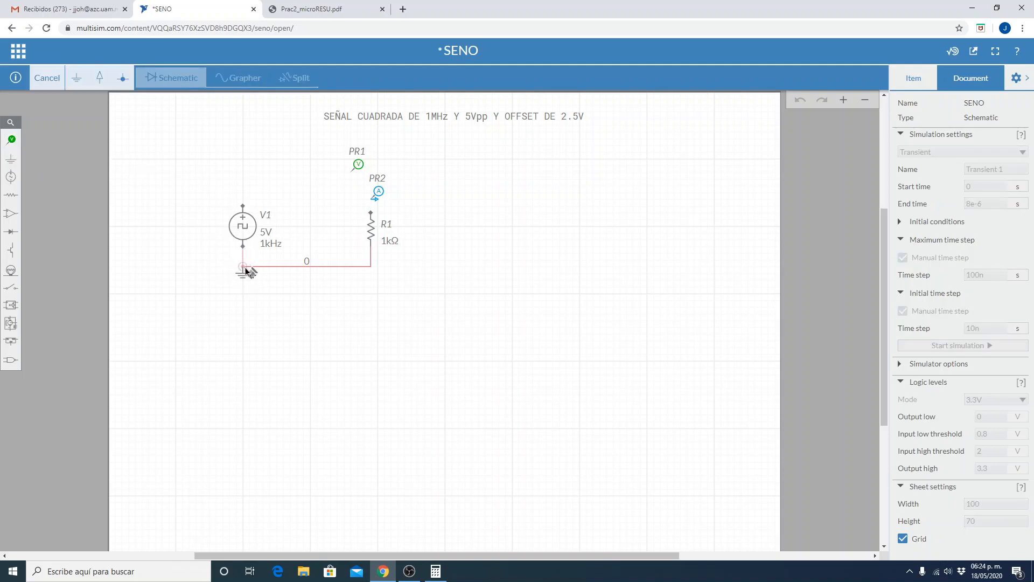
pyautogui.click(245, 267)
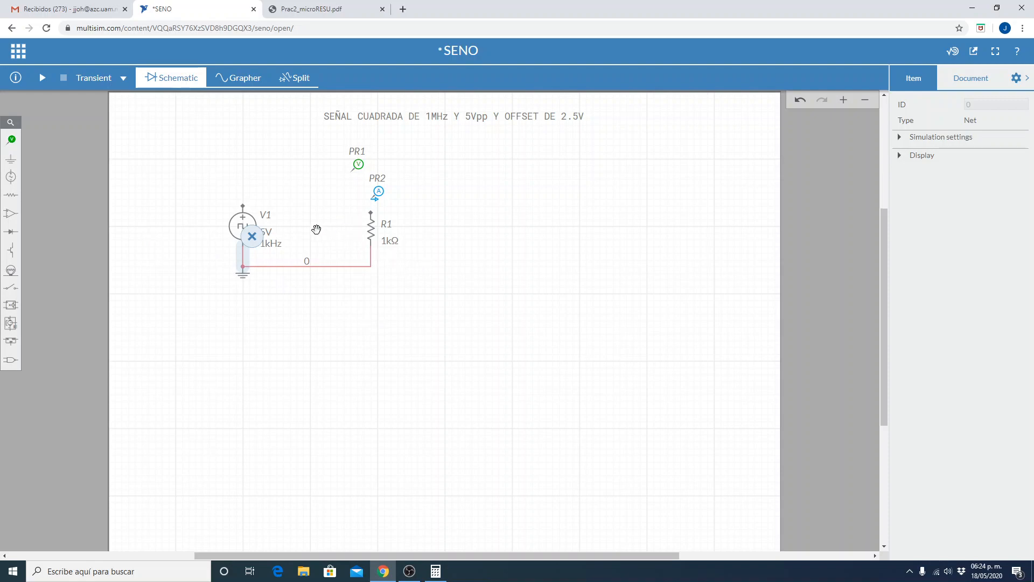
pyautogui.click(243, 206)
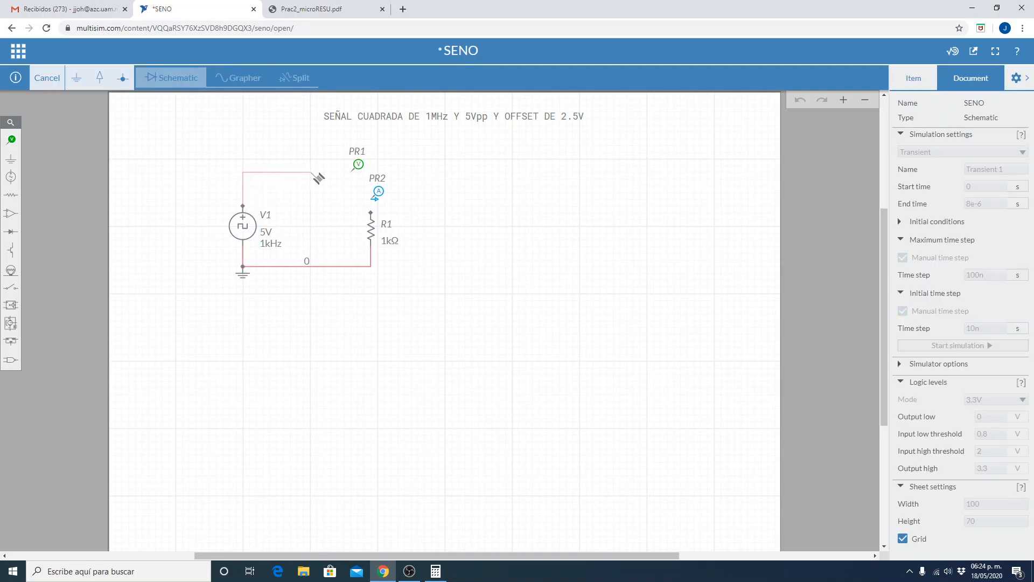
pyautogui.click(370, 215)
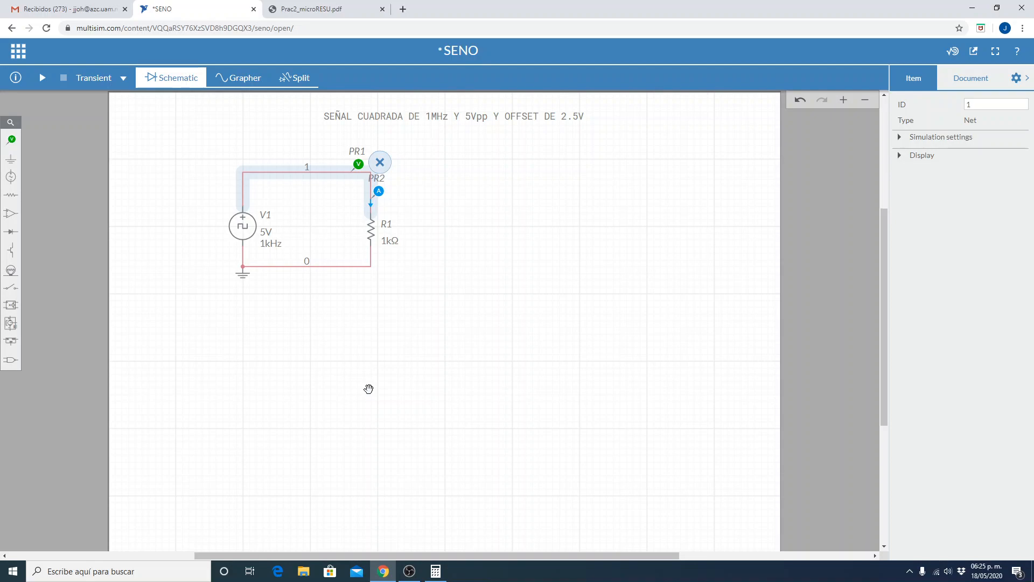
pyautogui.click(458, 331)
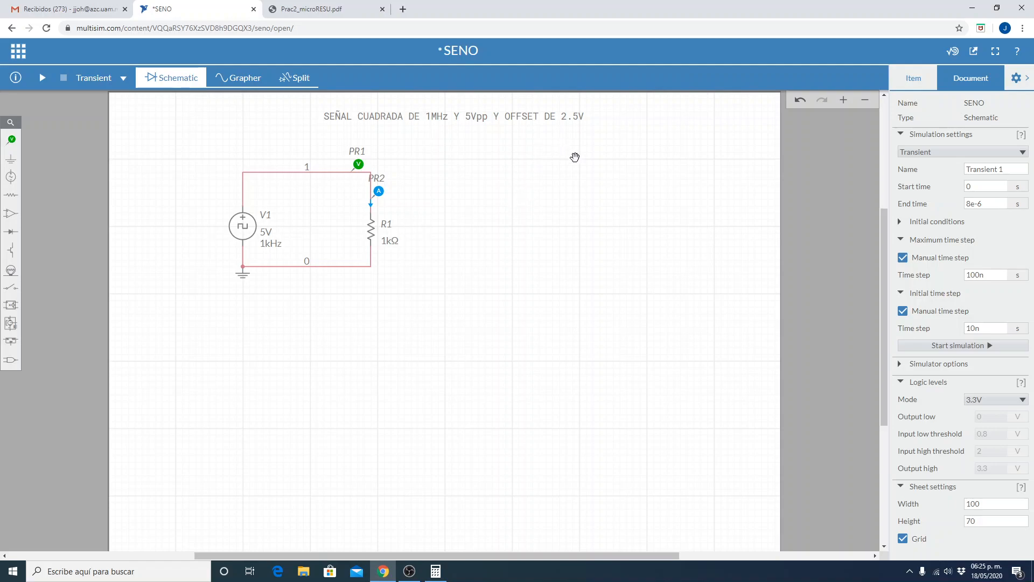
# Start saving the schematic as a new circuit and name it CUADRO.
pyautogui.click(996, 184)
pyautogui.click(991, 205)
pyautogui.click(20, 53)
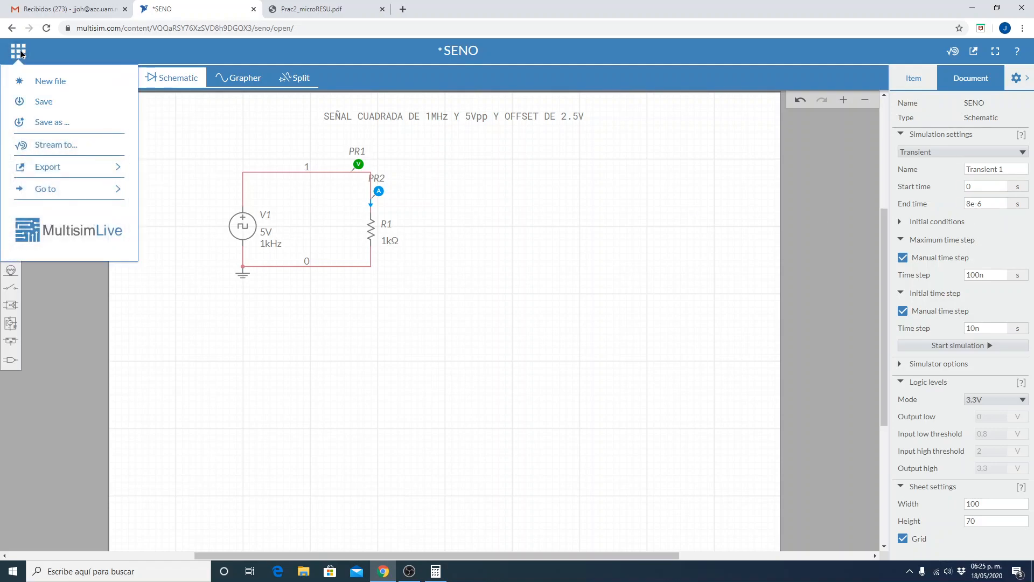
pyautogui.click(54, 123)
pyautogui.click(541, 249)
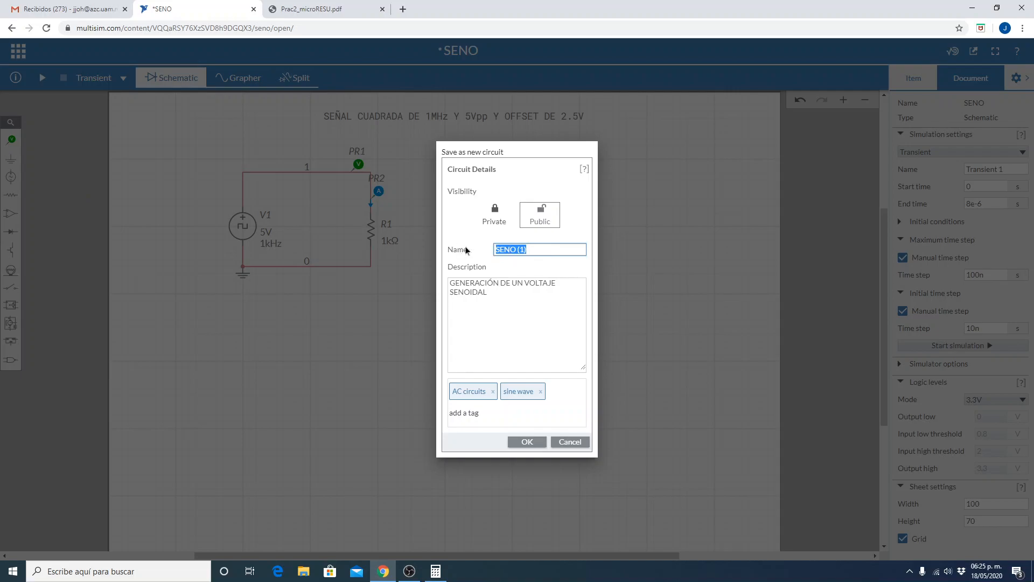
pyautogui.write('CUADRO')
# Change the new circuit's description to "GENERACIÓN DE UN VOLTAJE DE ONDA CUADRADA".
pyautogui.click(482, 307)
pyautogui.moveTo(507, 298); pyautogui.dragTo(413, 286)
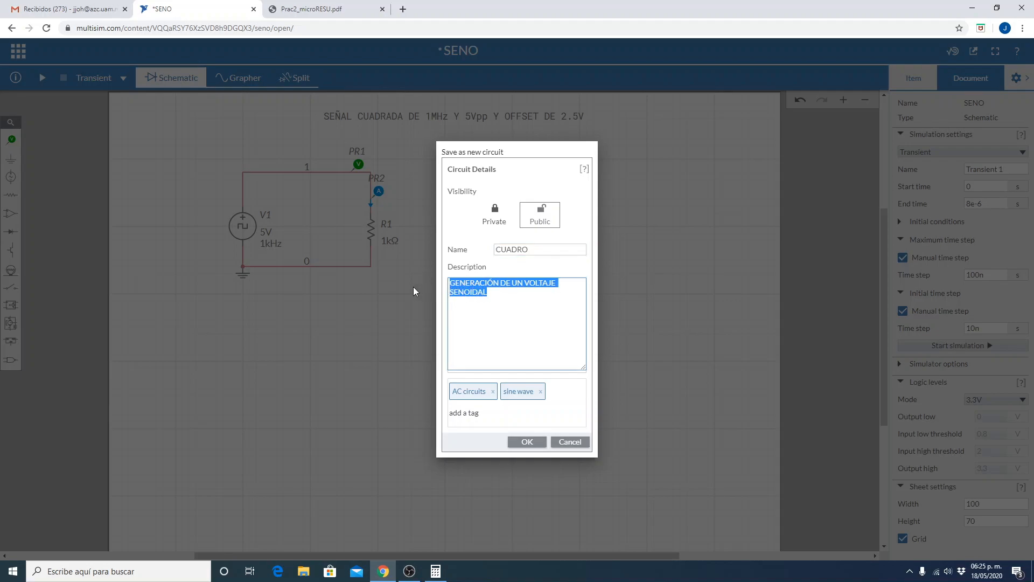
pyautogui.click(499, 316)
pyautogui.press('BackSpace')
pyautogui.press('BackSpace')
pyautogui.press('BackSpace')
pyautogui.press('BackSpace')
pyautogui.press('BackSpace')
pyautogui.press('BackSpace')
pyautogui.press('BackSpace')
pyautogui.press('BackSpace')
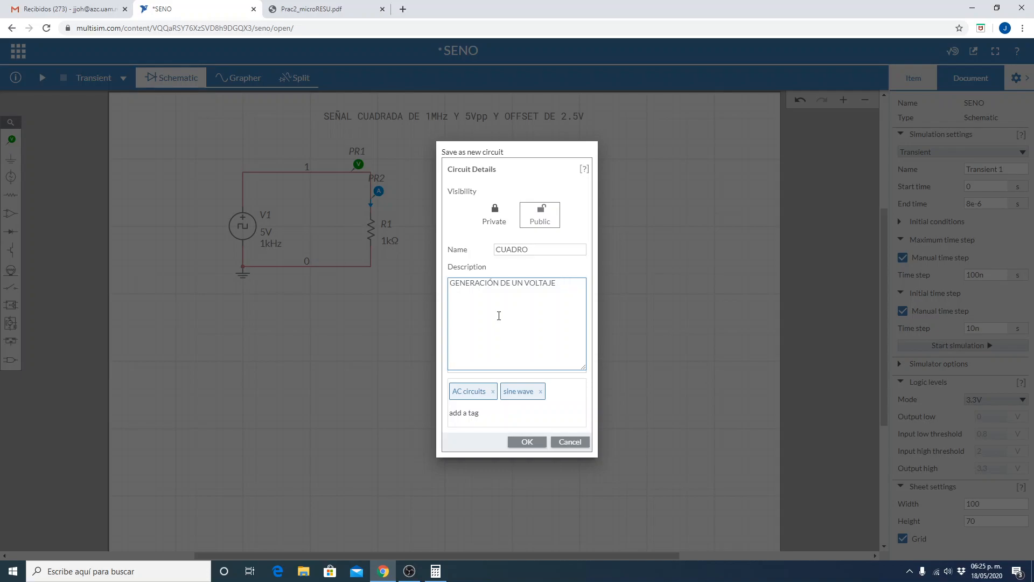
pyautogui.write('DE ONDA CUADRADA')
# Replace the AC circuits and sine wave tags with the square tag and save the new circuit.
pyautogui.click(493, 391)
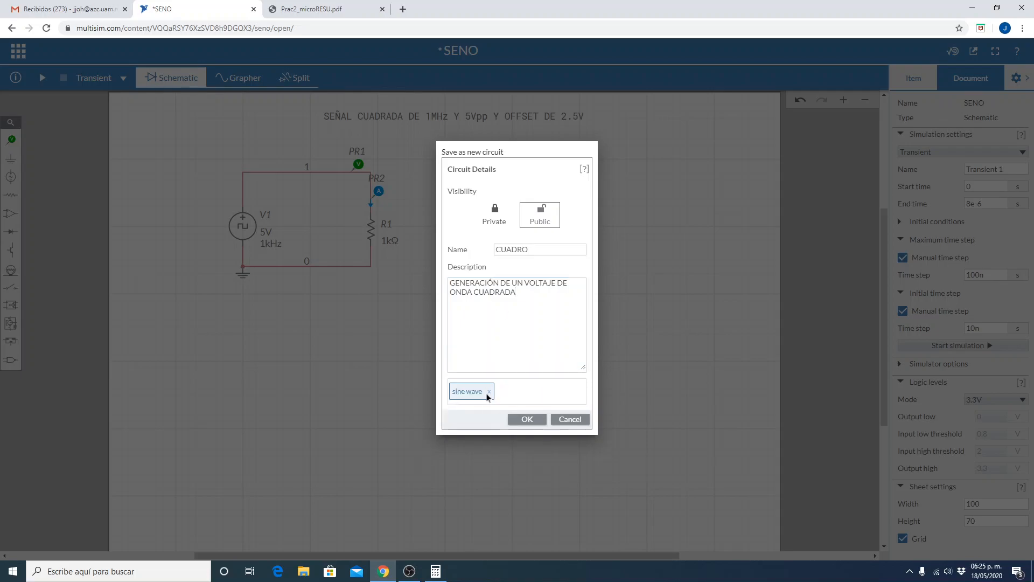
pyautogui.click(488, 391)
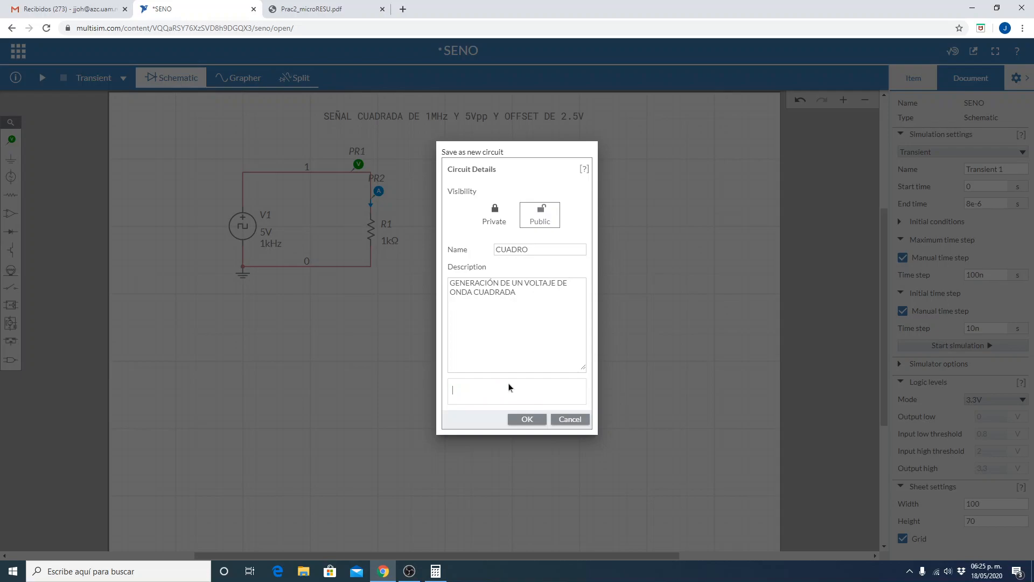
pyautogui.write('SQU')
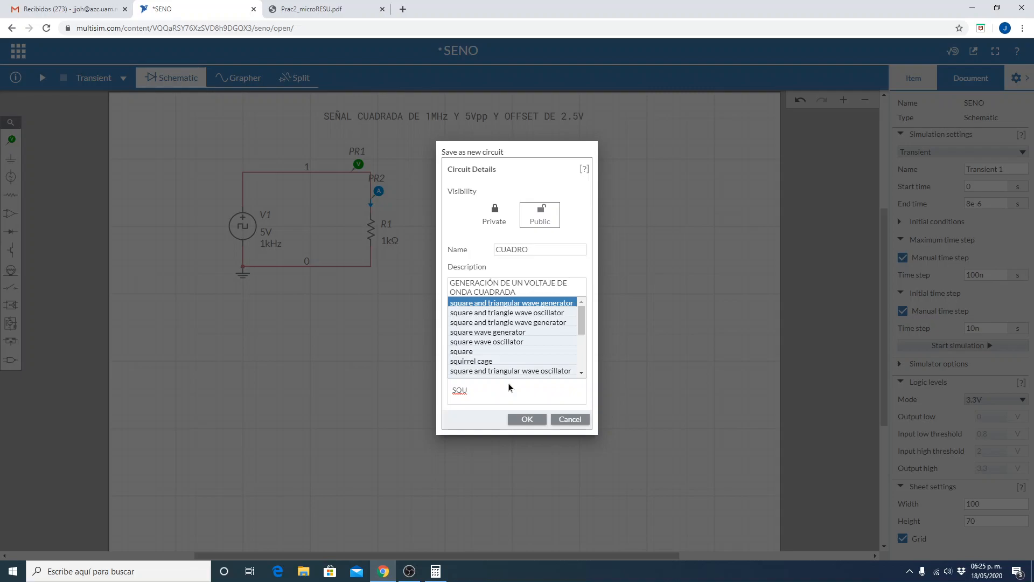
pyautogui.click(476, 353)
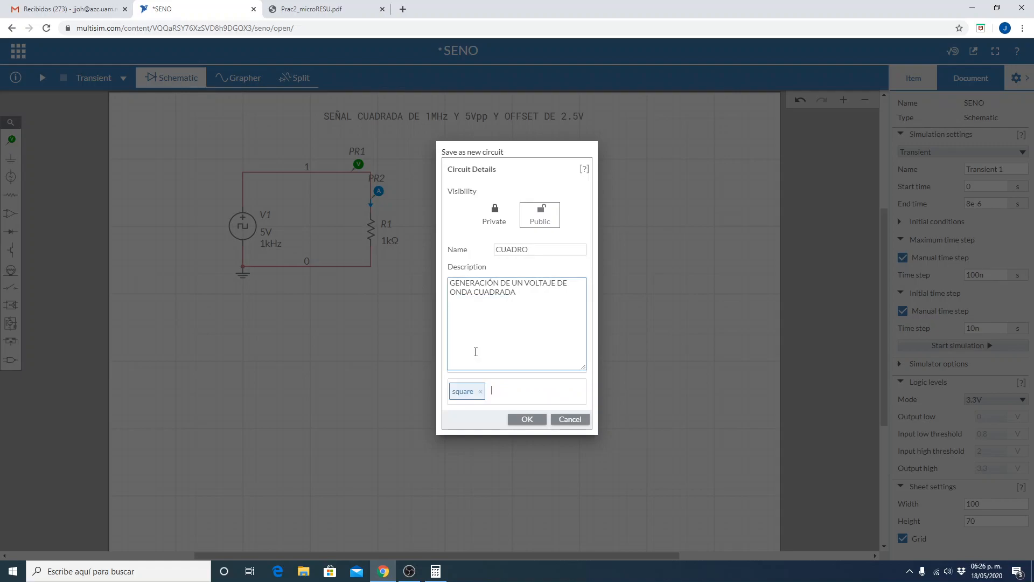
pyautogui.click(522, 419)
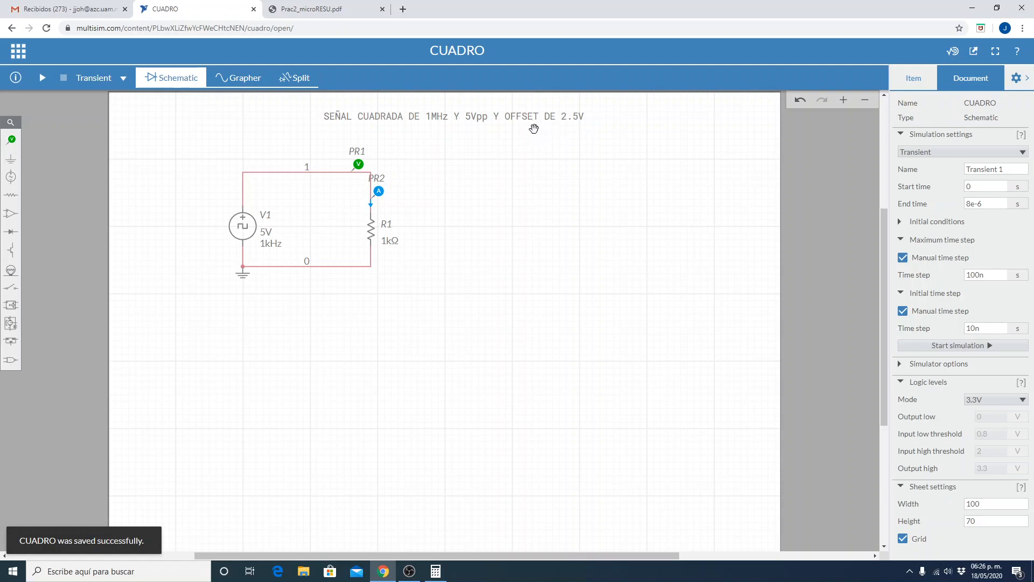
# Switch to the Calculator and compute the reciprocal of 1e+6 in scientific notation.
pyautogui.click(438, 574)
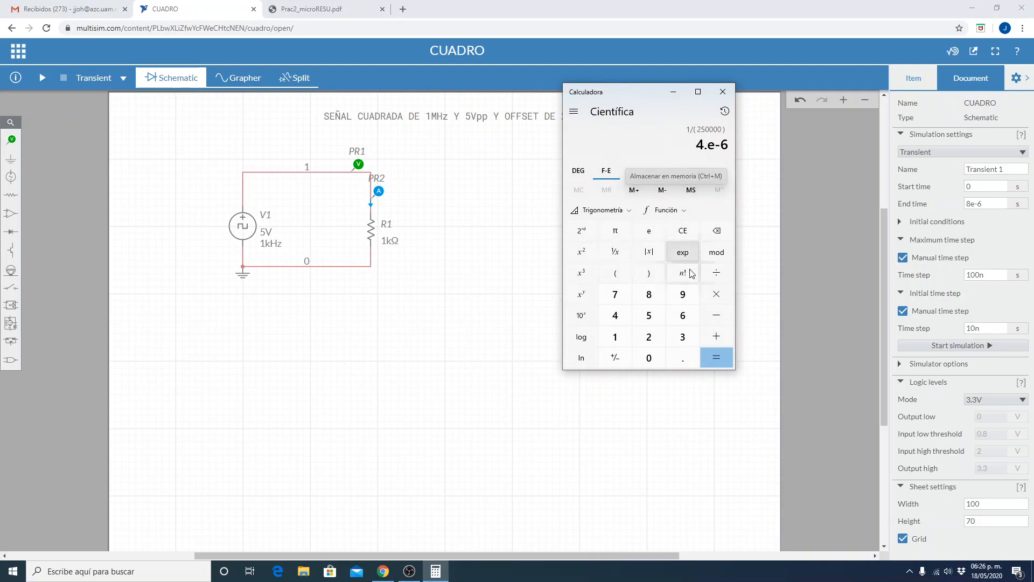
pyautogui.click(684, 237)
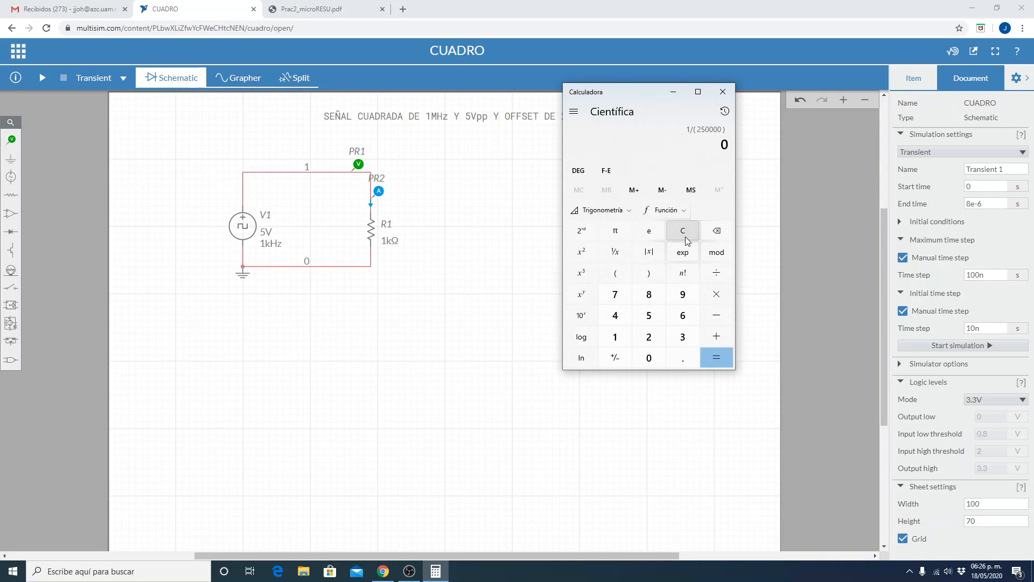
pyautogui.click(685, 237)
pyautogui.write('1')
pyautogui.write('x3')
pyautogui.press('BackSpace')
pyautogui.write('9')
pyautogui.press('BackSpace')
pyautogui.write('6')
pyautogui.click(614, 252)
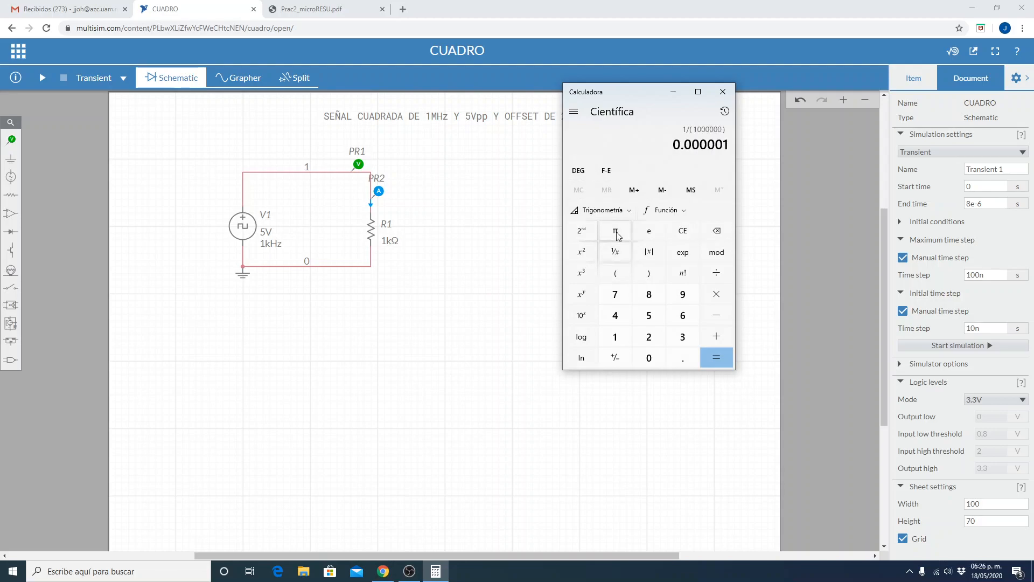
pyautogui.click(608, 173)
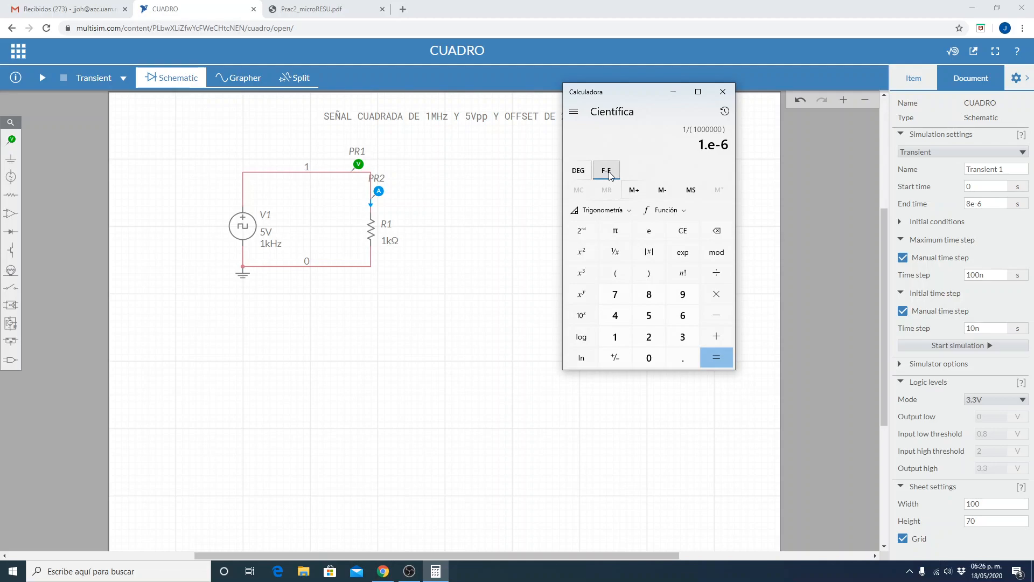
# Return to the circuit and set the transient simulation's end time to 1e-6 s.
pyautogui.click(485, 394)
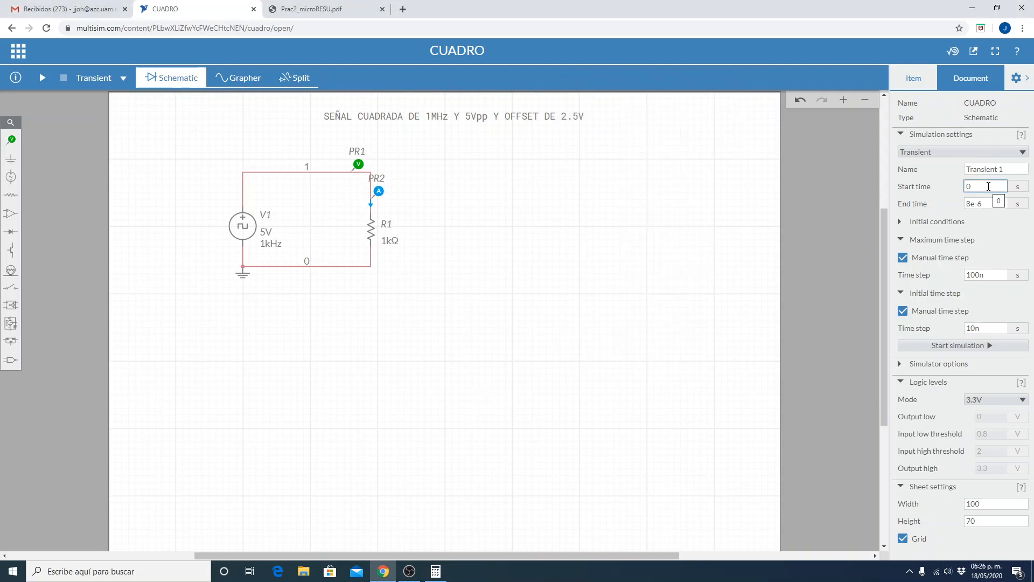
pyautogui.click(987, 205)
pyautogui.moveTo(987, 205); pyautogui.dragTo(968, 204)
pyautogui.press('Delete')
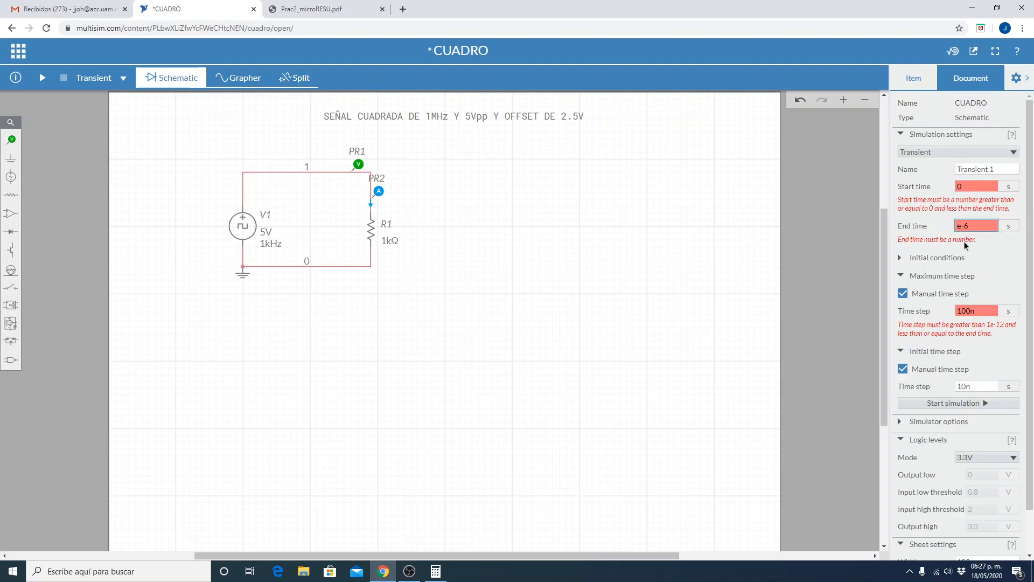
pyautogui.write('1')
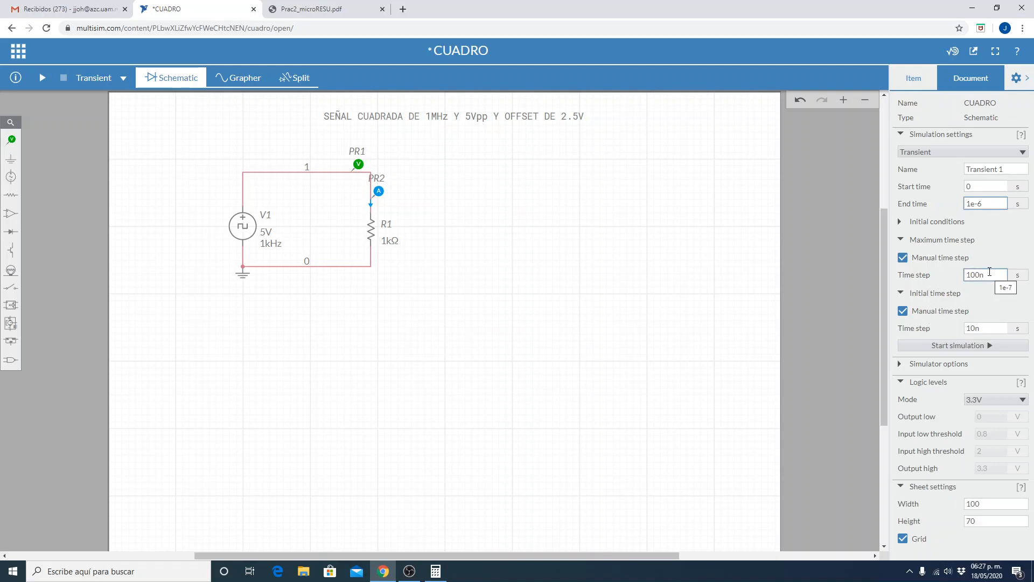
# Turn off the manual time step for both the maximum and the initial time step.
pyautogui.click(903, 258)
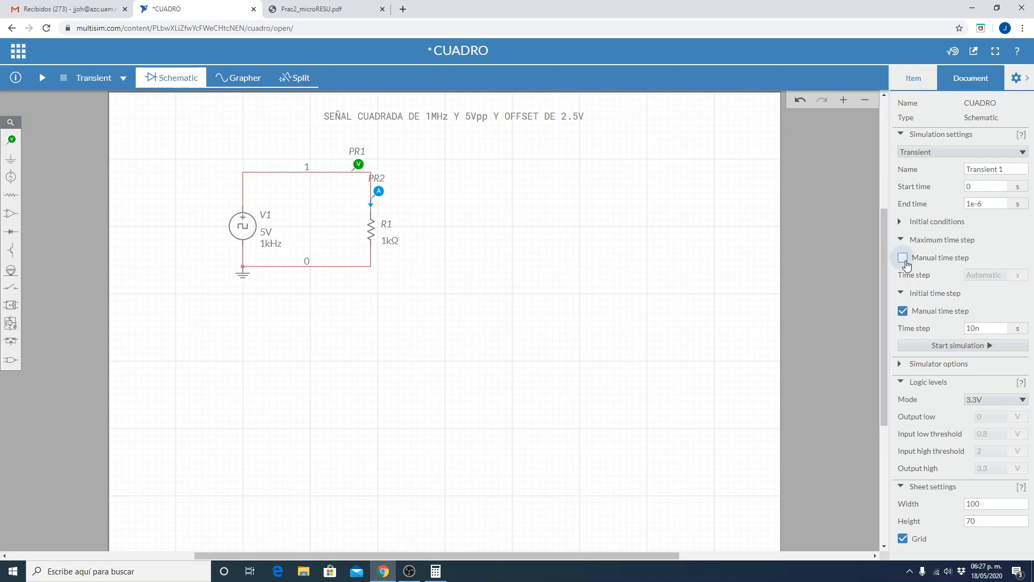
pyautogui.click(903, 312)
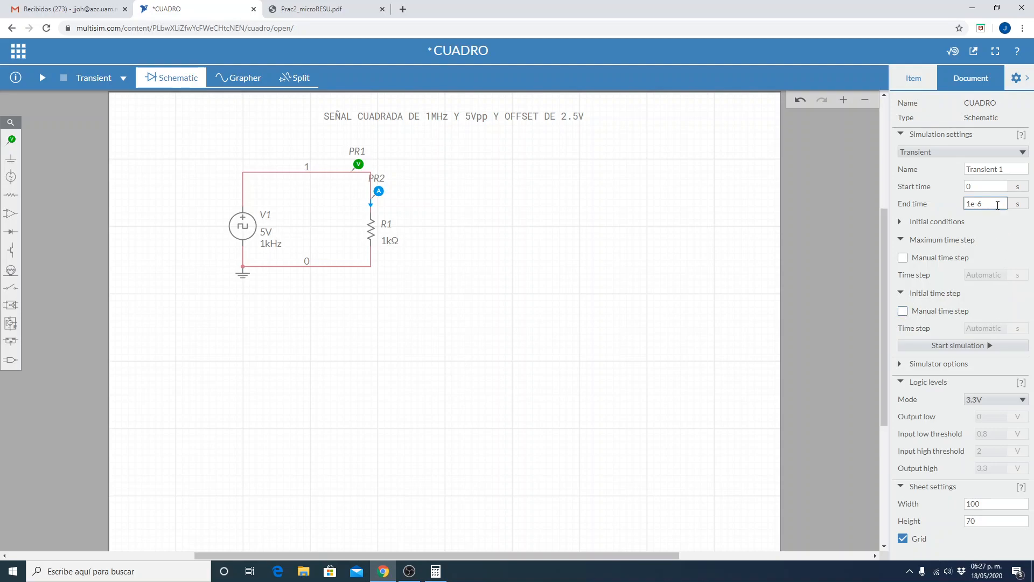
pyautogui.click(1000, 184)
pyautogui.doubleClick(1000, 184)
pyautogui.click(1002, 205)
pyautogui.click(689, 268)
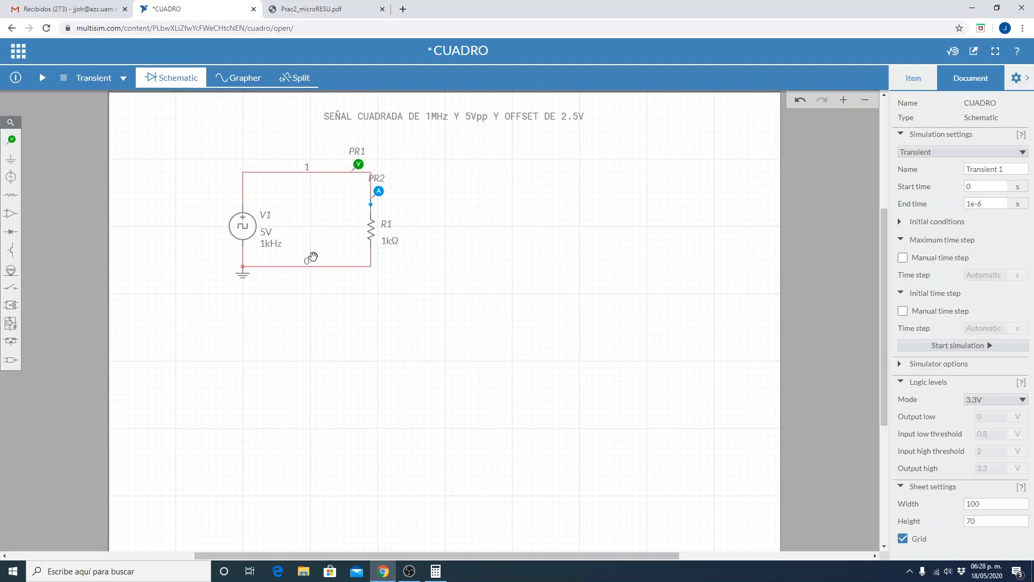
# Set the frequency of clock source V1 to 1E6 Hz.
pyautogui.click(239, 225)
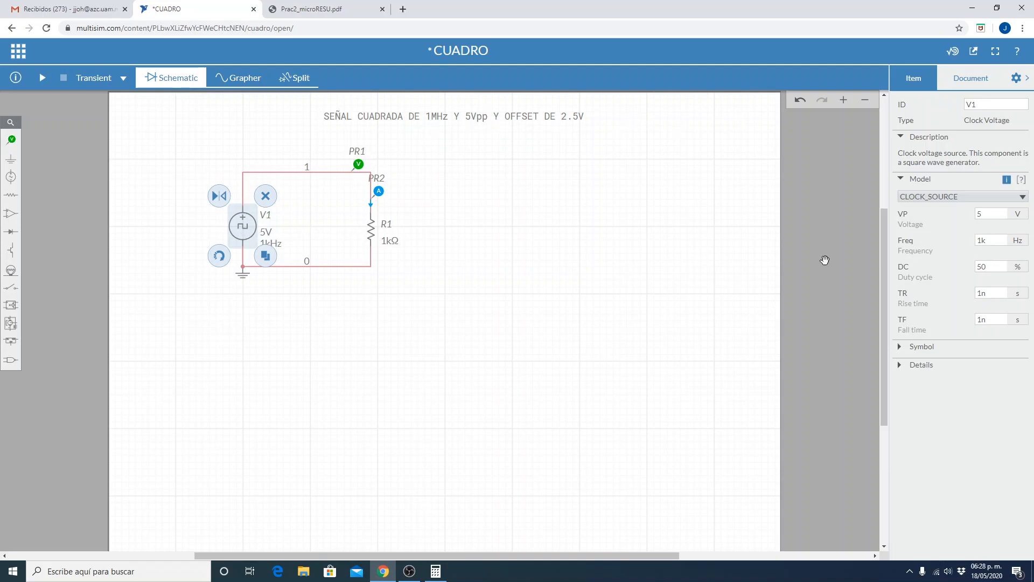
pyautogui.click(991, 212)
pyautogui.doubleClick(991, 213)
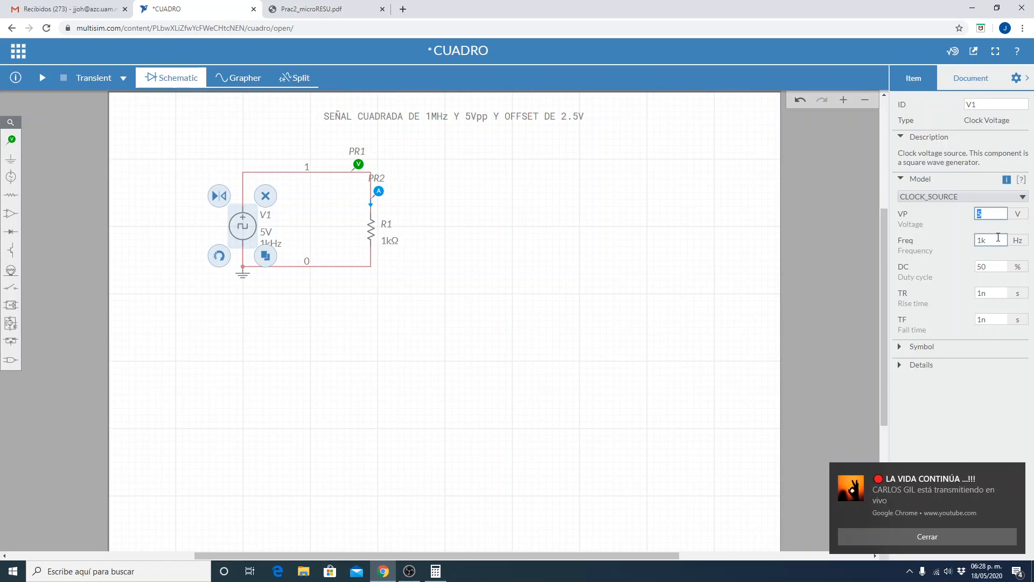
pyautogui.click(1015, 472)
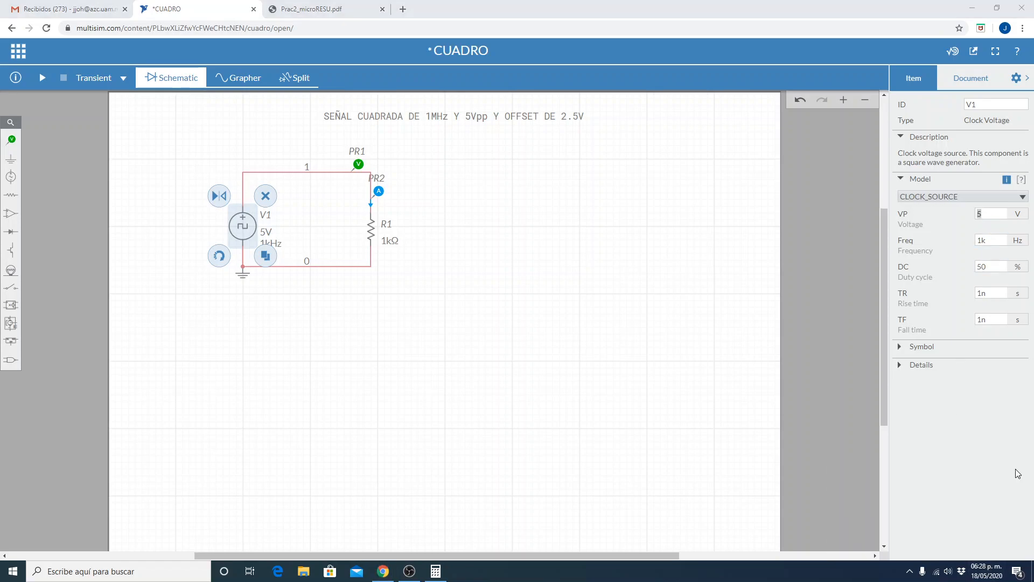
pyautogui.click(996, 239)
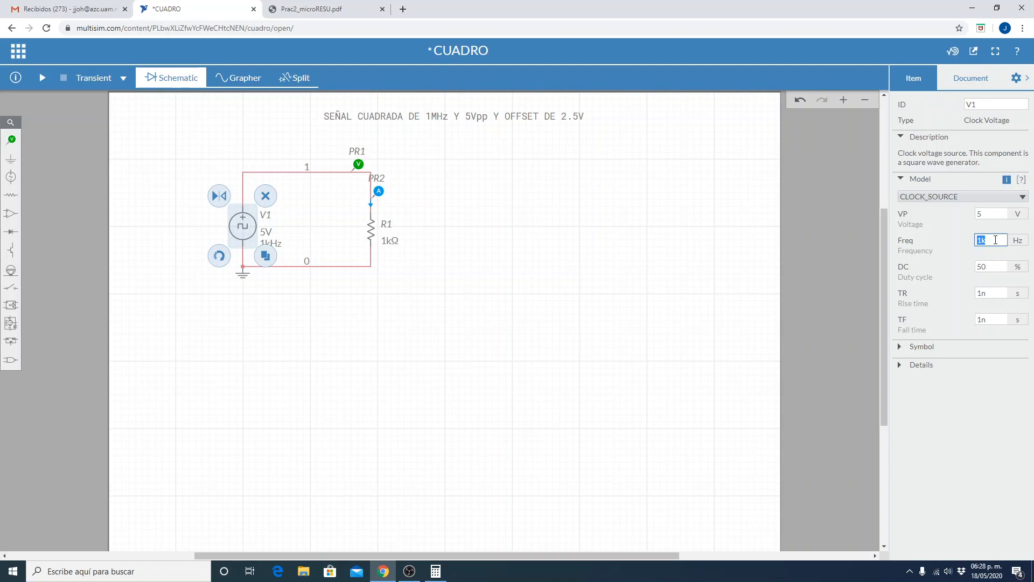
pyautogui.write('1E6')
pyautogui.click(987, 217)
pyautogui.click(980, 197)
pyautogui.click(981, 197)
pyautogui.click(981, 197)
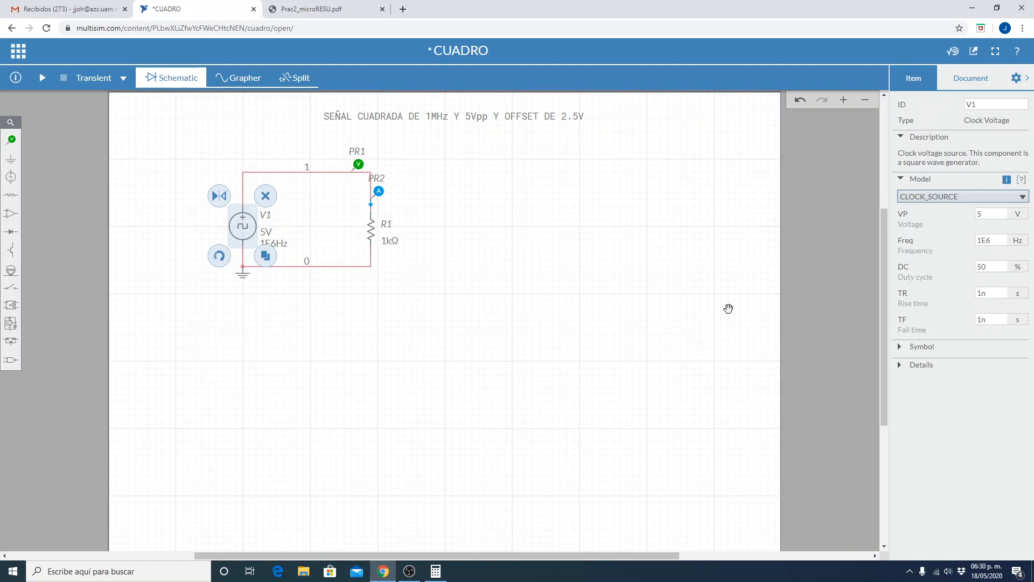
# Check that Transient is the selected analysis and review the document's simulation settings.
pyautogui.click(1016, 77)
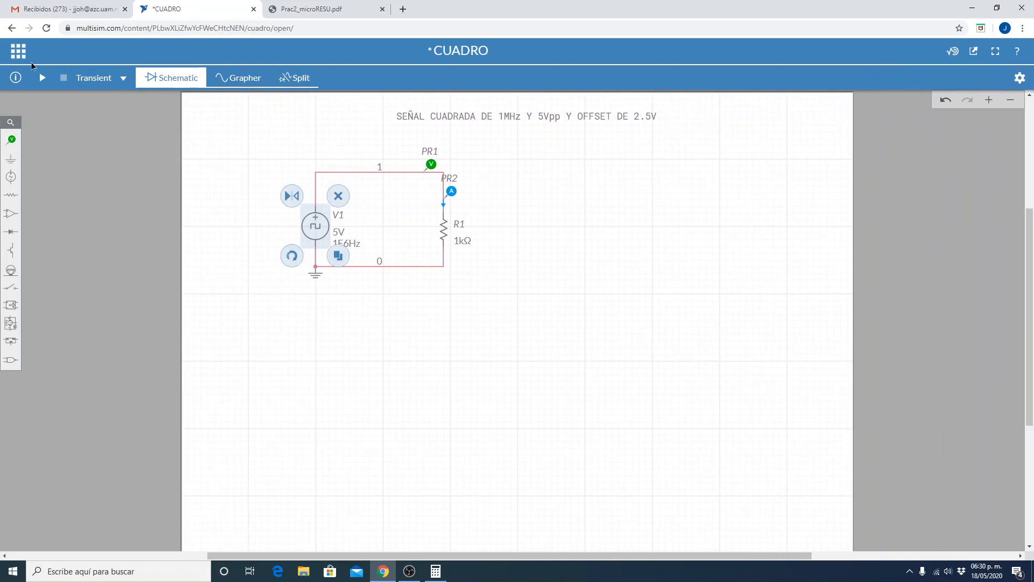
pyautogui.click(111, 81)
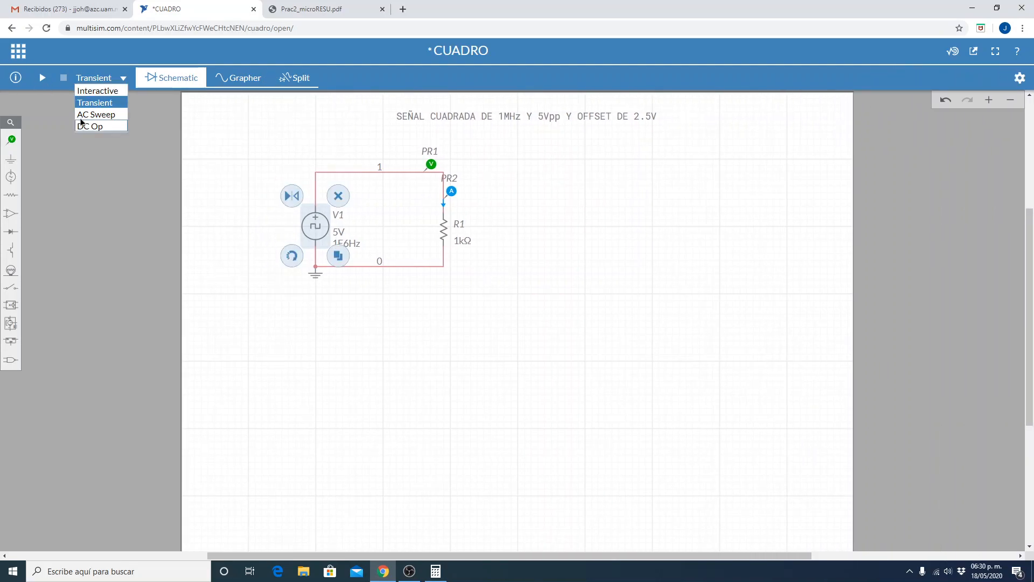
pyautogui.click(96, 103)
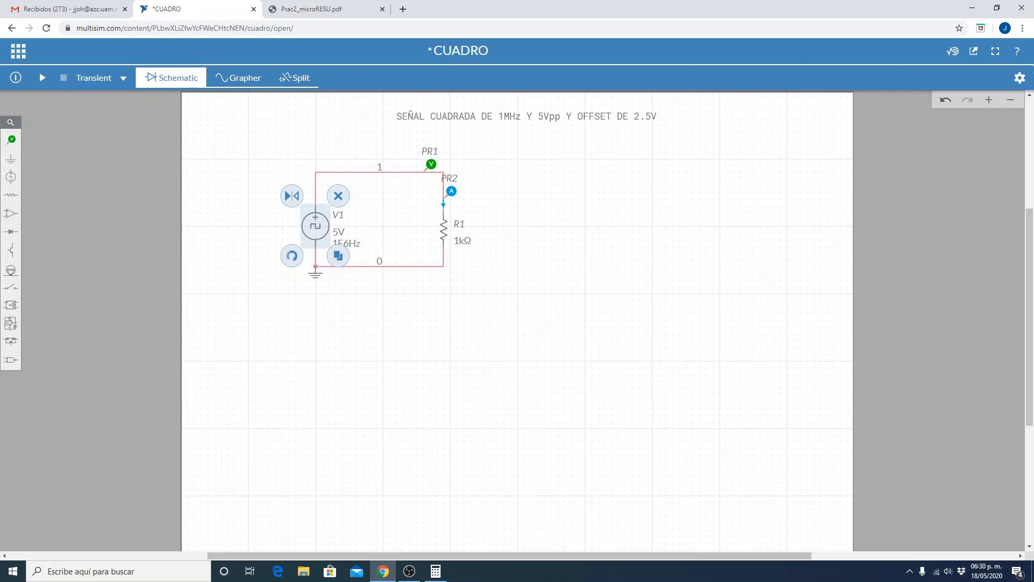
pyautogui.click(1020, 78)
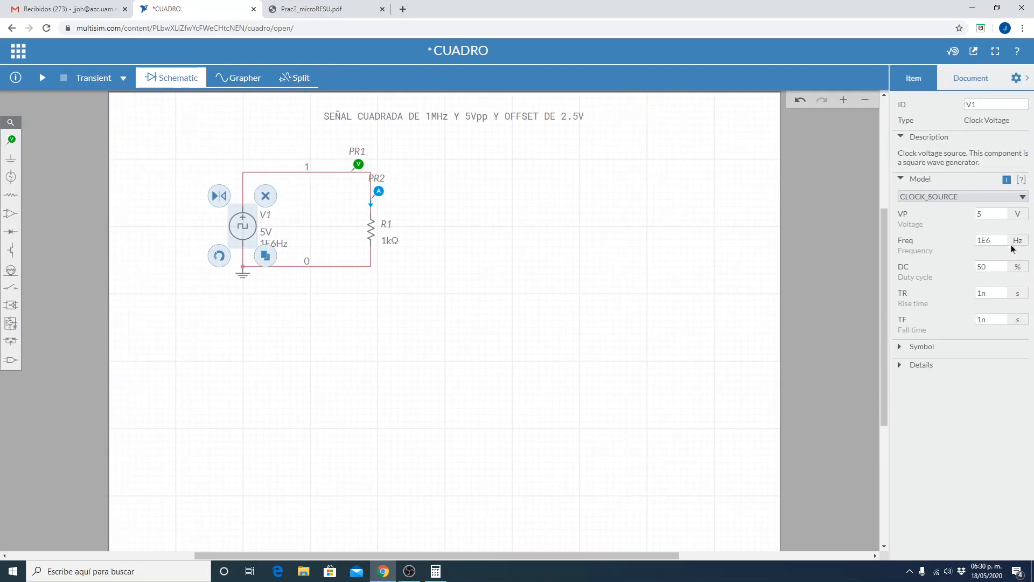
pyautogui.click(973, 82)
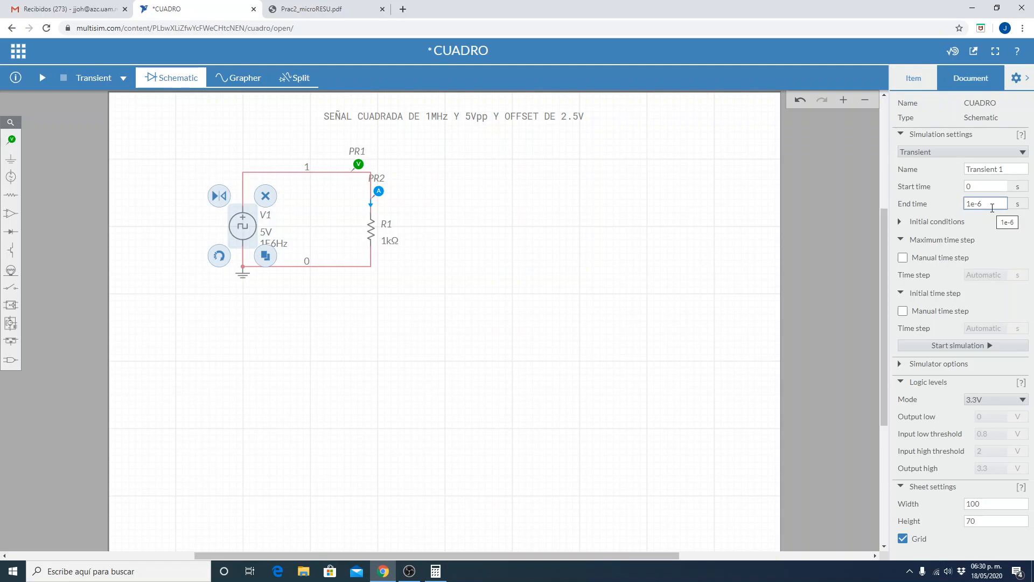
pyautogui.click(704, 286)
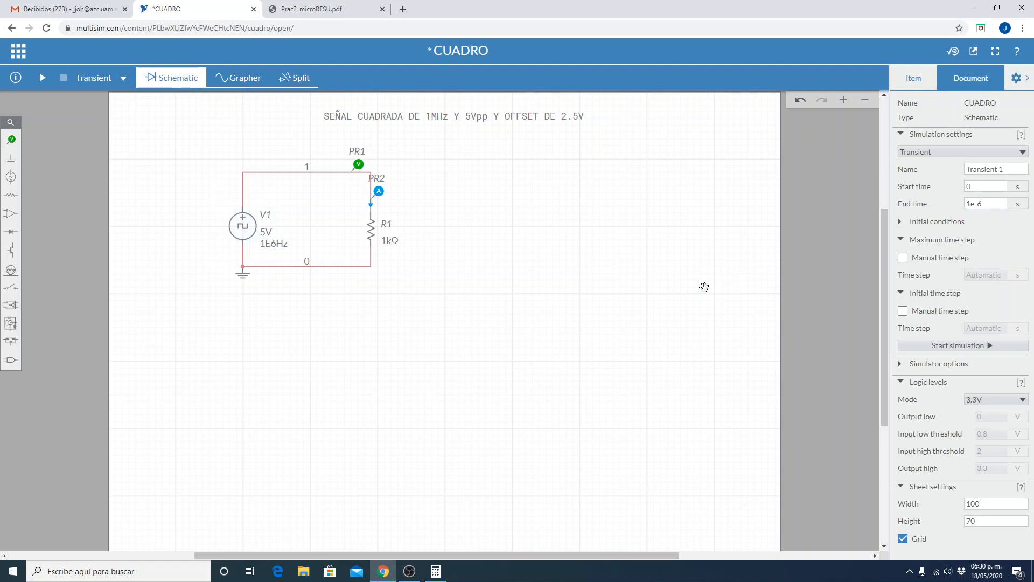
# Save the CUADRO circuit and run its transient simulation.
pyautogui.click(1027, 80)
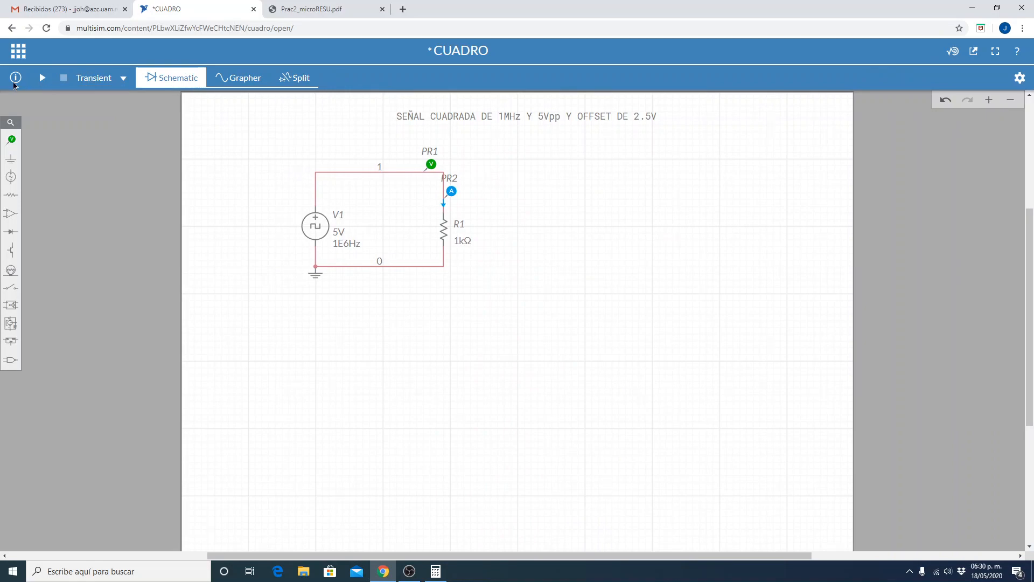
pyautogui.click(18, 51)
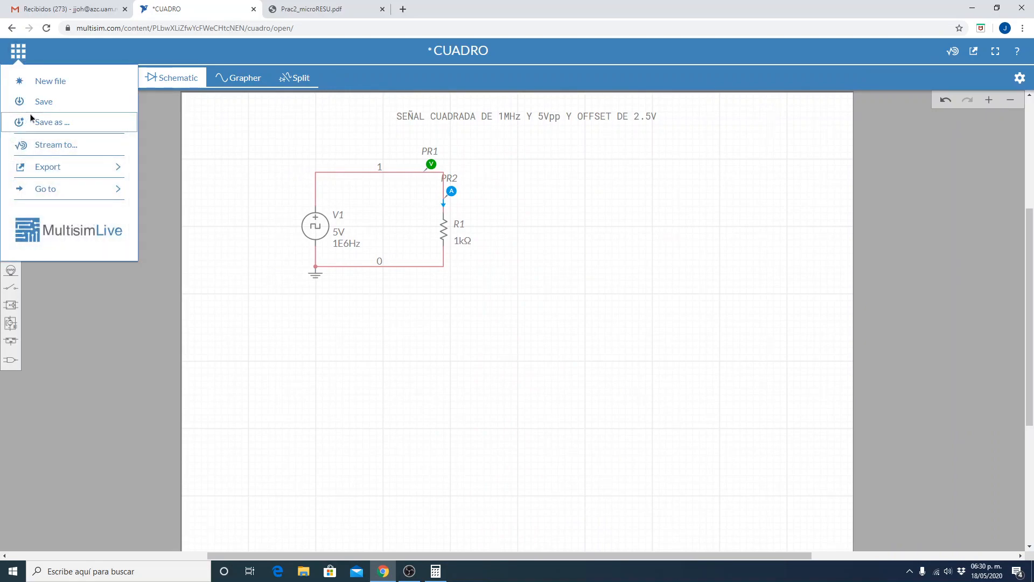
pyautogui.click(41, 102)
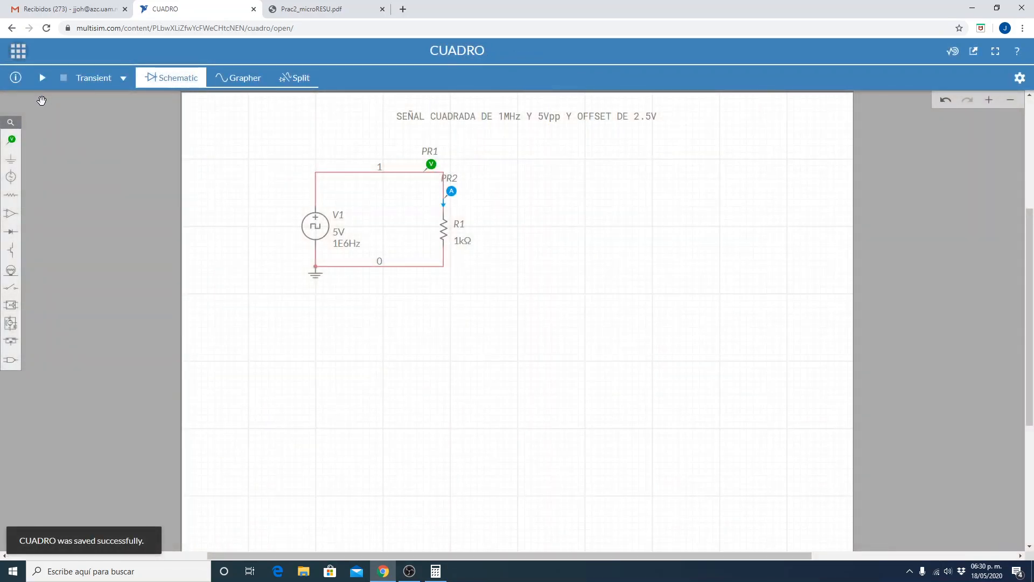
pyautogui.click(42, 78)
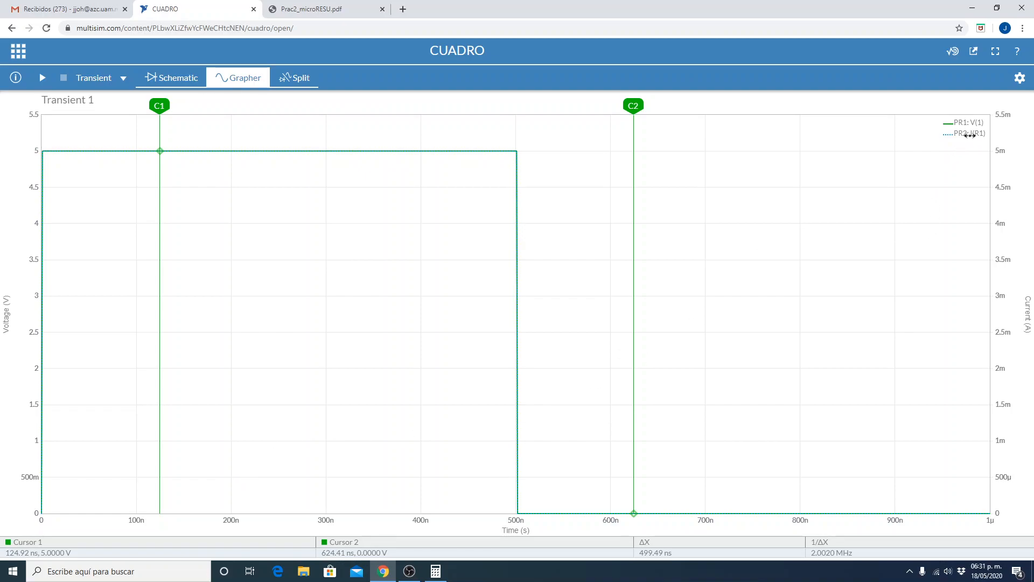
# Return to the schematic and delete the current probe PR2 above resistor R1.
pyautogui.click(169, 76)
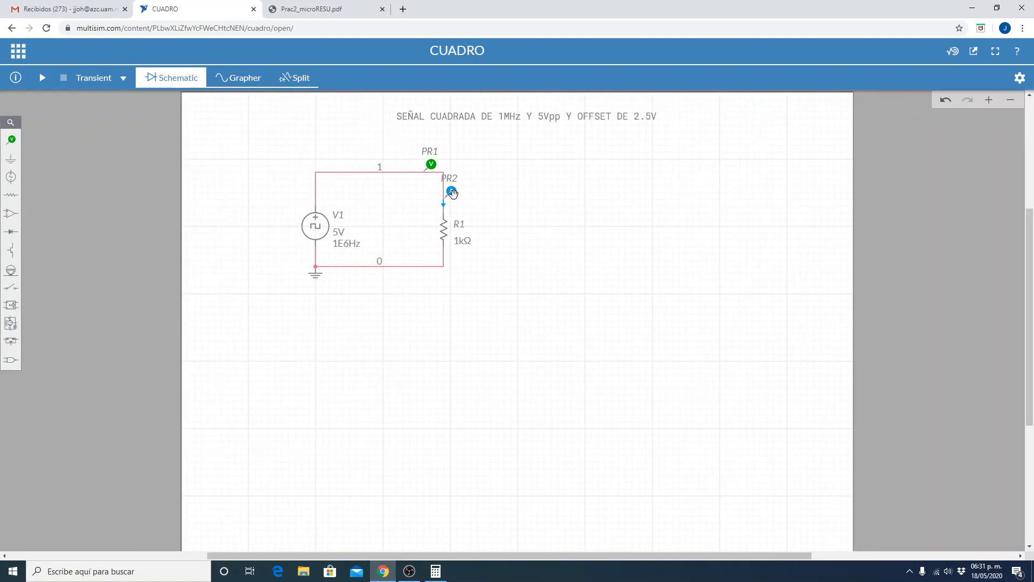
pyautogui.click(452, 191)
pyautogui.click(466, 177)
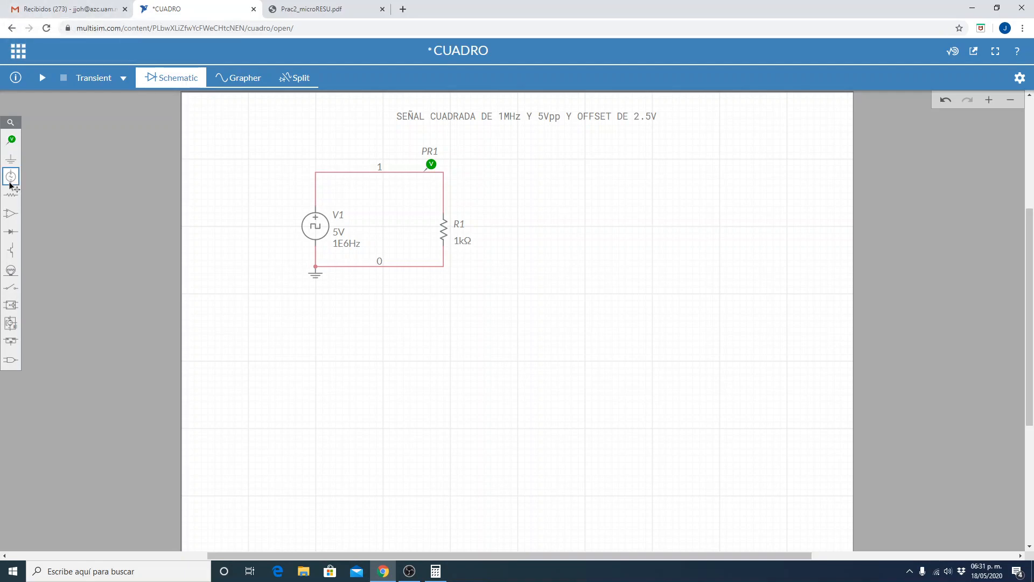
# Save the circuit without the current probe and rerun the transient simulation.
pyautogui.click(18, 51)
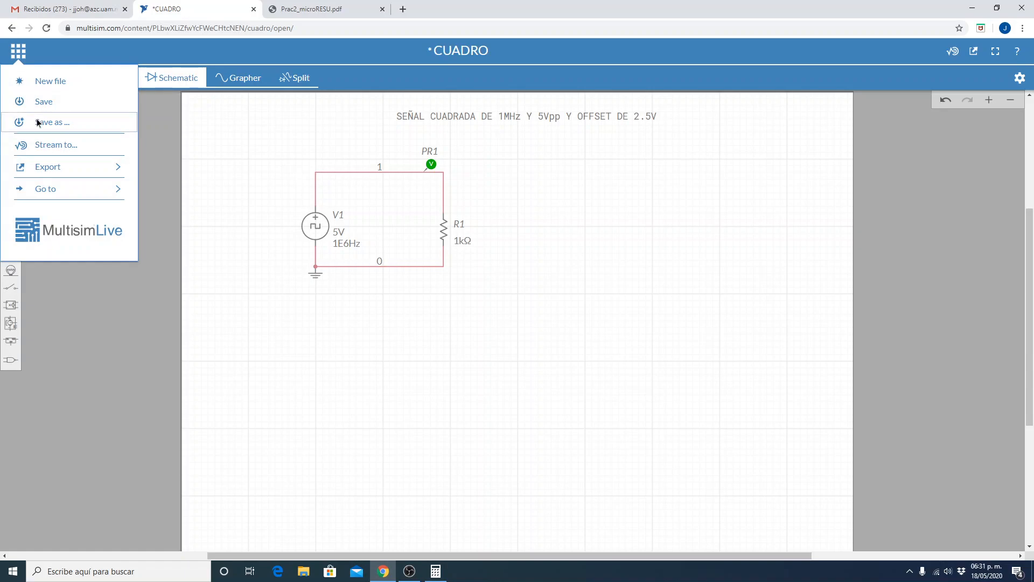
pyautogui.click(40, 102)
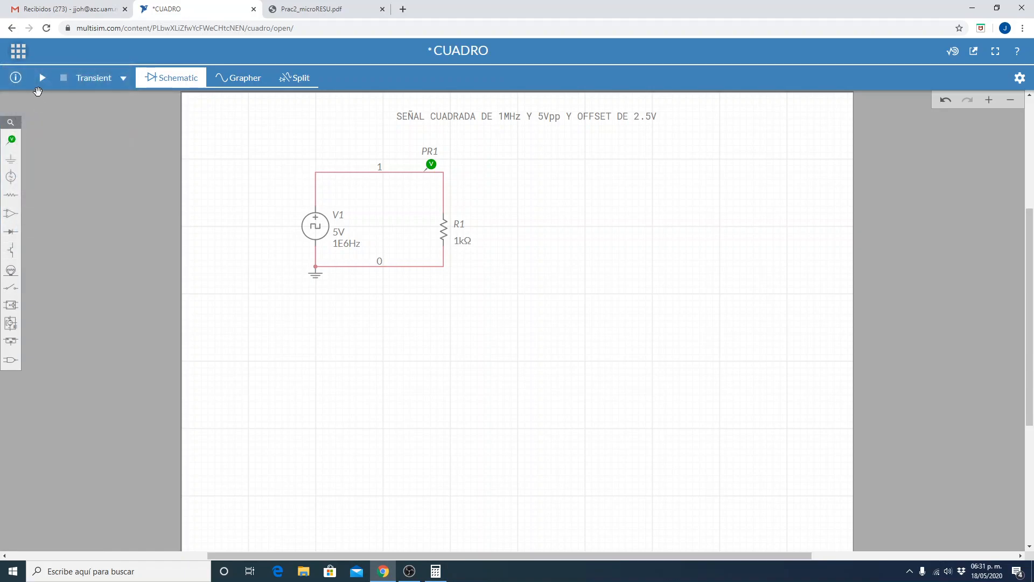
pyautogui.click(43, 79)
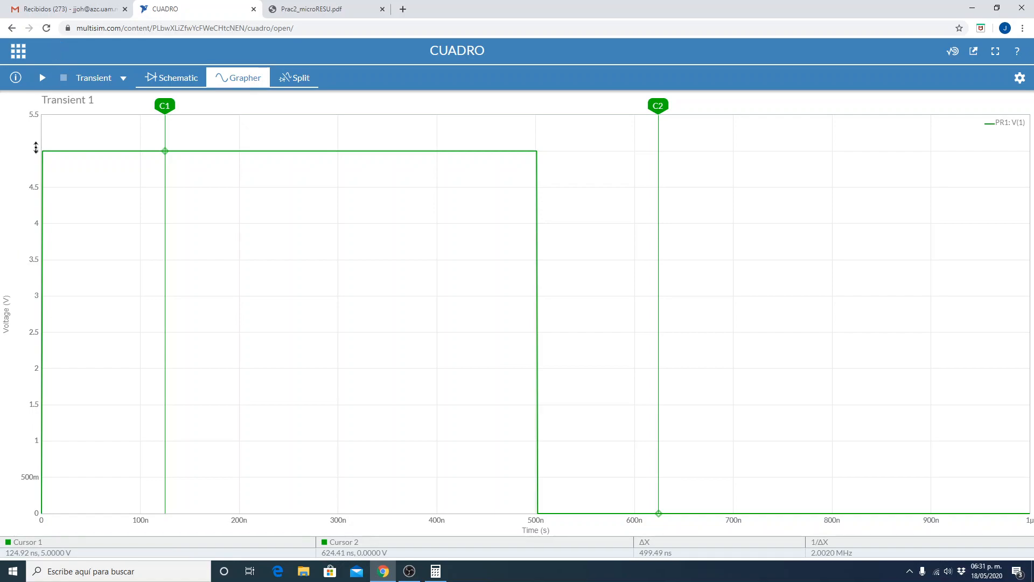
# Examine clock source V1's rise and fall time parameters and compare them with the first edge of the plotted voltage.
pyautogui.moveTo(45, 150)
pyautogui.click(170, 78)
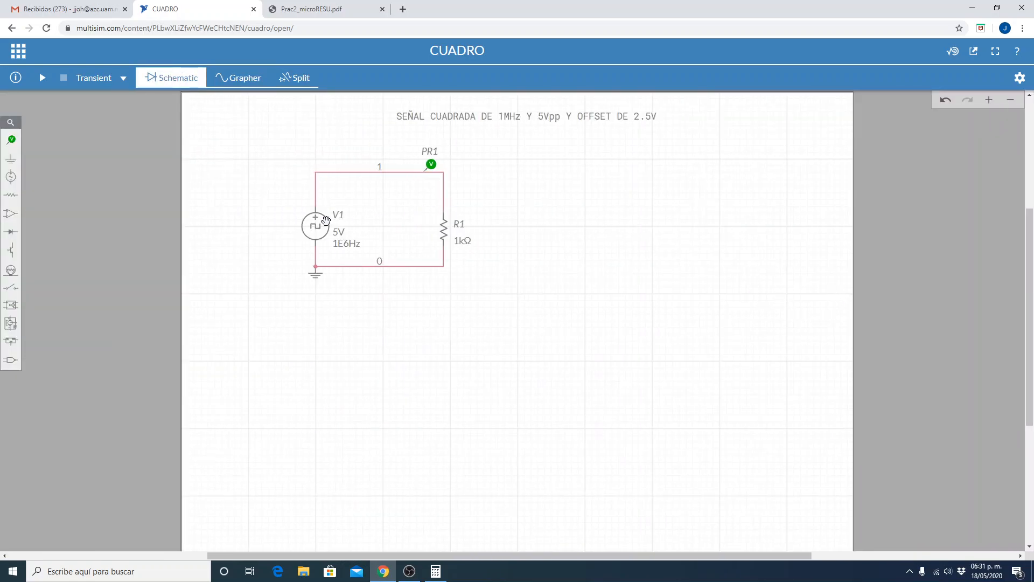
pyautogui.click(316, 227)
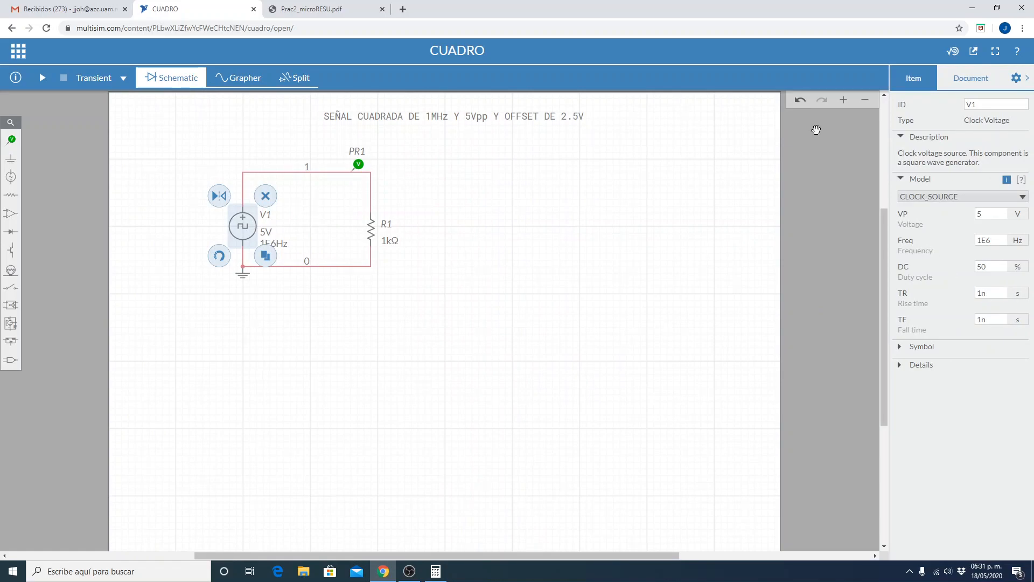
pyautogui.click(220, 78)
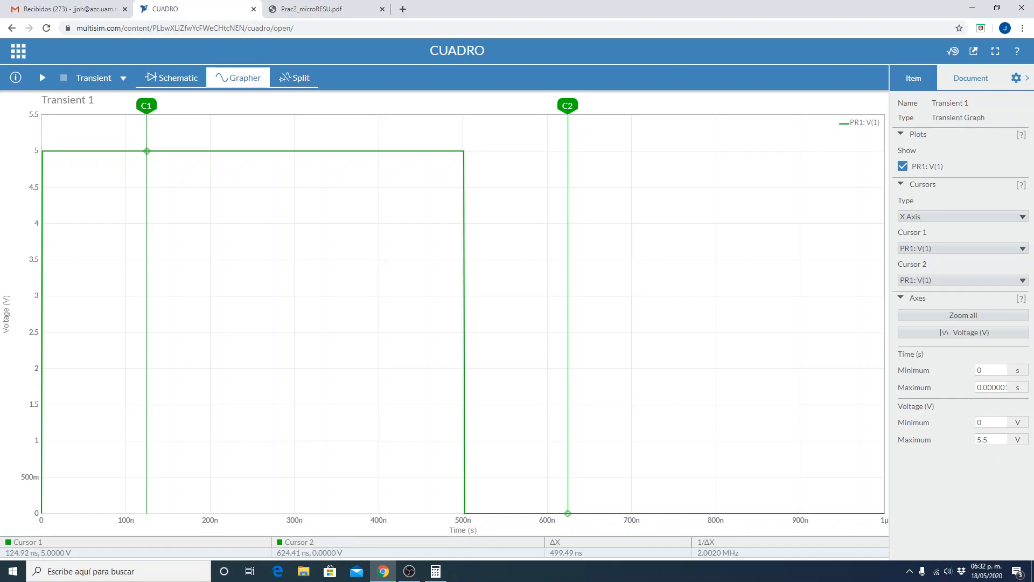
# Keep Transient as the analysis and set the simulation's end time to 1.003e-6 s.
pyautogui.moveTo(46, 154)
pyautogui.click(96, 78)
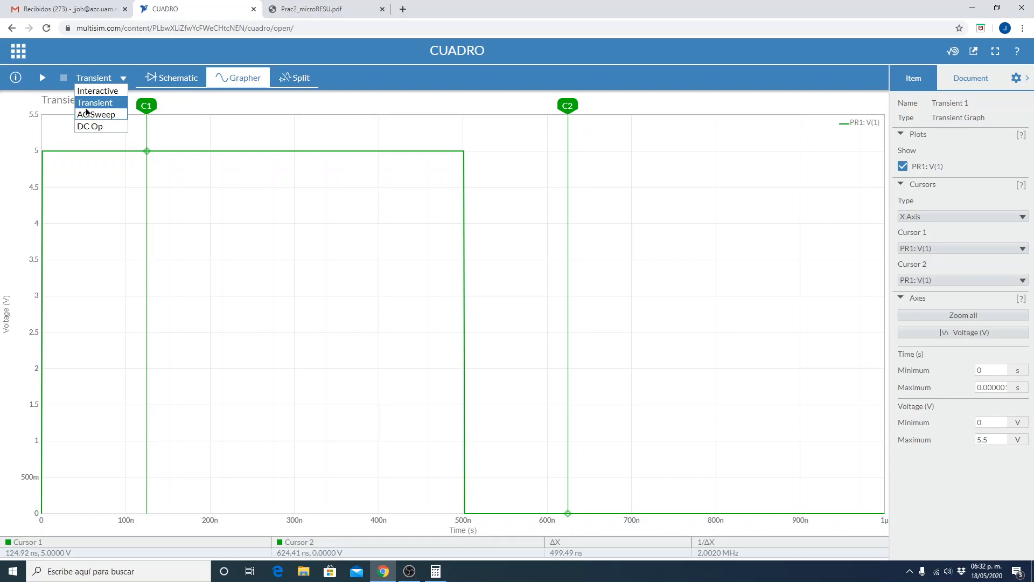
pyautogui.click(91, 102)
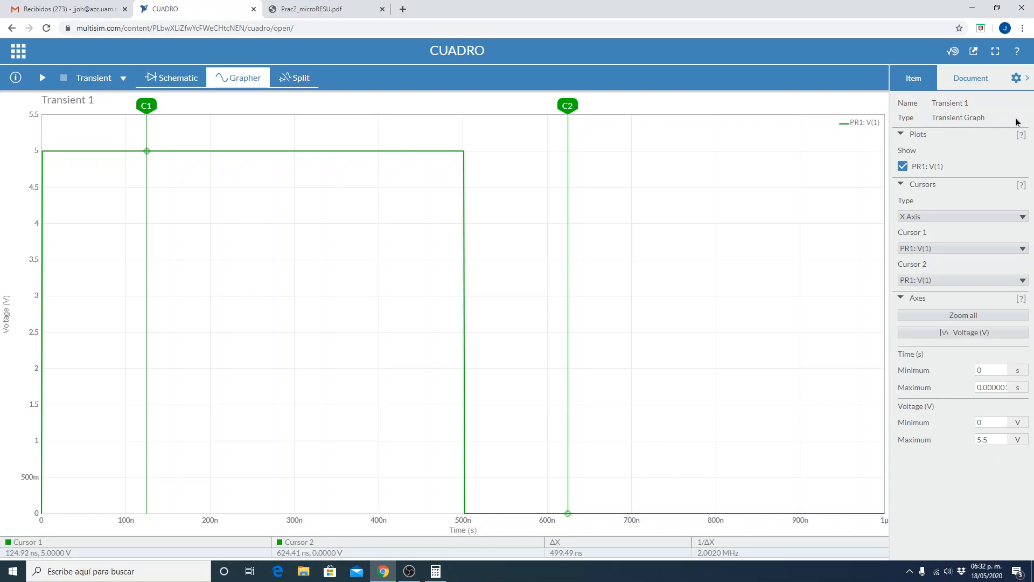
pyautogui.click(958, 79)
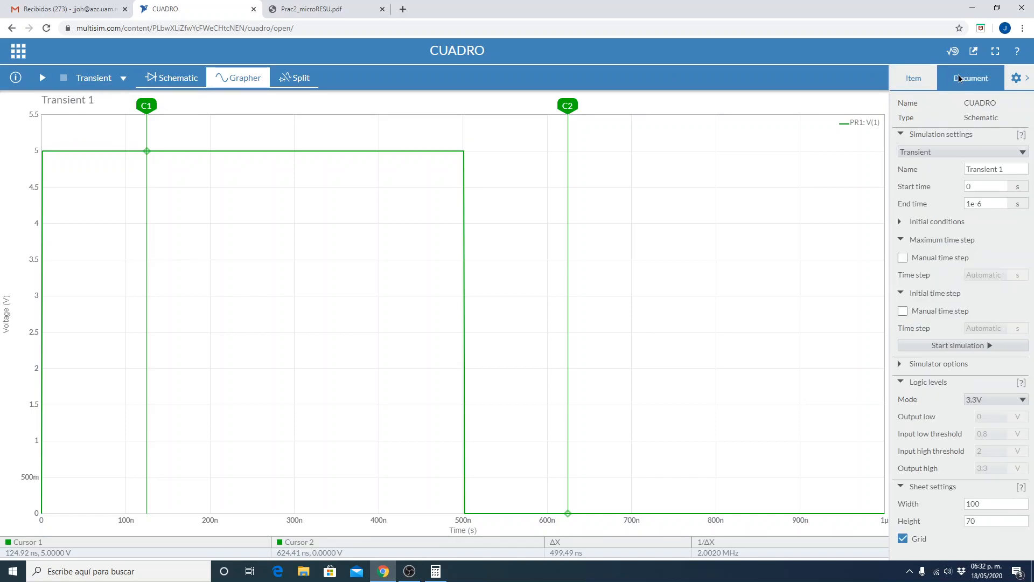
pyautogui.click(969, 204)
pyautogui.press('Right')
pyautogui.write('.0')
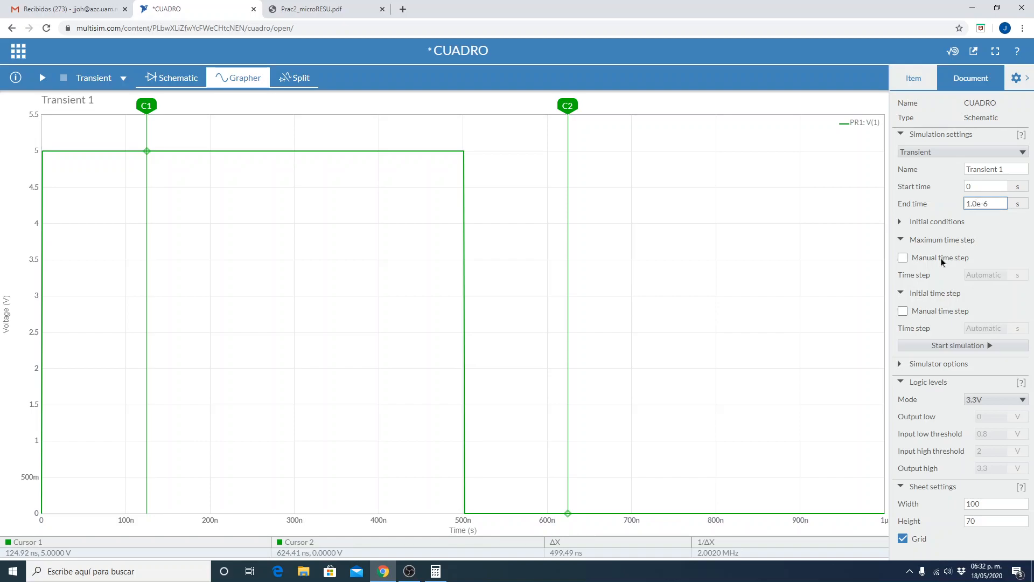
pyautogui.write('03')
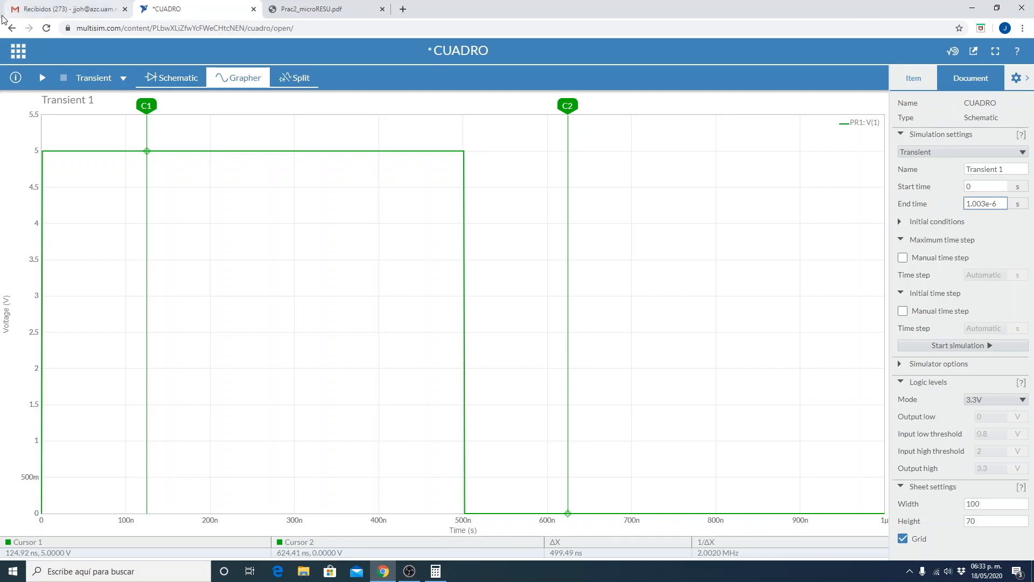
# Save the circuit and rerun the transient simulation with the graph at full width.
pyautogui.click(18, 51)
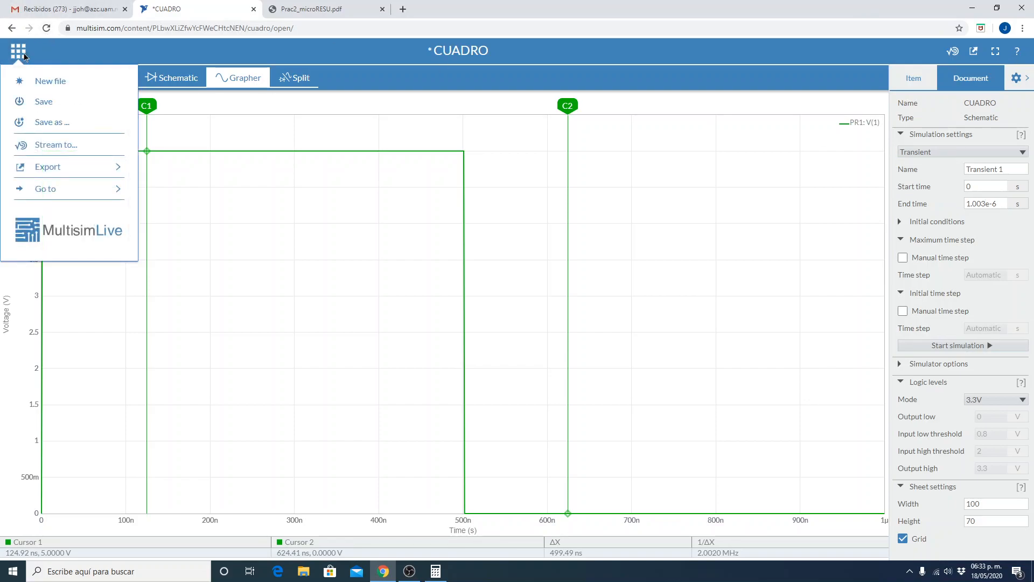
pyautogui.click(46, 108)
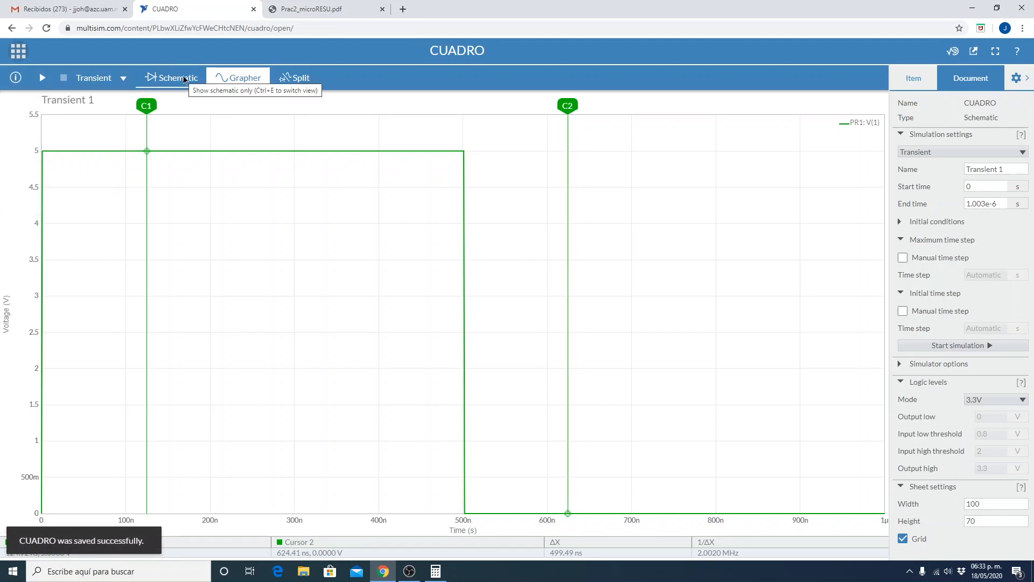
pyautogui.click(1018, 79)
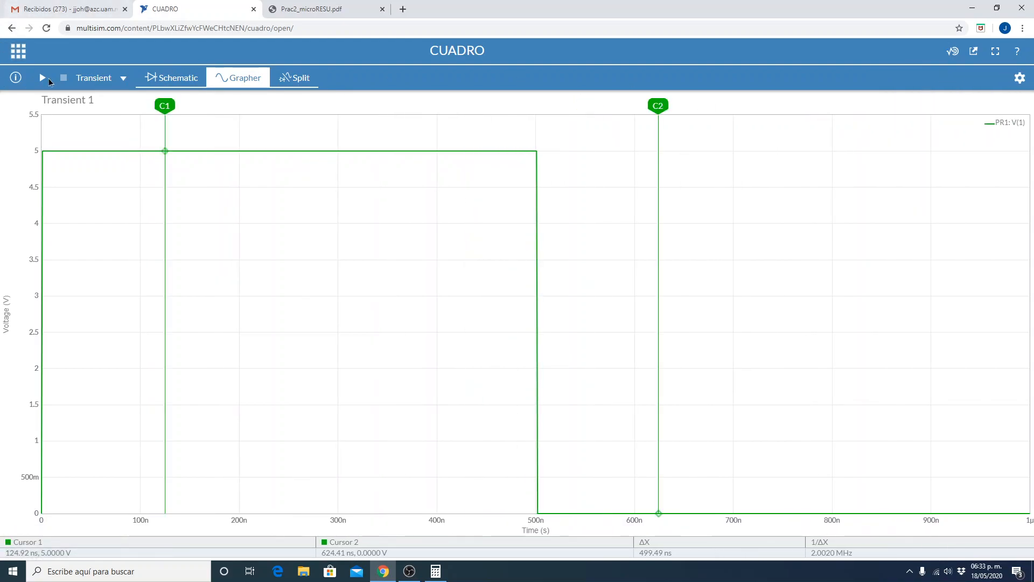
pyautogui.click(41, 79)
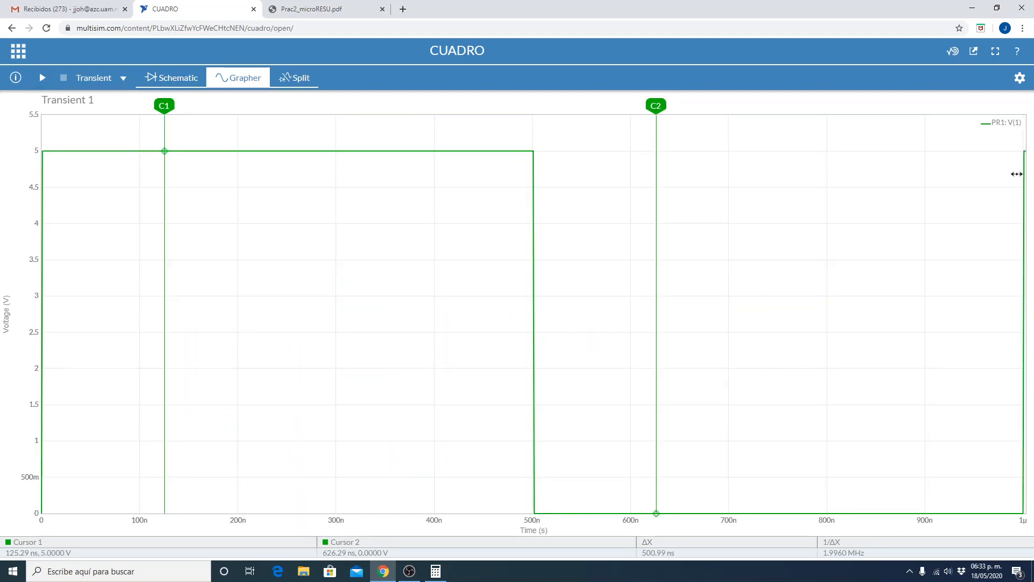
# Measure the low half-cycle with cursor C1 at about 502.6 ns and cursor C2 at about 1.0014 µs.
pyautogui.moveTo(1024, 164)
pyautogui.moveTo(657, 104); pyautogui.dragTo(786, 104)
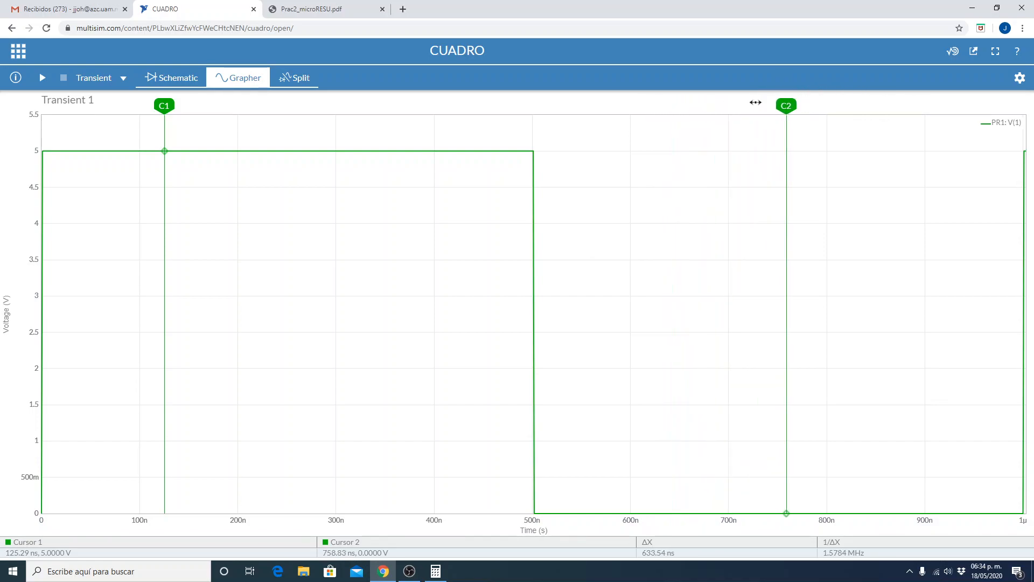
pyautogui.moveTo(787, 104); pyautogui.dragTo(1022, 104)
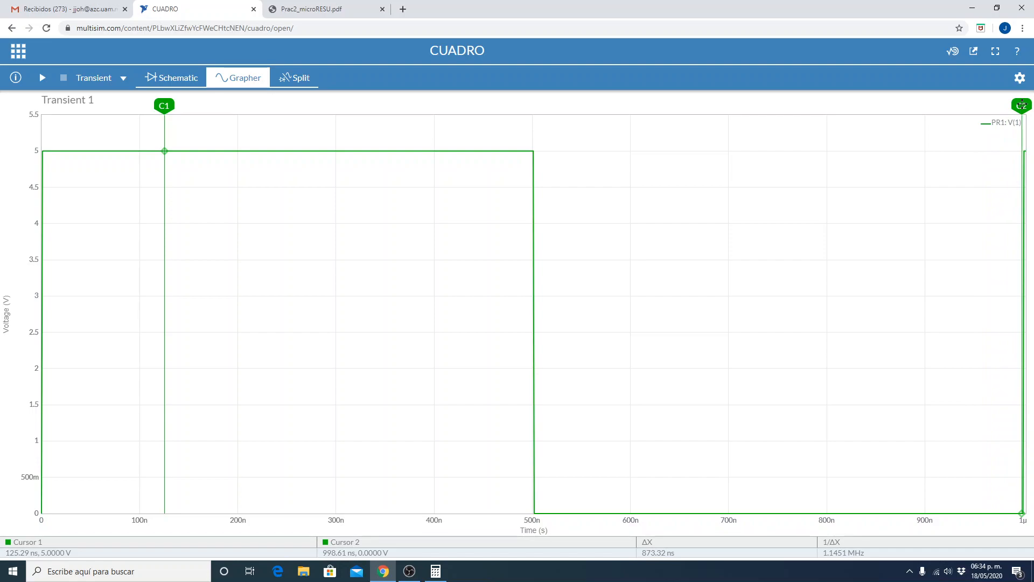
pyautogui.moveTo(1022, 103); pyautogui.dragTo(1023, 104)
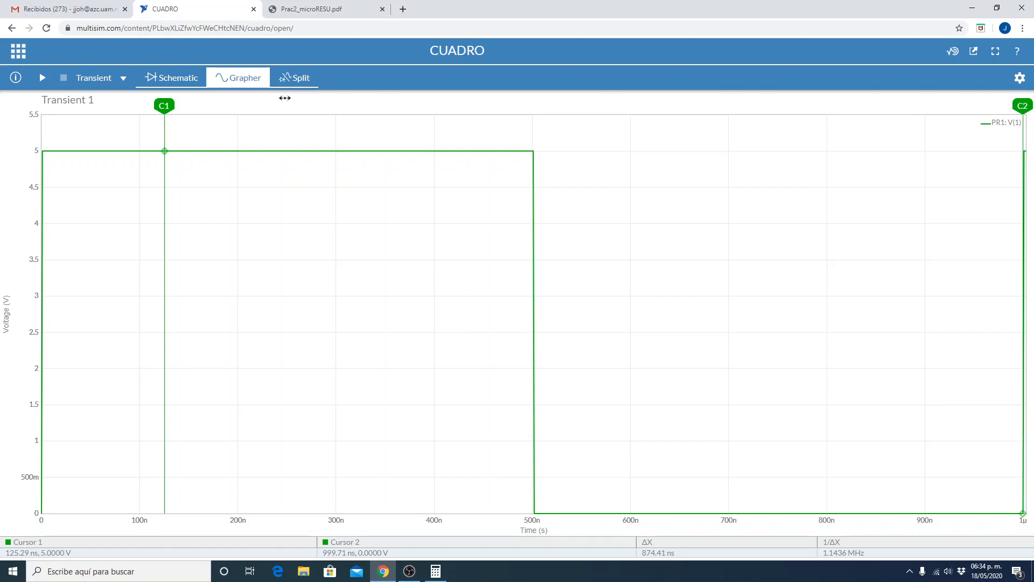
pyautogui.moveTo(162, 106); pyautogui.dragTo(535, 108)
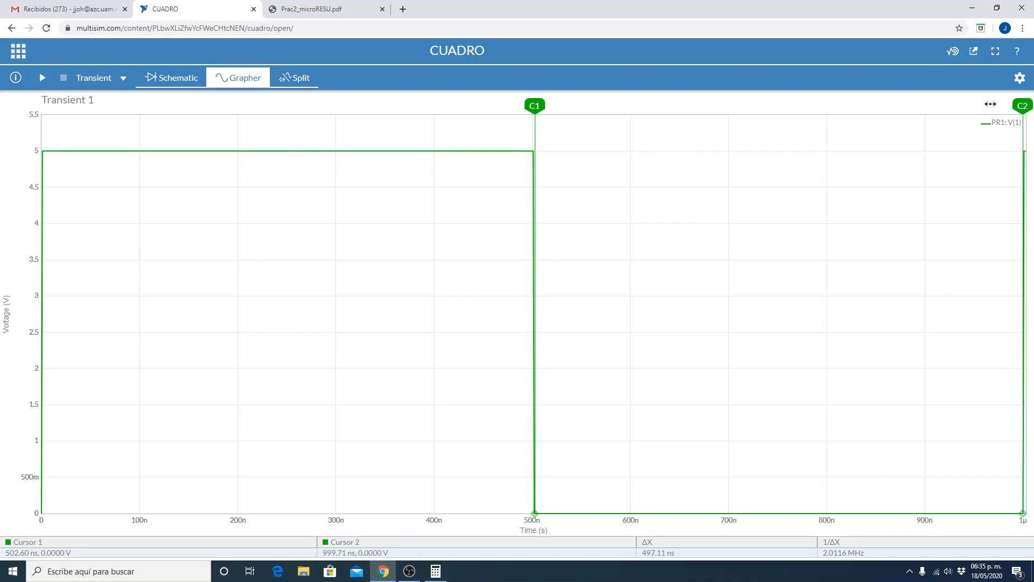
pyautogui.moveTo(1022, 105); pyautogui.dragTo(1024, 105)
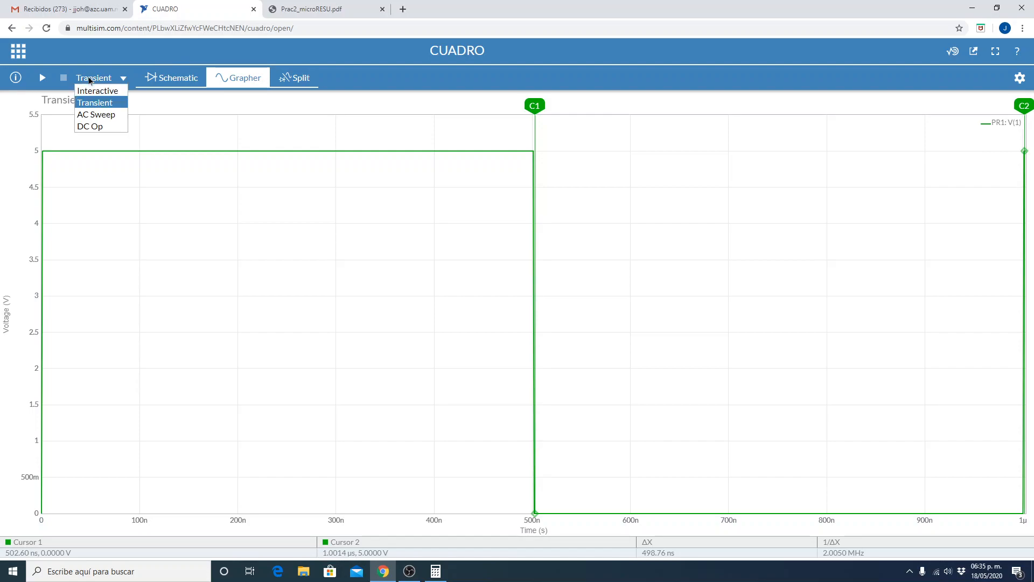
# Return to the schematic and set clock source V1's rise time to 10 ns and fall time to 100 ns.
pyautogui.click(186, 86)
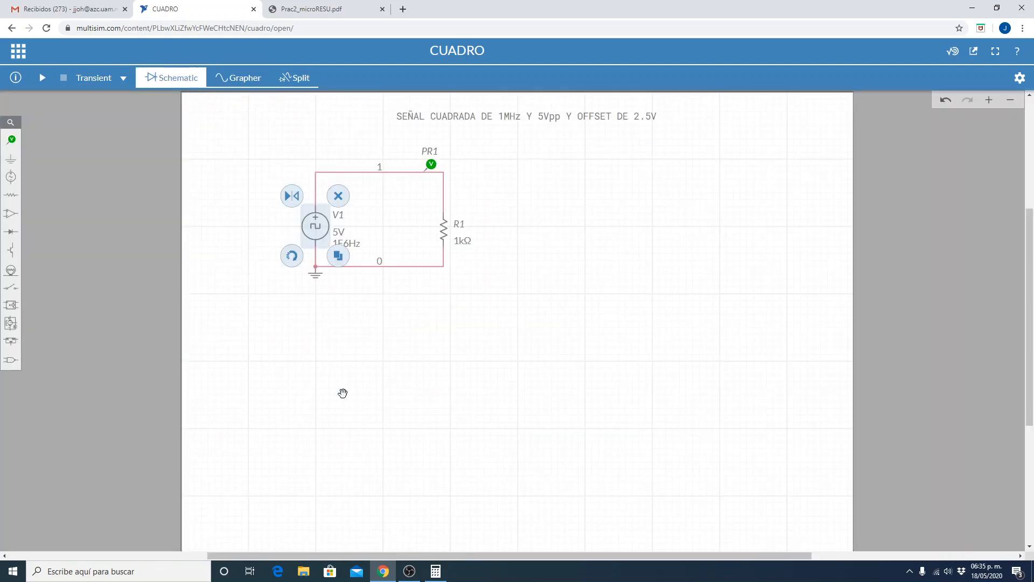
pyautogui.click(311, 229)
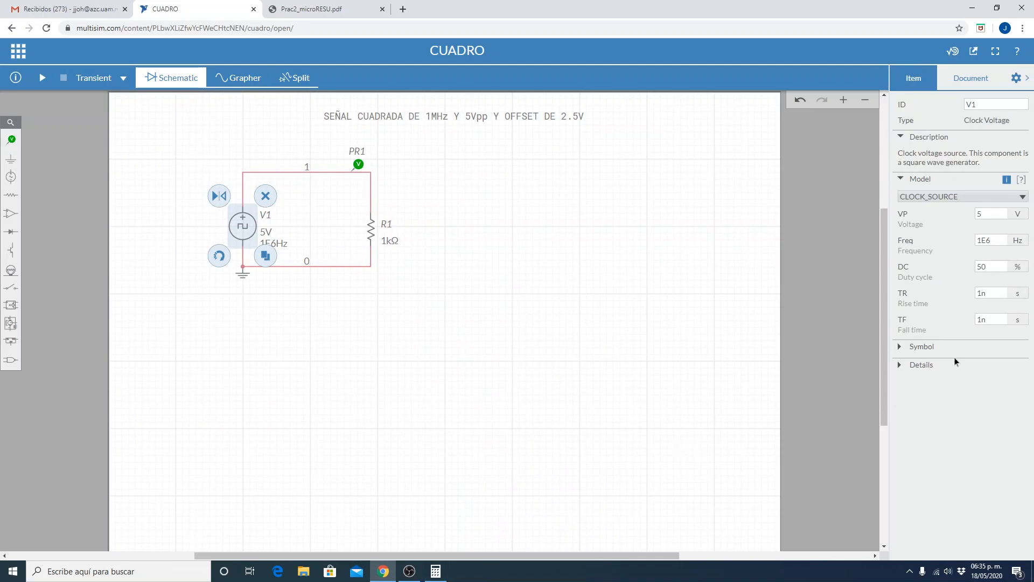
pyautogui.doubleClick(982, 295)
pyautogui.press('Left')
pyautogui.write('0')
pyautogui.click(981, 319)
pyautogui.press('Right')
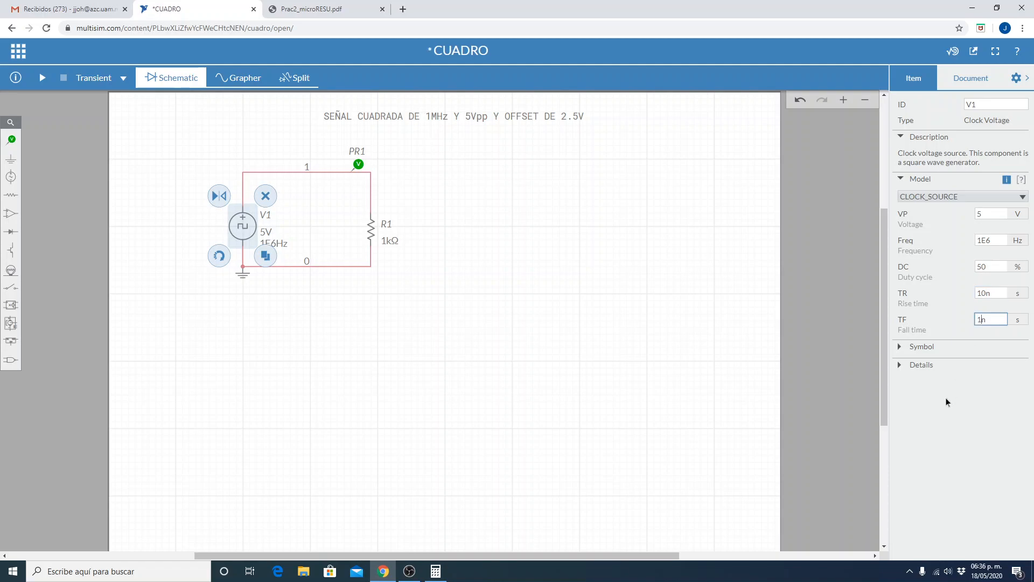
pyautogui.write('02')
pyautogui.press('BackSpace')
pyautogui.write('0')
# Set clock source V1's rise time to 100 ns and save the circuit.
pyautogui.doubleClick(984, 292)
pyautogui.click(984, 292)
pyautogui.write('0')
pyautogui.click(322, 460)
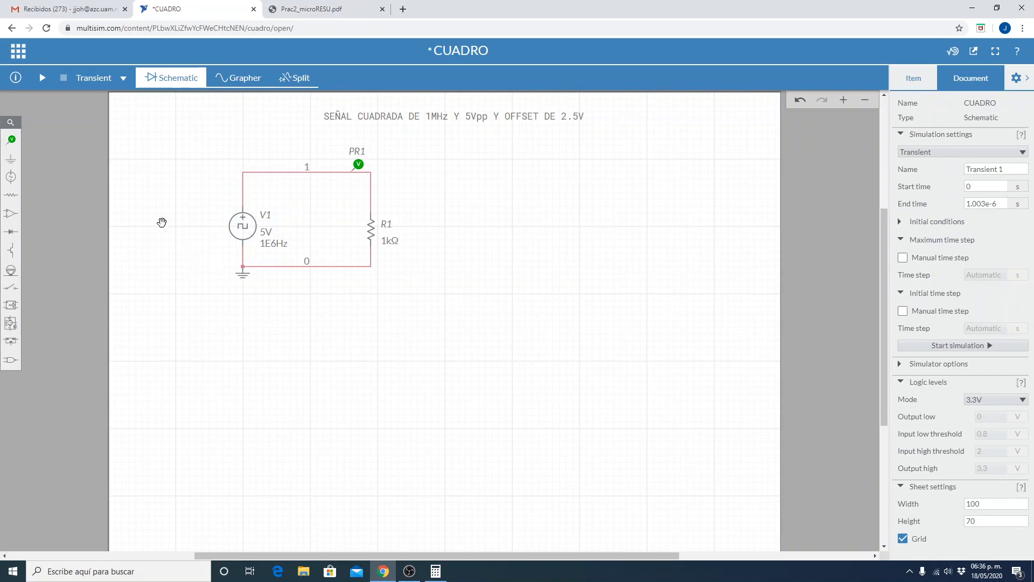
pyautogui.click(23, 55)
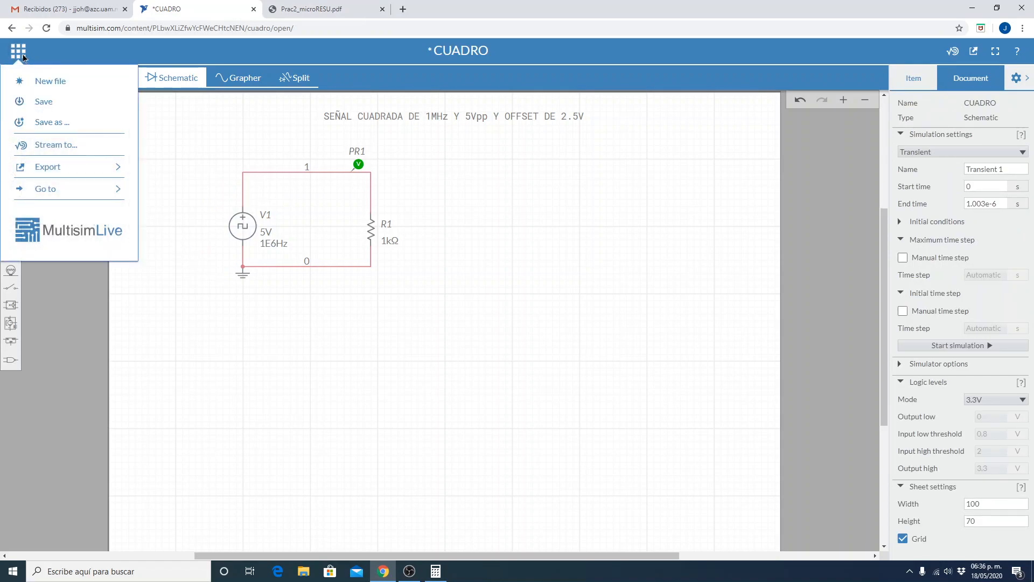
pyautogui.click(56, 106)
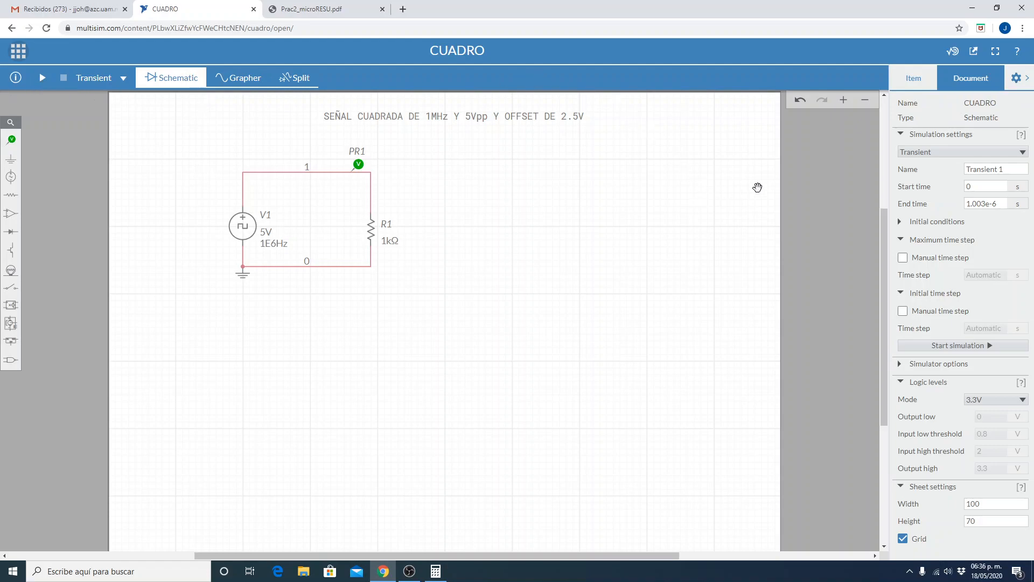
# Set the transient simulation's end time to 1.3e-6 s and save the circuit.
pyautogui.click(978, 205)
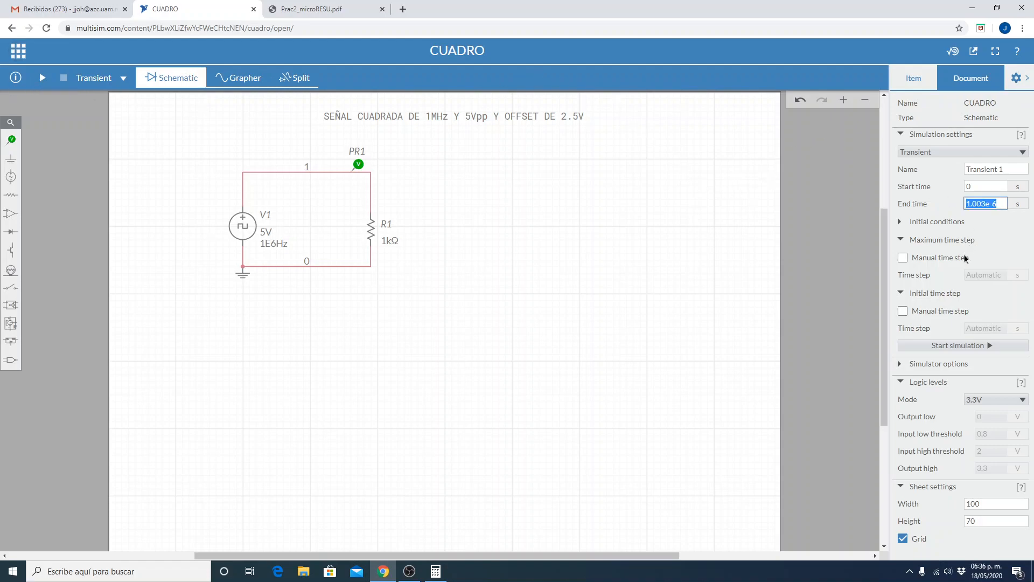
pyautogui.press('Left')
pyautogui.press('Delete')
pyautogui.press('Delete')
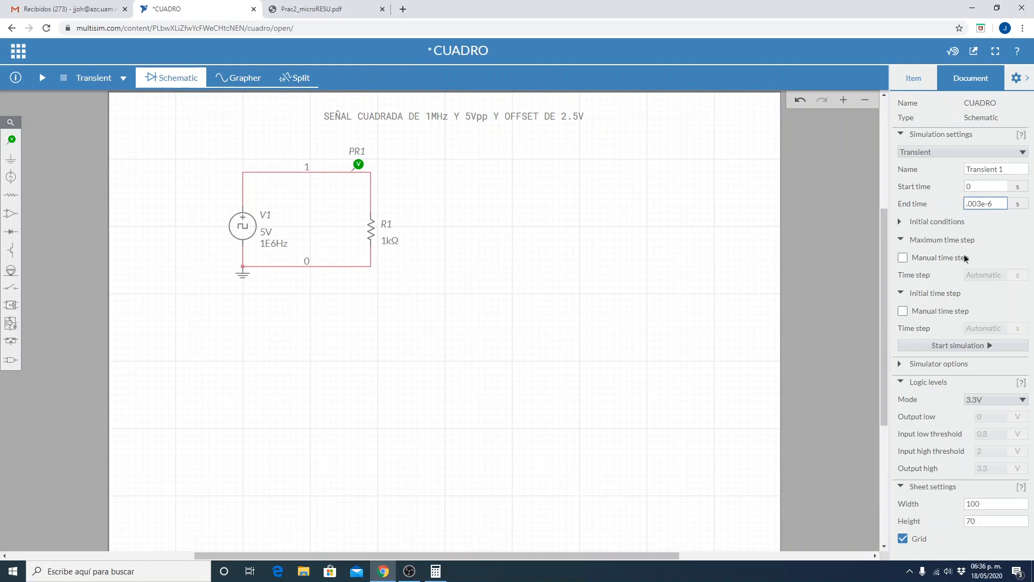
pyautogui.write('1')
pyautogui.press('Delete')
pyautogui.press('Delete')
pyautogui.click(19, 66)
pyautogui.click(18, 50)
pyautogui.click(23, 103)
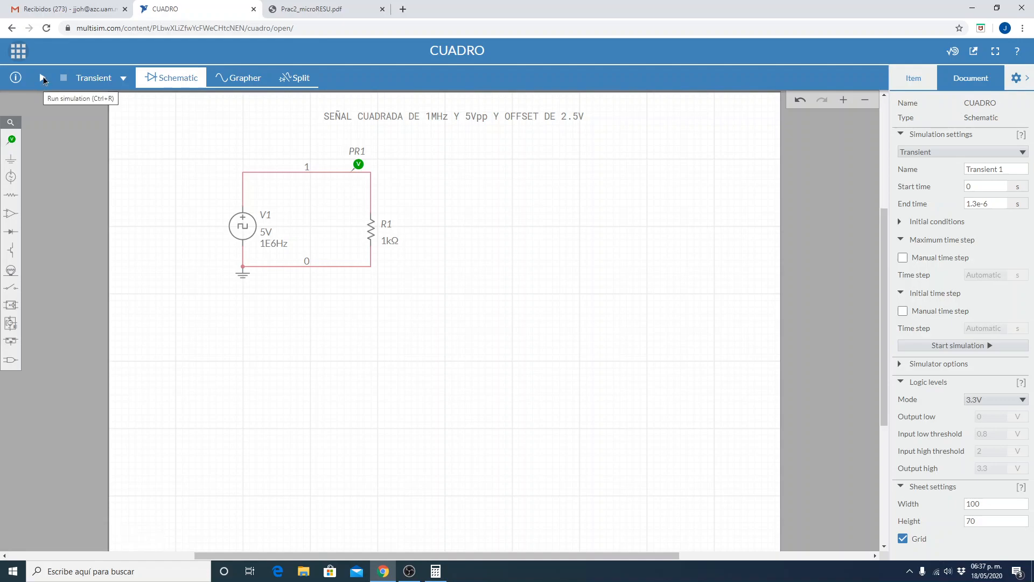
# Run the transient simulation and examine the square wave's rising, high, falling and low intervals in the graph.
pyautogui.click(43, 79)
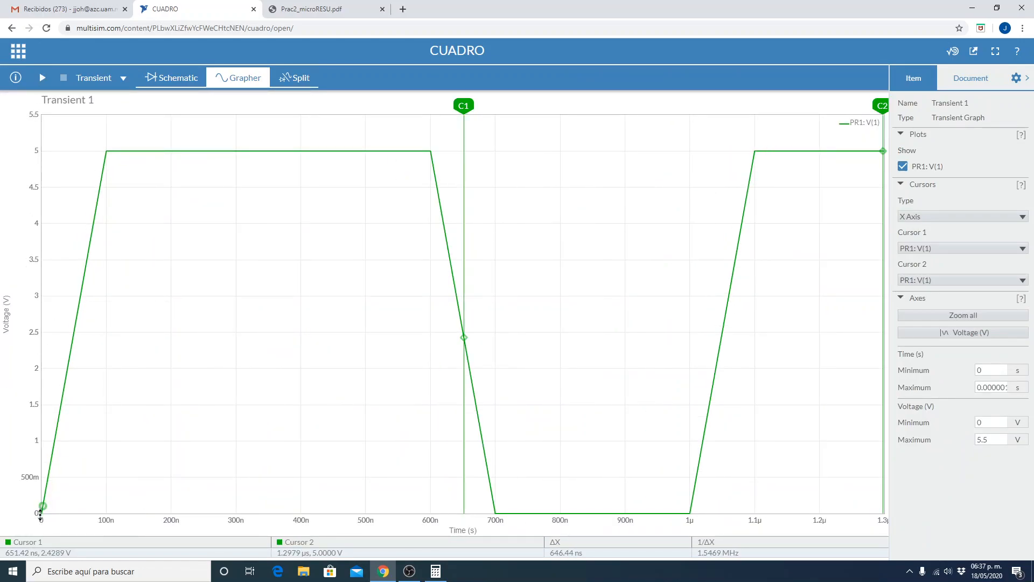
pyautogui.moveTo(96, 194)
pyautogui.moveTo(432, 160)
pyautogui.moveTo(484, 427)
pyautogui.moveTo(690, 512)
pyautogui.moveTo(499, 514)
pyautogui.moveTo(243, 151)
pyautogui.moveTo(434, 160)
# Return to the schematic, show clock source V1's parameters and switch to the calculator.
pyautogui.moveTo(537, 515)
pyautogui.click(176, 77)
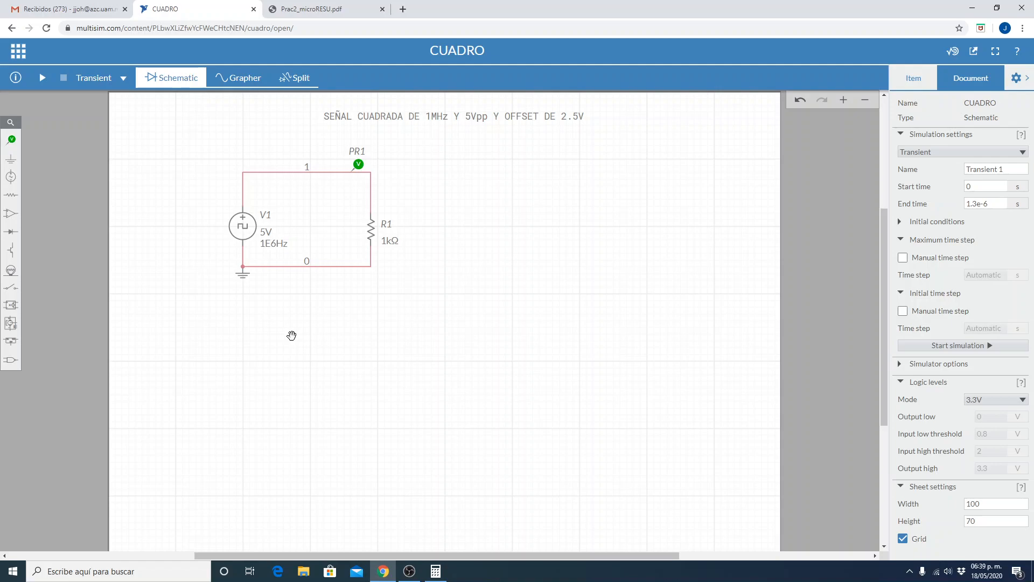
pyautogui.click(247, 227)
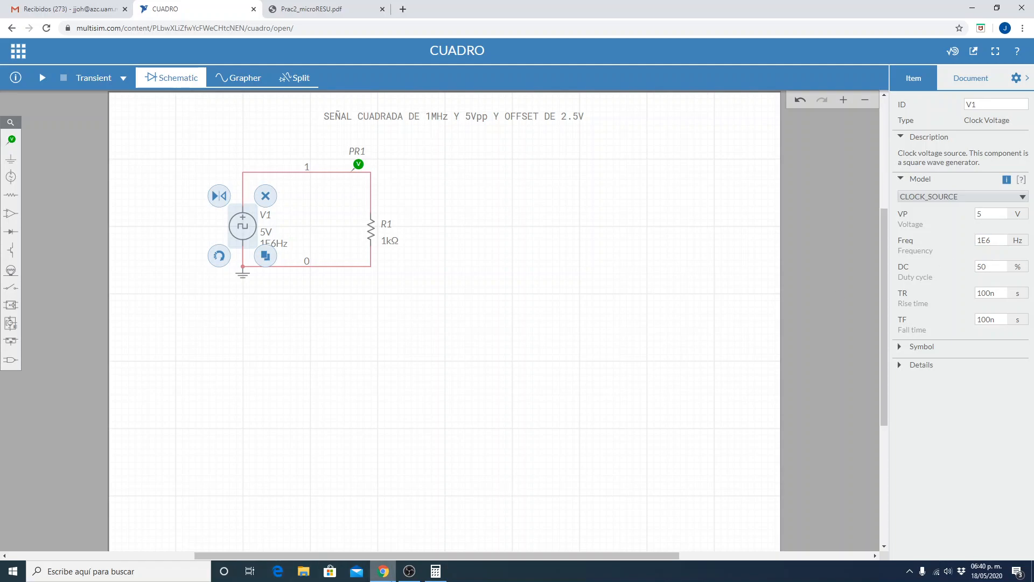
pyautogui.click(431, 576)
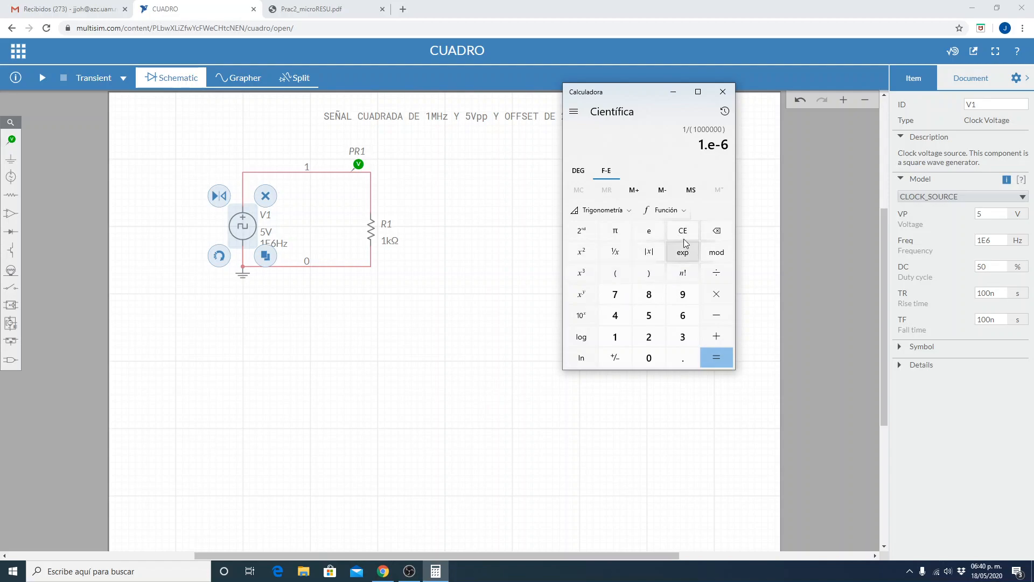
pyautogui.click(615, 341)
pyautogui.click(677, 359)
pyautogui.click(649, 336)
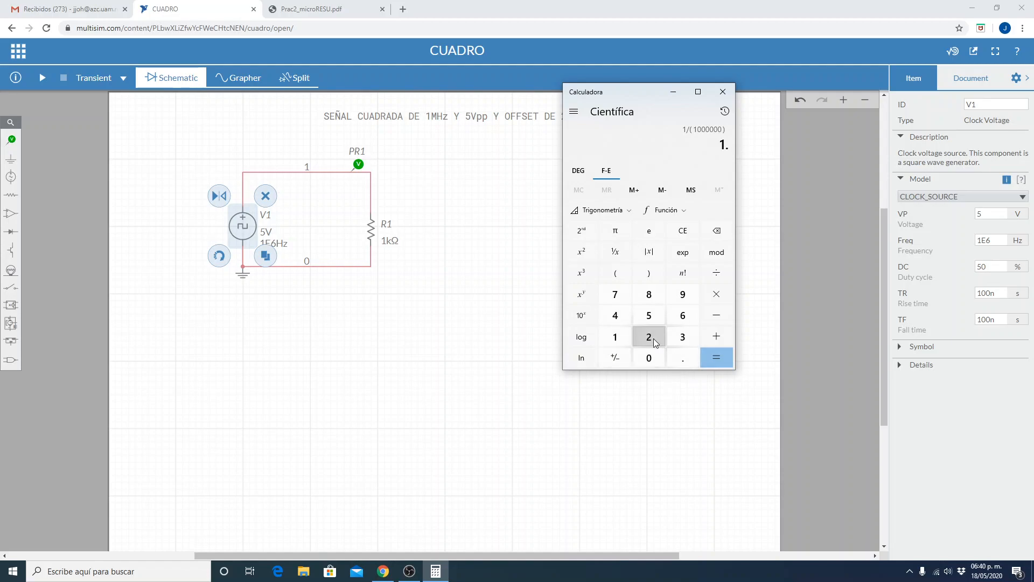
pyautogui.click(687, 258)
pyautogui.press('-')
pyautogui.press('6')
pyautogui.click(683, 232)
pyautogui.click(683, 231)
# Calculate the reciprocal of 1.2e-6 in the calculator and compare its scientific and decimal notation.
pyautogui.write('1')
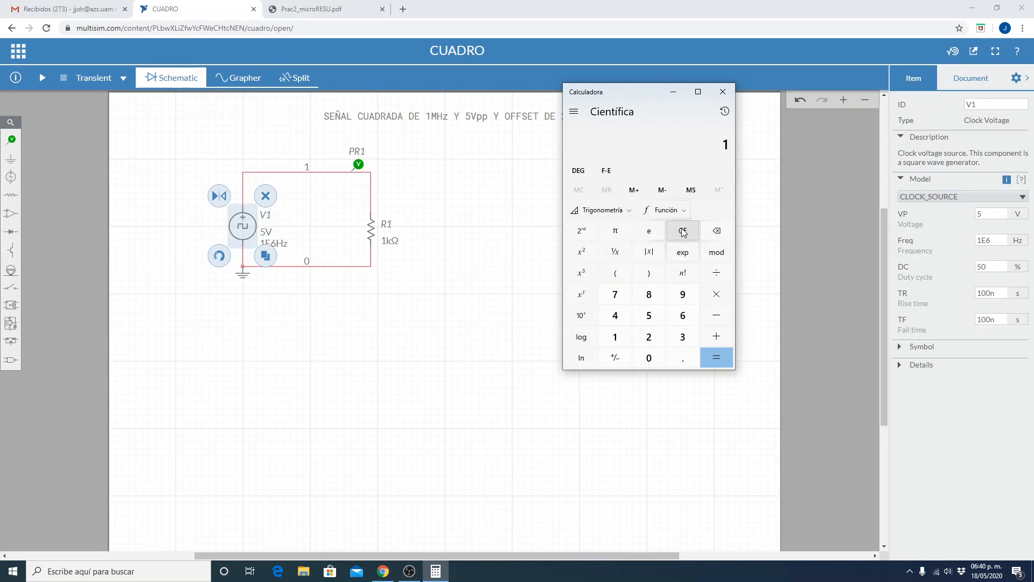
pyautogui.write('.2e+6')
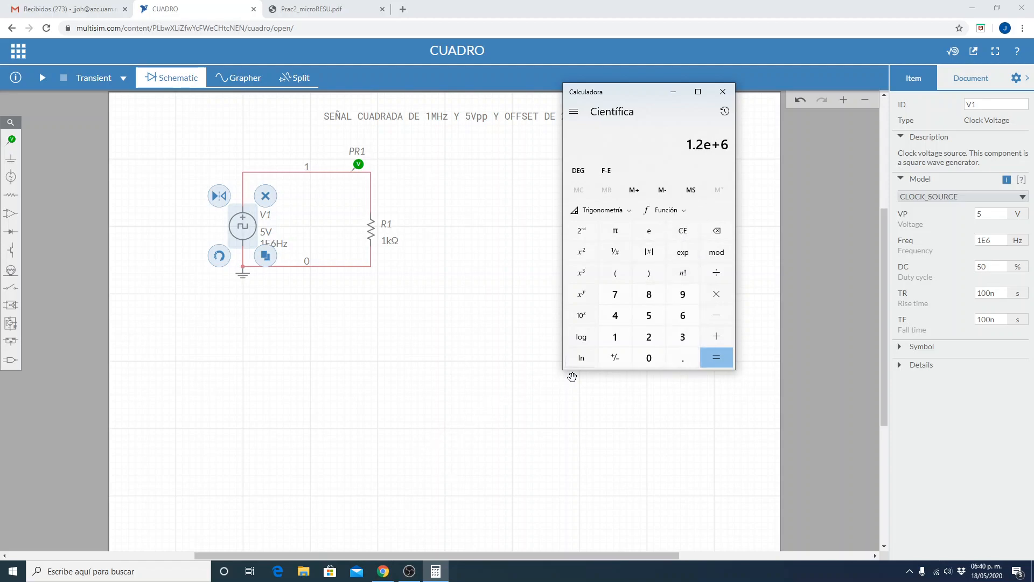
pyautogui.click(618, 361)
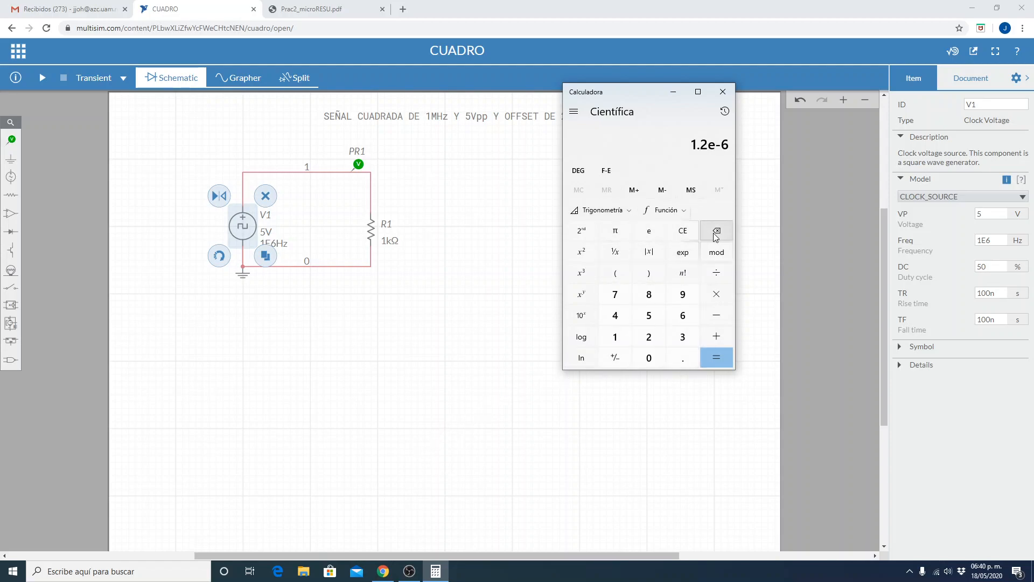
pyautogui.click(621, 250)
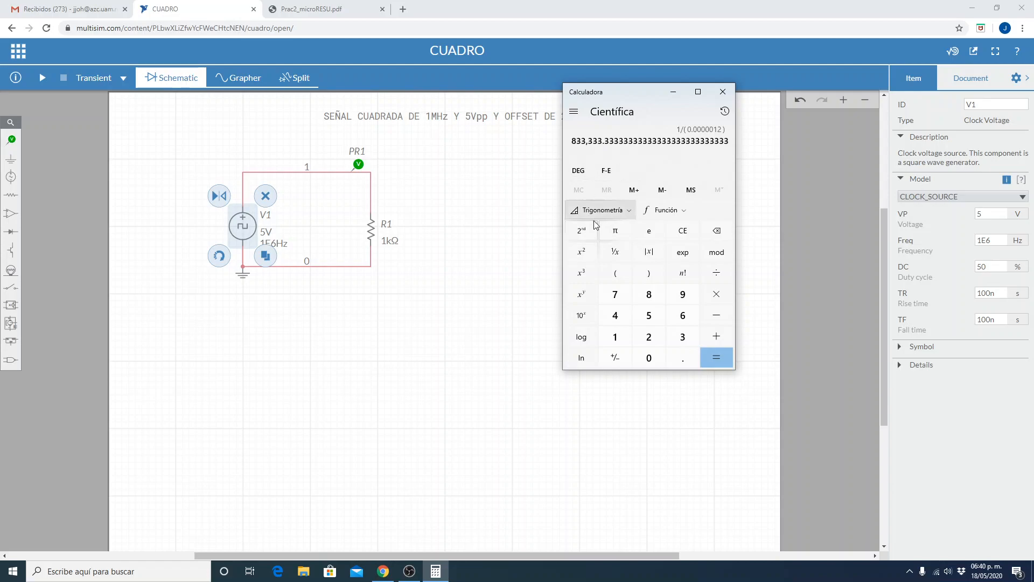
pyautogui.click(610, 174)
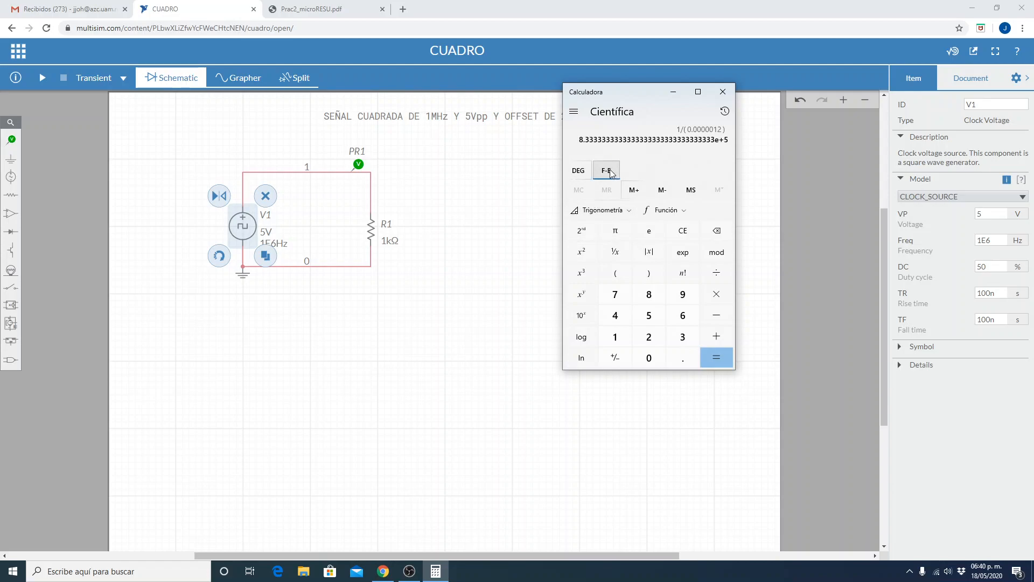
pyautogui.click(611, 173)
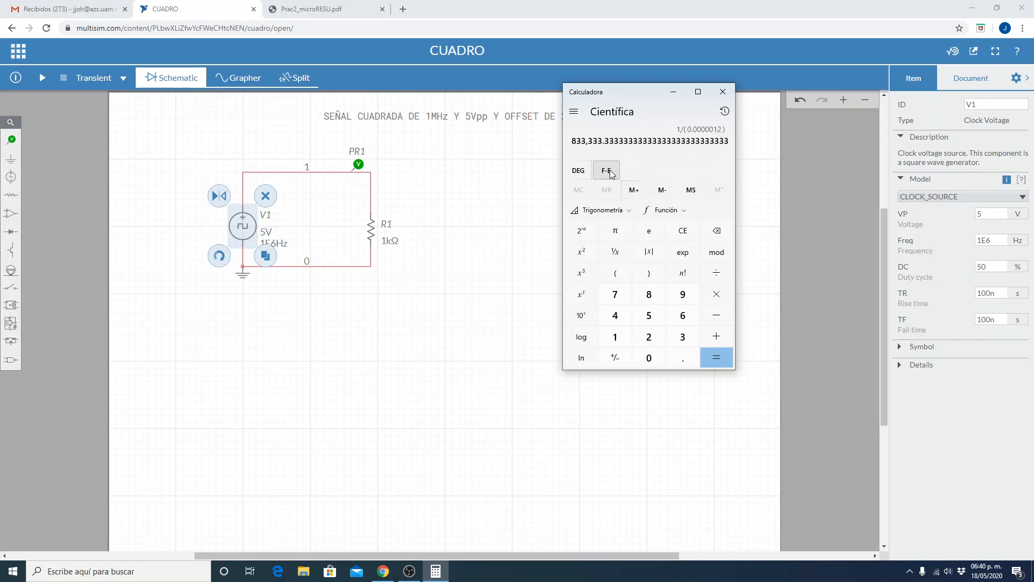
# Switch back to Multisim Live and set clock source V1's frequency to 833.33K Hz.
pyautogui.click(434, 447)
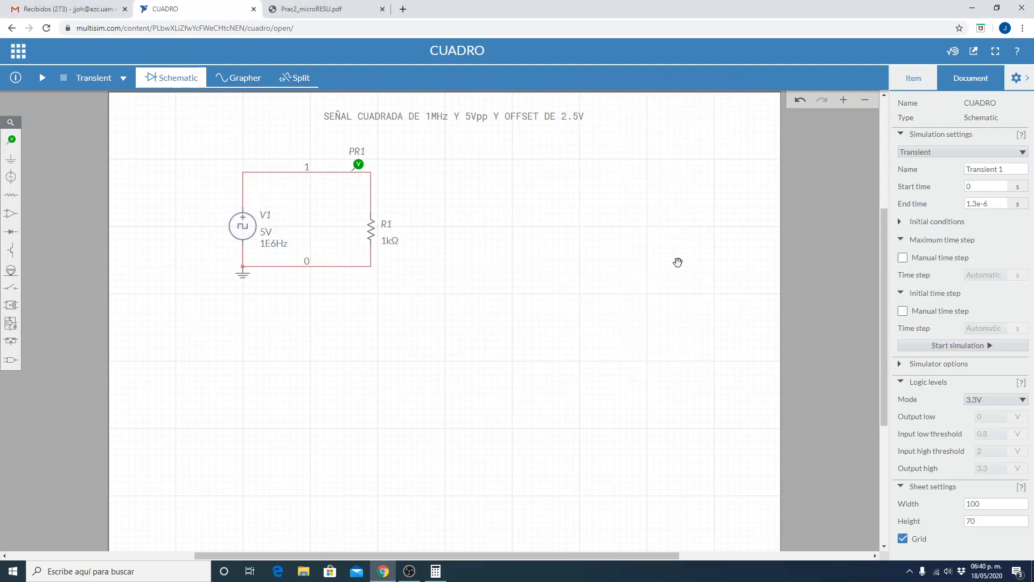
pyautogui.click(241, 222)
pyautogui.click(988, 237)
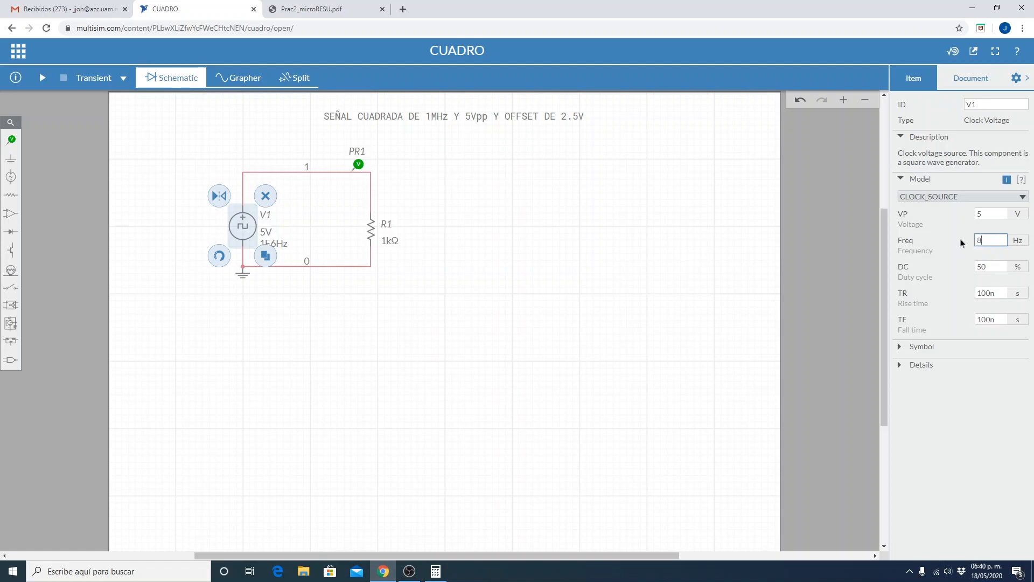
pyautogui.write('833.33K')
pyautogui.press('Return')
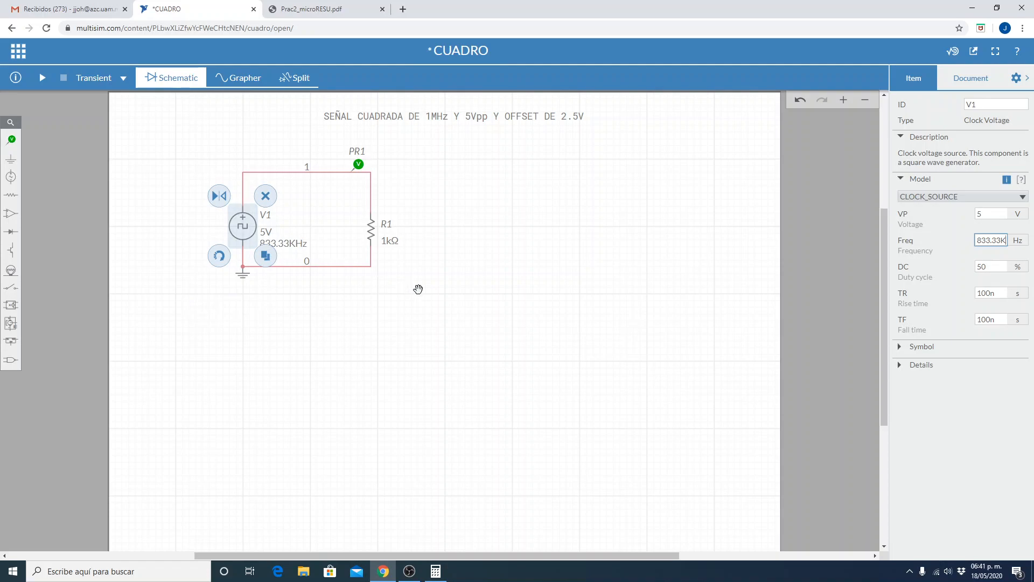
# Save the circuit and simulate it with the 833.33 kHz source to view the waveform.
pyautogui.click(449, 434)
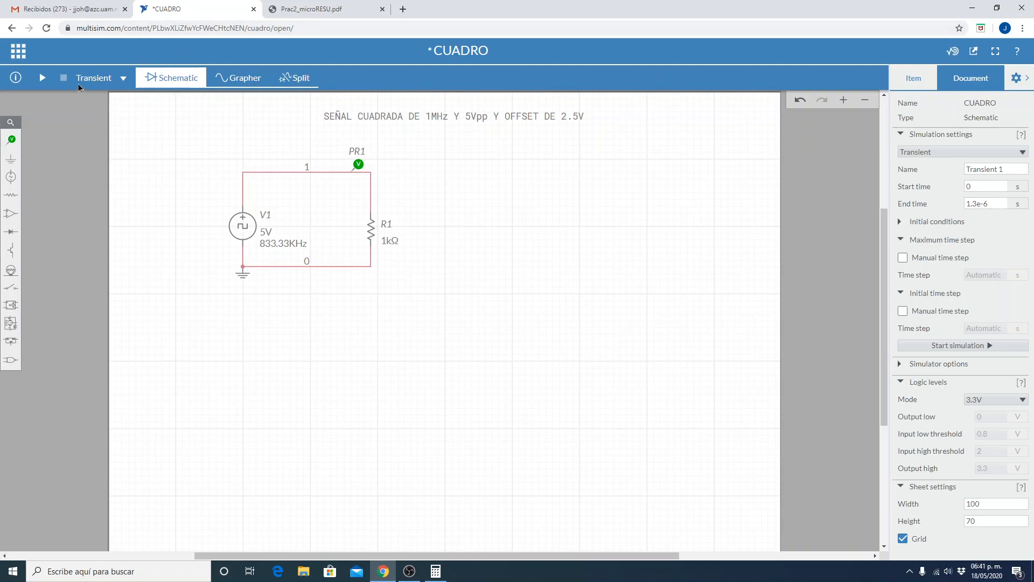
pyautogui.click(18, 51)
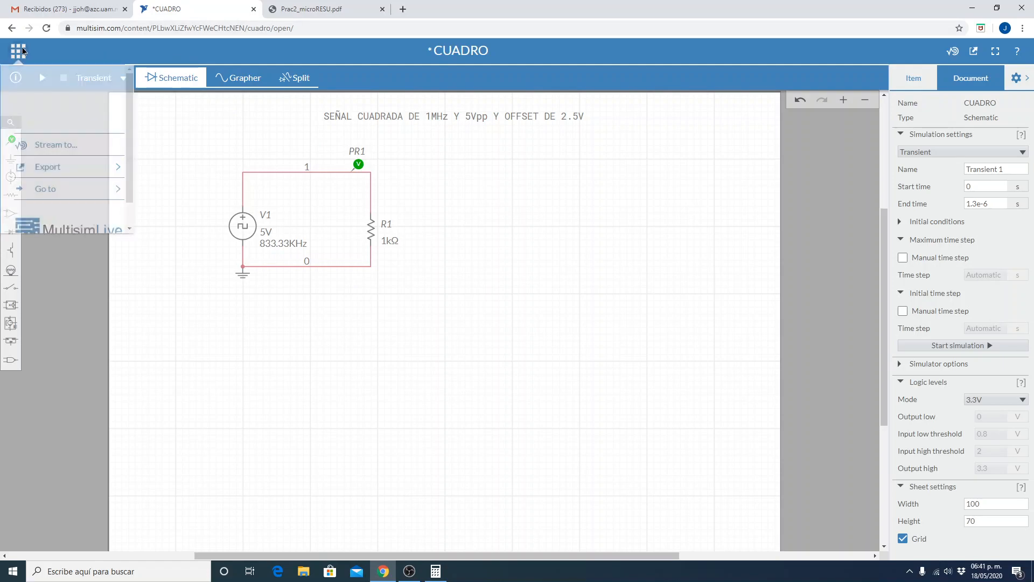
pyautogui.click(40, 103)
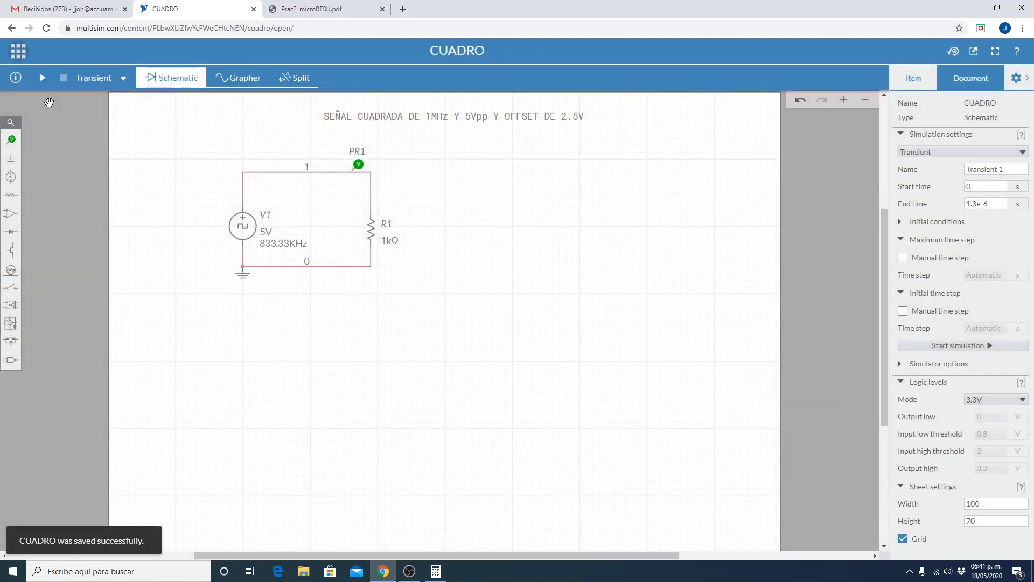
pyautogui.click(41, 77)
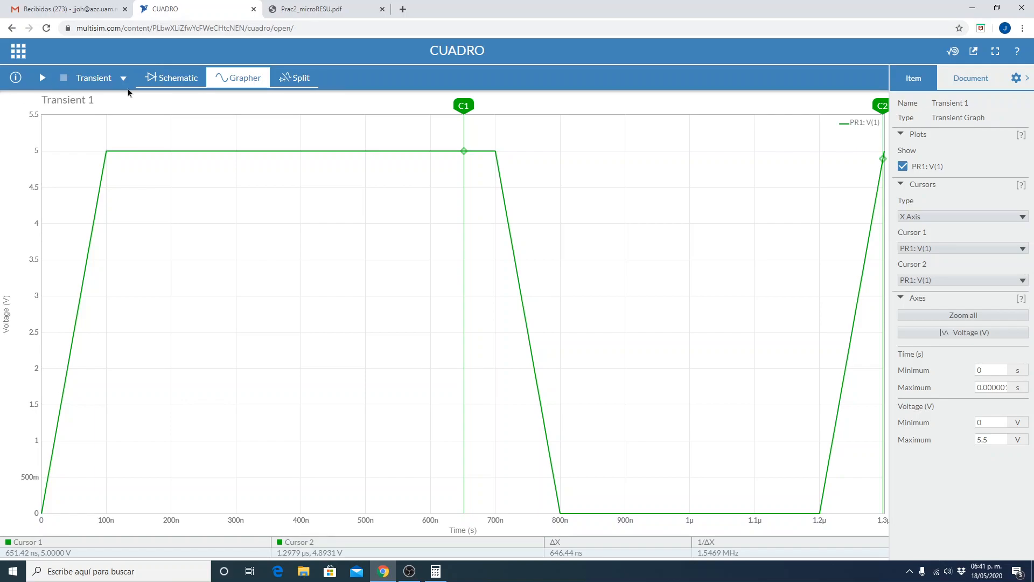
# Return to the schematic and set clock source V1's frequency to 1E6 Hz.
pyautogui.click(166, 81)
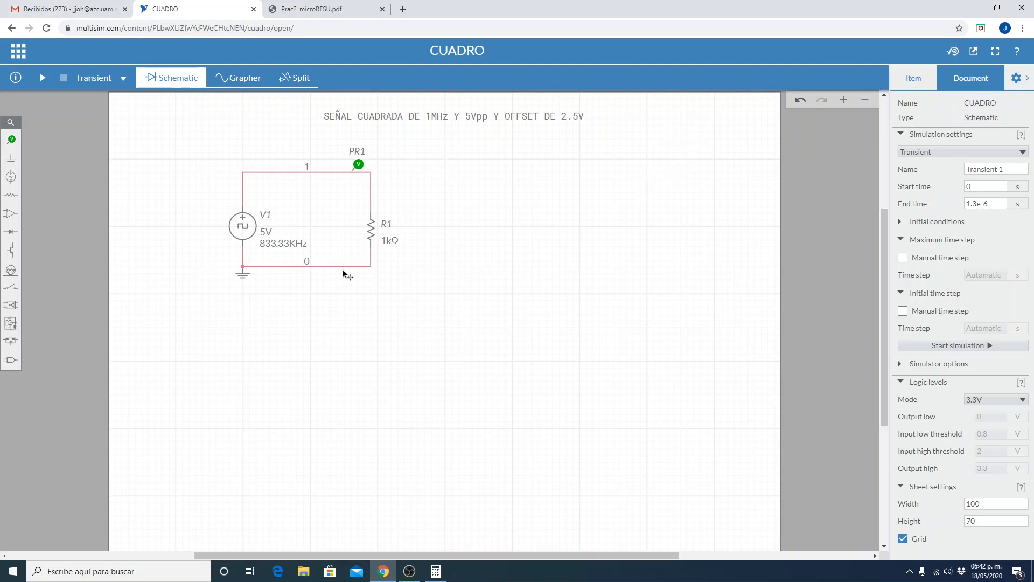
pyautogui.click(247, 226)
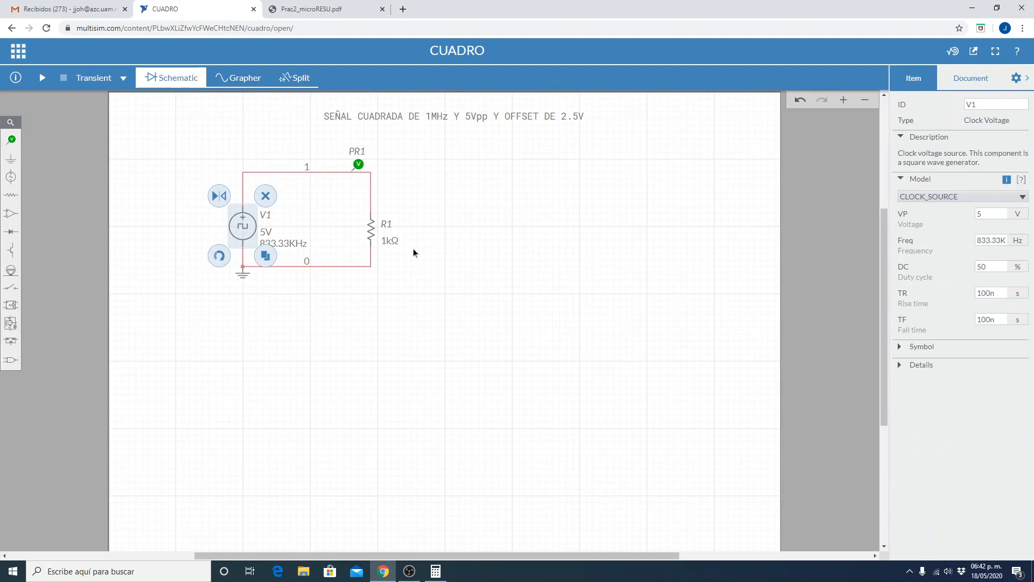
pyautogui.click(997, 295)
pyautogui.doubleClick(1001, 296)
pyautogui.click(991, 240)
pyautogui.doubleClick(990, 240)
pyautogui.write('1E6')
# Set clock source V1's rise time and fall time to 1n s each.
pyautogui.click(993, 294)
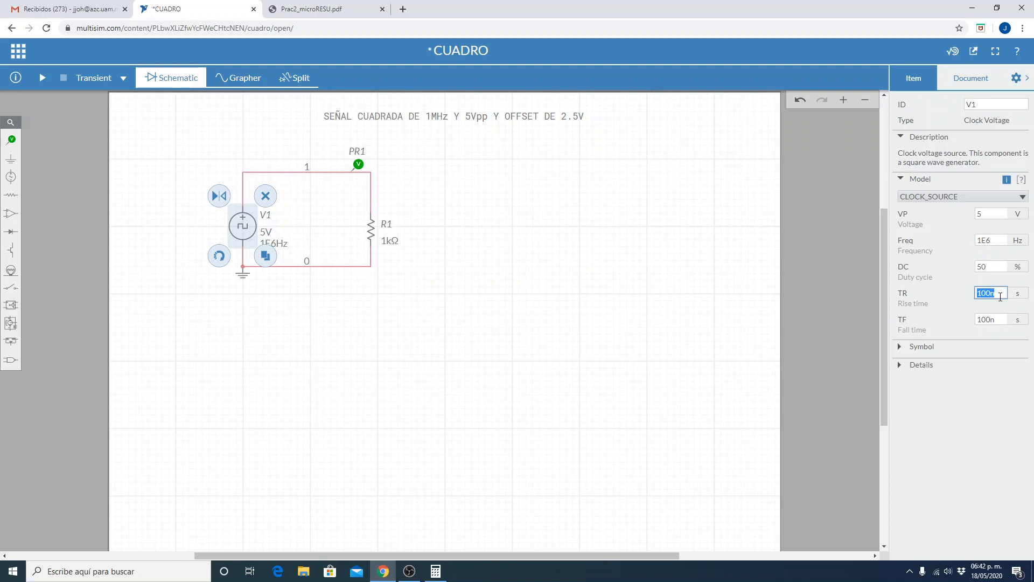
pyautogui.press('BackSpace')
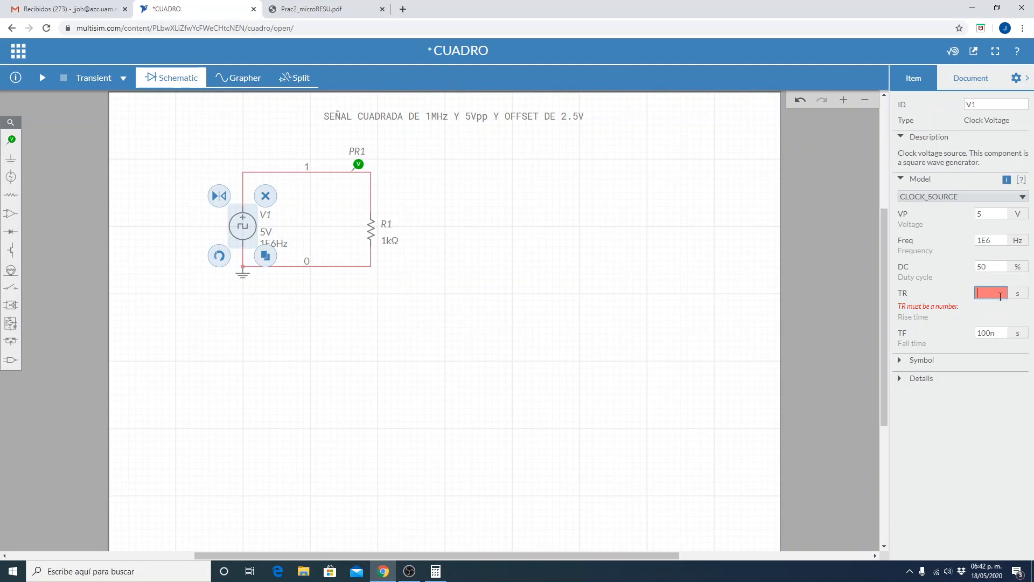
pyautogui.write('1N')
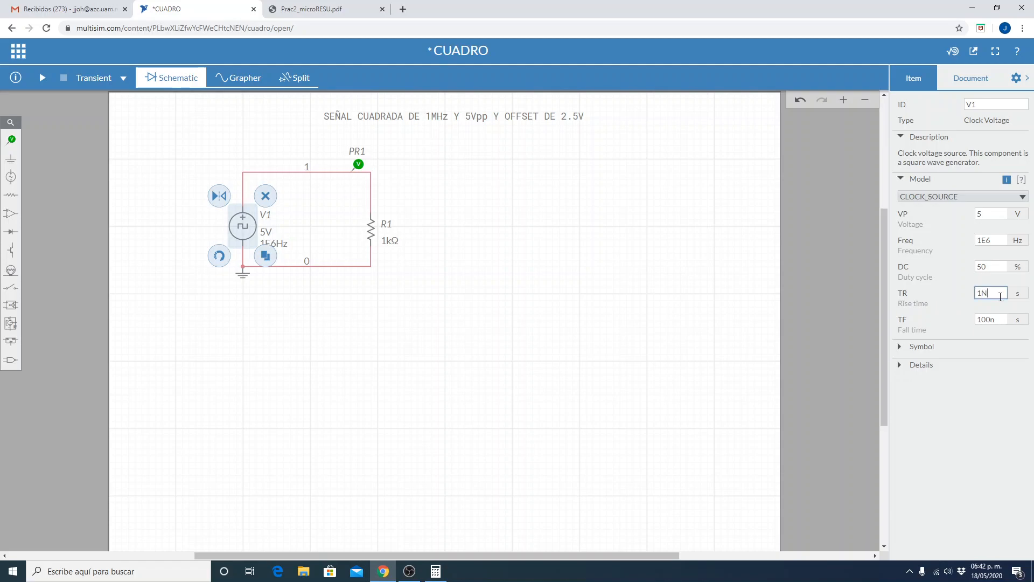
pyautogui.press('BackSpace')
pyautogui.write('N')
pyautogui.press('BackSpace')
pyautogui.write('n')
pyautogui.click(992, 319)
# Save the circuit and run the transient simulation with the 1 ns edges.
pyautogui.click(17, 56)
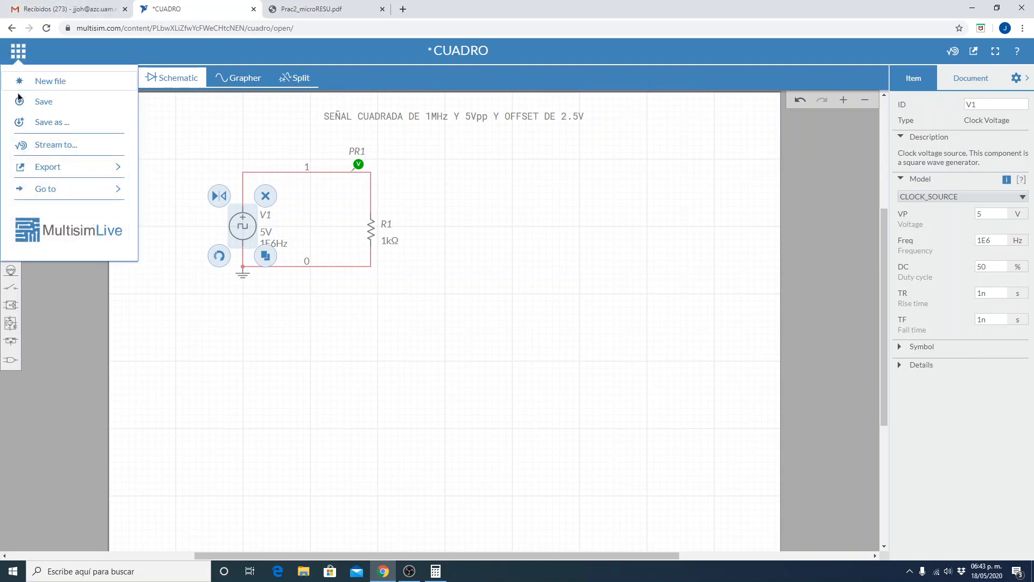
pyautogui.click(40, 105)
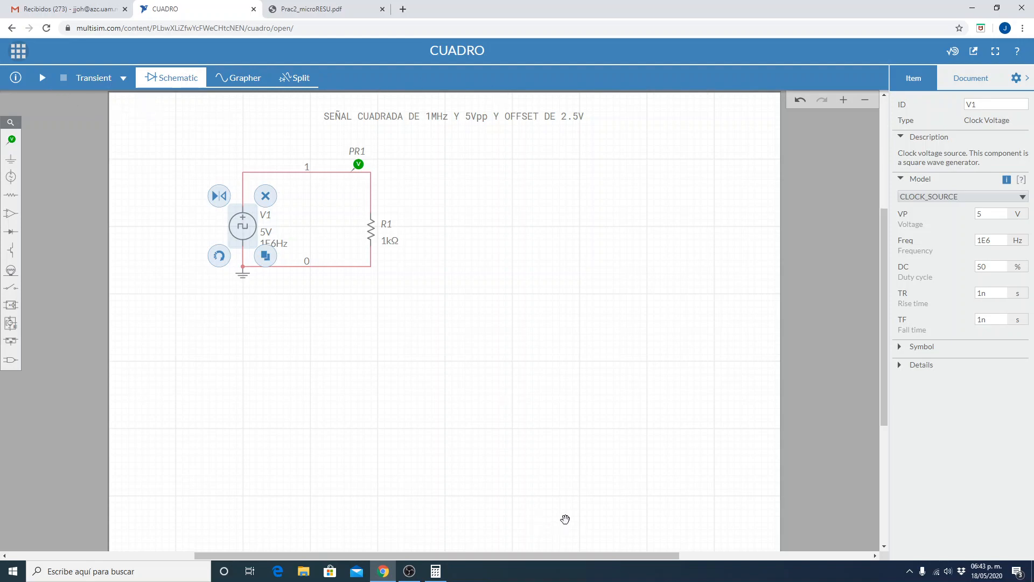
pyautogui.click(551, 444)
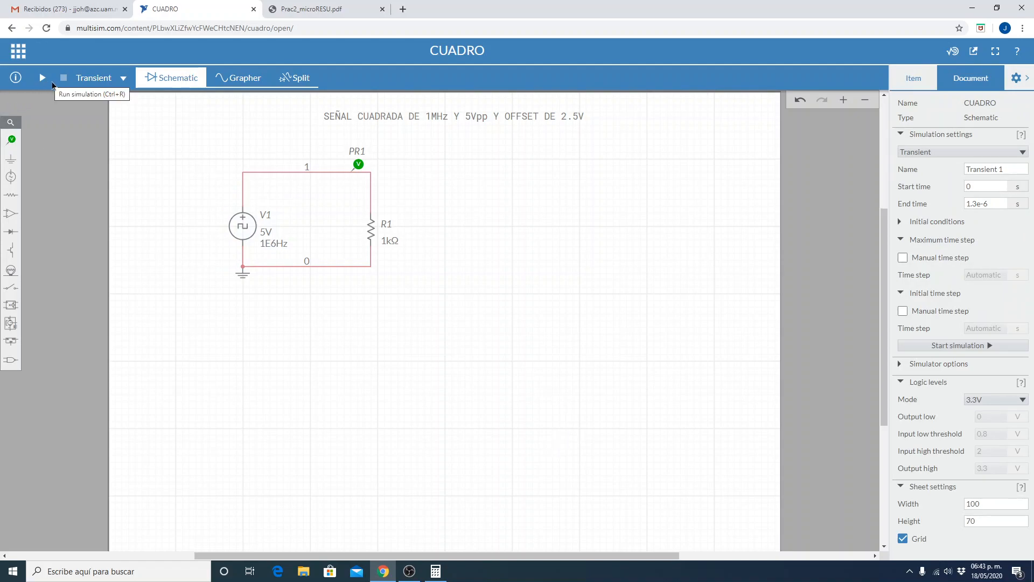
pyautogui.click(53, 84)
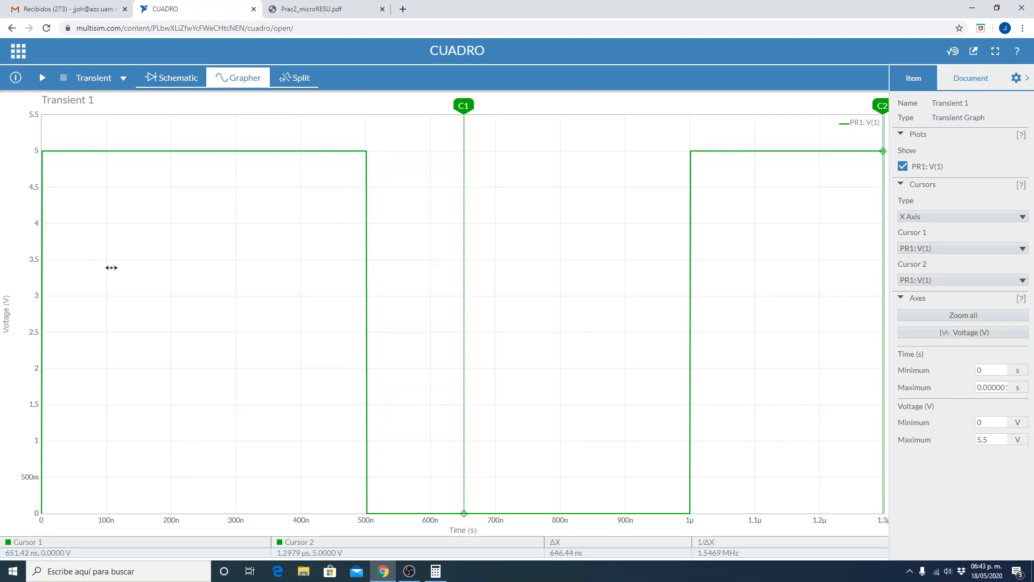
# Widen the graph by hiding the settings and inspect the signal's edges at the start and around 1 µs.
pyautogui.click(1026, 78)
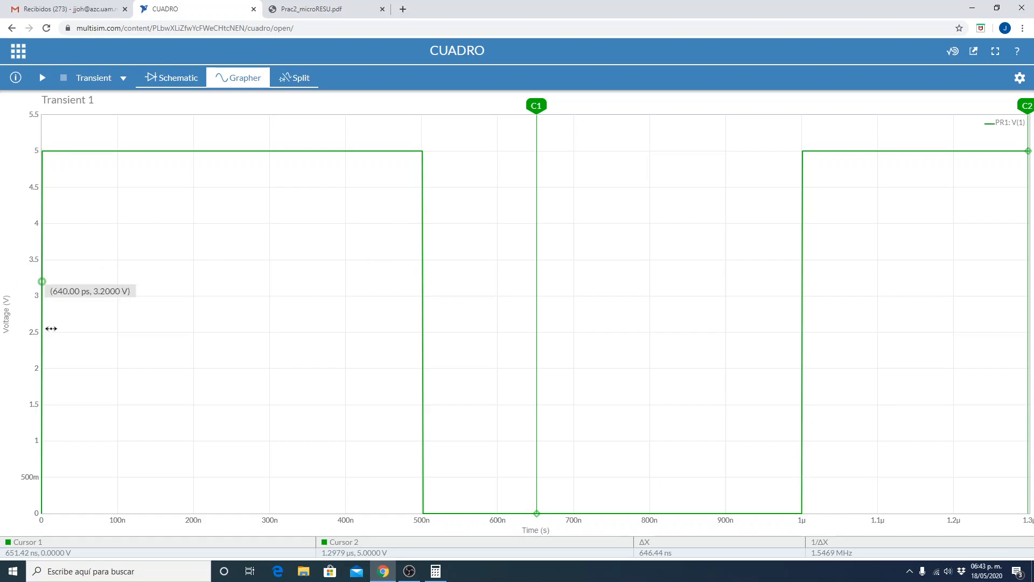
pyautogui.moveTo(800, 298)
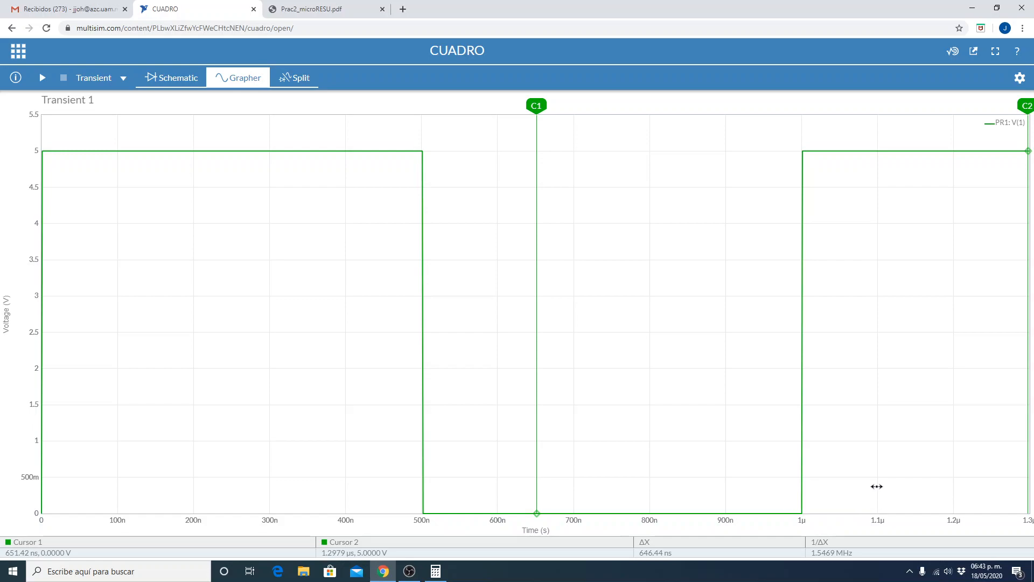
pyautogui.moveTo(802, 516)
# Set the graph's cursor type to None and show the PR1: V(1) waveform at full width.
pyautogui.click(1021, 80)
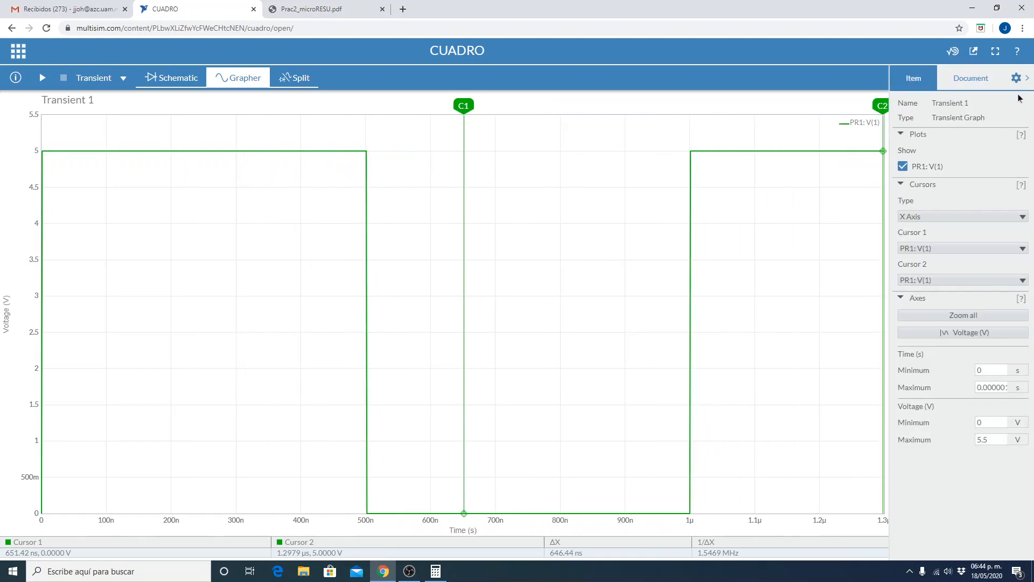
pyautogui.click(903, 167)
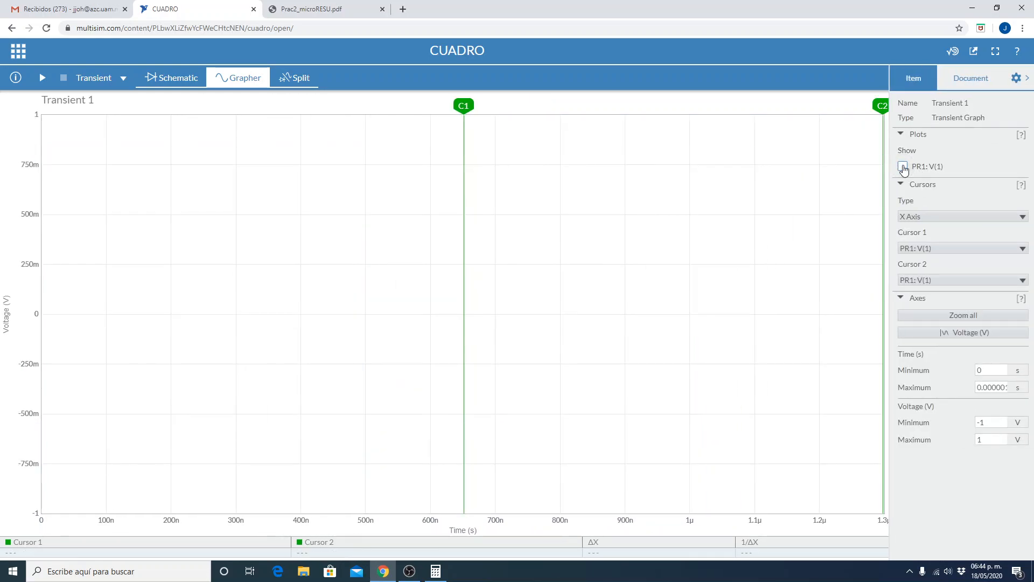
pyautogui.click(902, 167)
pyautogui.click(914, 218)
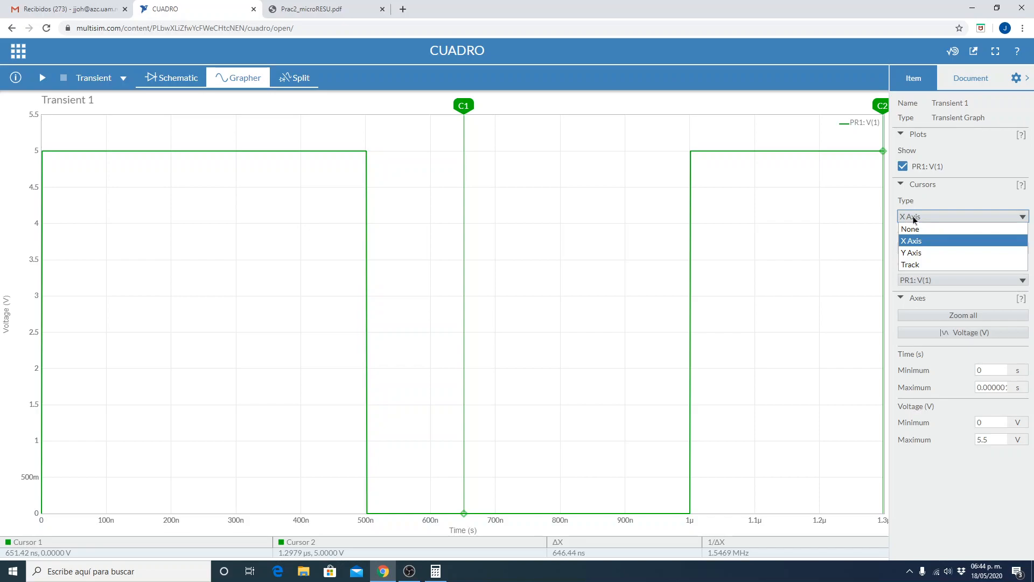
pyautogui.click(918, 229)
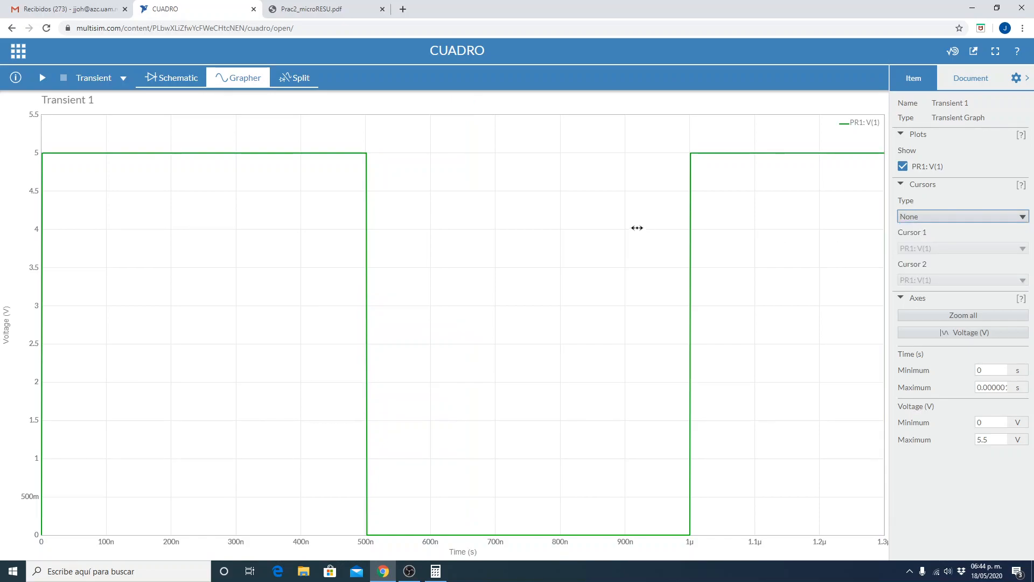
pyautogui.click(1027, 78)
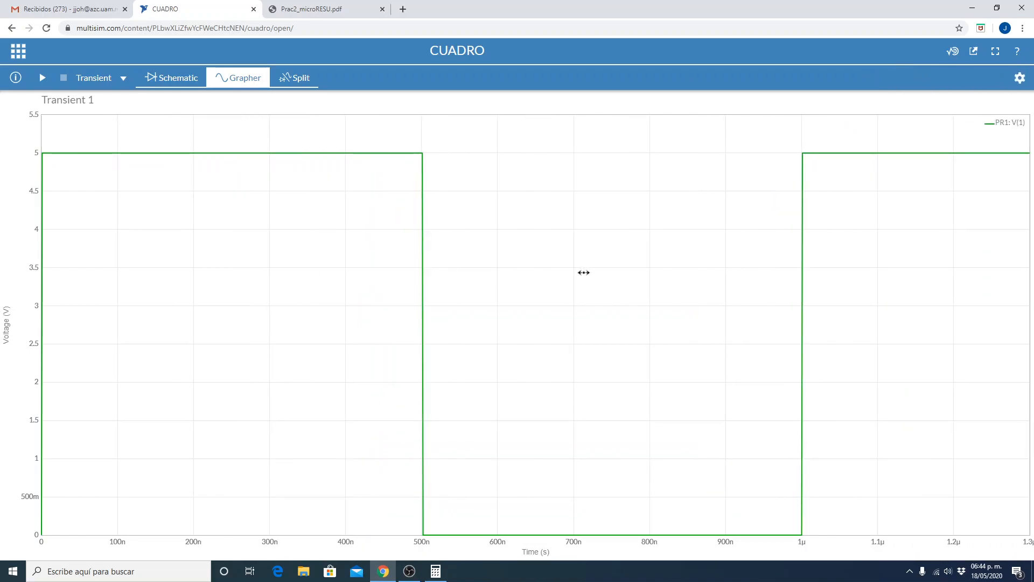
# Review the Cuadrada entry in Prac2_microRESU.pdf's signal classification table and the SEÑAL 1 and SEÑAL 2 measurement tables.
pyautogui.click(354, 12)
pyautogui.scroll(3, 476, 345)
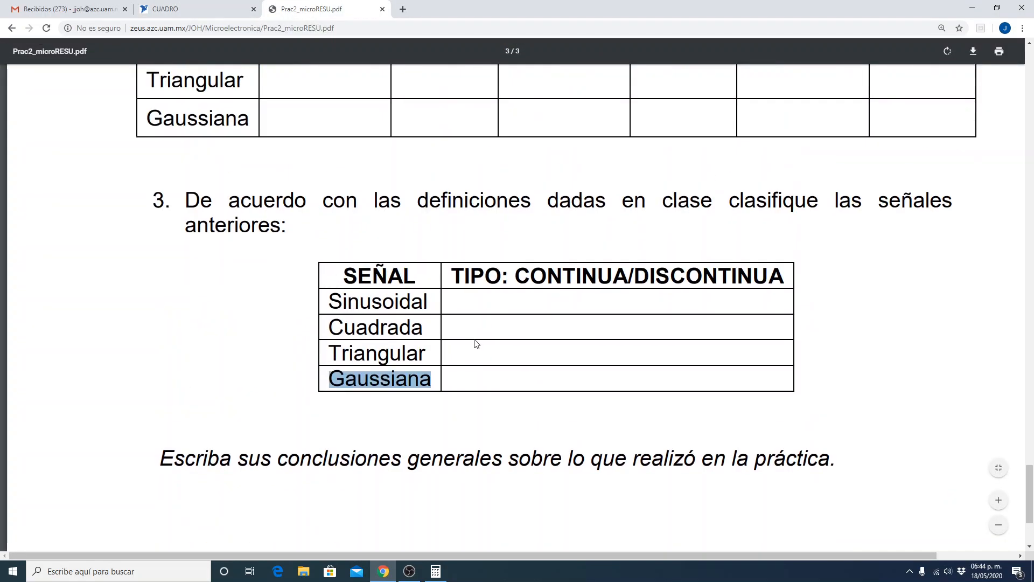
pyautogui.click(422, 355)
pyautogui.doubleClick(410, 326)
pyautogui.scroll(1, 410, 326)
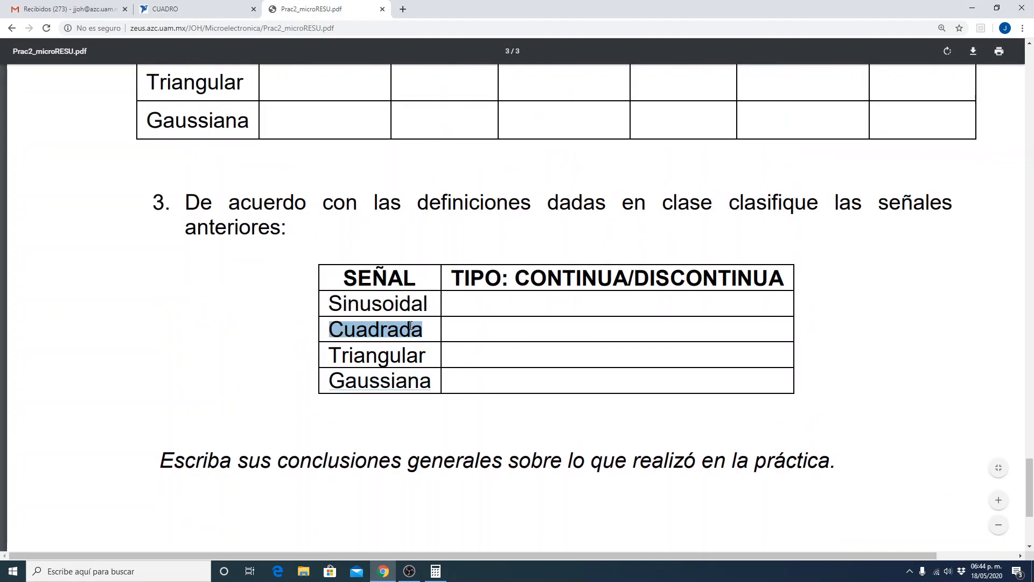
pyautogui.scroll(4, 411, 325)
pyautogui.doubleClick(210, 274)
pyautogui.scroll(5, 215, 278)
pyautogui.scroll(2, 215, 278)
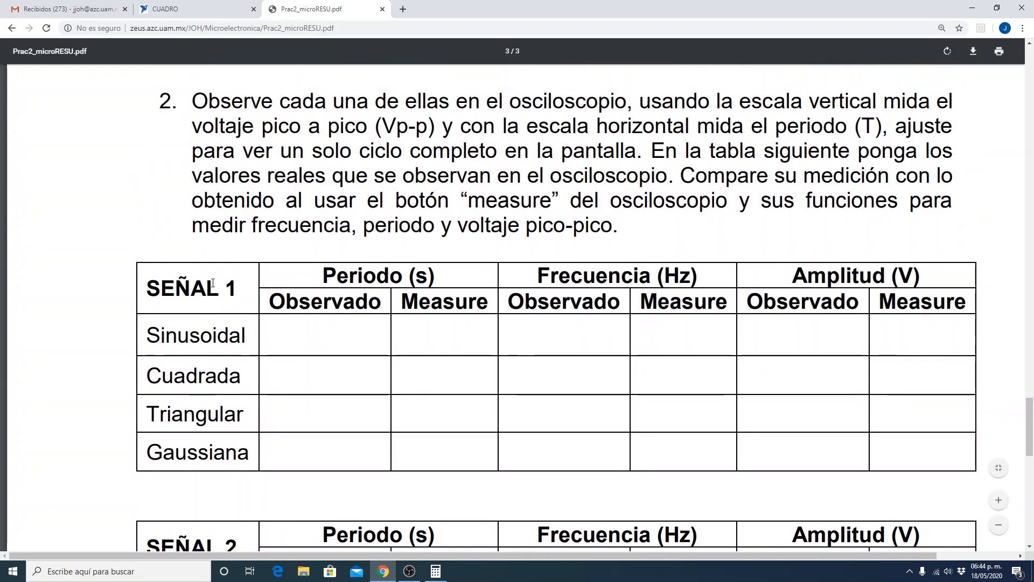
# Highlight the Cuadrada specifications on page 2: Señal 1 with 1 Vp-p at 10 kHz and Señal 2 with 1,5 Vp-p at 200 kHz.
pyautogui.scroll(14, 214, 286)
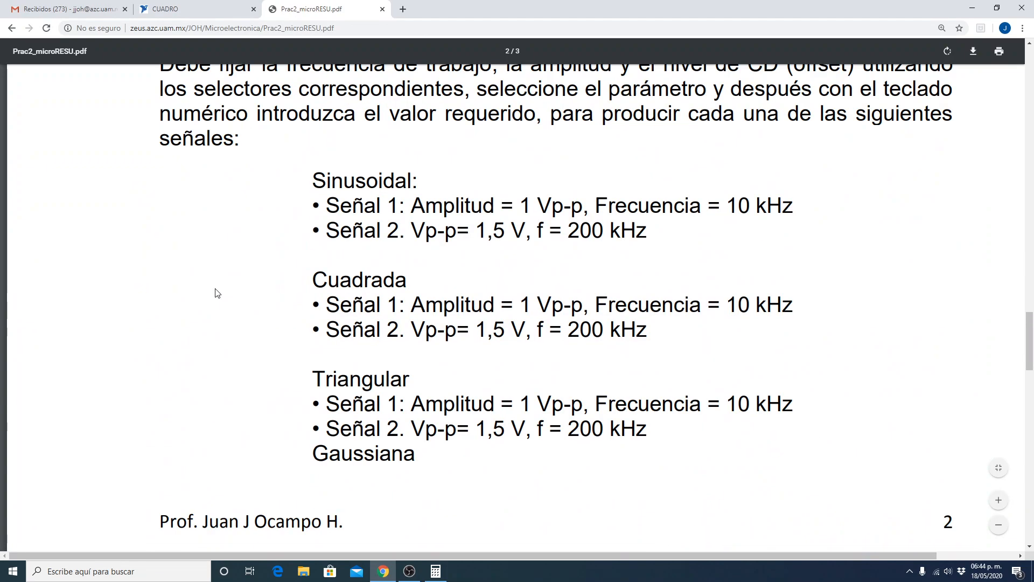
pyautogui.scroll(15, 217, 294)
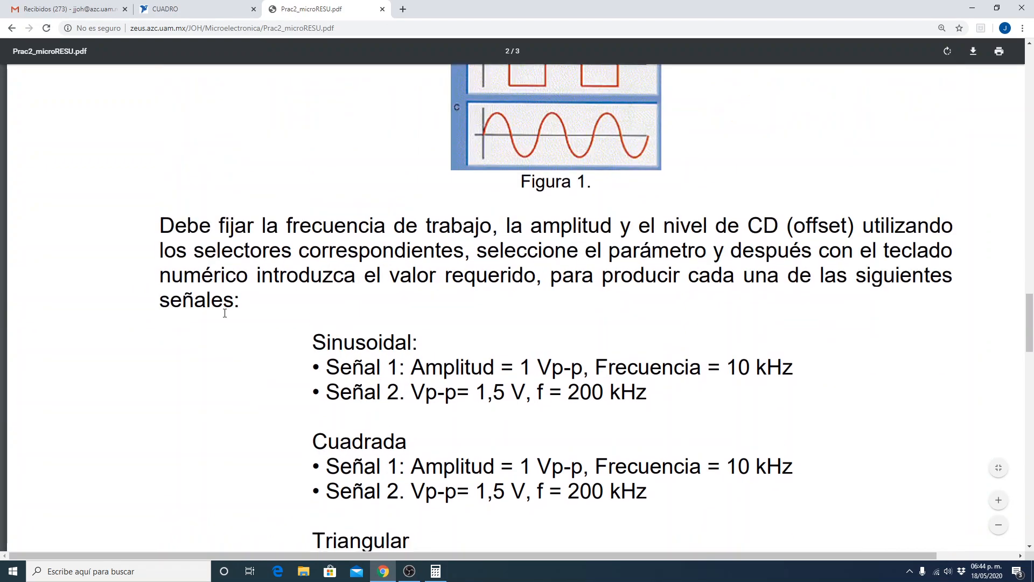
pyautogui.scroll(-15, 221, 331)
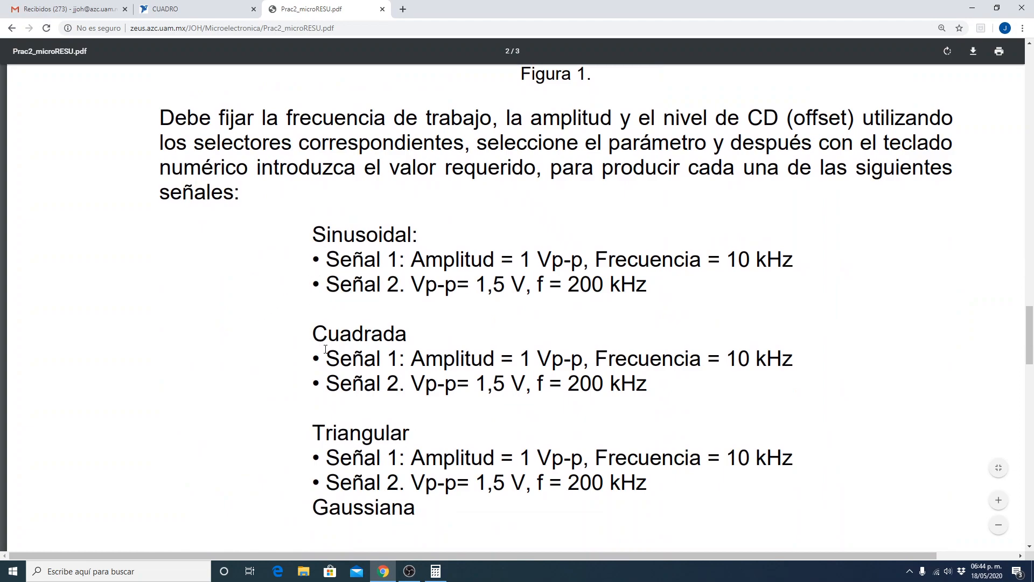
pyautogui.moveTo(322, 352); pyautogui.dragTo(765, 355)
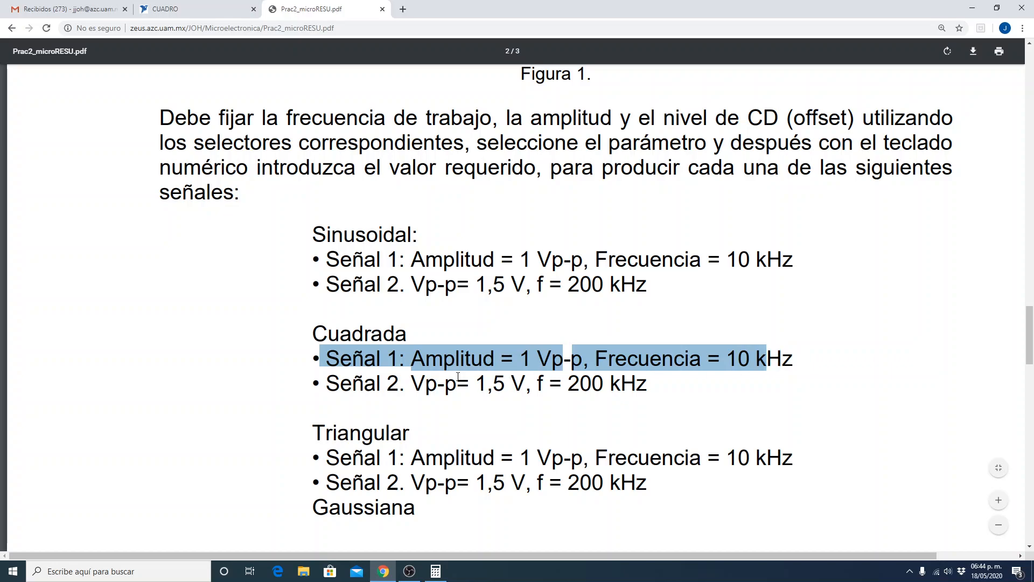
pyautogui.moveTo(421, 383); pyautogui.dragTo(663, 387)
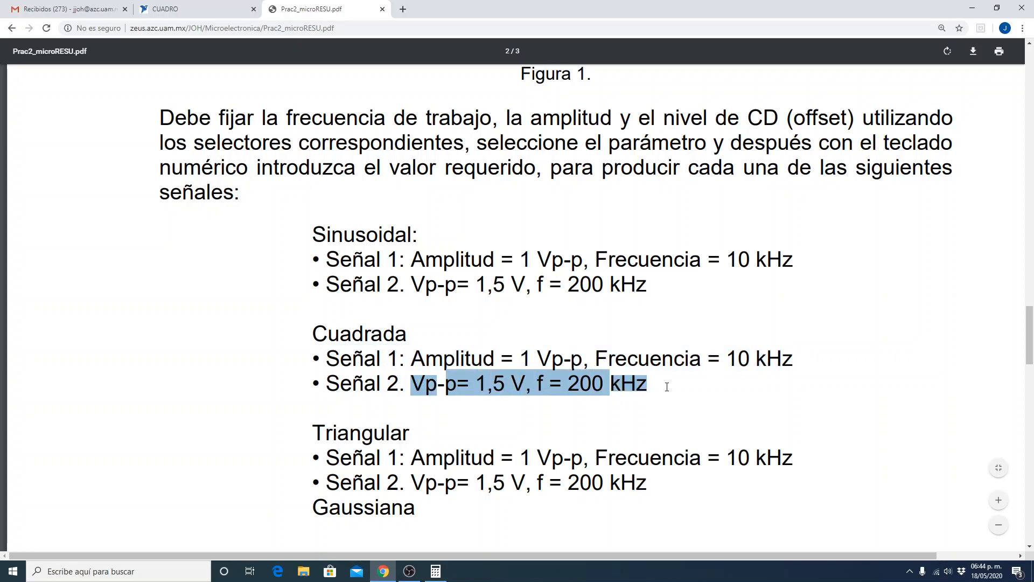
pyautogui.scroll(-3, 545, 471)
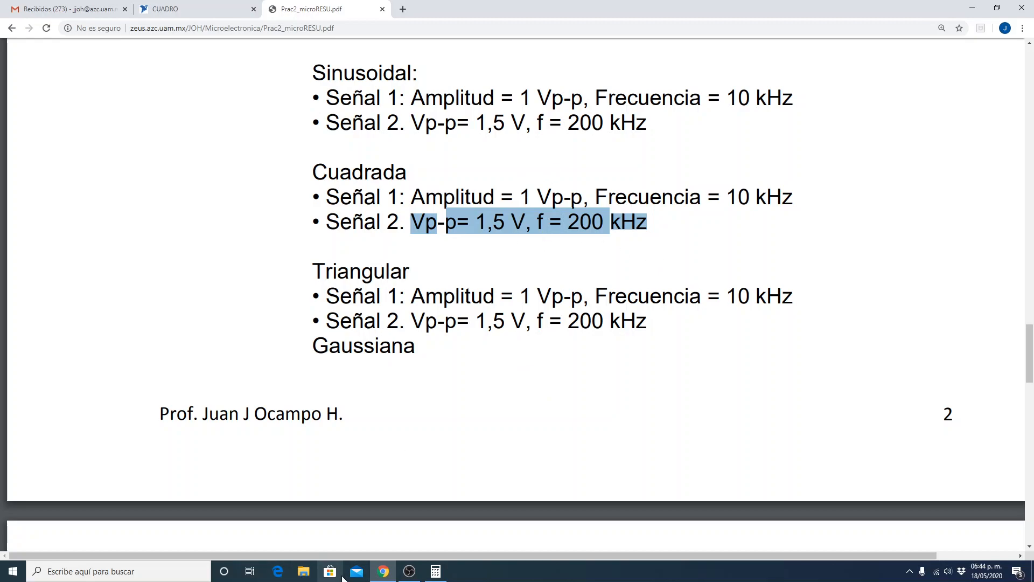
# Return to the CUADRO schematic and open clock source V1's voltage value for editing.
pyautogui.click(165, 11)
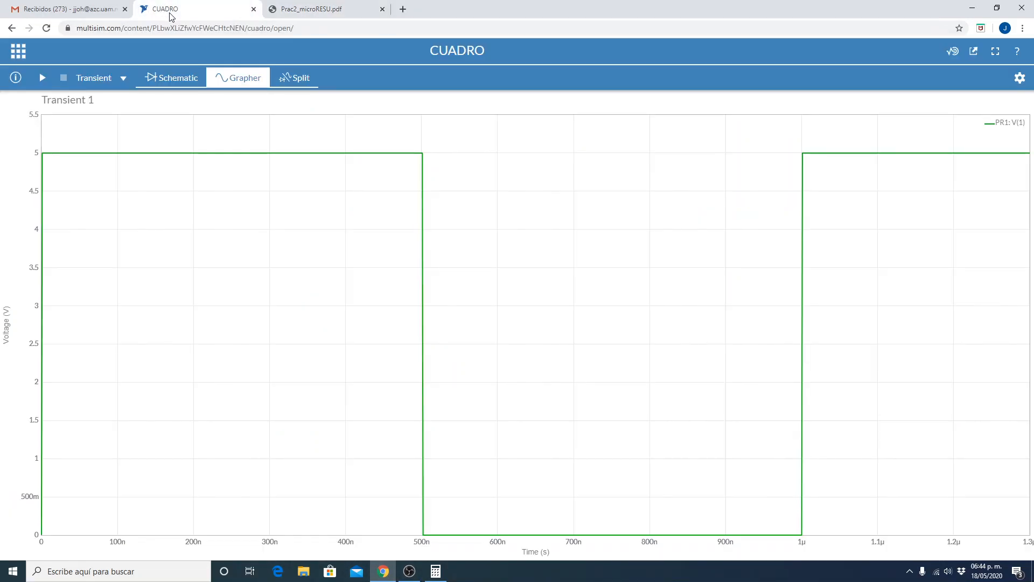
pyautogui.click(169, 82)
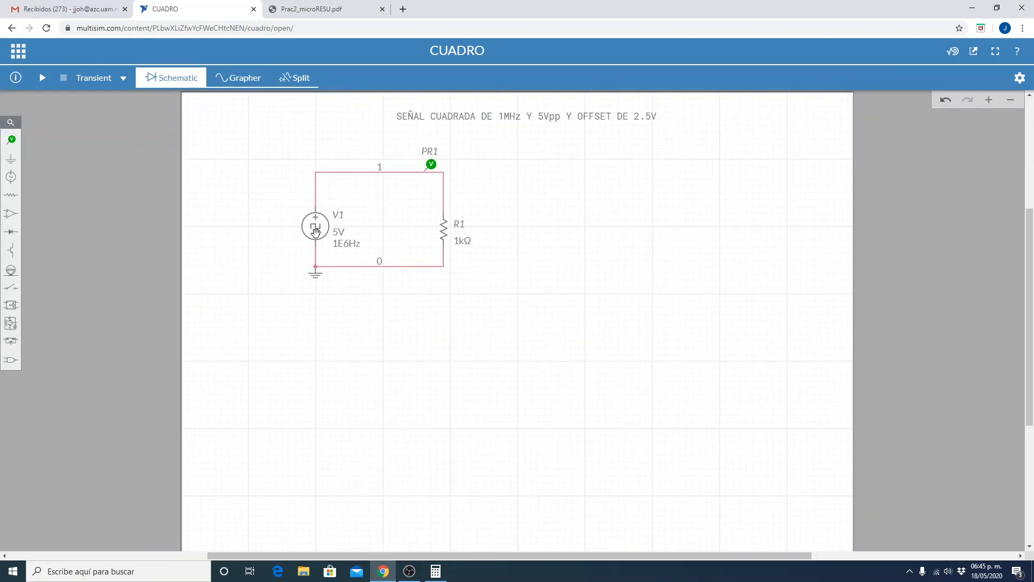
pyautogui.click(316, 232)
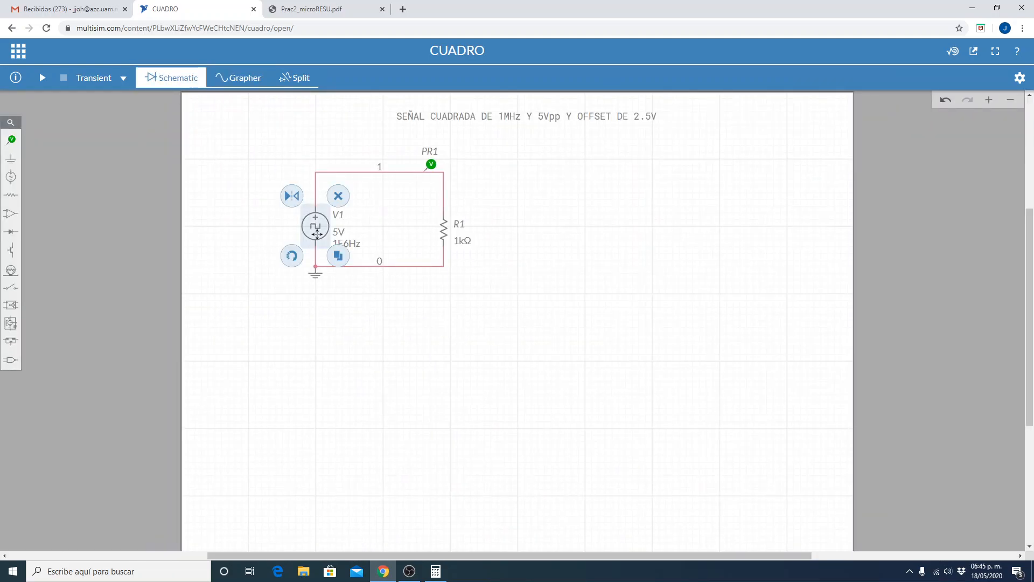
pyautogui.click(985, 213)
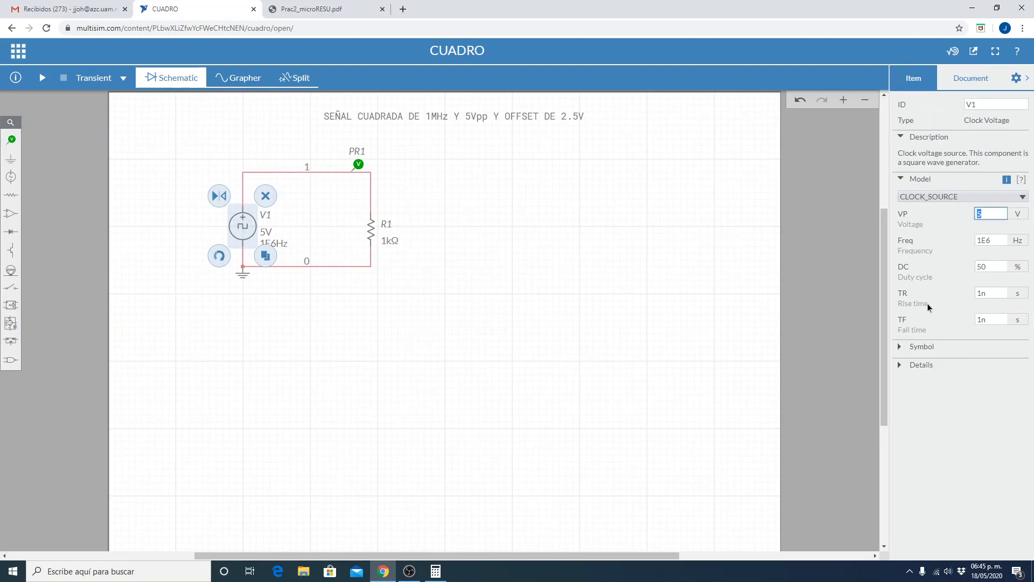
# Go back to the practice PDF and highlight the amplitude terms in the Sinusoidal Señal 1 and Señal 2 specifications.
pyautogui.click(296, 6)
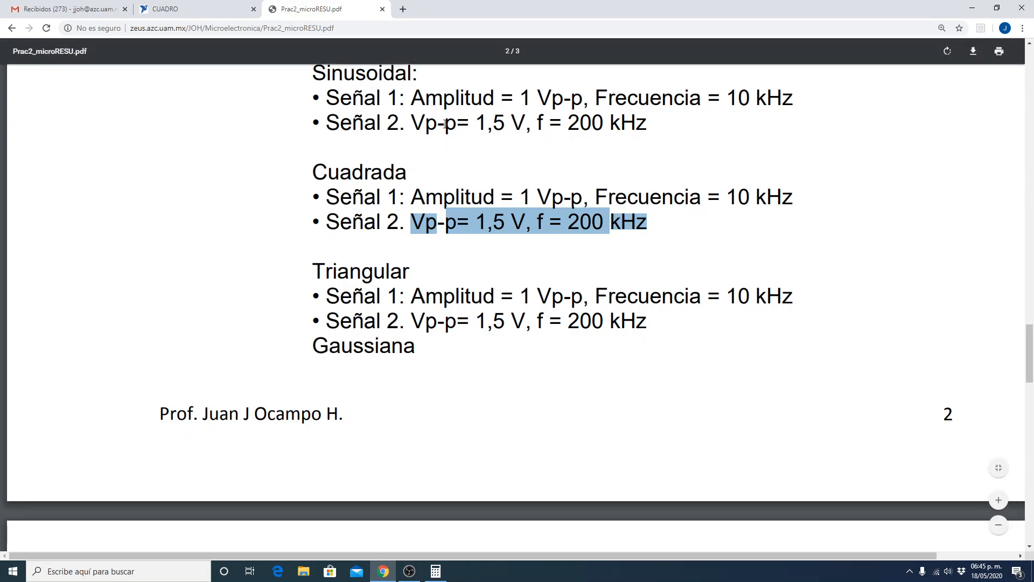
pyautogui.doubleClick(350, 108)
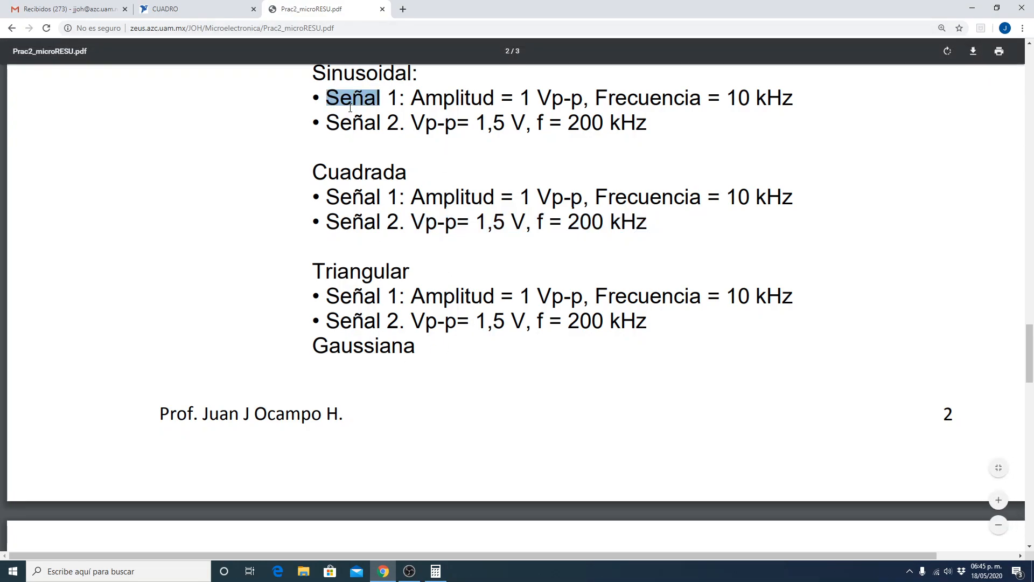
pyautogui.doubleClick(448, 102)
pyautogui.doubleClick(451, 125)
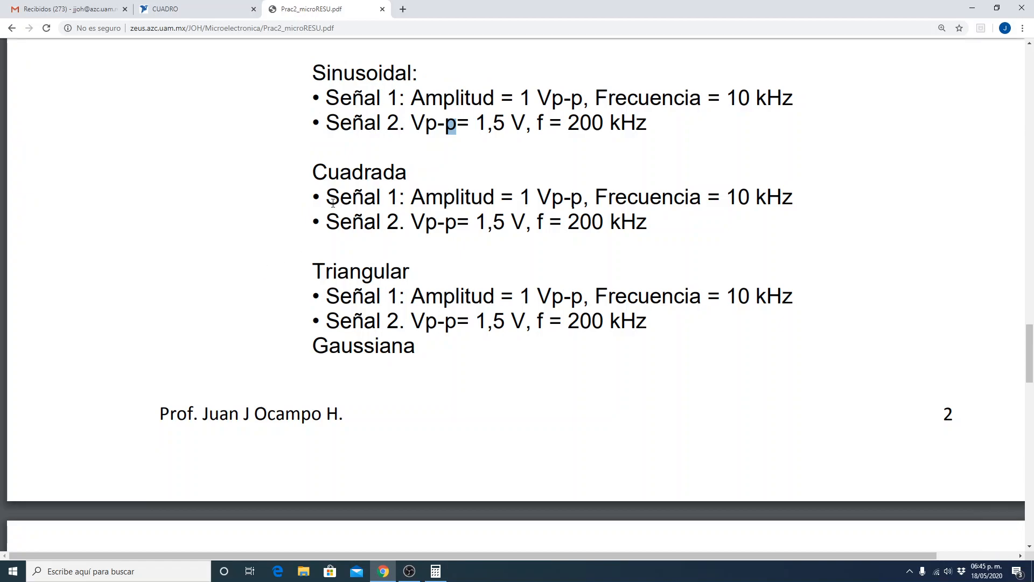
# Examine the Observado and Measure columns of the SEÑAL 1 and SEÑAL 2 tables and the instructions of point 2.
pyautogui.scroll(-15, 273, 296)
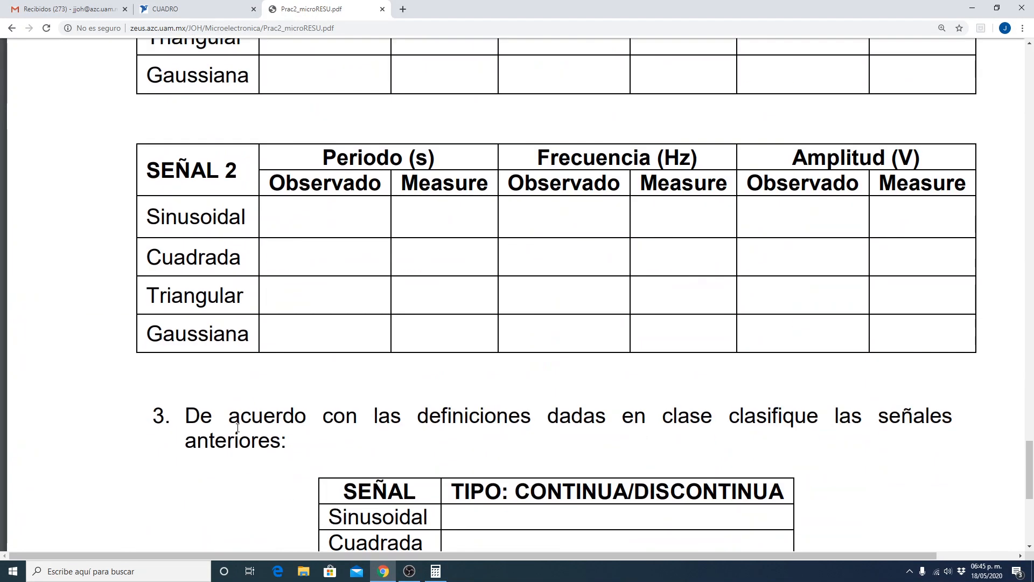
pyautogui.scroll(7, 237, 428)
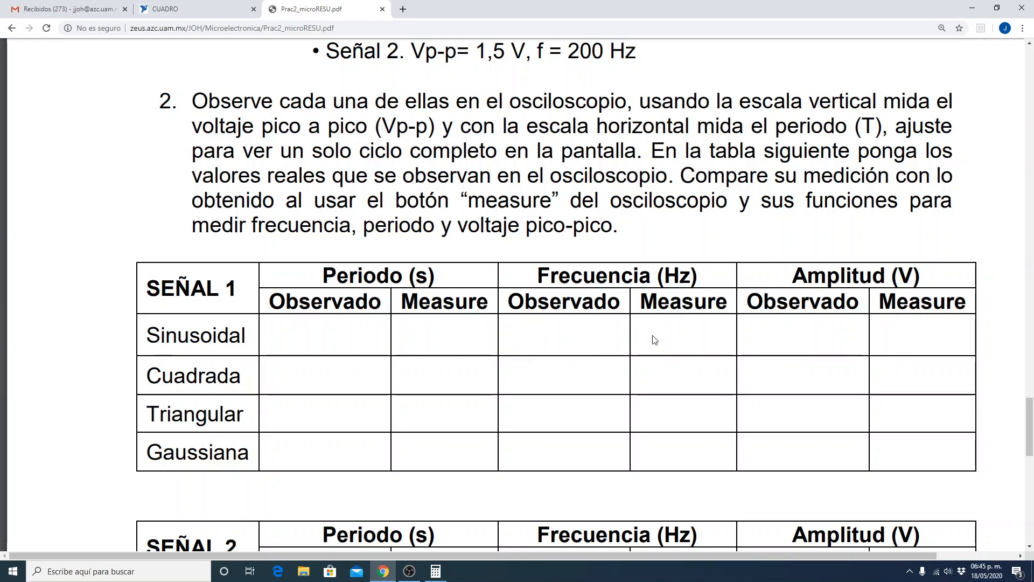
pyautogui.scroll(-5, 275, 412)
pyautogui.scroll(6, 275, 412)
pyautogui.scroll(3, 298, 449)
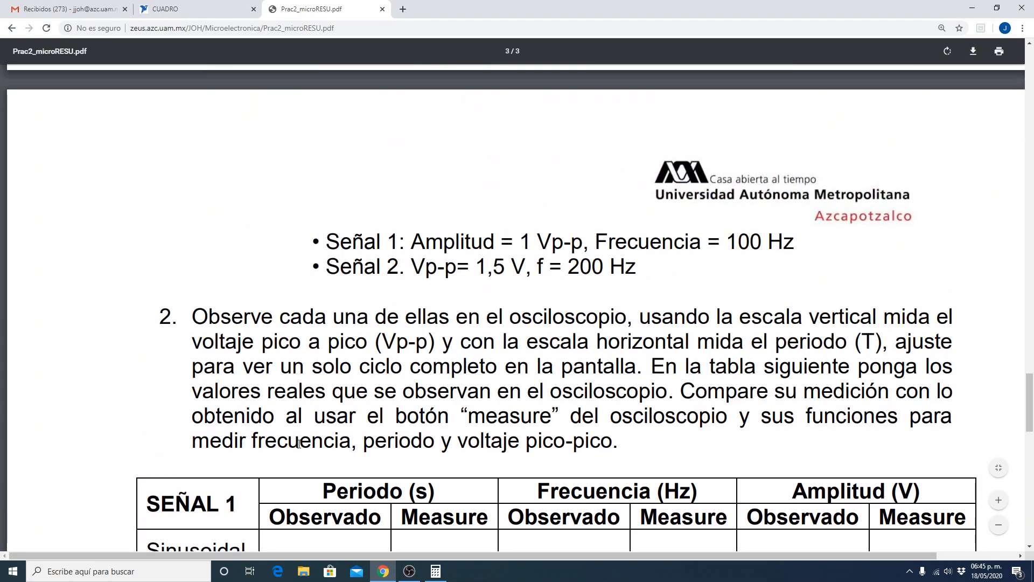
pyautogui.scroll(-3, 298, 442)
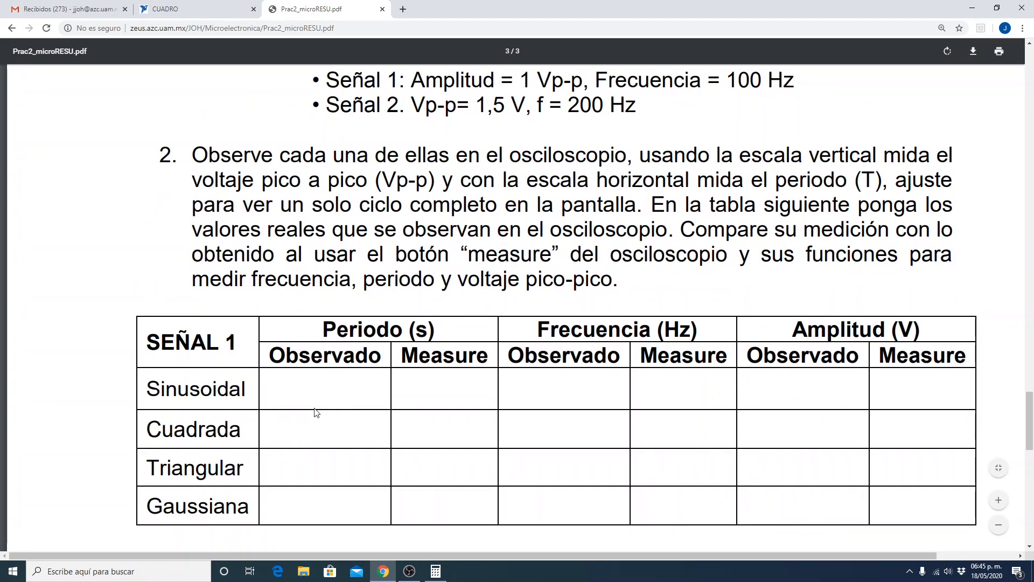
pyautogui.scroll(3, 317, 414)
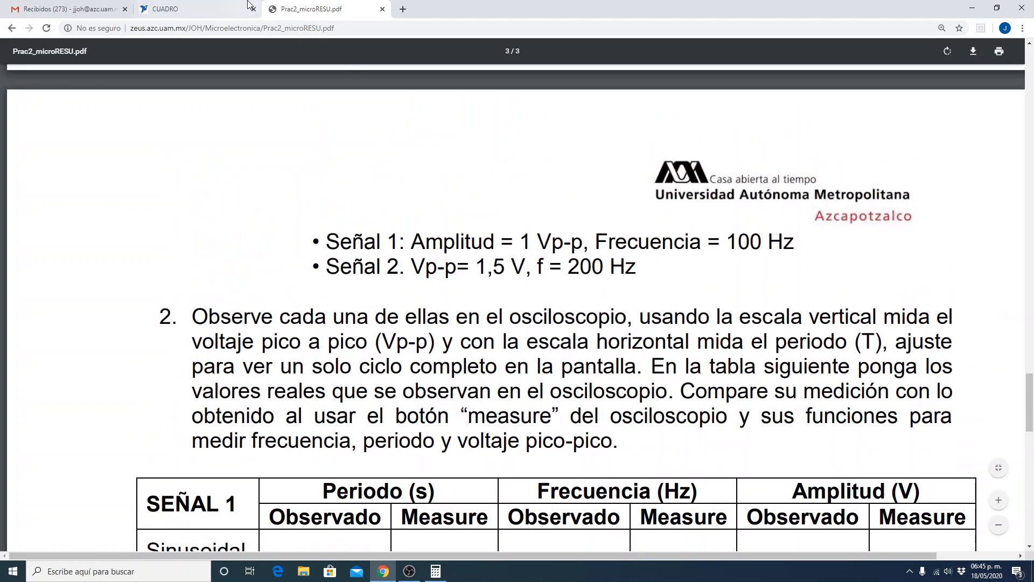
# Show CUADRO's transient graph and set its cursor type to X Axis.
pyautogui.click(217, 9)
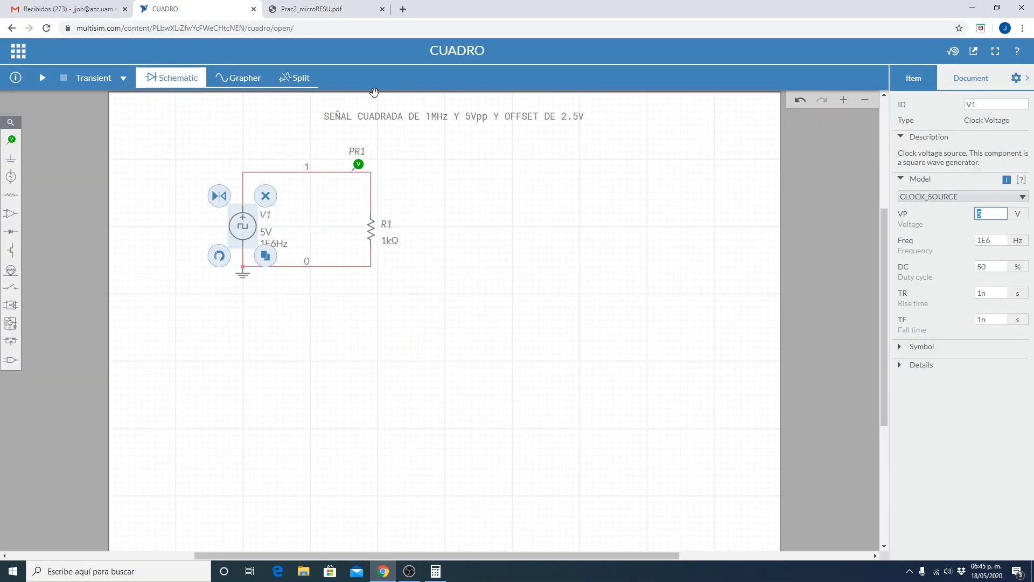
pyautogui.click(240, 86)
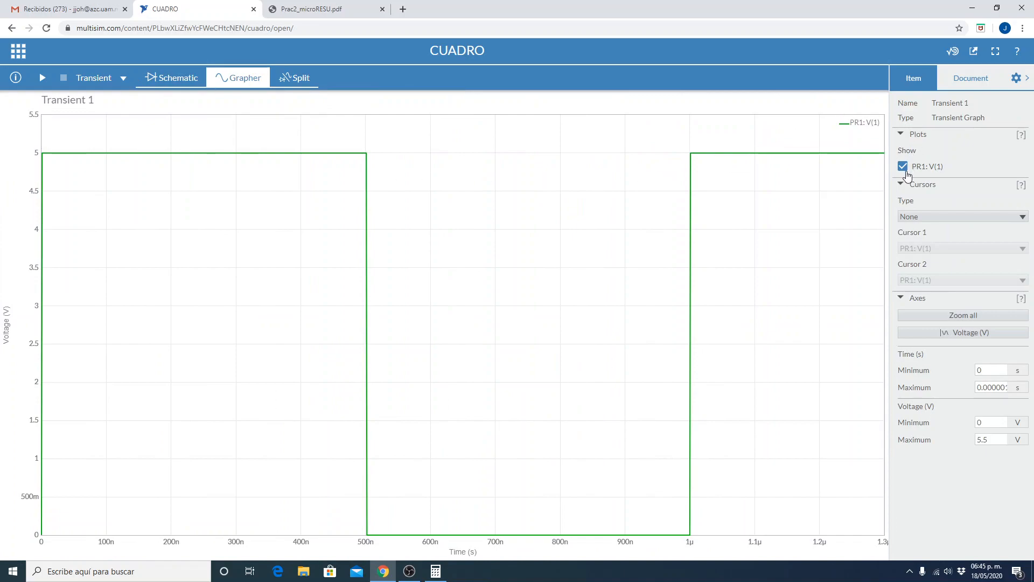
pyautogui.click(905, 218)
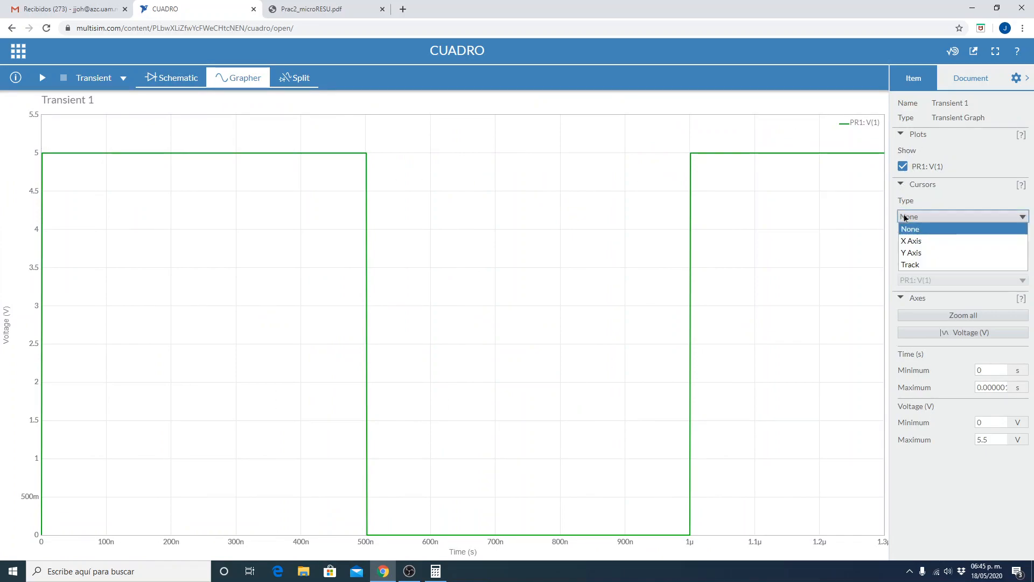
pyautogui.click(913, 241)
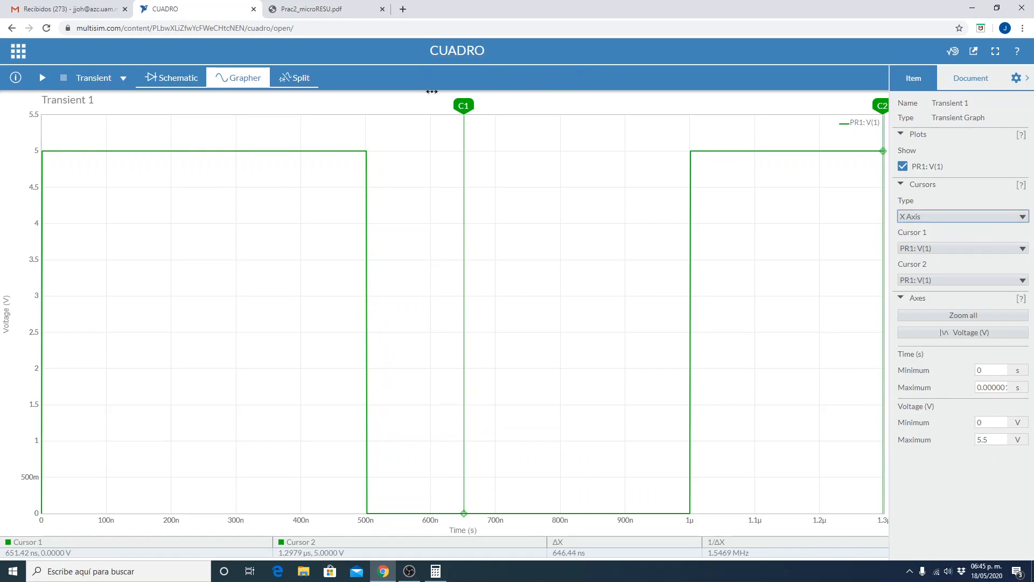
# Measure the signal's period with cursor 1 at the initial rising edge and cursor 2 at the rising edge near 1 µs.
pyautogui.moveTo(463, 105); pyautogui.dragTo(360, 92)
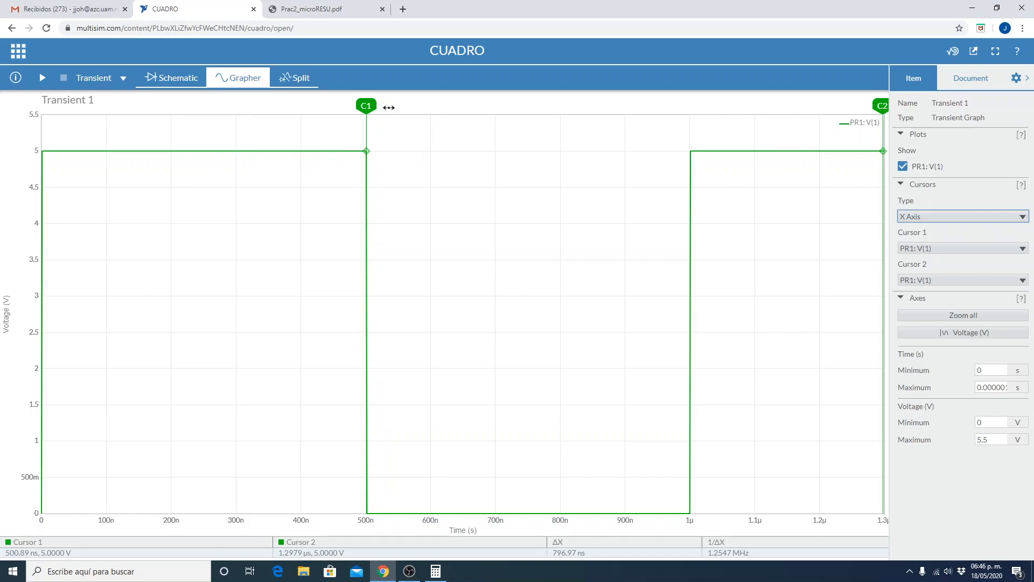
pyautogui.moveTo(366, 106); pyautogui.dragTo(43, 105)
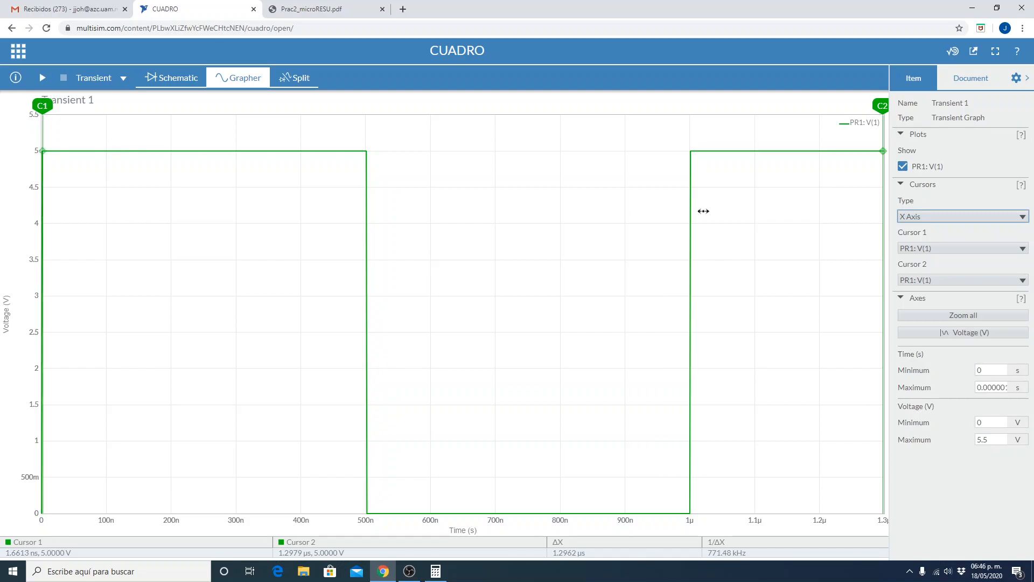
pyautogui.moveTo(873, 105); pyautogui.dragTo(692, 107)
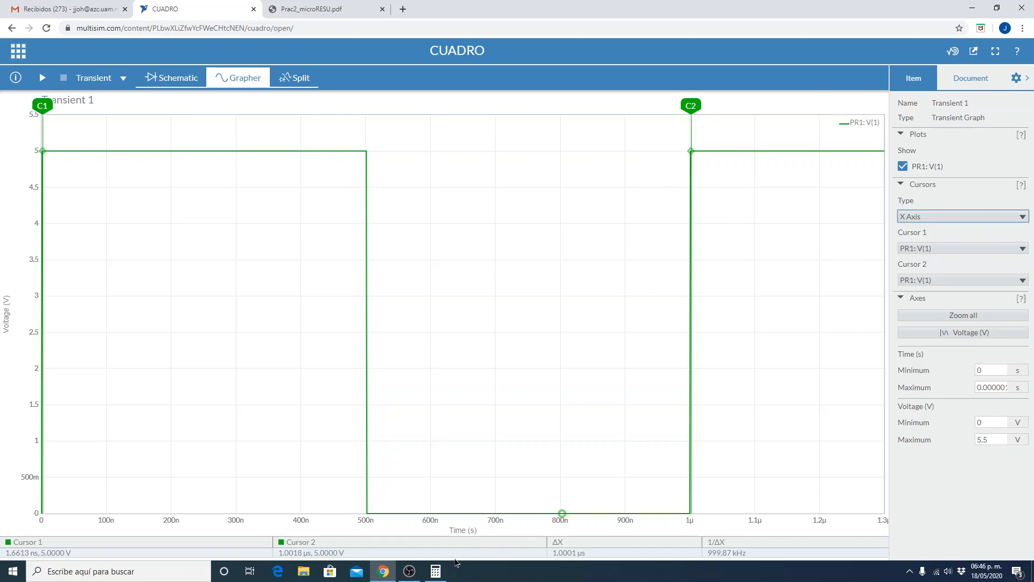
# Review the practice PDF's SEÑAL 1 and SEÑAL 2 measurement tables, the continuous/discontinuous classification table and the conclusions request.
pyautogui.click(383, 573)
pyautogui.click(382, 573)
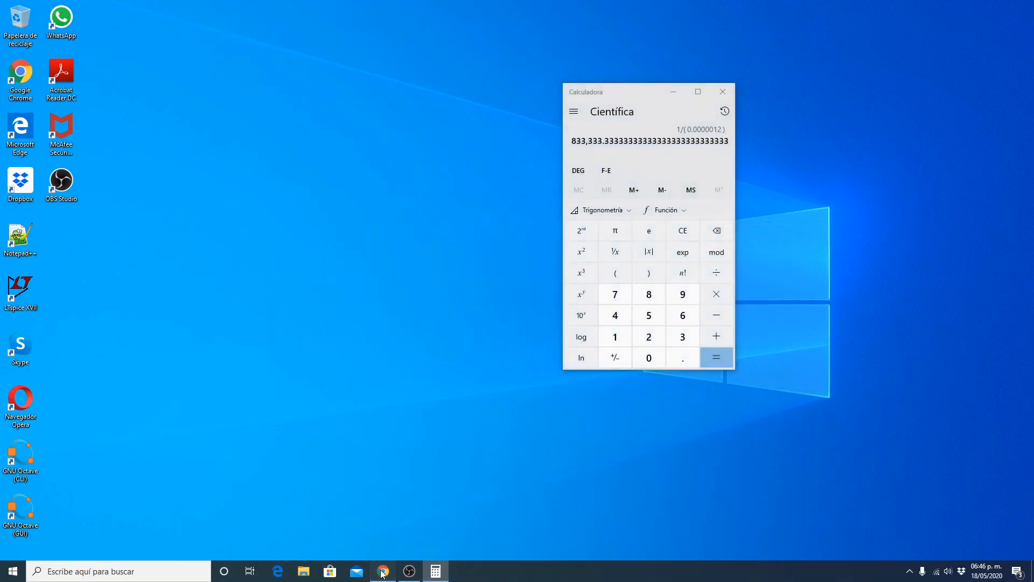
pyautogui.click(339, 9)
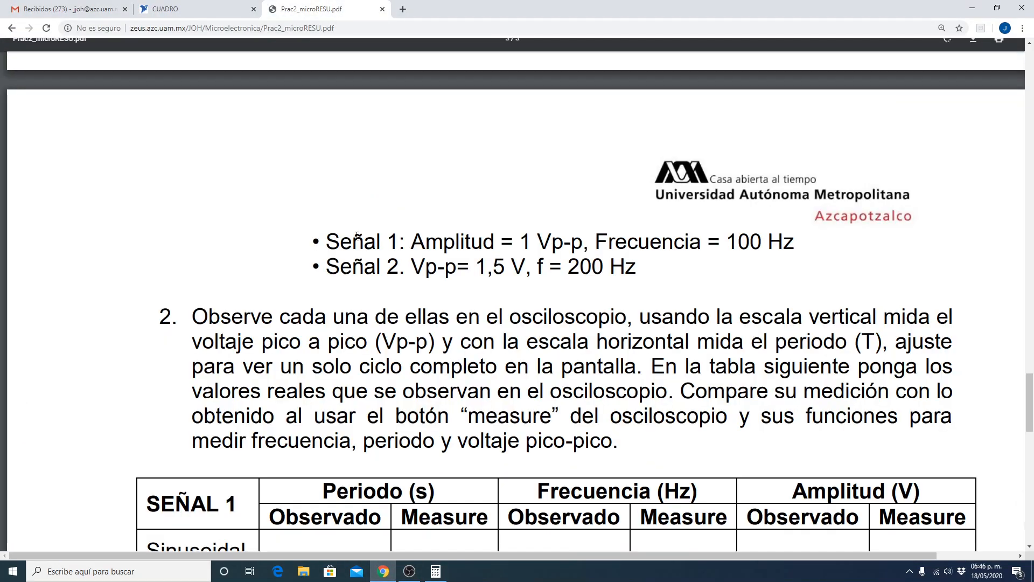
pyautogui.scroll(-3, 382, 449)
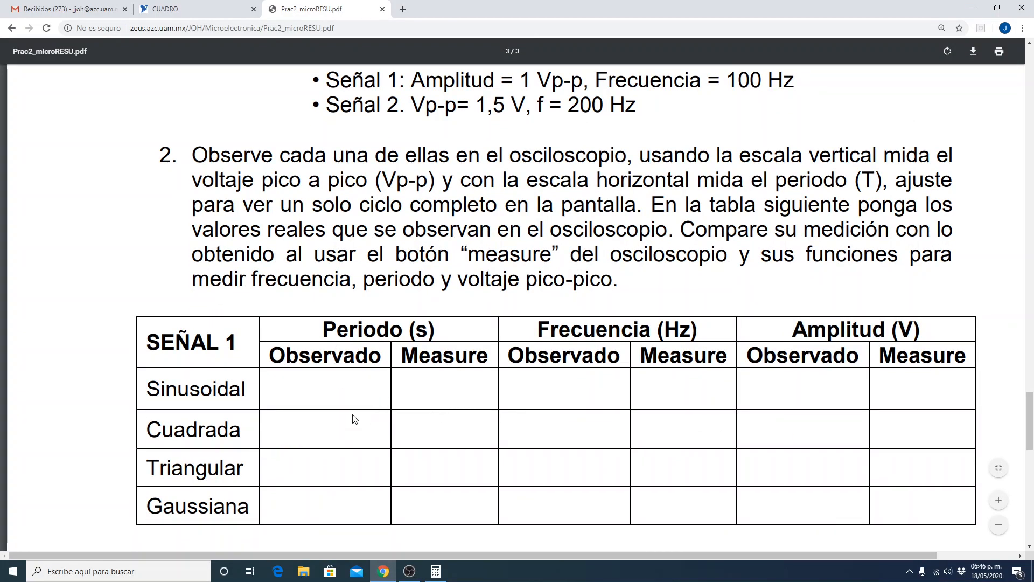
pyautogui.scroll(-7, 352, 419)
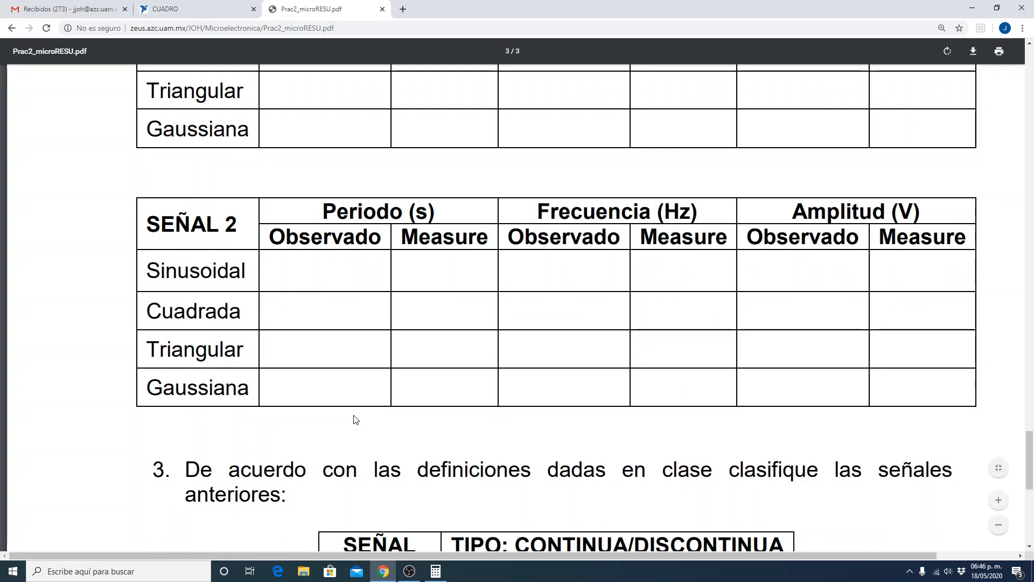
pyautogui.scroll(8, 356, 420)
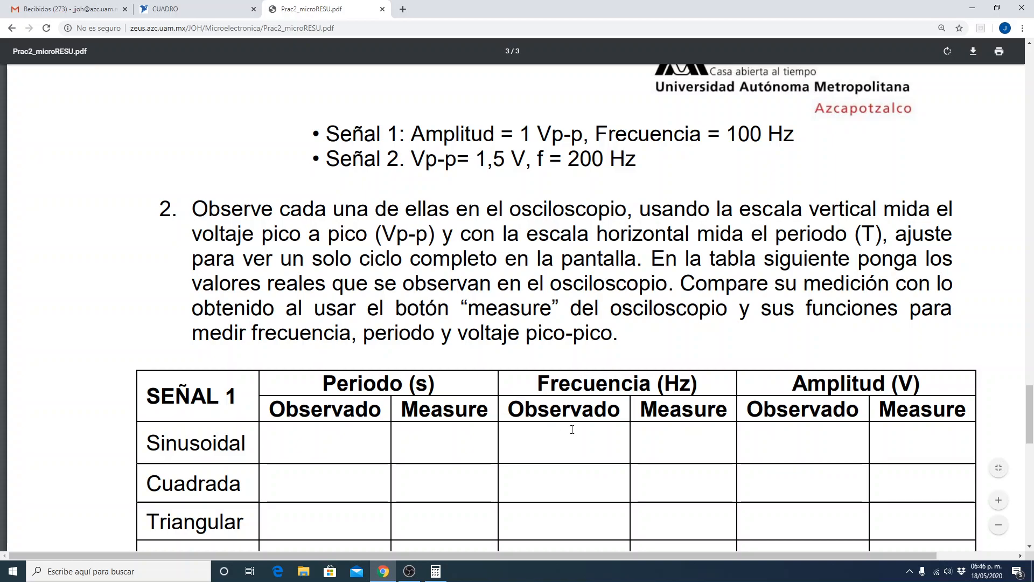
pyautogui.scroll(-2, 369, 472)
pyautogui.scroll(-3, 370, 471)
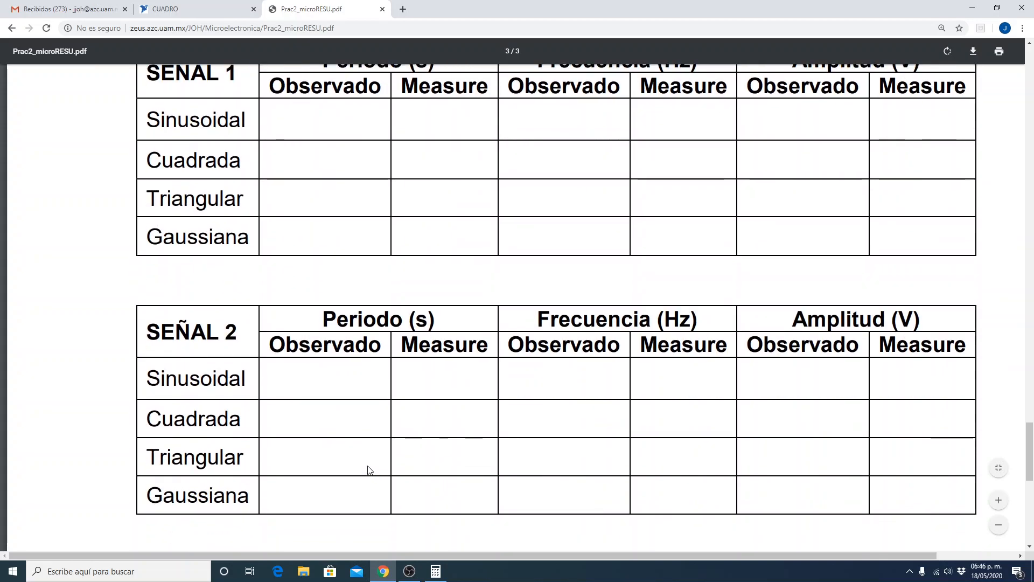
pyautogui.scroll(5, 369, 468)
pyautogui.scroll(-13, 369, 488)
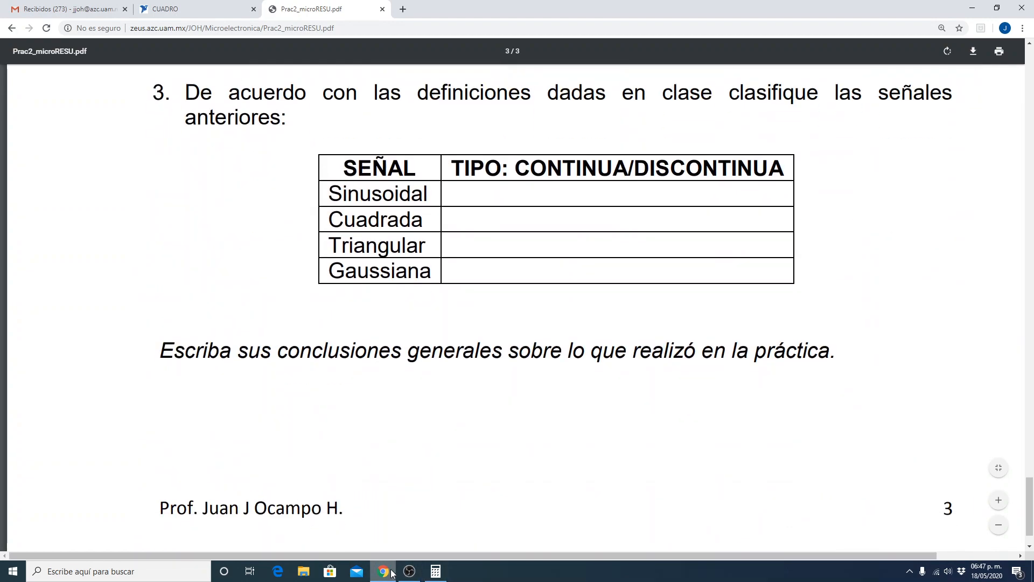
# Return to CUADRO's transient graph and set its cursor type to Y Axis.
pyautogui.click(188, 14)
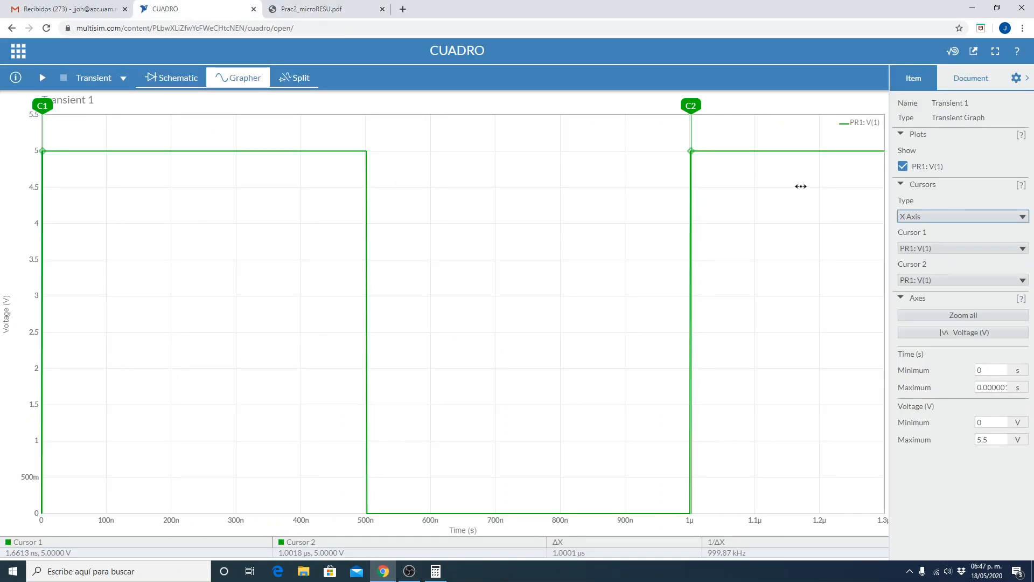
pyautogui.click(932, 218)
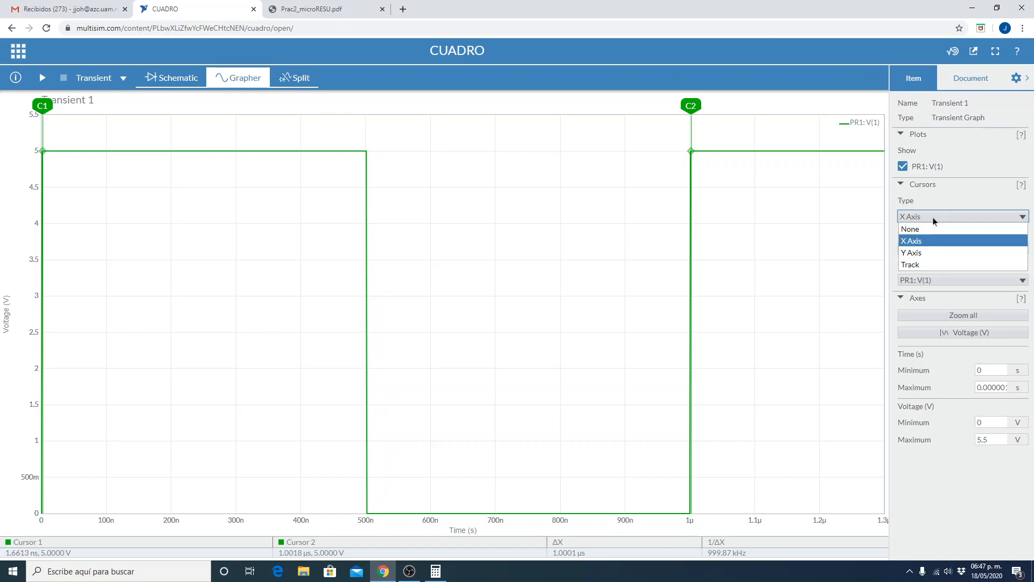
pyautogui.click(925, 251)
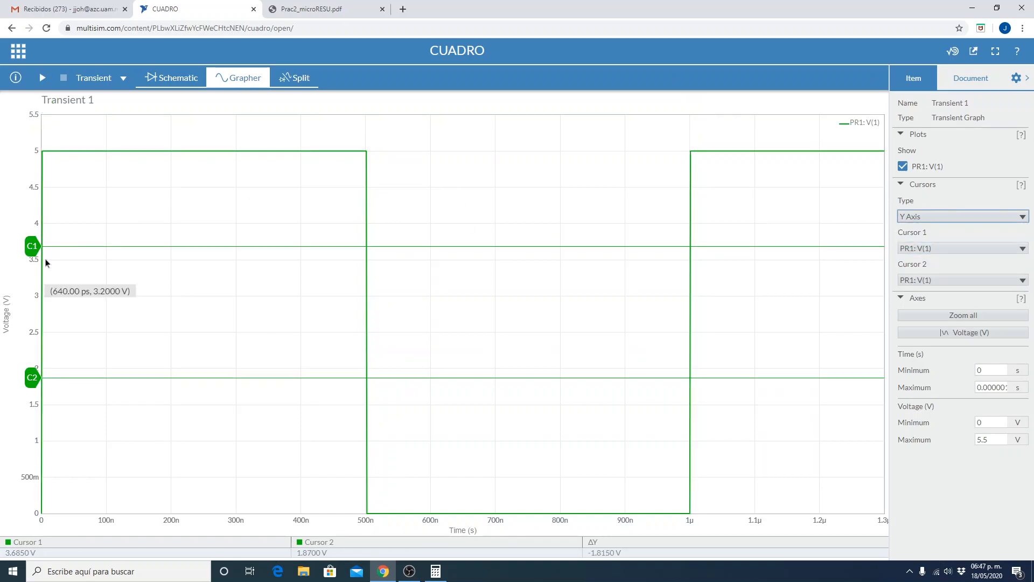
# Measure the signal's amplitude with cursor 1 on the high level and cursor 2 on the low level, then lower cursor 1 to about 4.3 V.
pyautogui.moveTo(32, 248); pyautogui.dragTo(32, 150)
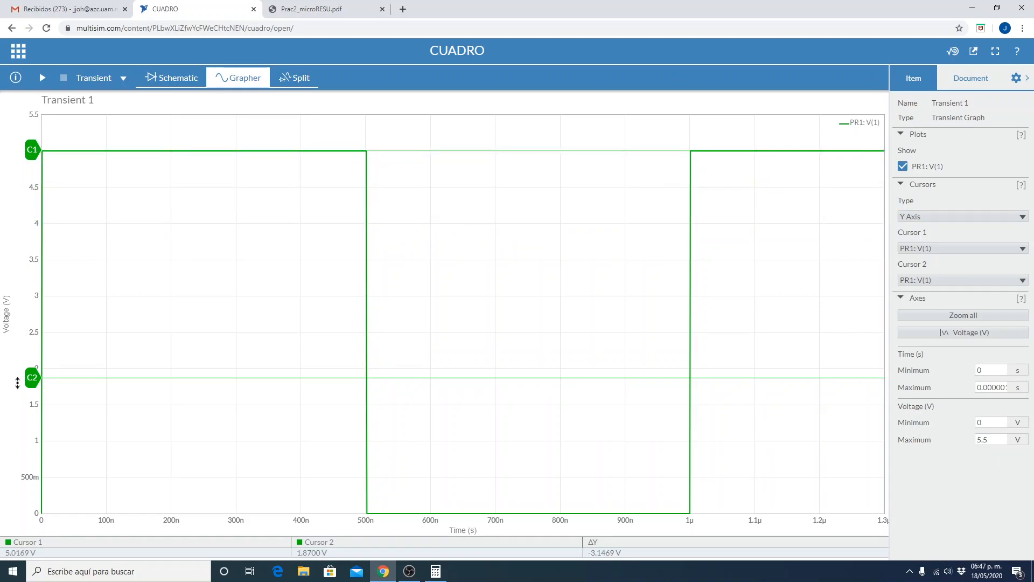
pyautogui.moveTo(30, 378); pyautogui.dragTo(6, 517)
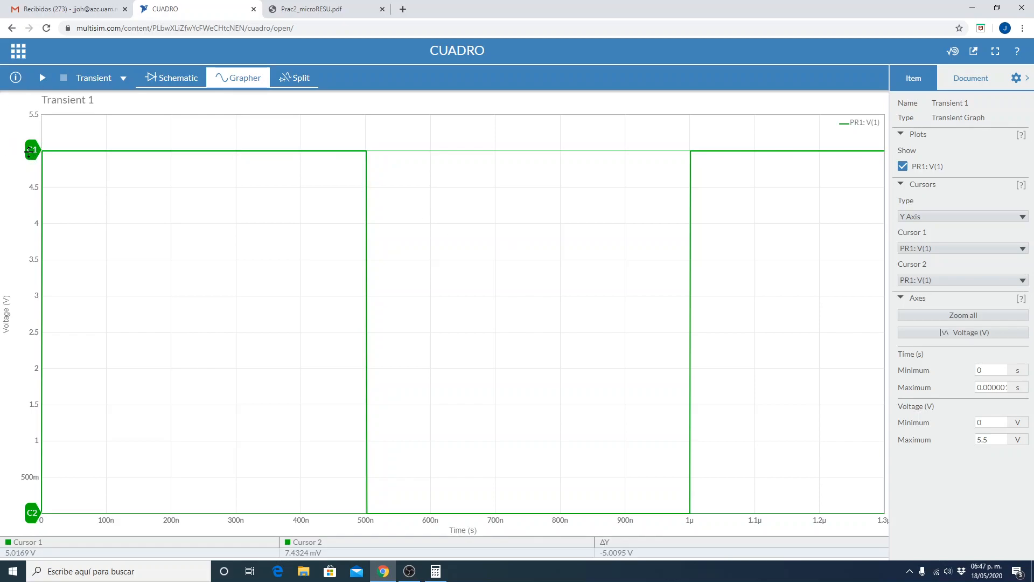
pyautogui.moveTo(28, 150); pyautogui.dragTo(30, 201)
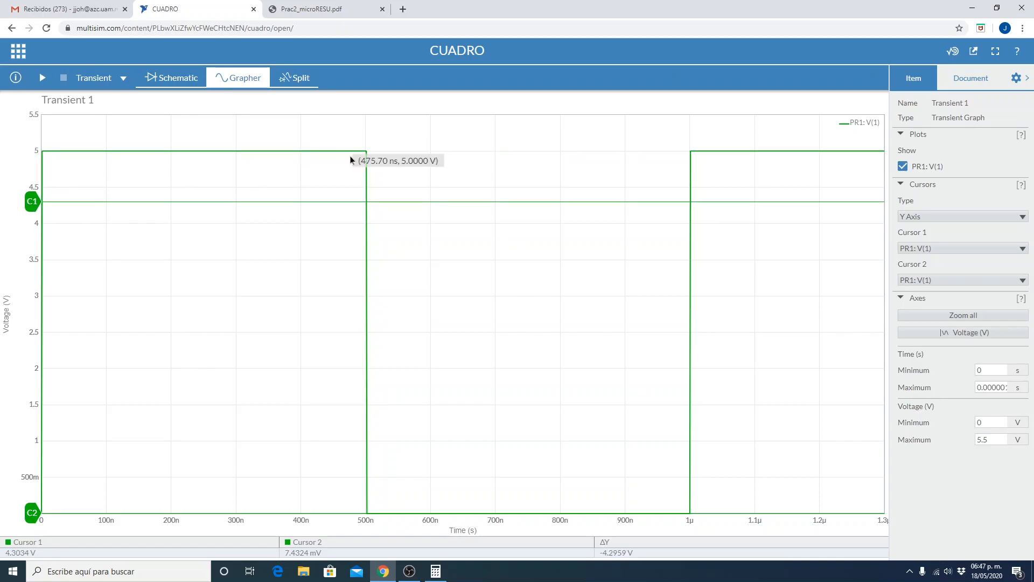
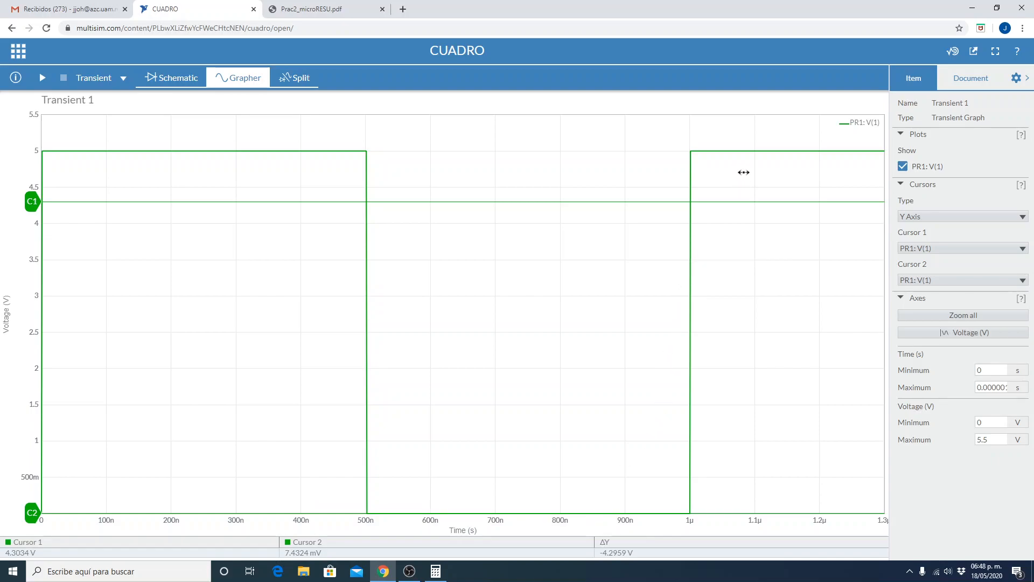
# Review the period, frequency and amplitude columns of the SEÑAL 1 measurement table in the practice PDF.
pyautogui.moveTo(733, 150)
pyautogui.click(301, 8)
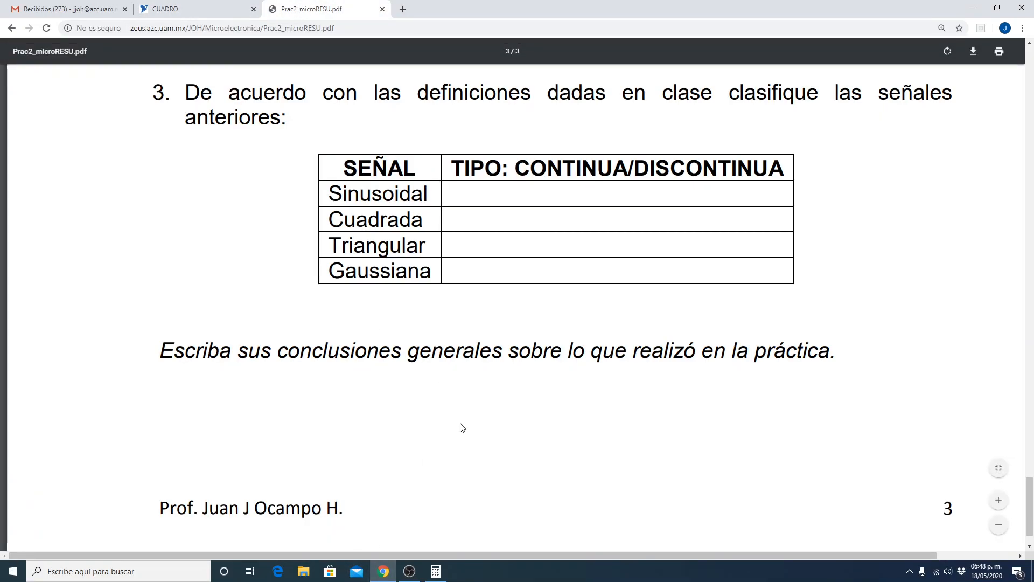
pyautogui.scroll(10, 442, 399)
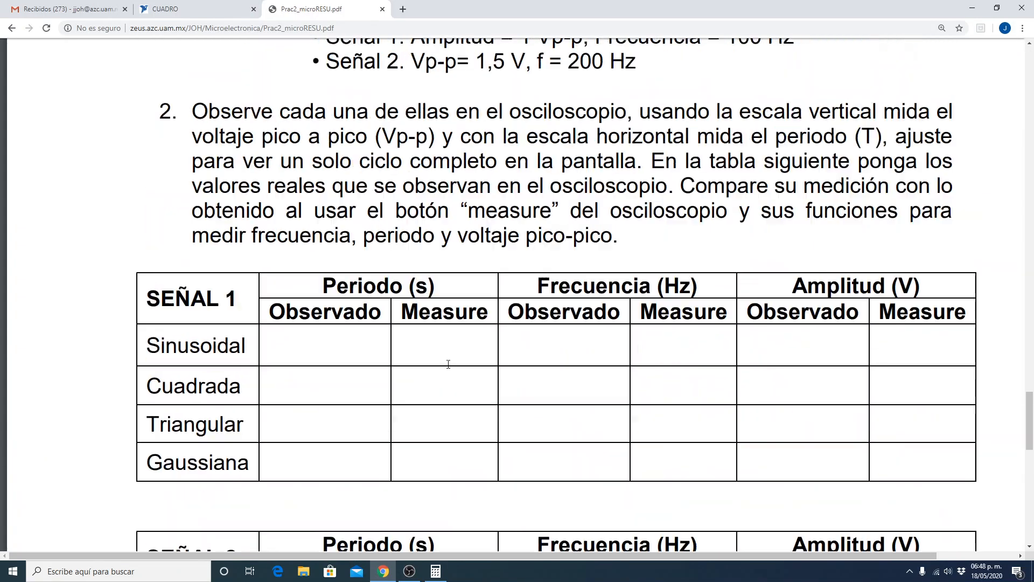
pyautogui.scroll(-5, 445, 367)
pyautogui.scroll(3, 398, 430)
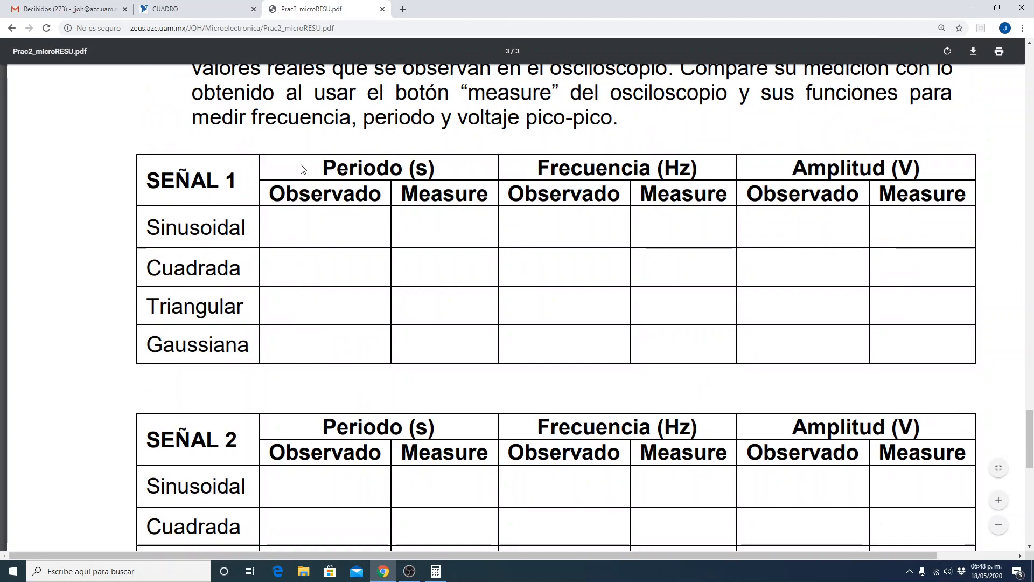
pyautogui.doubleClick(332, 169)
pyautogui.doubleClick(608, 171)
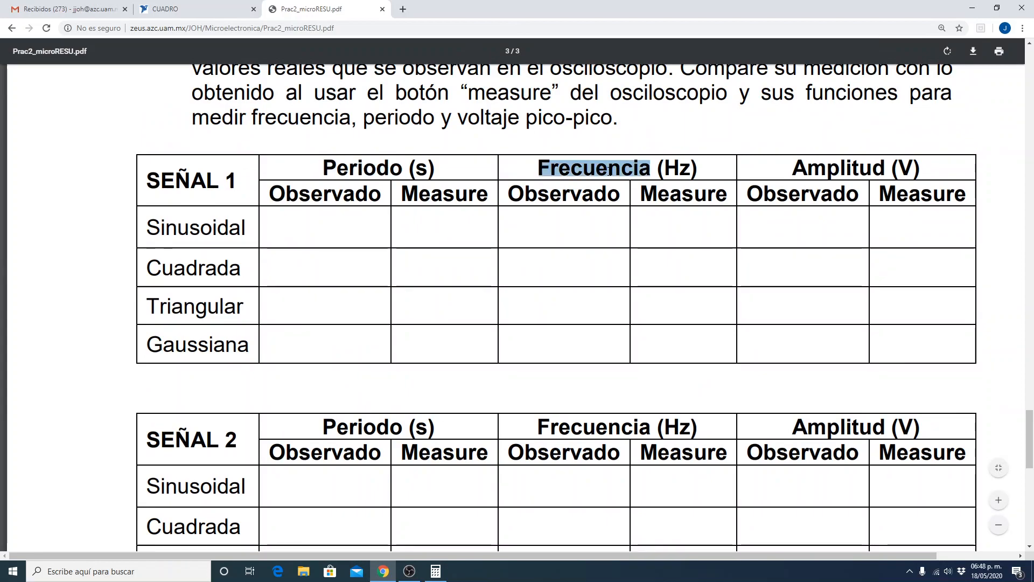
pyautogui.click(287, 182)
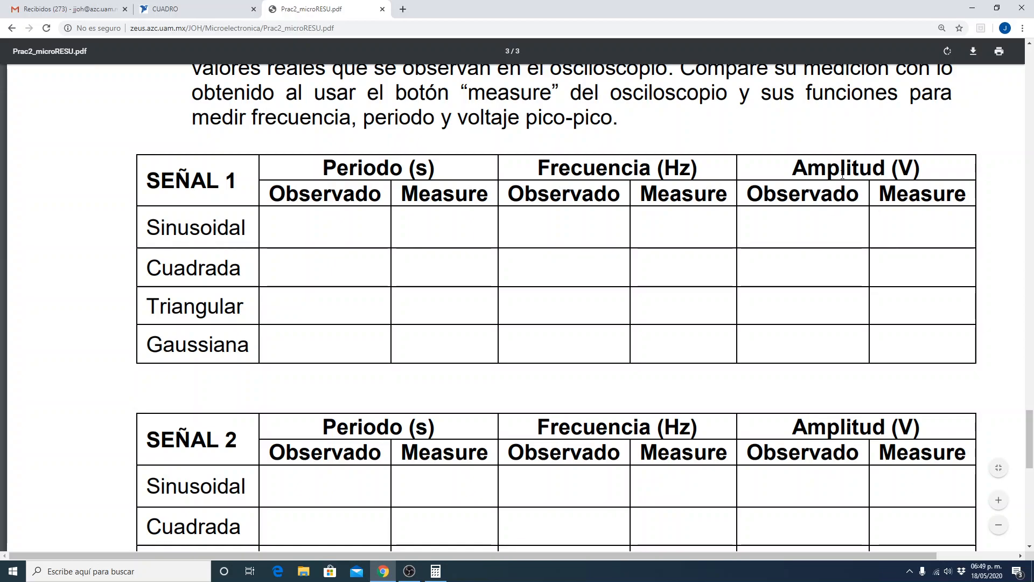
# Return to CUADRO's transient graph and raise cursor 1 to the signal's high level, about 5 V, to measure the amplitude.
pyautogui.click(162, 9)
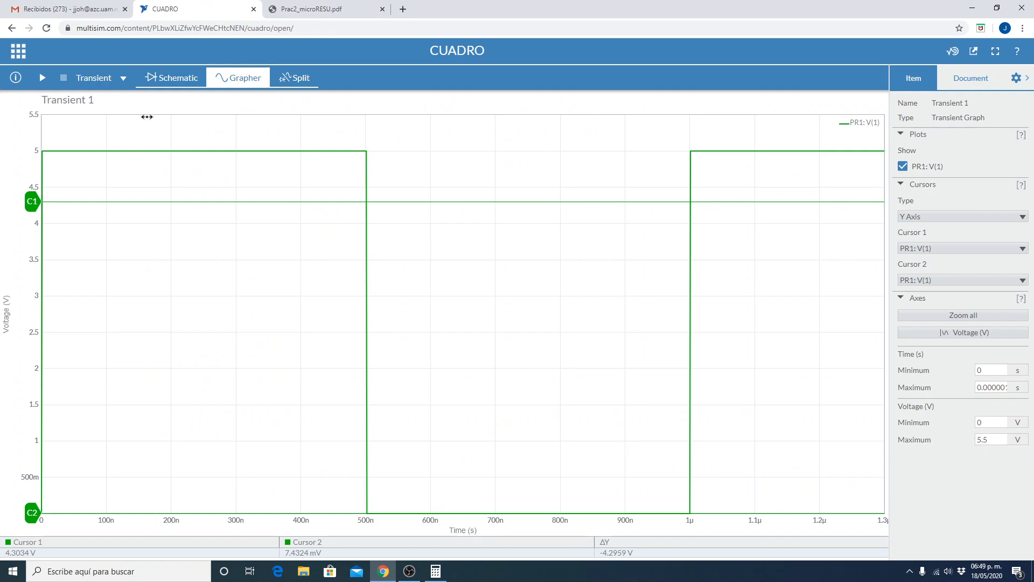
pyautogui.moveTo(32, 201); pyautogui.dragTo(29, 150)
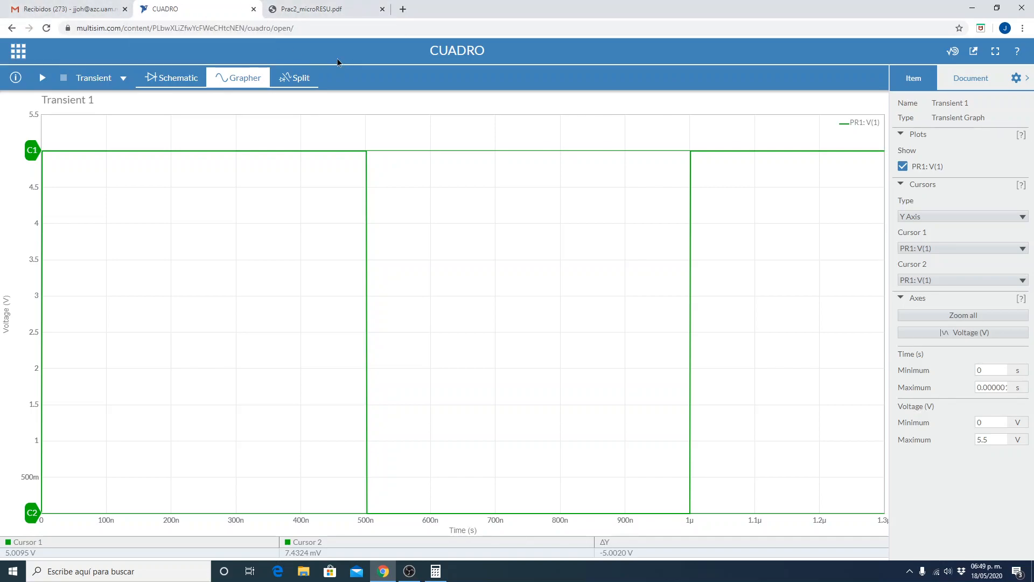
# Review the practice PDF from the SEÑAL 2 table through the signal classification table, highlighting Gaussiana, to the conclusions request.
pyautogui.click(349, 11)
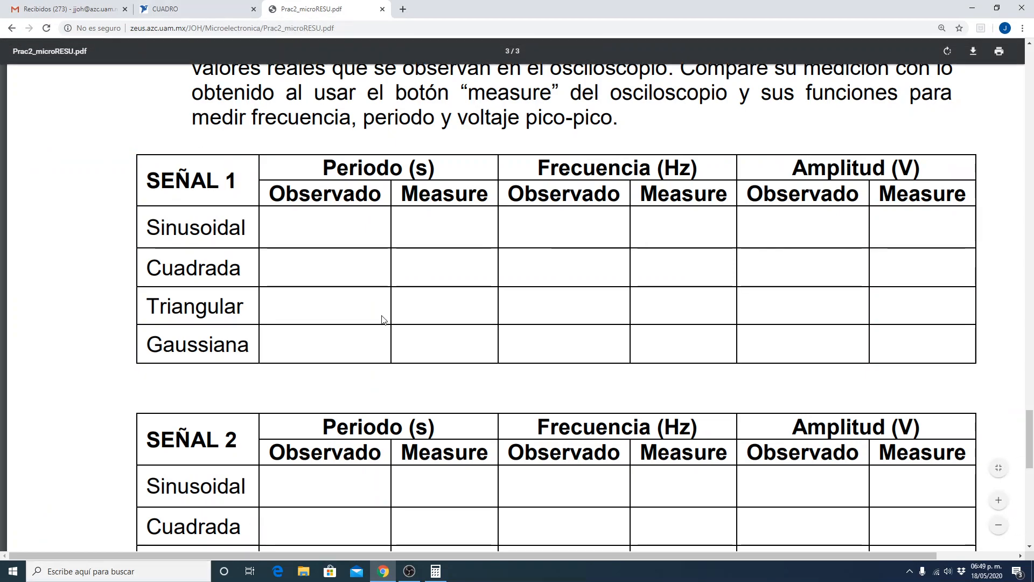
pyautogui.scroll(-2, 239, 308)
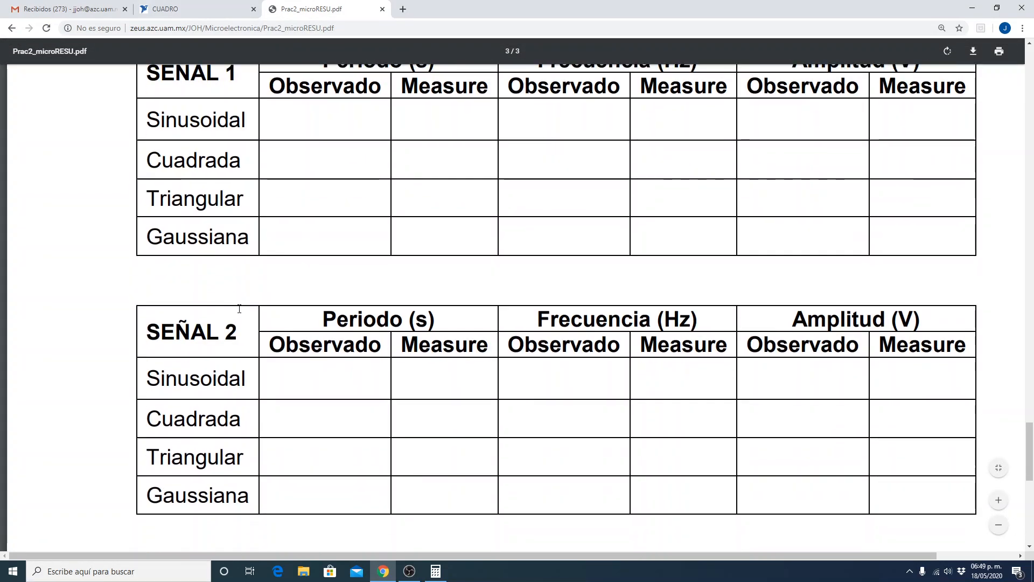
pyautogui.scroll(-3, 239, 308)
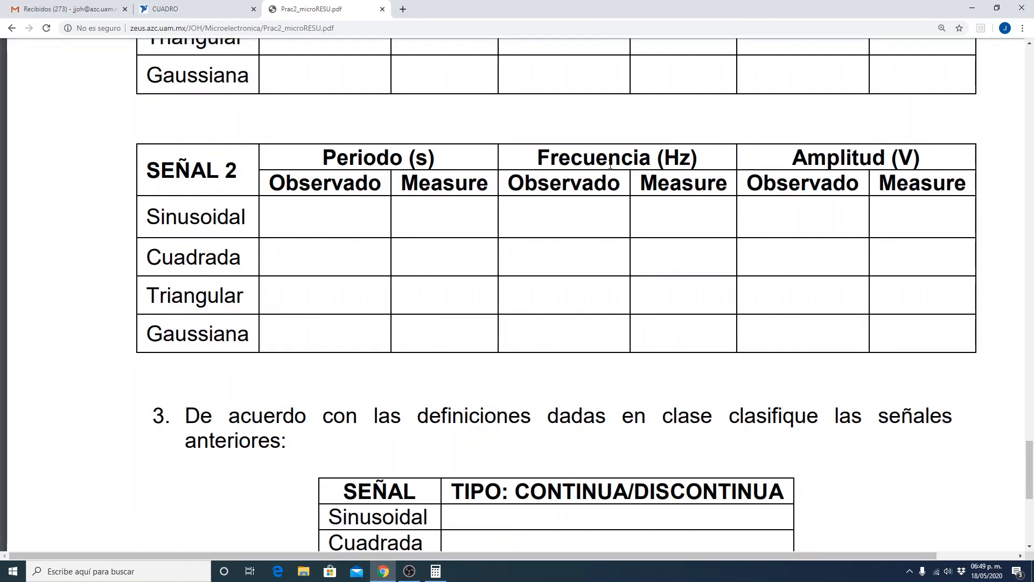
pyautogui.scroll(-4, 245, 368)
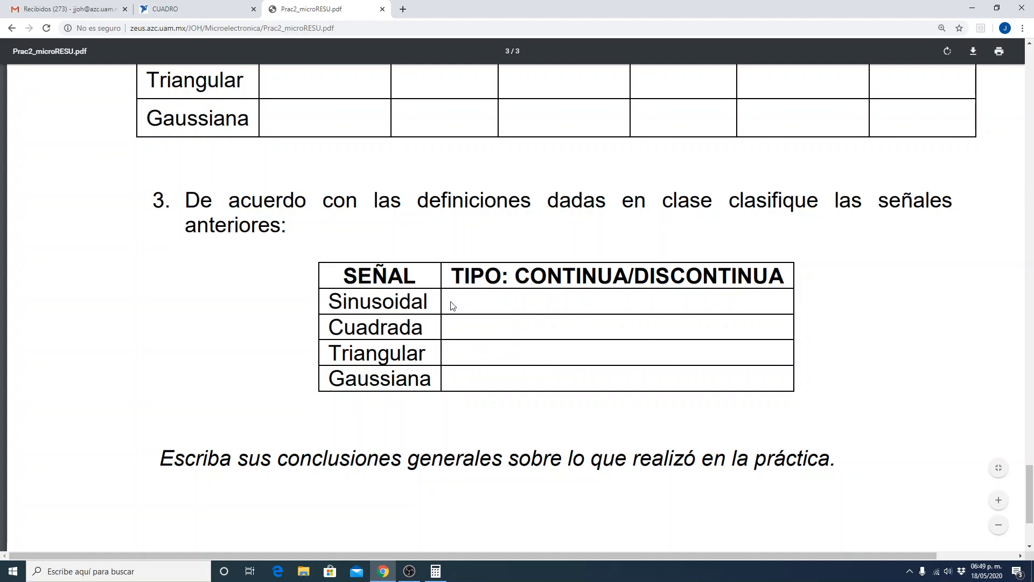
pyautogui.doubleClick(381, 378)
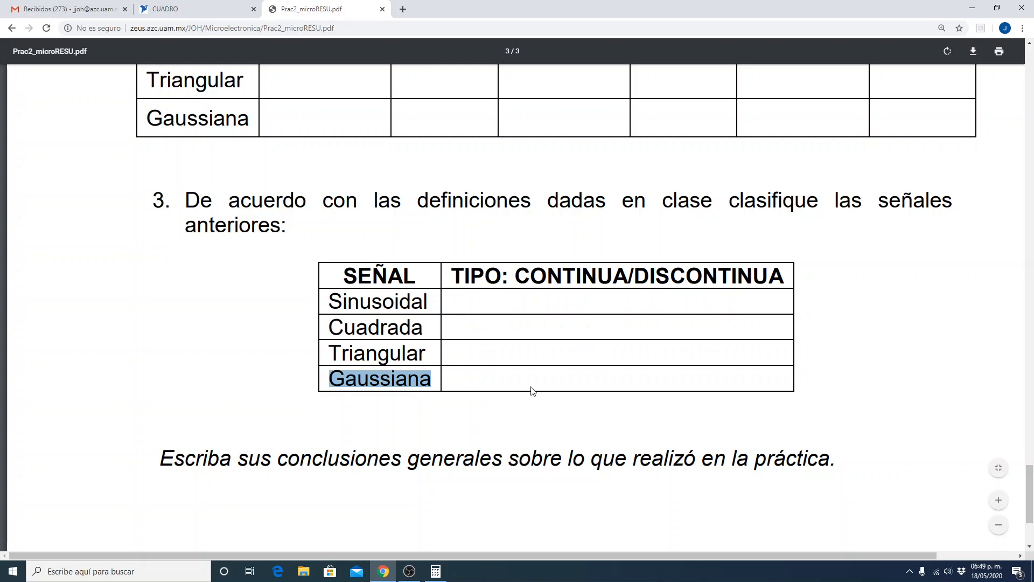
pyautogui.scroll(-3, 394, 490)
pyautogui.scroll(7, 392, 488)
pyautogui.scroll(-7, 377, 488)
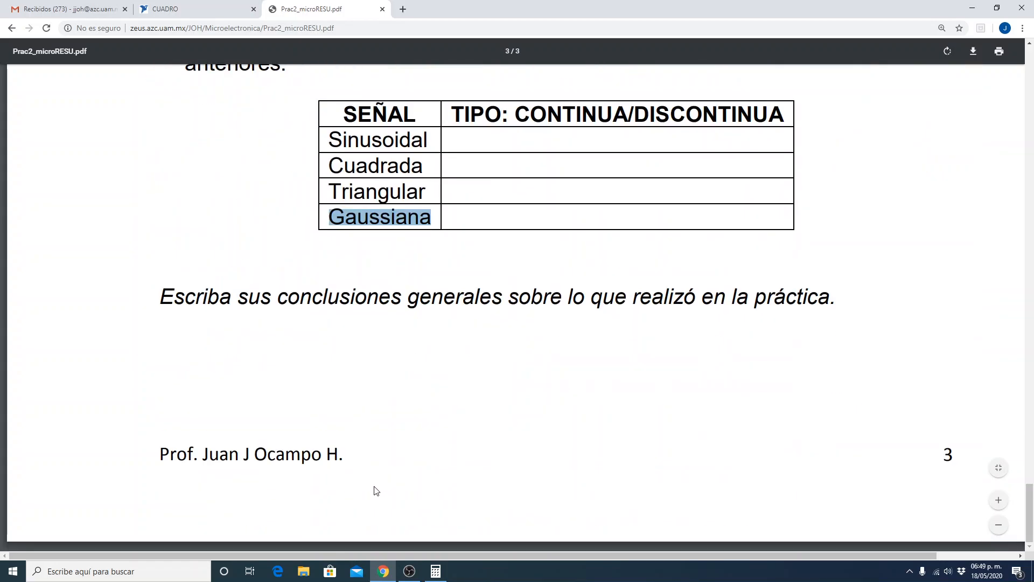
# Return to CUADRO's schematic, hide the configuration pane and delete the square-wave source V1.
pyautogui.click(198, 11)
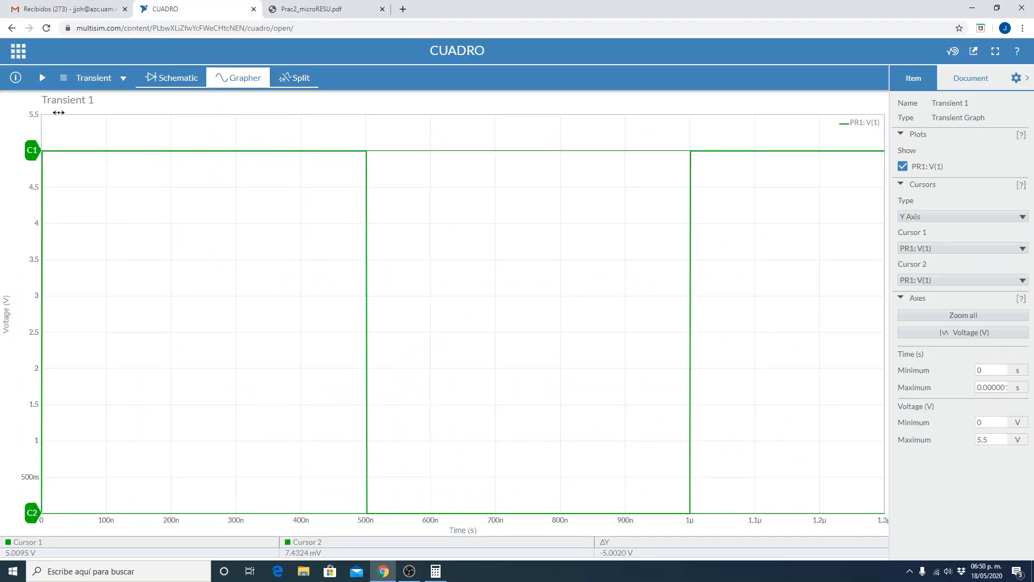
pyautogui.click(163, 80)
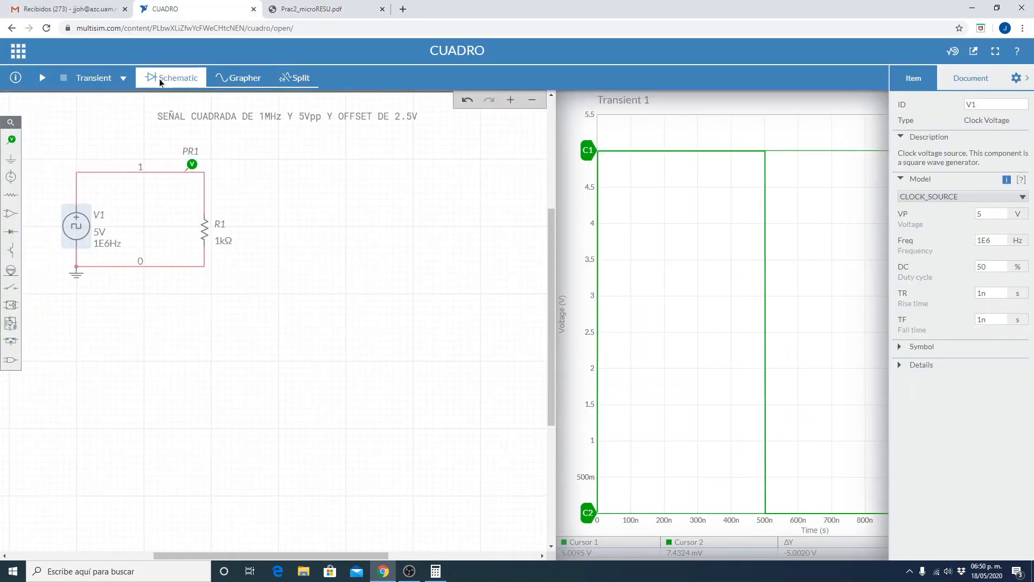
pyautogui.click(372, 469)
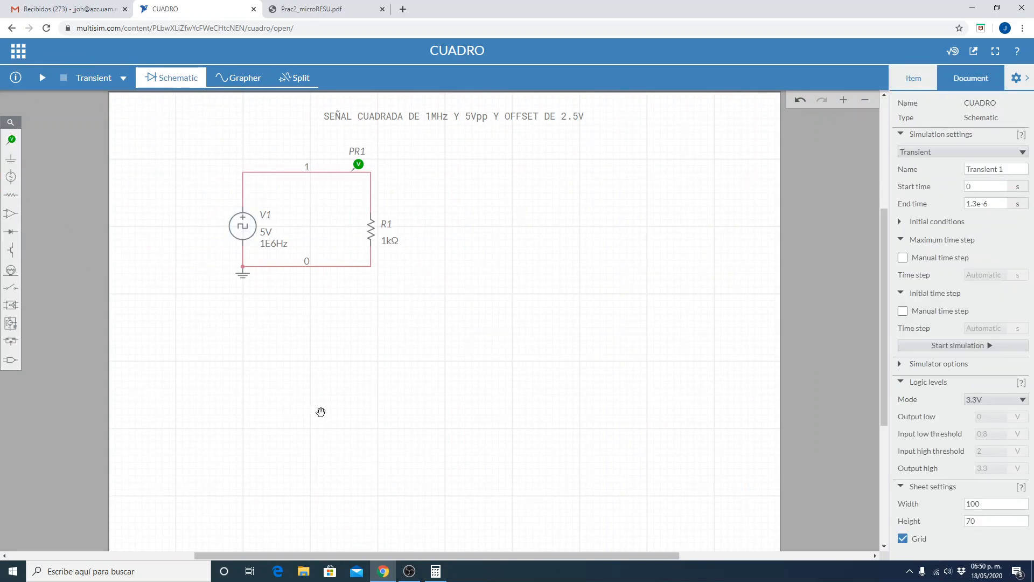
pyautogui.click(1017, 78)
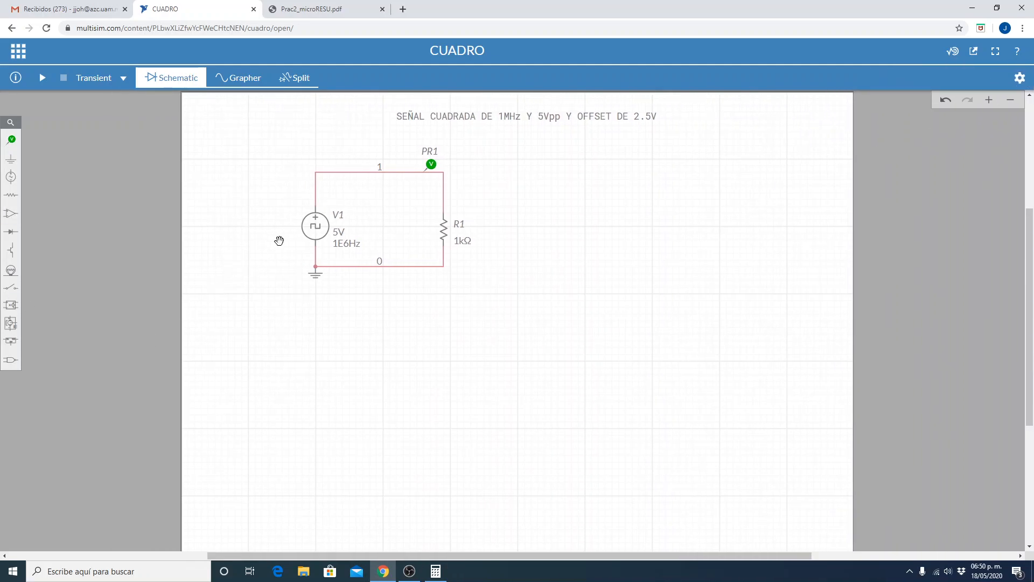
pyautogui.click(311, 229)
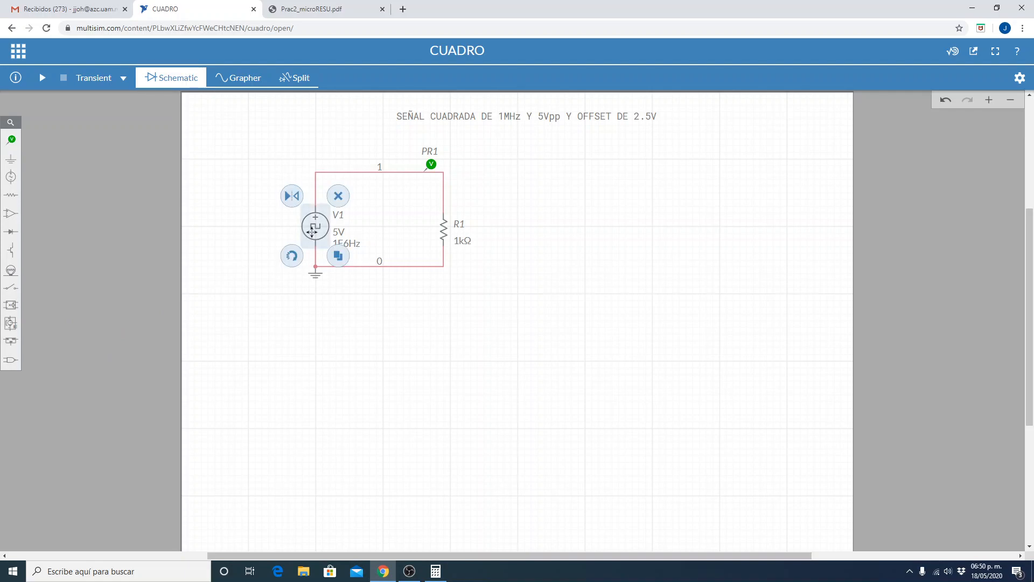
pyautogui.click(337, 195)
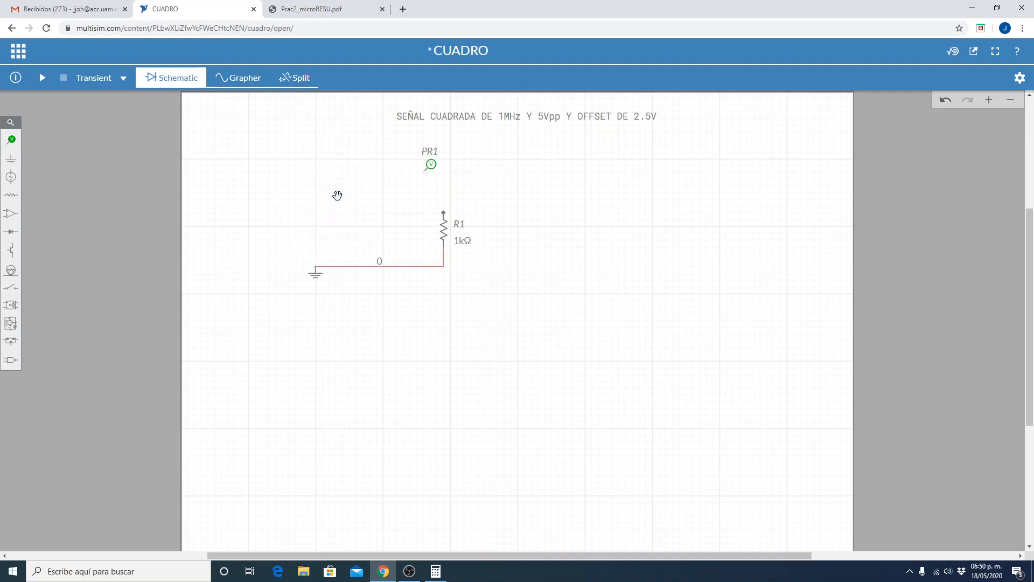
# Place a Triangular Voltage source above the ground symbol, where the square-wave source was.
pyautogui.click(10, 177)
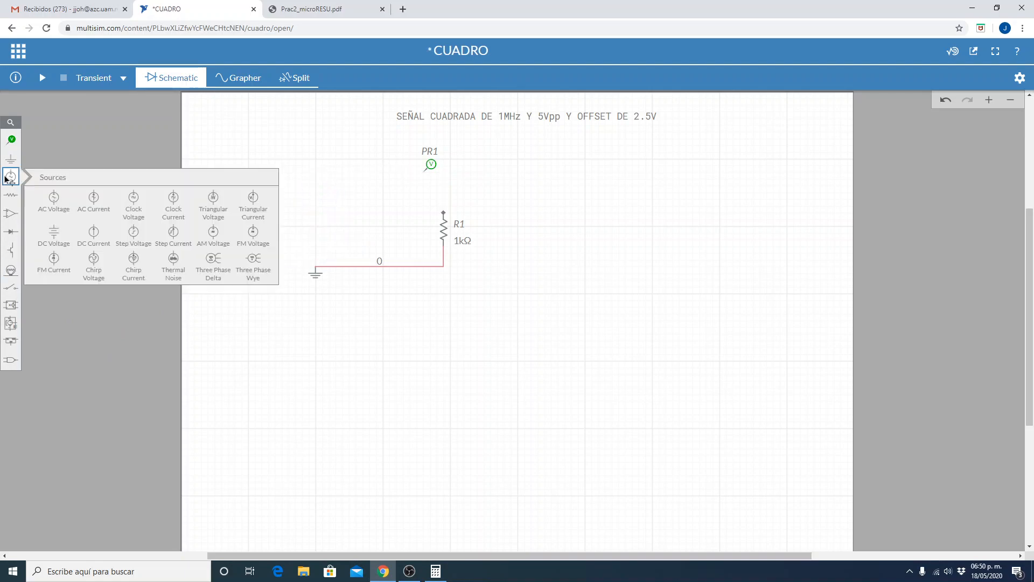
pyautogui.click(212, 200)
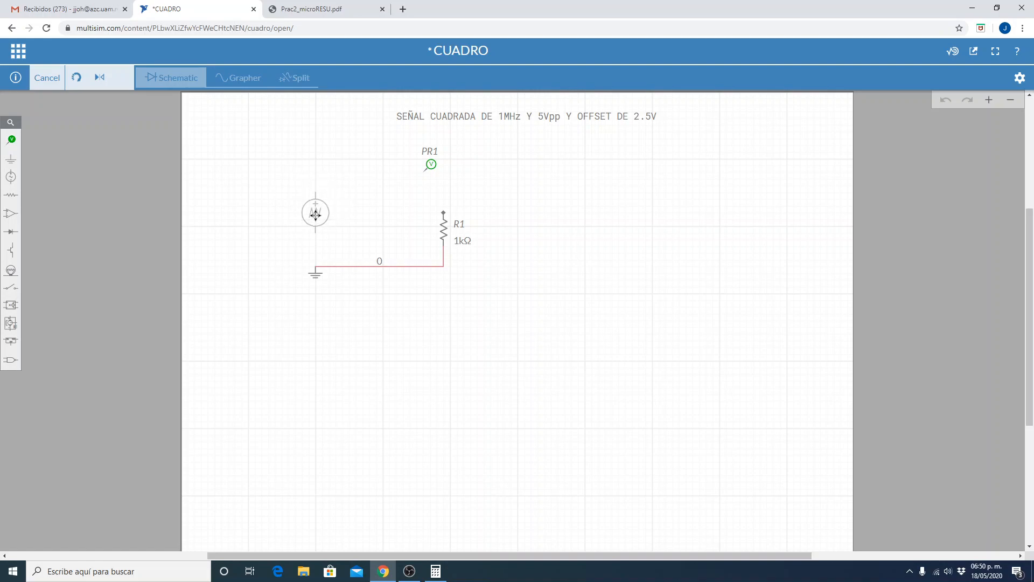
pyautogui.click(316, 214)
pyautogui.click(210, 365)
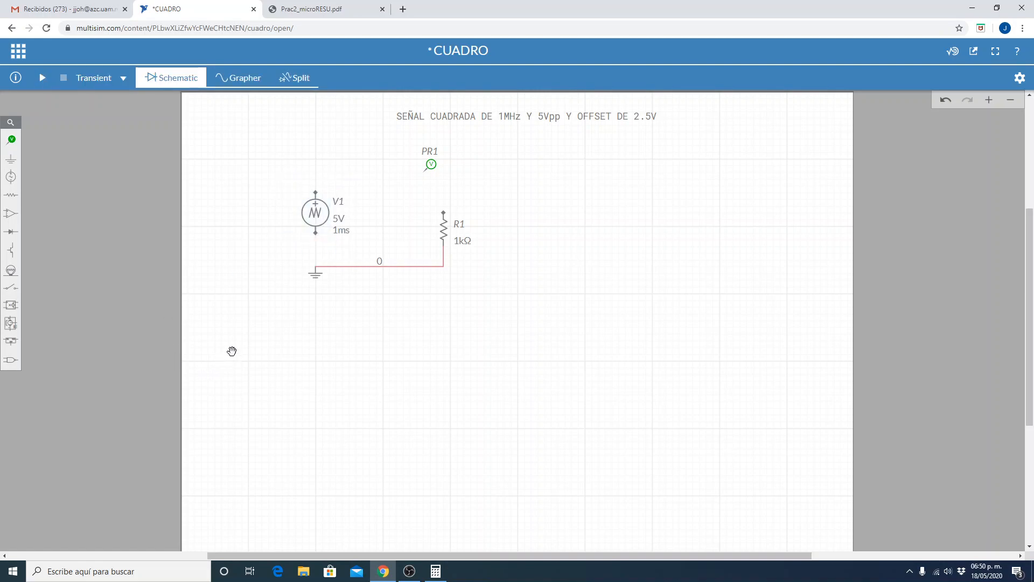
# Wire the triangular source's negative terminal to ground and its positive terminal past probe PR1 to the upper end of R1.
pyautogui.click(316, 234)
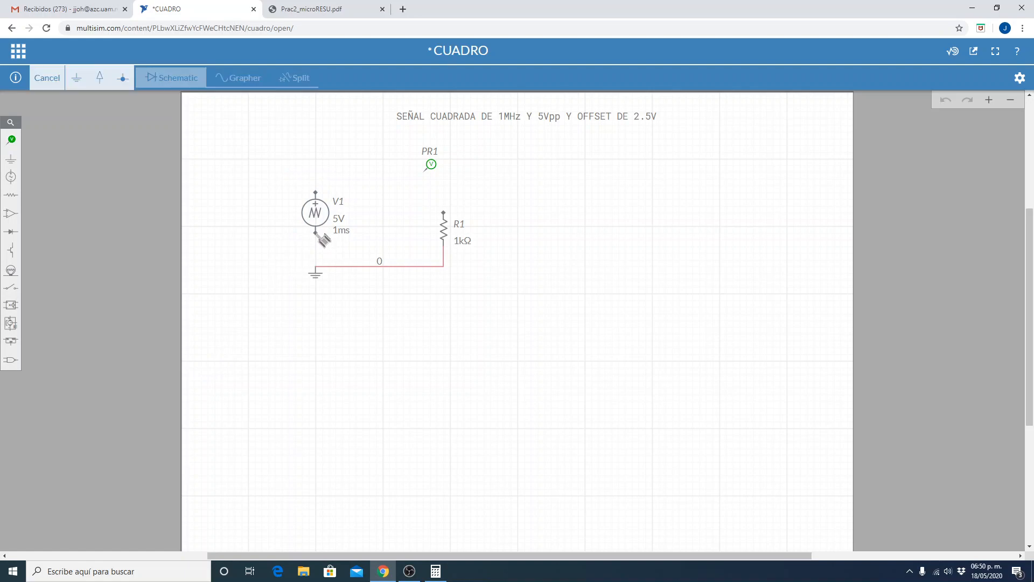
pyautogui.click(316, 266)
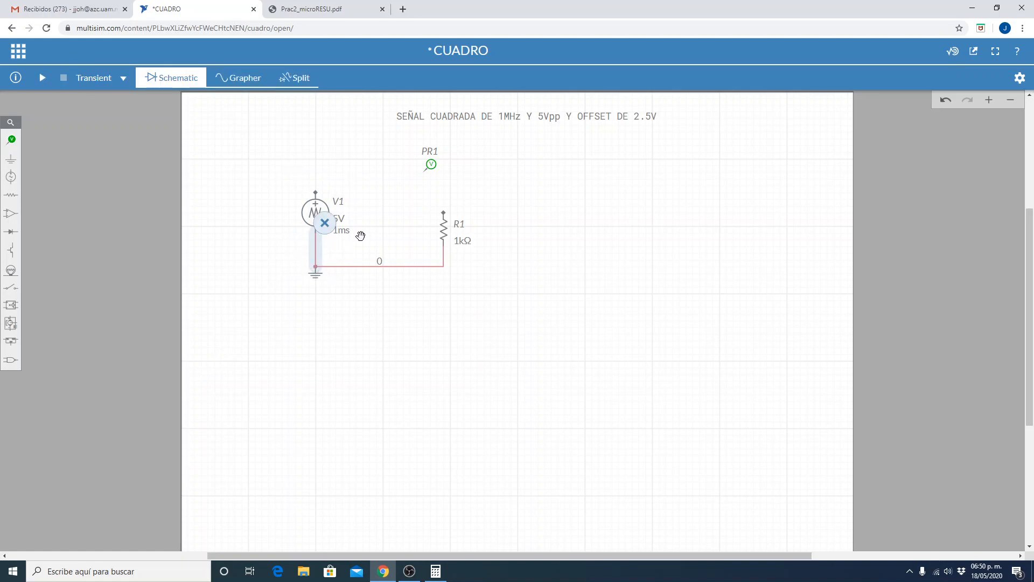
pyautogui.click(317, 193)
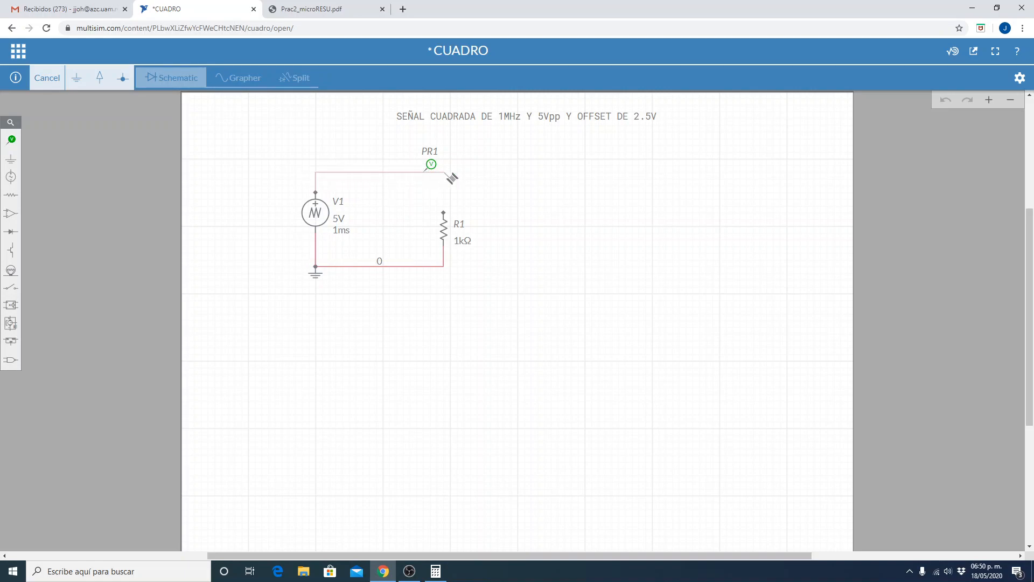
pyautogui.click(444, 212)
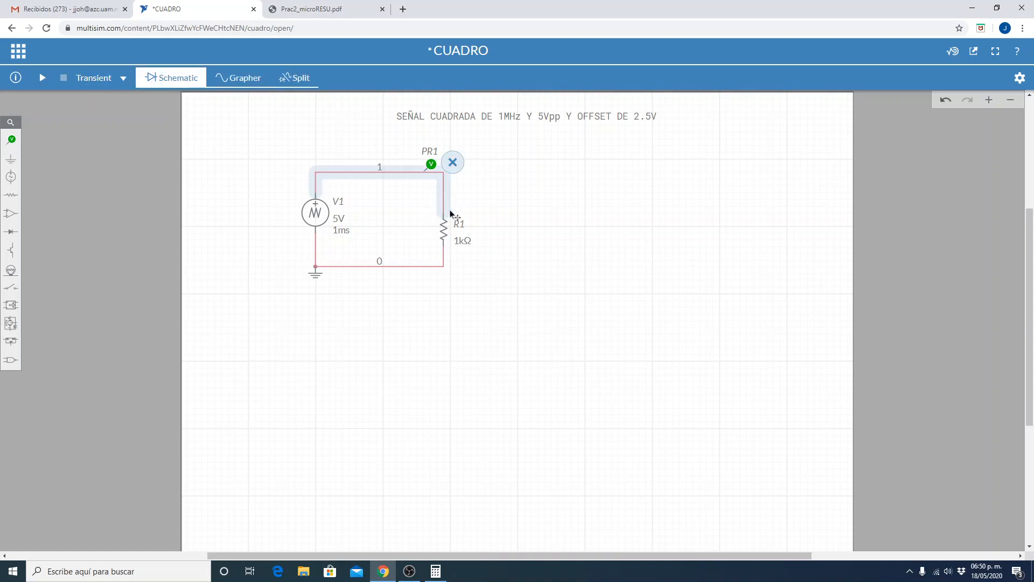
pyautogui.click(501, 203)
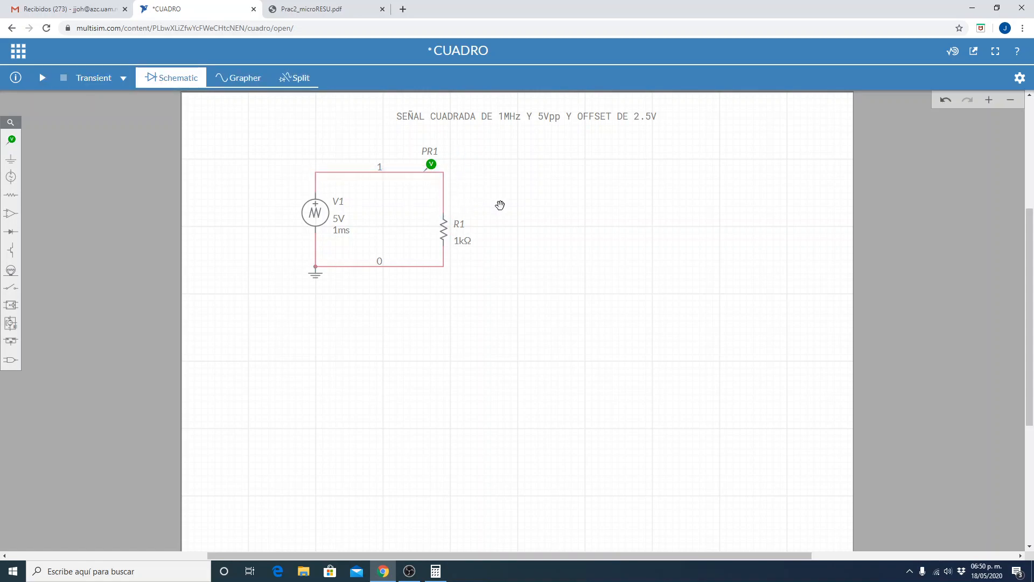
# Start saving the circuit as a new copy and name it TRIANGULO.
pyautogui.click(18, 51)
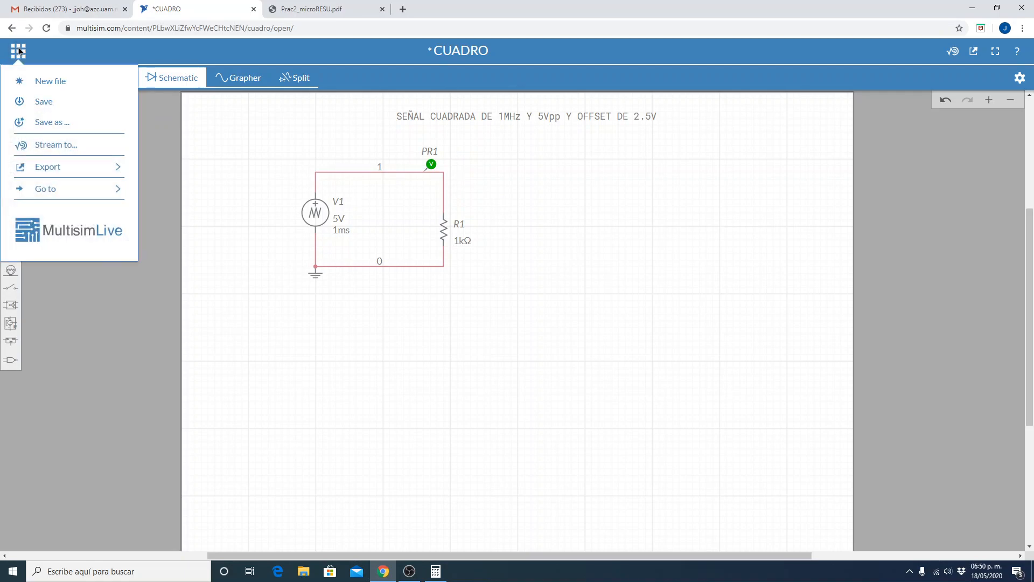
pyautogui.click(42, 121)
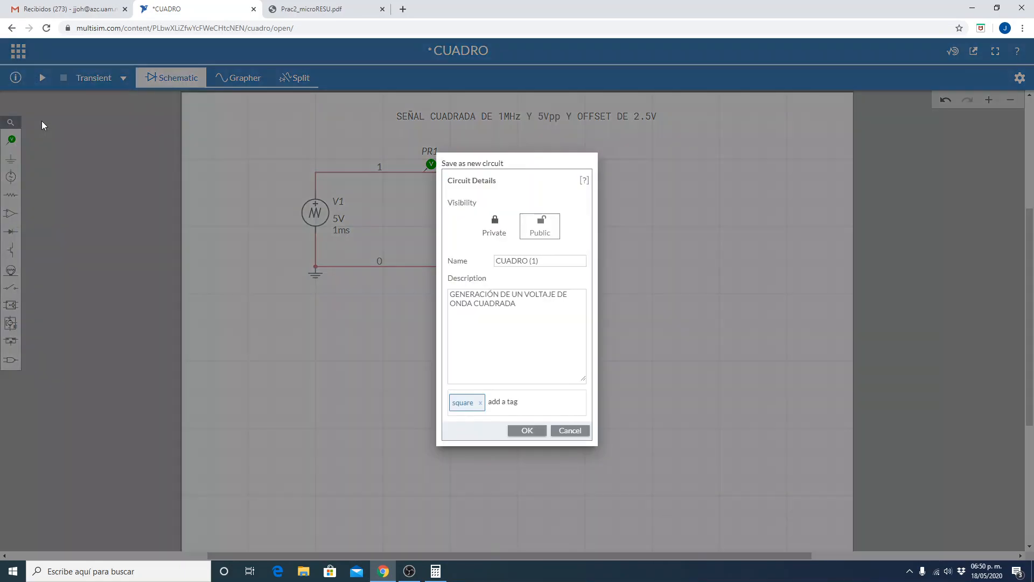
pyautogui.tripleClick(548, 261)
pyautogui.write('TRIANGULO')
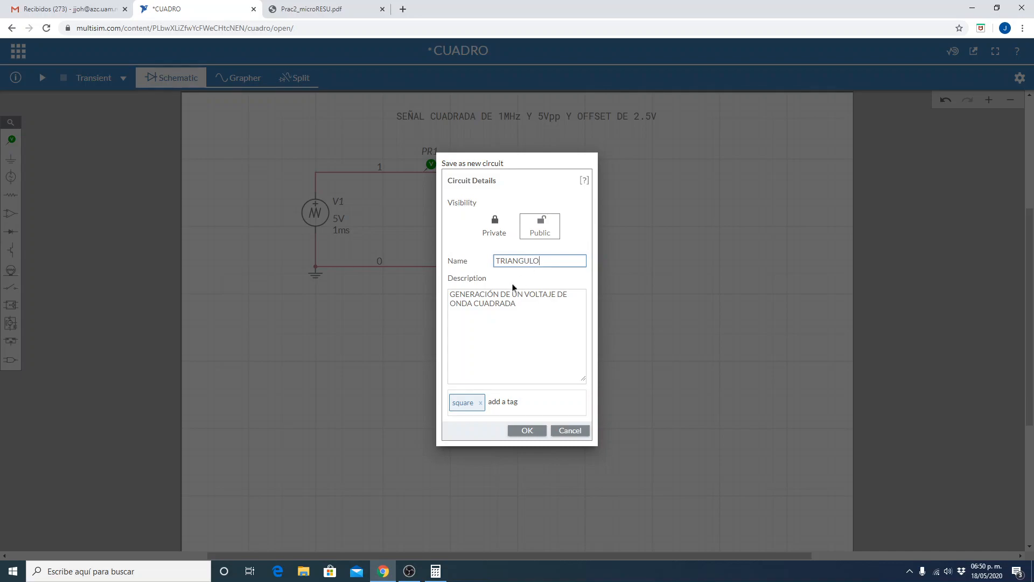
# Change the new circuit's description to GENERACIÓN DE UN VOLTAJE DE ONDA TRIANGULAR and save the copy.
pyautogui.tripleClick(539, 313)
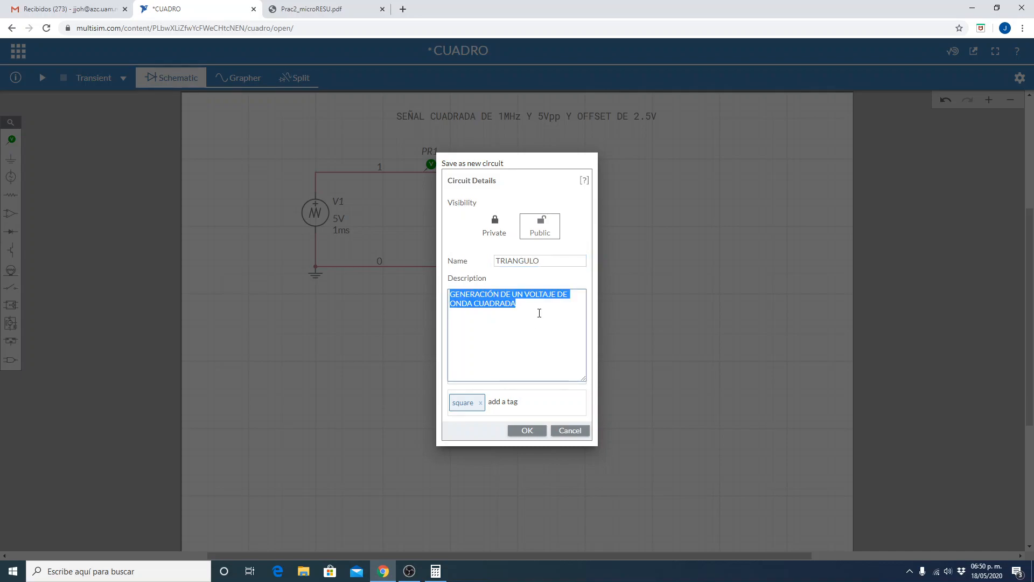
pyautogui.click(539, 313)
pyautogui.press('BackSpace')
pyautogui.press('BackSpace')
pyautogui.press('BackSpace')
pyautogui.press('BackSpace')
pyautogui.press('BackSpace')
pyautogui.write('TRIANG')
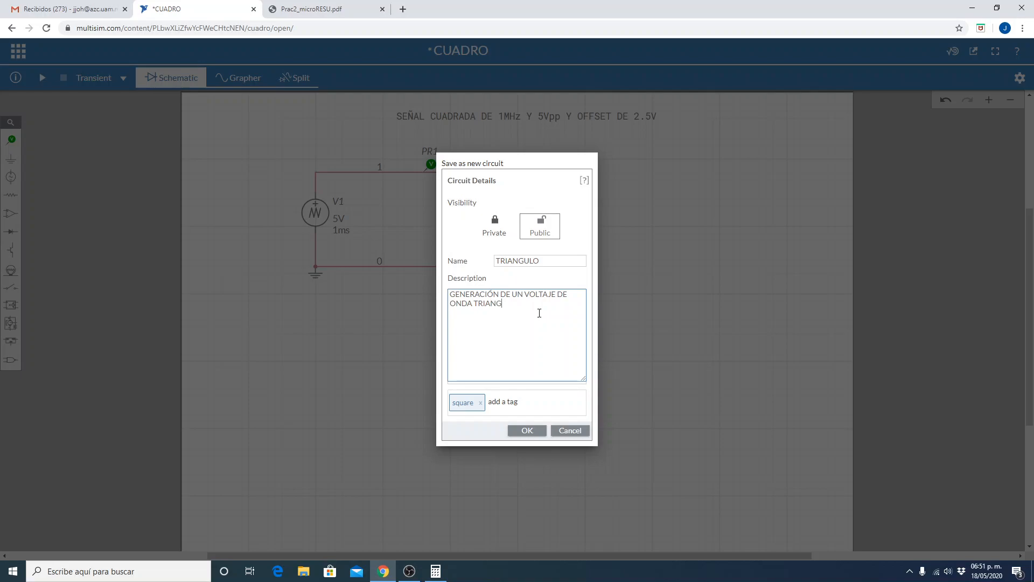
pyautogui.write('ULAR')
pyautogui.click(525, 430)
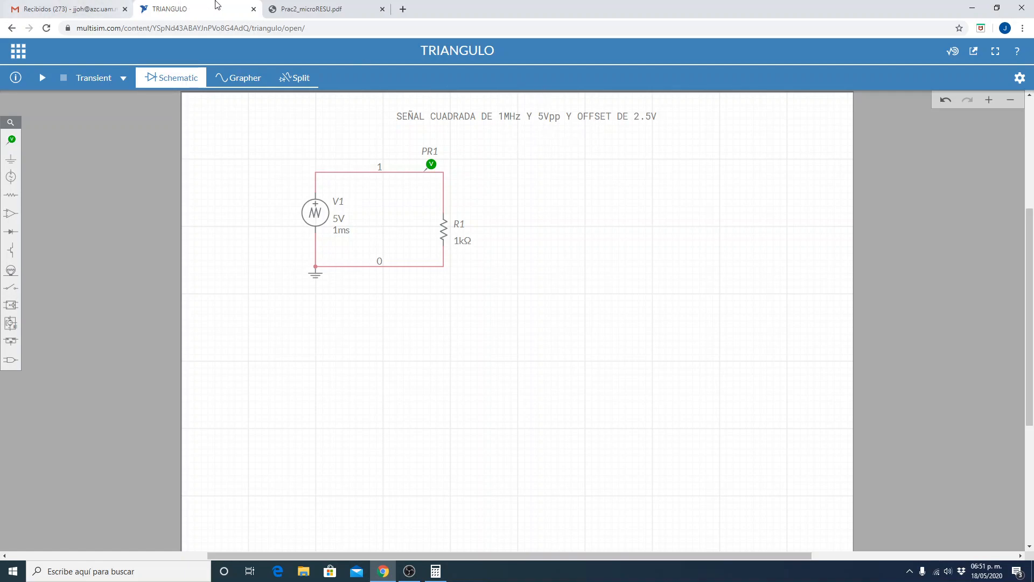
# Consult the practice PDF for the amplitude and frequency specified for Señal 1 and Señal 2.
pyautogui.click(309, 9)
pyautogui.scroll(6, 467, 271)
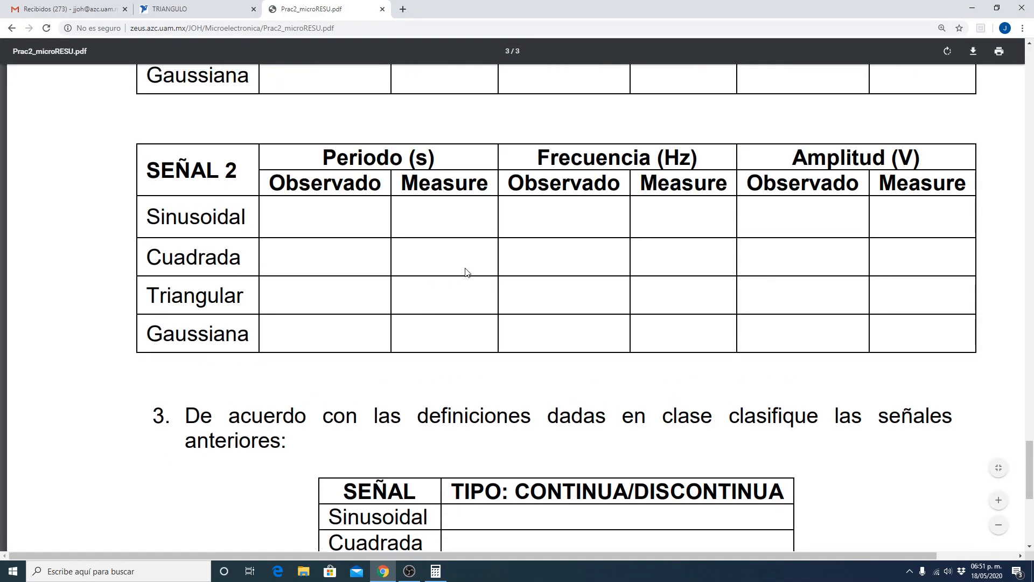
pyautogui.scroll(10, 466, 272)
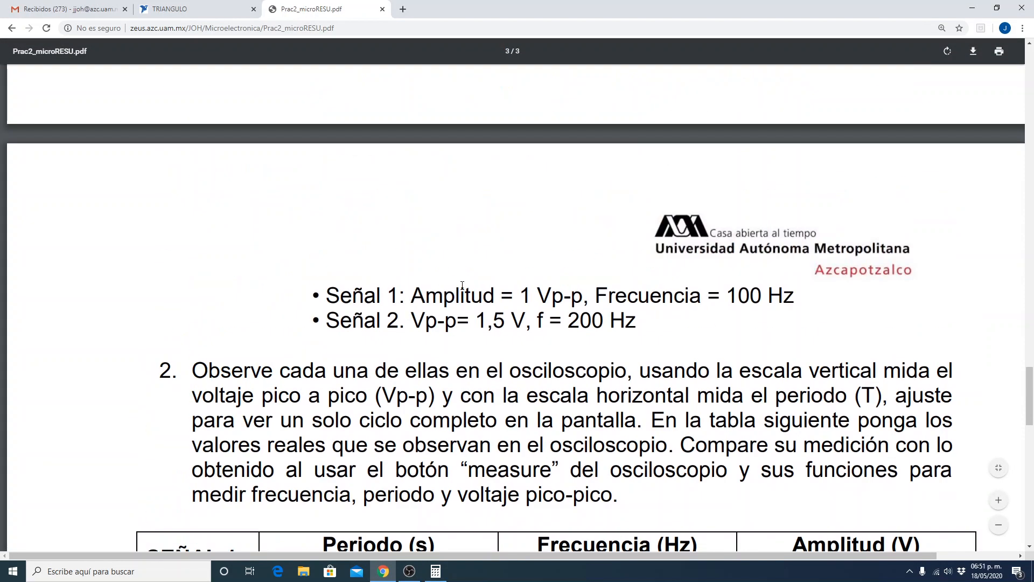
# Return from the practice PDF to the TRIANGULO circuit and change the frequency in its text annotation to 150KHz.
pyautogui.scroll(7, 462, 285)
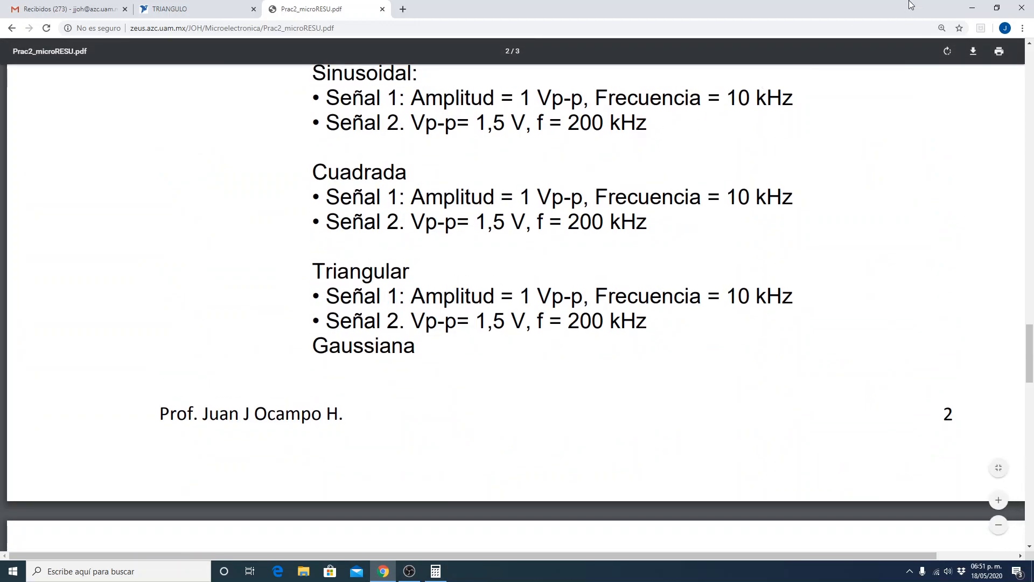
pyautogui.click(191, 9)
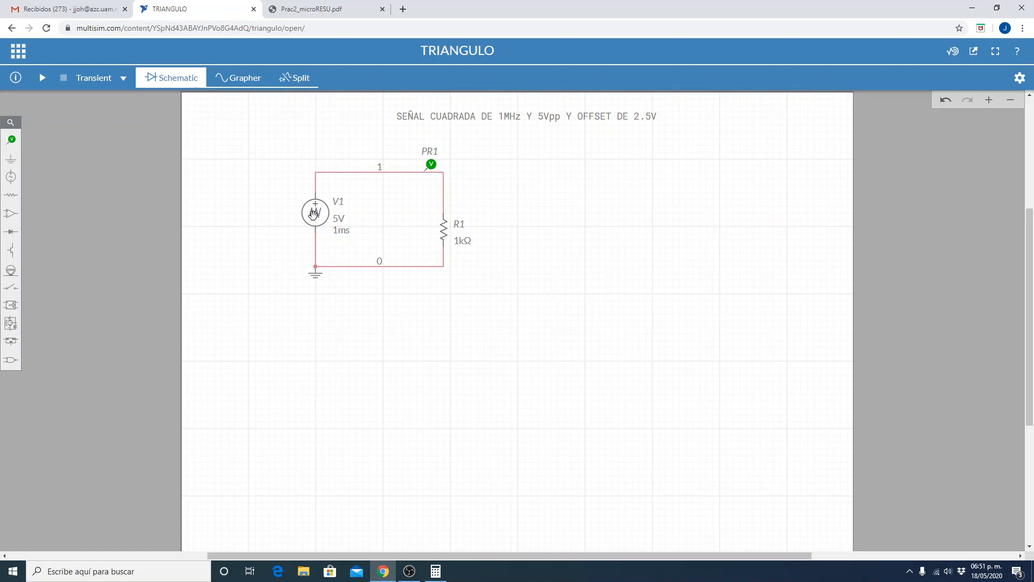
pyautogui.click(516, 116)
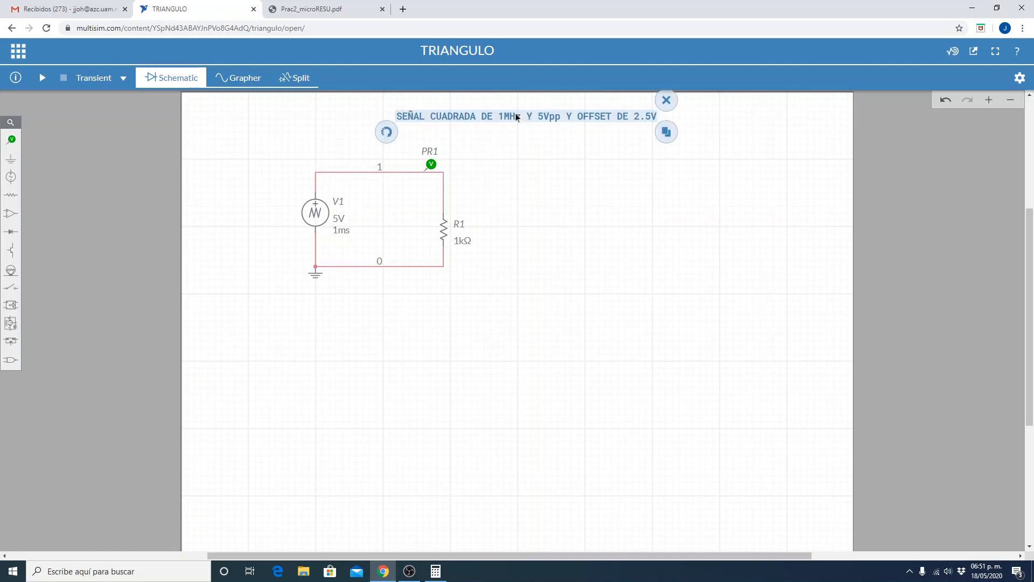
pyautogui.doubleClick(515, 114)
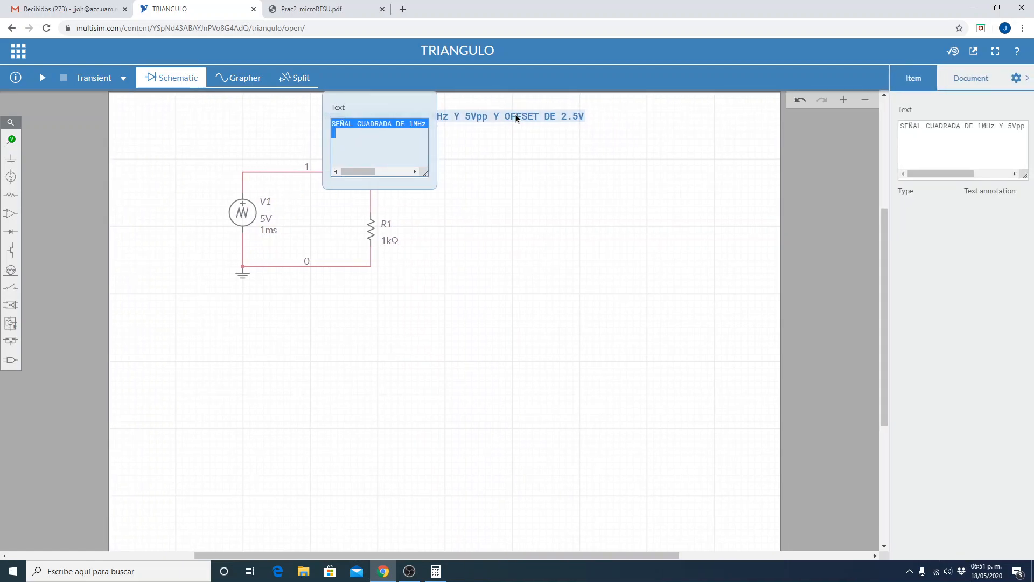
pyautogui.press('Right')
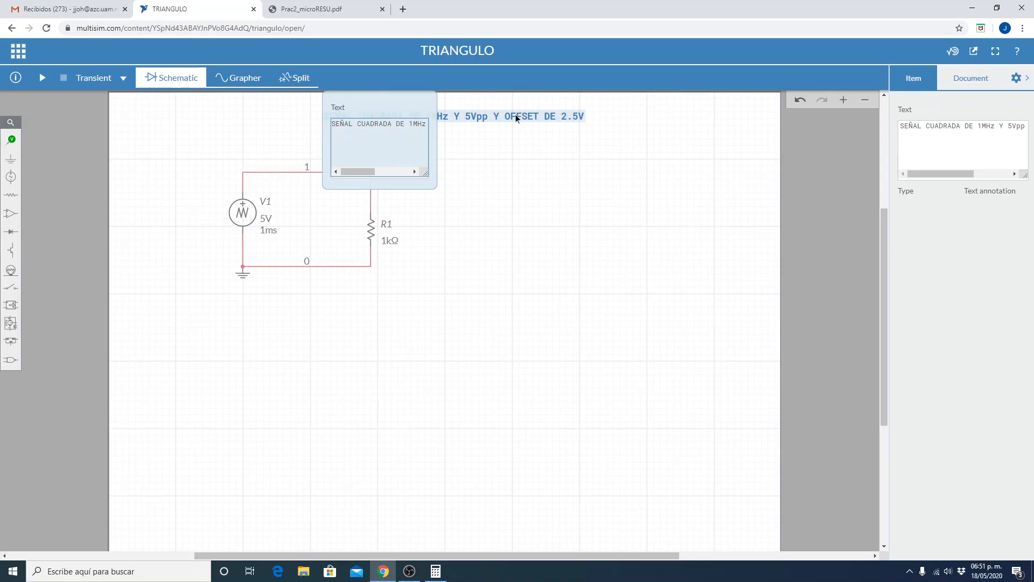
pyautogui.press('BackSpace')
pyautogui.press('BackSpace')
pyautogui.write('30')
pyautogui.press('BackSpace')
pyautogui.press('BackSpace')
pyautogui.press('BackSpace')
pyautogui.write('150')
# Change the annotation's voltage to 3Vpp and remove its offset wording.
pyautogui.press('Right')
pyautogui.press('Right')
pyautogui.press('Right')
pyautogui.press('Right')
pyautogui.press('Right')
pyautogui.press('Right')
pyautogui.press('Right')
pyautogui.press('Right')
pyautogui.press('Right')
pyautogui.press('Right')
pyautogui.press('Right')
pyautogui.press('Right')
pyautogui.press('Right')
pyautogui.press('Right')
pyautogui.press('Right')
pyautogui.press('Right')
pyautogui.press('Right')
pyautogui.press('Right')
pyautogui.press('Right')
pyautogui.press('Right')
pyautogui.press('BackSpace')
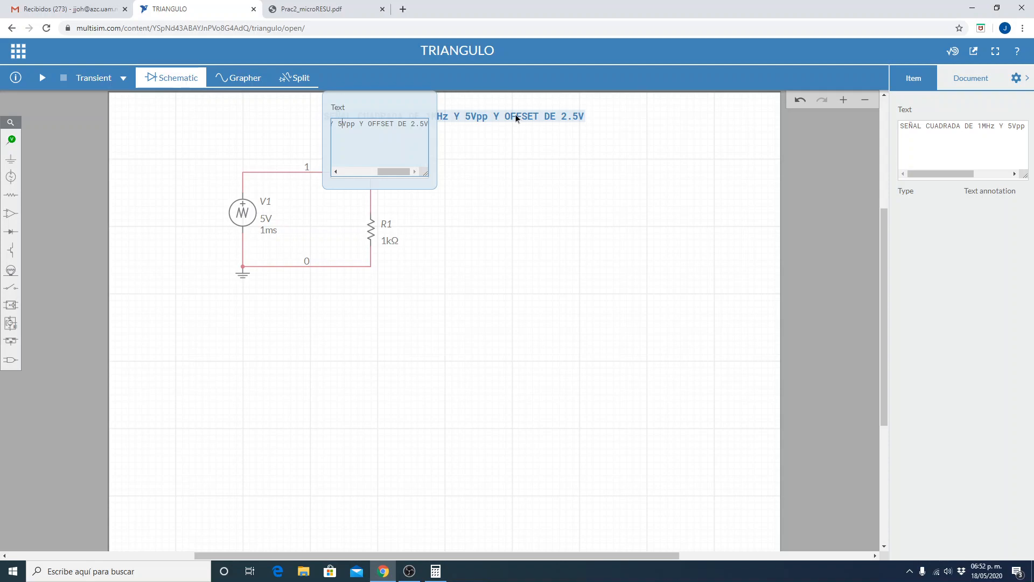
pyautogui.write('3')
pyautogui.press('BackSpace')
pyautogui.press('Left')
pyautogui.press('Left')
pyautogui.press('Left')
pyautogui.press('Left')
pyautogui.press('Left')
pyautogui.press('Left')
pyautogui.press('Left')
pyautogui.press('Left')
pyautogui.press('Left')
pyautogui.press('Left')
pyautogui.press('Left')
pyautogui.press('Left')
pyautogui.press('Left')
pyautogui.press('Left')
pyautogui.press('Left')
pyautogui.press('Left')
pyautogui.press('Left')
pyautogui.press('Left')
pyautogui.press('Return')
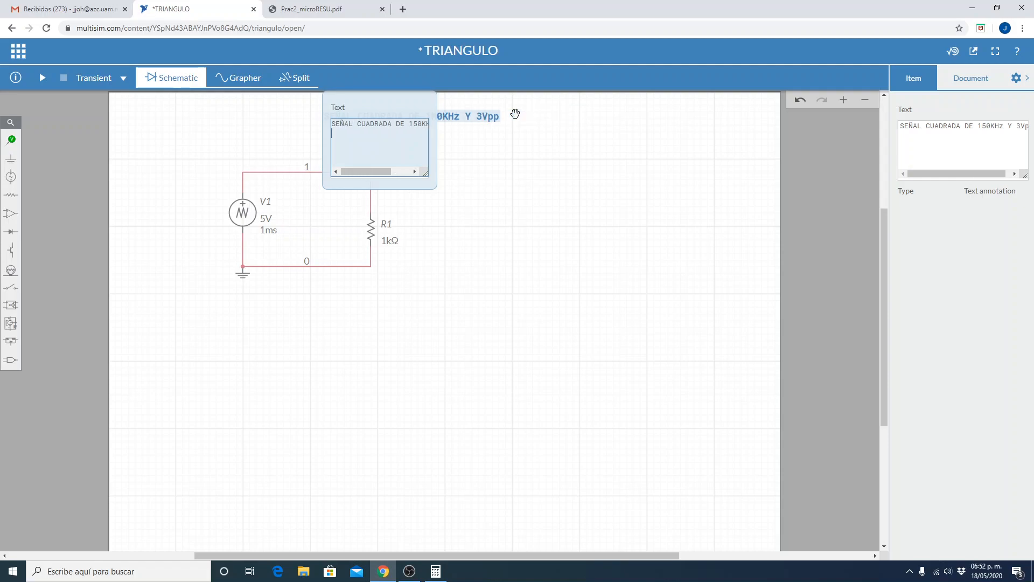
pyautogui.click(565, 266)
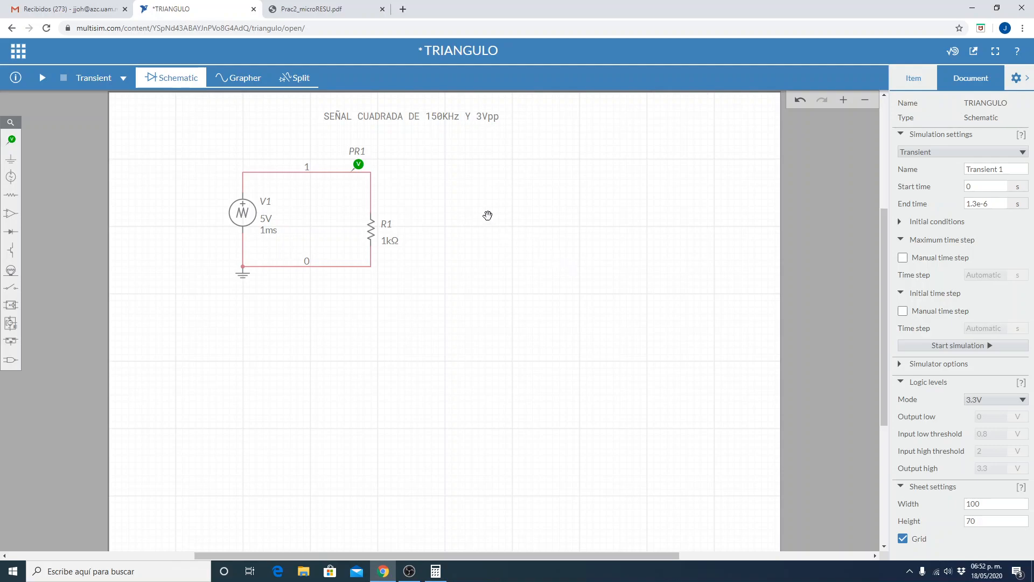
# Set the voltage amplitude VA of triangular source V1 to 1.5 V.
pyautogui.click(250, 213)
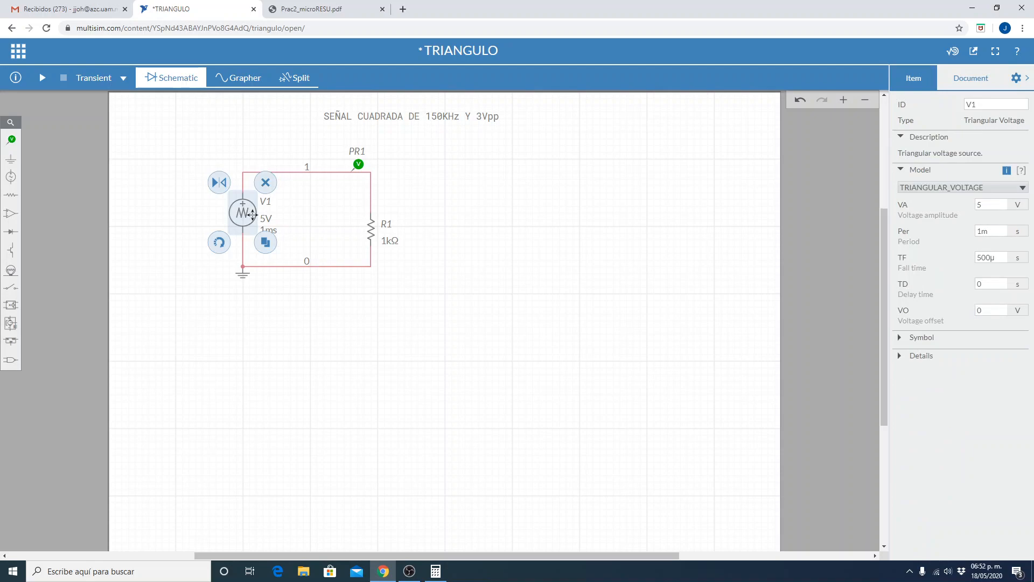
pyautogui.click(317, 420)
pyautogui.click(244, 211)
pyautogui.click(991, 206)
pyautogui.doubleClick(991, 206)
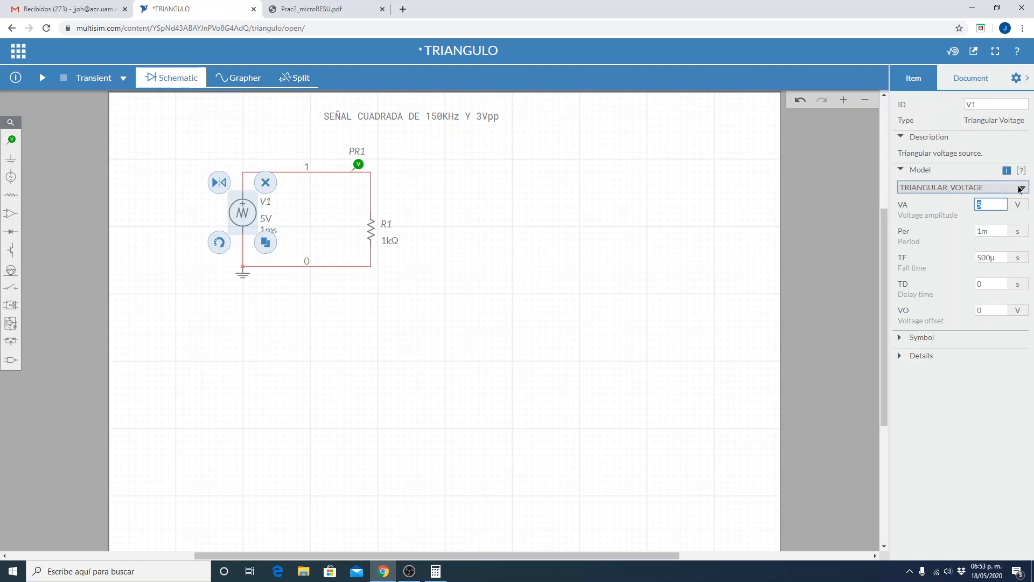
pyautogui.write('1.5')
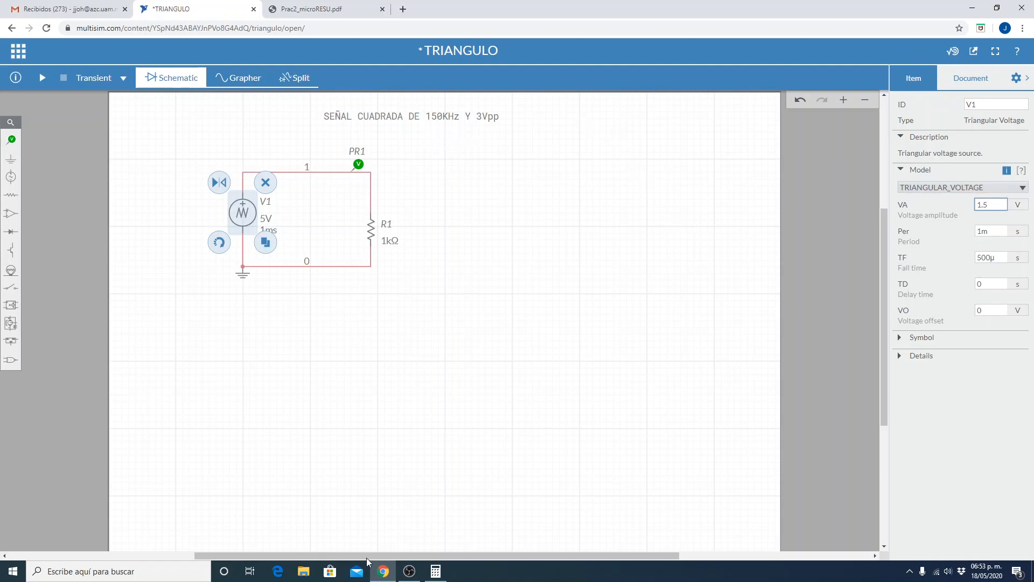
# Switch to the Windows calculator, compute the reciprocal of 150e3 for the period, and copy the result.
pyautogui.click(437, 573)
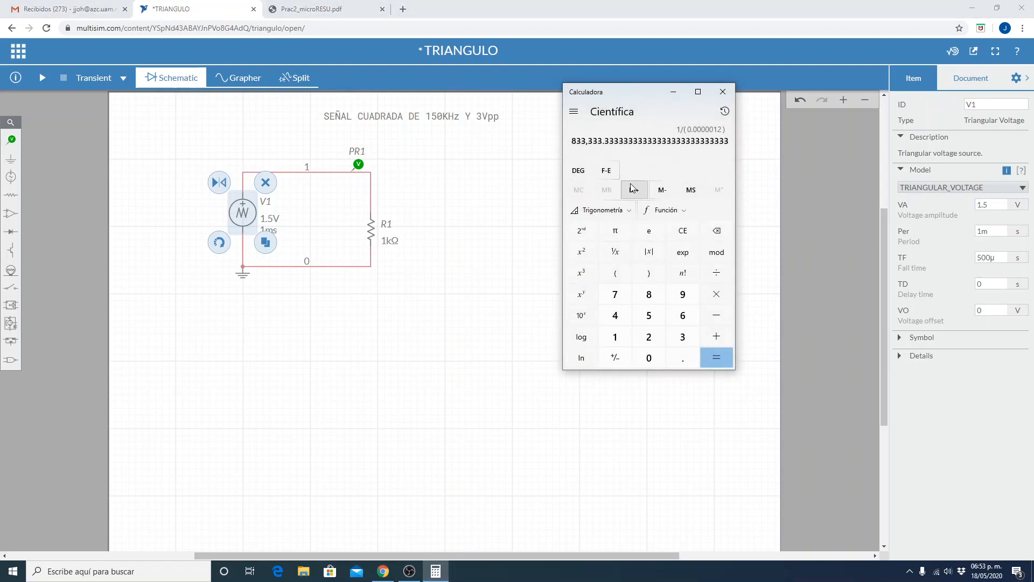
pyautogui.click(692, 236)
pyautogui.click(693, 237)
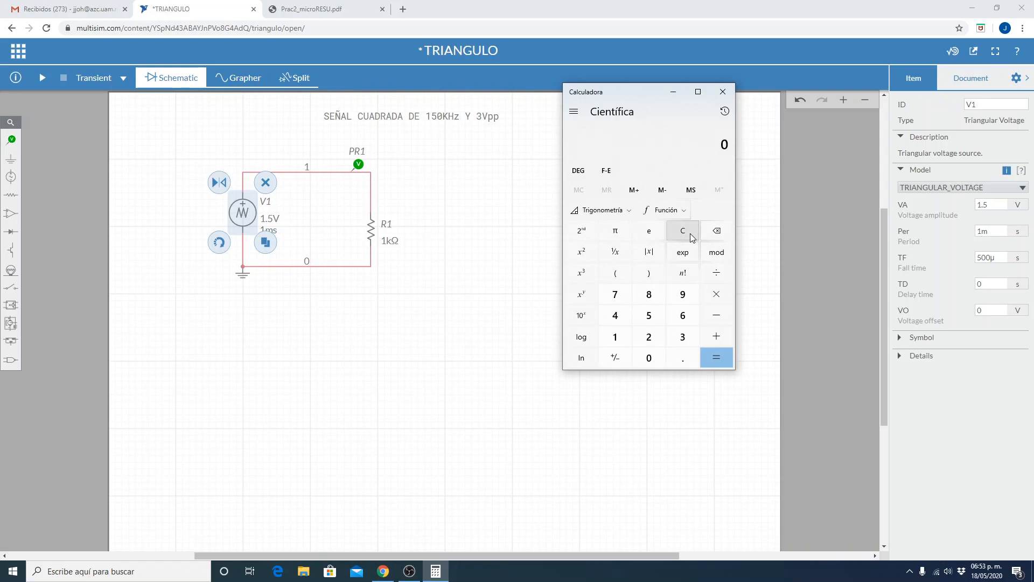
pyautogui.write('150')
pyautogui.write('x3')
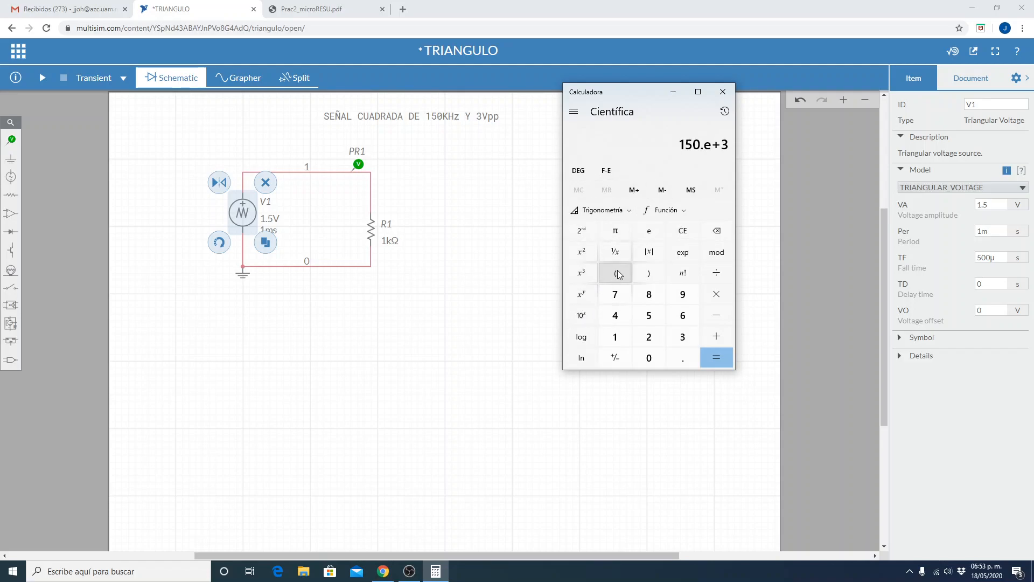
pyautogui.click(620, 251)
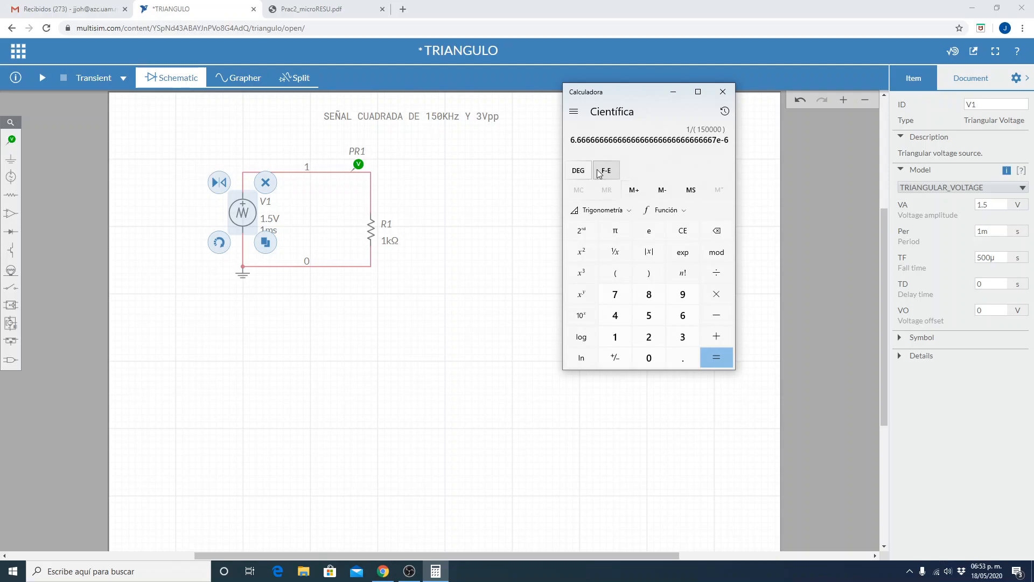
pyautogui.click(576, 114)
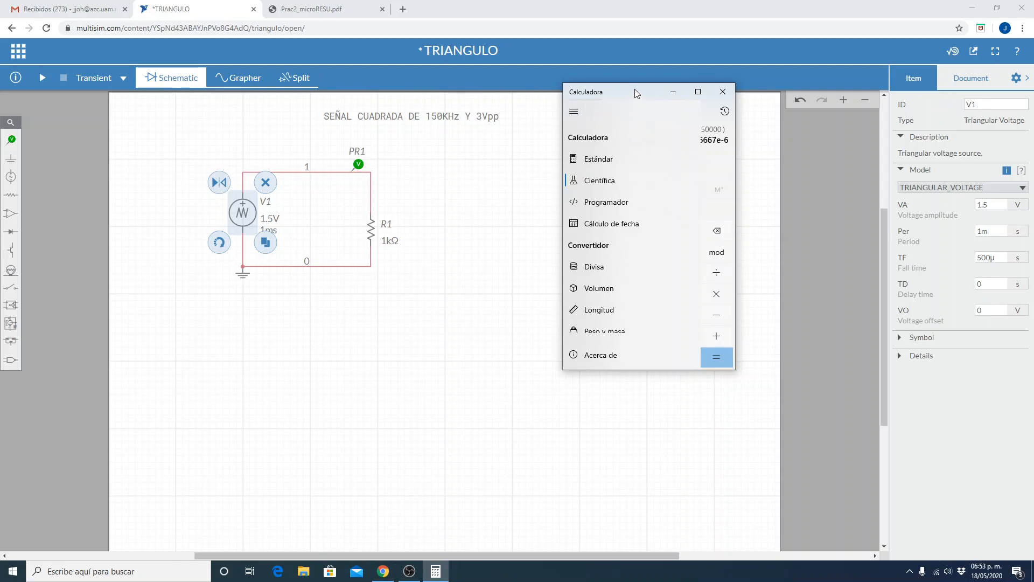
pyautogui.click(724, 167)
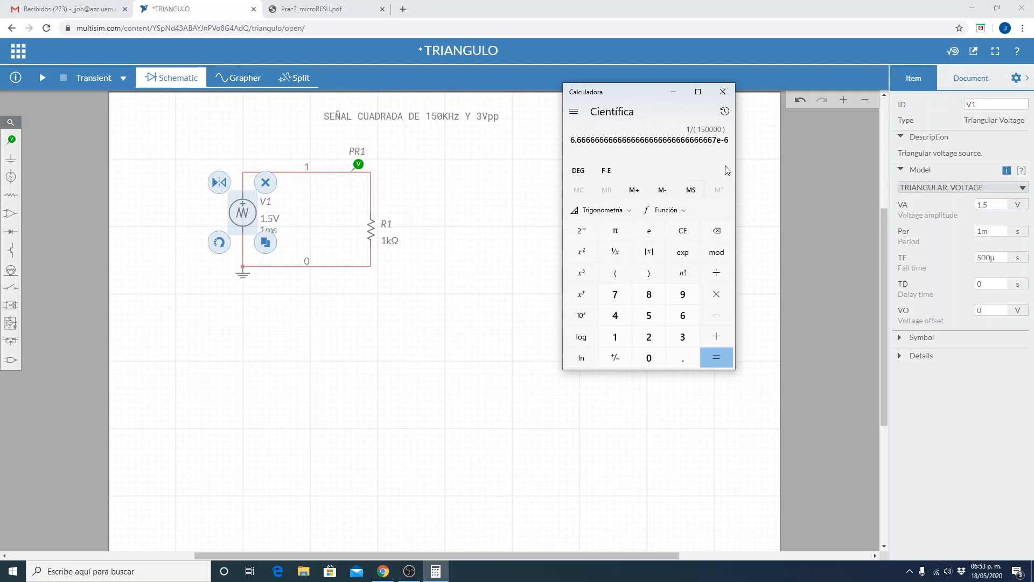
# Paste the calculated period into V1's Per parameter and shorten it to 6.667e-6 s.
pyautogui.doubleClick(999, 234)
pyautogui.hotkey('ctrl', 'v')
pyautogui.click(995, 257)
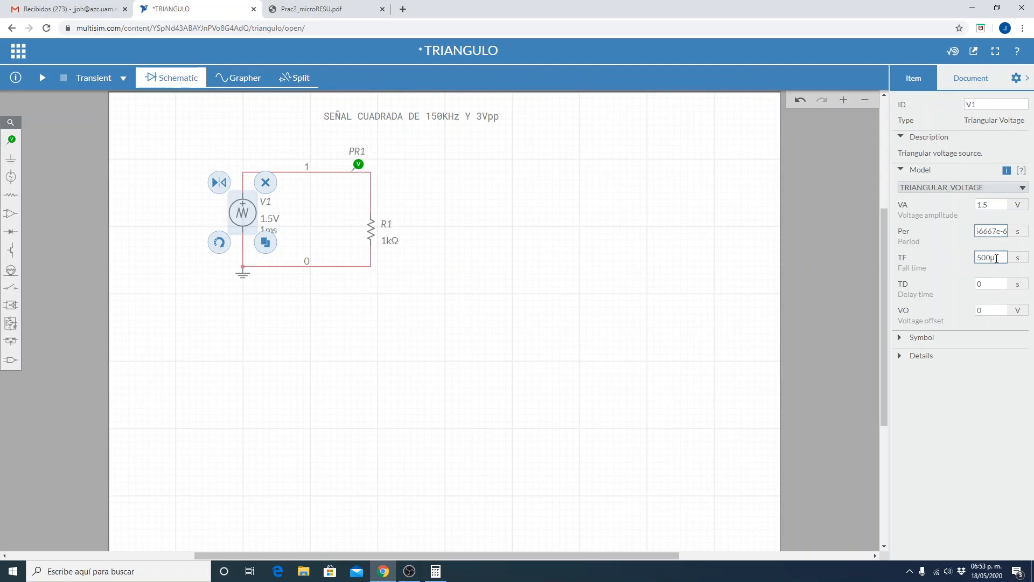
pyautogui.doubleClick(1001, 261)
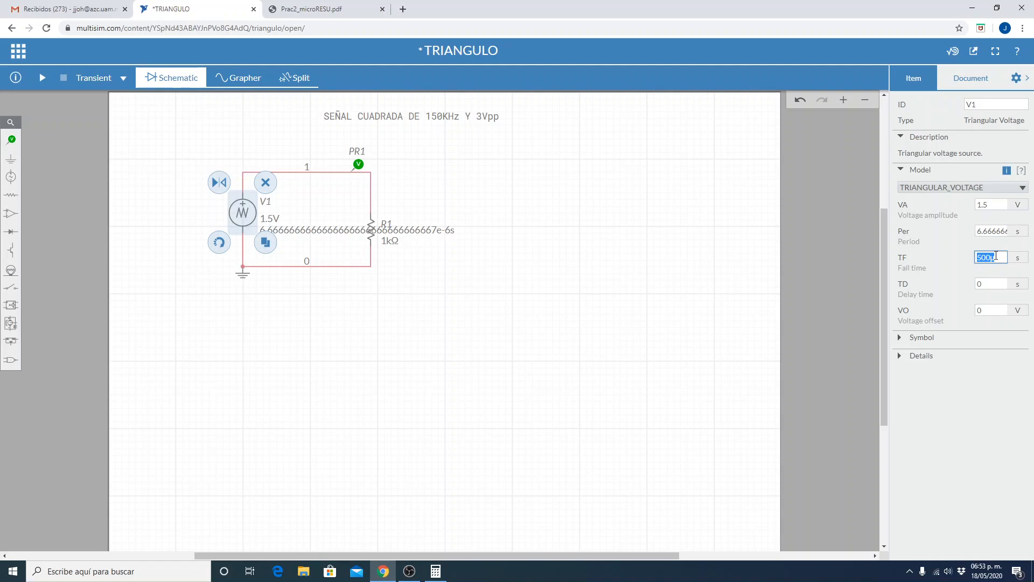
pyautogui.click(433, 229)
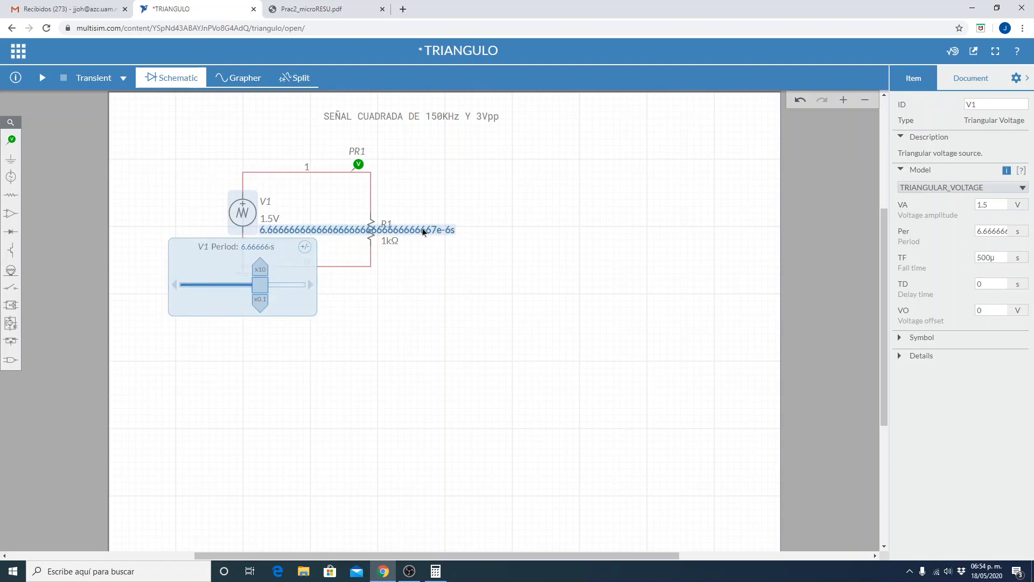
pyautogui.click(982, 233)
pyautogui.doubleClick(983, 233)
pyautogui.press('Home')
pyautogui.press('Delete')
pyautogui.press('Delete')
pyautogui.press('Delete')
pyautogui.press('Return')
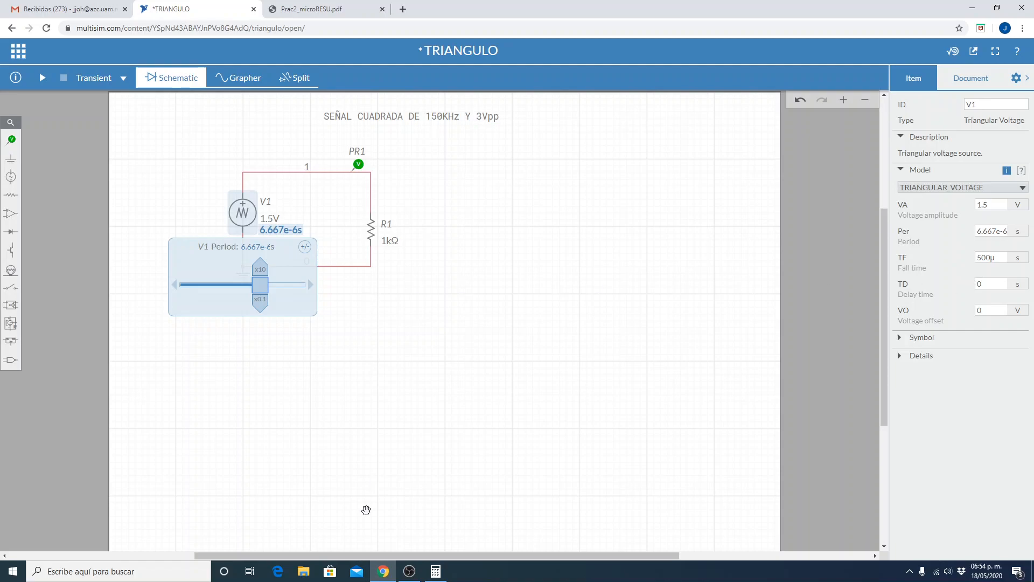
# Divide the calculated period by 2 in the Windows calculator to get the source's fall time.
pyautogui.click(435, 570)
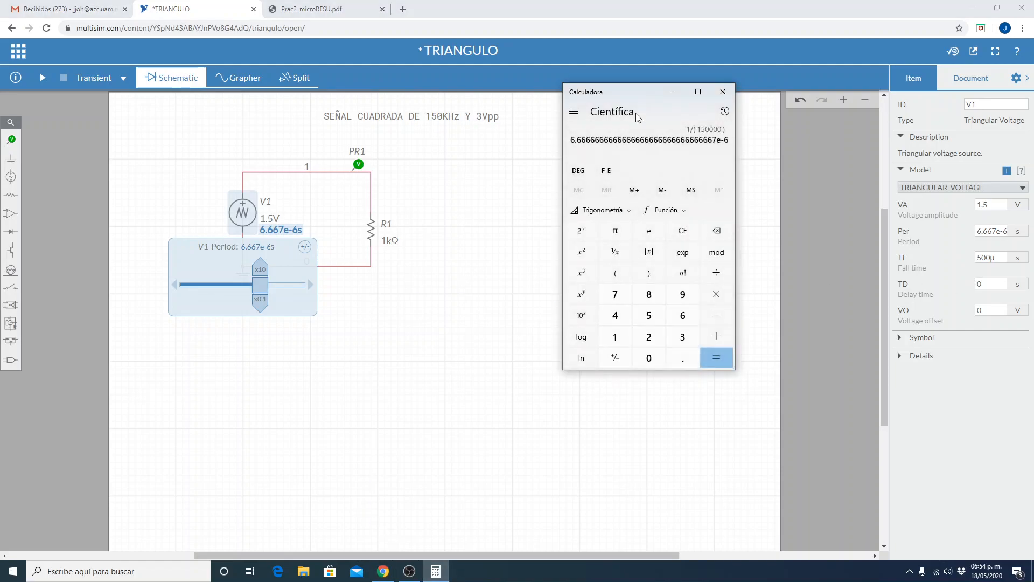
pyautogui.click(716, 273)
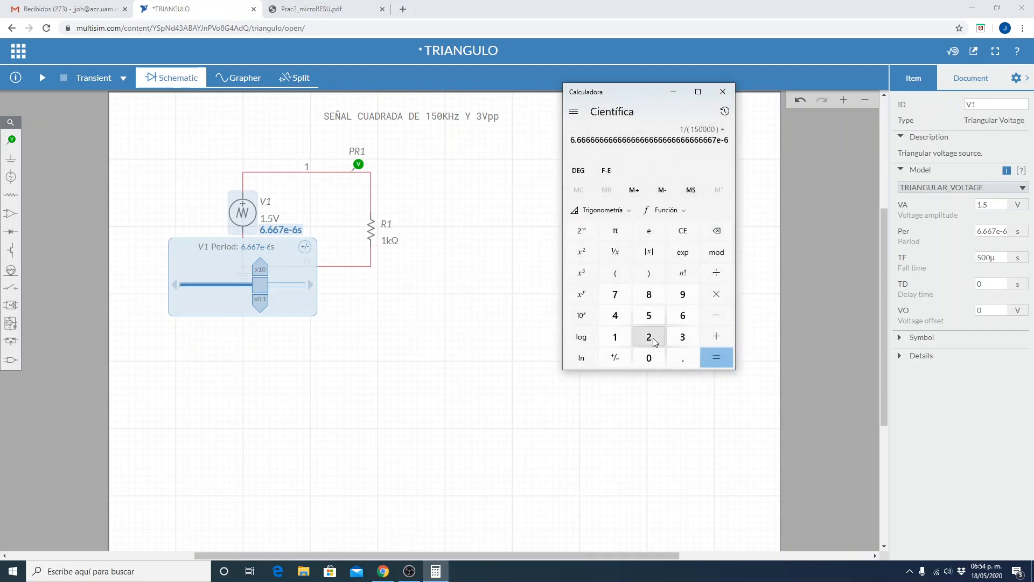
pyautogui.click(653, 342)
pyautogui.click(723, 355)
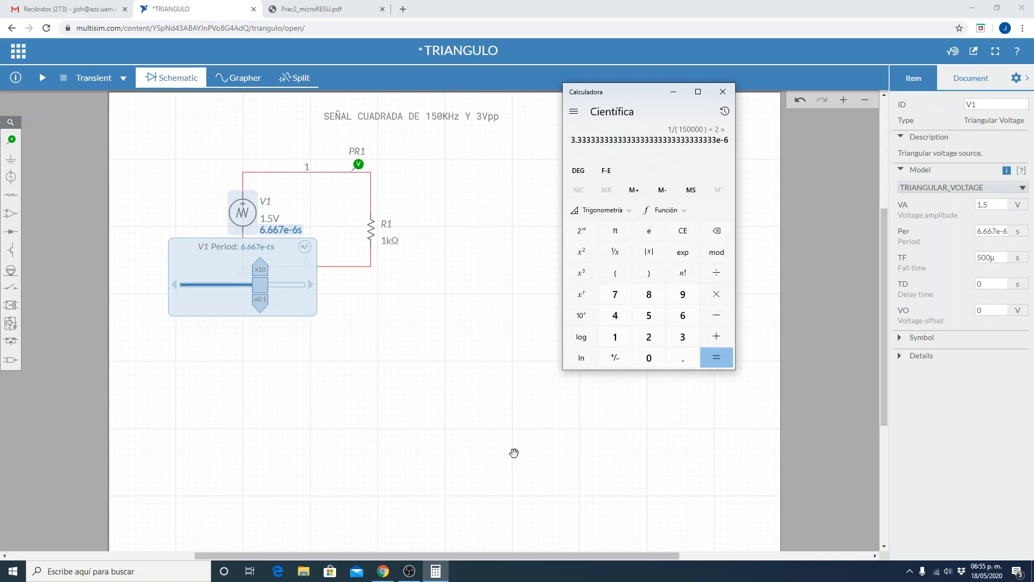
# Set V1's fall time TF to the calculated half period and save the circuit.
pyautogui.click(1003, 257)
pyautogui.doubleClick(1000, 257)
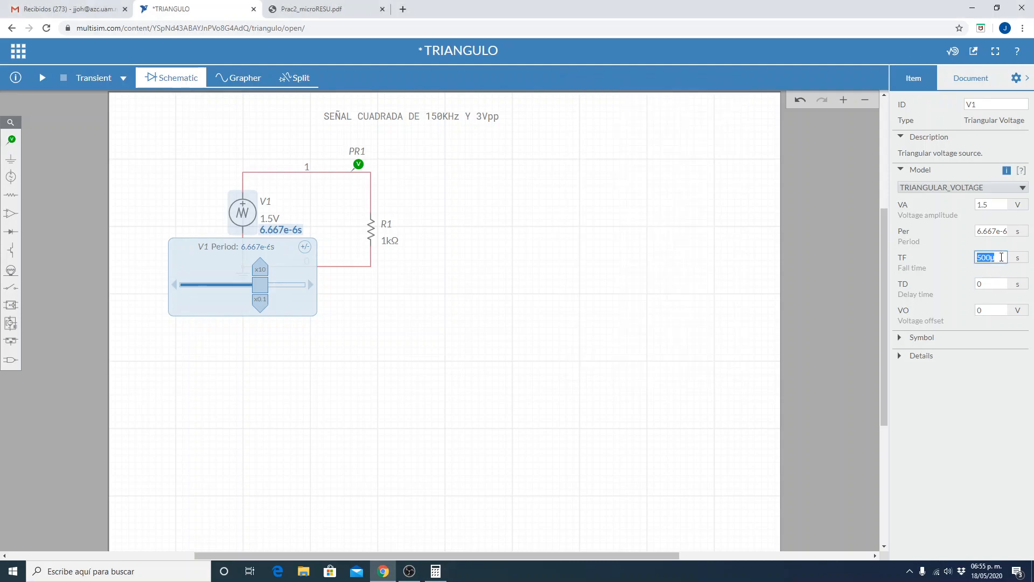
pyautogui.click(991, 257)
pyautogui.press('BackSpace')
pyautogui.press('BackSpace')
pyautogui.press('BackSpace')
pyautogui.write('3')
pyautogui.click(643, 397)
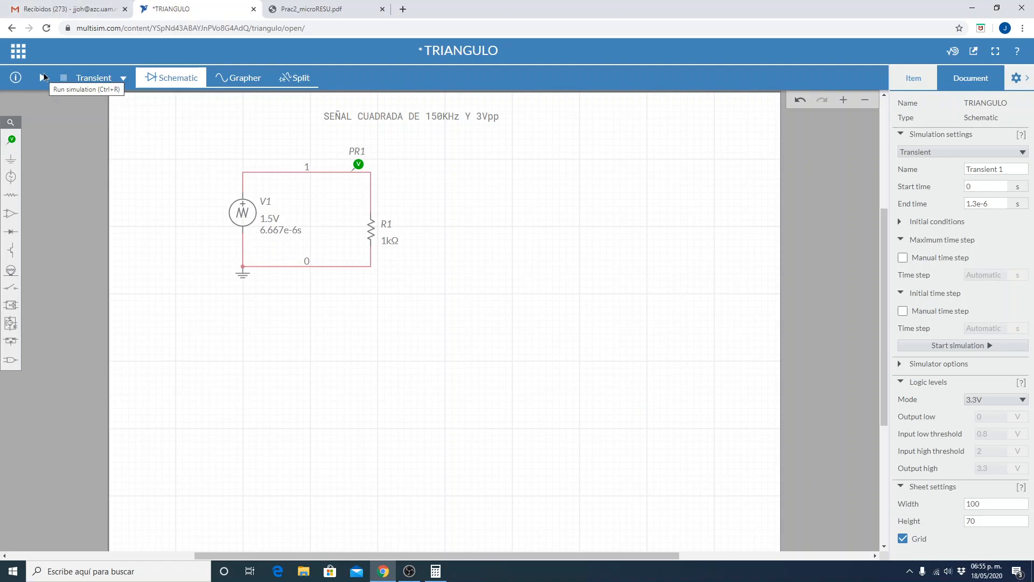
pyautogui.click(19, 51)
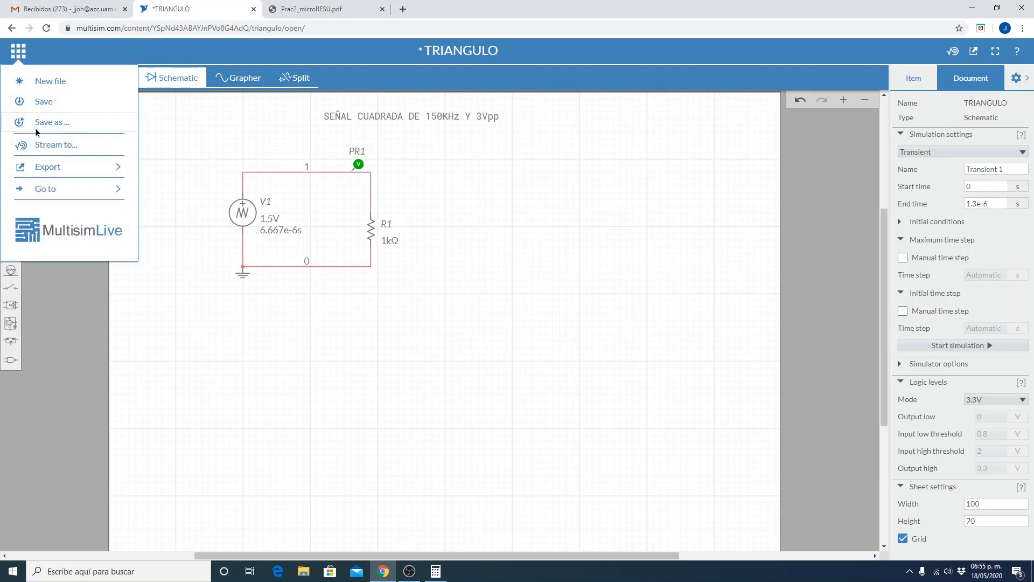
pyautogui.click(49, 101)
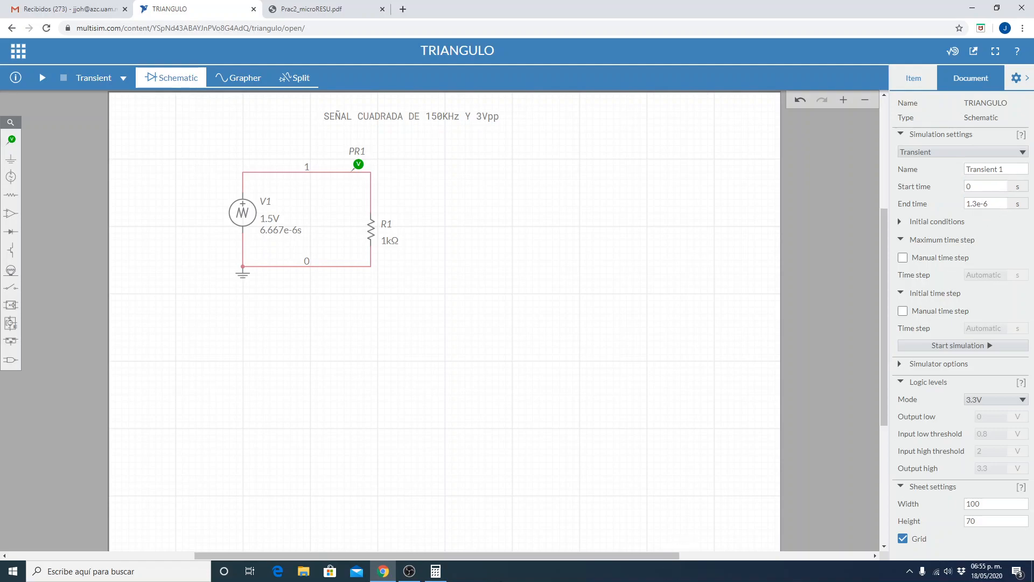
# Multiply the half period by 2 twice in the Windows calculator to get the duration of two full periods.
pyautogui.click(436, 571)
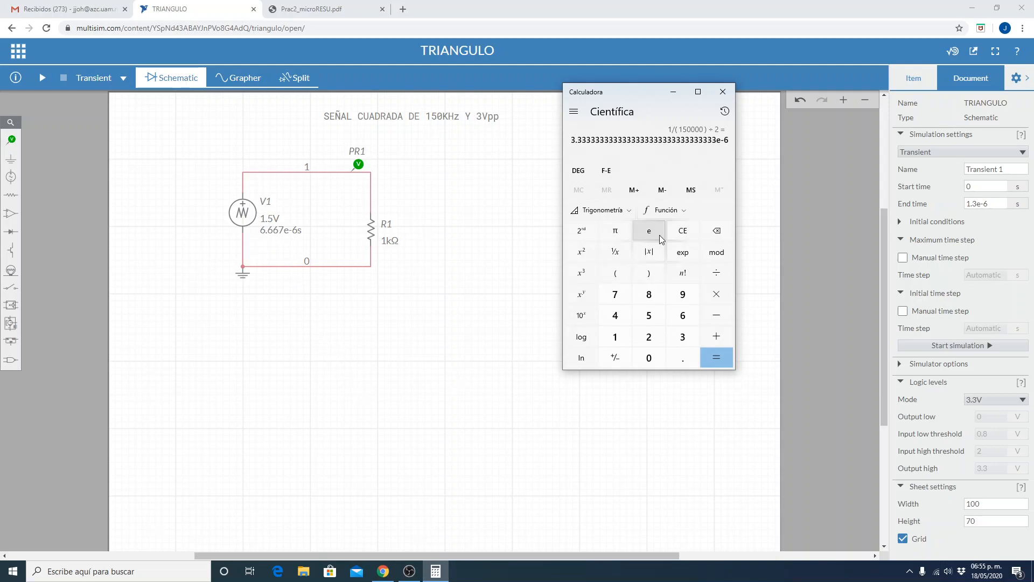
pyautogui.click(711, 298)
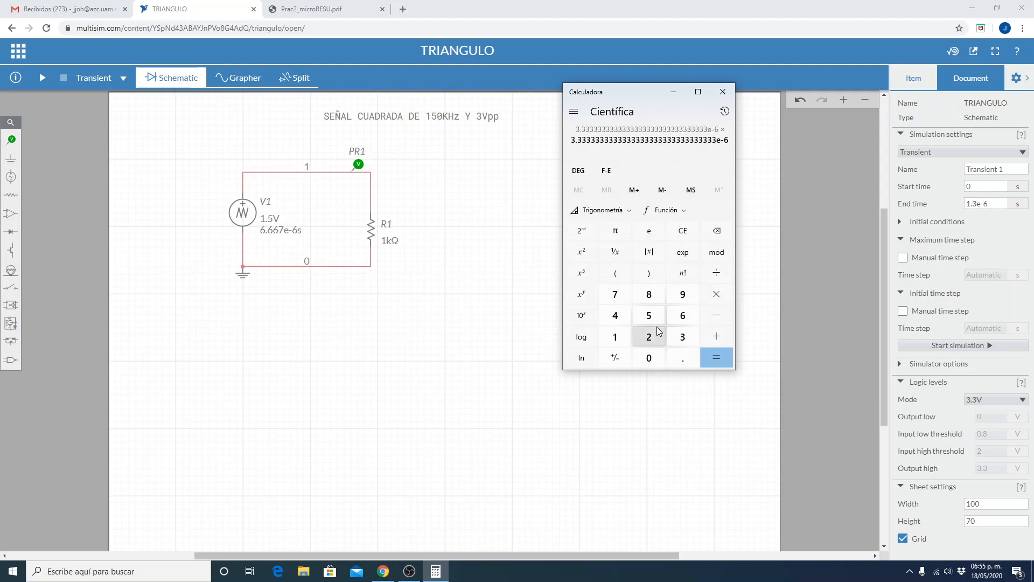
pyautogui.click(652, 334)
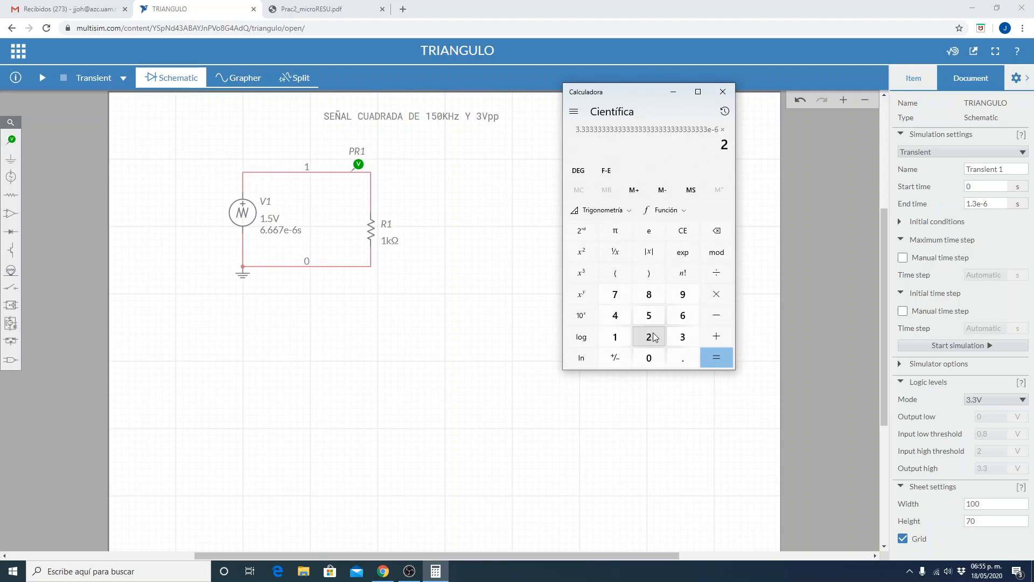
pyautogui.click(717, 355)
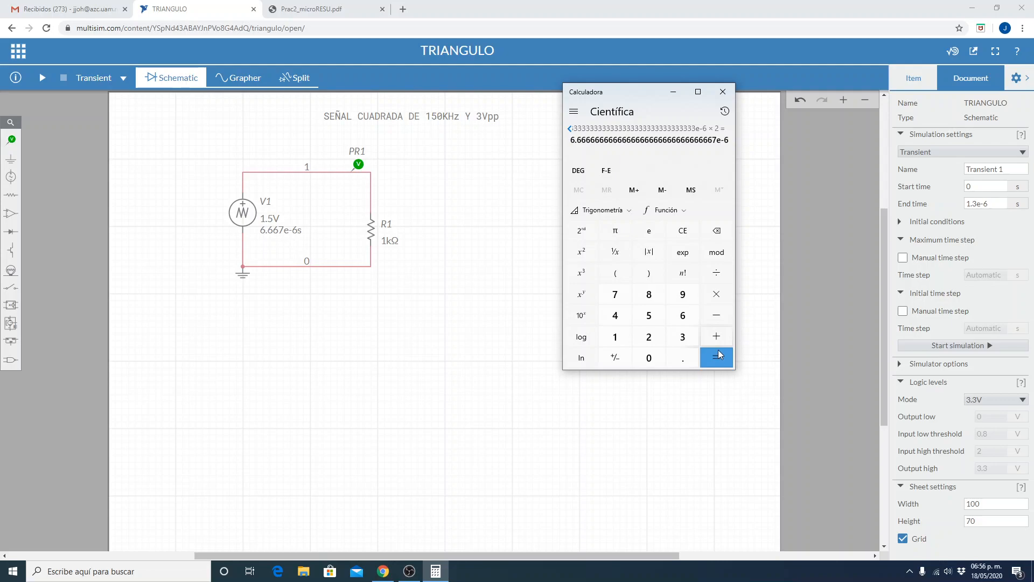
pyautogui.click(723, 295)
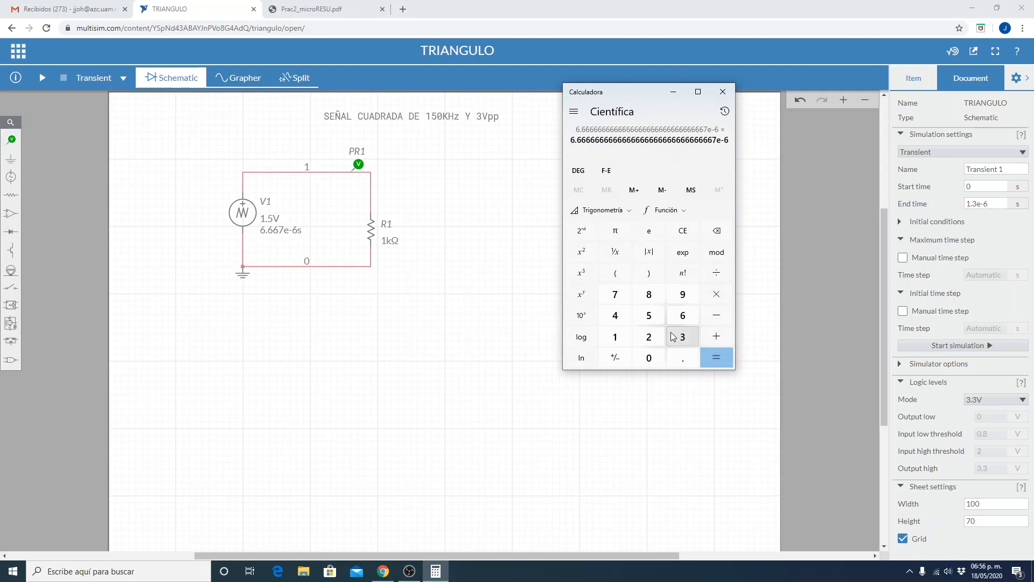
pyautogui.click(649, 335)
pyautogui.click(716, 366)
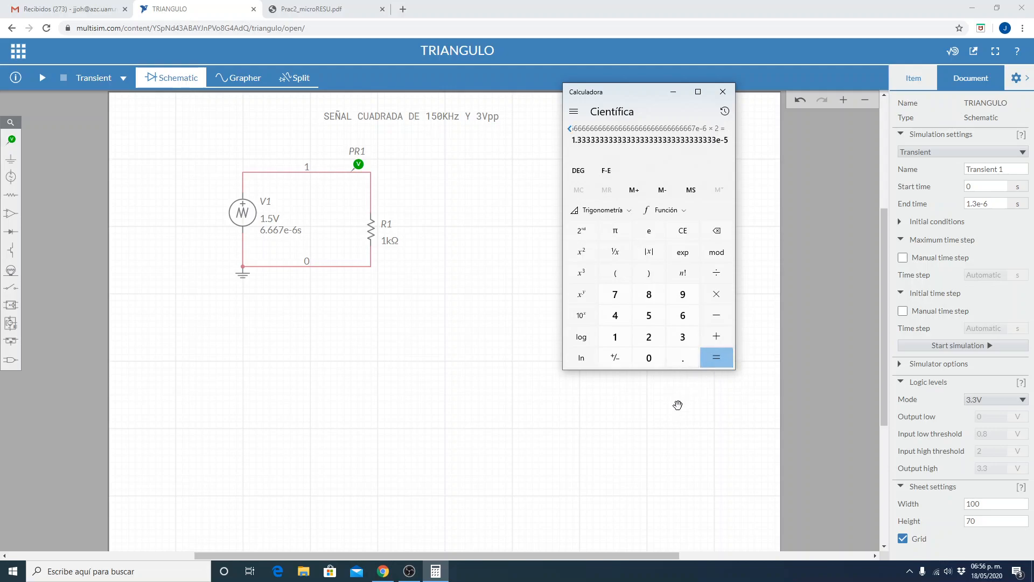
# Set the transient simulation's end time to 13.3333e-6 s and save the TRIANGULO circuit.
pyautogui.click(972, 205)
pyautogui.press('Left')
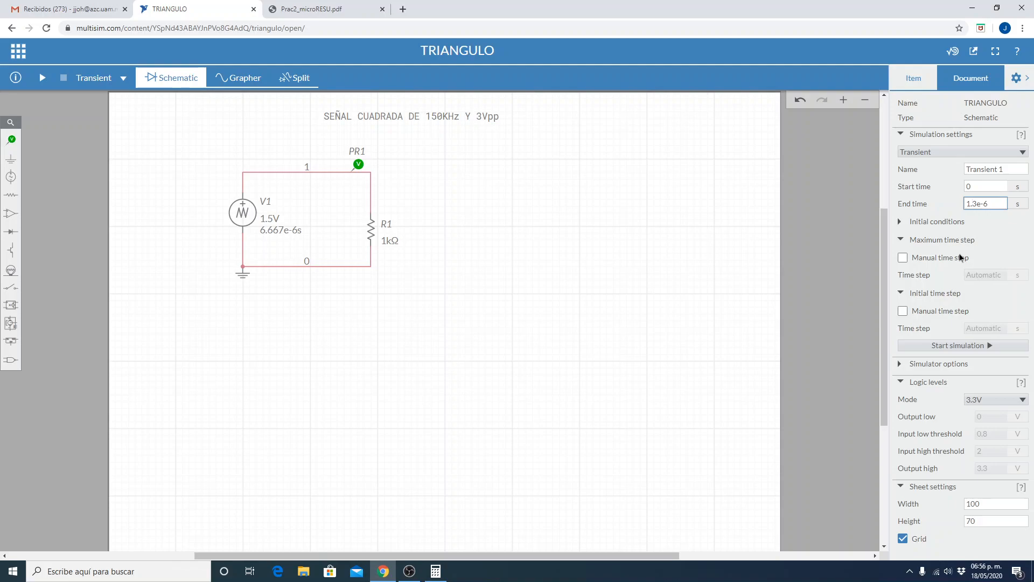
pyautogui.press('Delete')
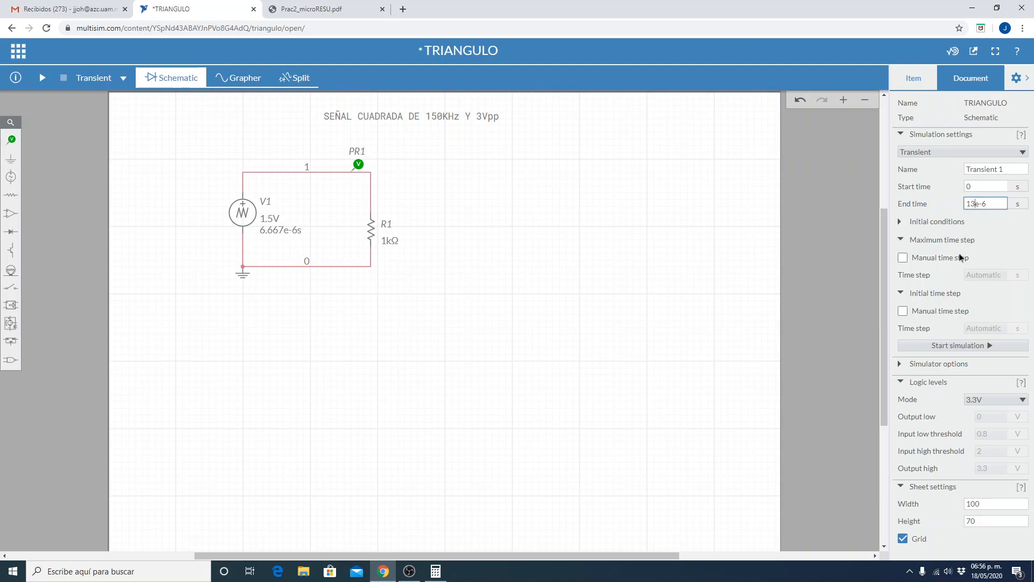
pyautogui.write('.')
pyautogui.press('BackSpace')
pyautogui.write('3333')
pyautogui.click(702, 291)
pyautogui.click(18, 50)
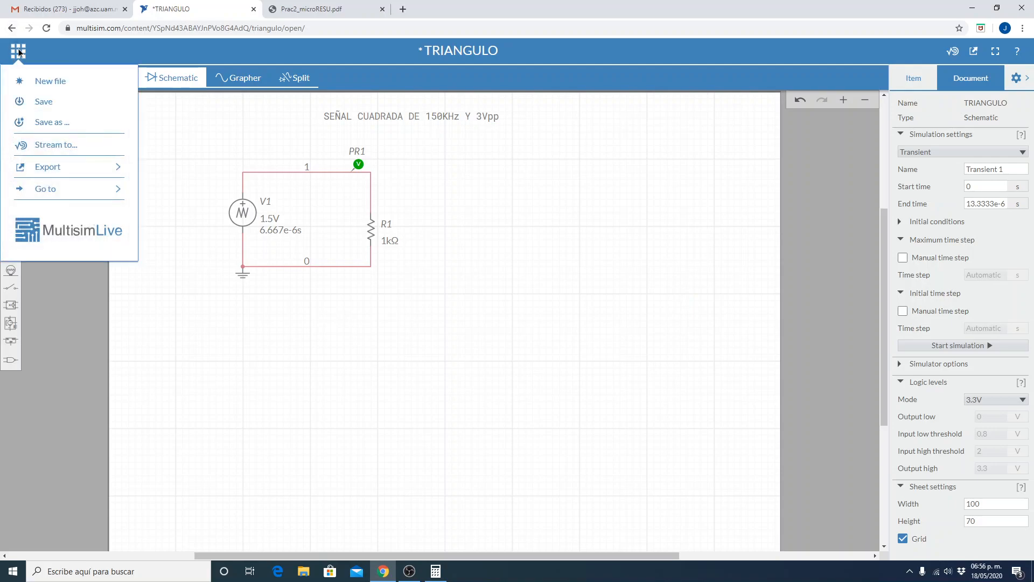
pyautogui.click(38, 105)
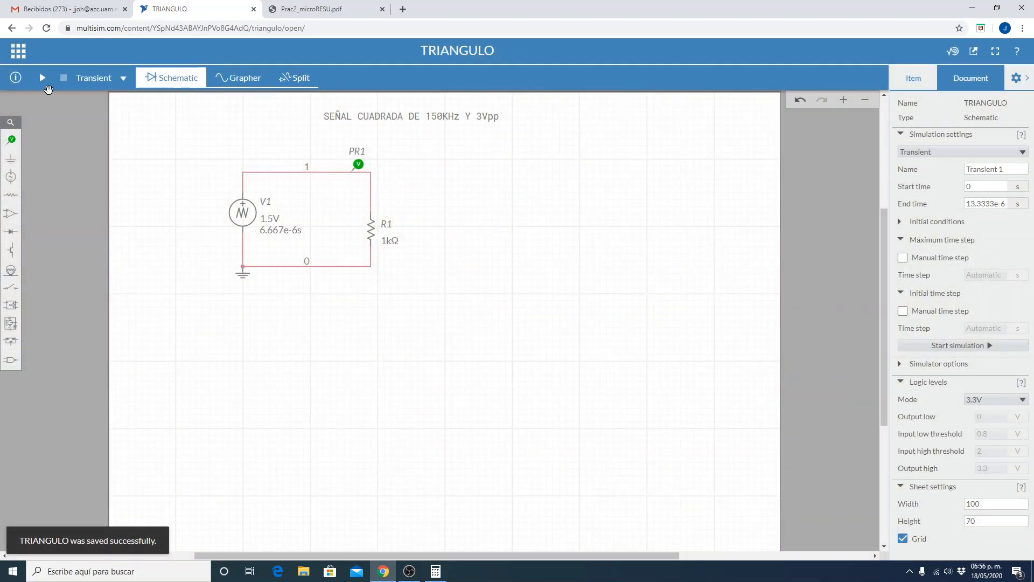
# Run the transient simulation and set the graph's cursor type to X Axis.
pyautogui.click(42, 78)
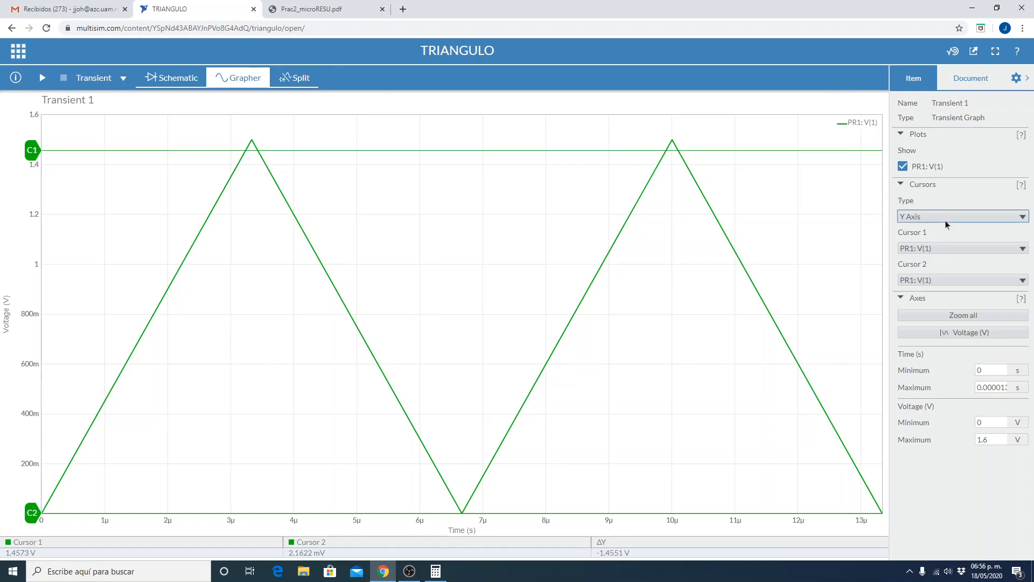
pyautogui.click(916, 215)
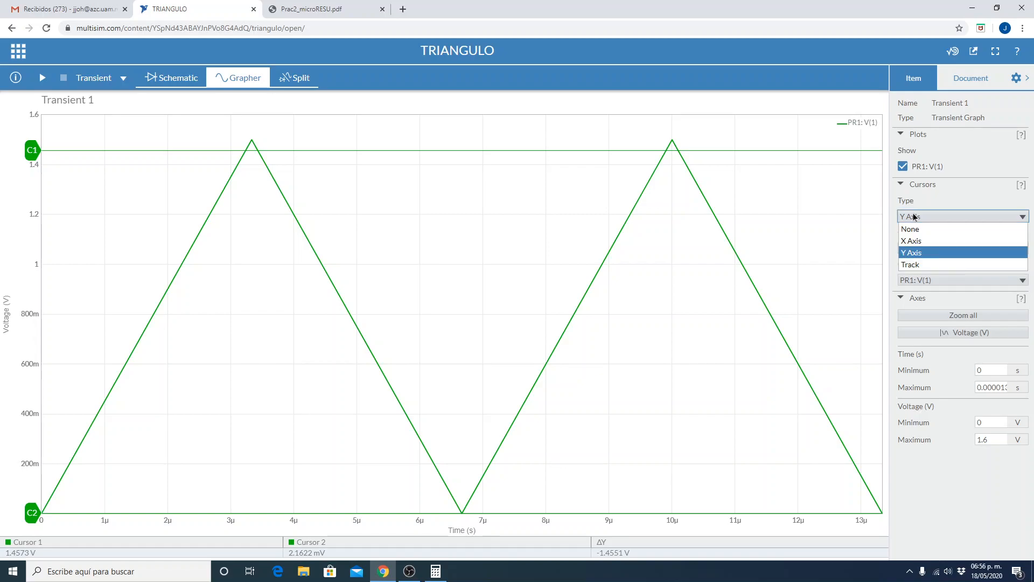
pyautogui.click(919, 243)
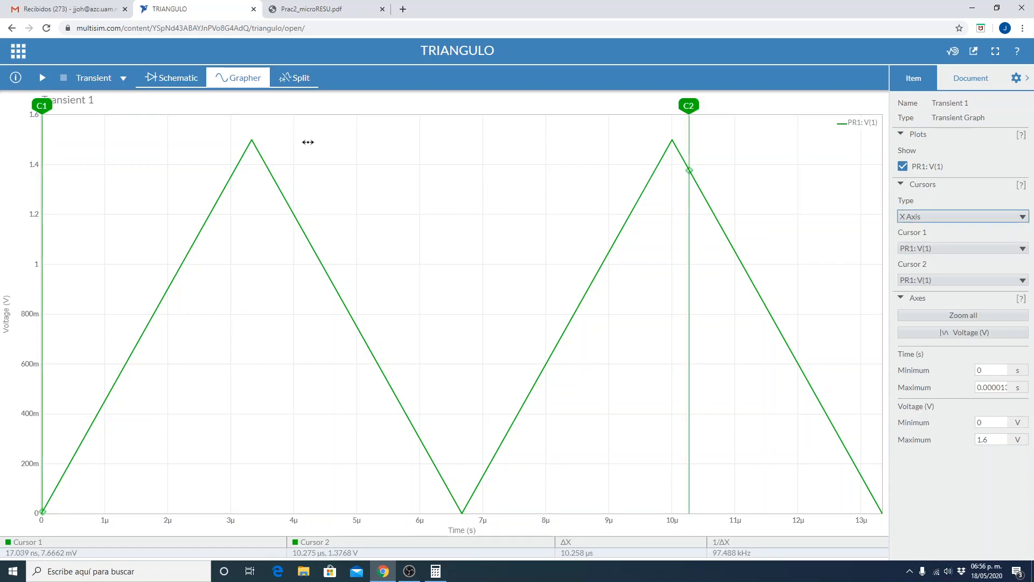
# Place cursors C1 and C2 on the two consecutive peaks of the triangular wave to measure its period and frequency.
pyautogui.moveTo(42, 105); pyautogui.dragTo(252, 91)
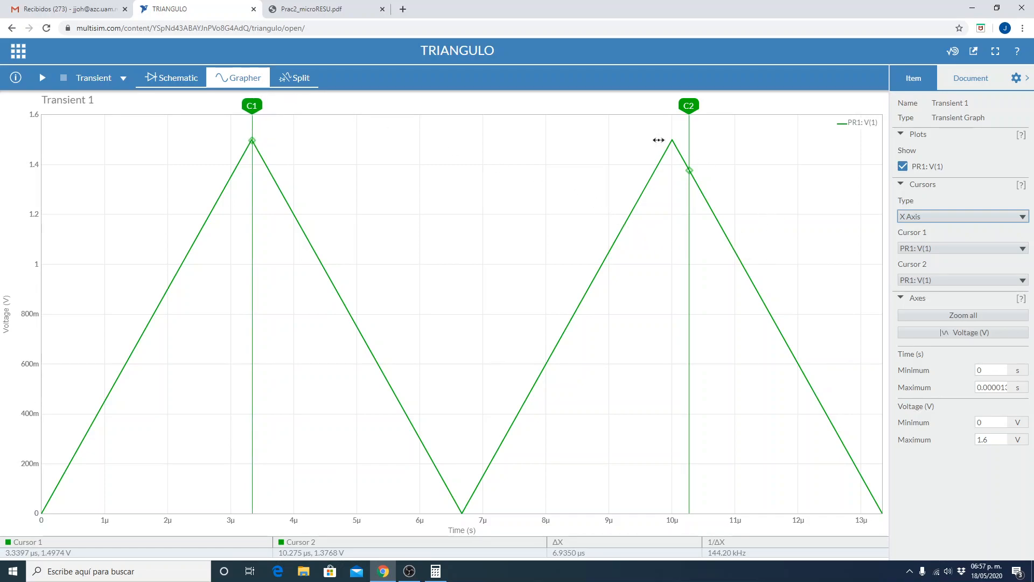
pyautogui.moveTo(689, 113); pyautogui.dragTo(672, 100)
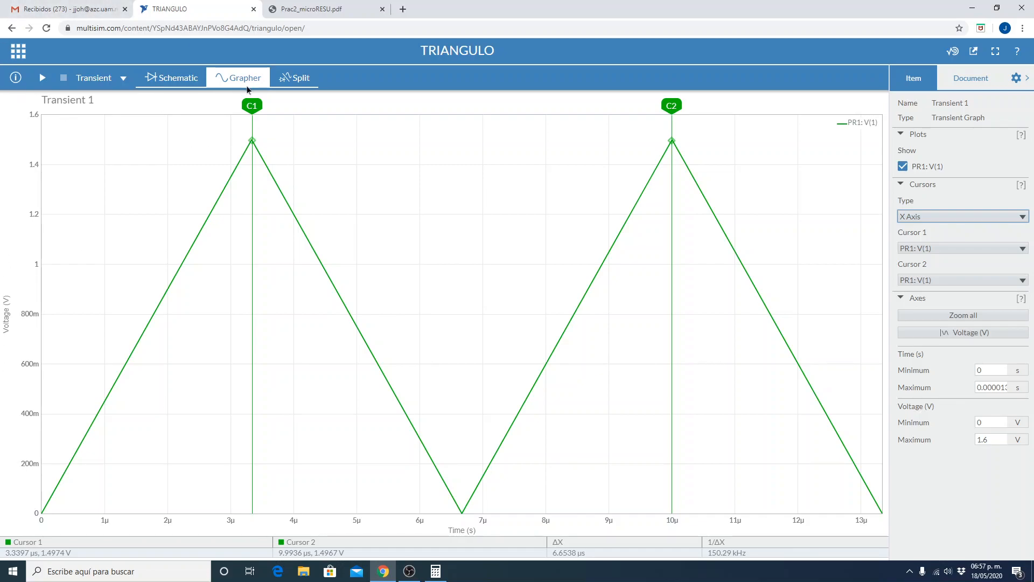
pyautogui.moveTo(251, 105); pyautogui.dragTo(252, 103)
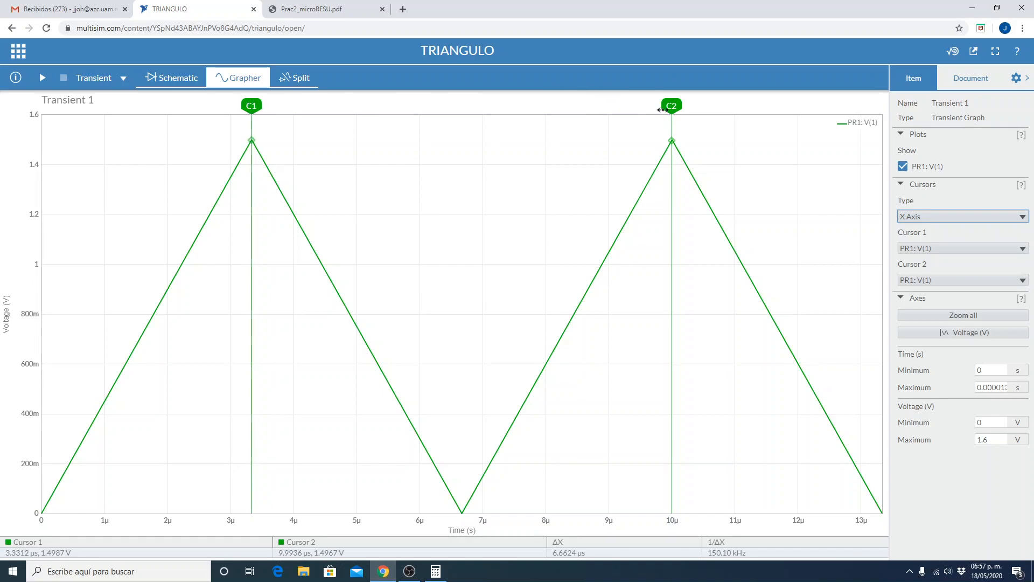
pyautogui.moveTo(671, 104); pyautogui.dragTo(672, 101)
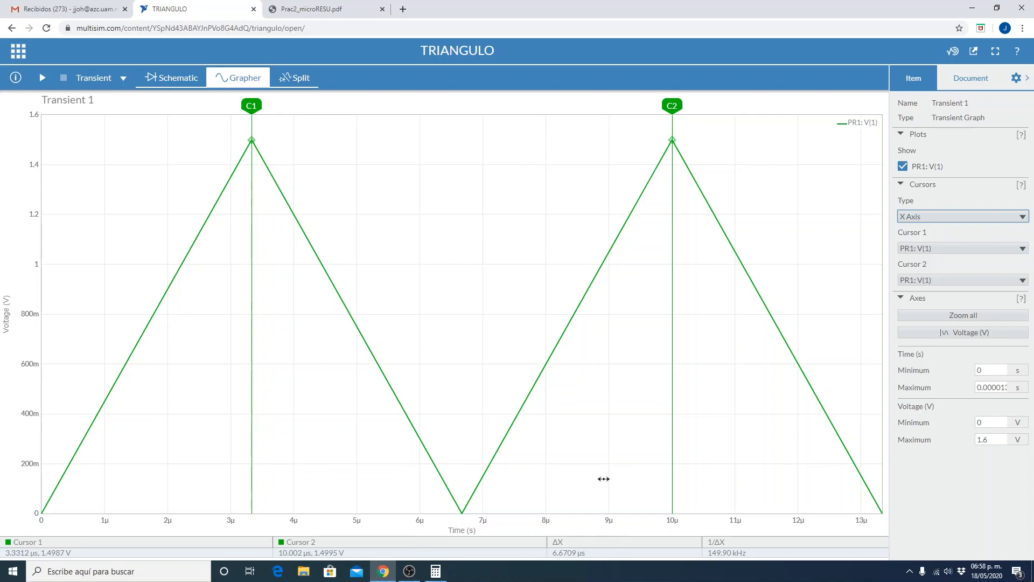
# Hide the configuration pane so the graph takes up the full width.
pyautogui.rightClick(415, 156)
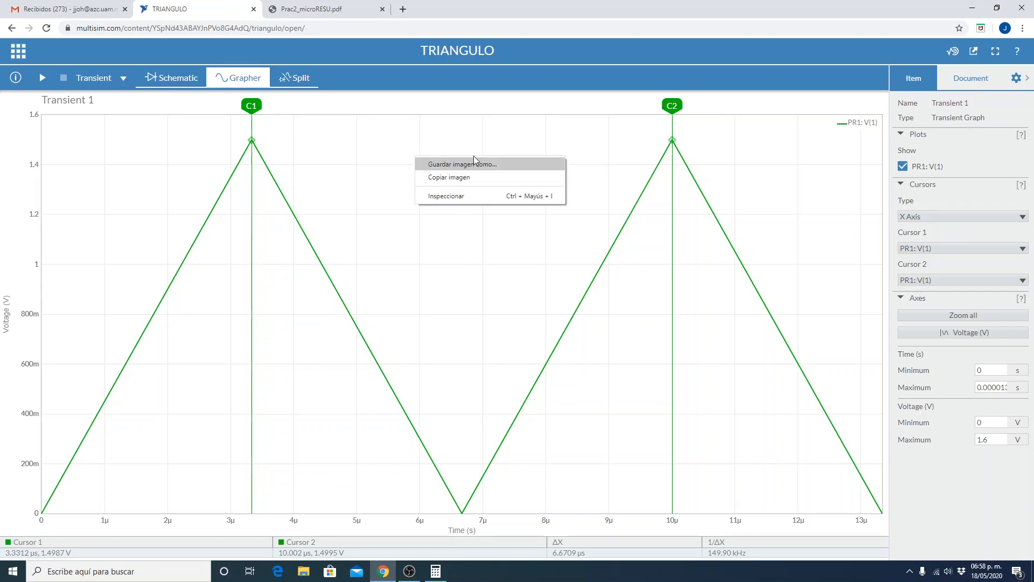
pyautogui.click(821, 116)
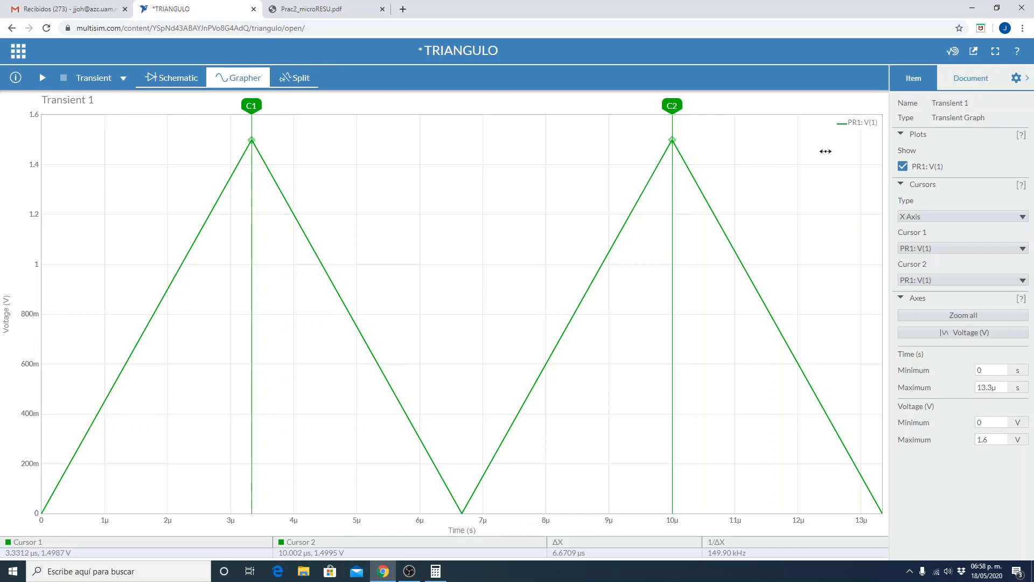
pyautogui.click(1013, 79)
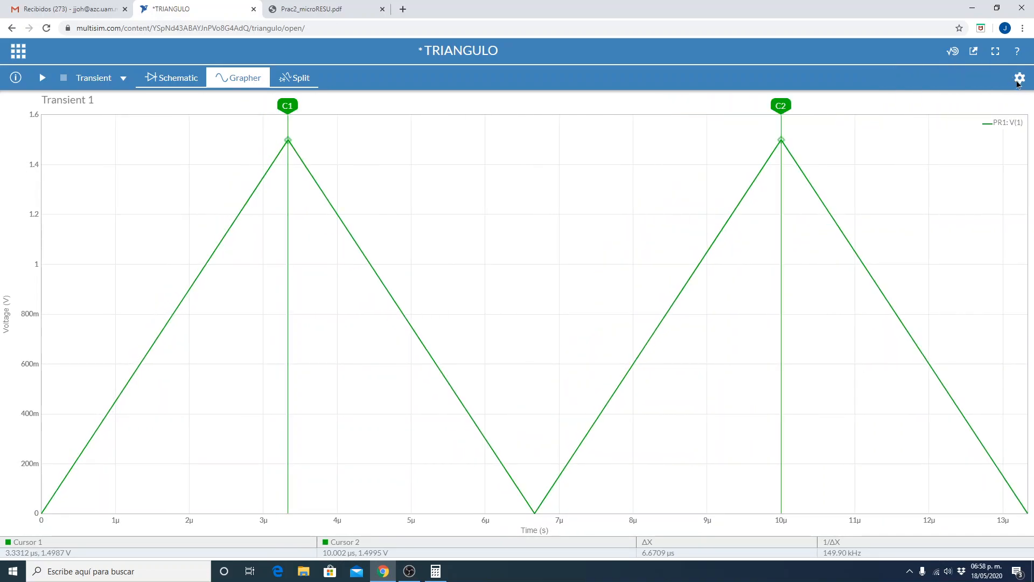
pyautogui.click(1014, 79)
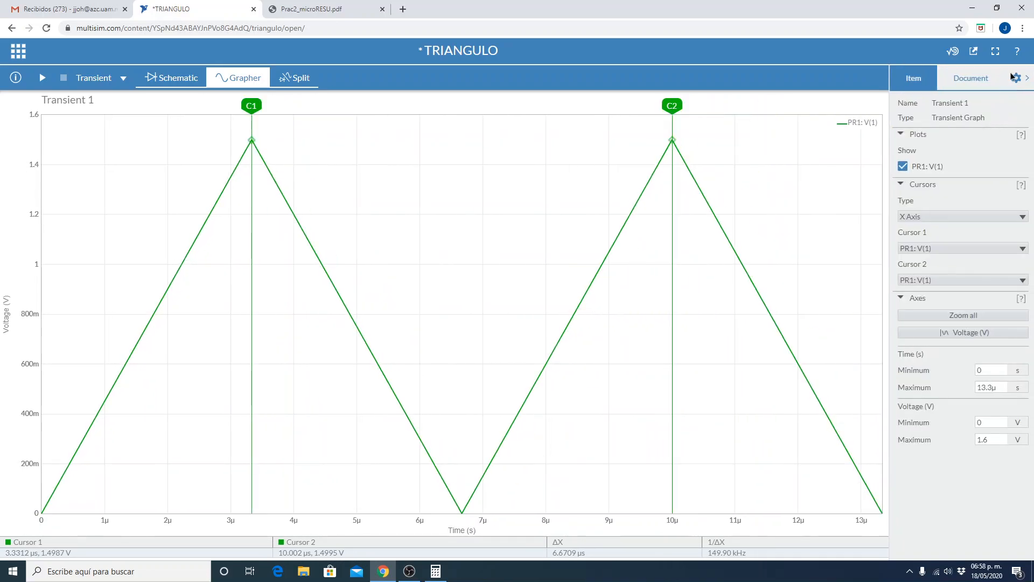
pyautogui.click(1015, 78)
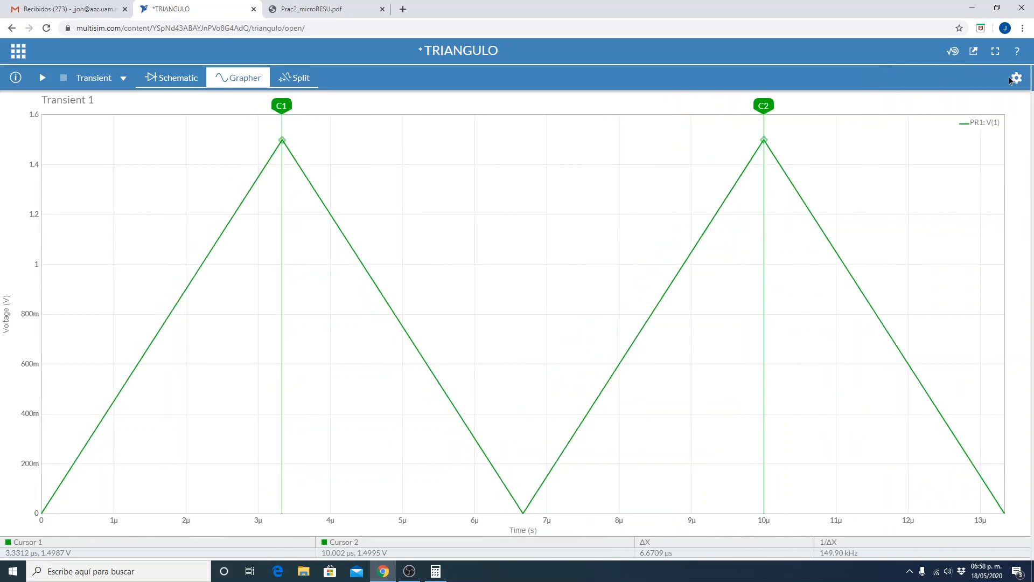
# Look at the export options for the schematic and grapher, and return to the schematic view.
pyautogui.click(19, 51)
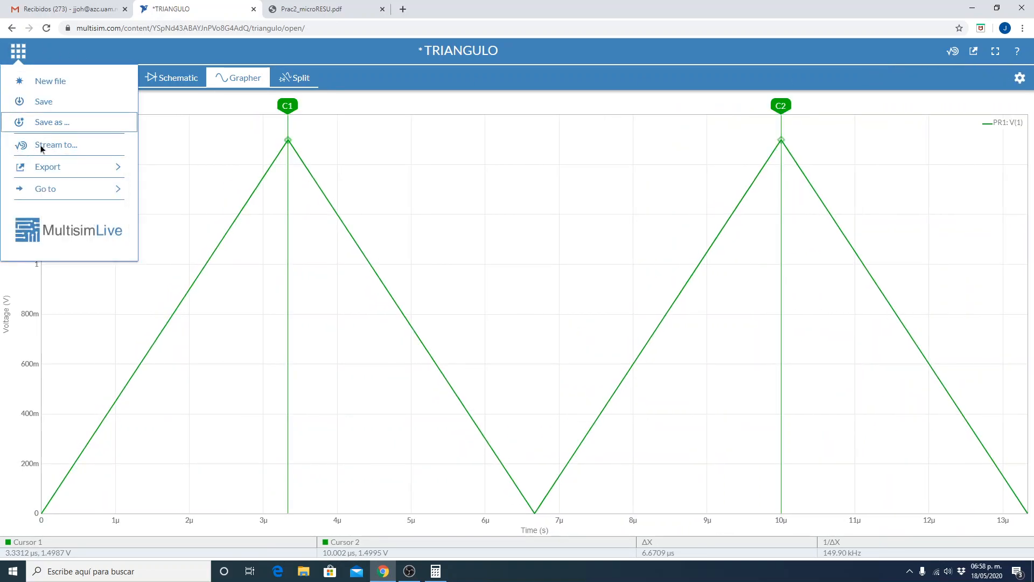
pyautogui.click(53, 167)
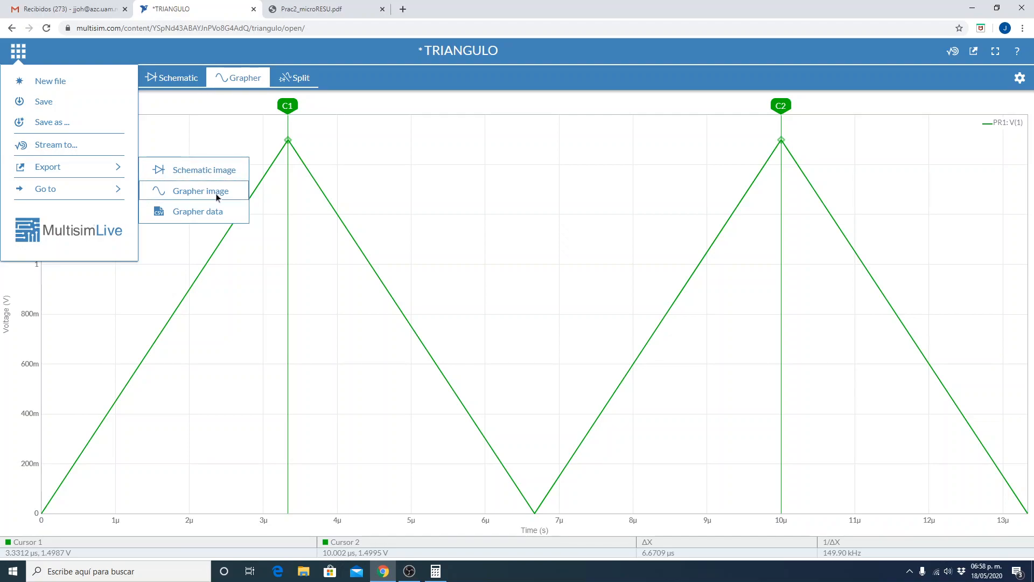
pyautogui.click(175, 213)
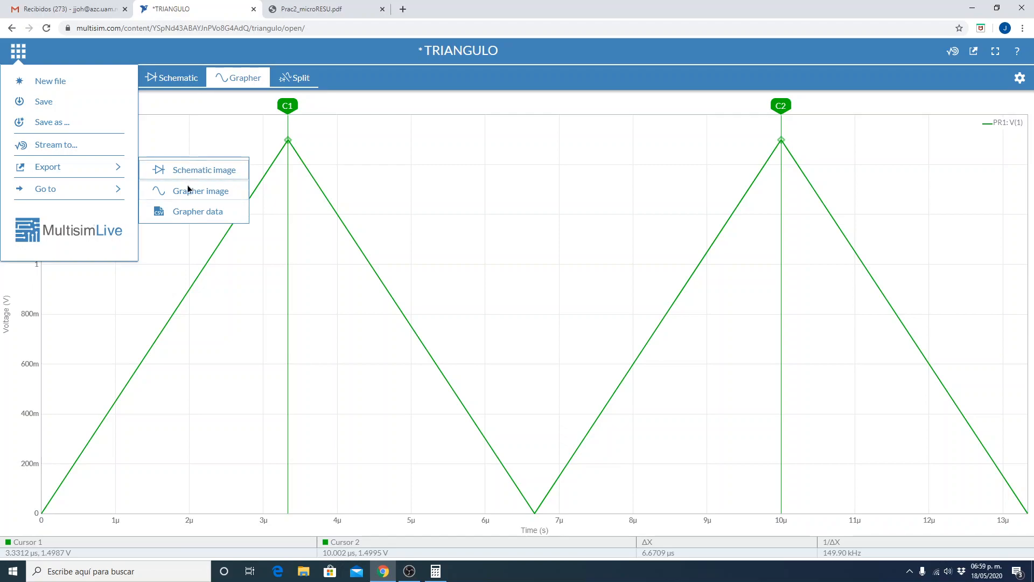
pyautogui.click(82, 348)
pyautogui.click(168, 78)
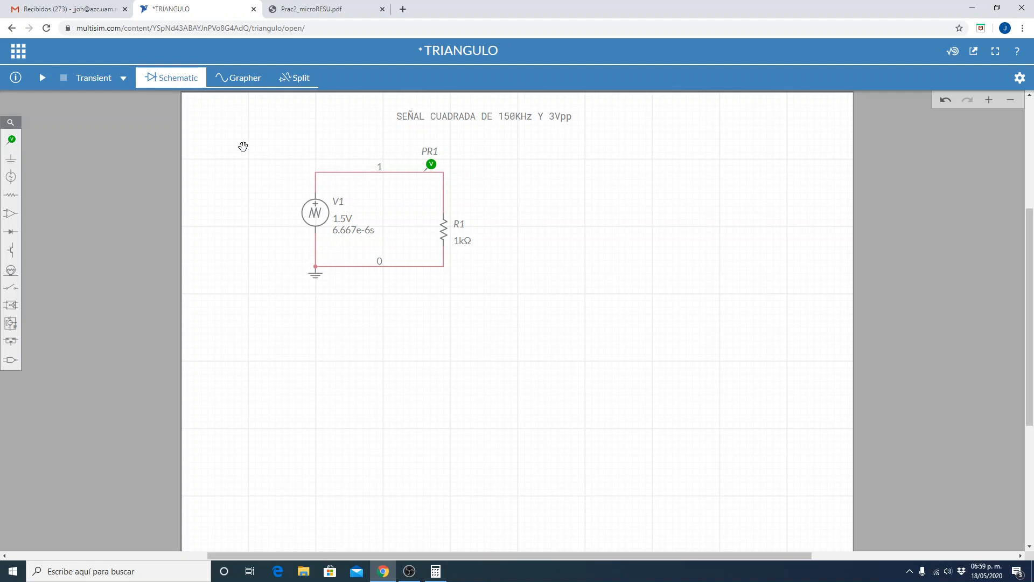
# Check the required signals in Prac2_microRESU.pdf and save the TRIANGULO circuit.
pyautogui.click(344, 9)
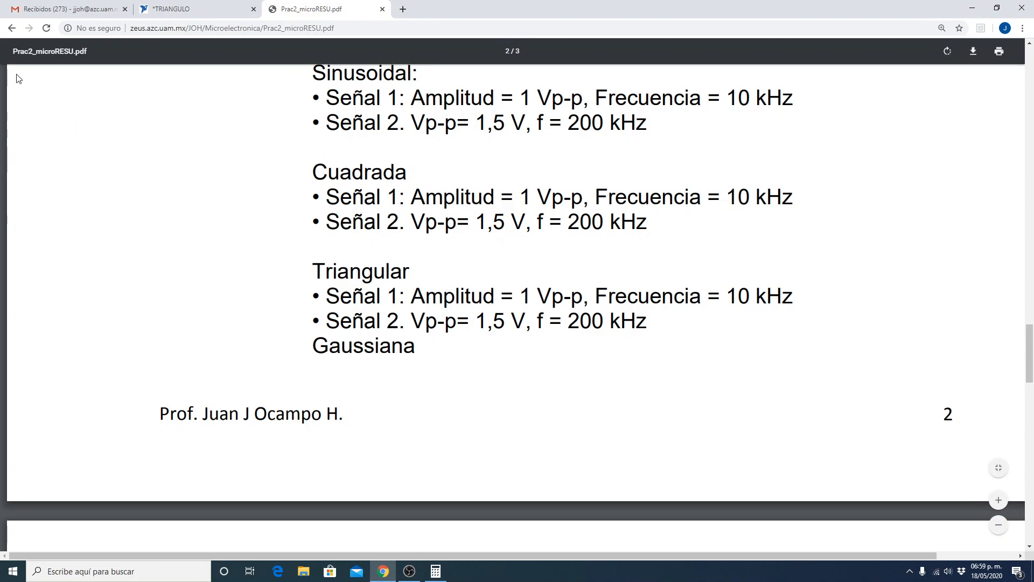
pyautogui.click(184, 6)
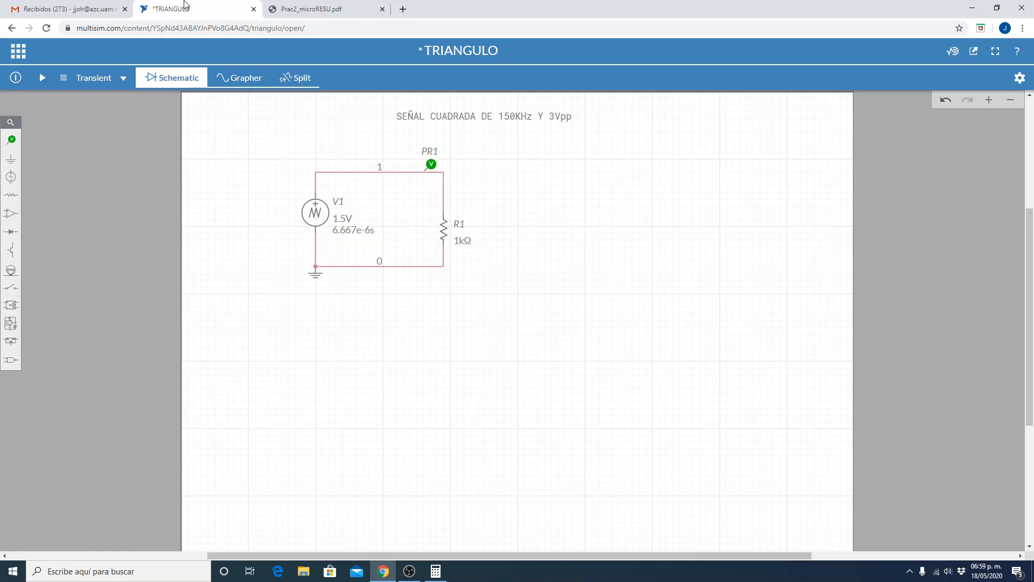
pyautogui.click(19, 52)
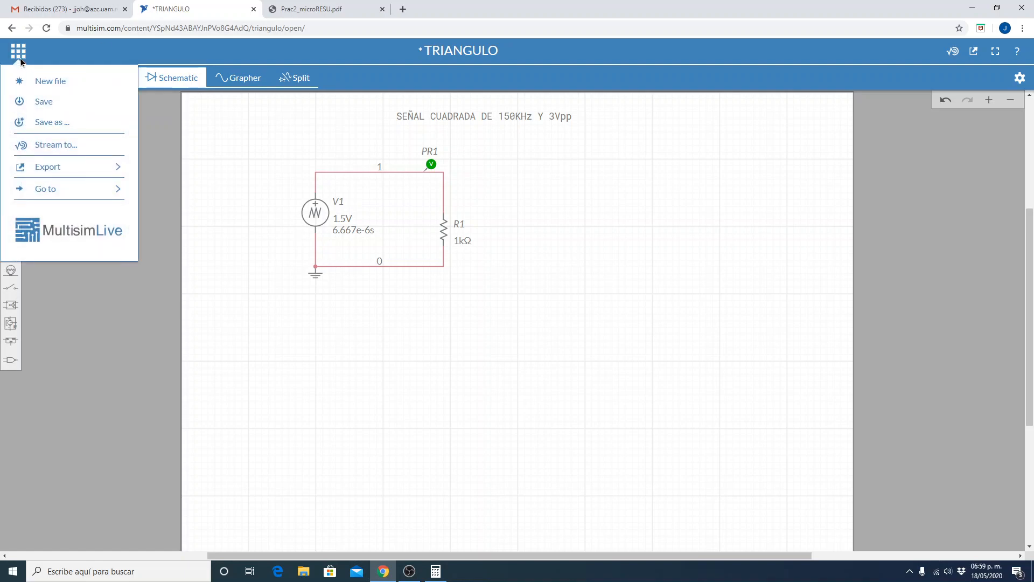
pyautogui.click(30, 105)
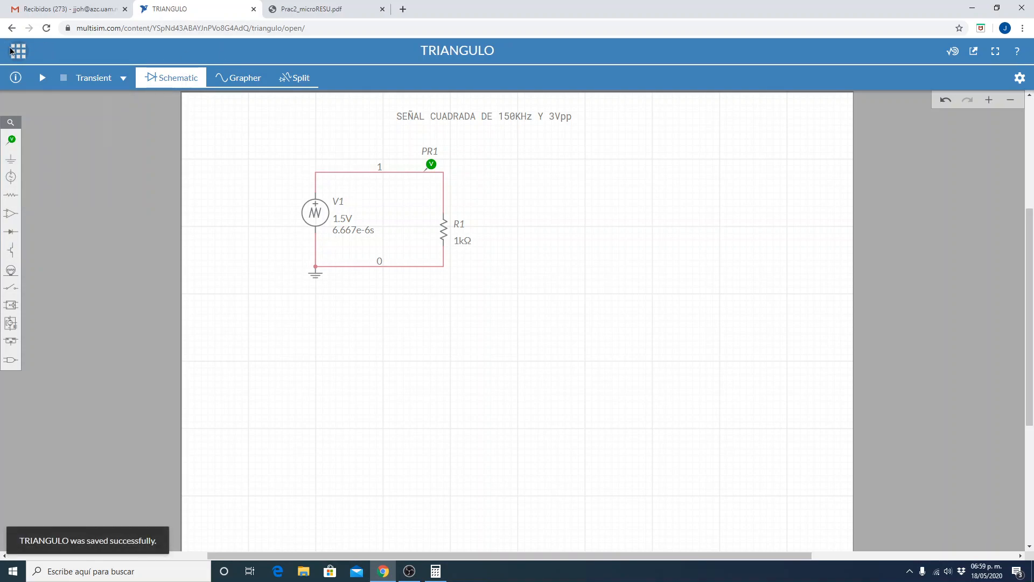
# Leave the circuit editor for the Multisim Live home page and open the account's profile.
pyautogui.click(11, 52)
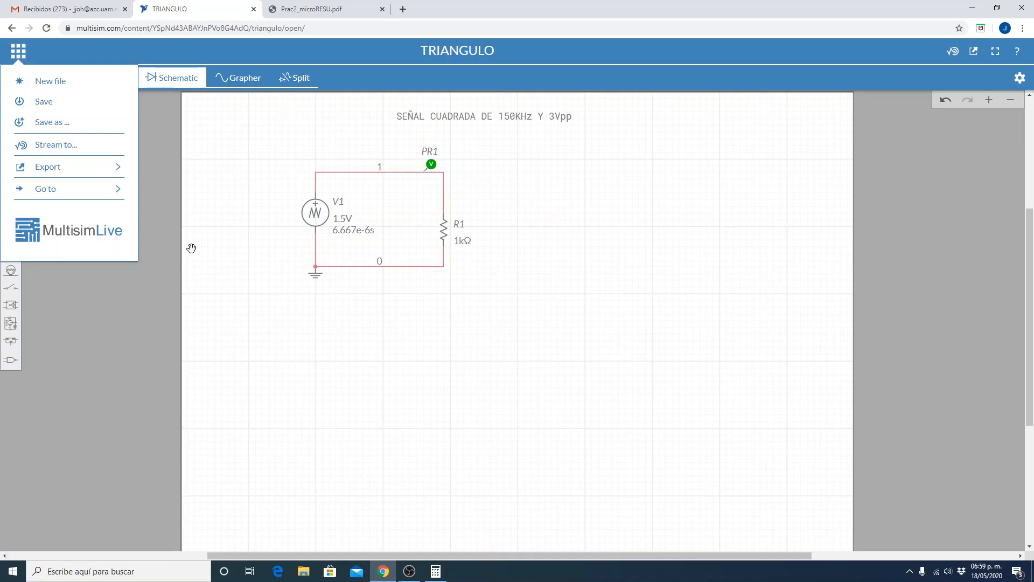
pyautogui.click(484, 361)
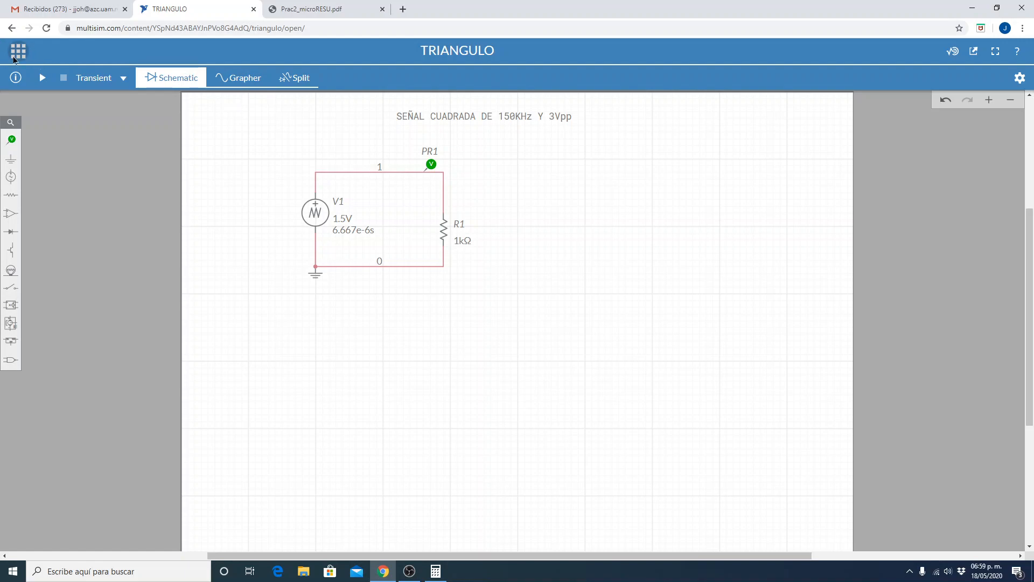
pyautogui.click(18, 51)
pyautogui.click(58, 231)
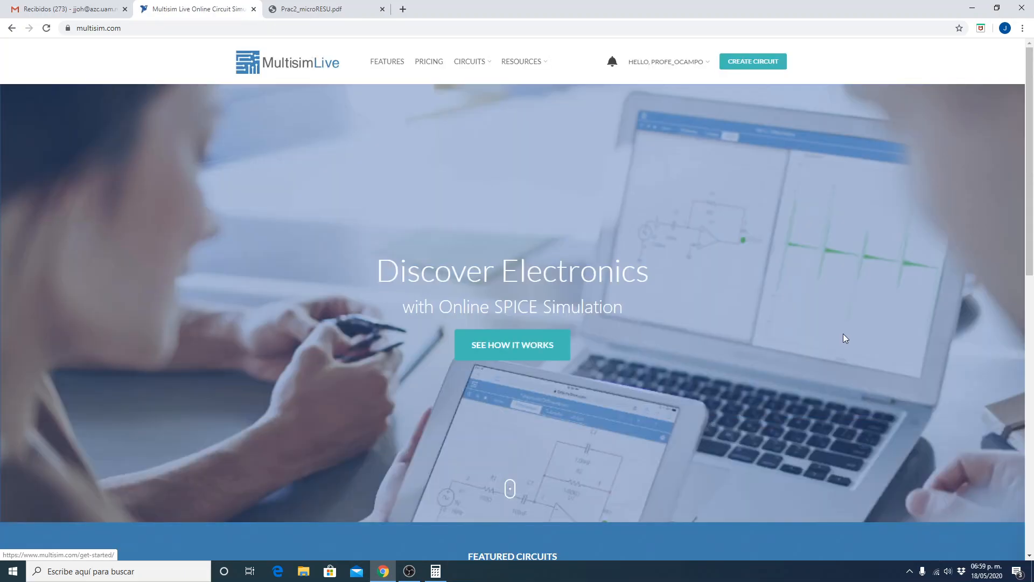
pyautogui.click(670, 64)
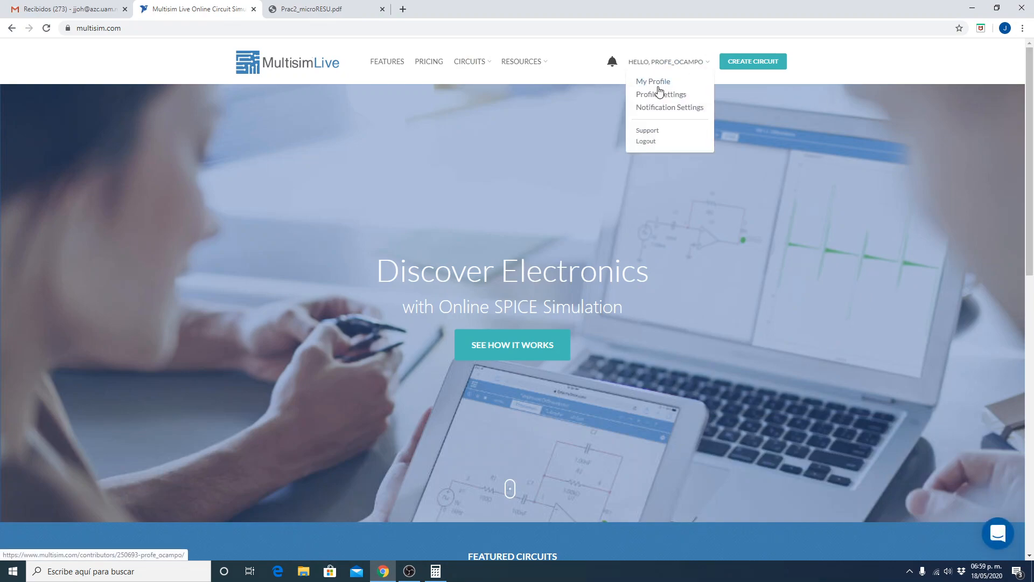
pyautogui.click(657, 82)
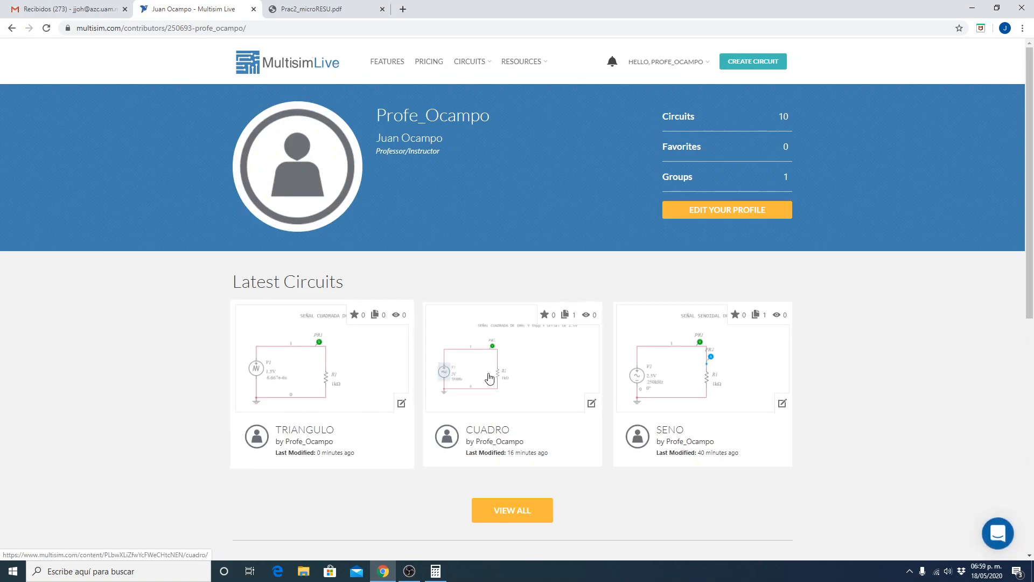
# Review the latest circuits on the profile page and browse the complete list of saved circuits.
pyautogui.scroll(-1, 457, 410)
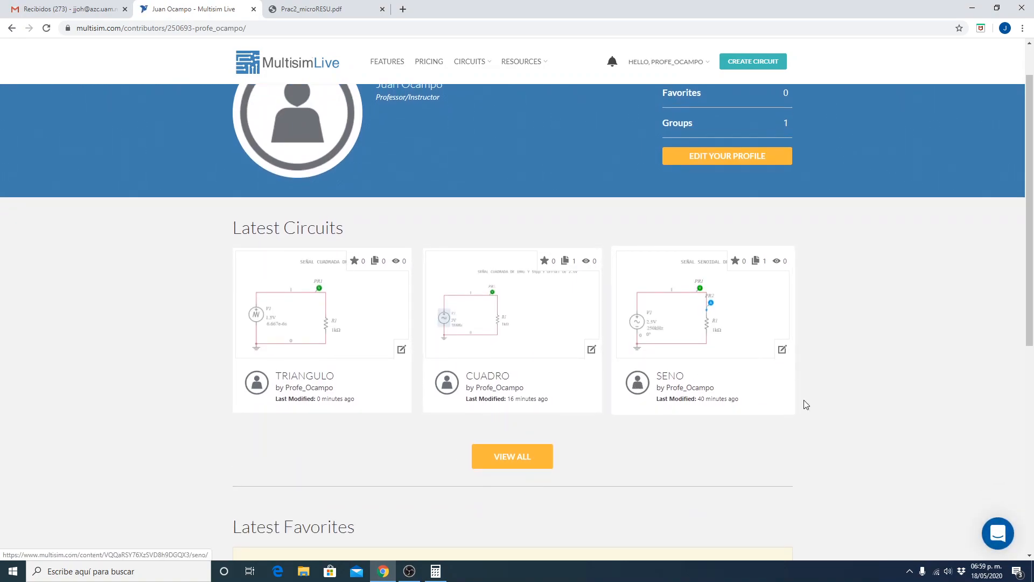
pyautogui.scroll(1, 747, 367)
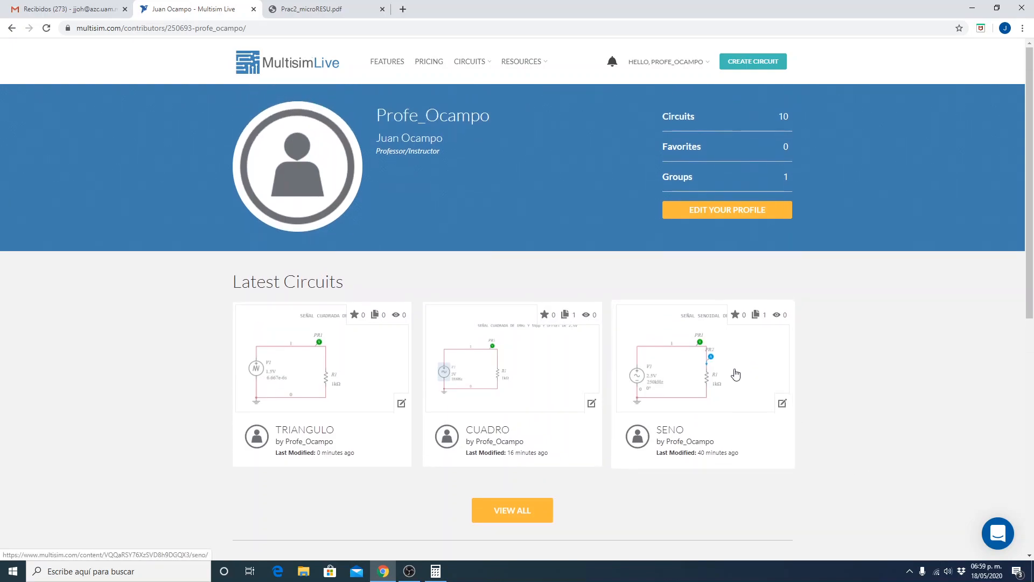
pyautogui.scroll(-3, 730, 377)
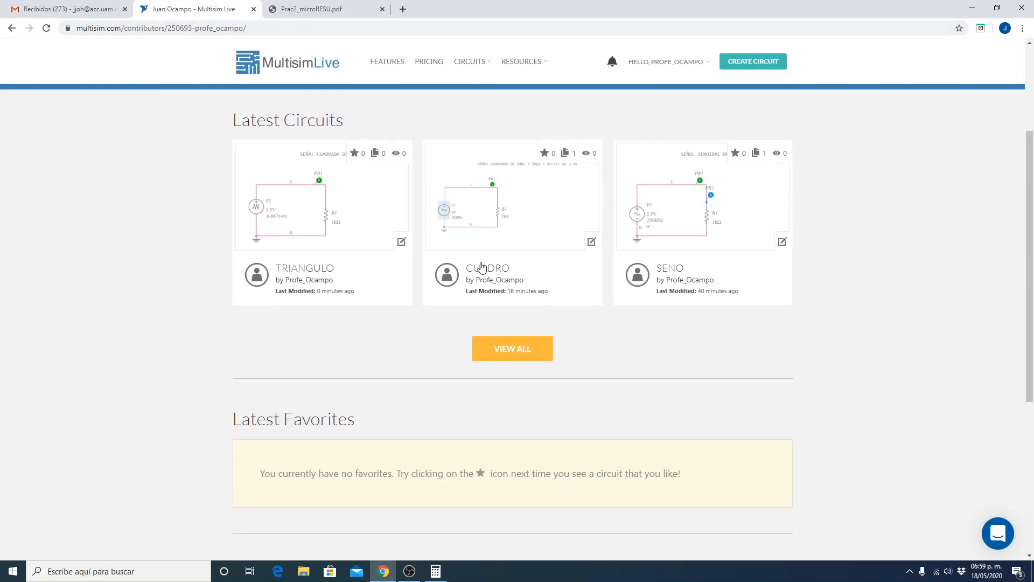
pyautogui.scroll(3, 568, 400)
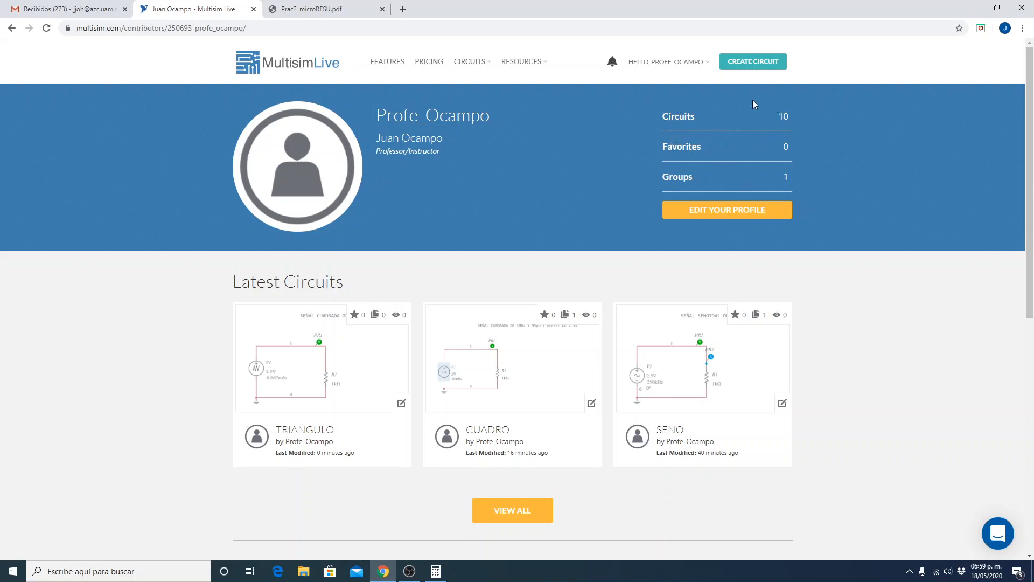
pyautogui.click(525, 518)
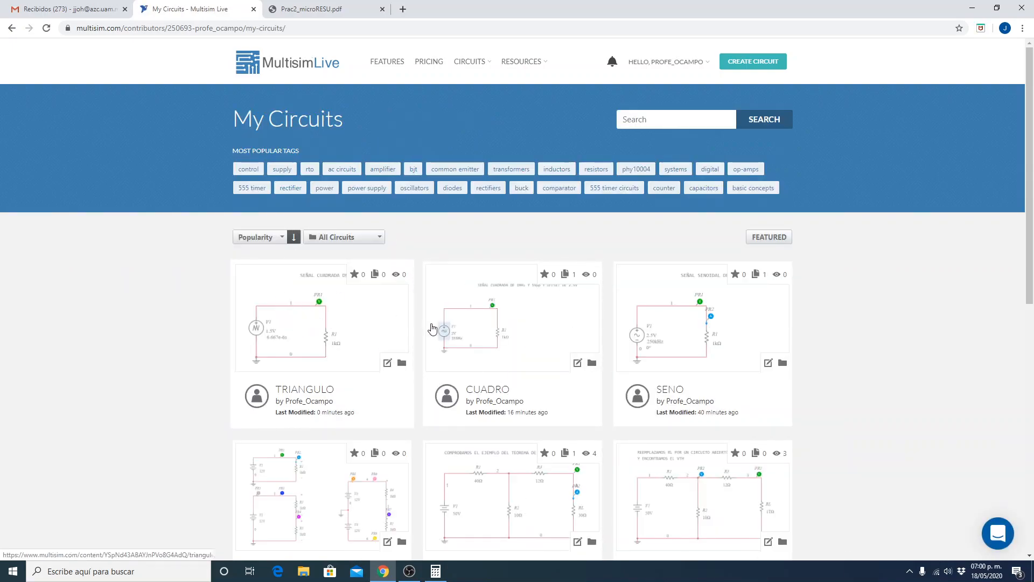
pyautogui.scroll(-2, 688, 384)
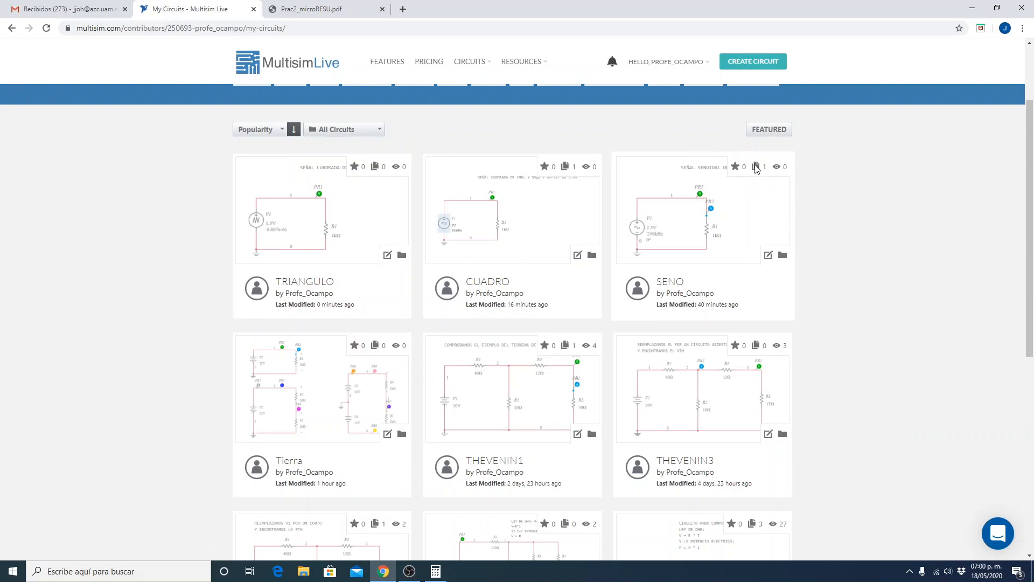
pyautogui.scroll(-5, 812, 267)
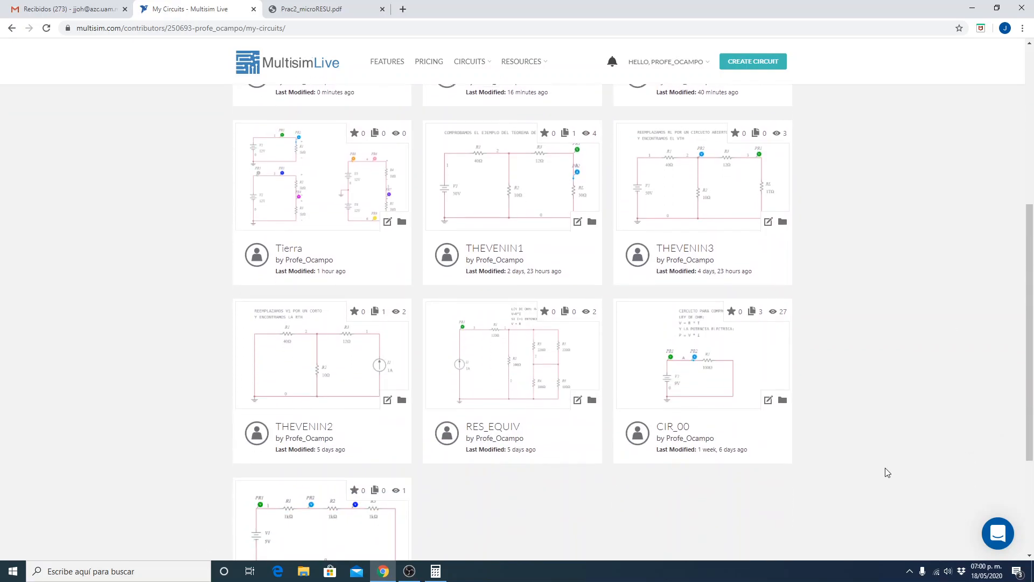
pyautogui.scroll(-1, 881, 480)
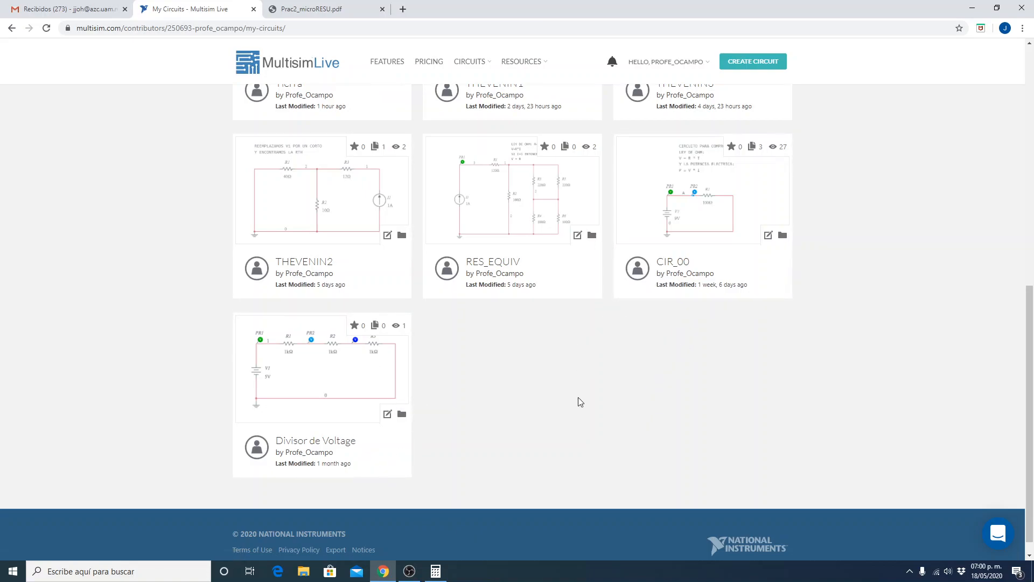
pyautogui.scroll(10, 637, 450)
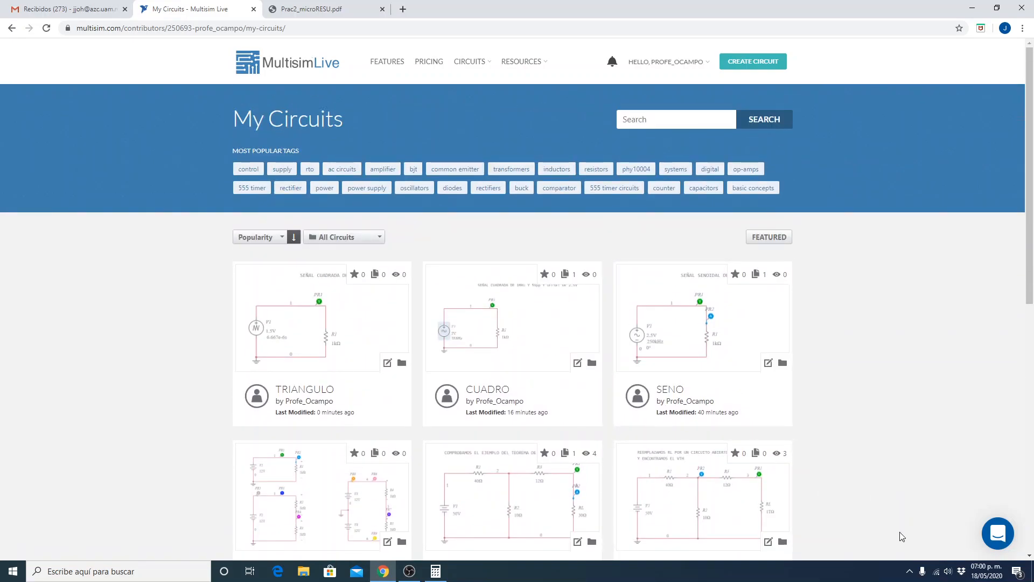
pyautogui.click(909, 571)
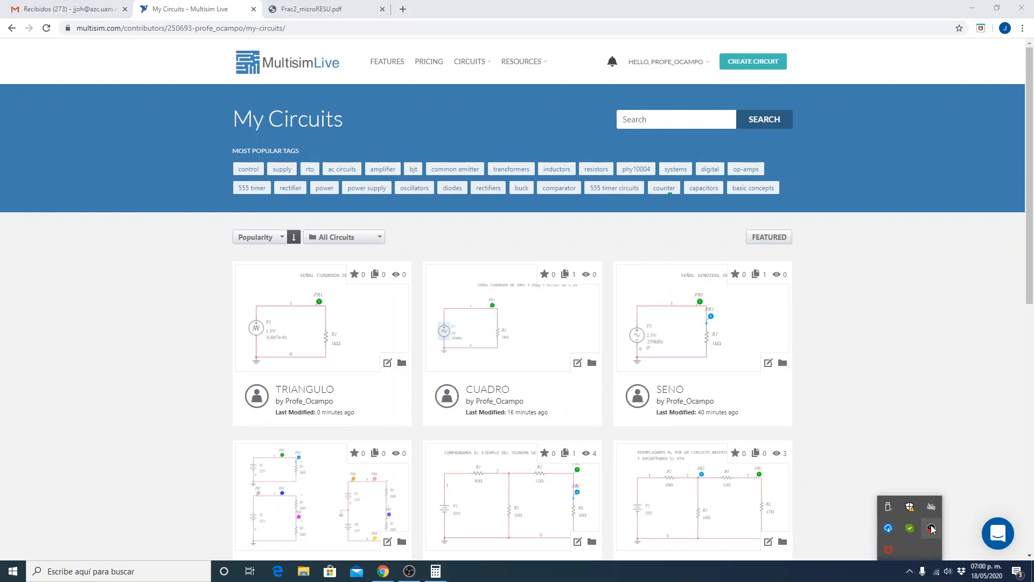